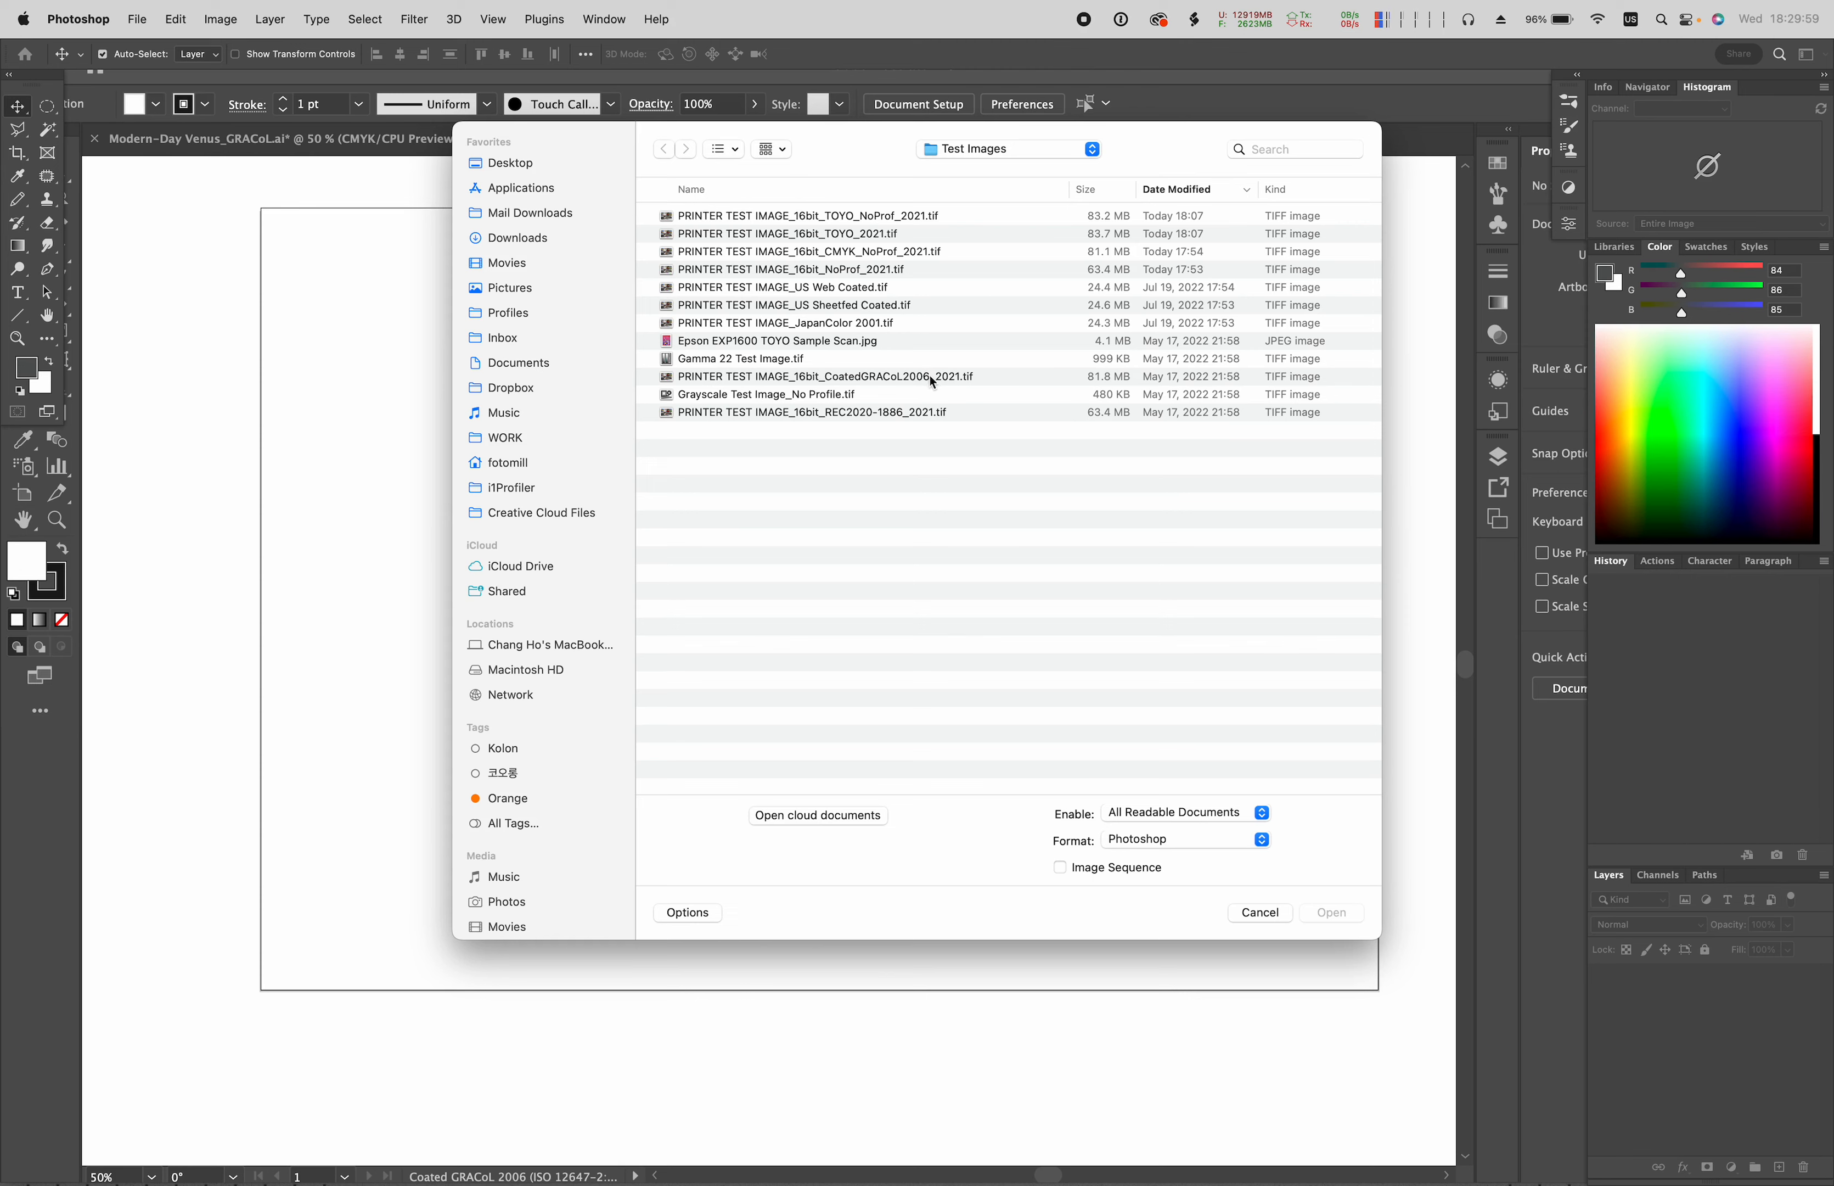
- Open PRINTER TEST IMAGE_16bit_REC2020-1886_2021.tif from the Test Images folder and fit it on screen
{"action": "left_click", "coordinate": [923, 420]}
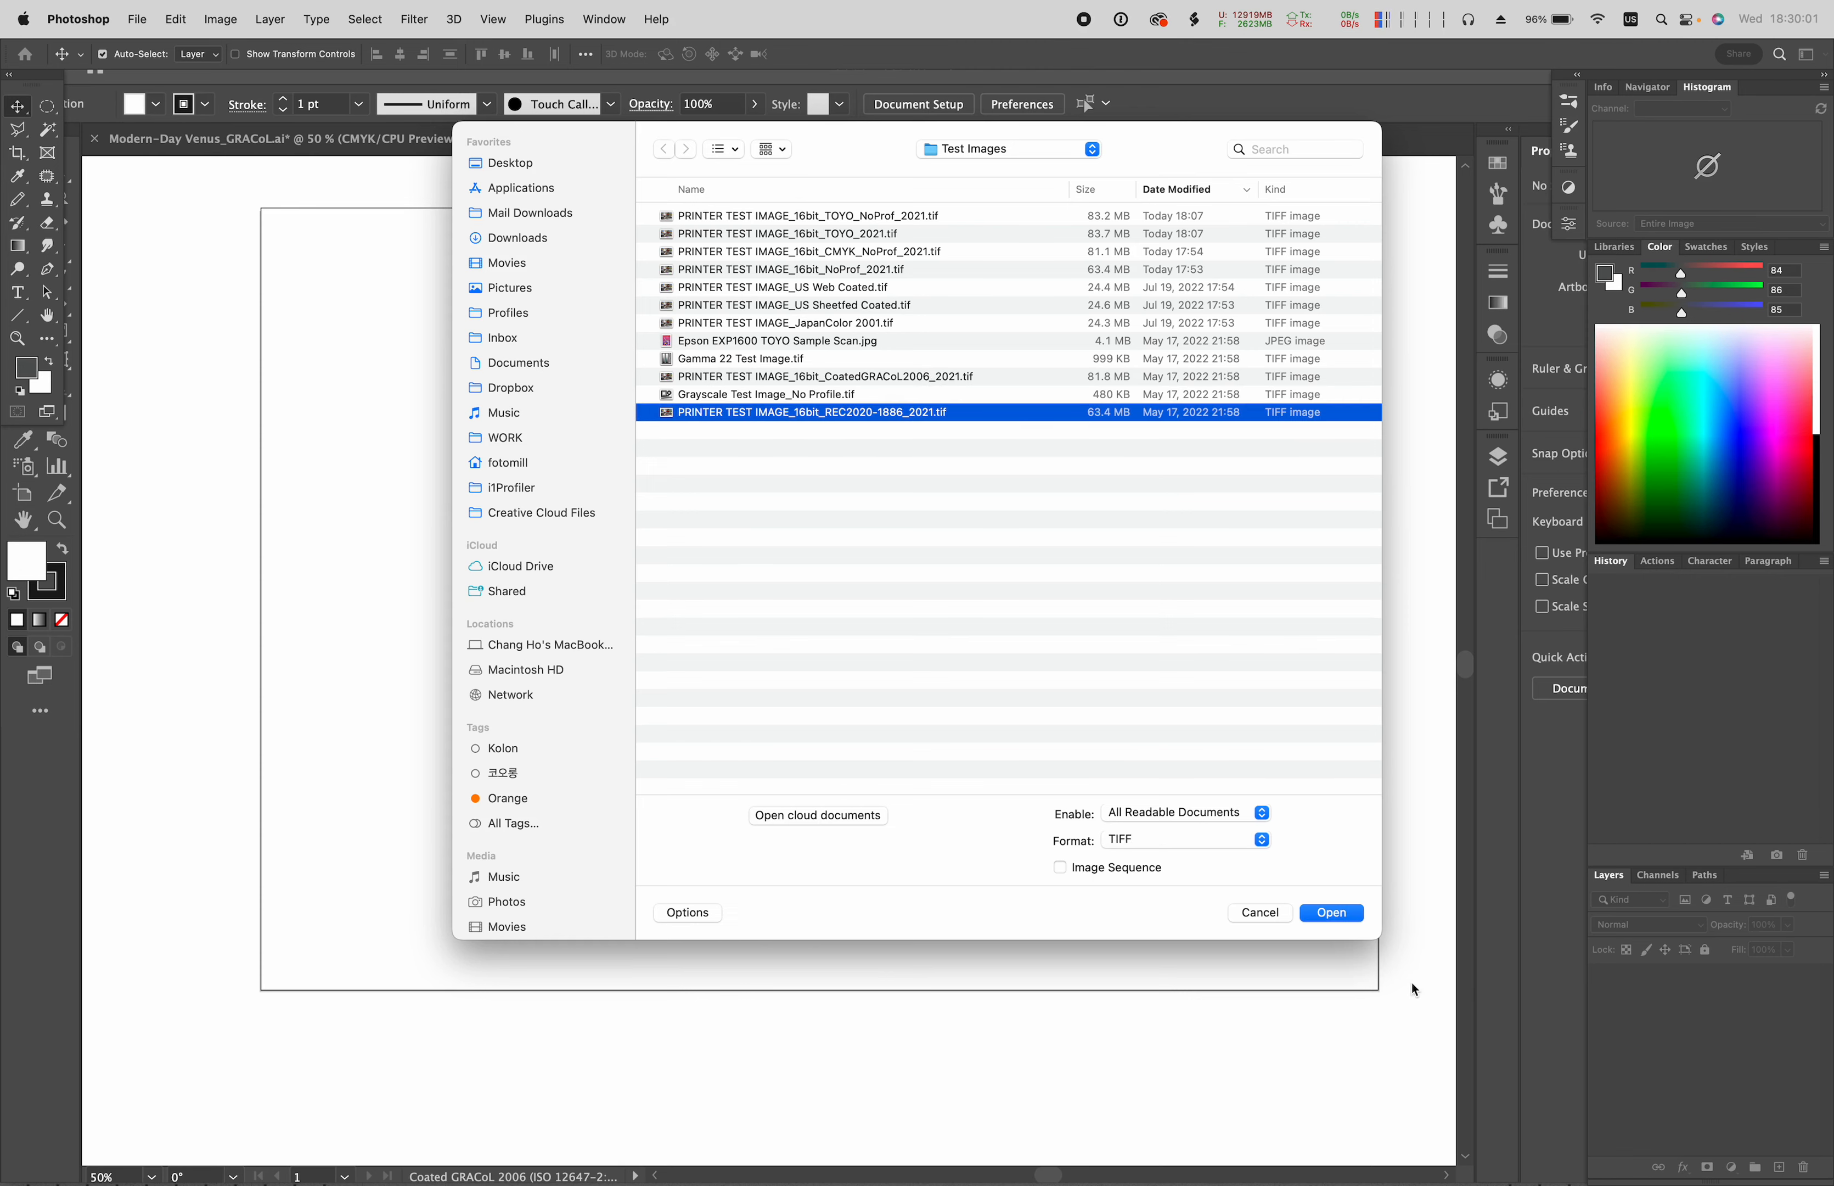
{"action": "left_click", "coordinate": [1331, 917]}
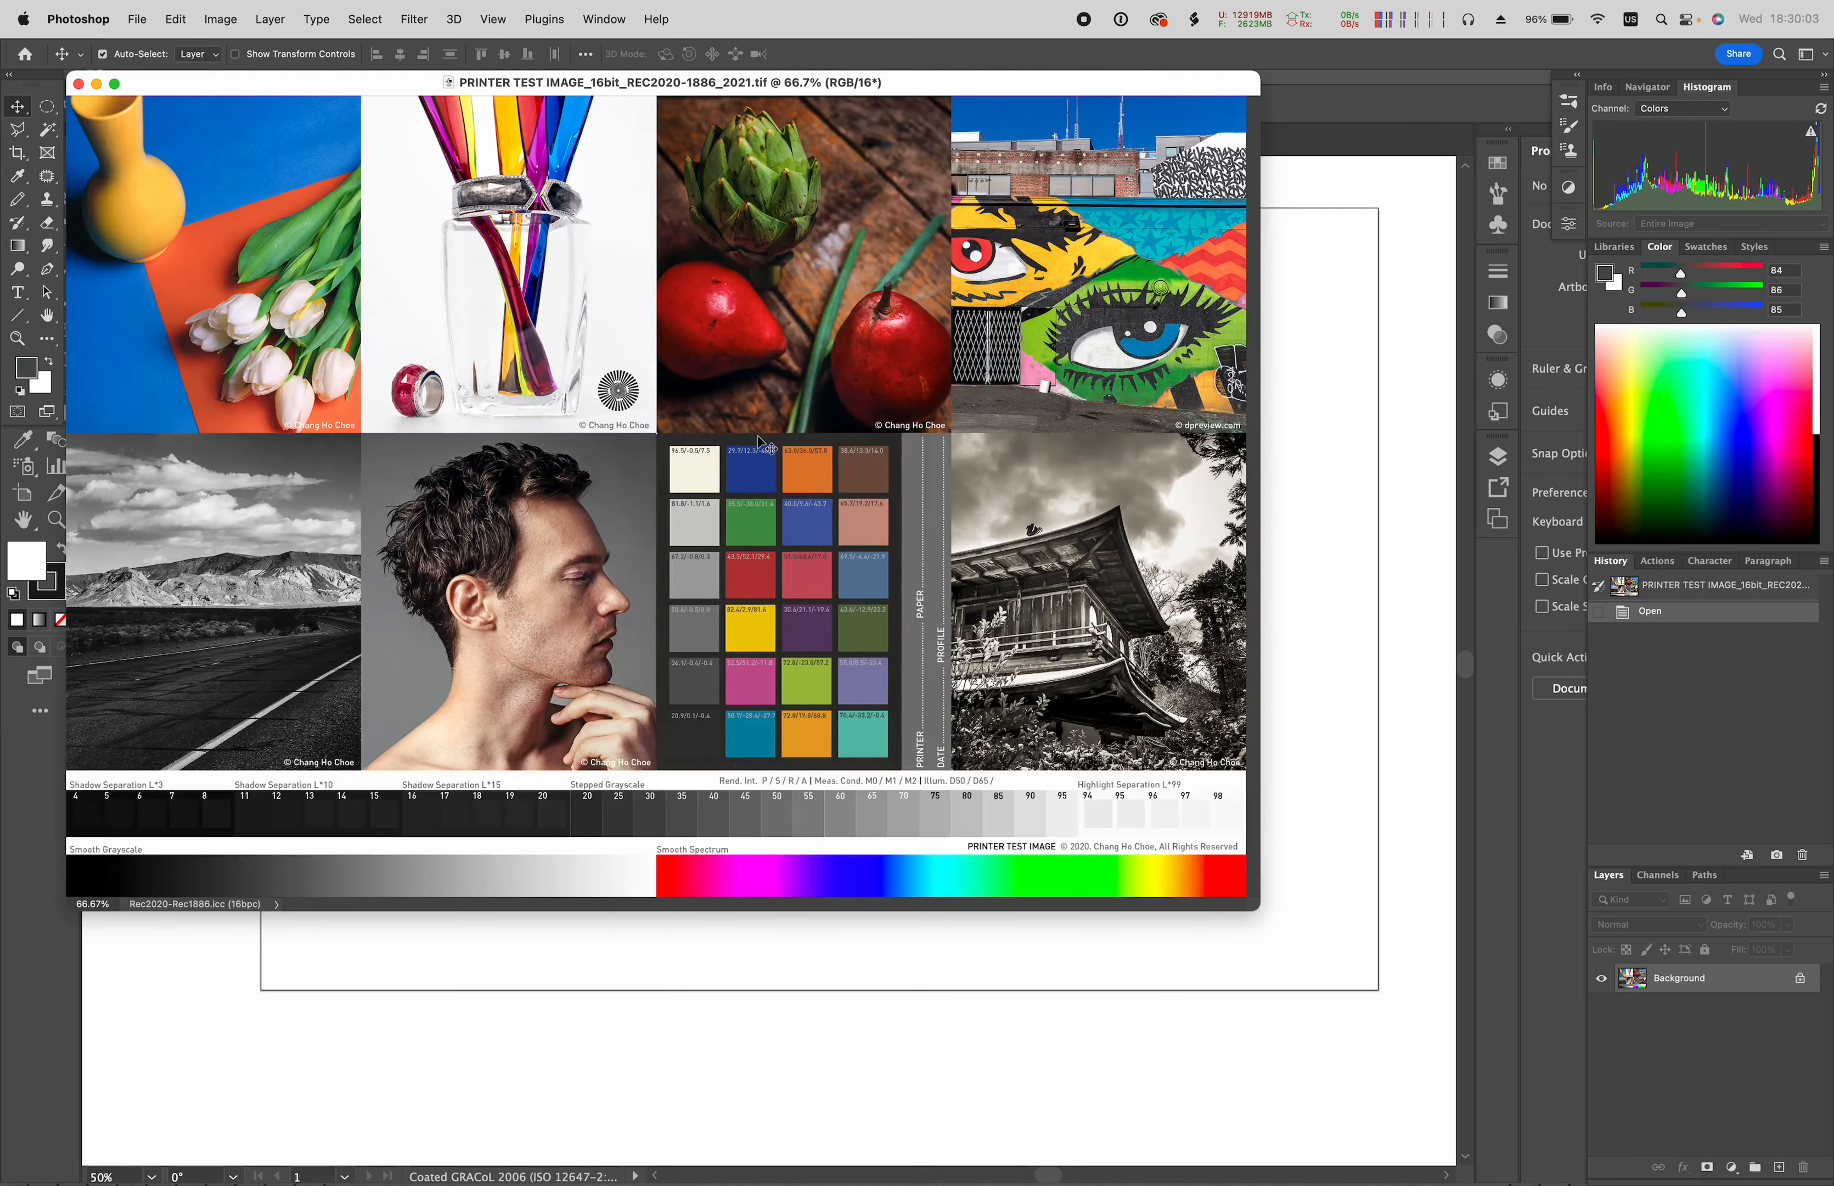
{"action": "key", "text": "super+0"}
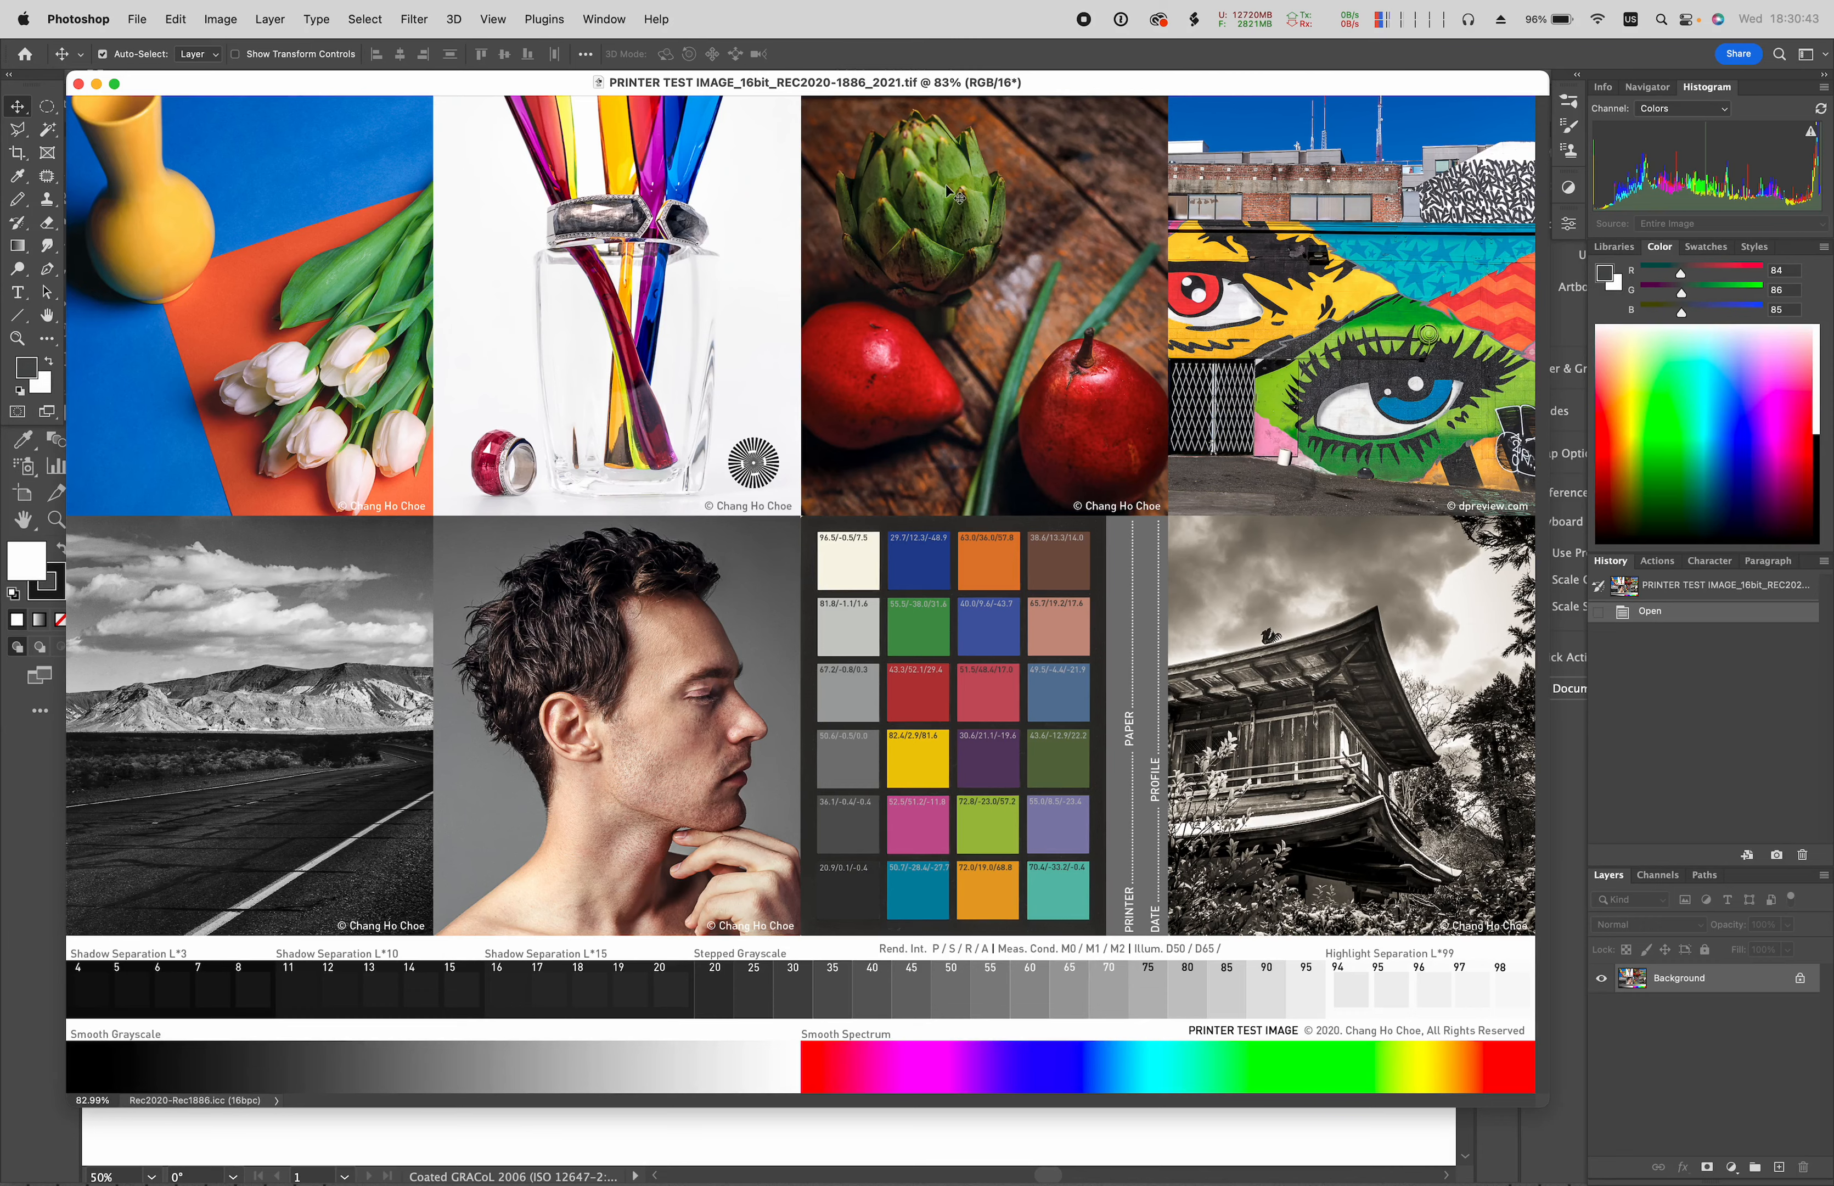
- Open PRINTER TEST IMAGE_16bit_NoProf_2021.tif from the Test Images folder in Finder and fit it on screen in Photoshop
{"action": "key", "text": "ctrl+Up"}
{"action": "left_click", "coordinate": [1593, 455]}
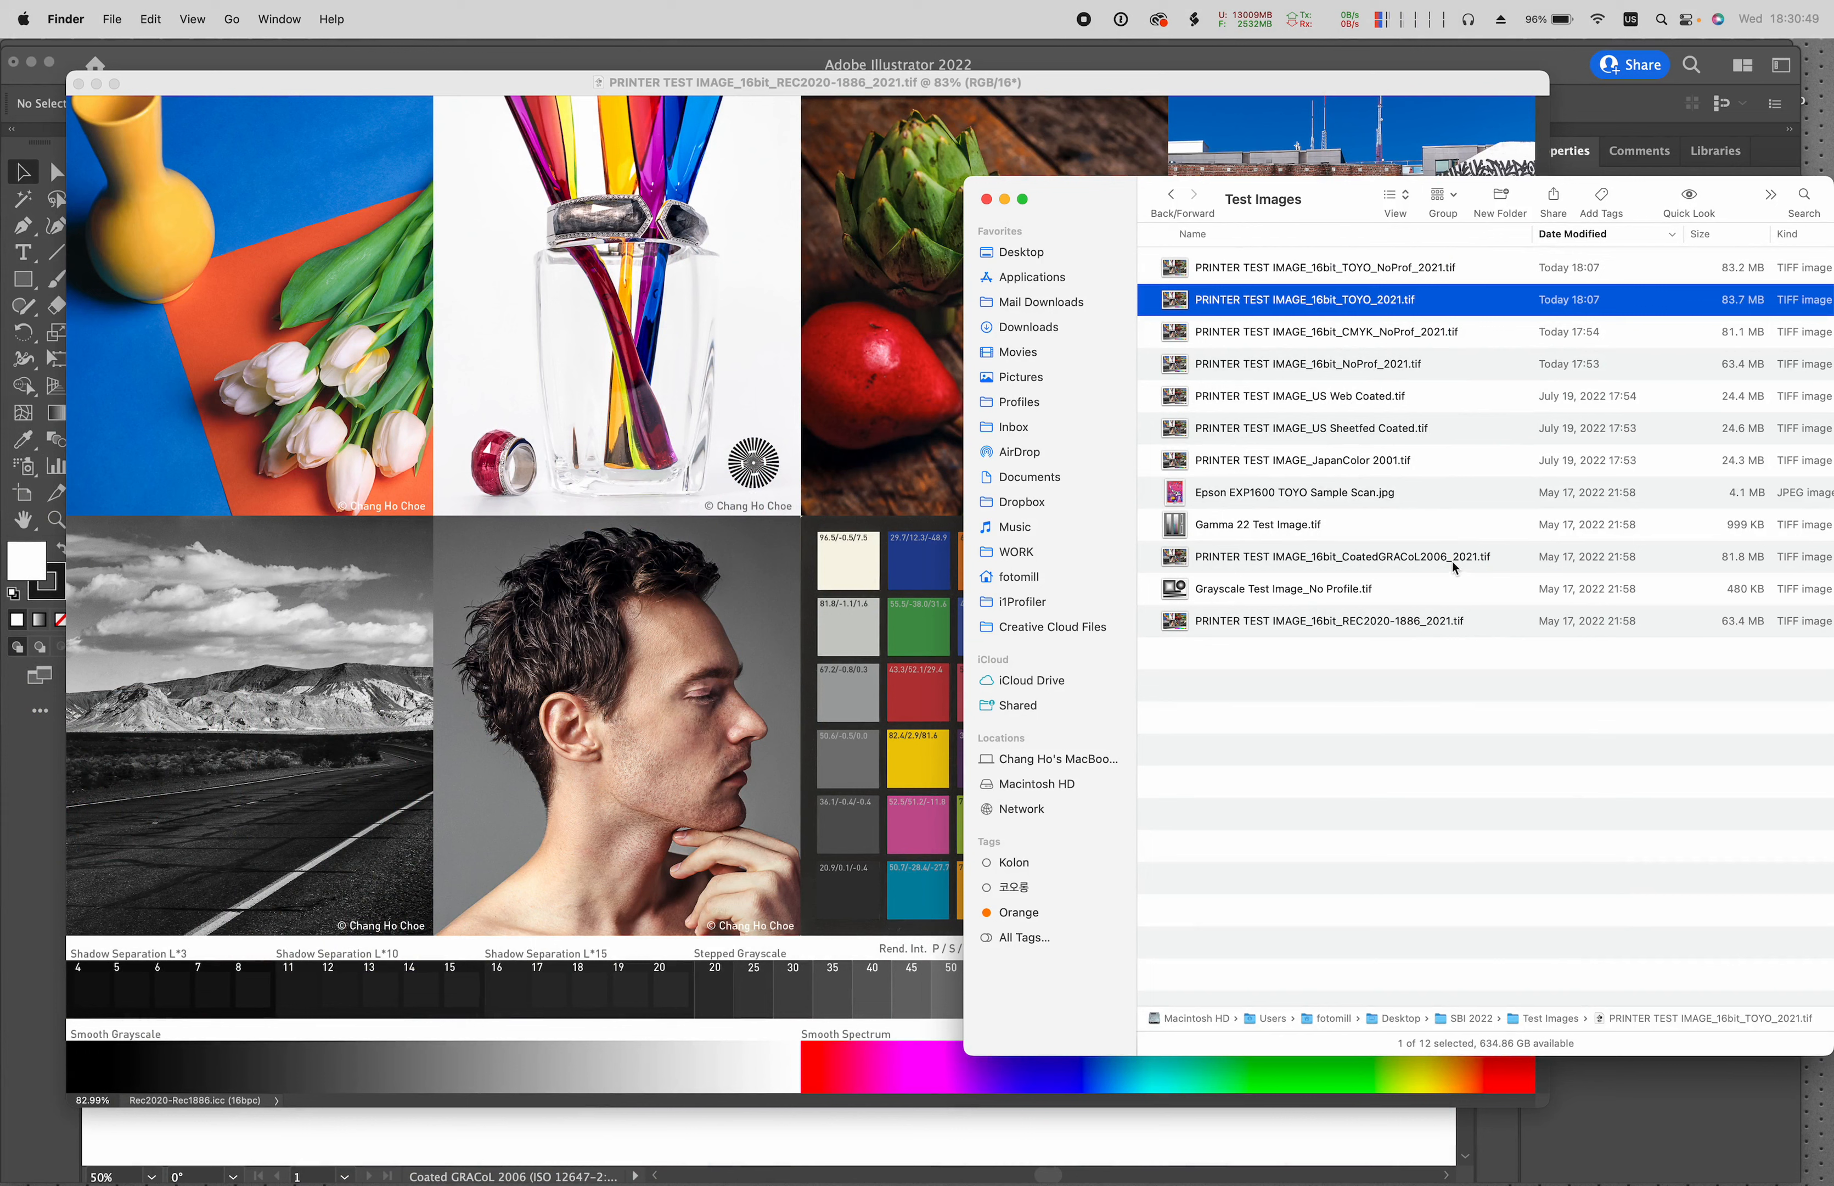
{"action": "double_click", "coordinate": [1436, 366]}
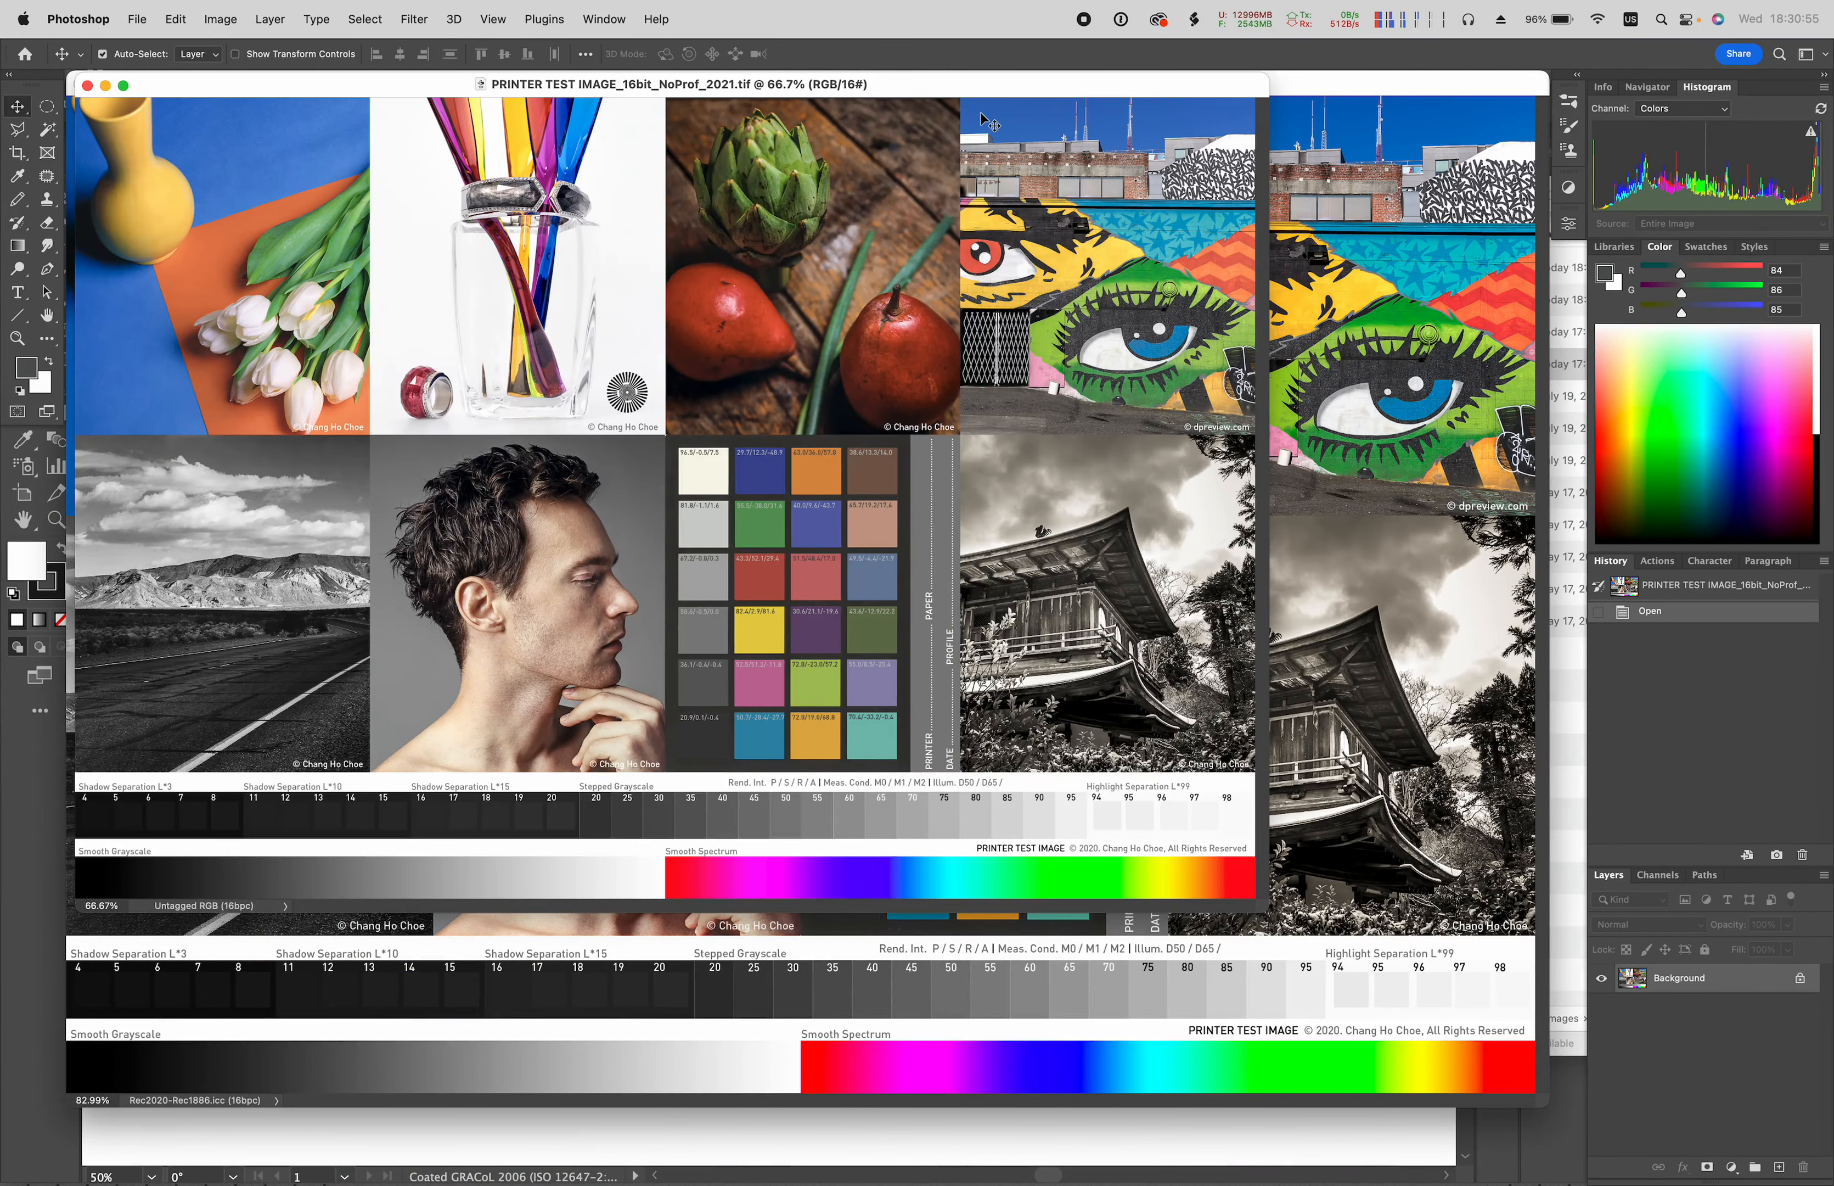
{"action": "key", "text": "super+0"}
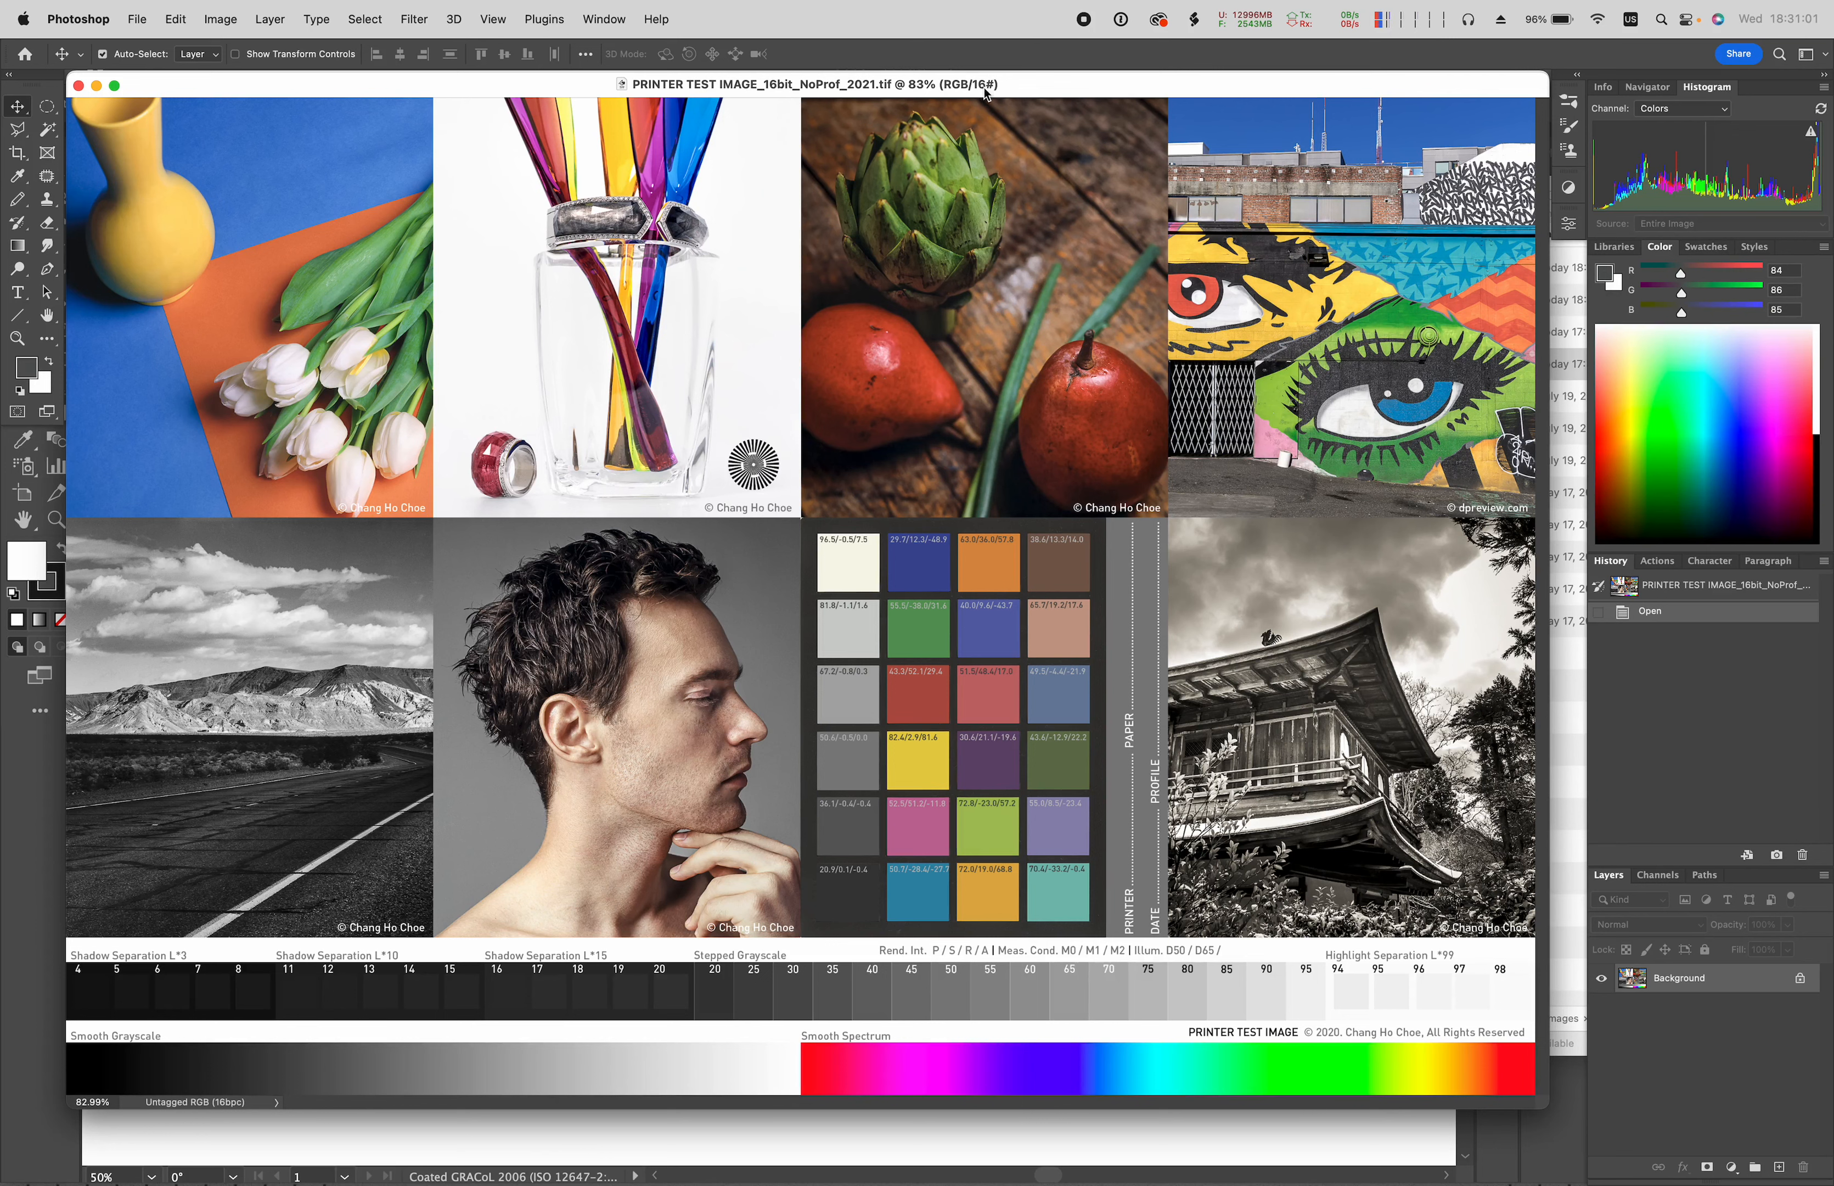
- Offset the NoProf image window below the REC2020 title bar and check which document information its status bar is set to display
{"action": "left_click_drag", "start_coordinate": [1014, 91], "coordinate": [1039, 141]}
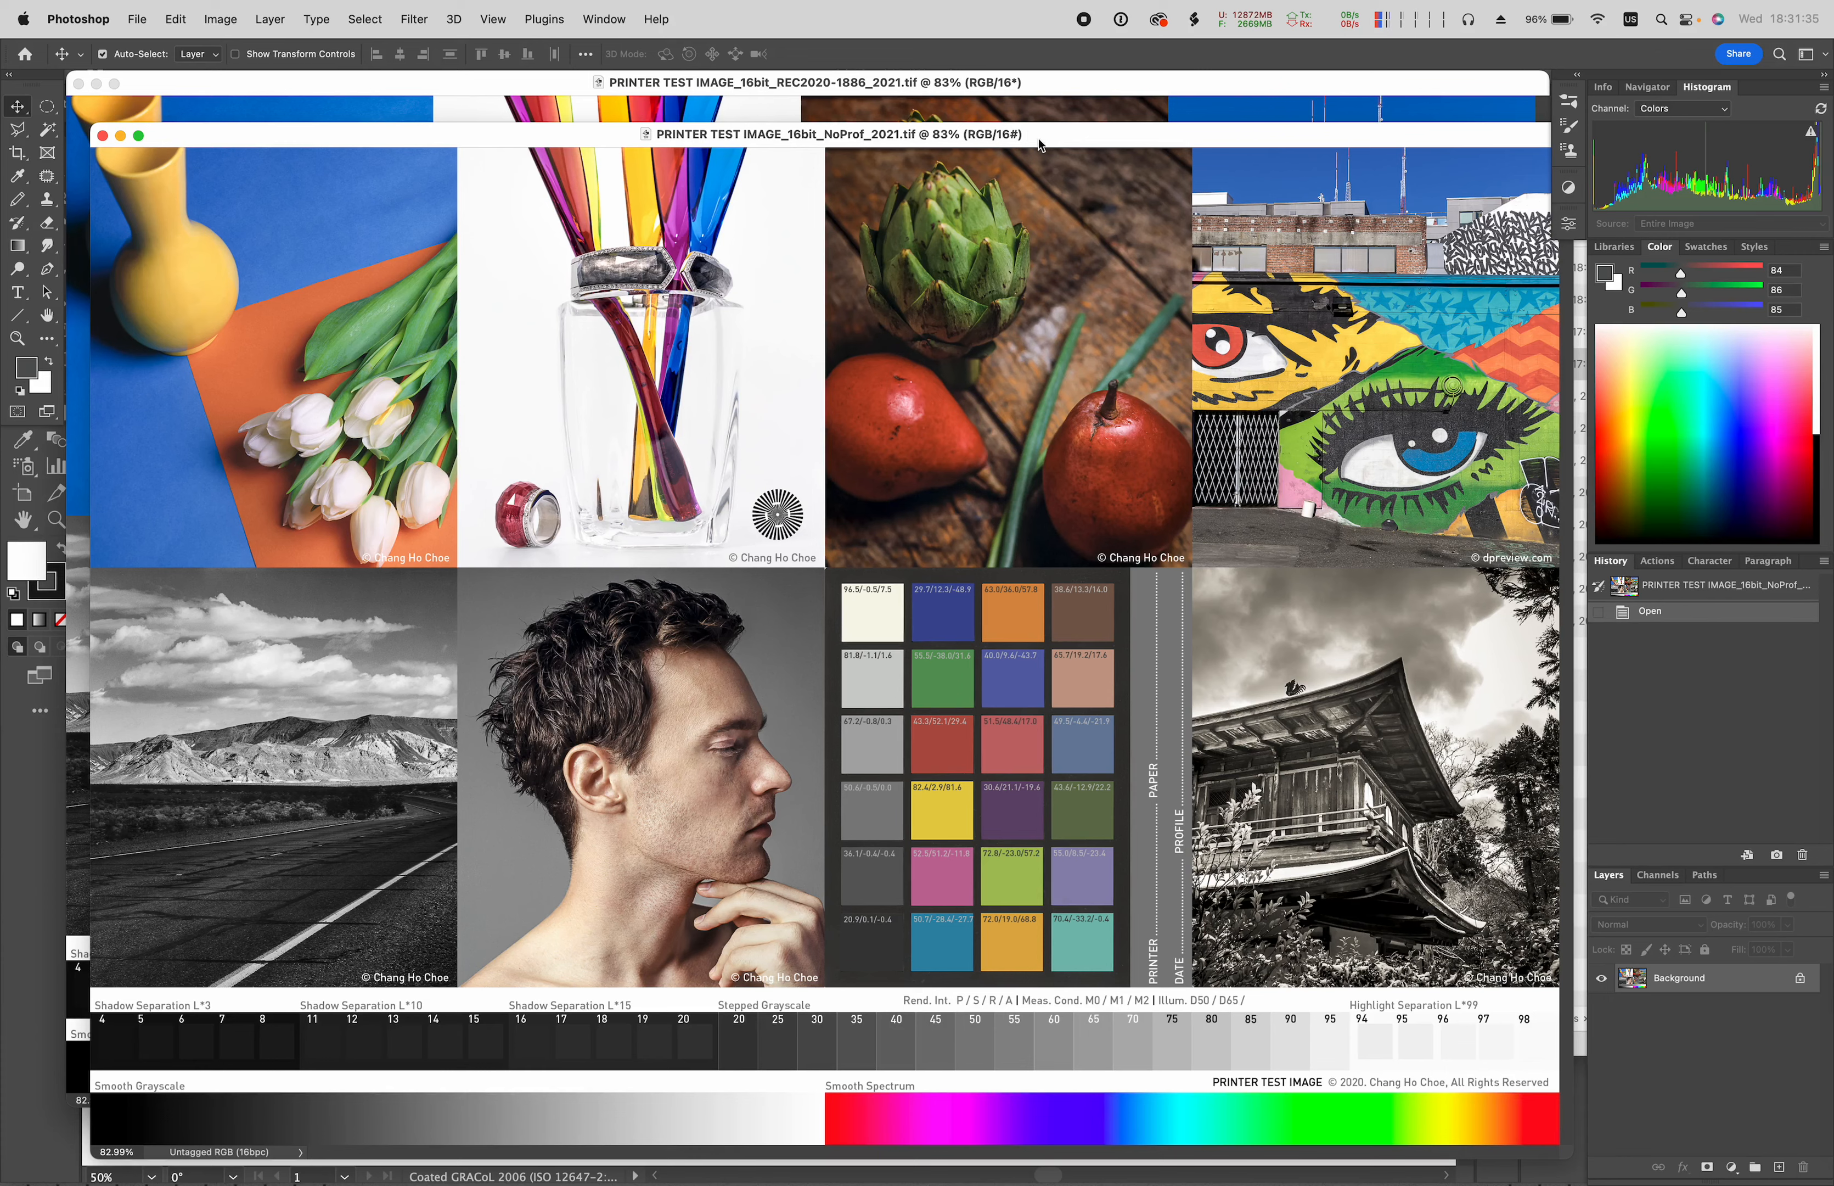
{"action": "left_click_drag", "start_coordinate": [1045, 139], "coordinate": [1022, 134]}
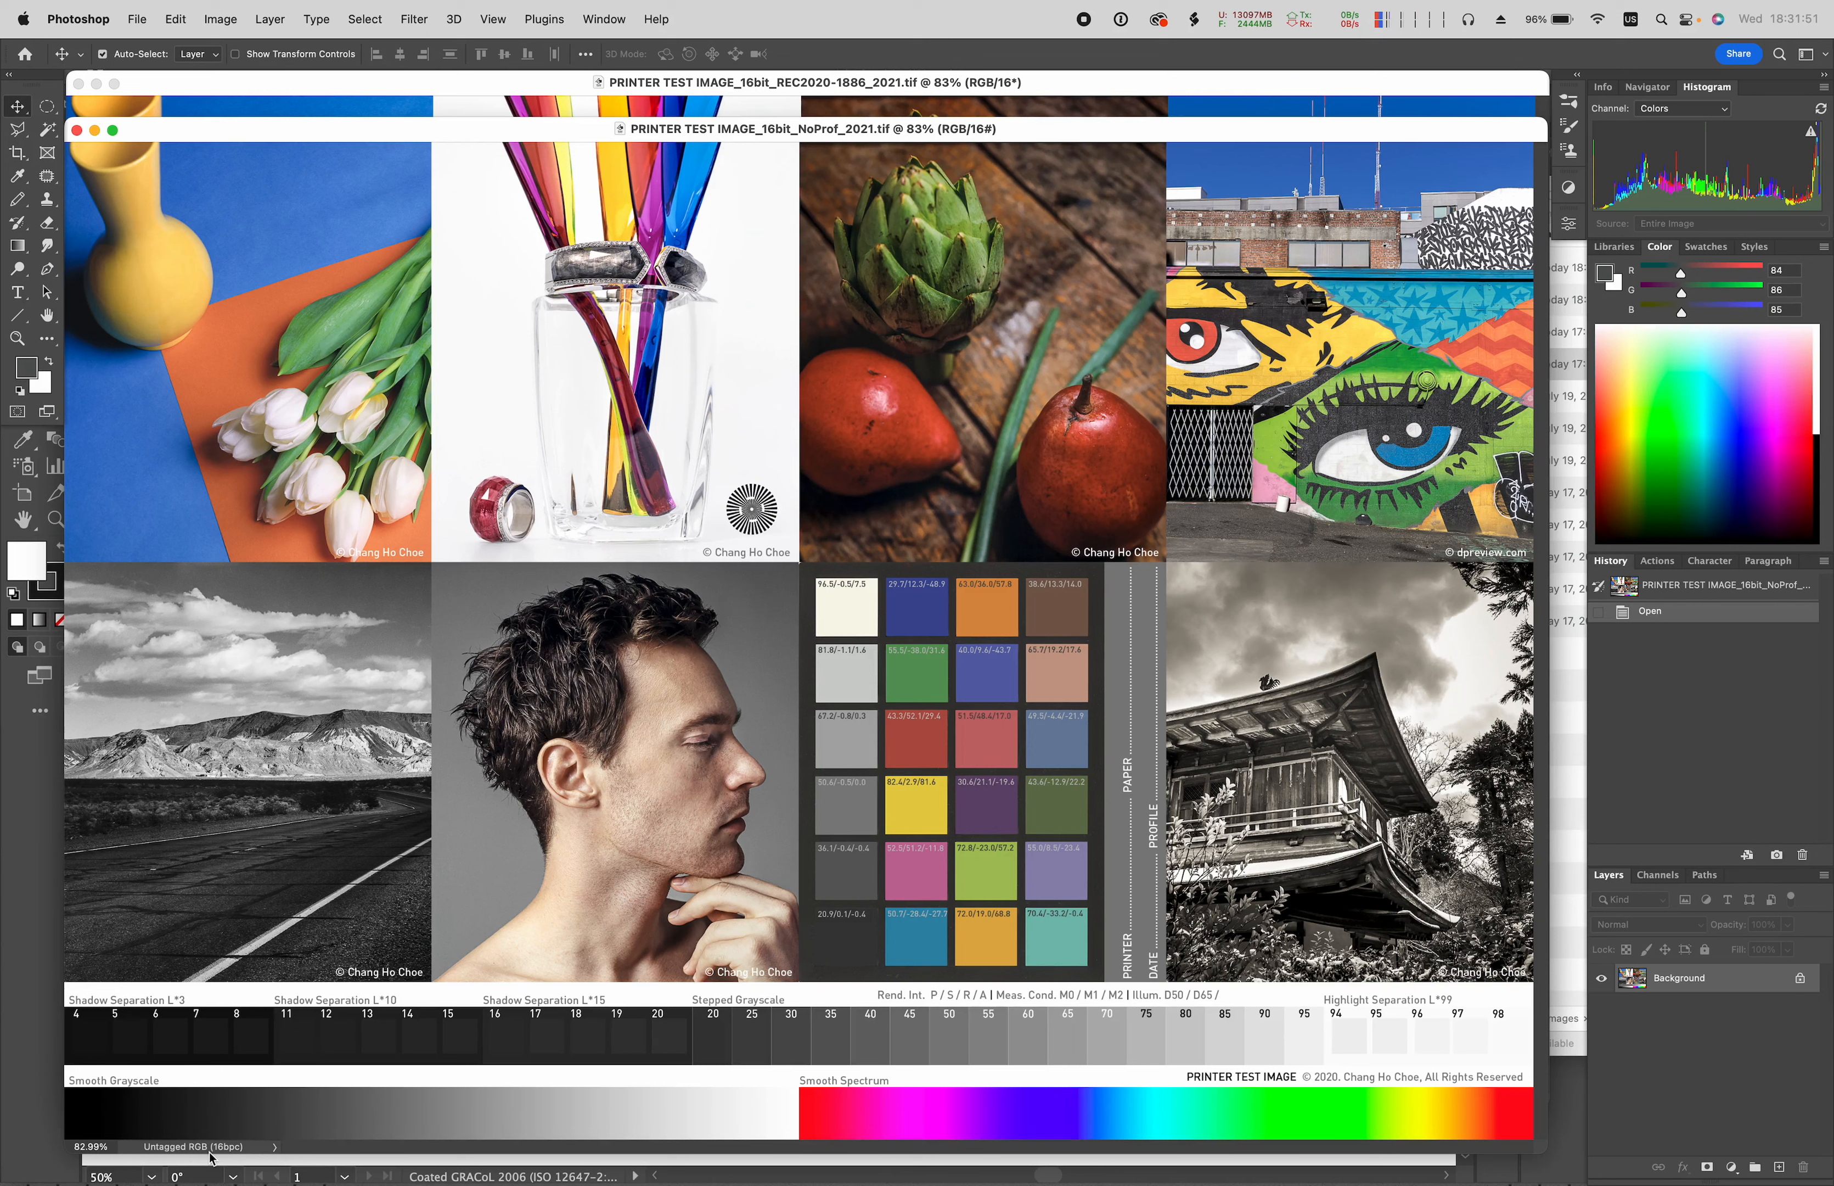
{"action": "left_click", "coordinate": [277, 1150]}
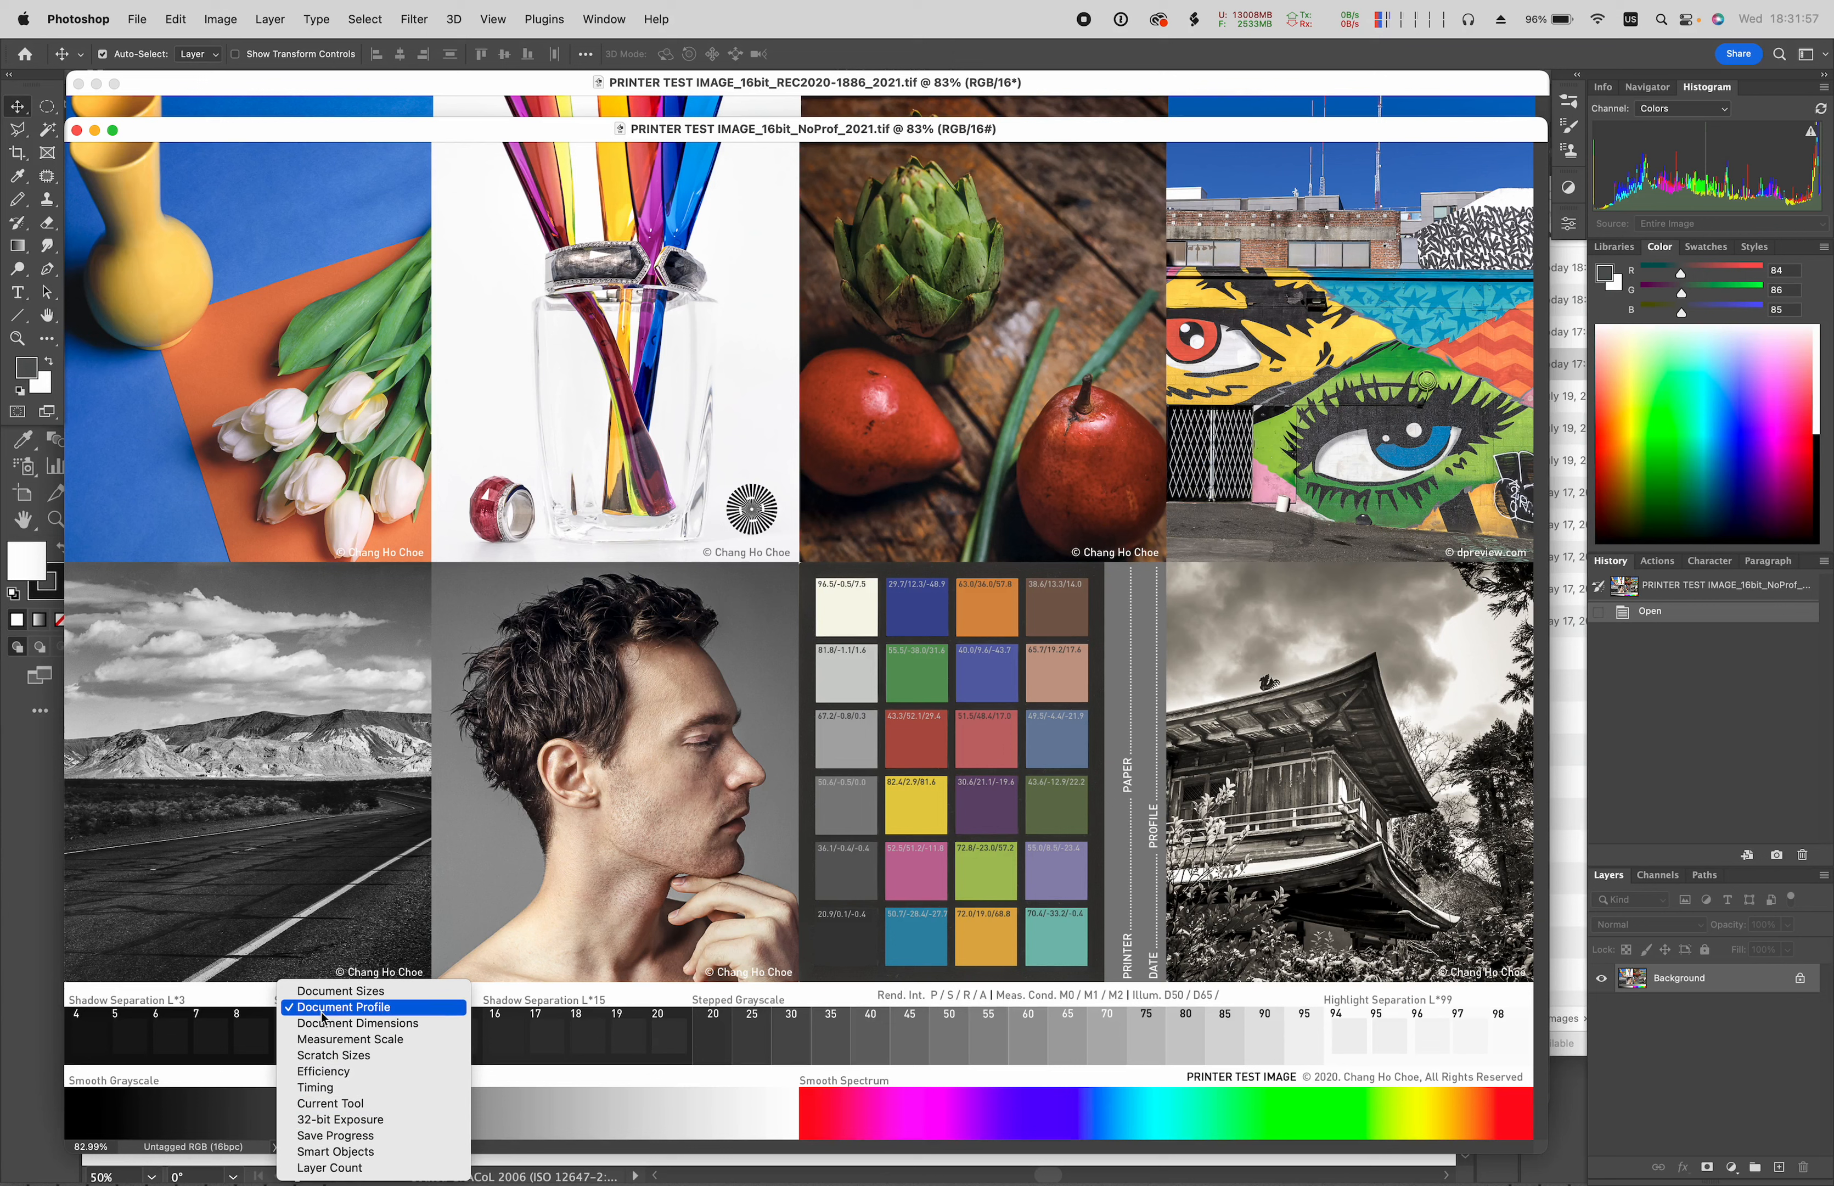
{"action": "left_click", "coordinate": [495, 1147]}
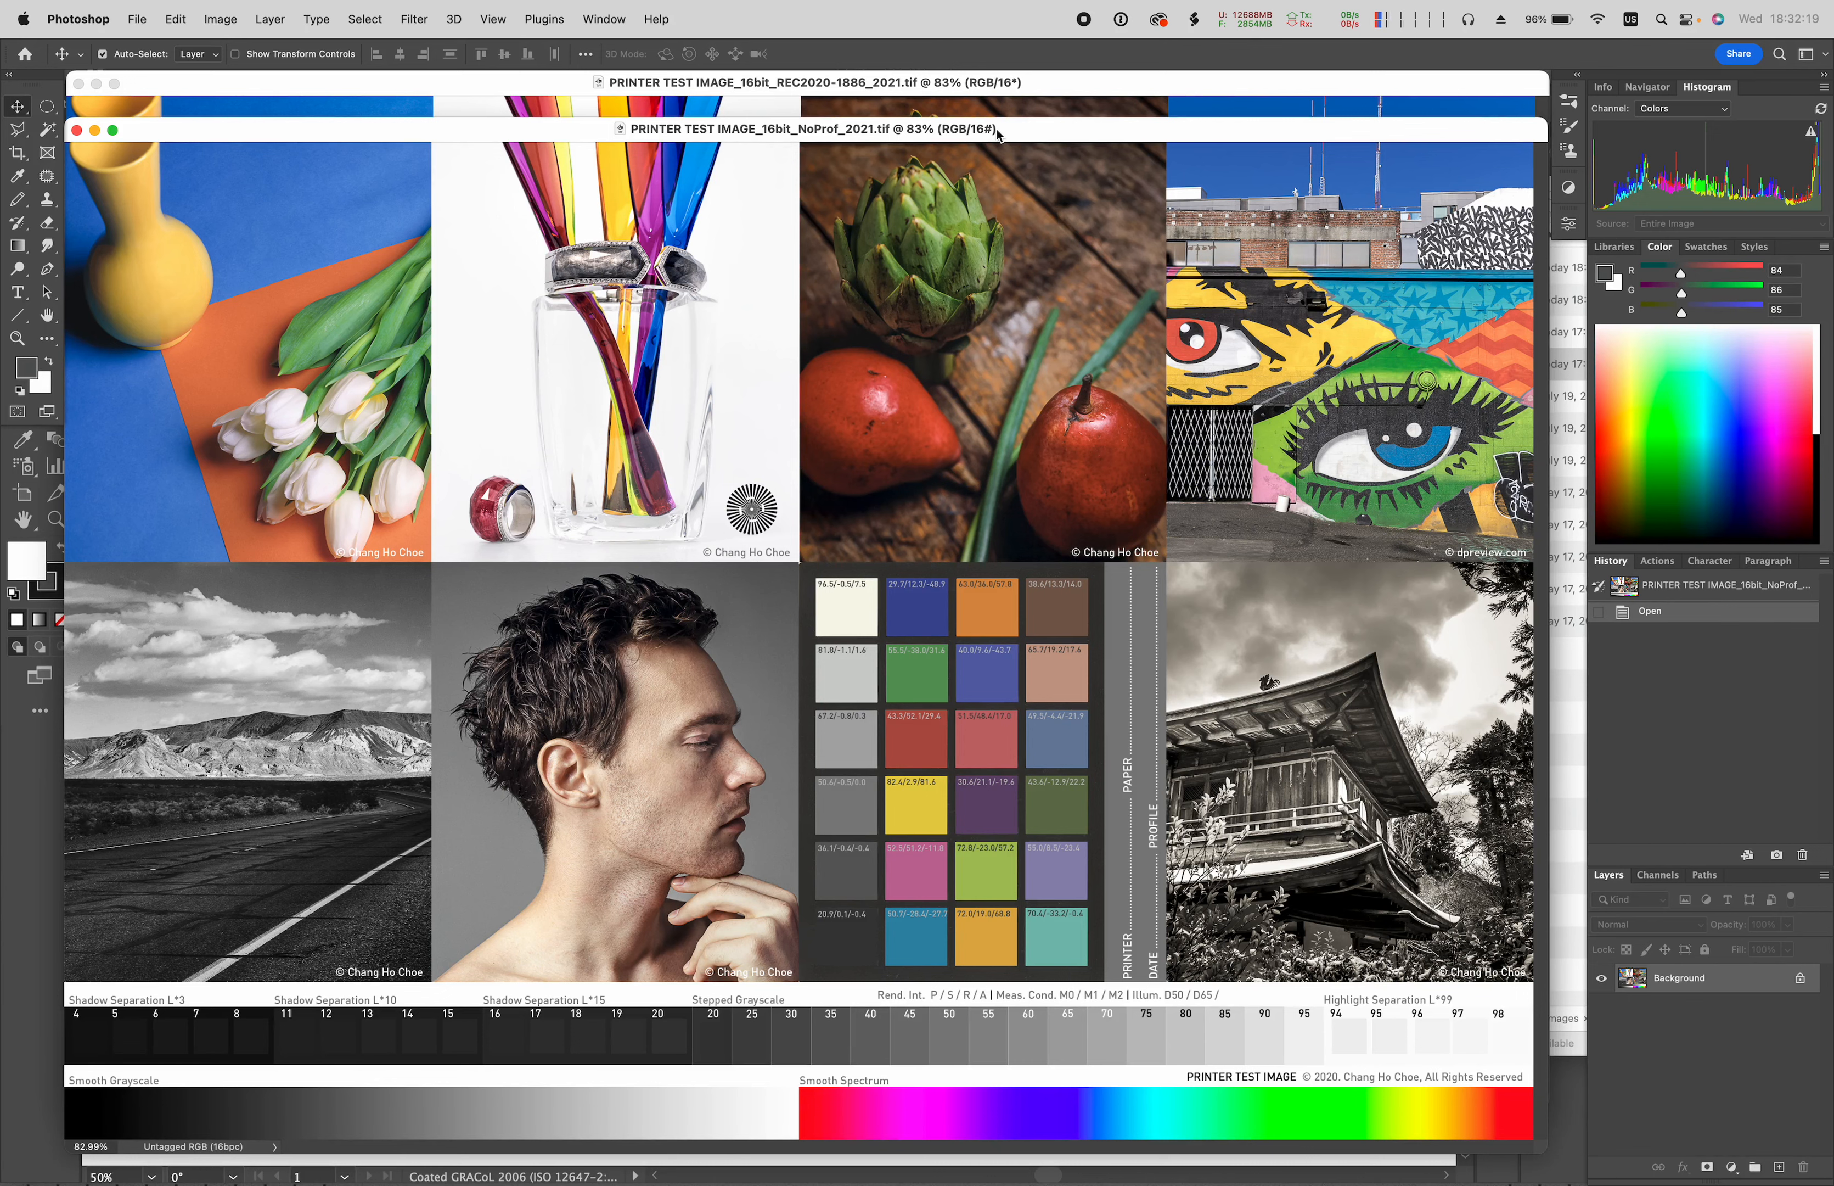
- Convert the REC2020-1886 test image to the Adobe RGB (1998) profile, using Adobe (ACE), Relative Colorimetric intent and Black Point Compensation
{"action": "left_click", "coordinate": [1047, 91]}
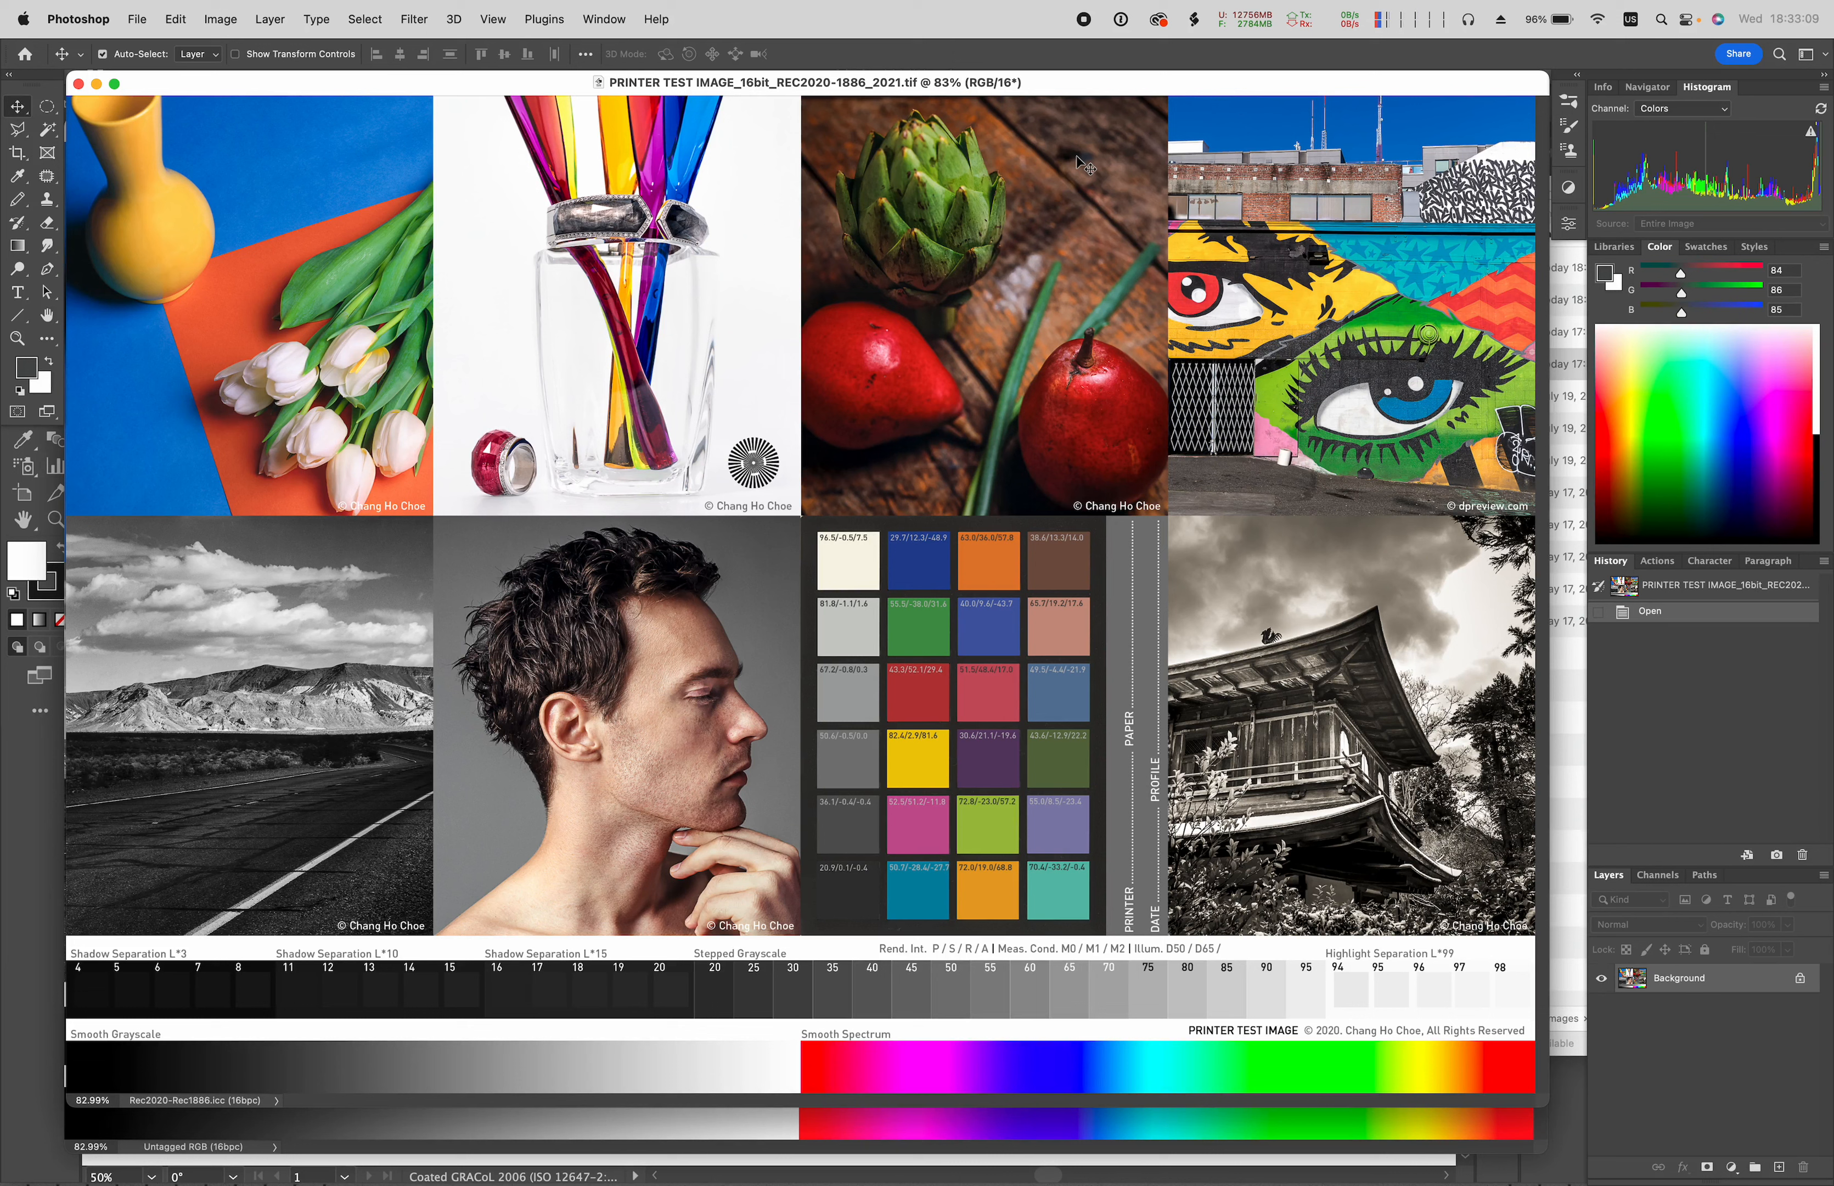
{"action": "left_click", "coordinate": [180, 21]}
{"action": "mouse_move", "coordinate": [221, 19]}
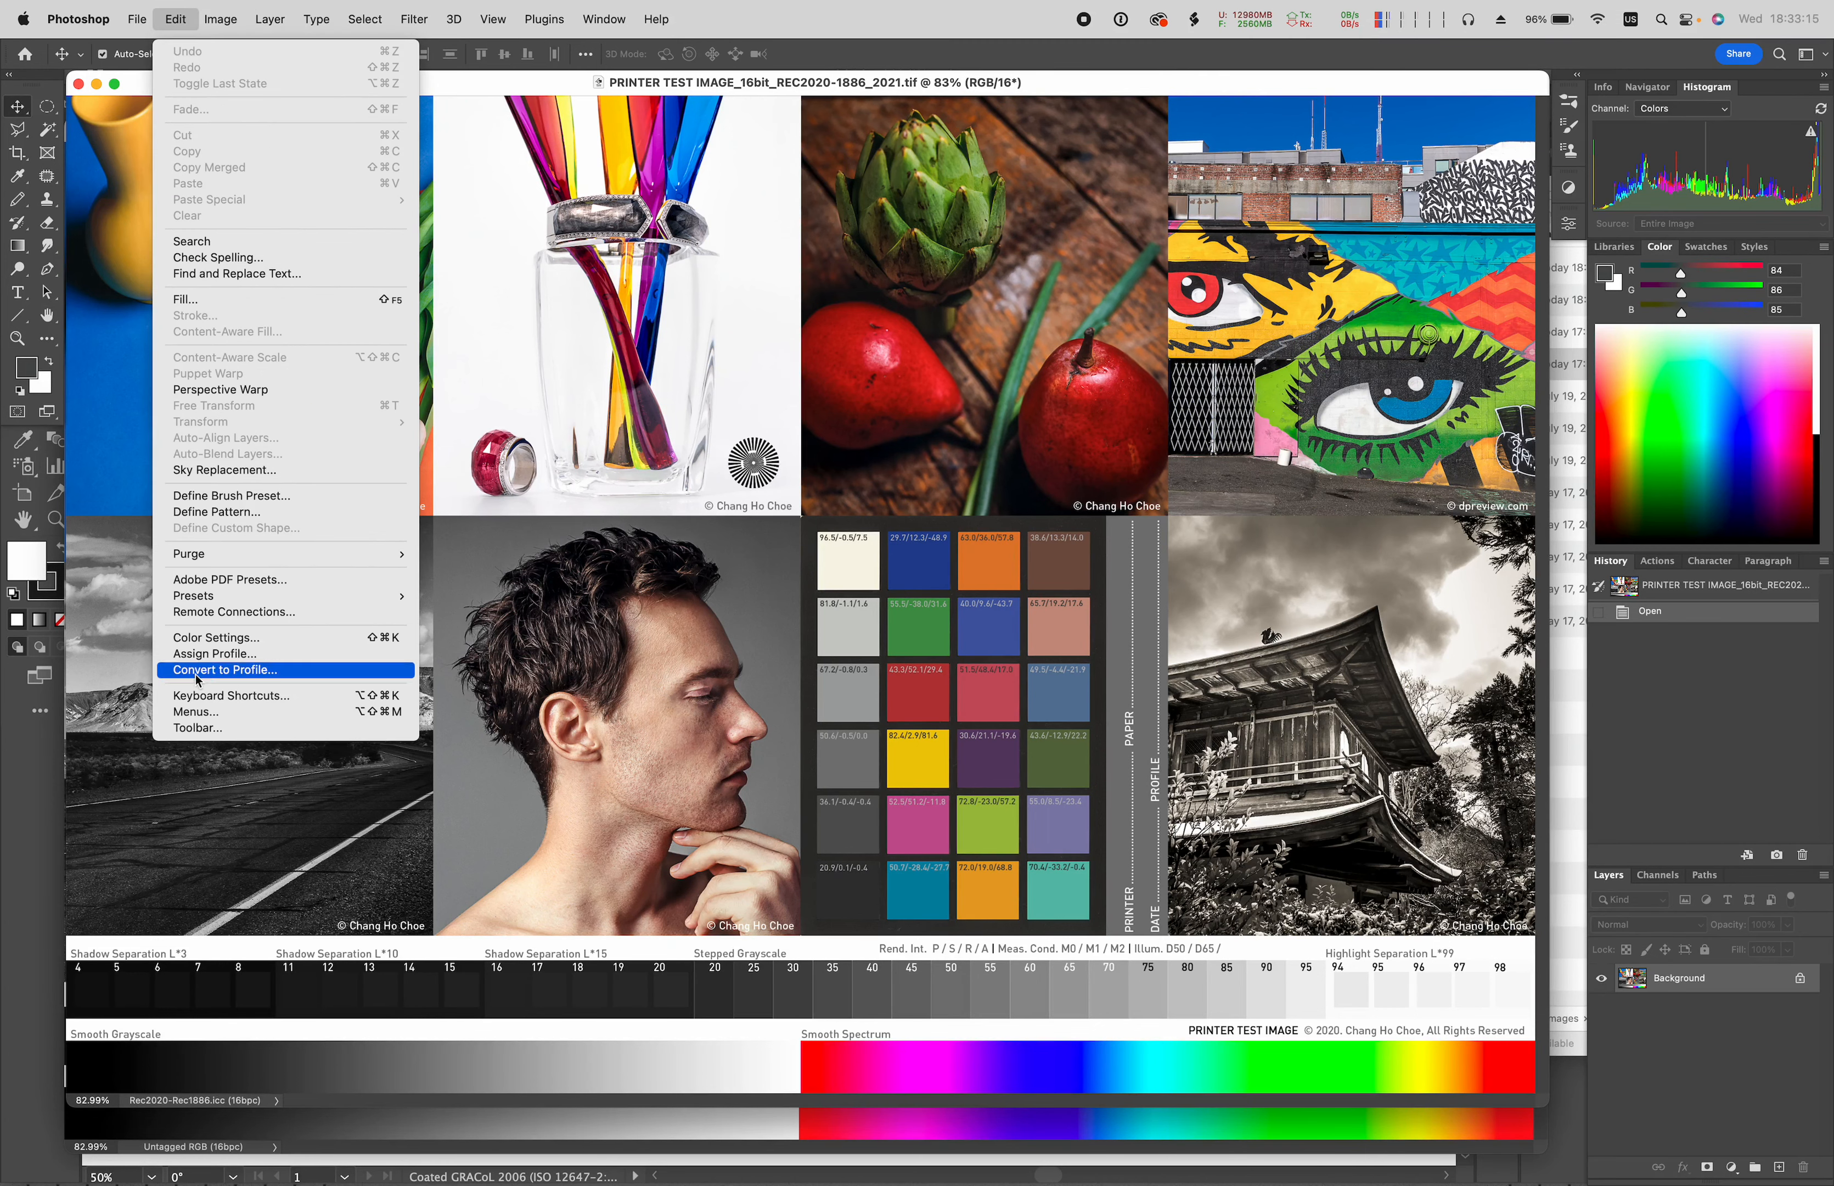
{"action": "left_click", "coordinate": [199, 669]}
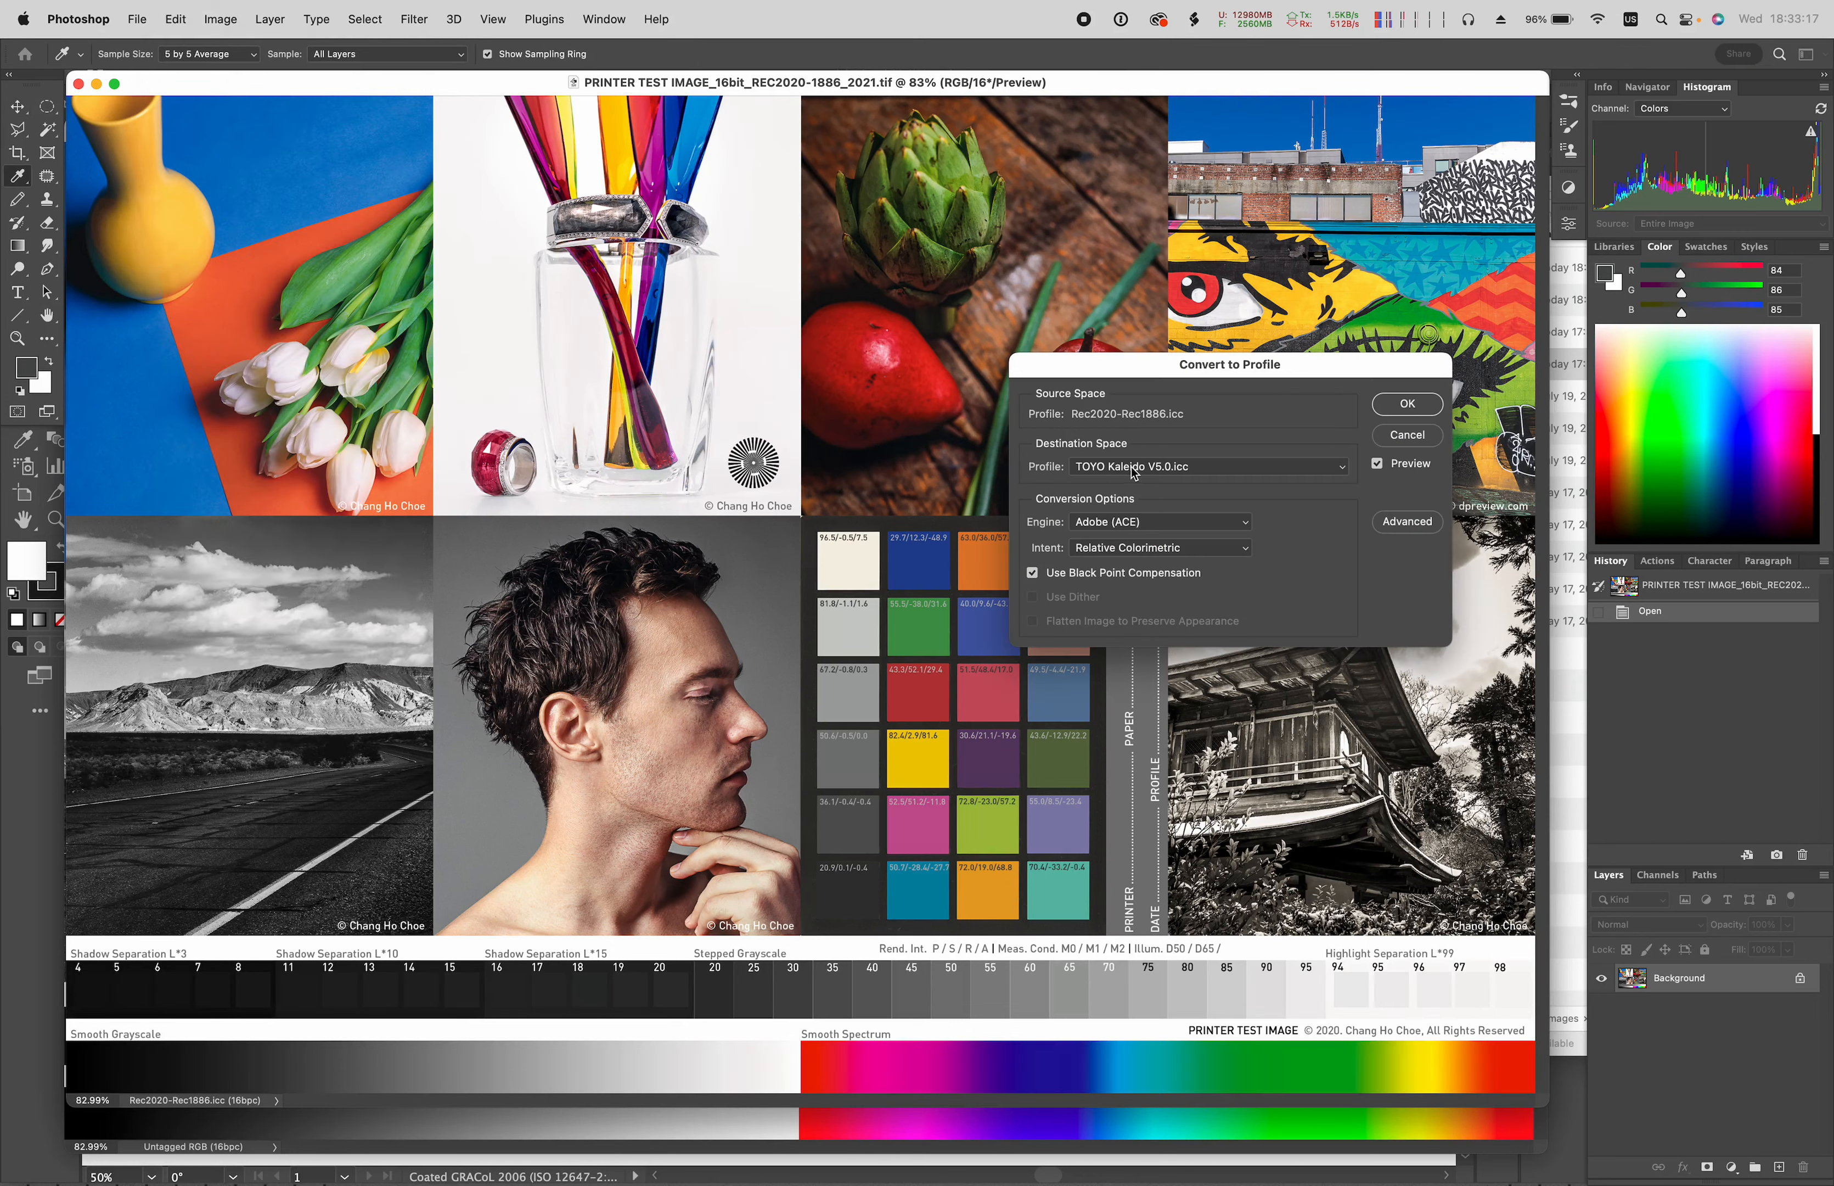
{"action": "left_click", "coordinate": [1134, 467]}
{"action": "scroll", "coordinate": [1164, 444], "scroll_direction": "up", "scroll_amount": 5}
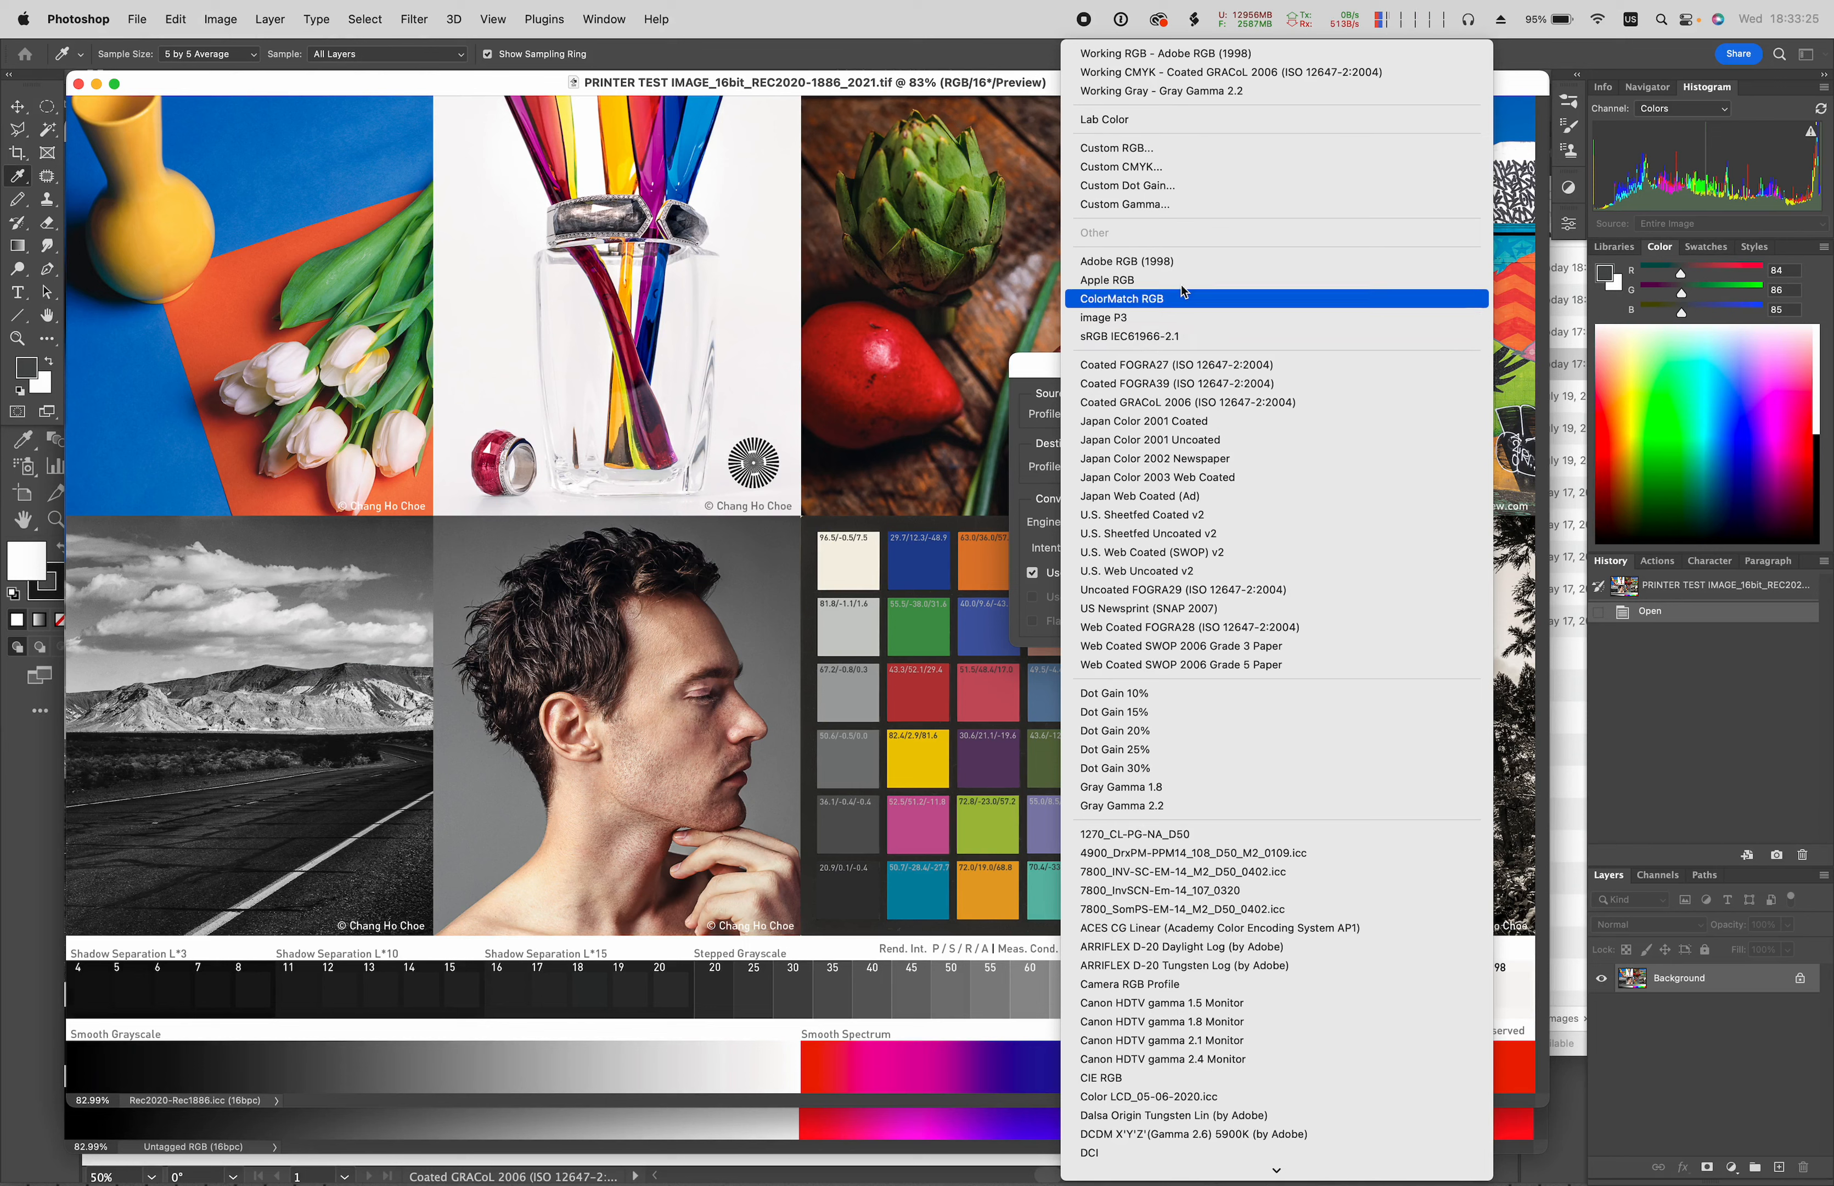
{"action": "left_click", "coordinate": [1179, 261]}
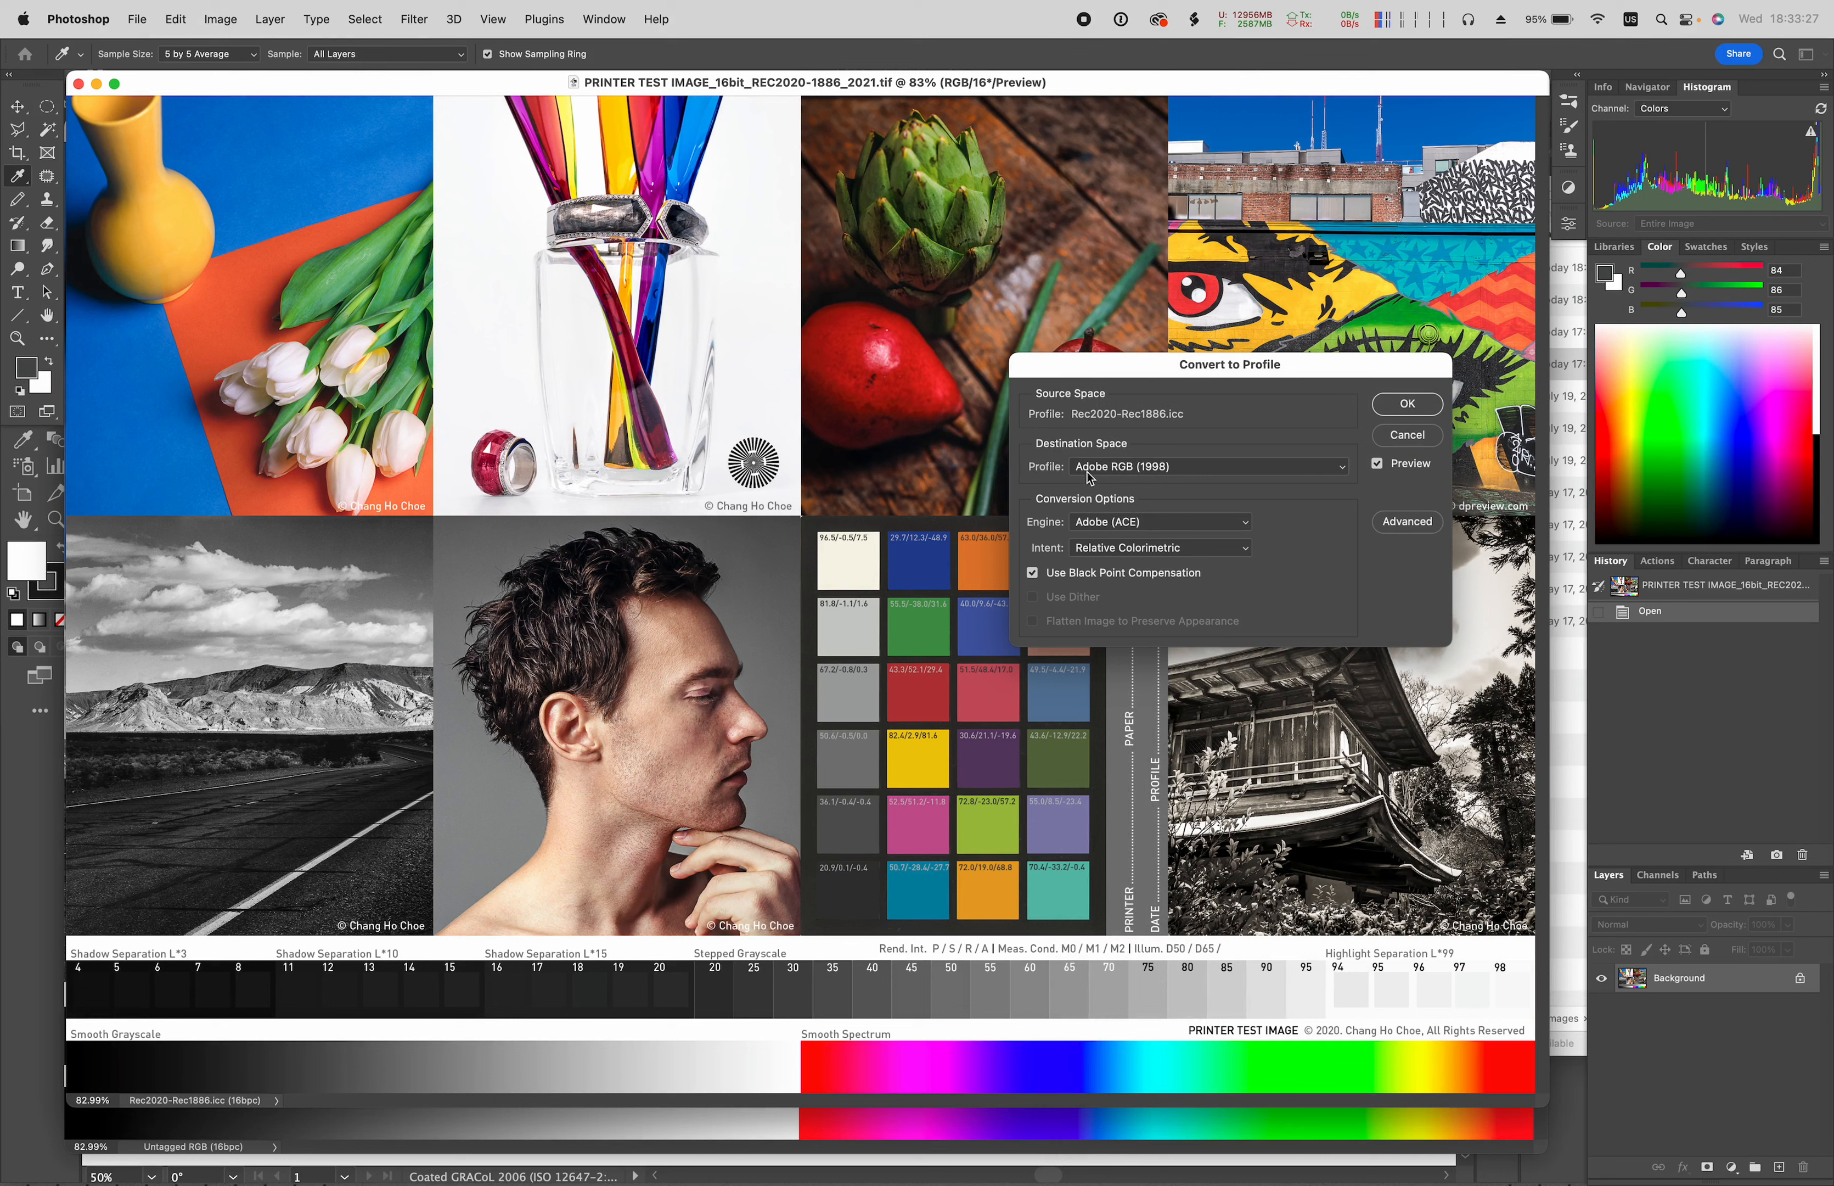
{"action": "left_click", "coordinate": [1405, 405]}
{"action": "key", "text": "v"}
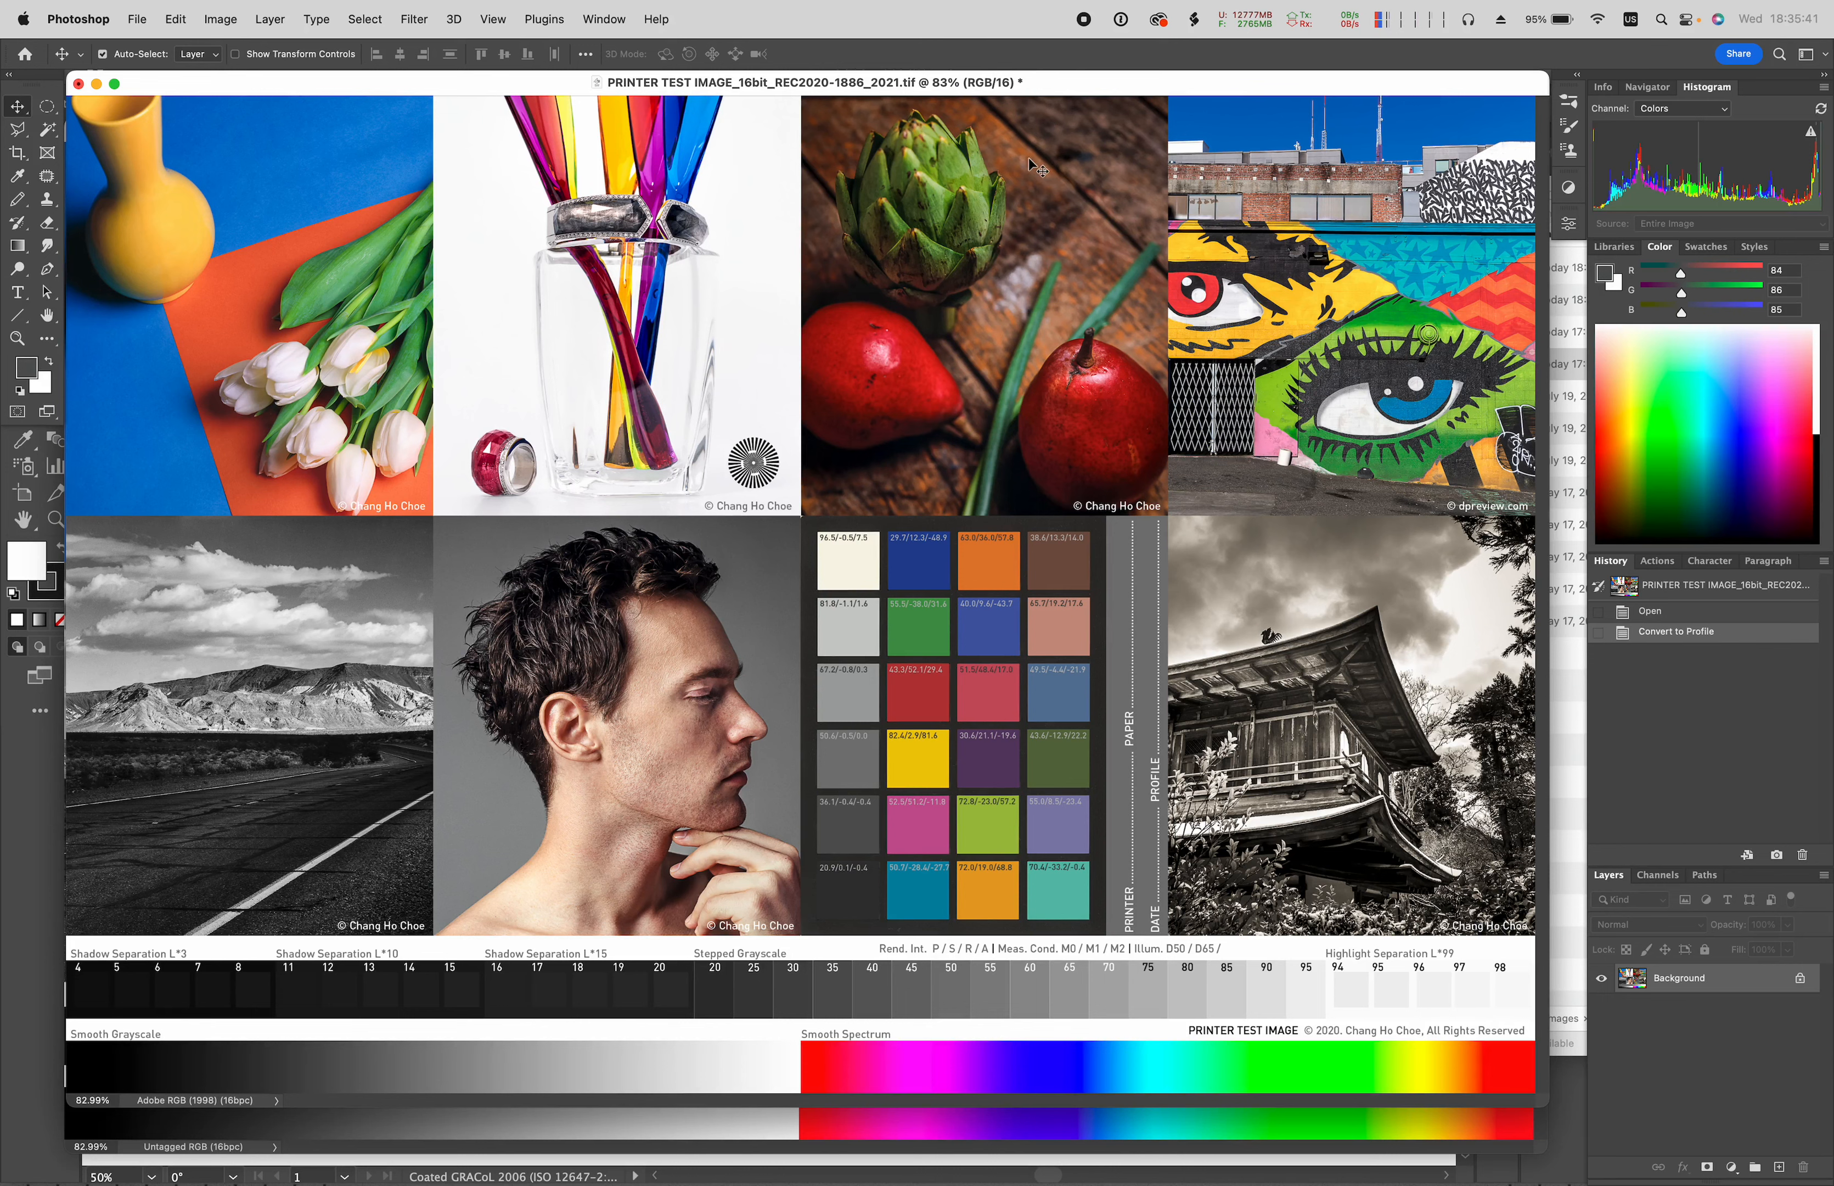
- Close the open test images without saving the profile conversion and switch to the Test Images folder in Finder
{"action": "key", "text": "super+w"}
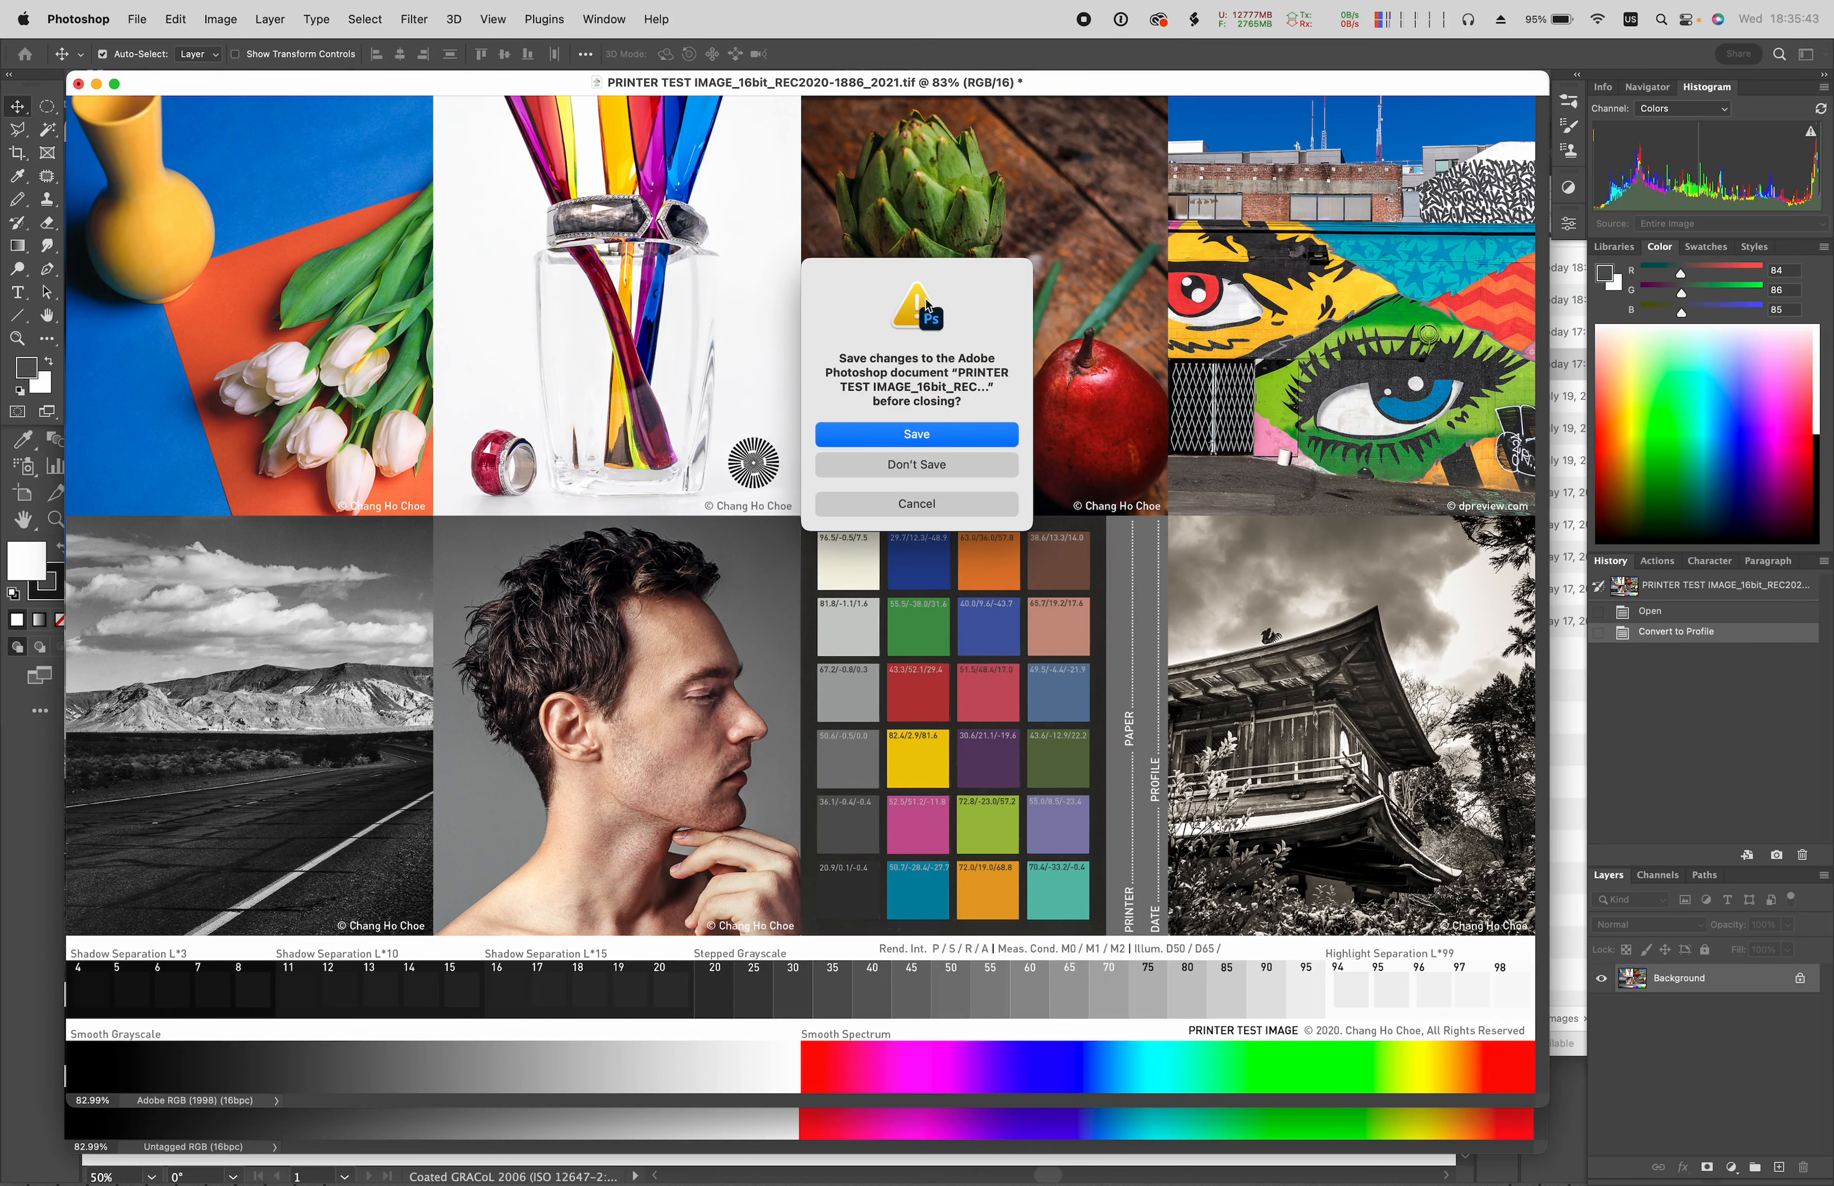
{"action": "left_click", "coordinate": [974, 463]}
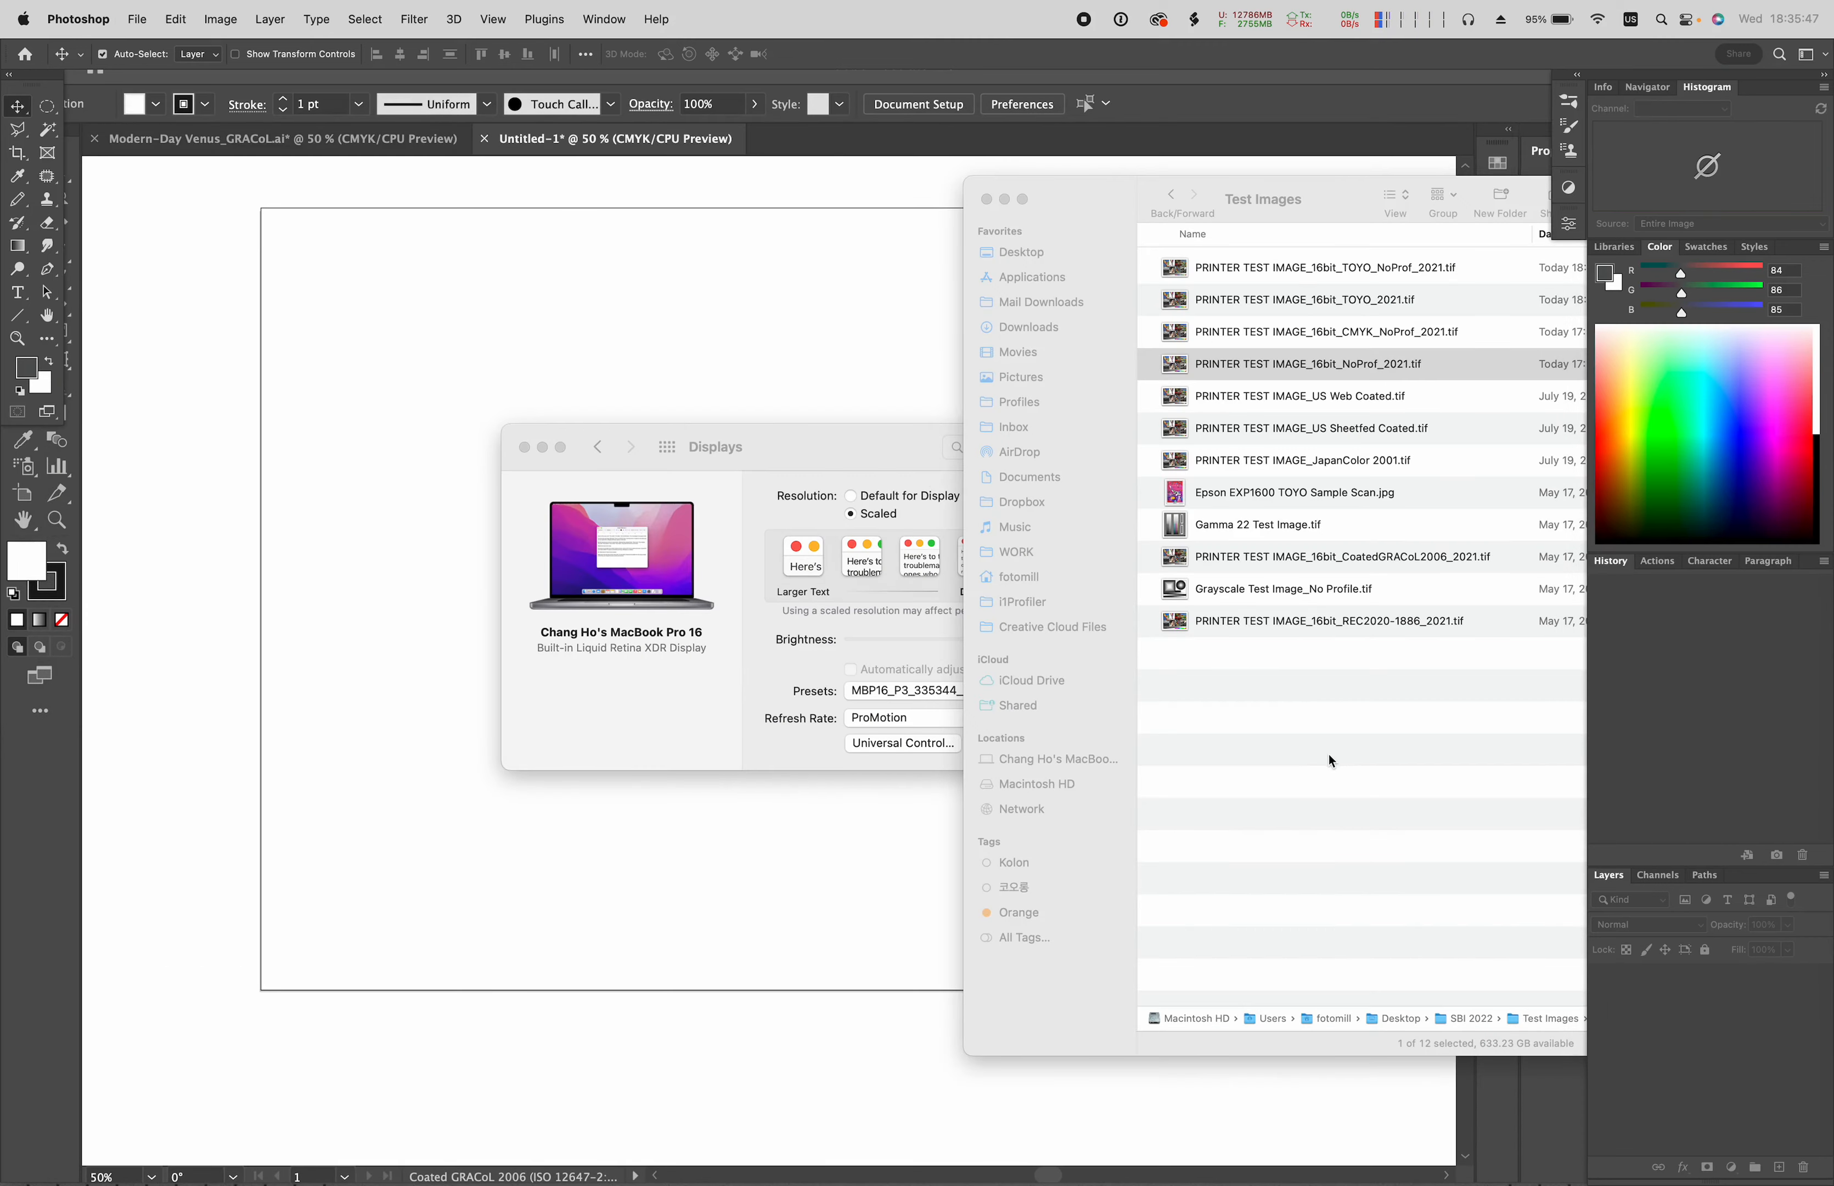
{"action": "left_click", "coordinate": [1327, 750]}
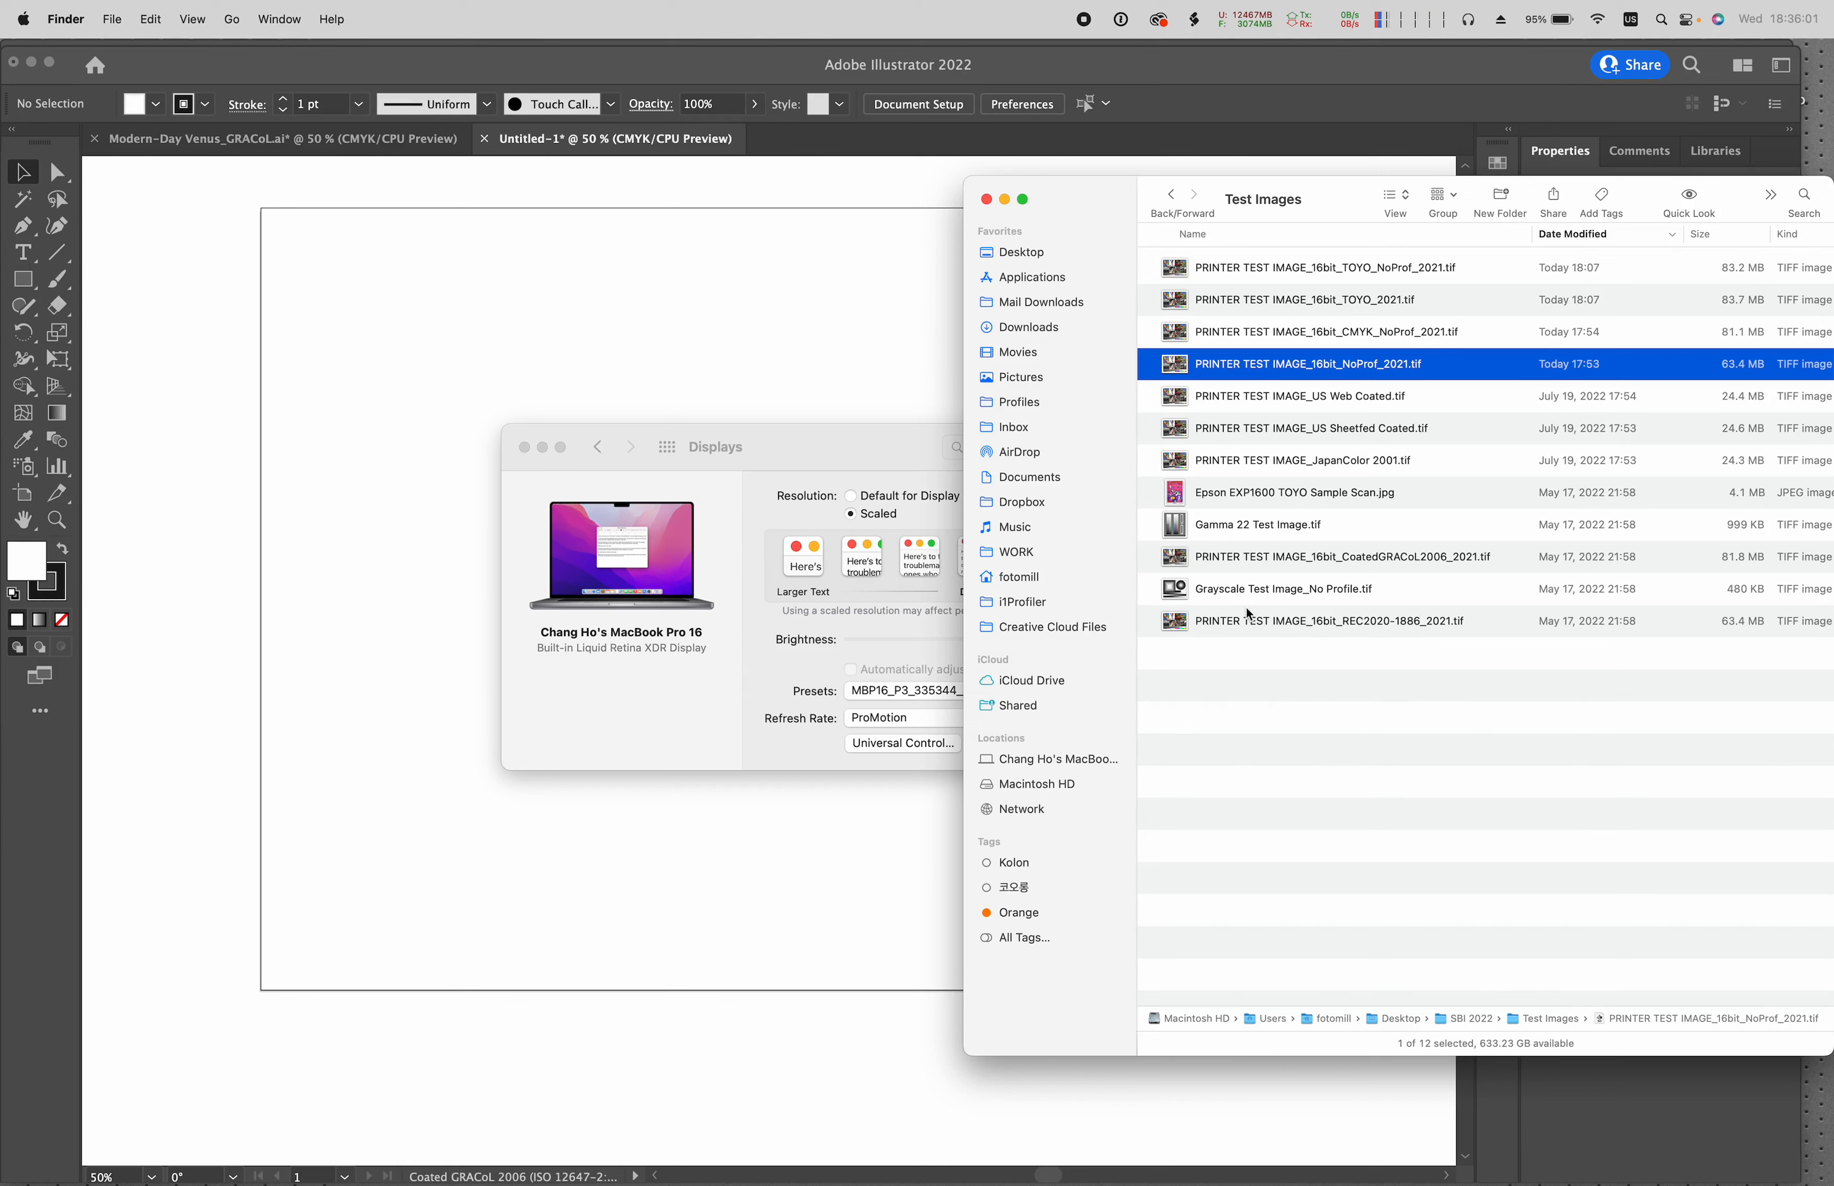
{"action": "left_click", "coordinate": [1268, 650]}
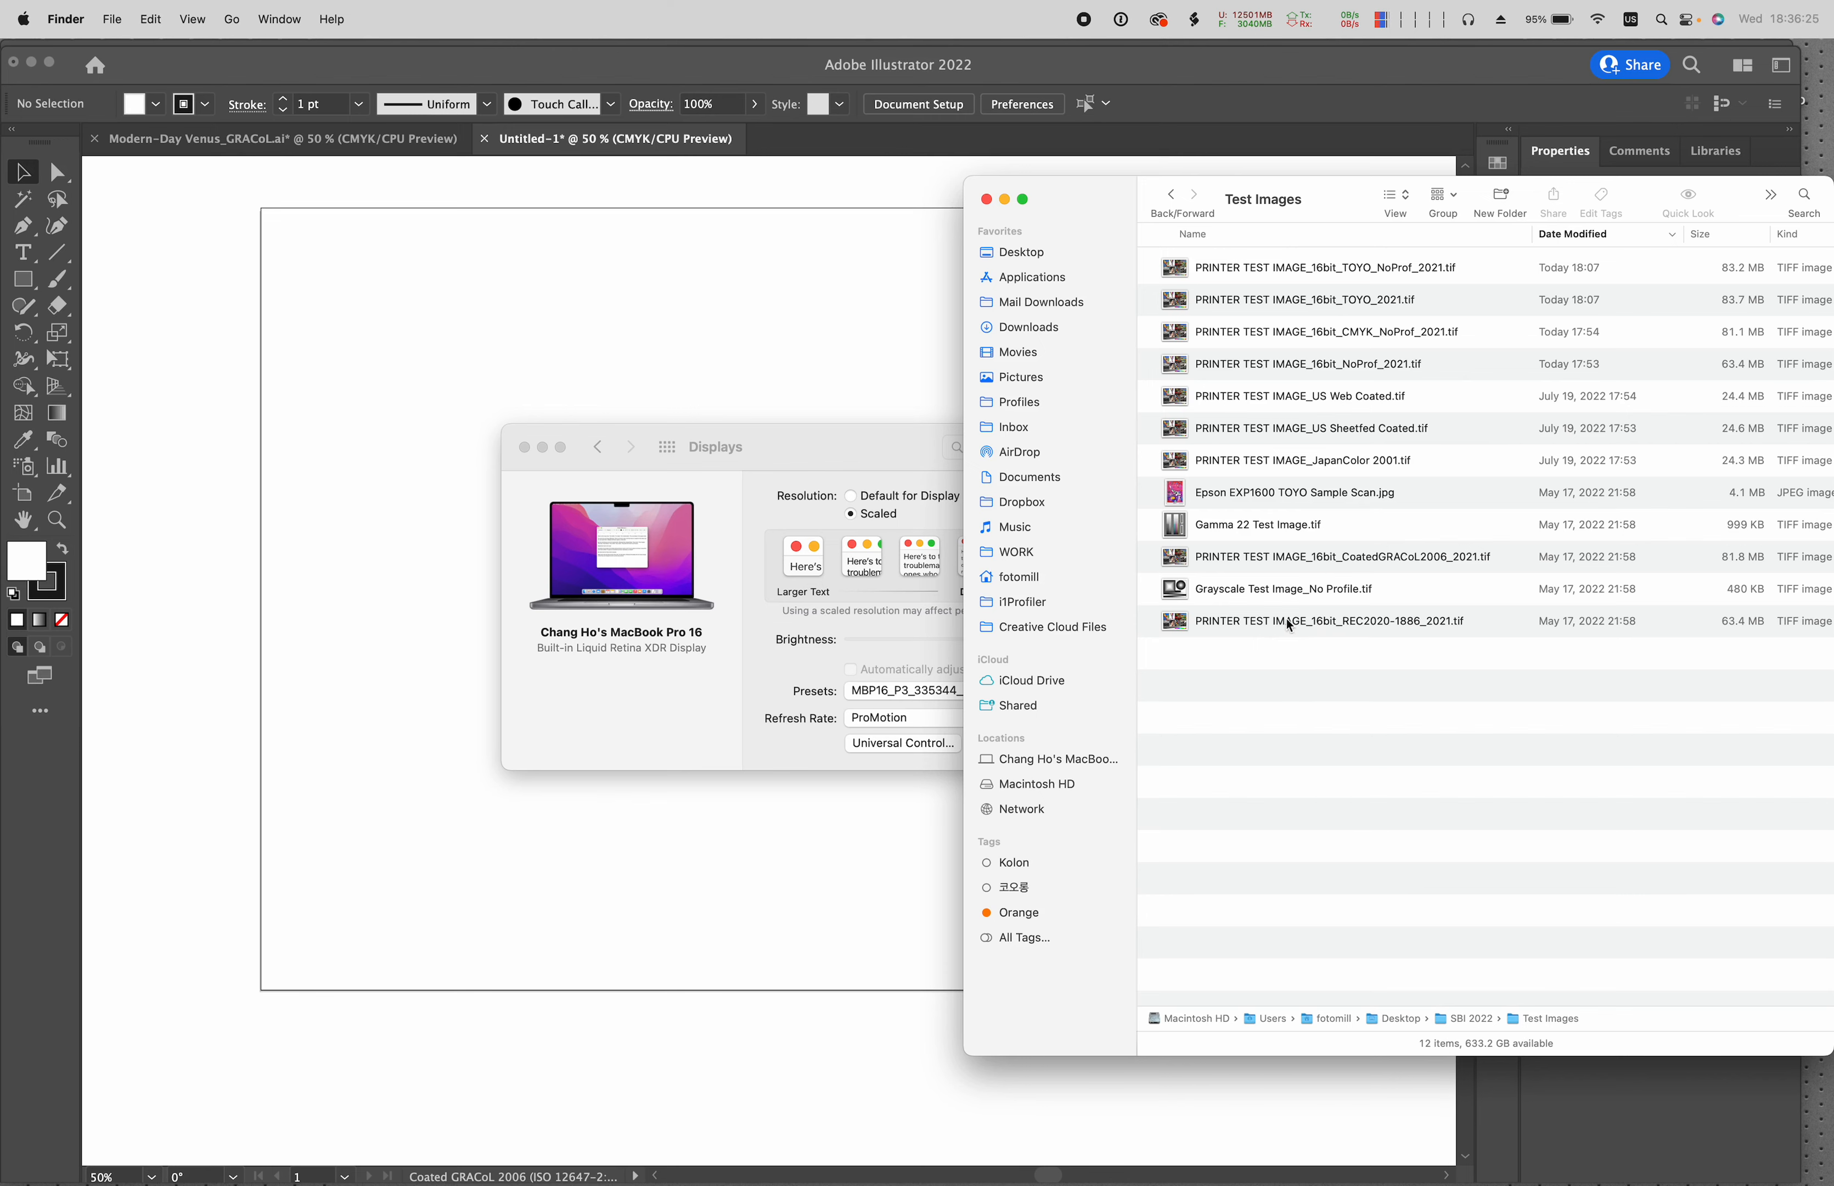
- Reopen PRINTER TEST IMAGE_16bit_REC2020-1886_2021.tif in Photoshop and shift its window slightly down and to the right
{"action": "double_click", "coordinate": [1179, 626]}
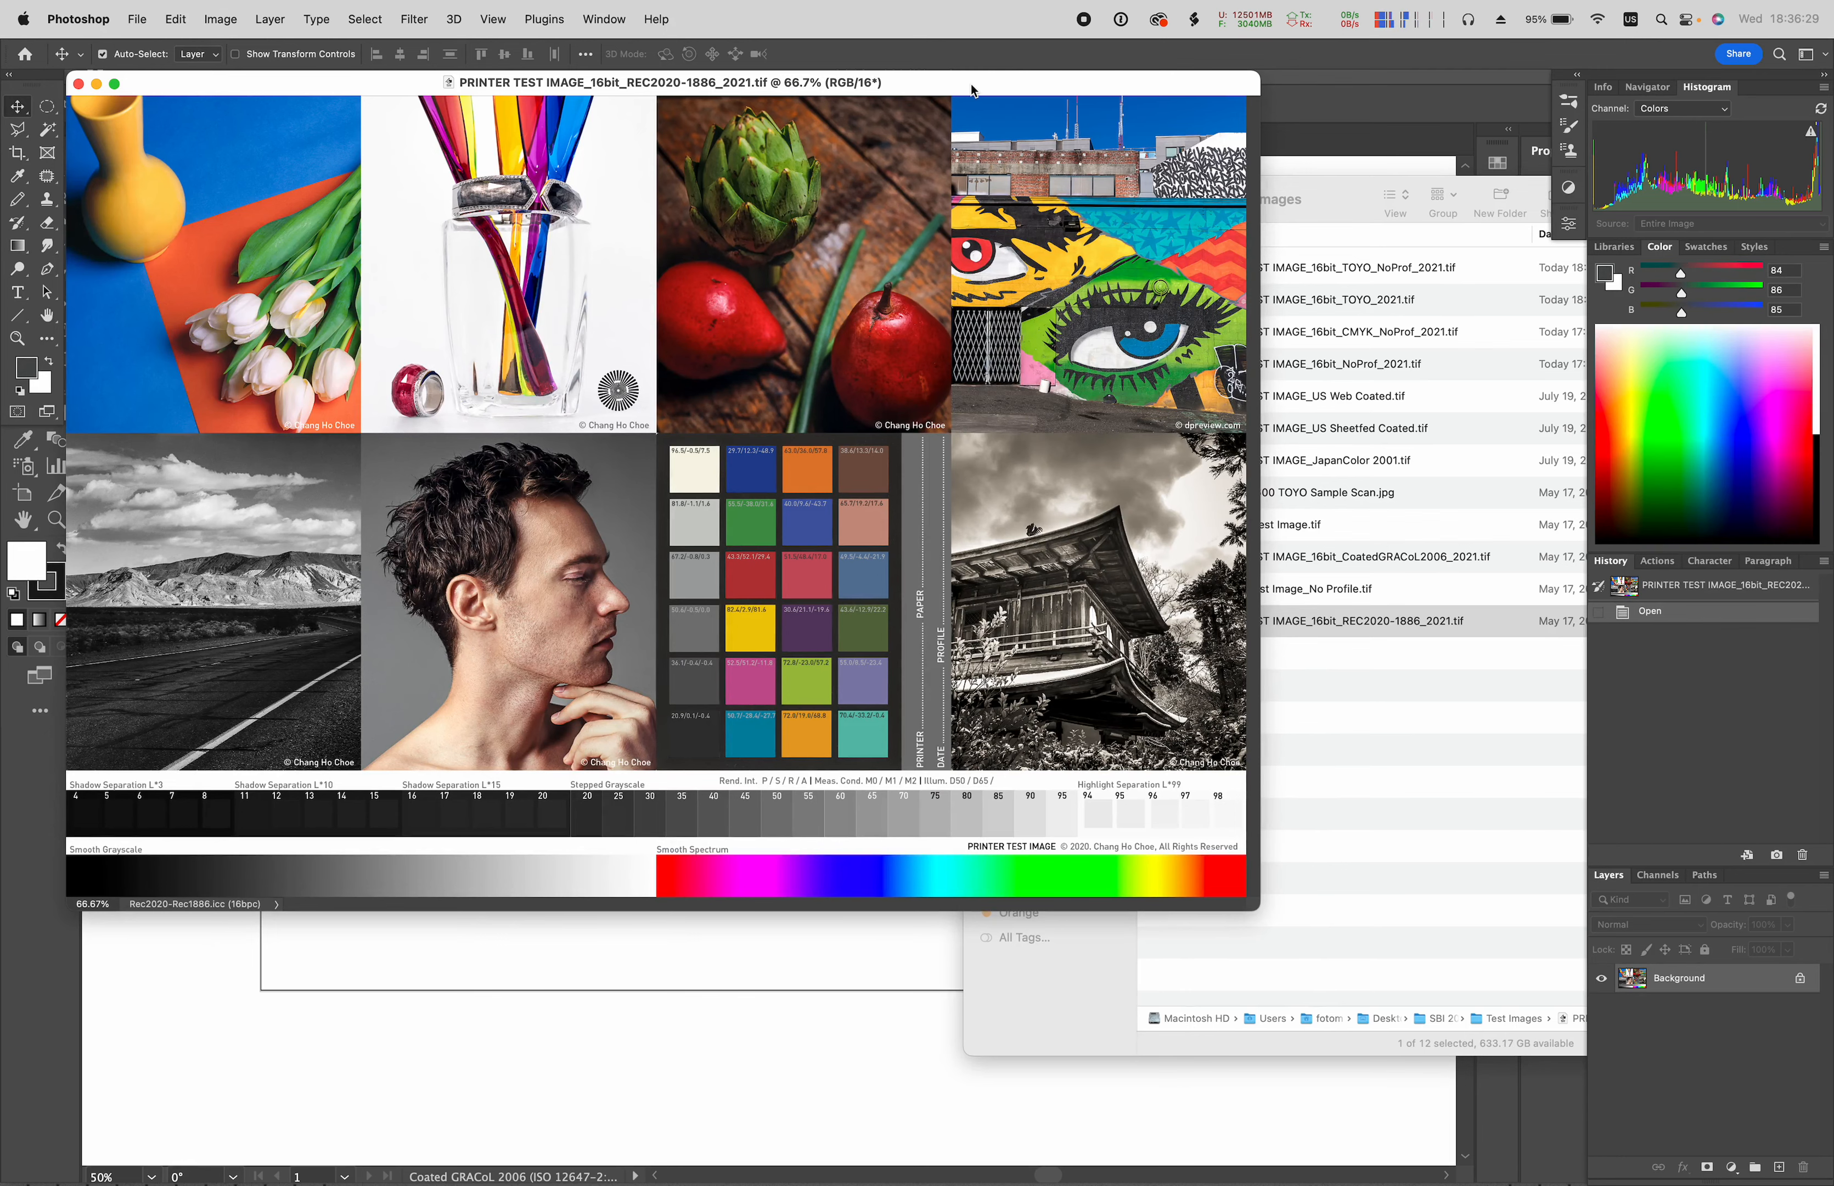
{"action": "left_click_drag", "start_coordinate": [973, 80], "coordinate": [997, 100]}
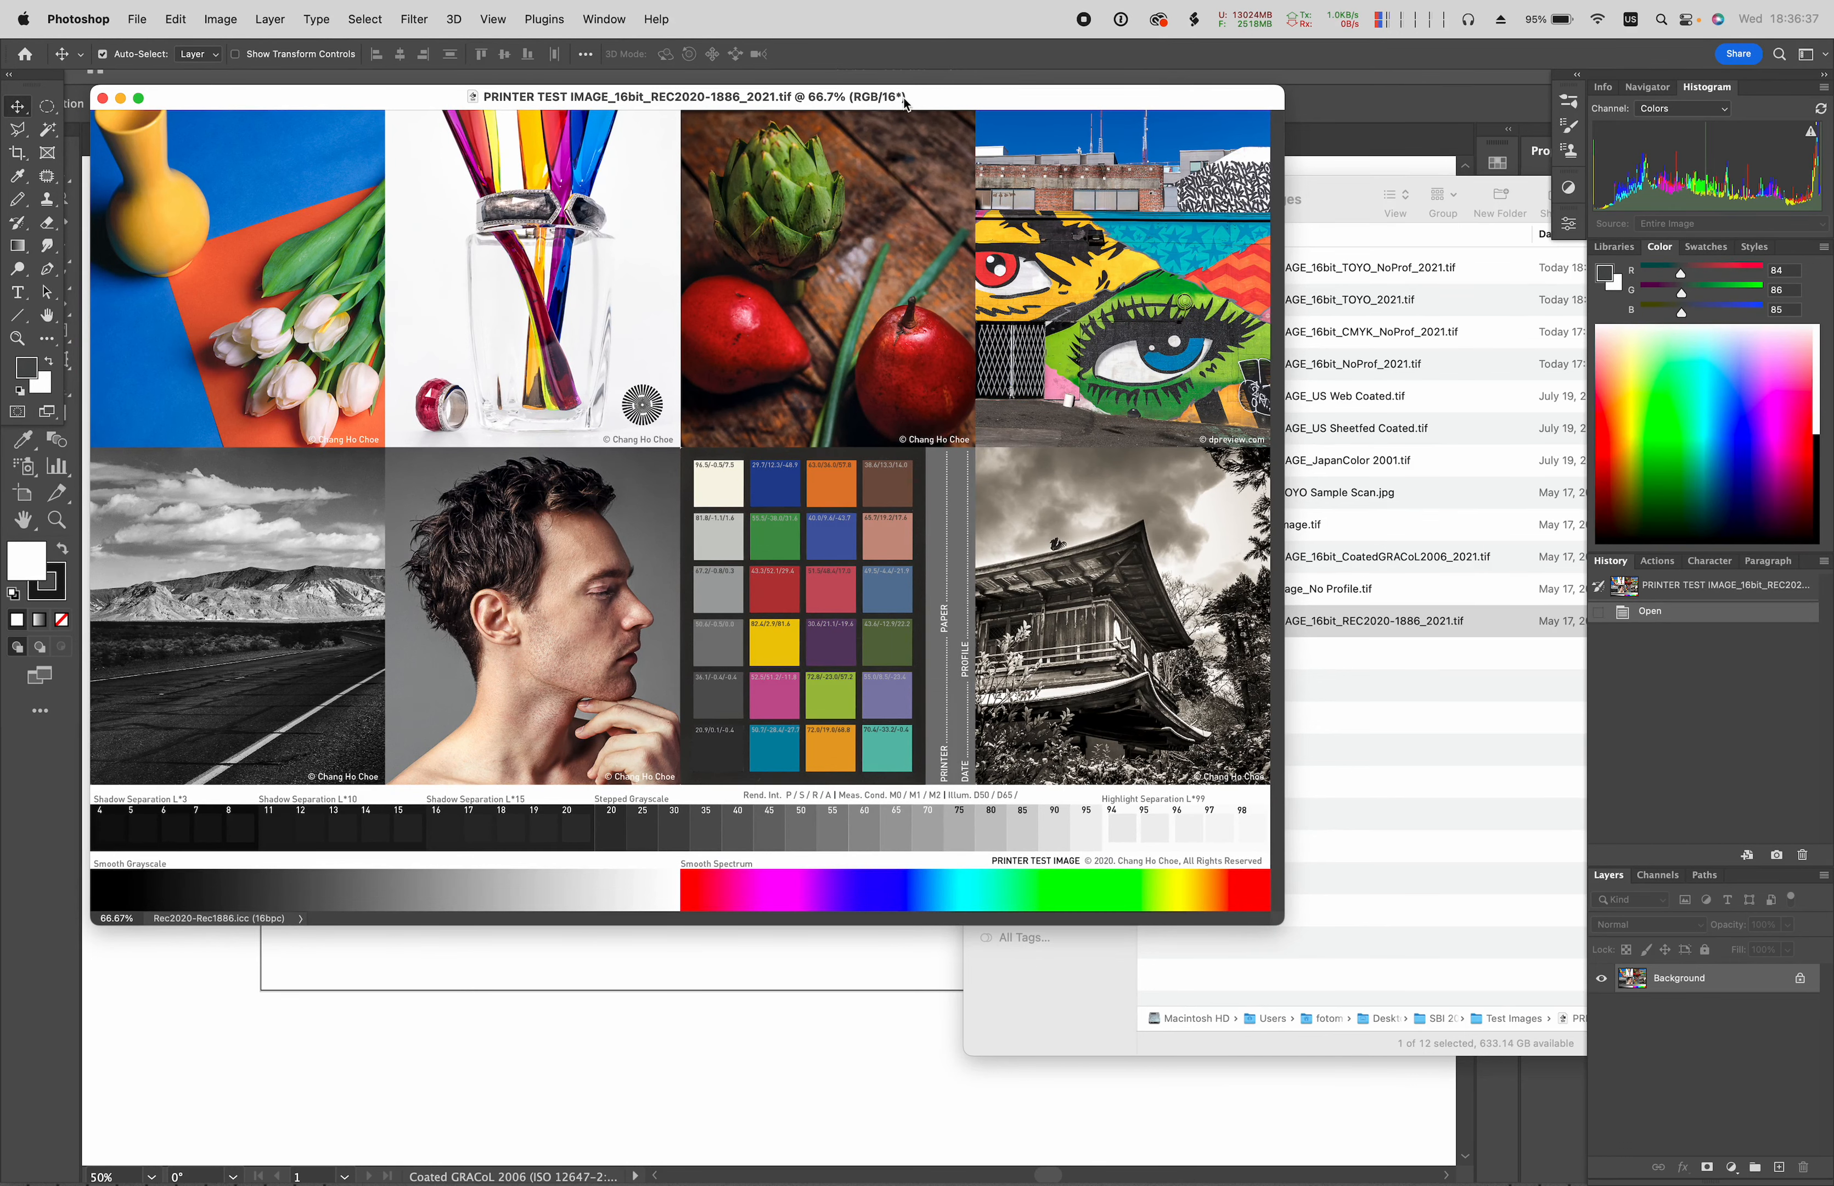
{"action": "left_click_drag", "start_coordinate": [933, 105], "coordinate": [938, 109]}
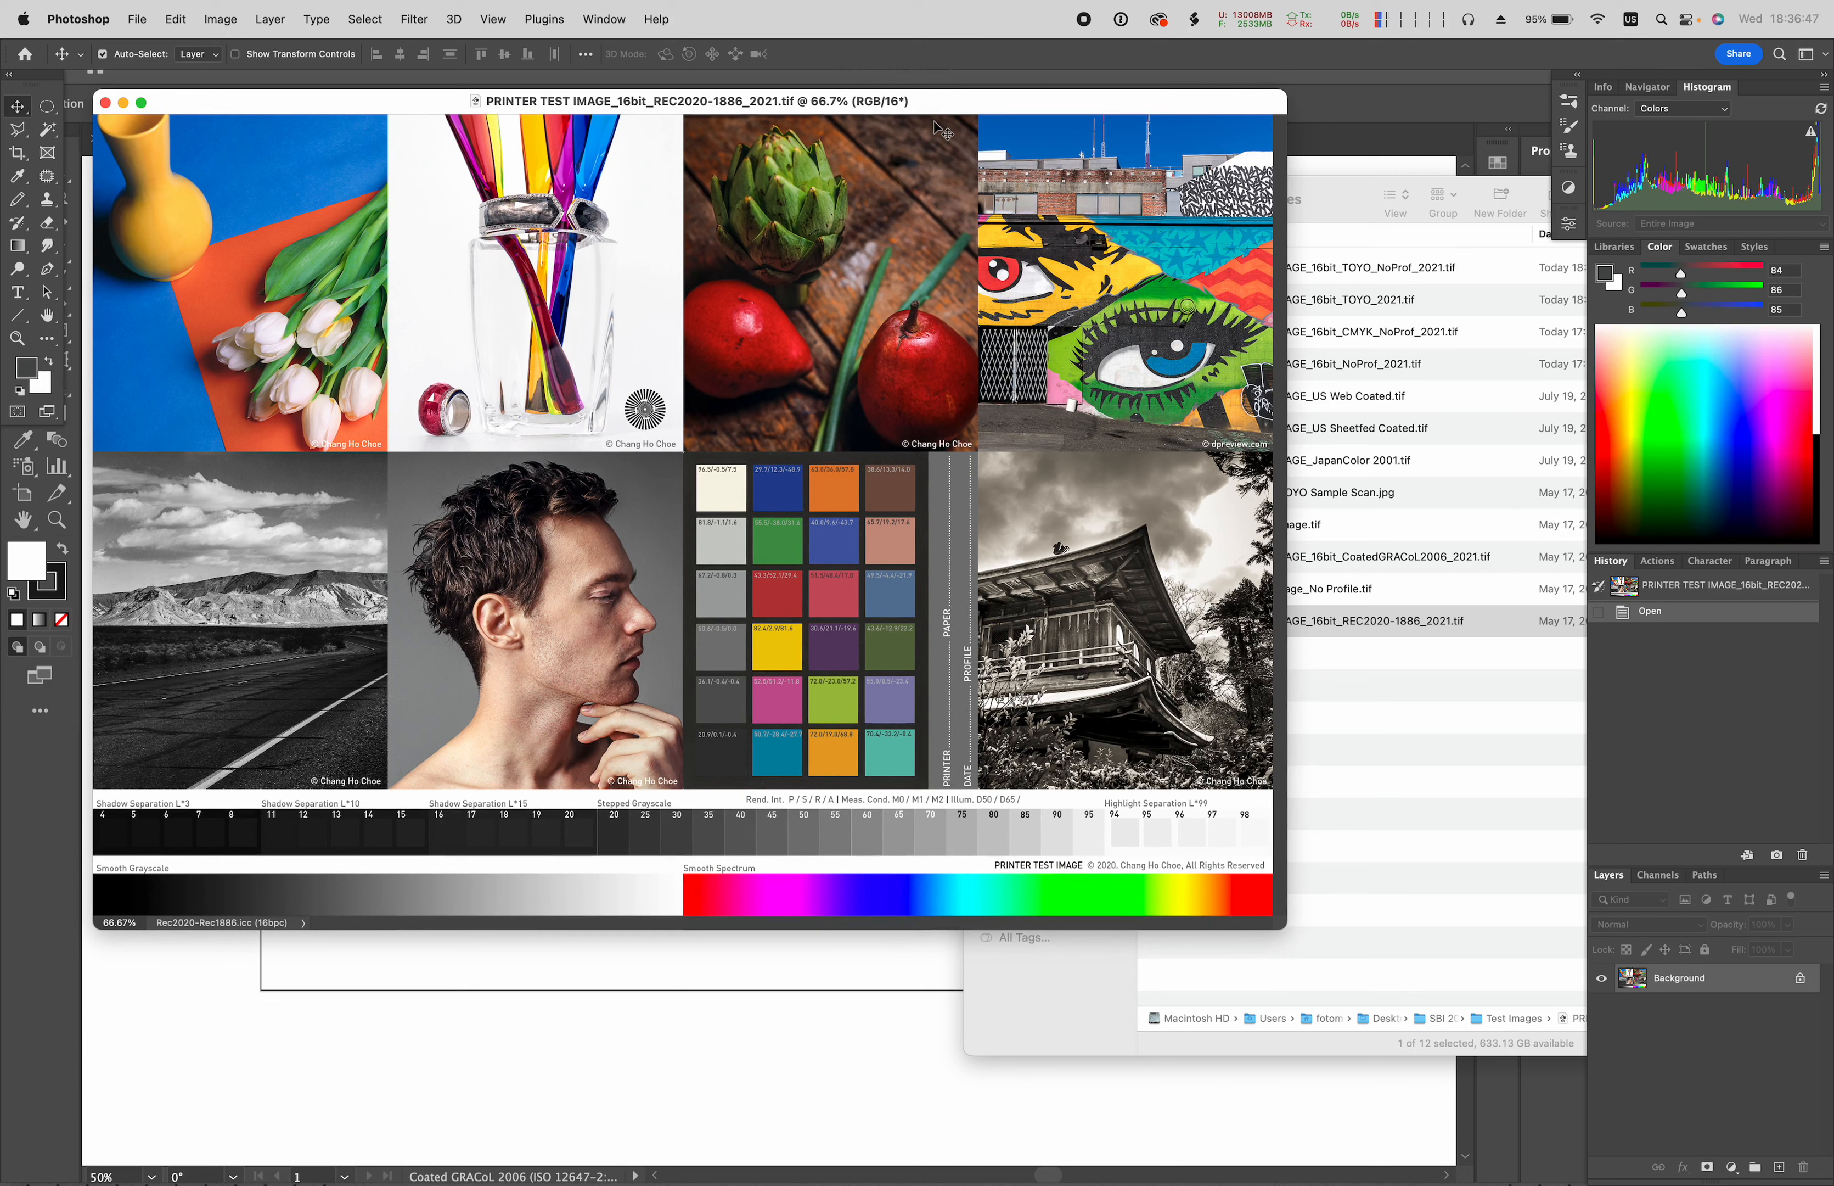
- Open PRINTER TEST IMAGE_16bit_NoProf_2021.tif from Finder and offset its window so the REC2020 title bar stays exposed
{"action": "left_click", "coordinate": [1449, 757]}
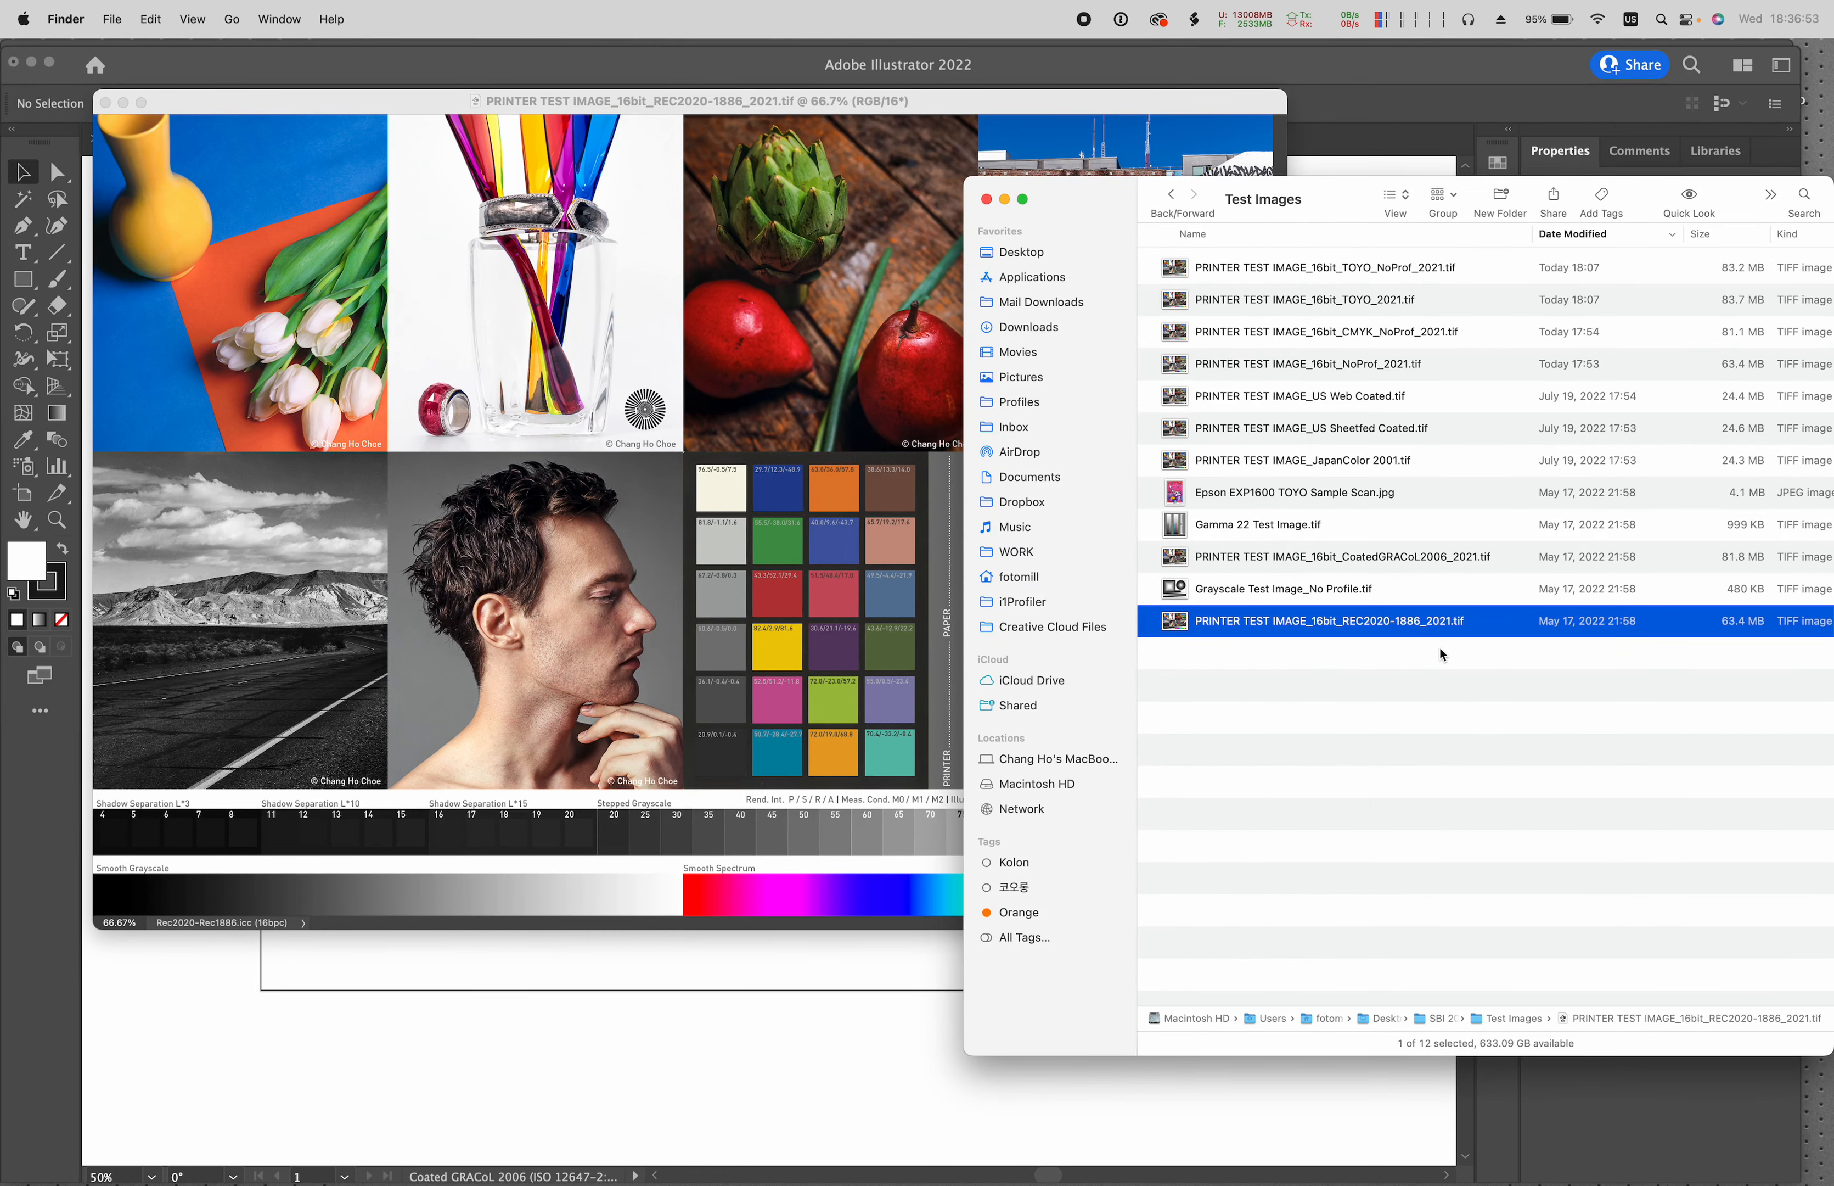
{"action": "double_click", "coordinate": [1375, 378]}
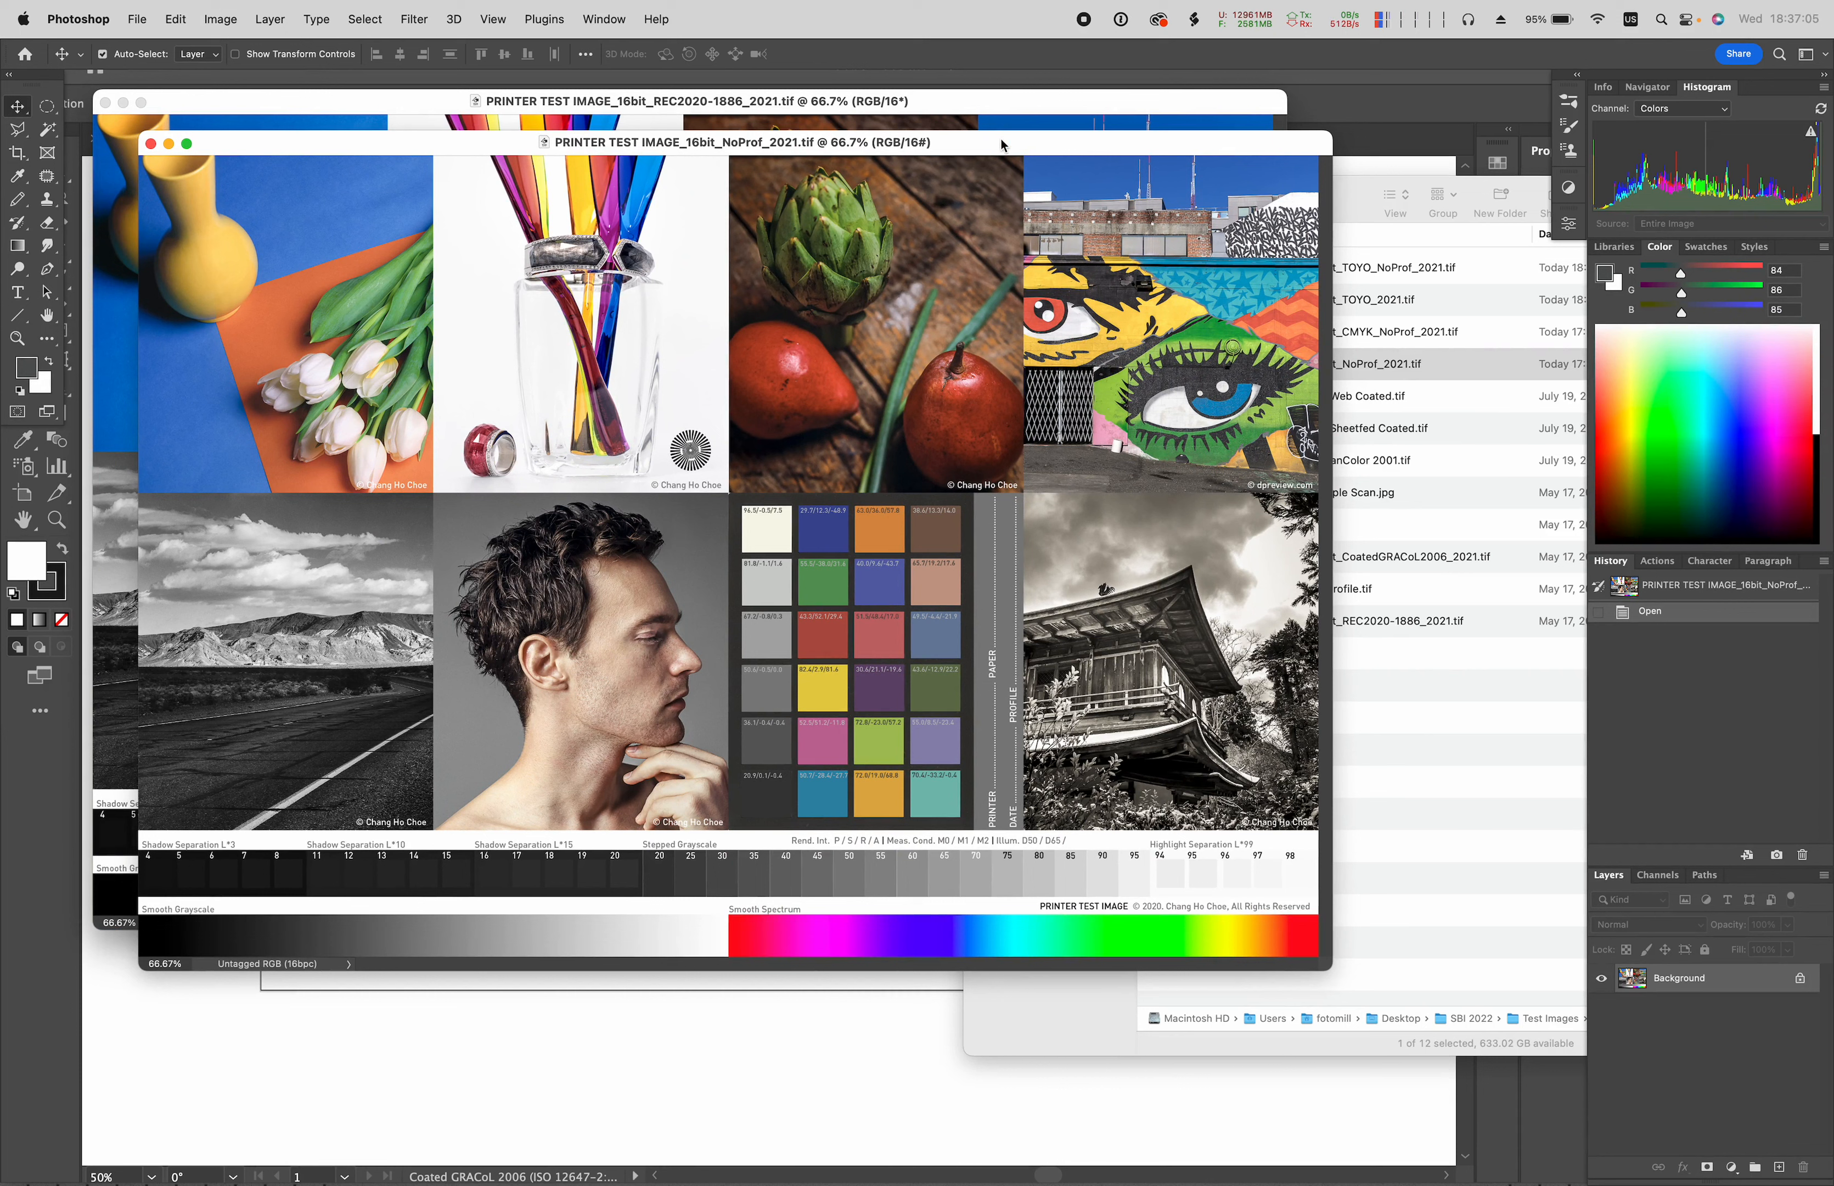
{"action": "left_click_drag", "start_coordinate": [1003, 144], "coordinate": [1022, 159]}
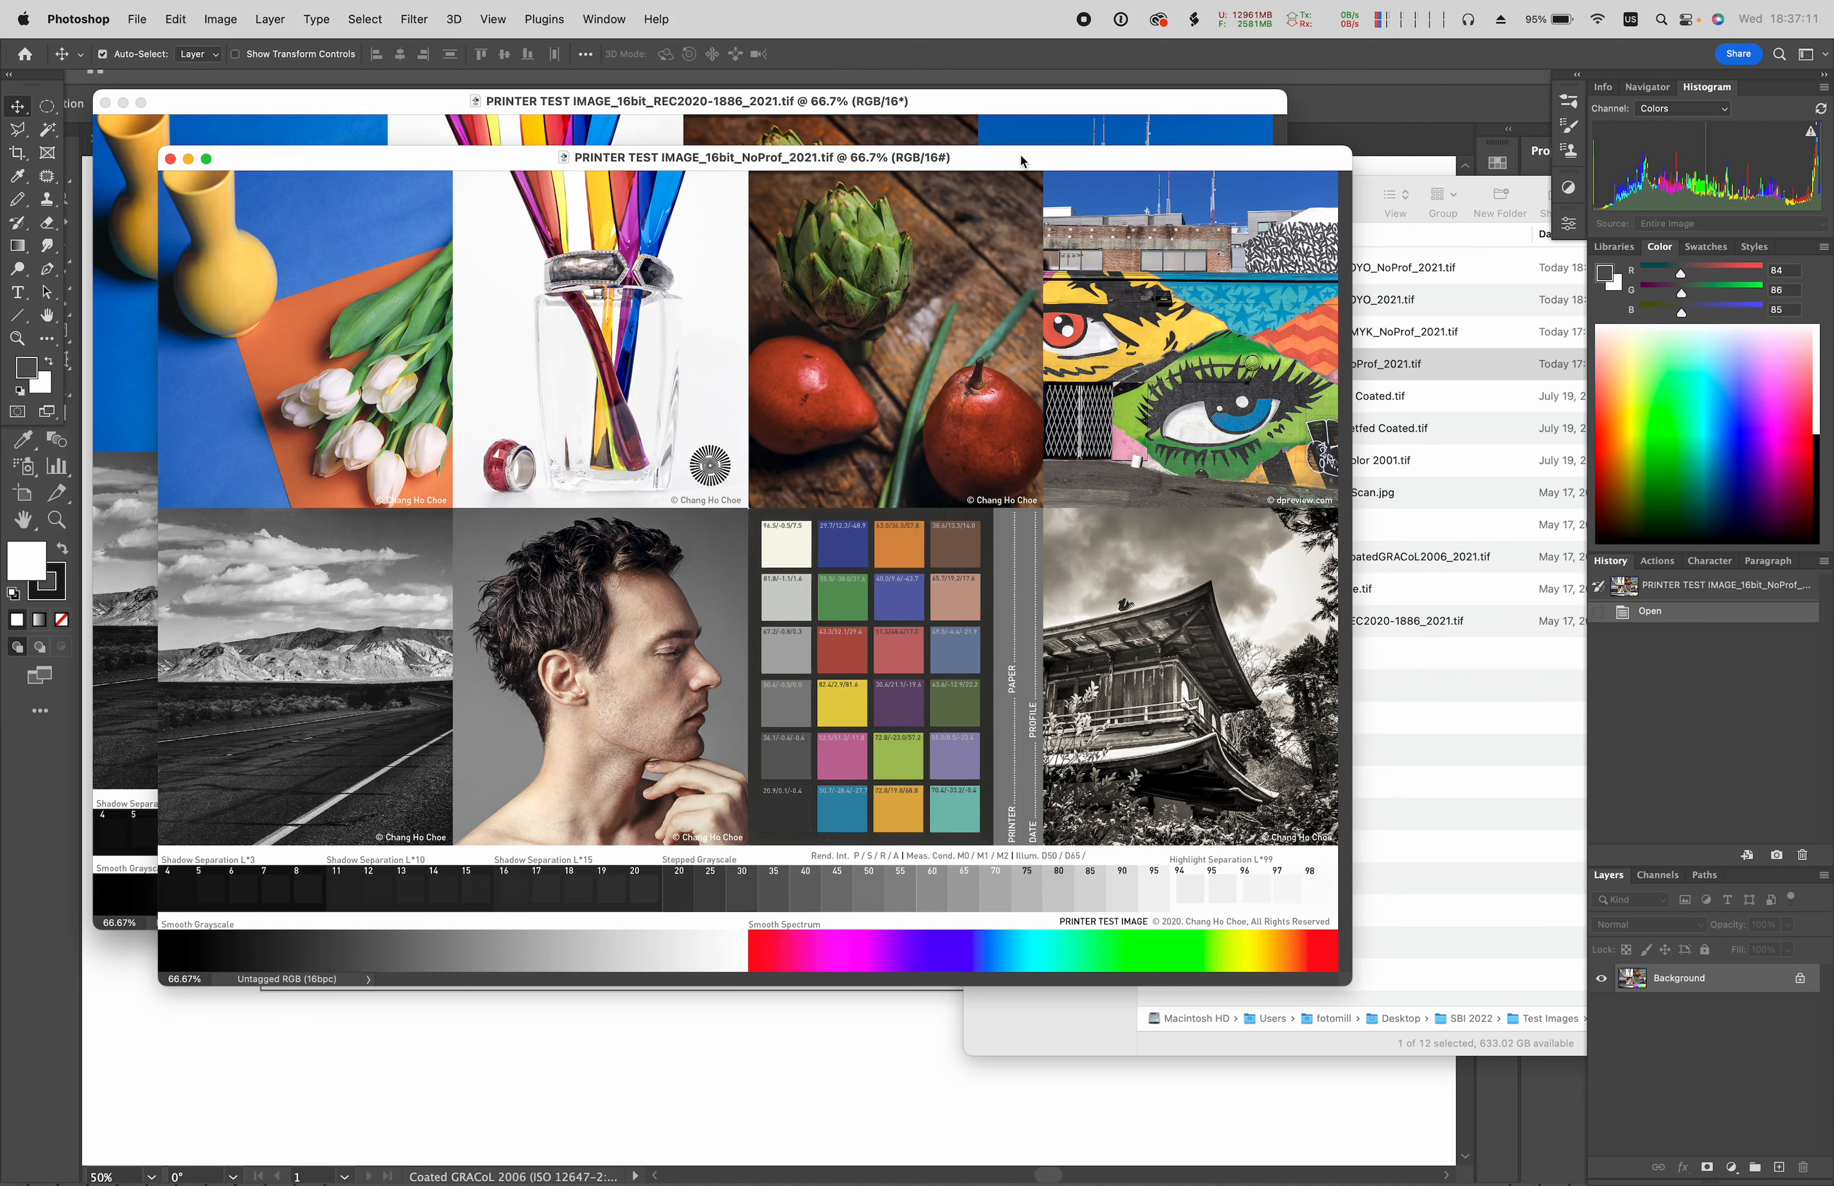
{"action": "left_click_drag", "start_coordinate": [1021, 155], "coordinate": [1045, 179]}
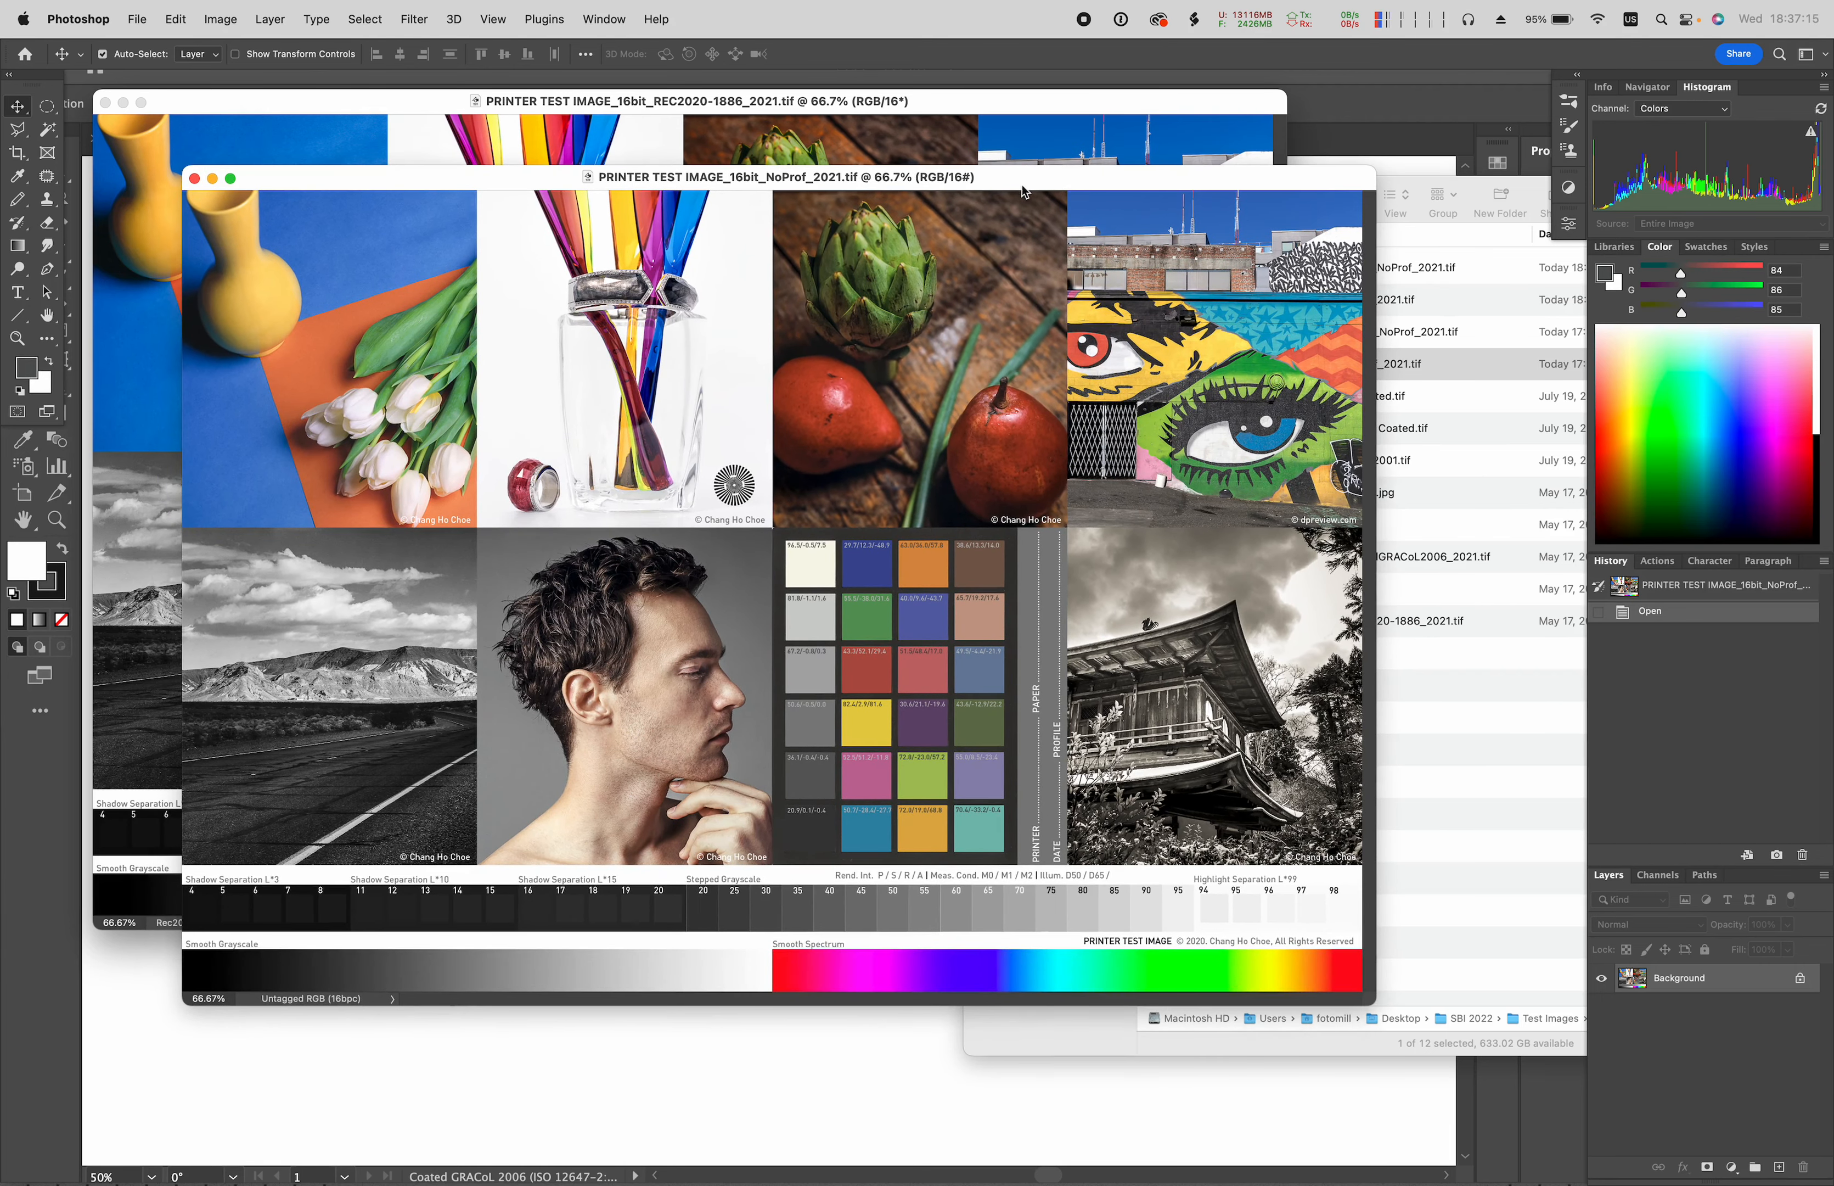
{"action": "left_click_drag", "start_coordinate": [997, 185], "coordinate": [999, 192]}
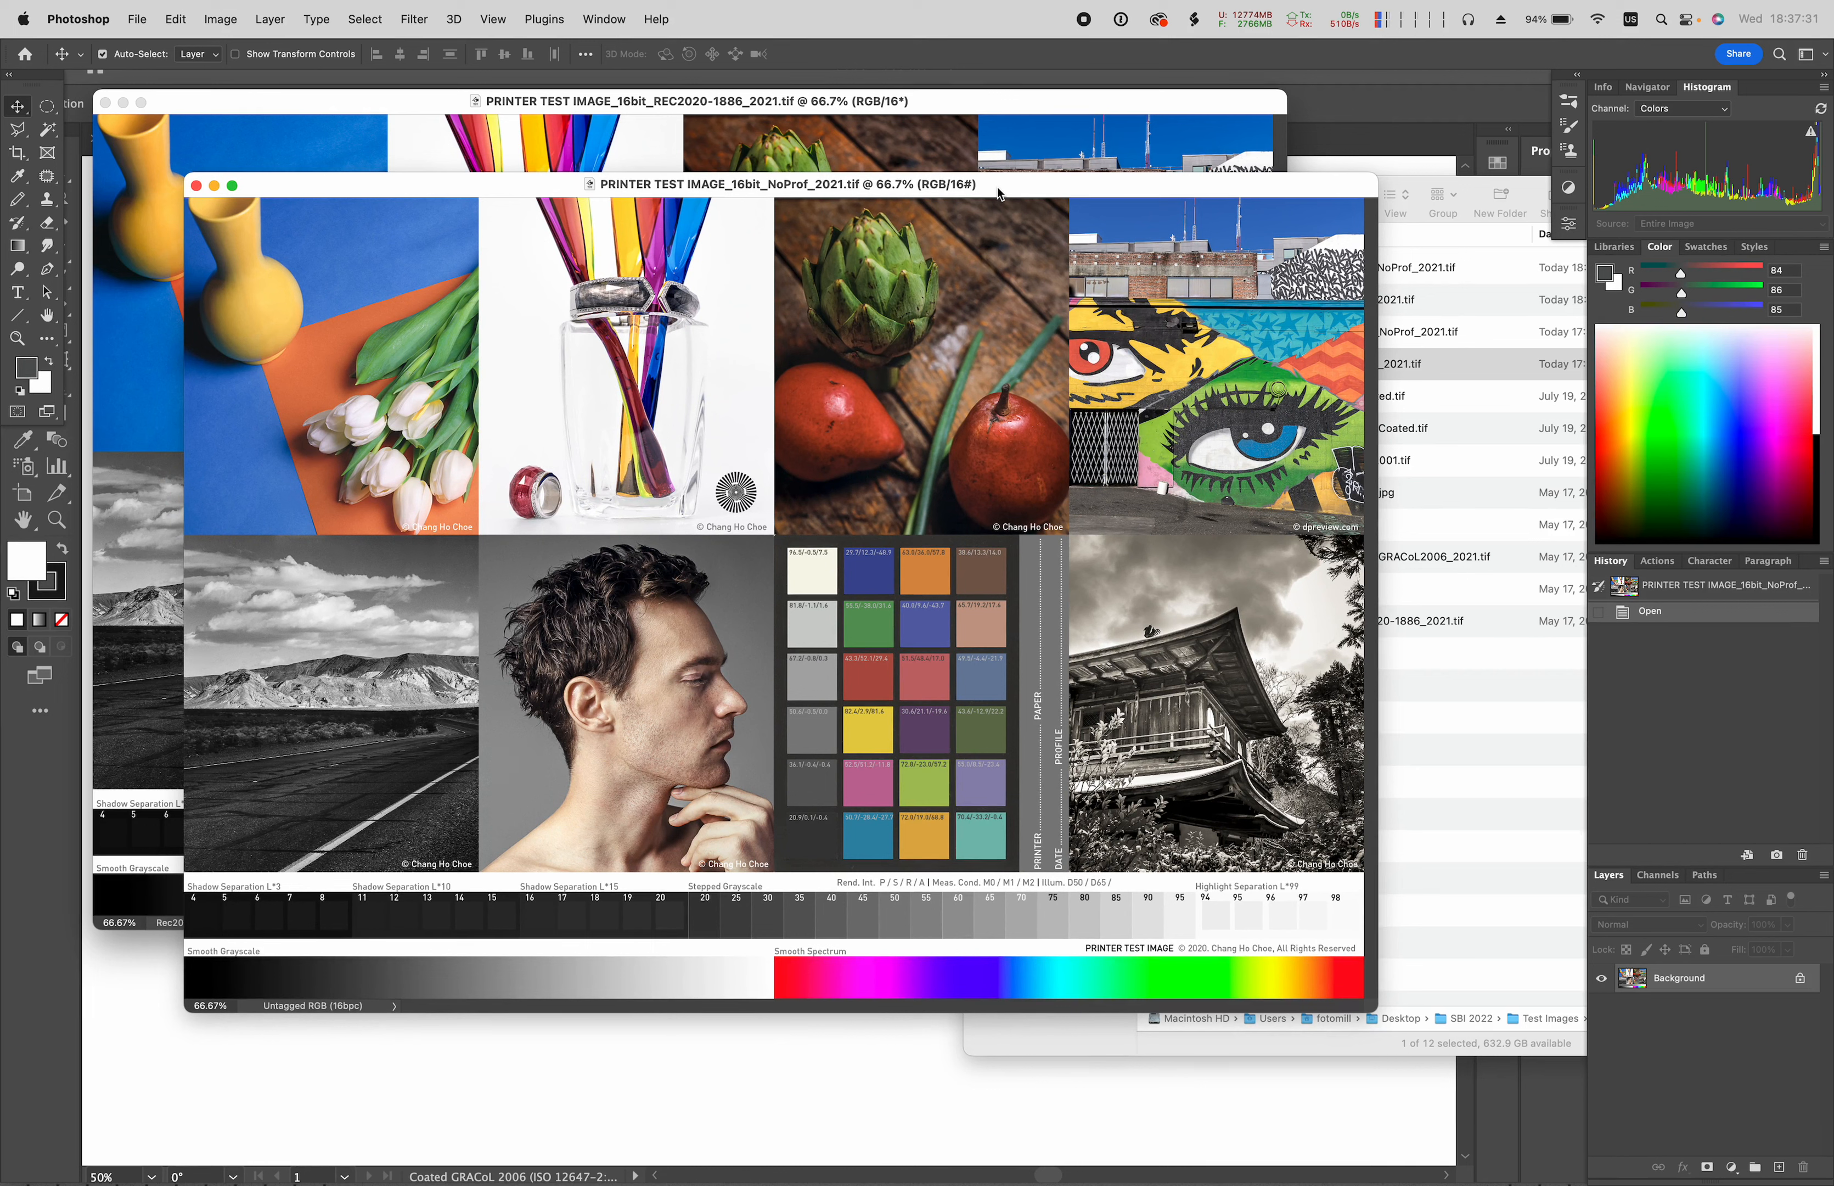
- Open Color Settings and move the dialog down so it uncovers the upper row of photos in the untagged image
{"action": "key", "text": "super+shift+k"}
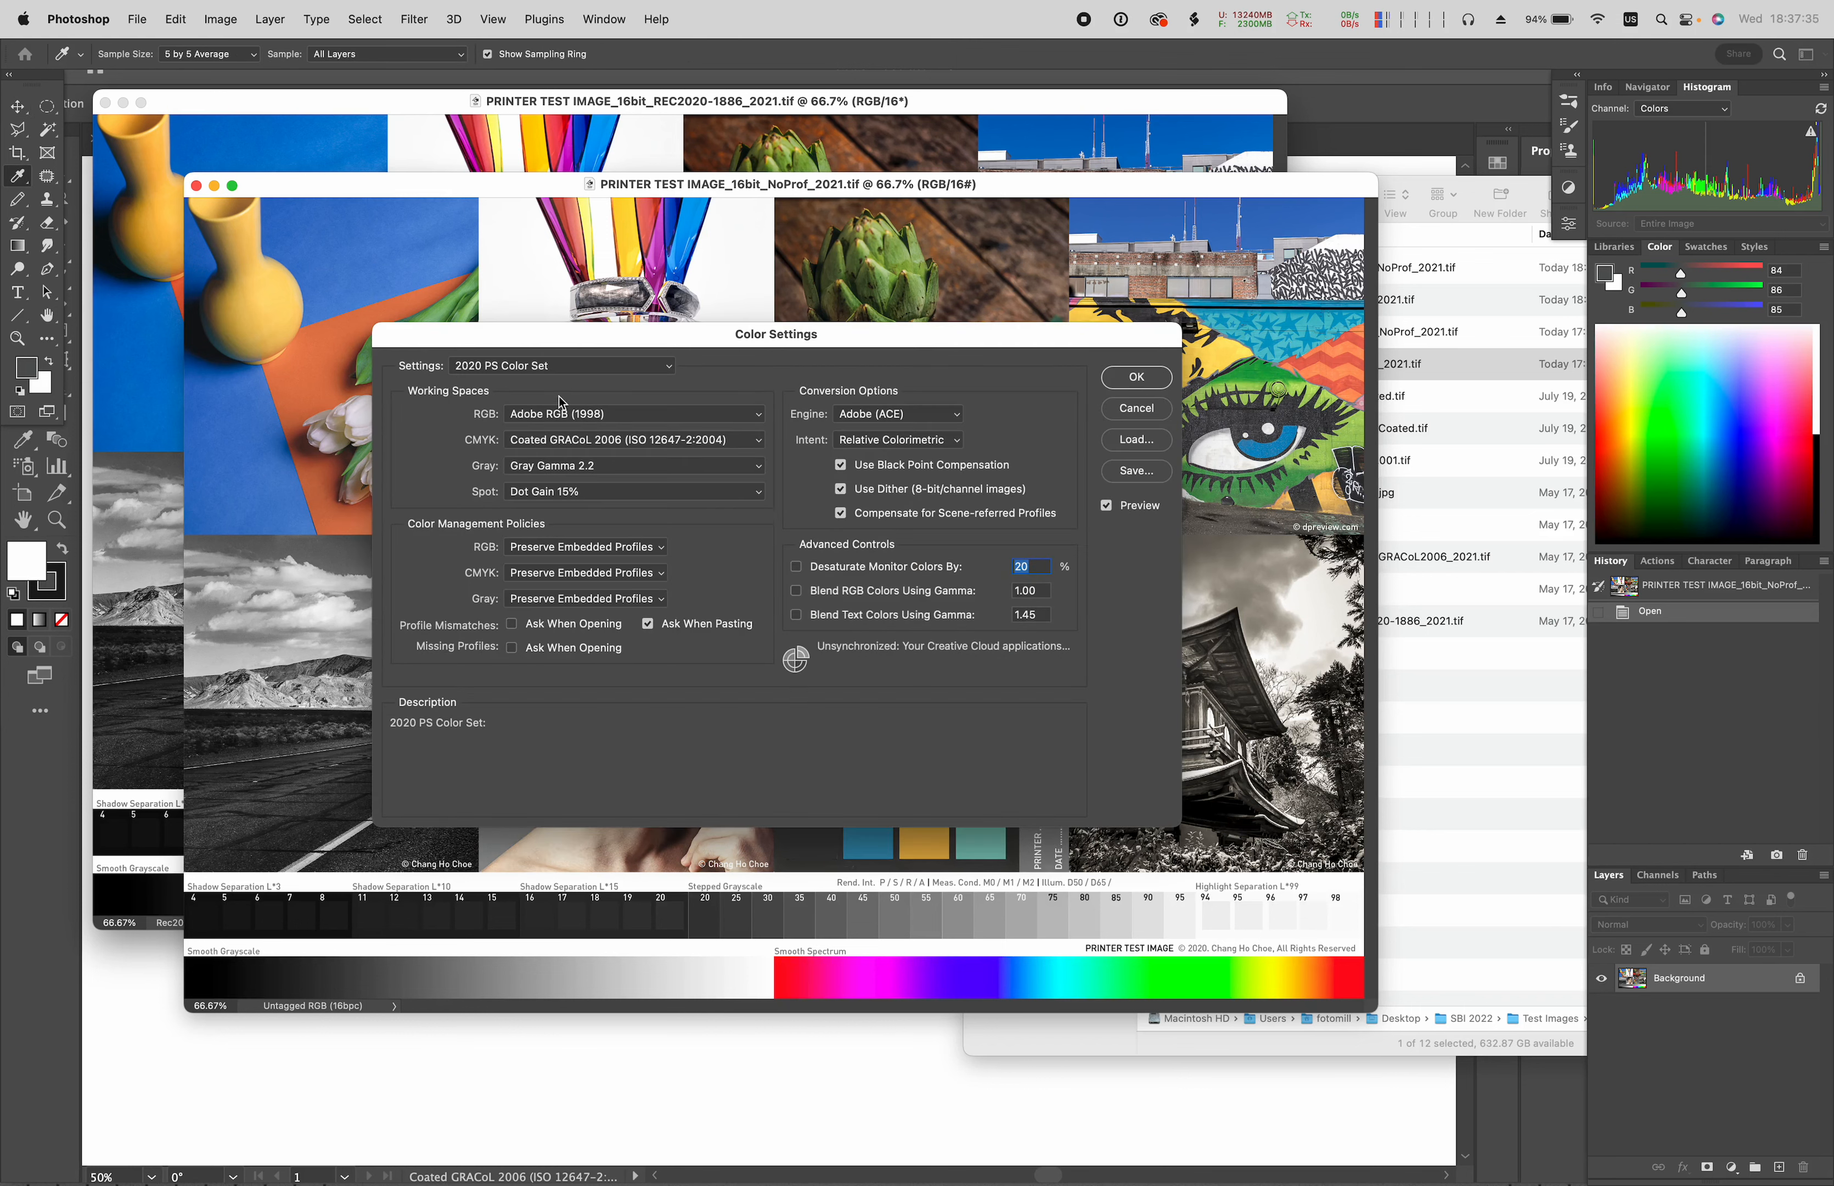
{"action": "mouse_move", "coordinate": [558, 421]}
{"action": "left_click_drag", "start_coordinate": [535, 348], "coordinate": [845, 438]}
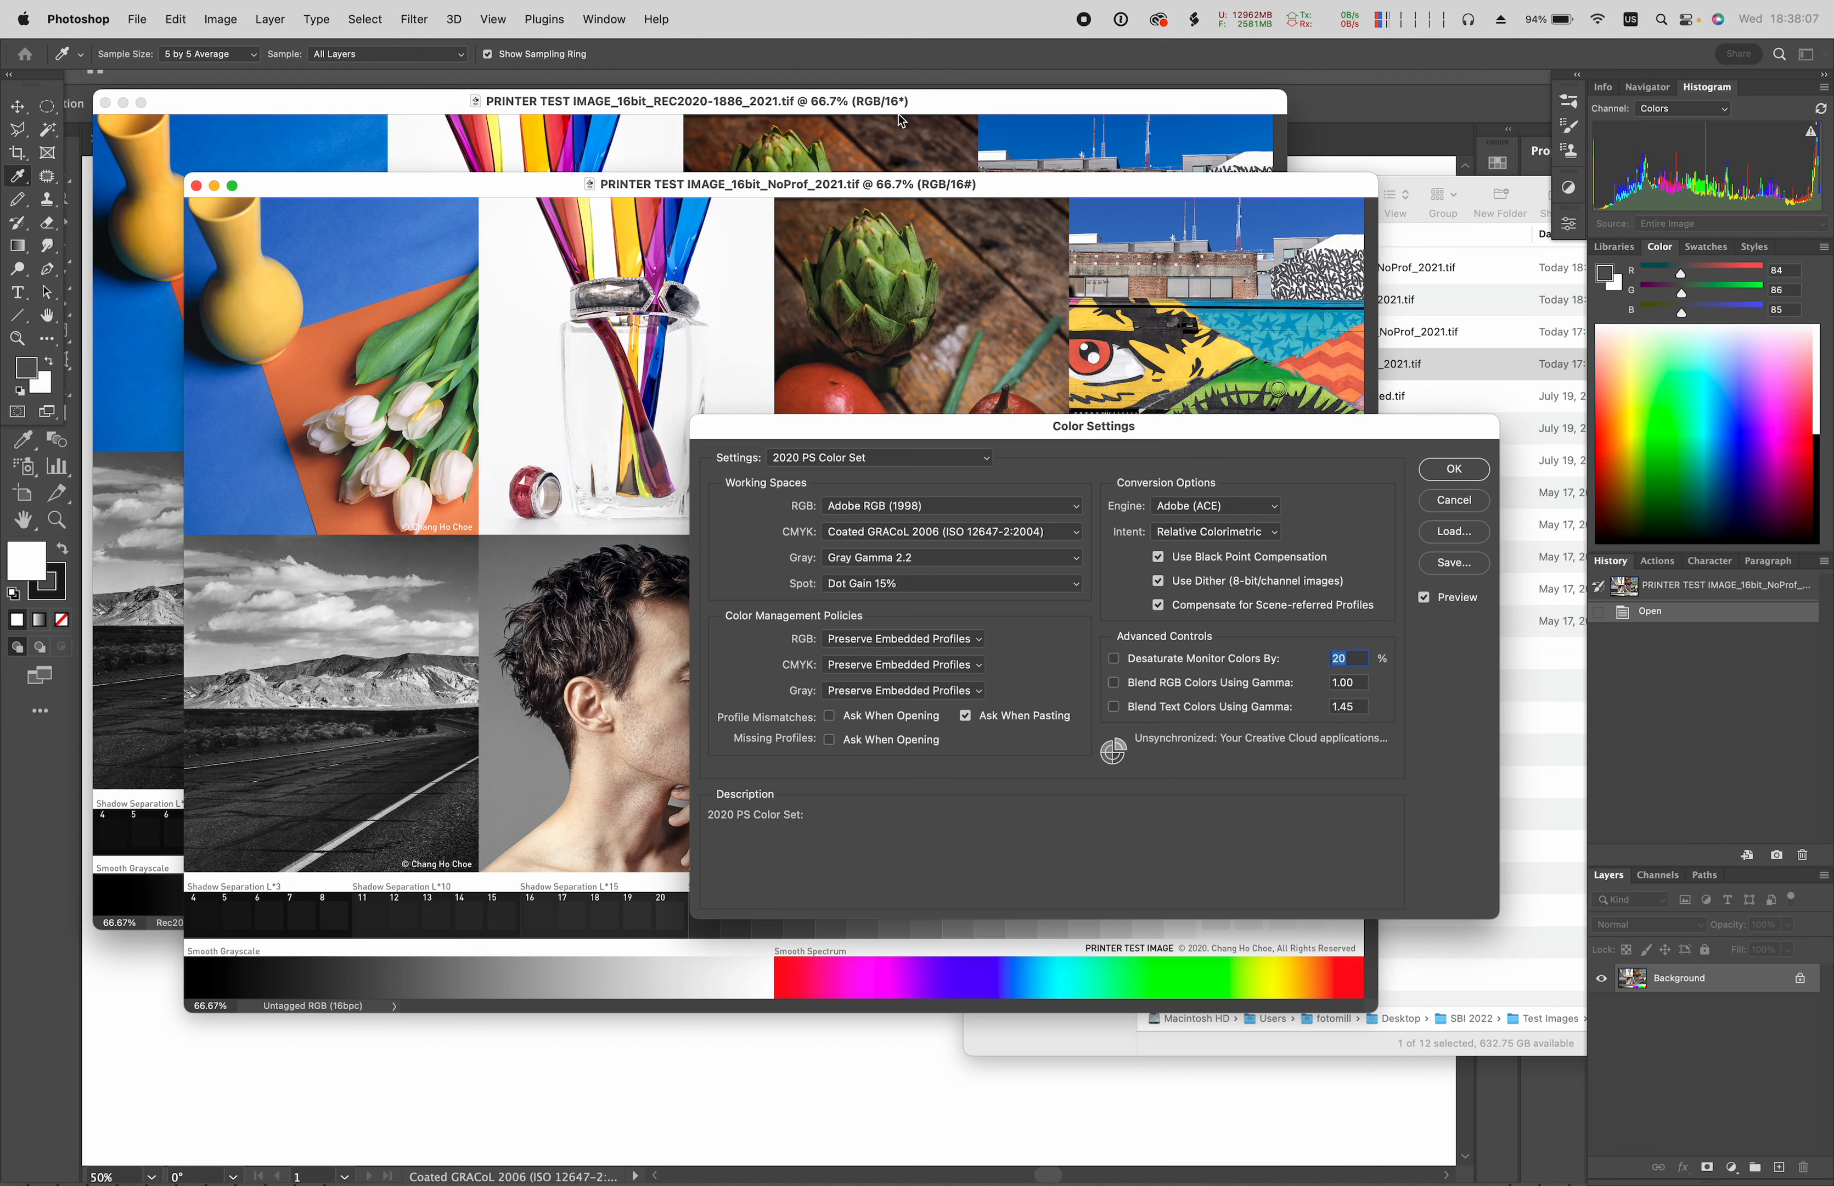
{"action": "mouse_move", "coordinate": [879, 512]}
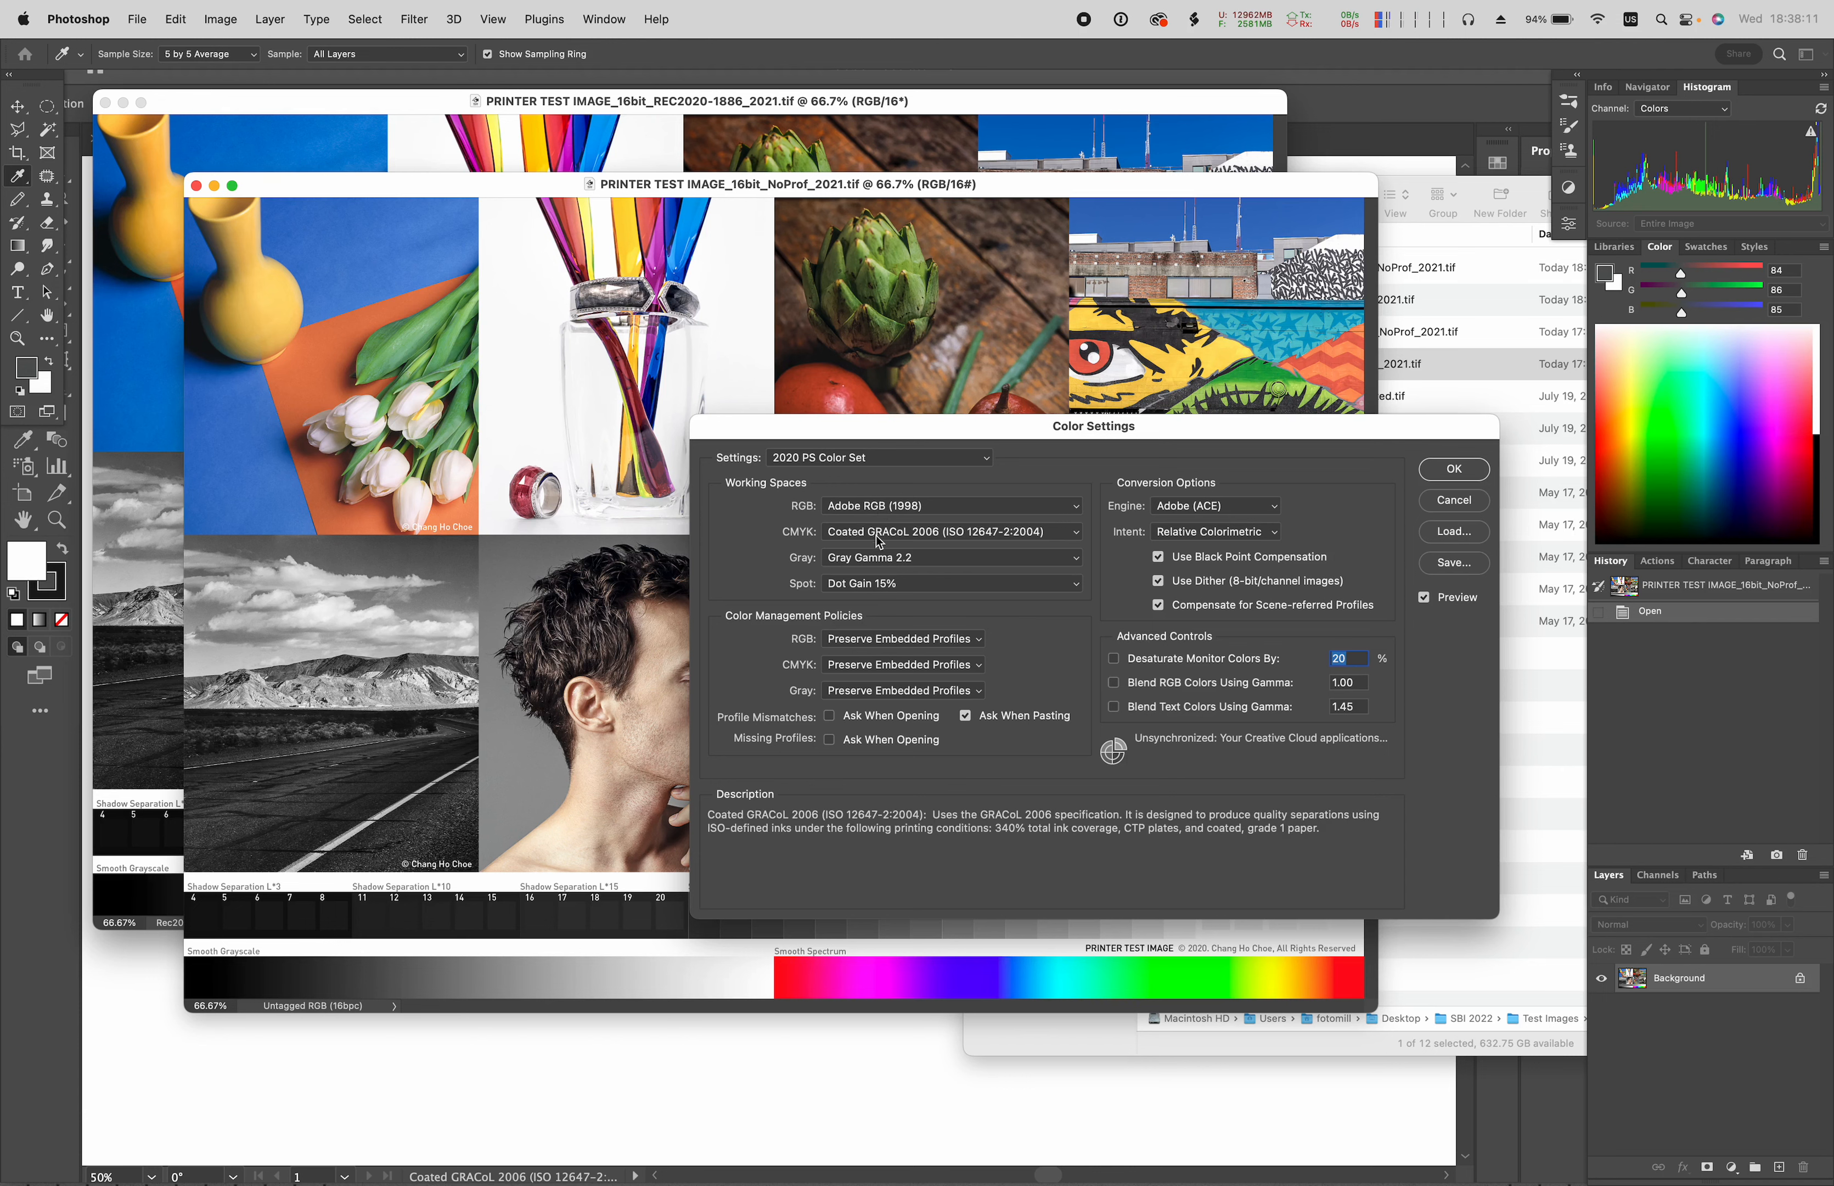
{"action": "left_click_drag", "start_coordinate": [902, 442], "coordinate": [930, 582]}
{"action": "mouse_move", "coordinate": [840, 655]}
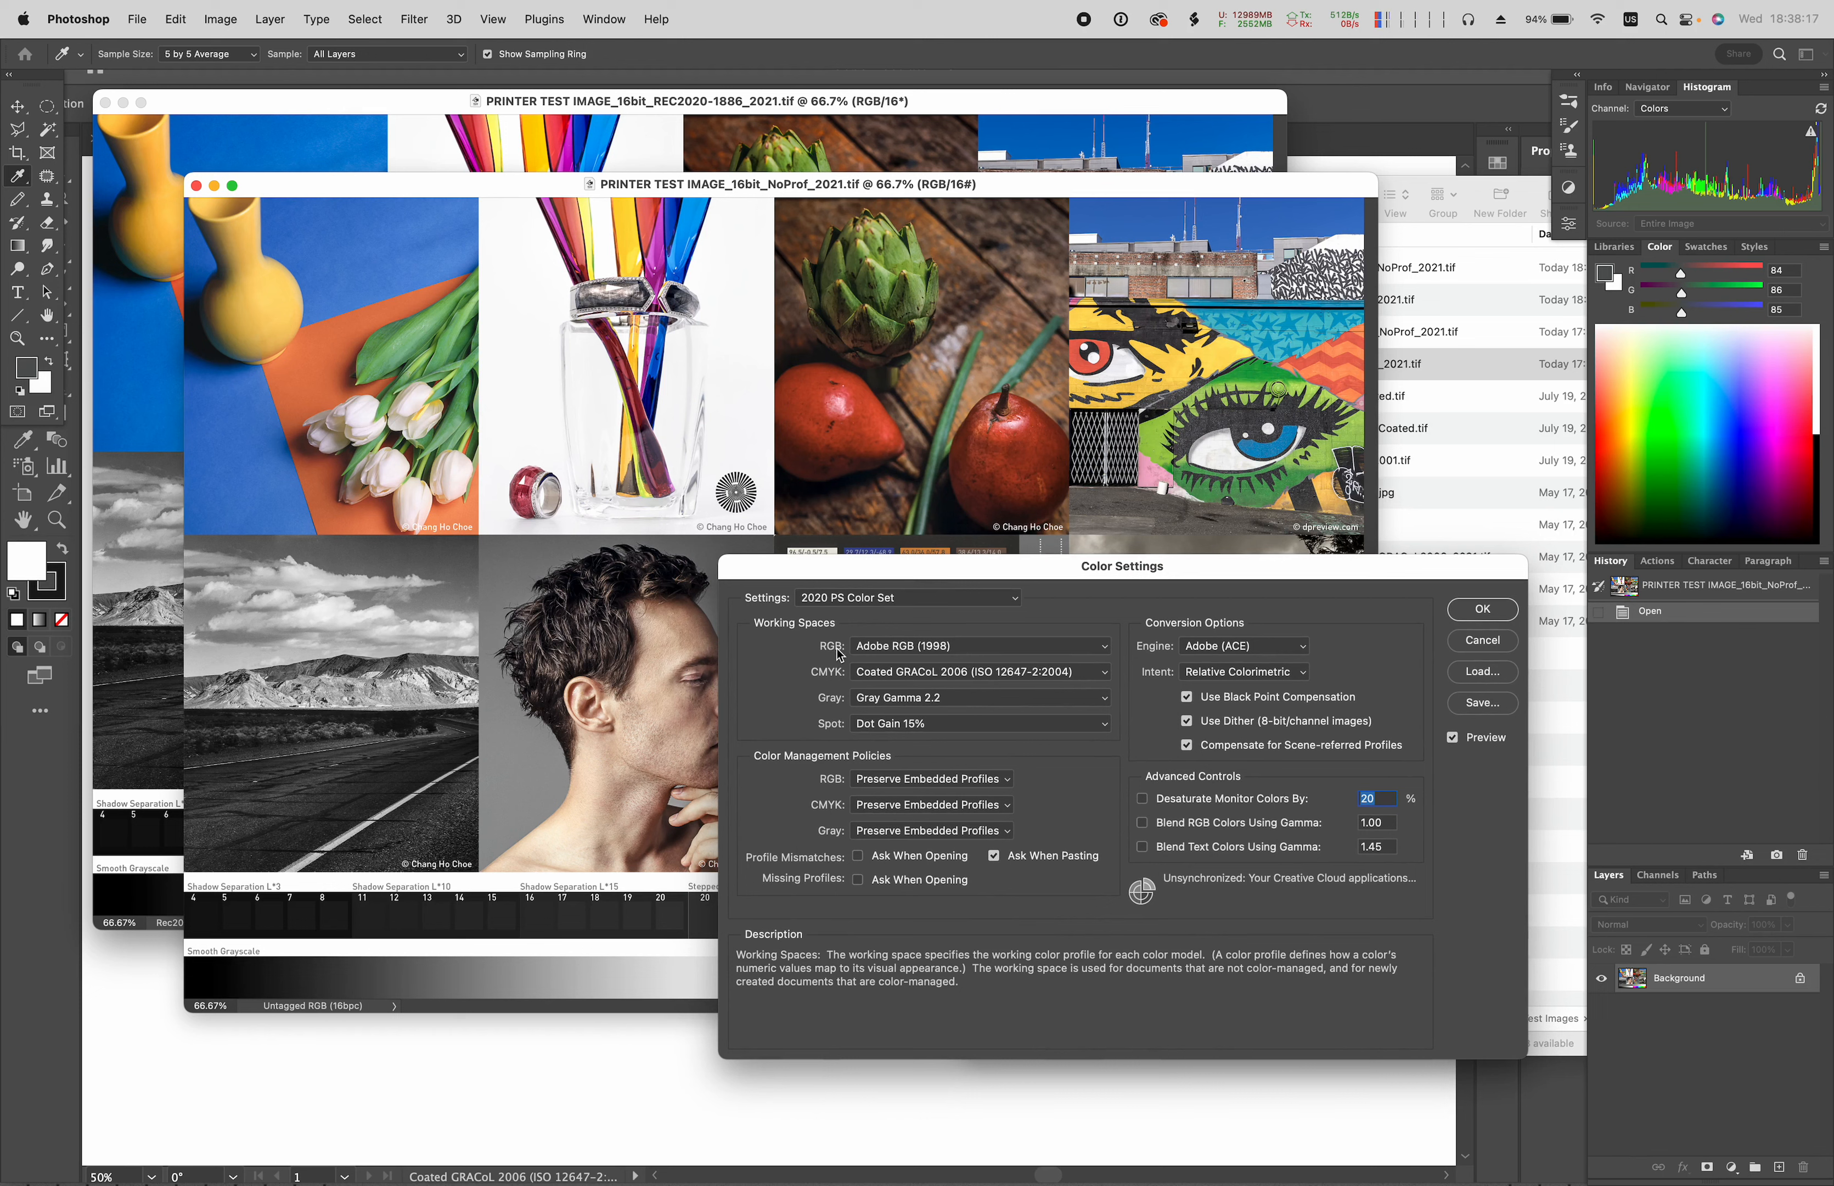
- Set the RGB working space to Canon HDTV gamma 1.5 Monitor in Color Settings with Preview on
{"action": "left_click", "coordinate": [877, 654]}
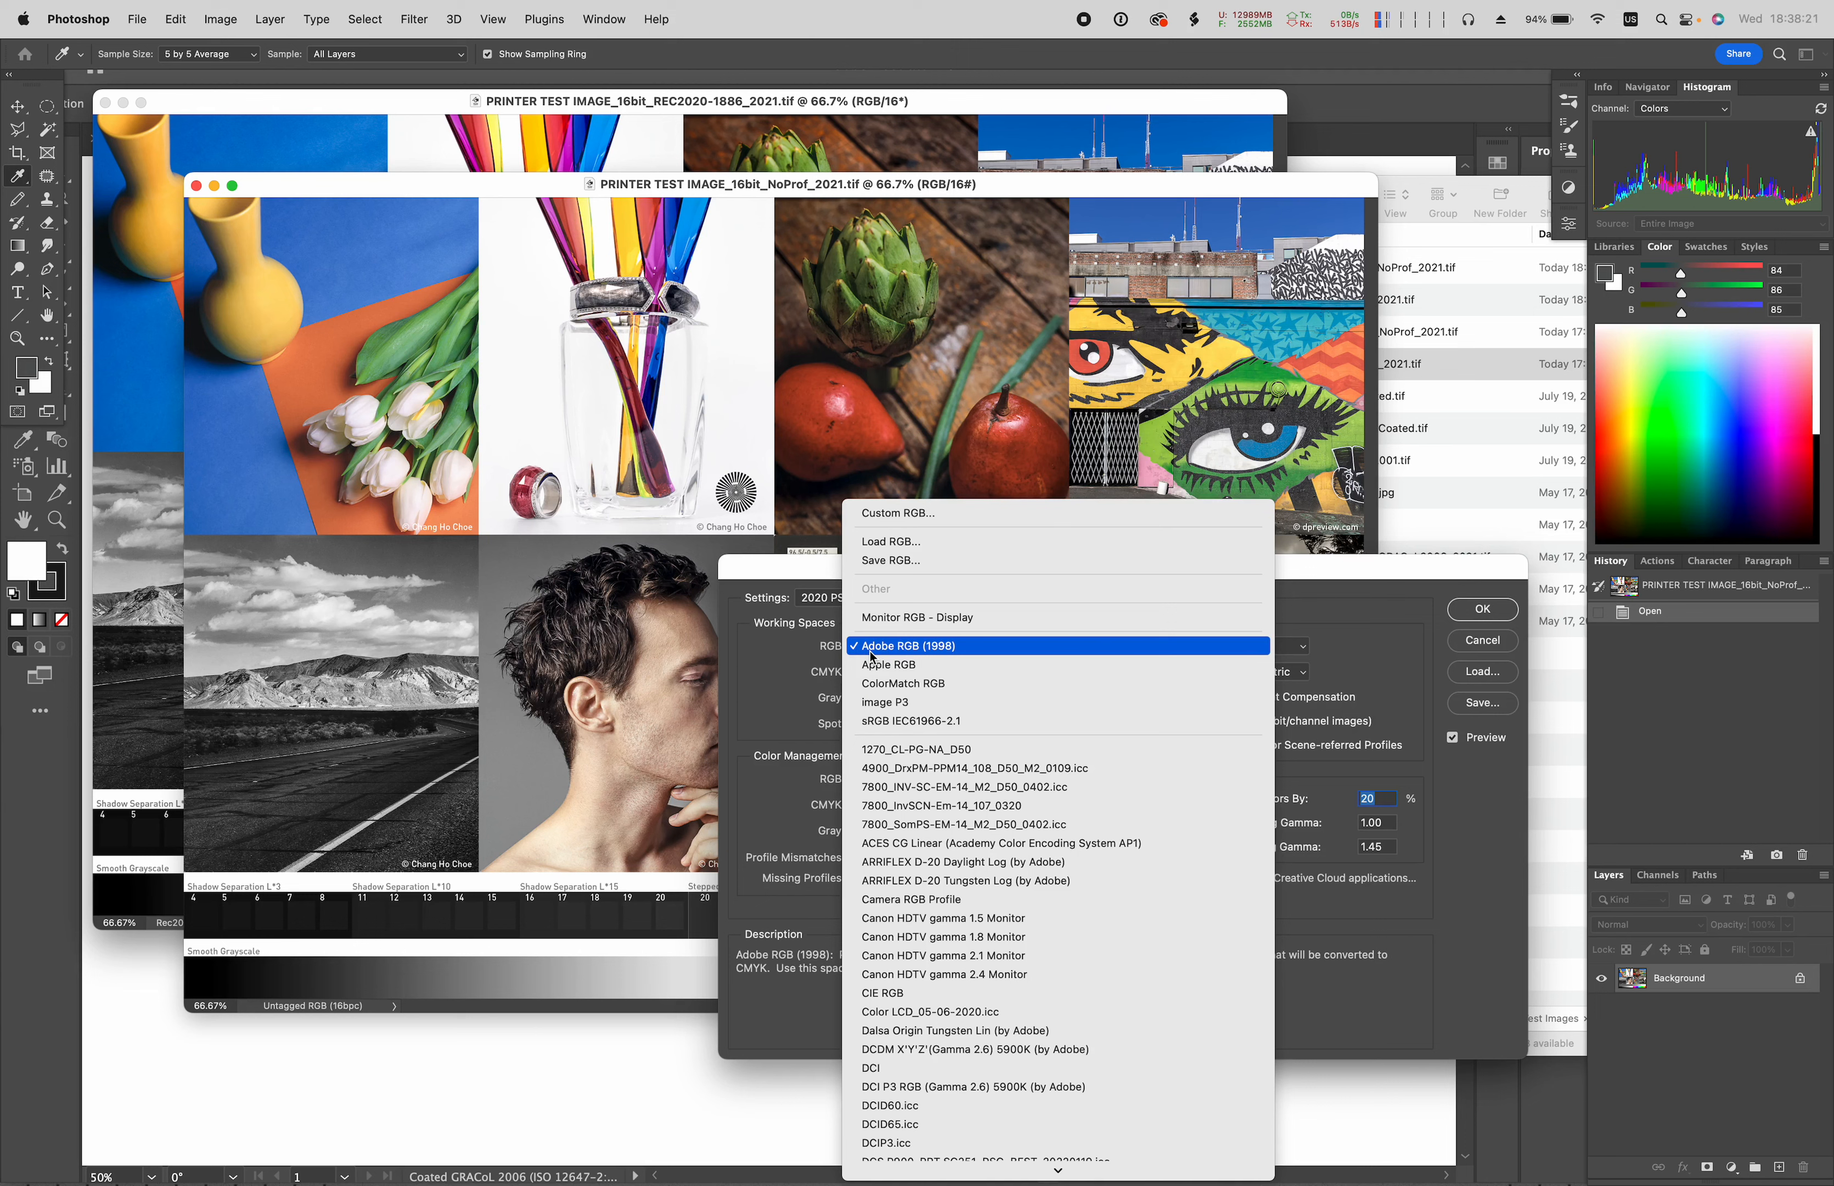
{"action": "left_click", "coordinate": [784, 660]}
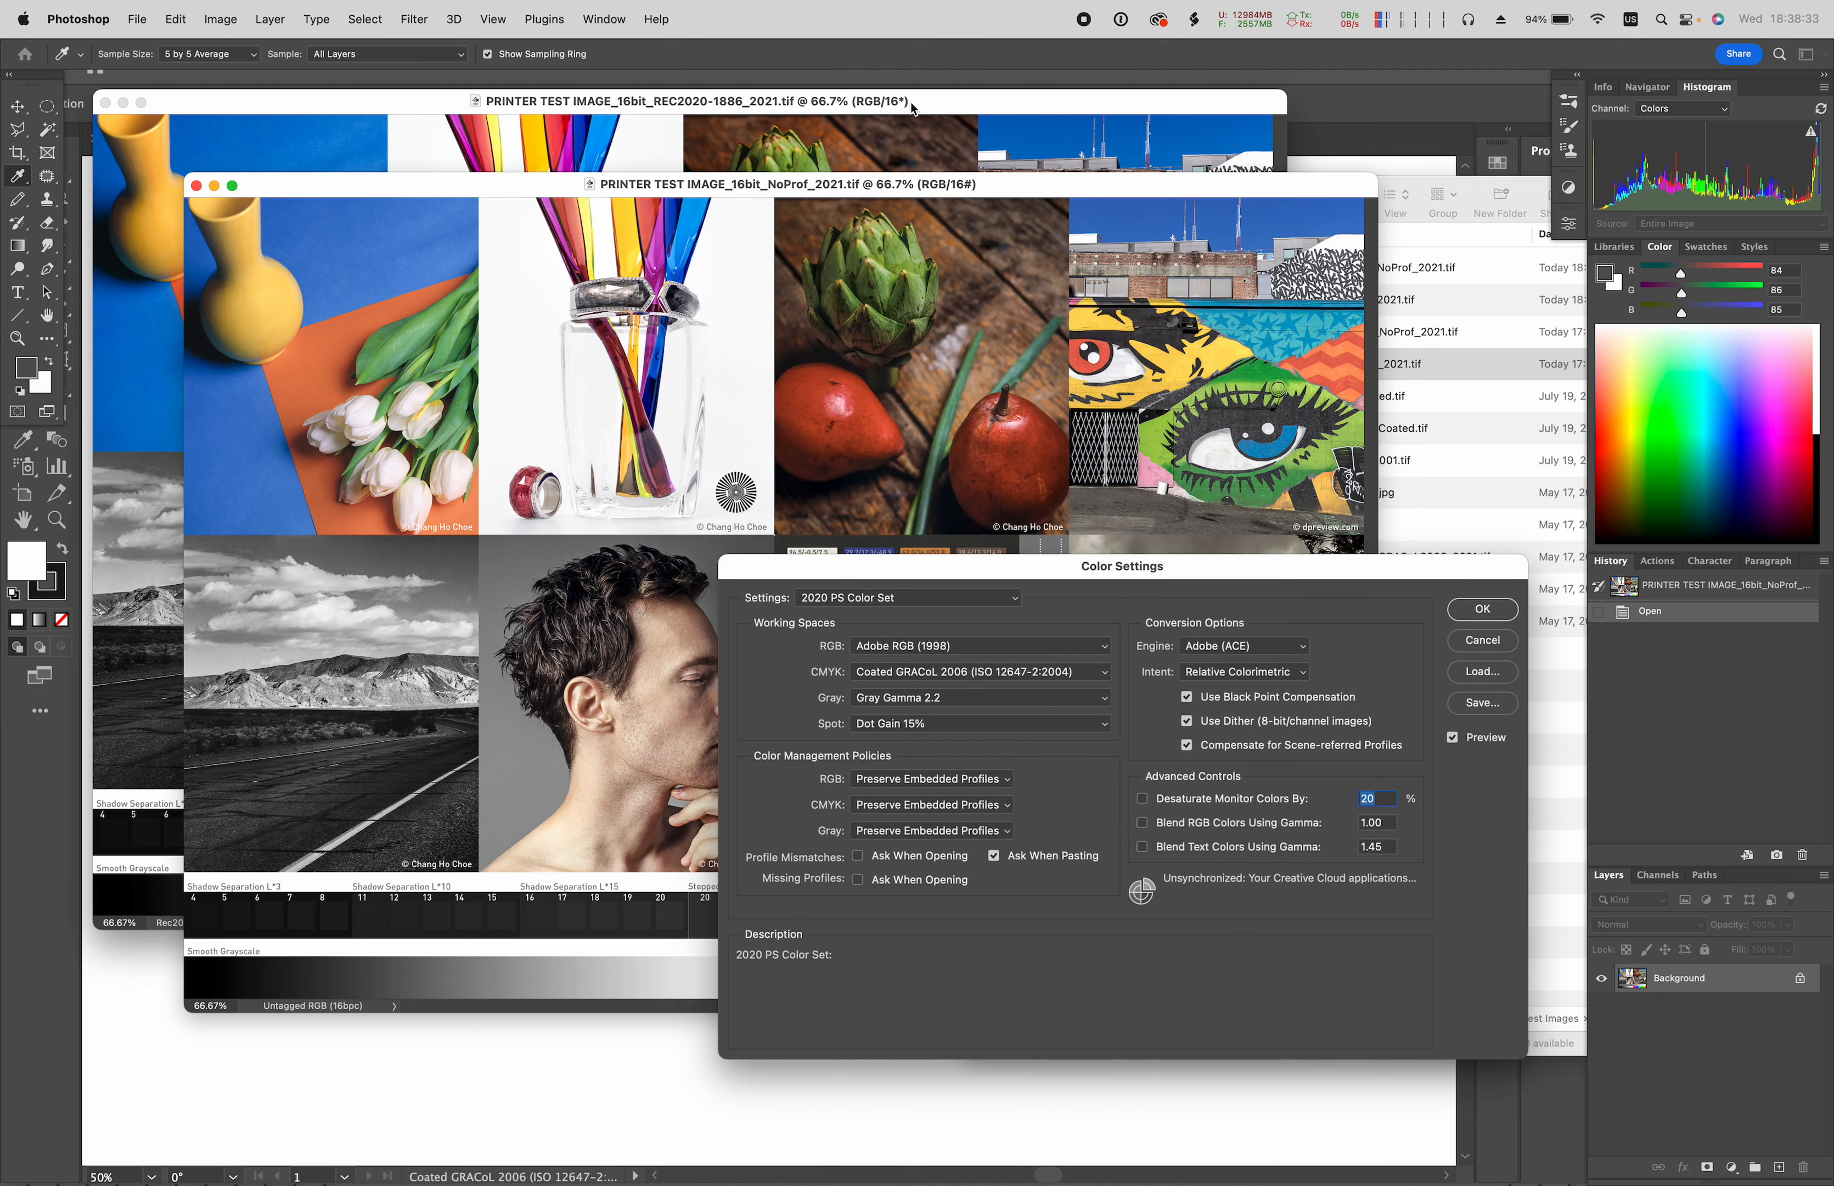
{"action": "mouse_move", "coordinate": [884, 640]}
{"action": "left_click", "coordinate": [1100, 654]}
{"action": "left_click", "coordinate": [1103, 918]}
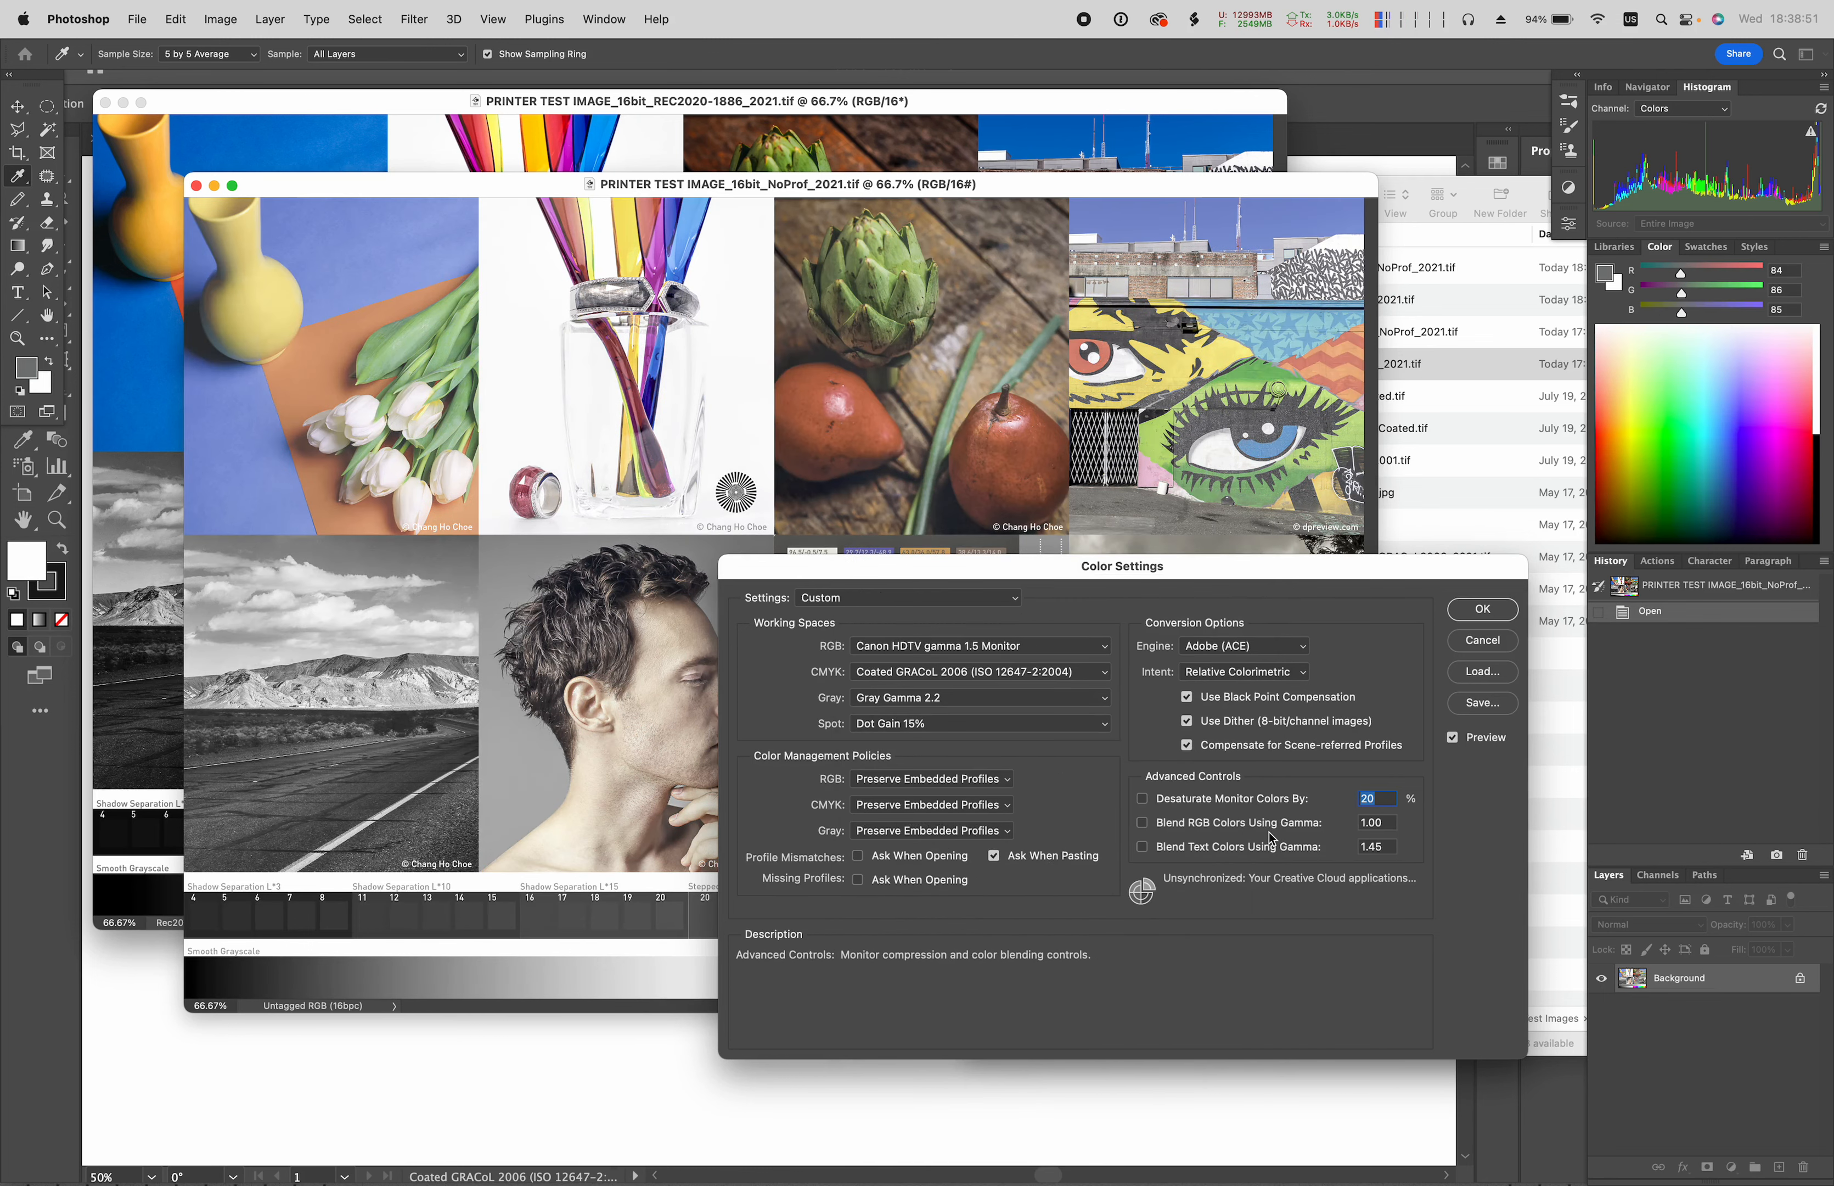
- Preview Dalsa Origin Tungsten Lin (by Adobe) as the RGB working space, and apply Adobe RGB (1998) instead in Color Settings
{"action": "left_click", "coordinate": [1071, 646]}
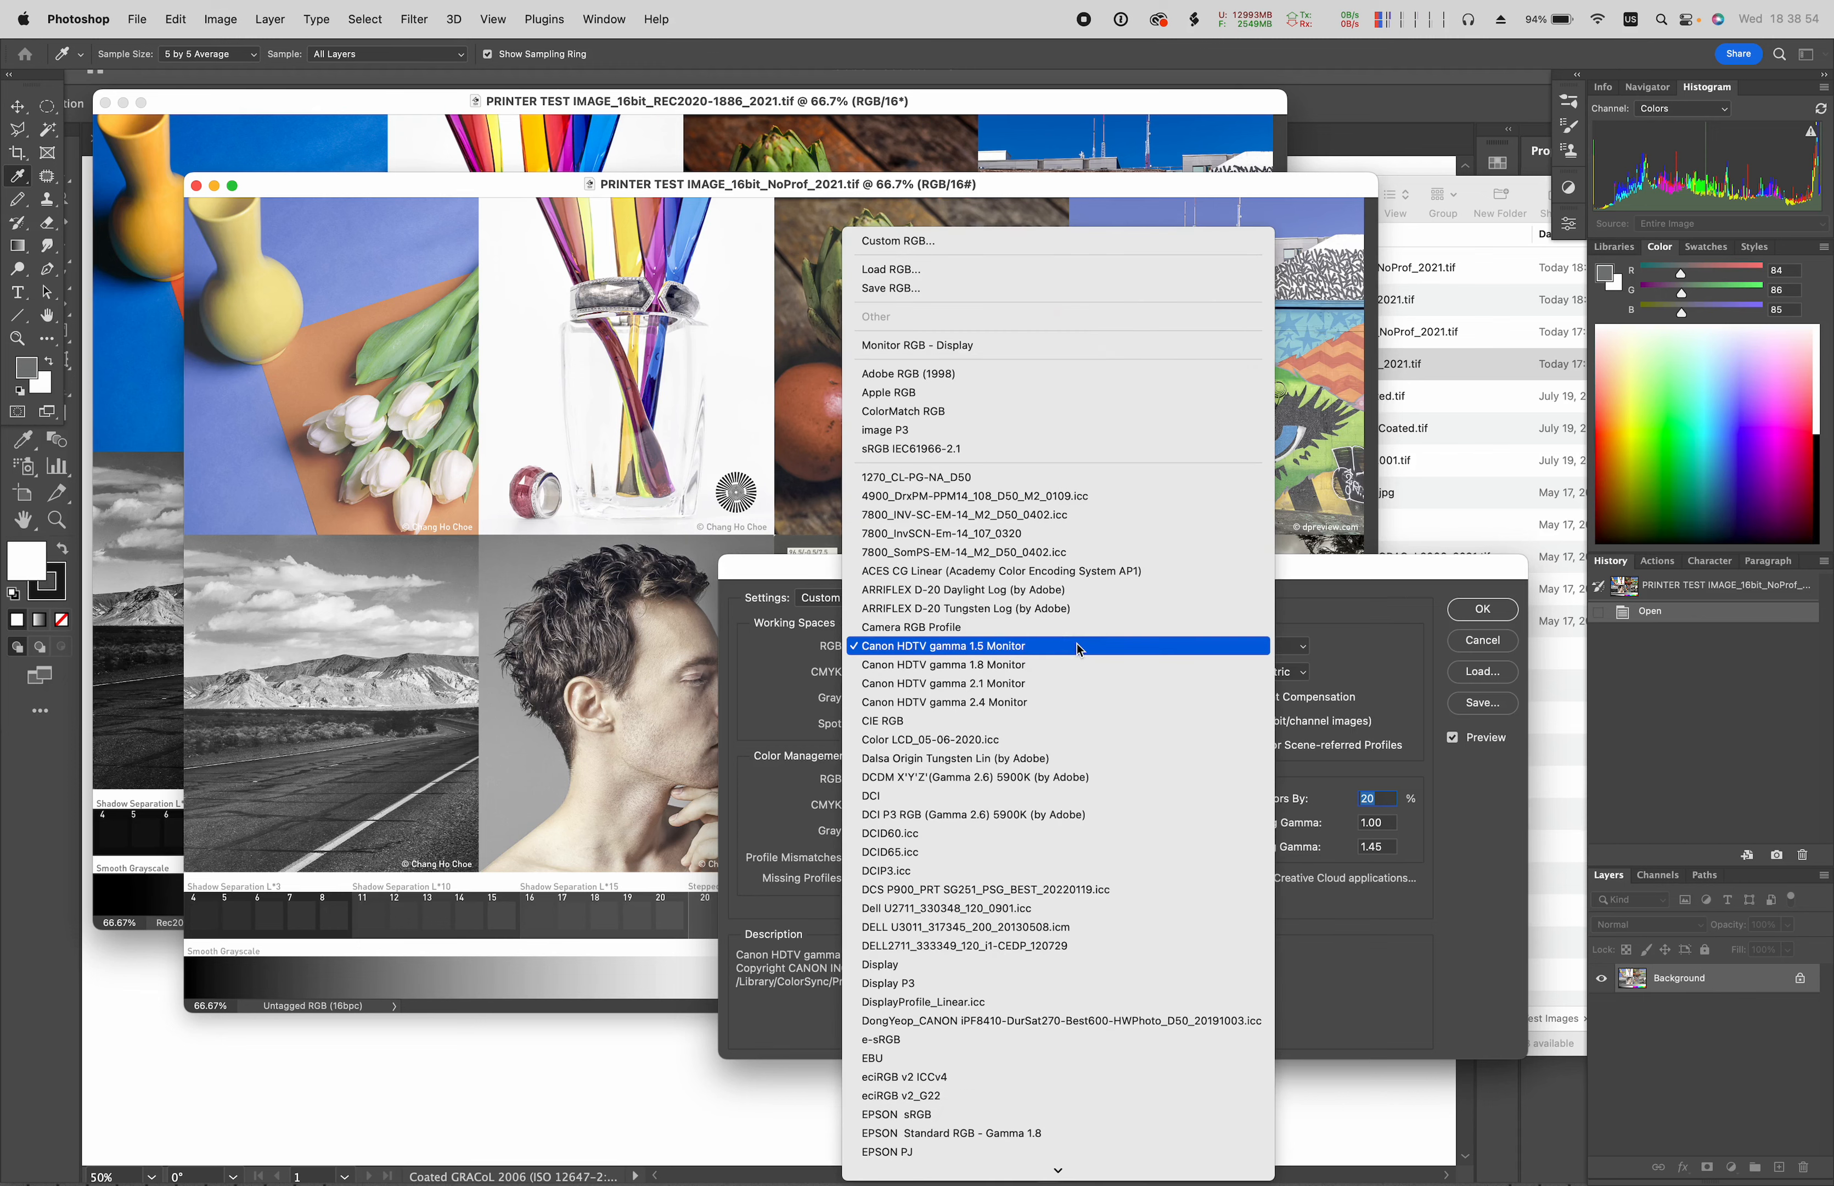
{"action": "left_click", "coordinate": [1074, 759]}
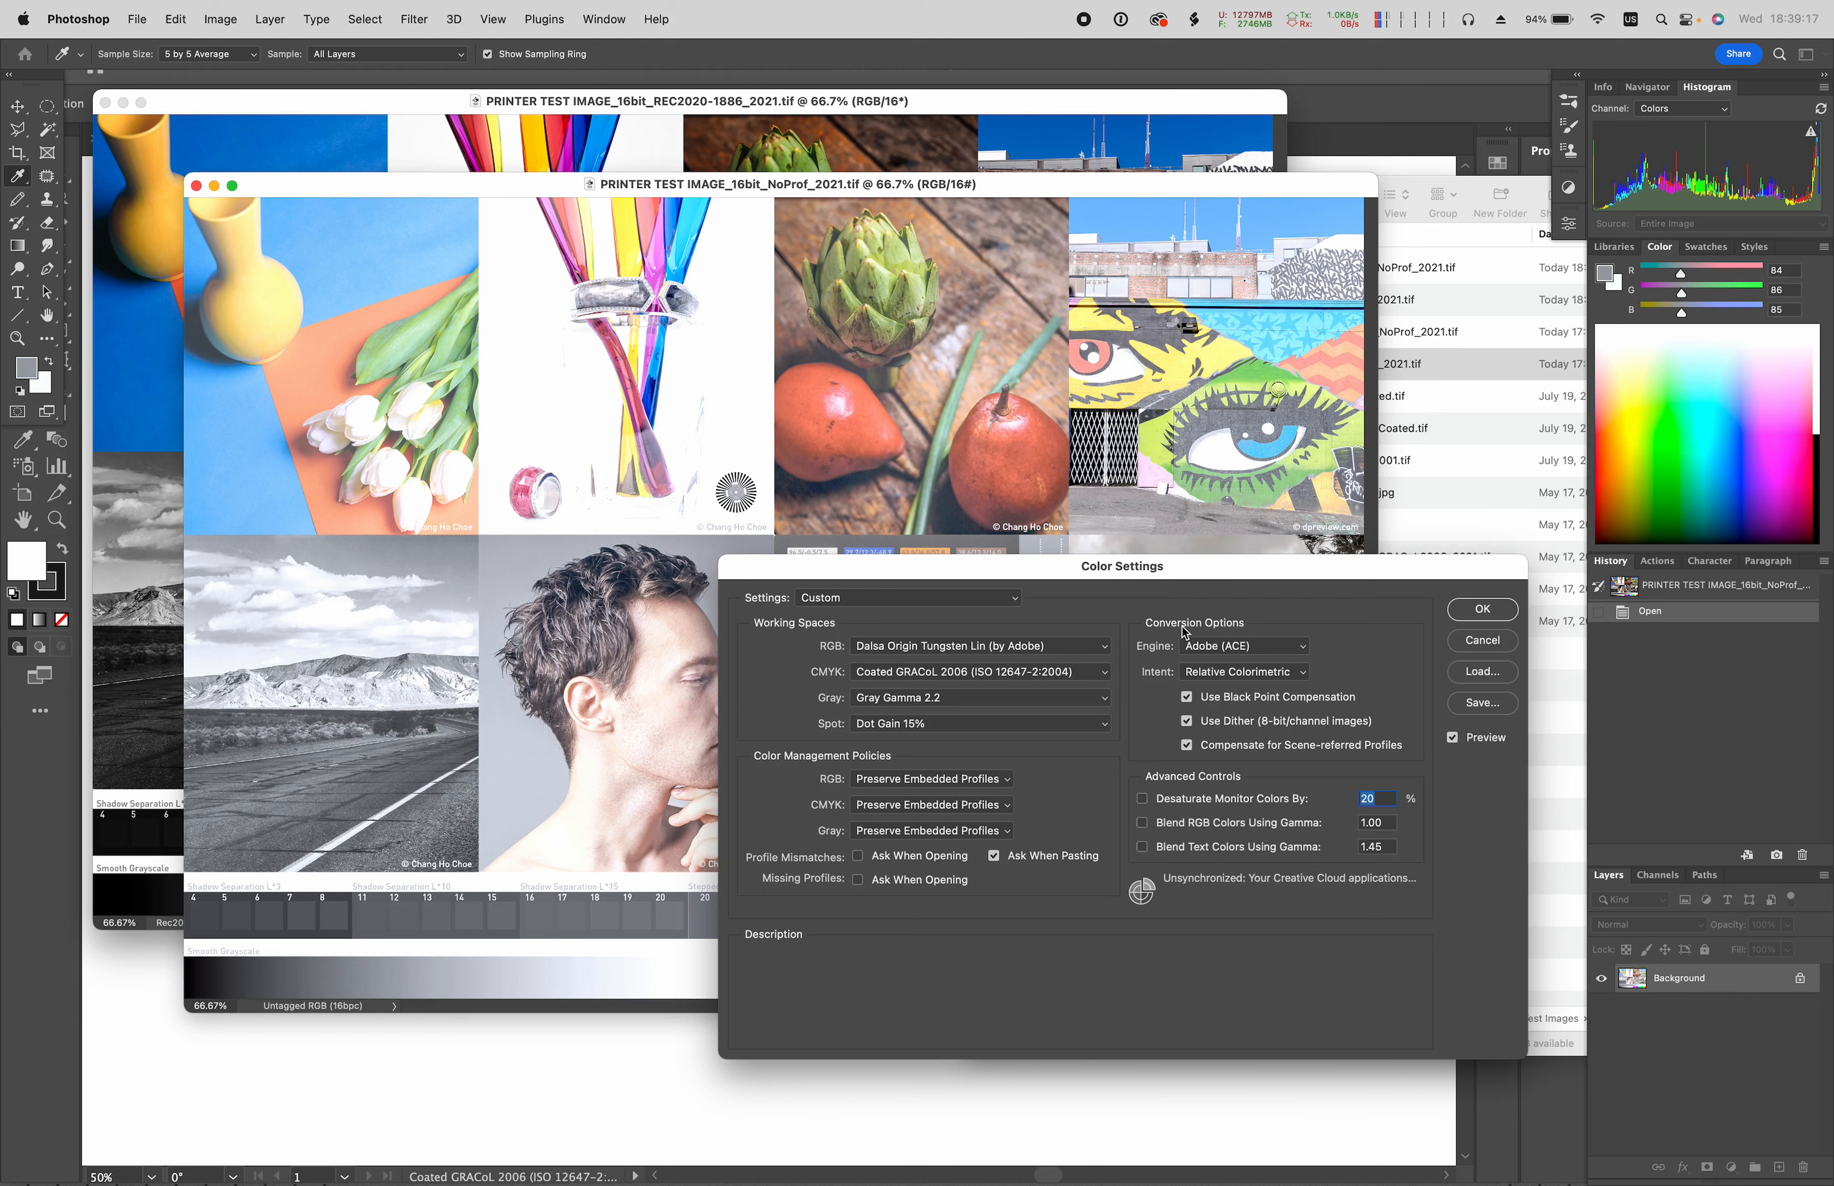
{"action": "left_click", "coordinate": [1089, 646]}
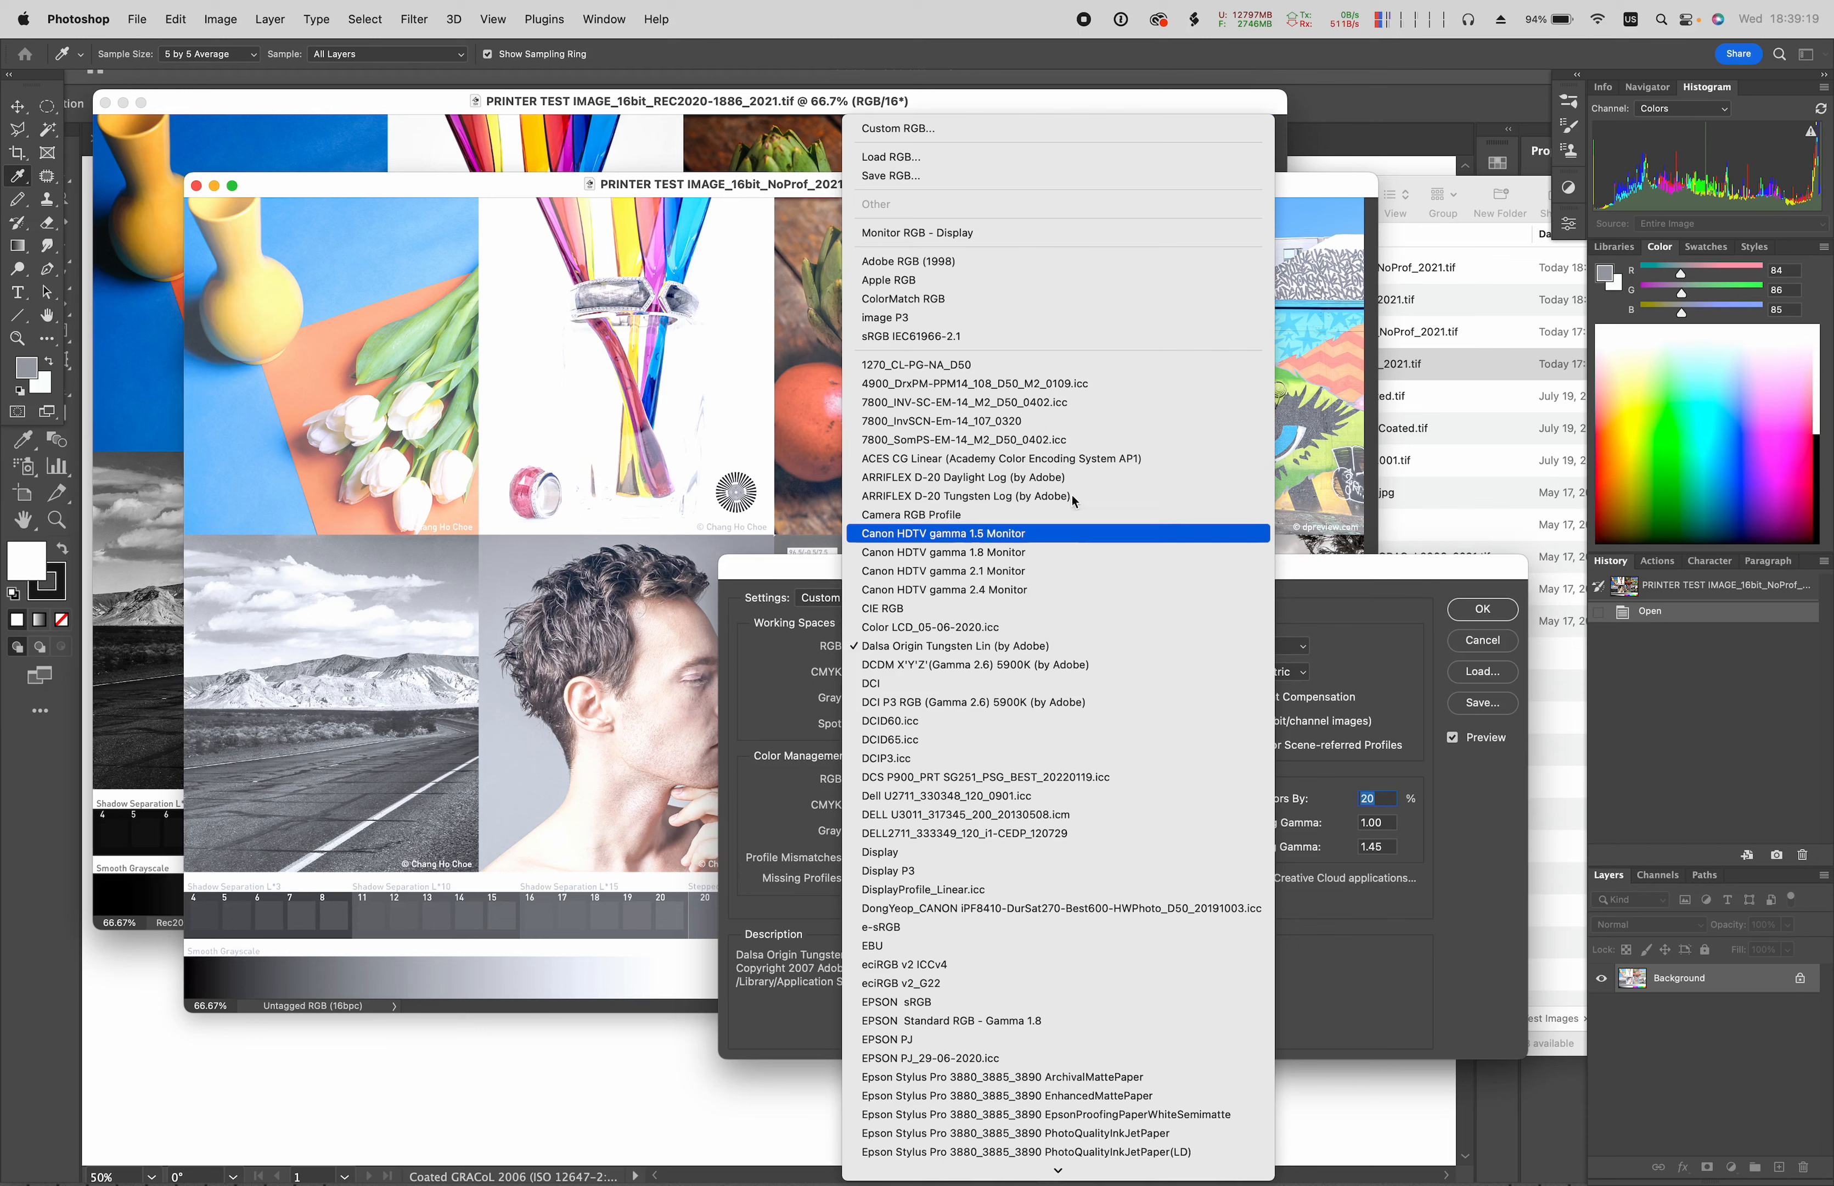
{"action": "left_click", "coordinate": [1019, 263]}
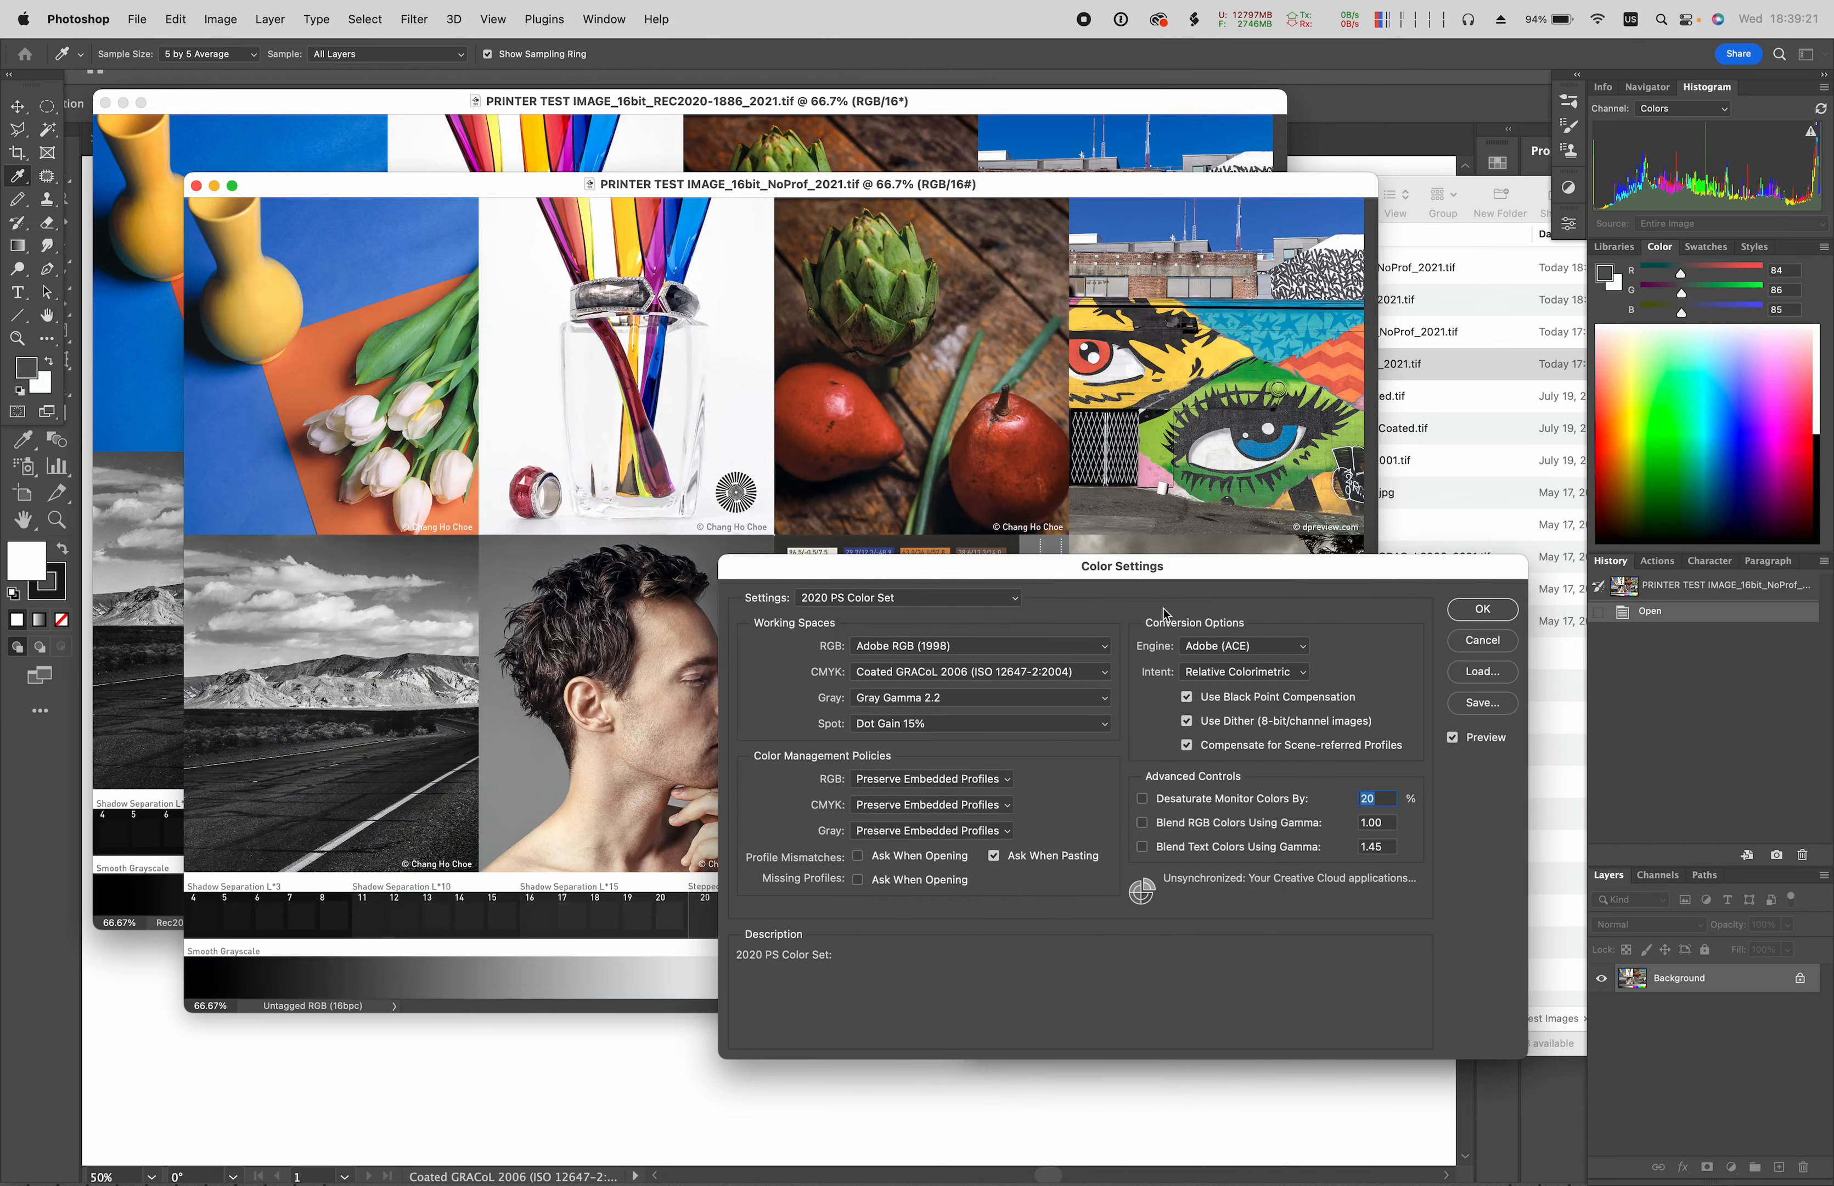
{"action": "left_click_drag", "start_coordinate": [994, 560], "coordinate": [994, 541]}
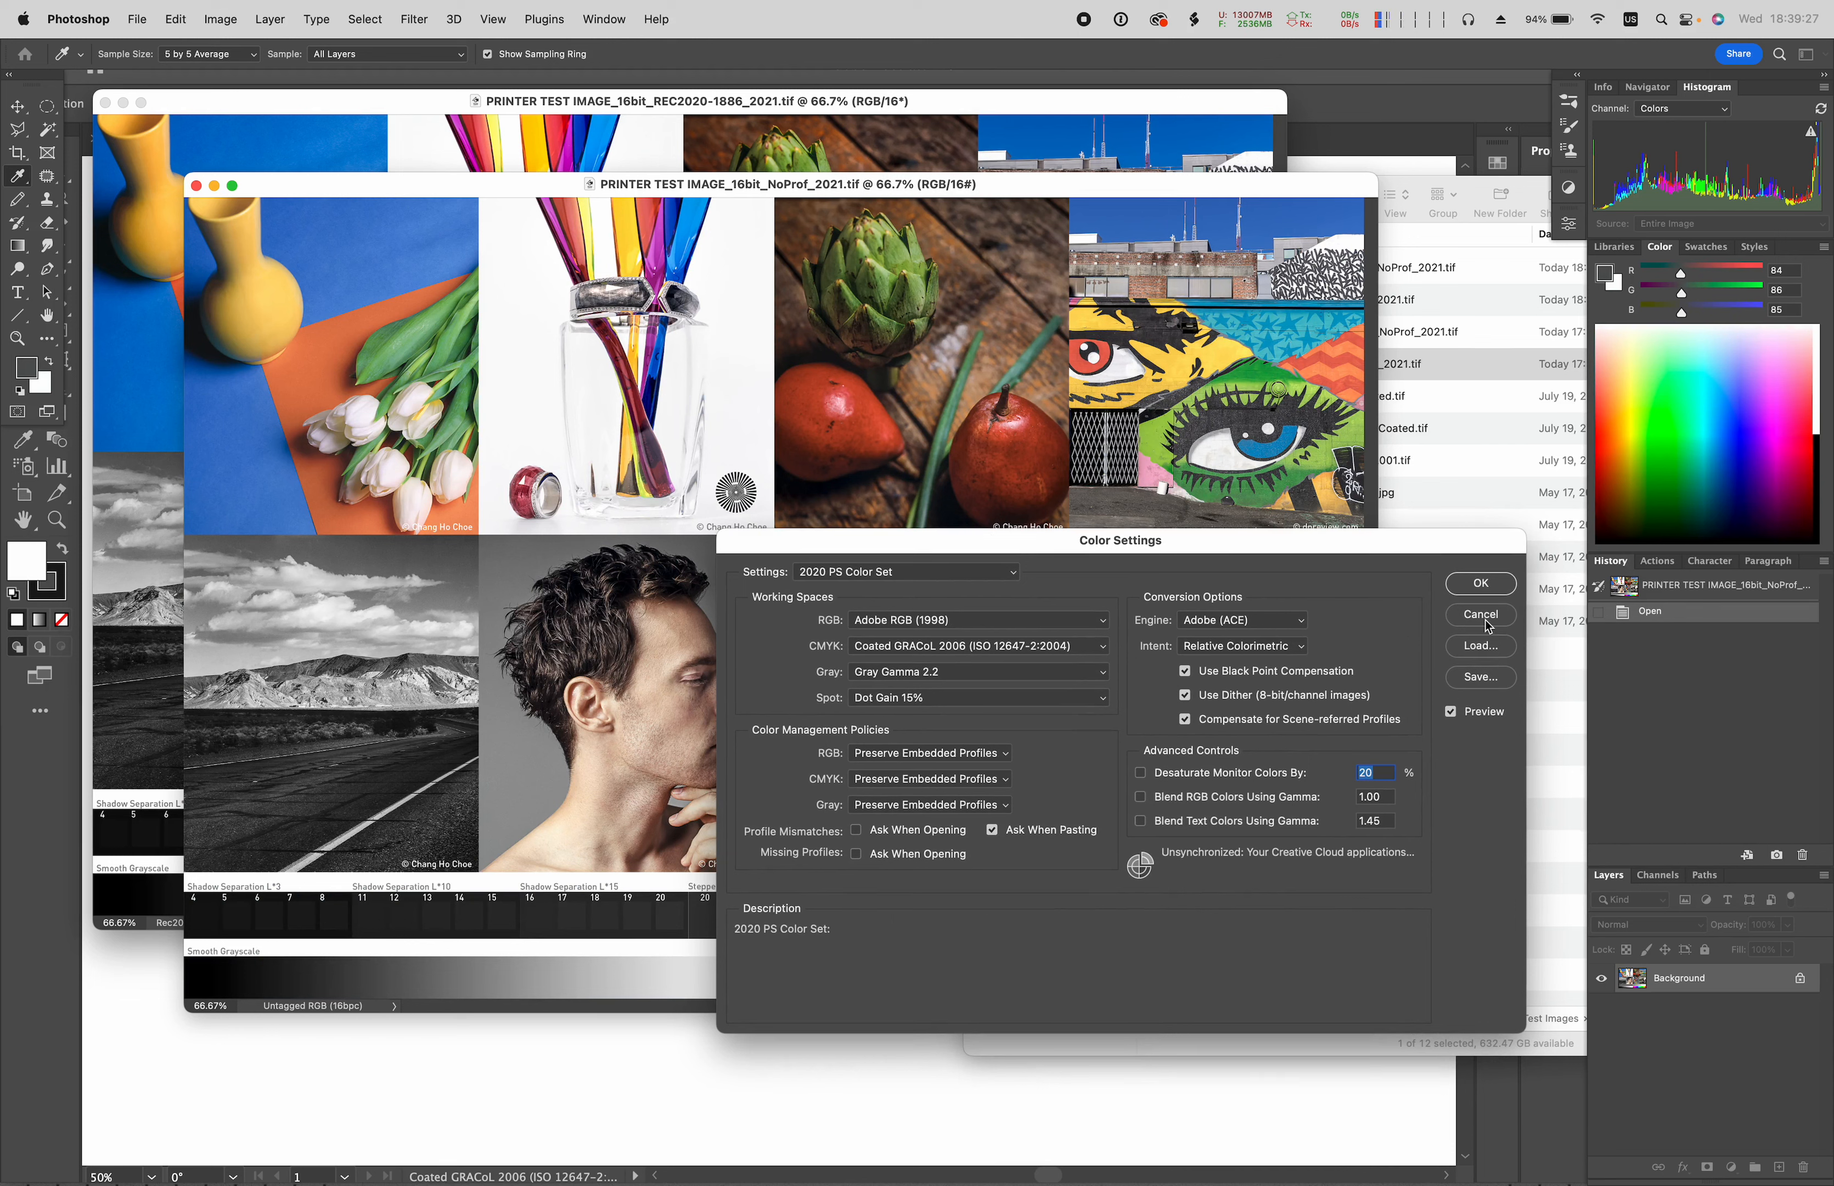
{"action": "left_click", "coordinate": [1469, 591]}
- Offset the untagged image window down and to the right, and alternate it with the REC2020 window to compare their colors
{"action": "key", "text": "v"}
{"action": "left_click_drag", "start_coordinate": [1114, 184], "coordinate": [1249, 319]}
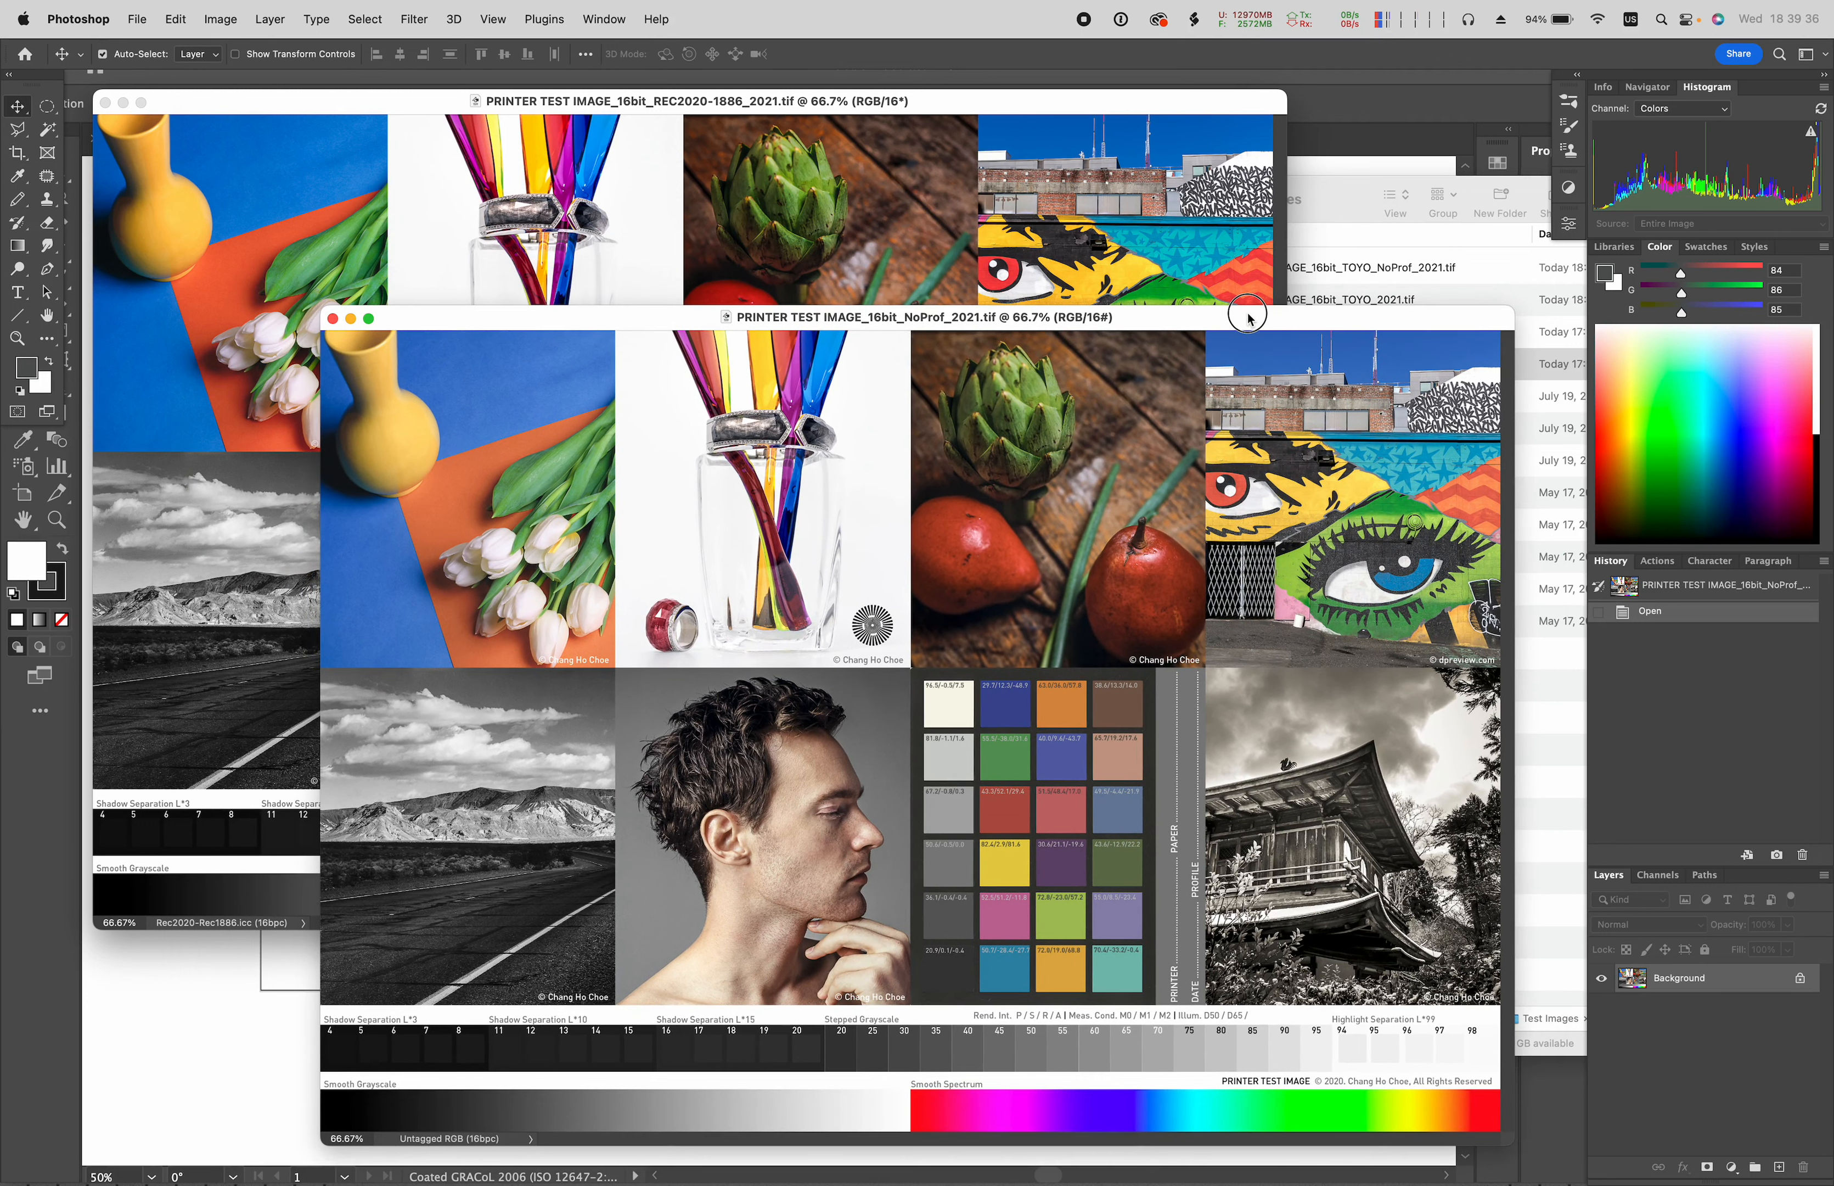
{"action": "left_click", "coordinate": [933, 103]}
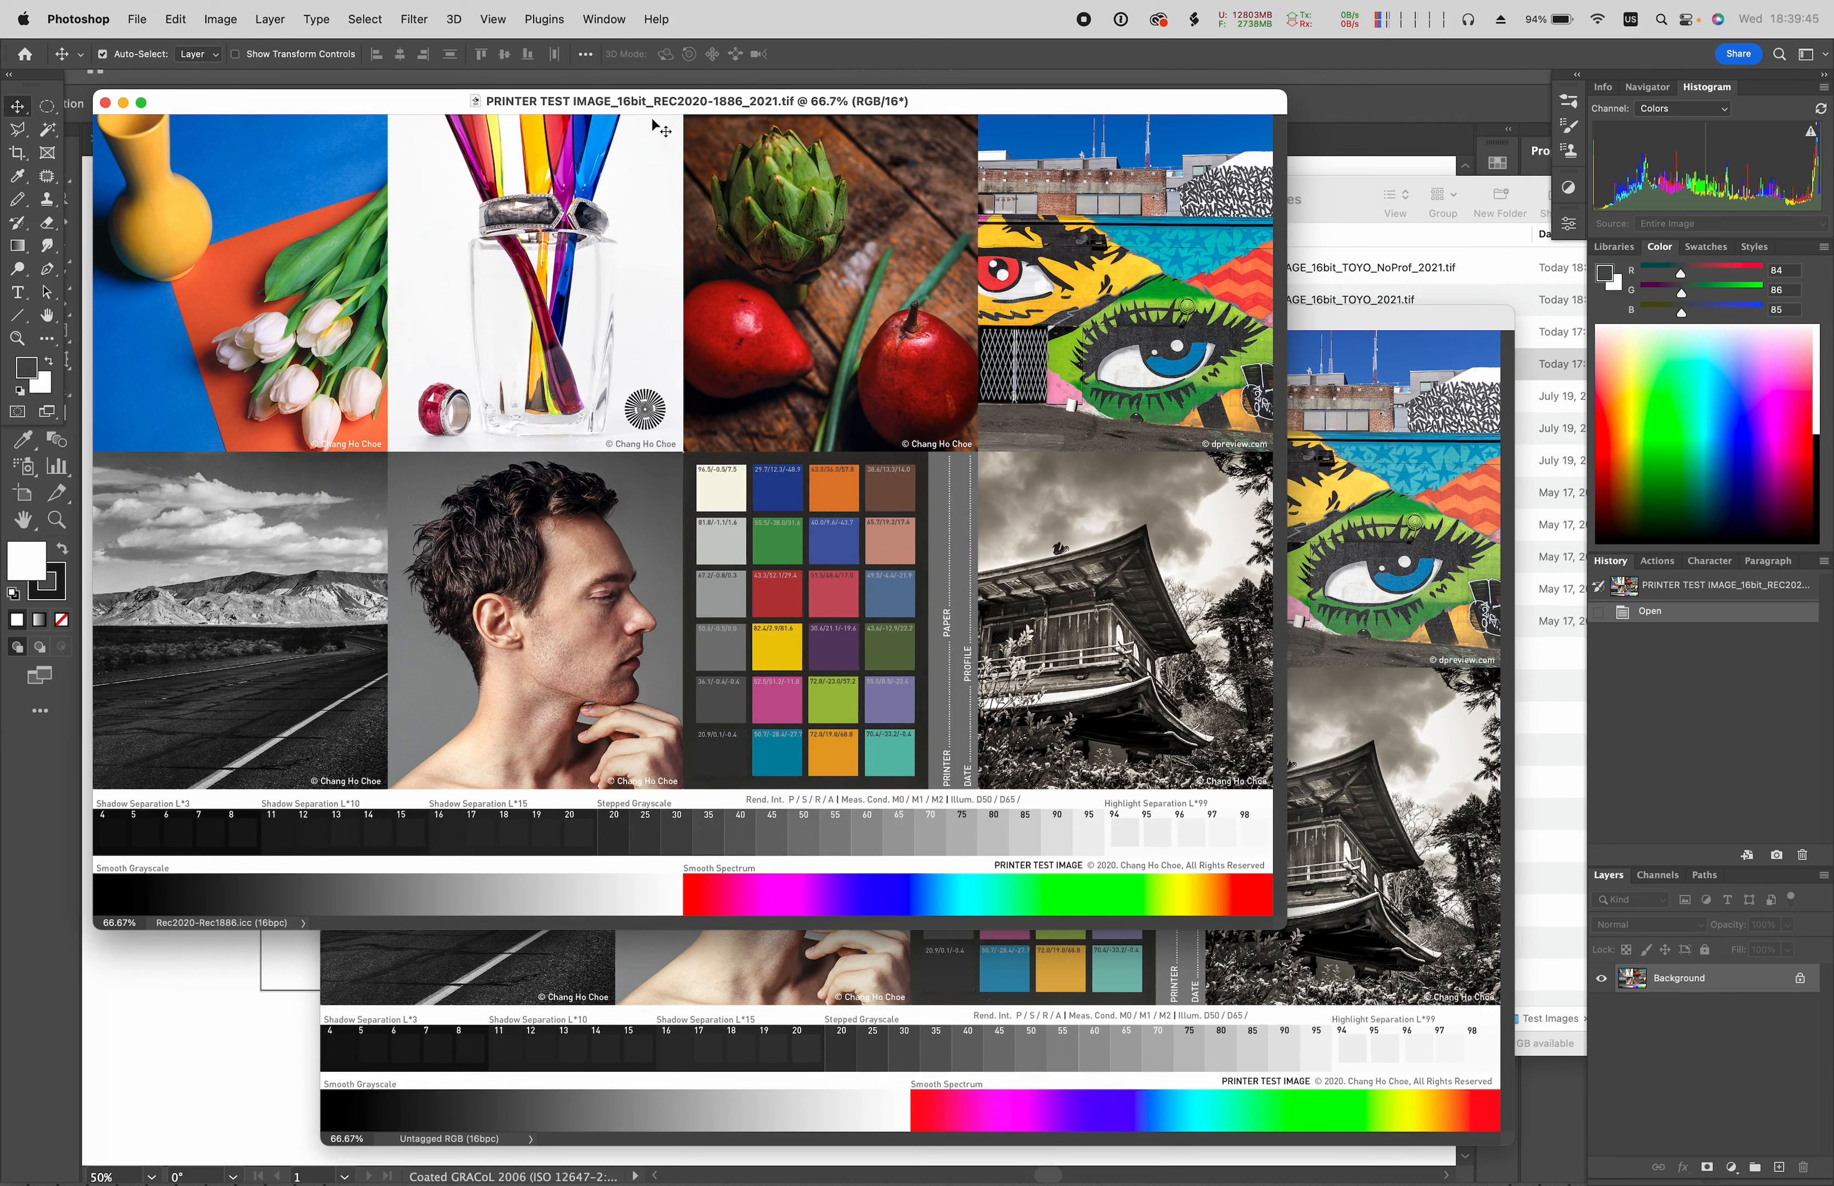
{"action": "left_click_drag", "start_coordinate": [1025, 108], "coordinate": [1014, 113]}
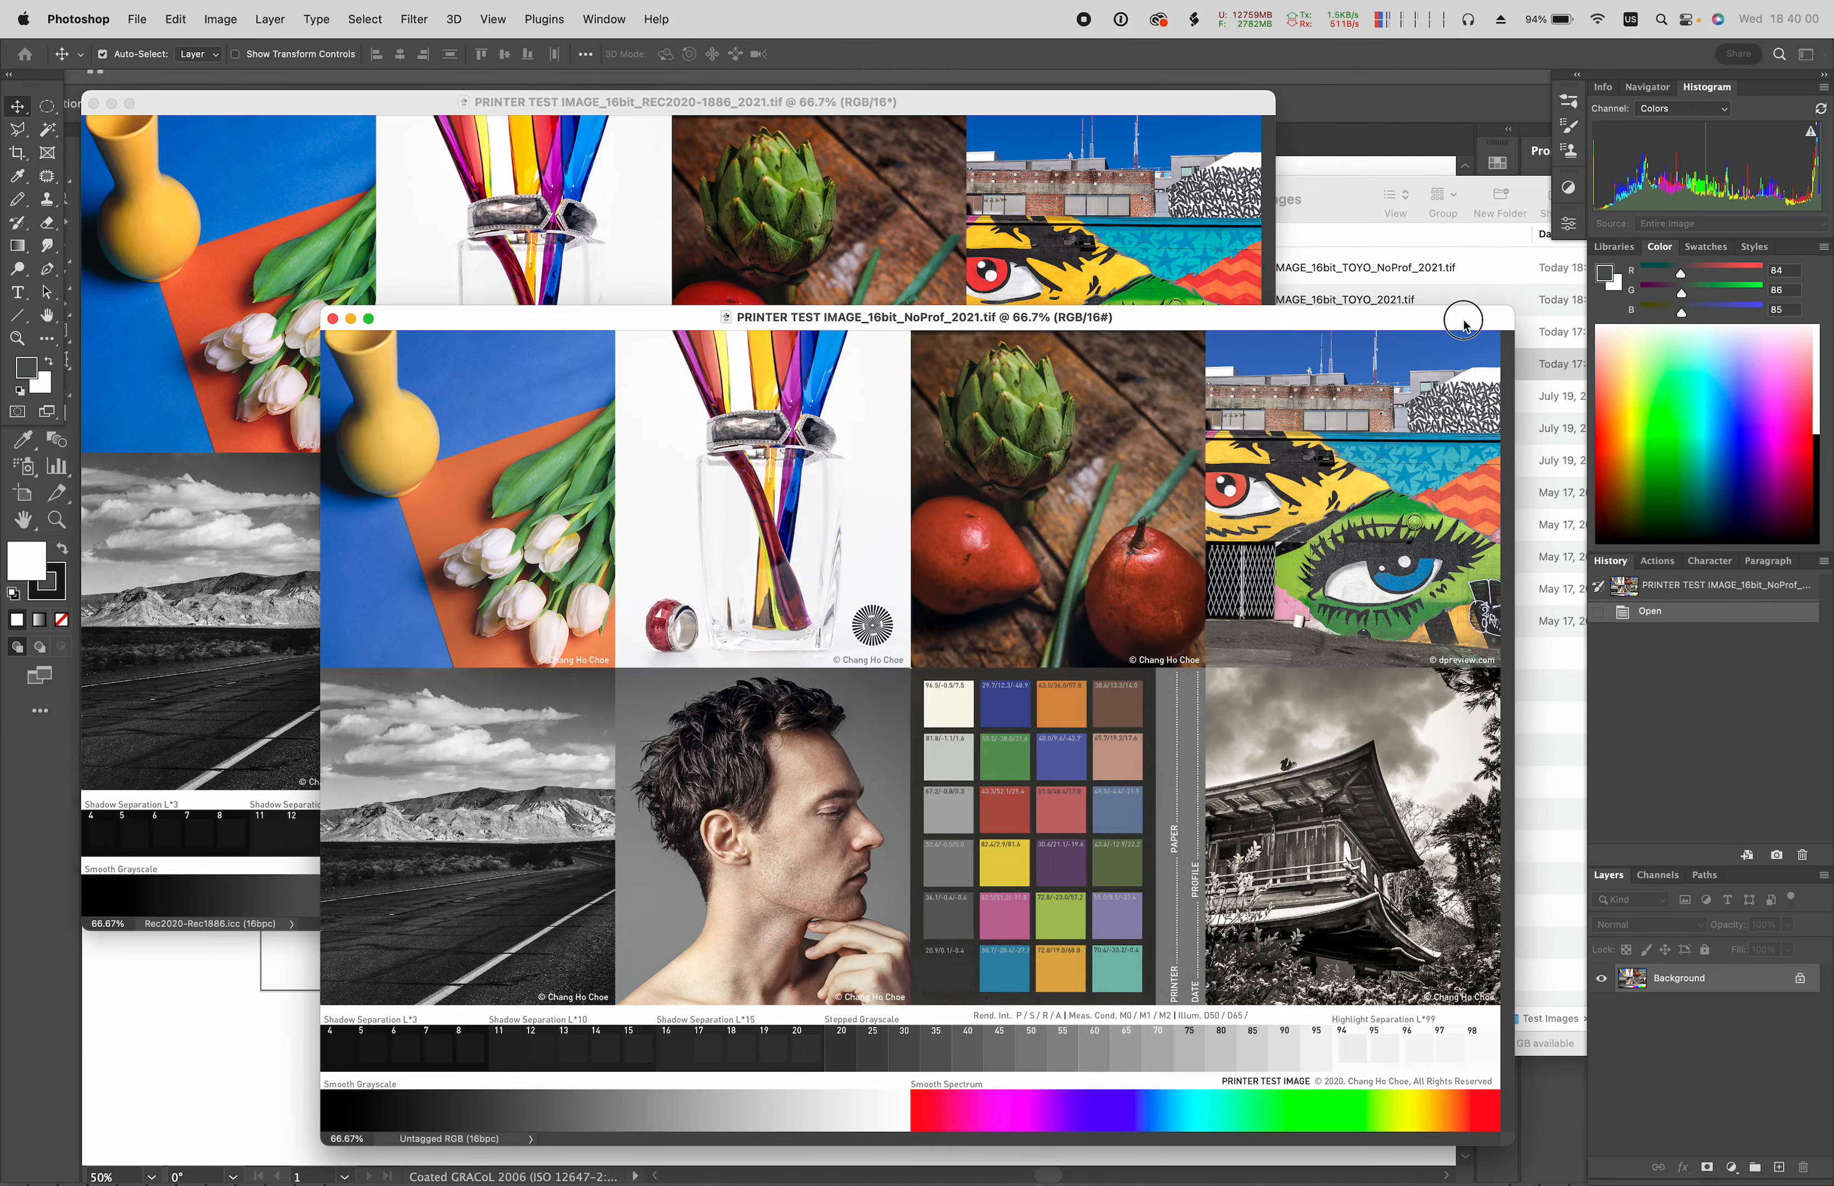
{"action": "left_click_drag", "start_coordinate": [1464, 326], "coordinate": [1472, 332]}
{"action": "left_click", "coordinate": [1027, 102]}
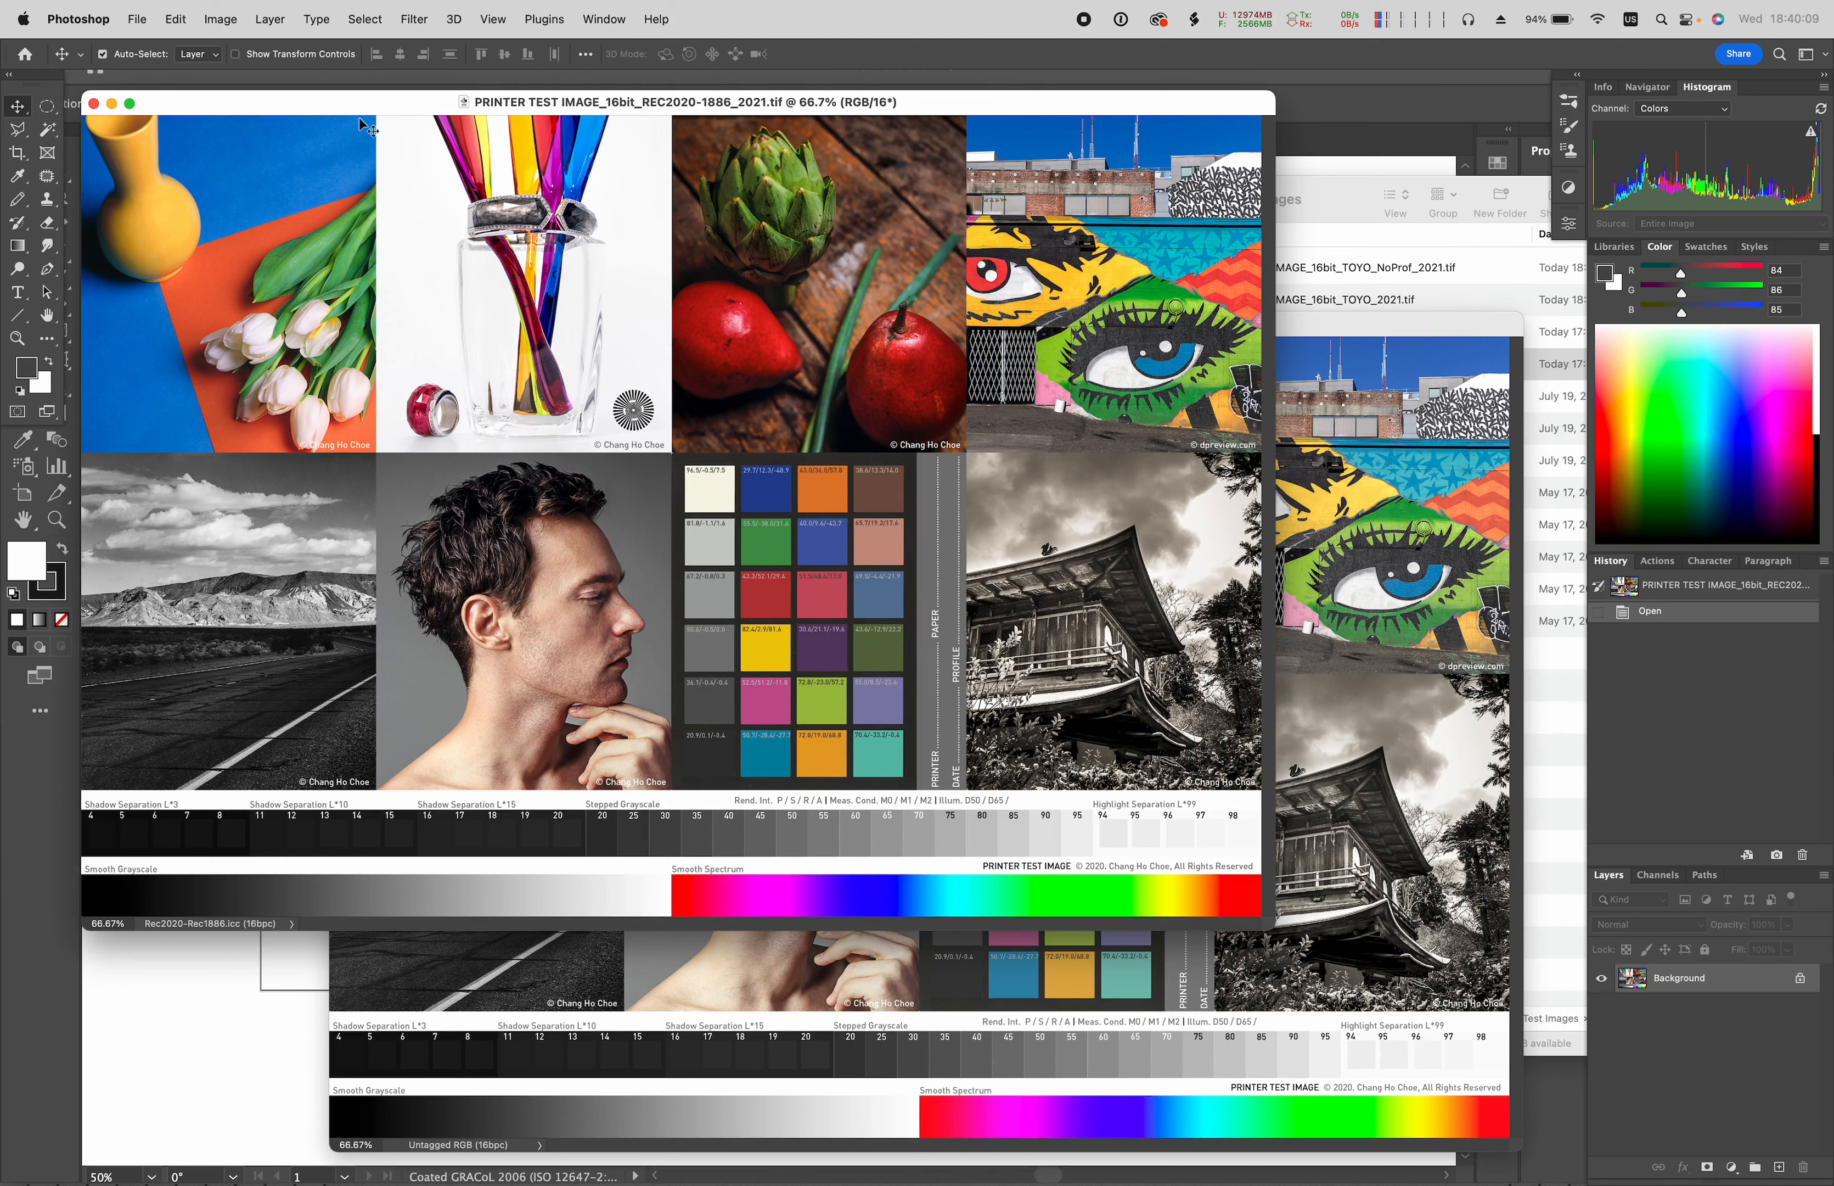
- Preview the REC2020 image with Don't Color Manage This Document in Assign Profile, and cancel the profile change
{"action": "left_click", "coordinate": [177, 19]}
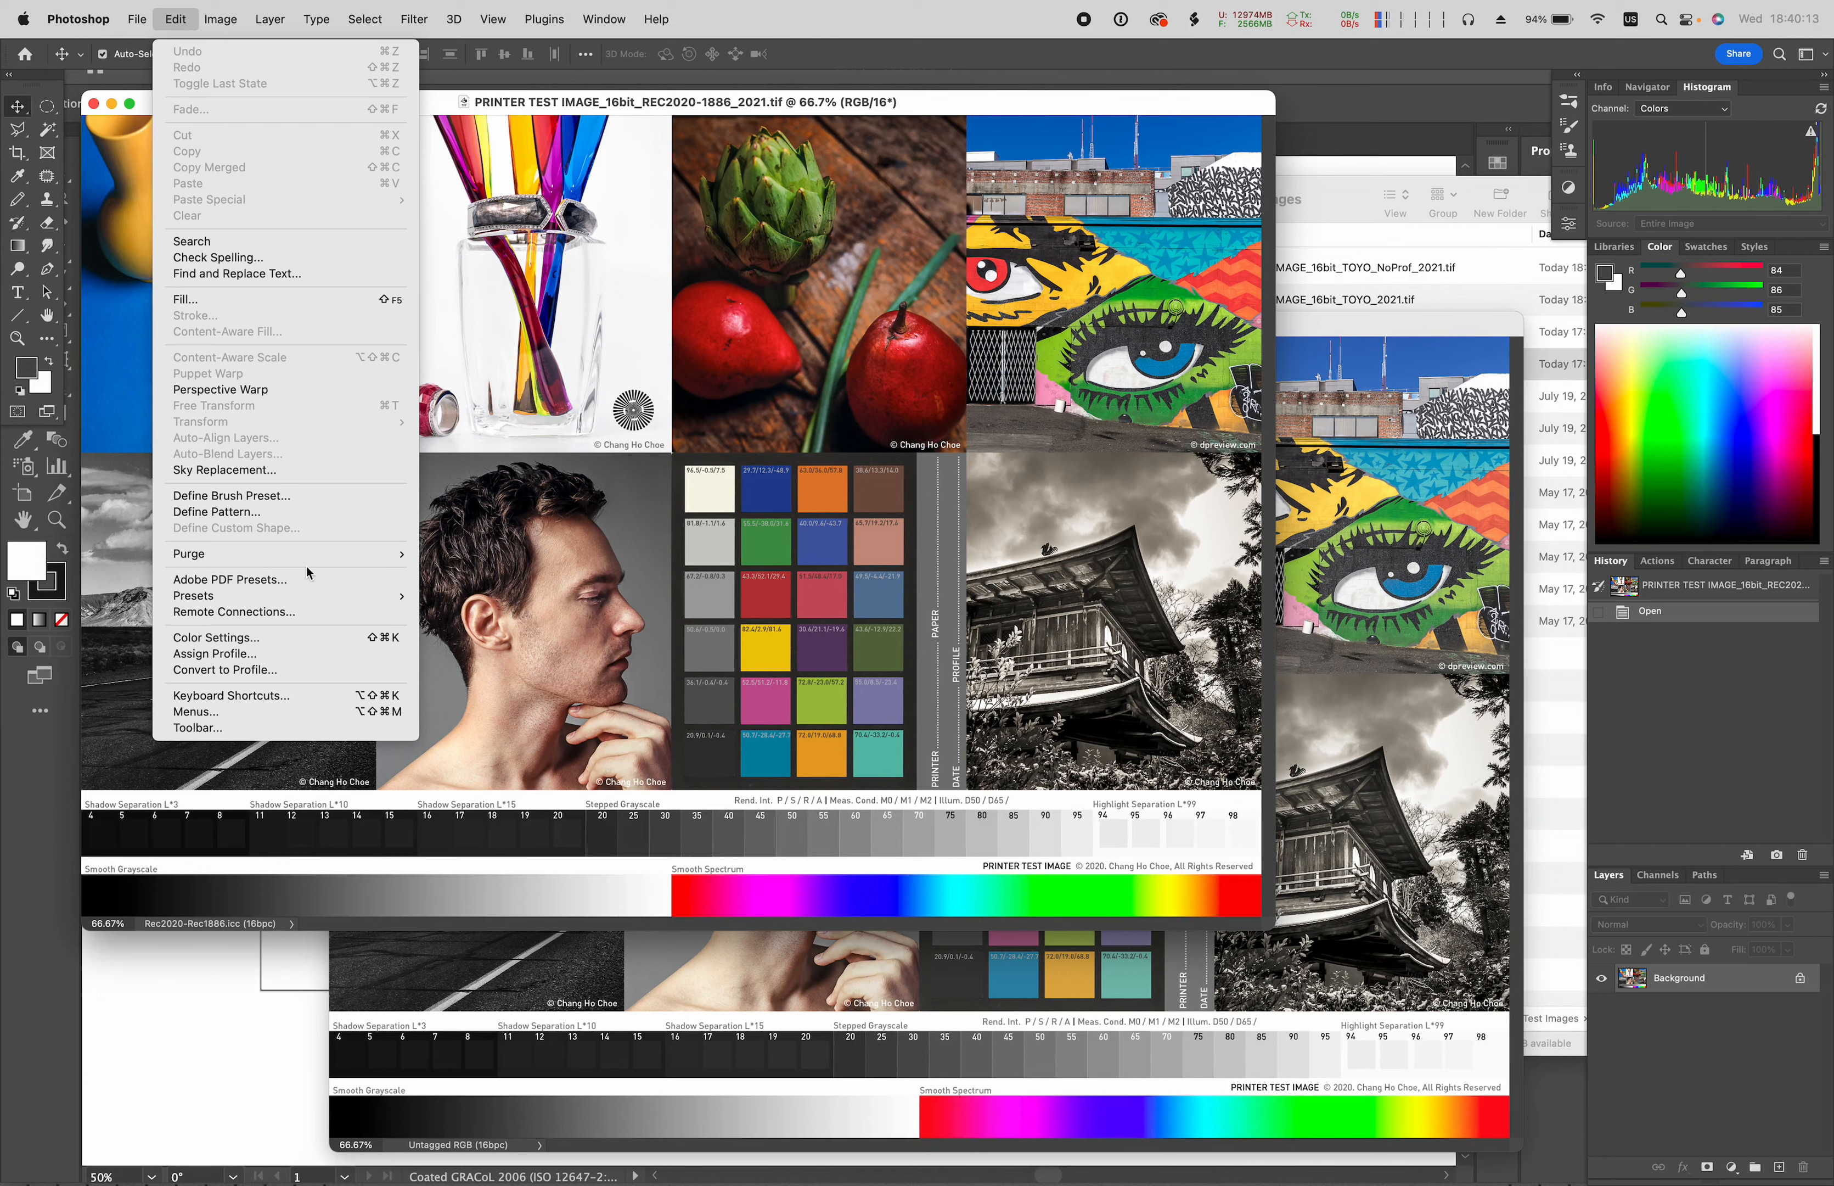
{"action": "left_click", "coordinate": [289, 655]}
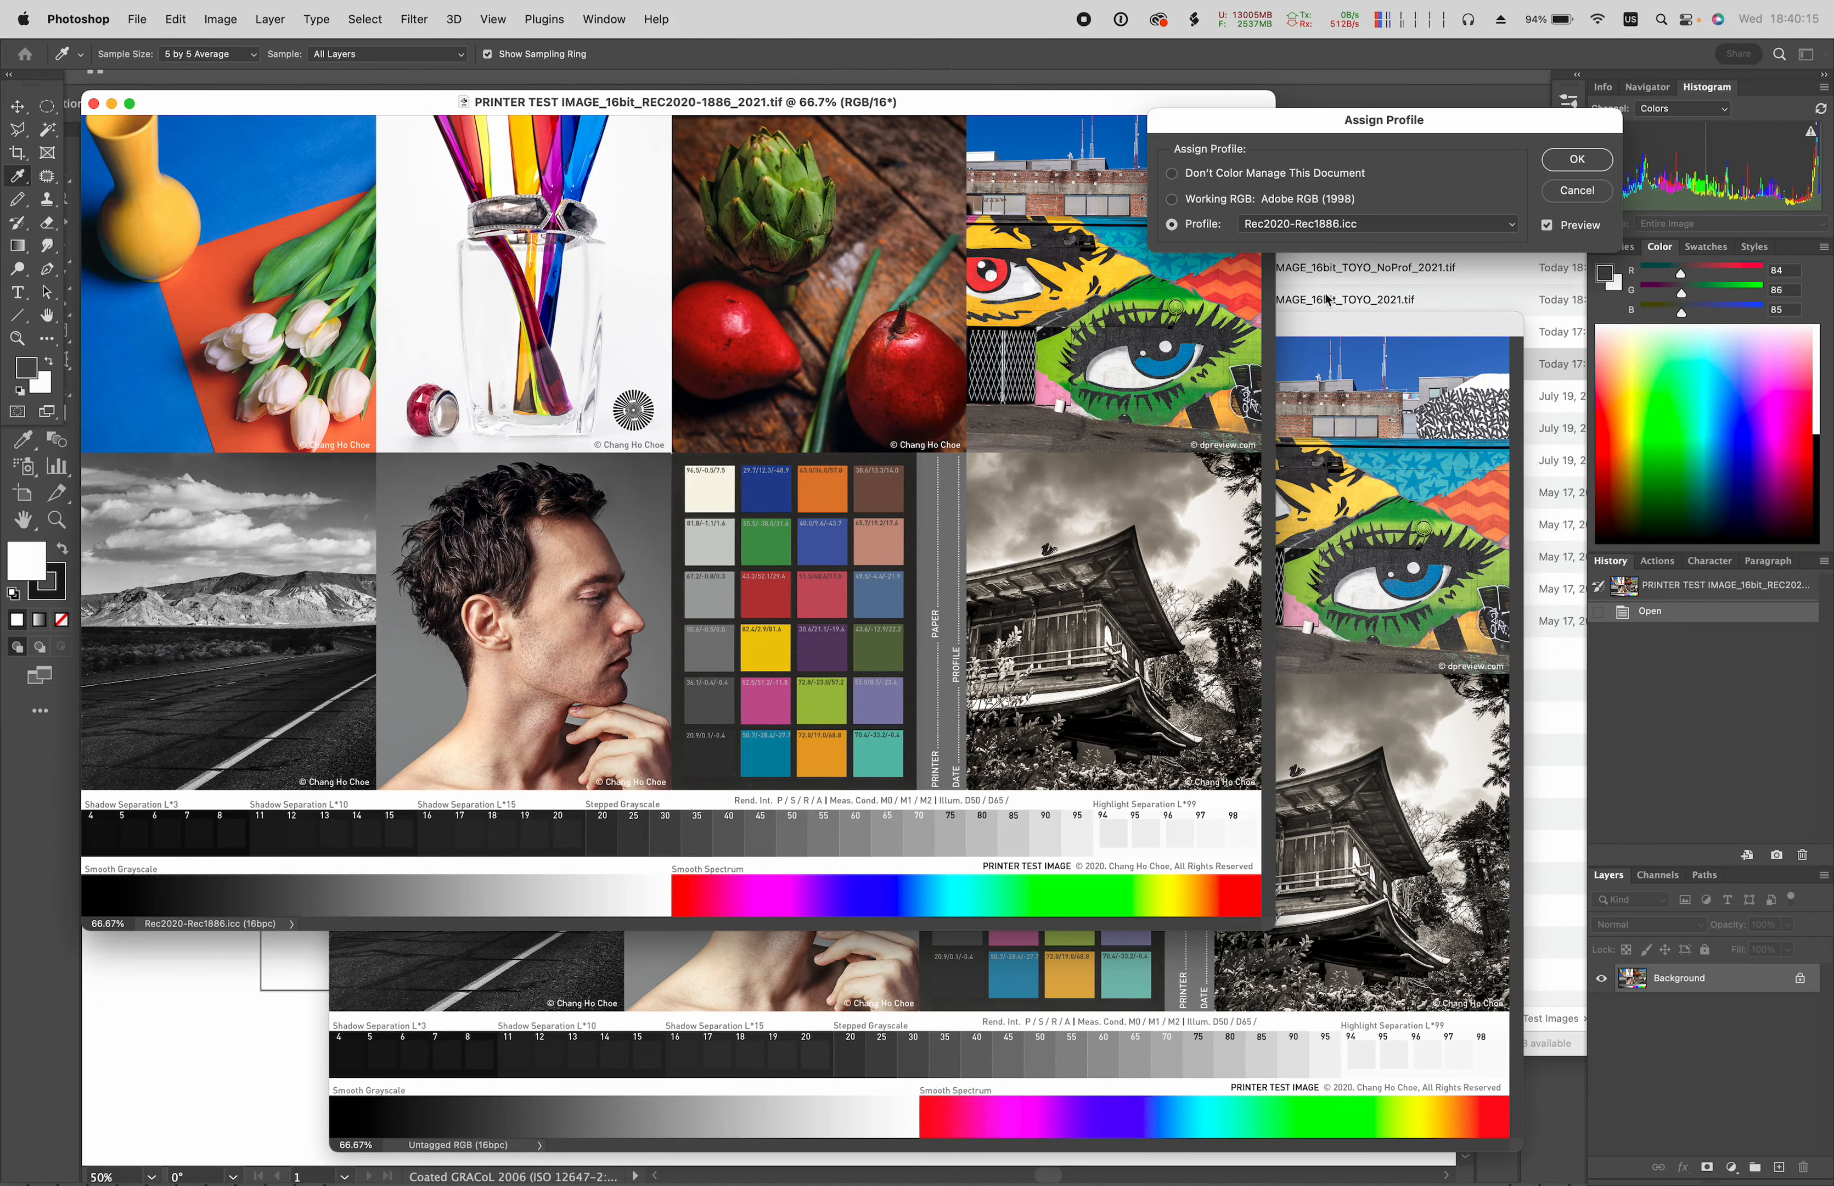
{"action": "left_click", "coordinate": [1325, 126]}
{"action": "left_click_drag", "start_coordinate": [1326, 126], "coordinate": [1335, 212]}
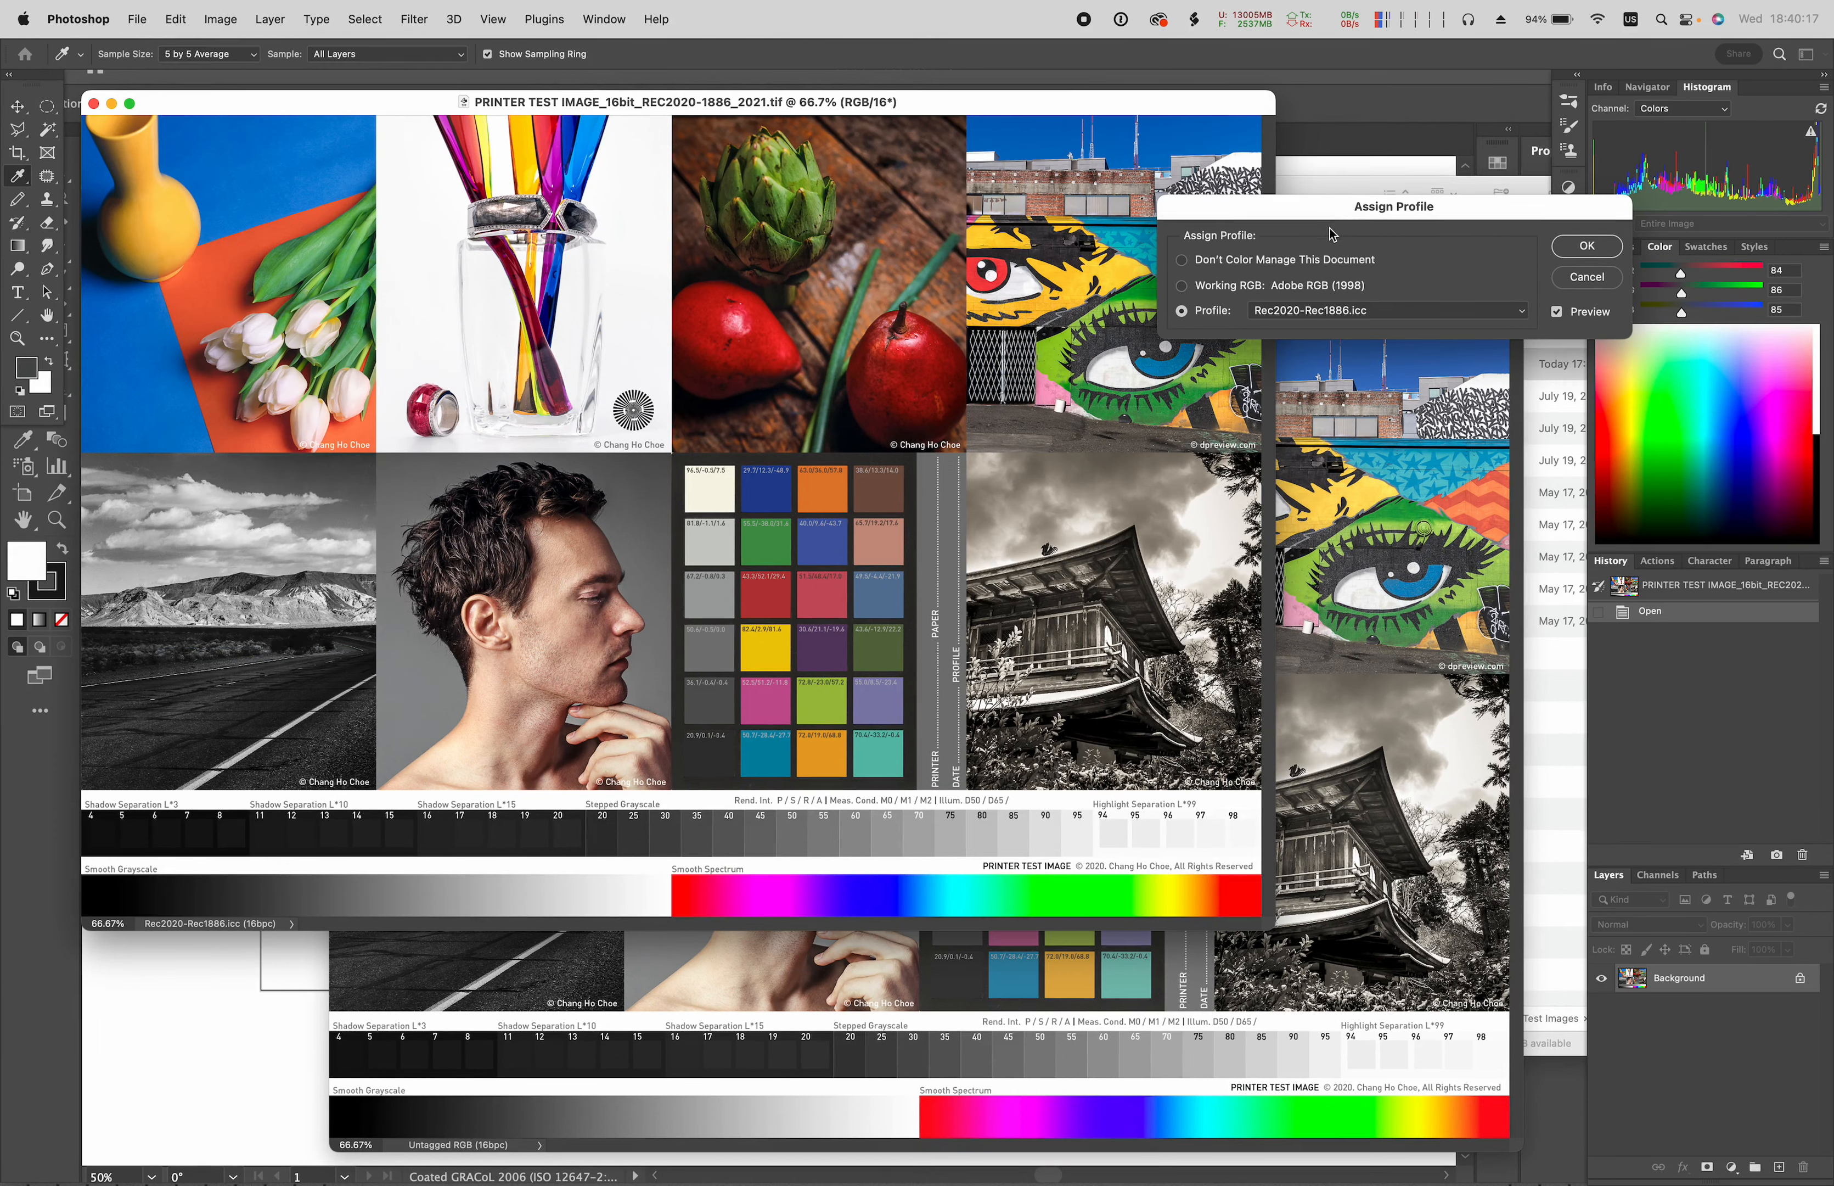
{"action": "left_click", "coordinate": [1187, 263]}
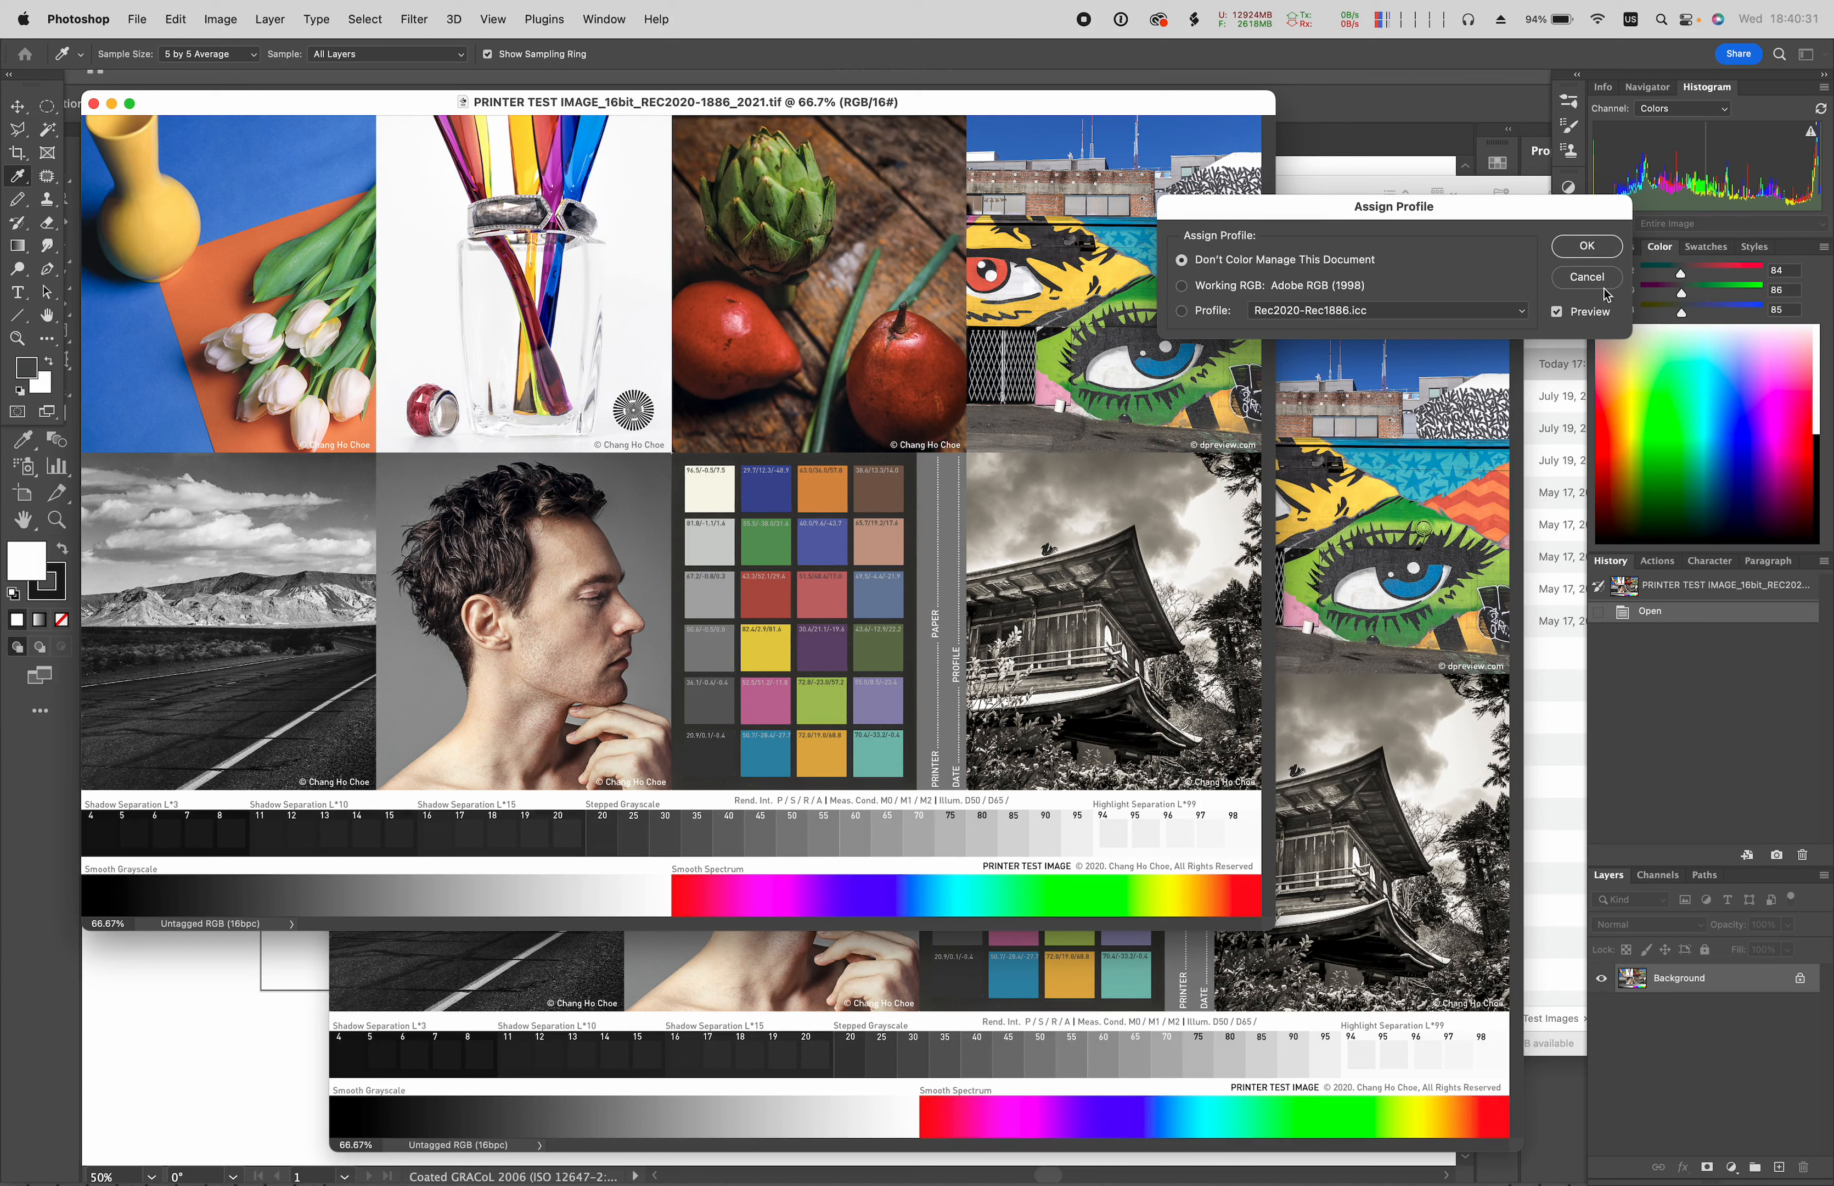
{"action": "left_click", "coordinate": [1587, 276]}
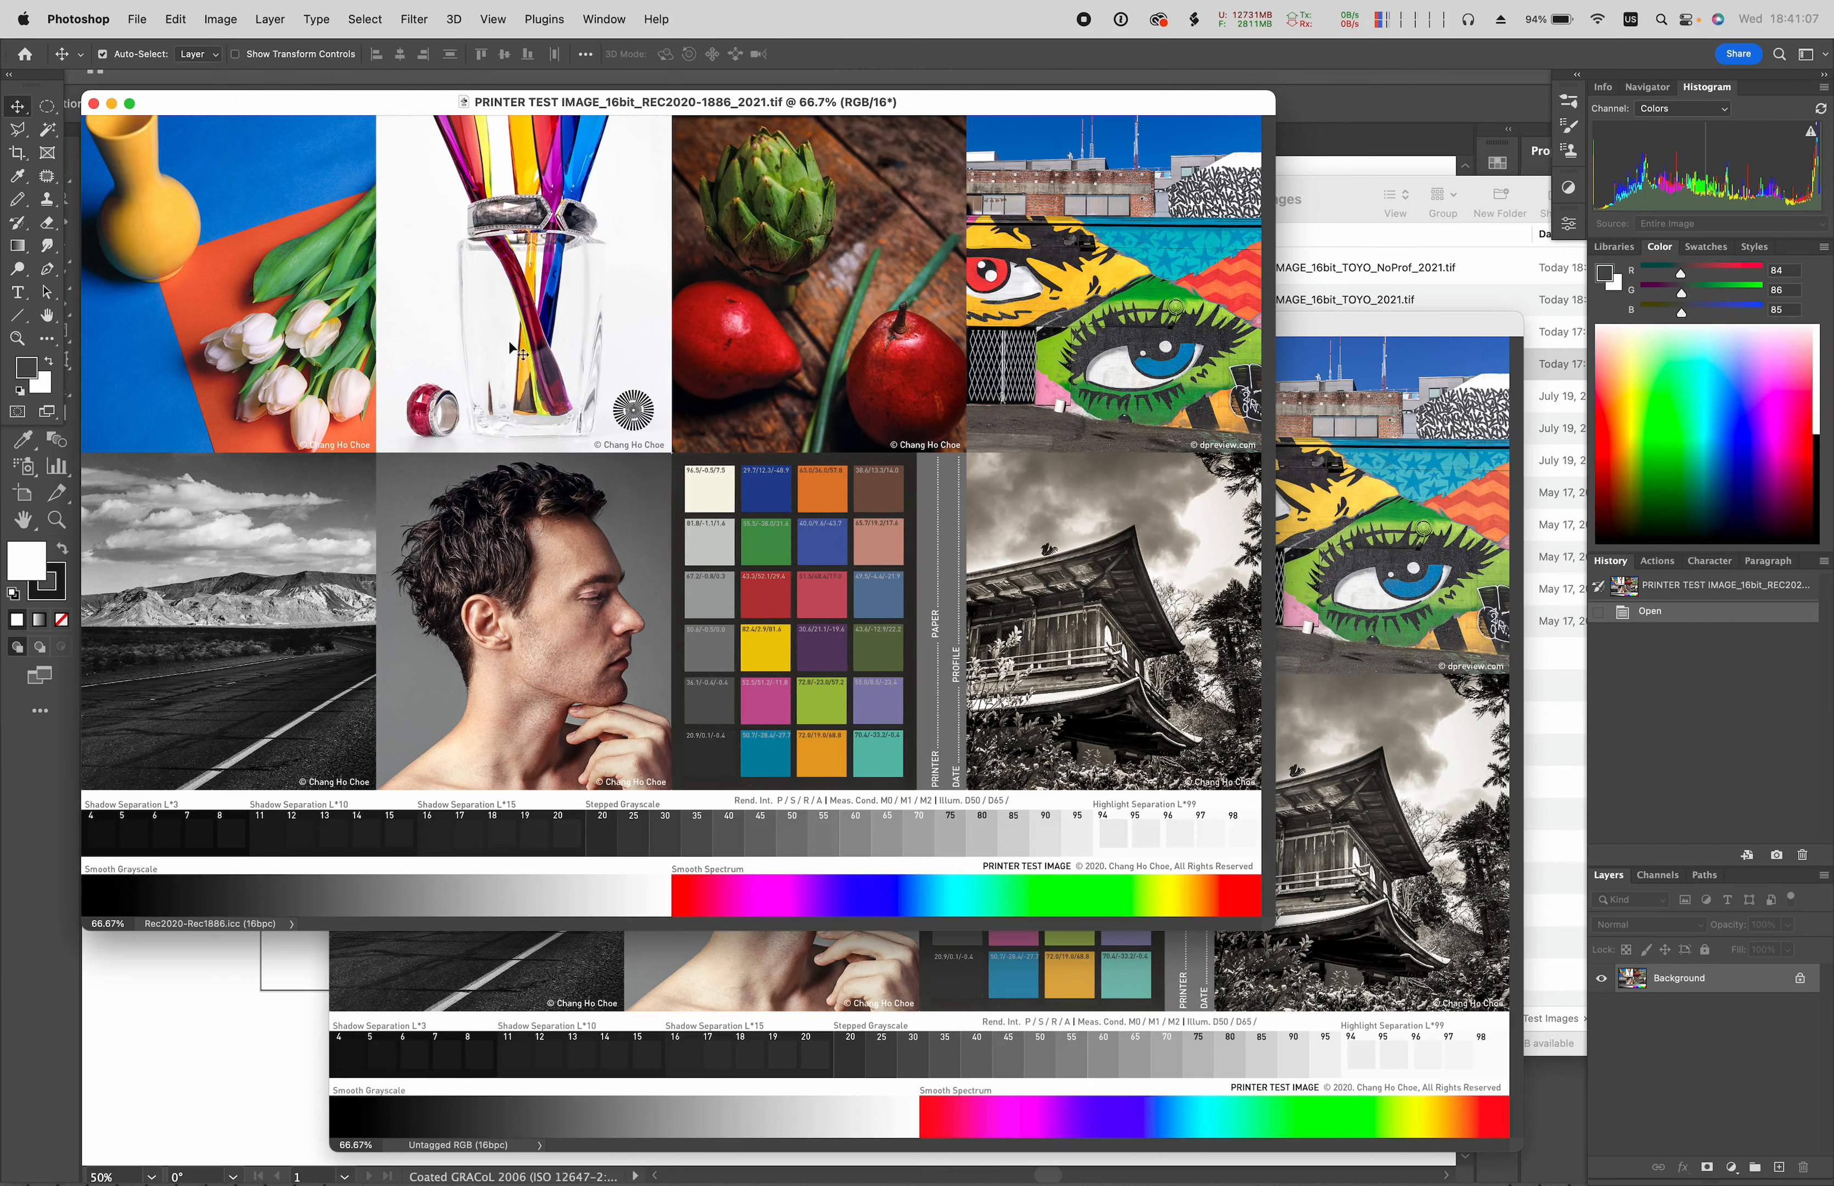
- Alternate between the REC2020 and untagged image windows to examine how the same photos and color patches differ
{"action": "left_click", "coordinate": [17, 177]}
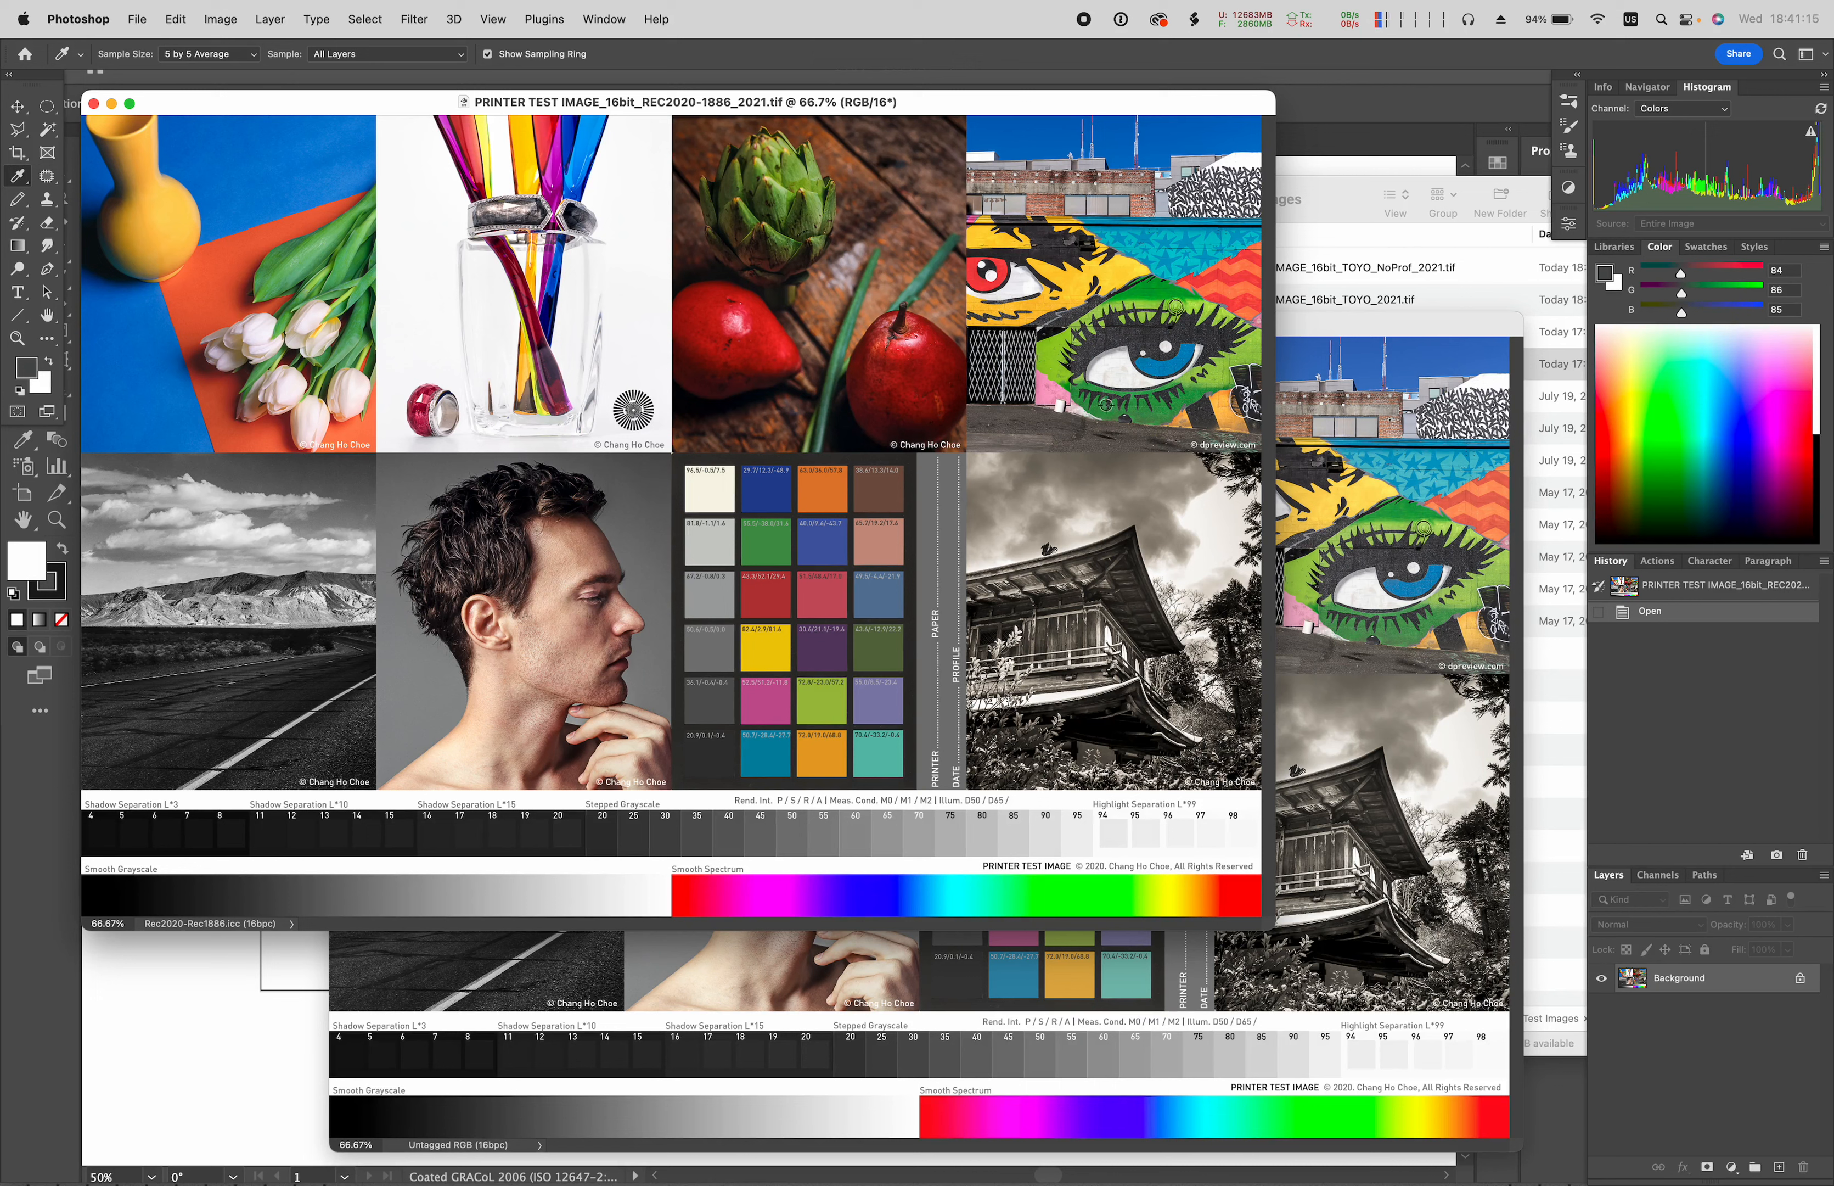
{"action": "left_click", "coordinate": [1461, 337]}
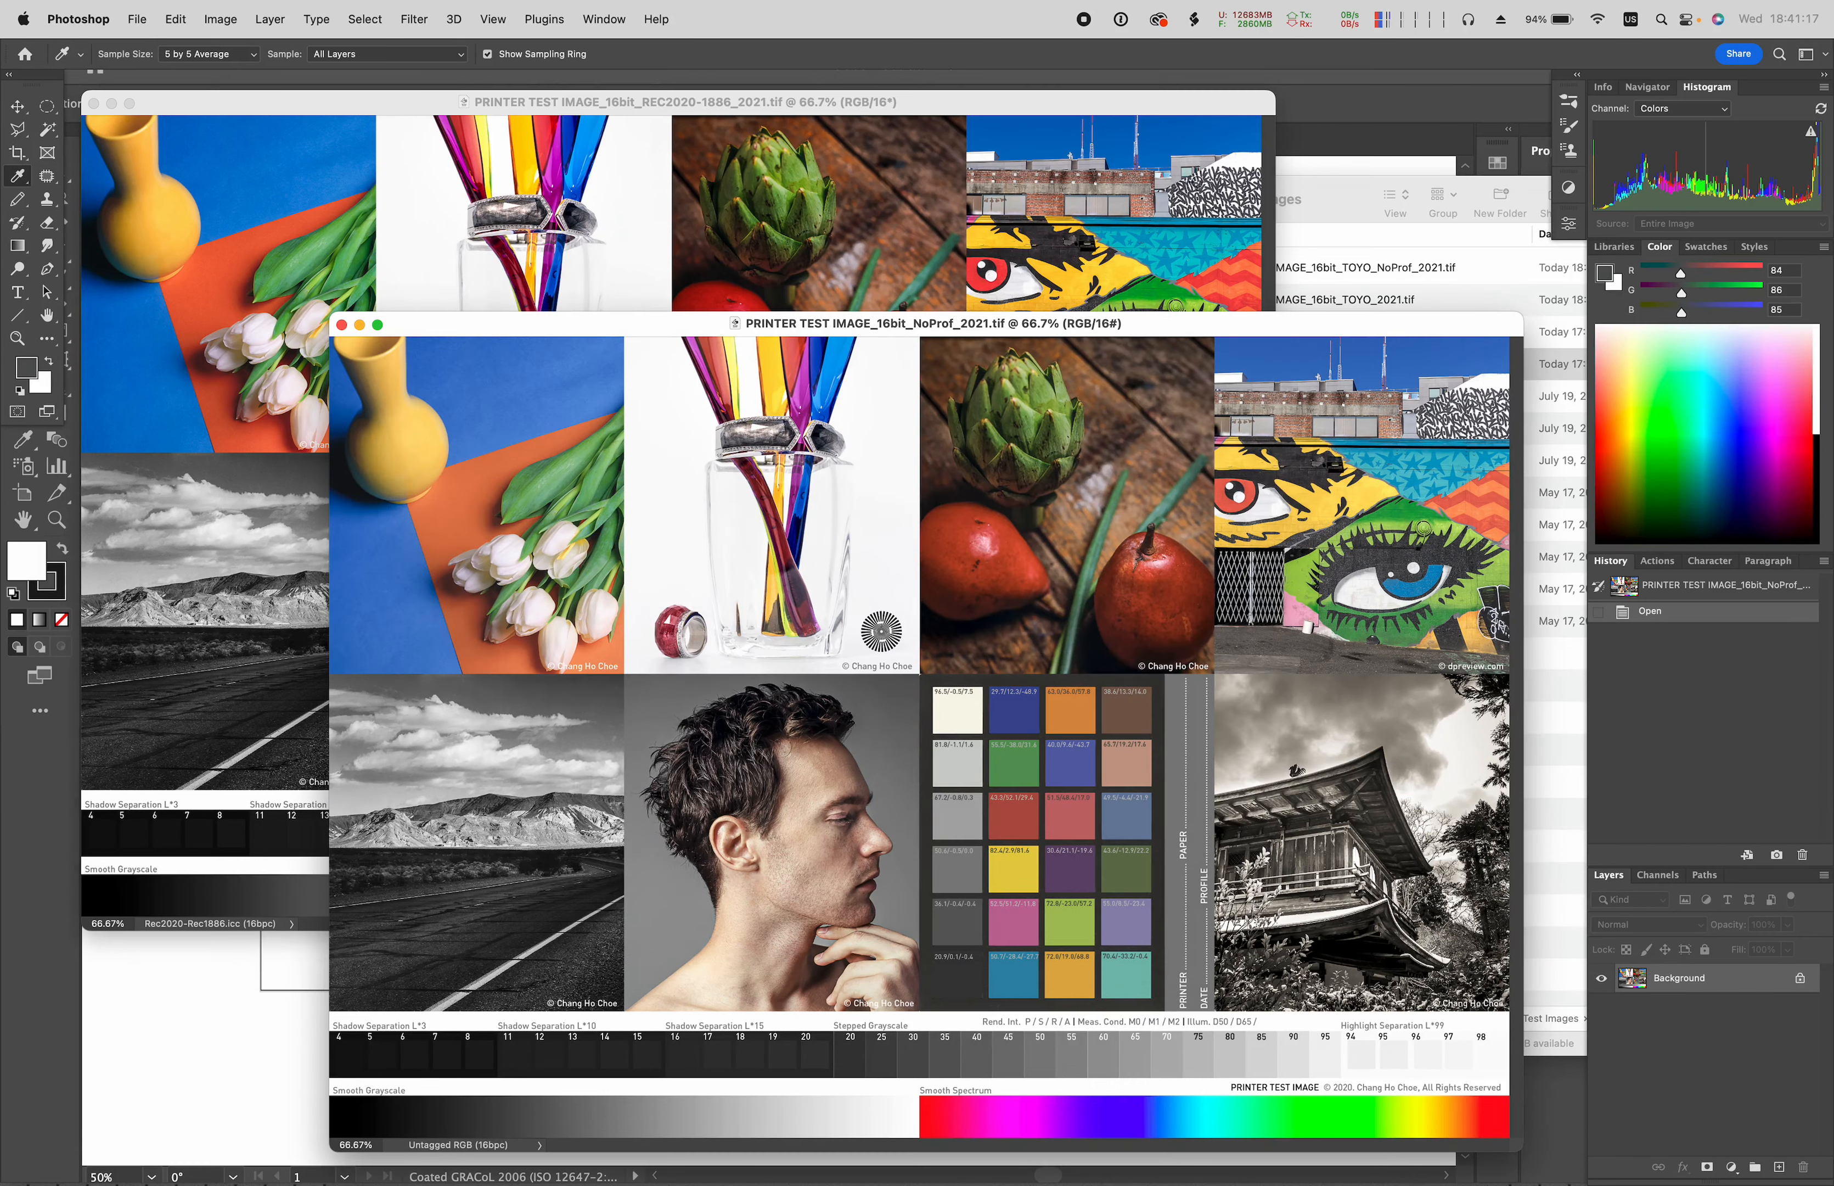
{"action": "left_click", "coordinate": [1163, 112]}
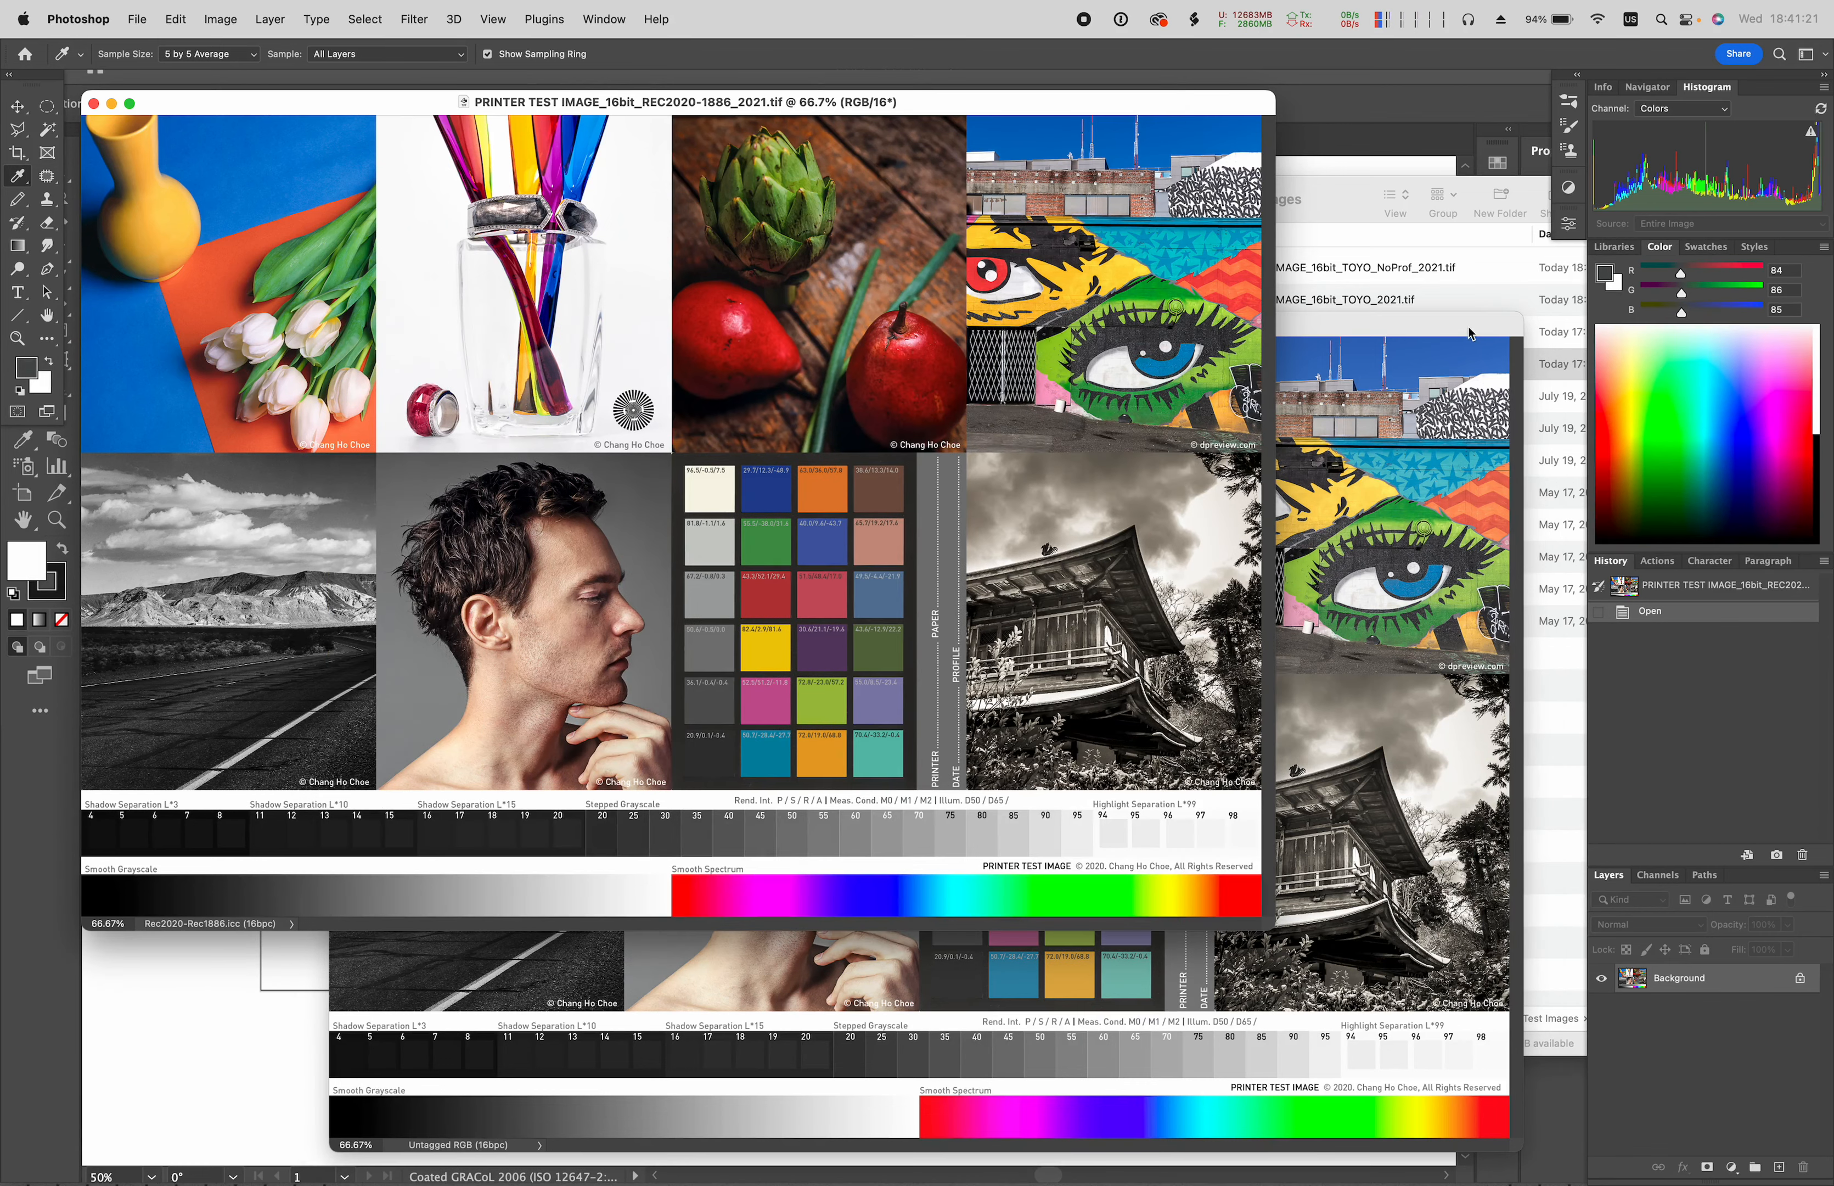
{"action": "left_click", "coordinate": [1331, 327]}
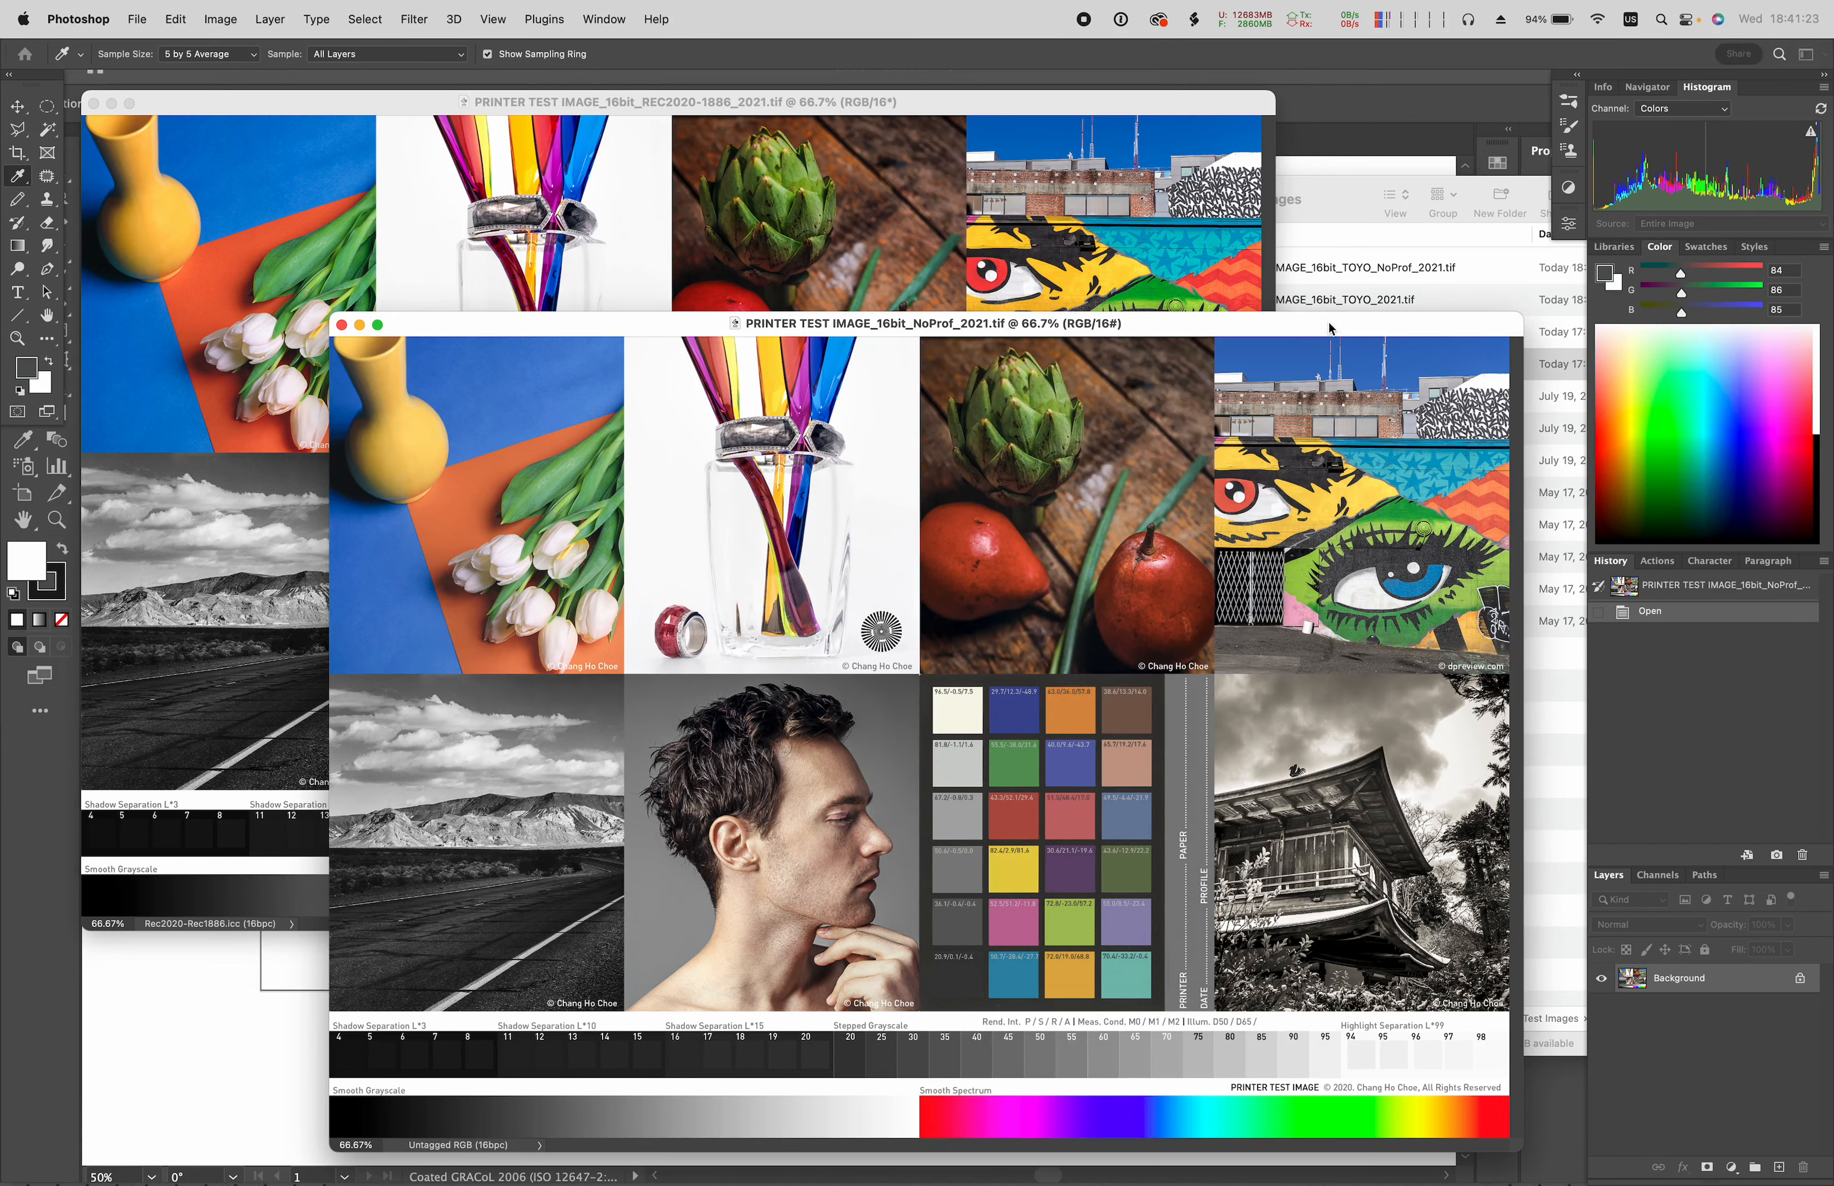
{"action": "left_click", "coordinate": [1091, 108]}
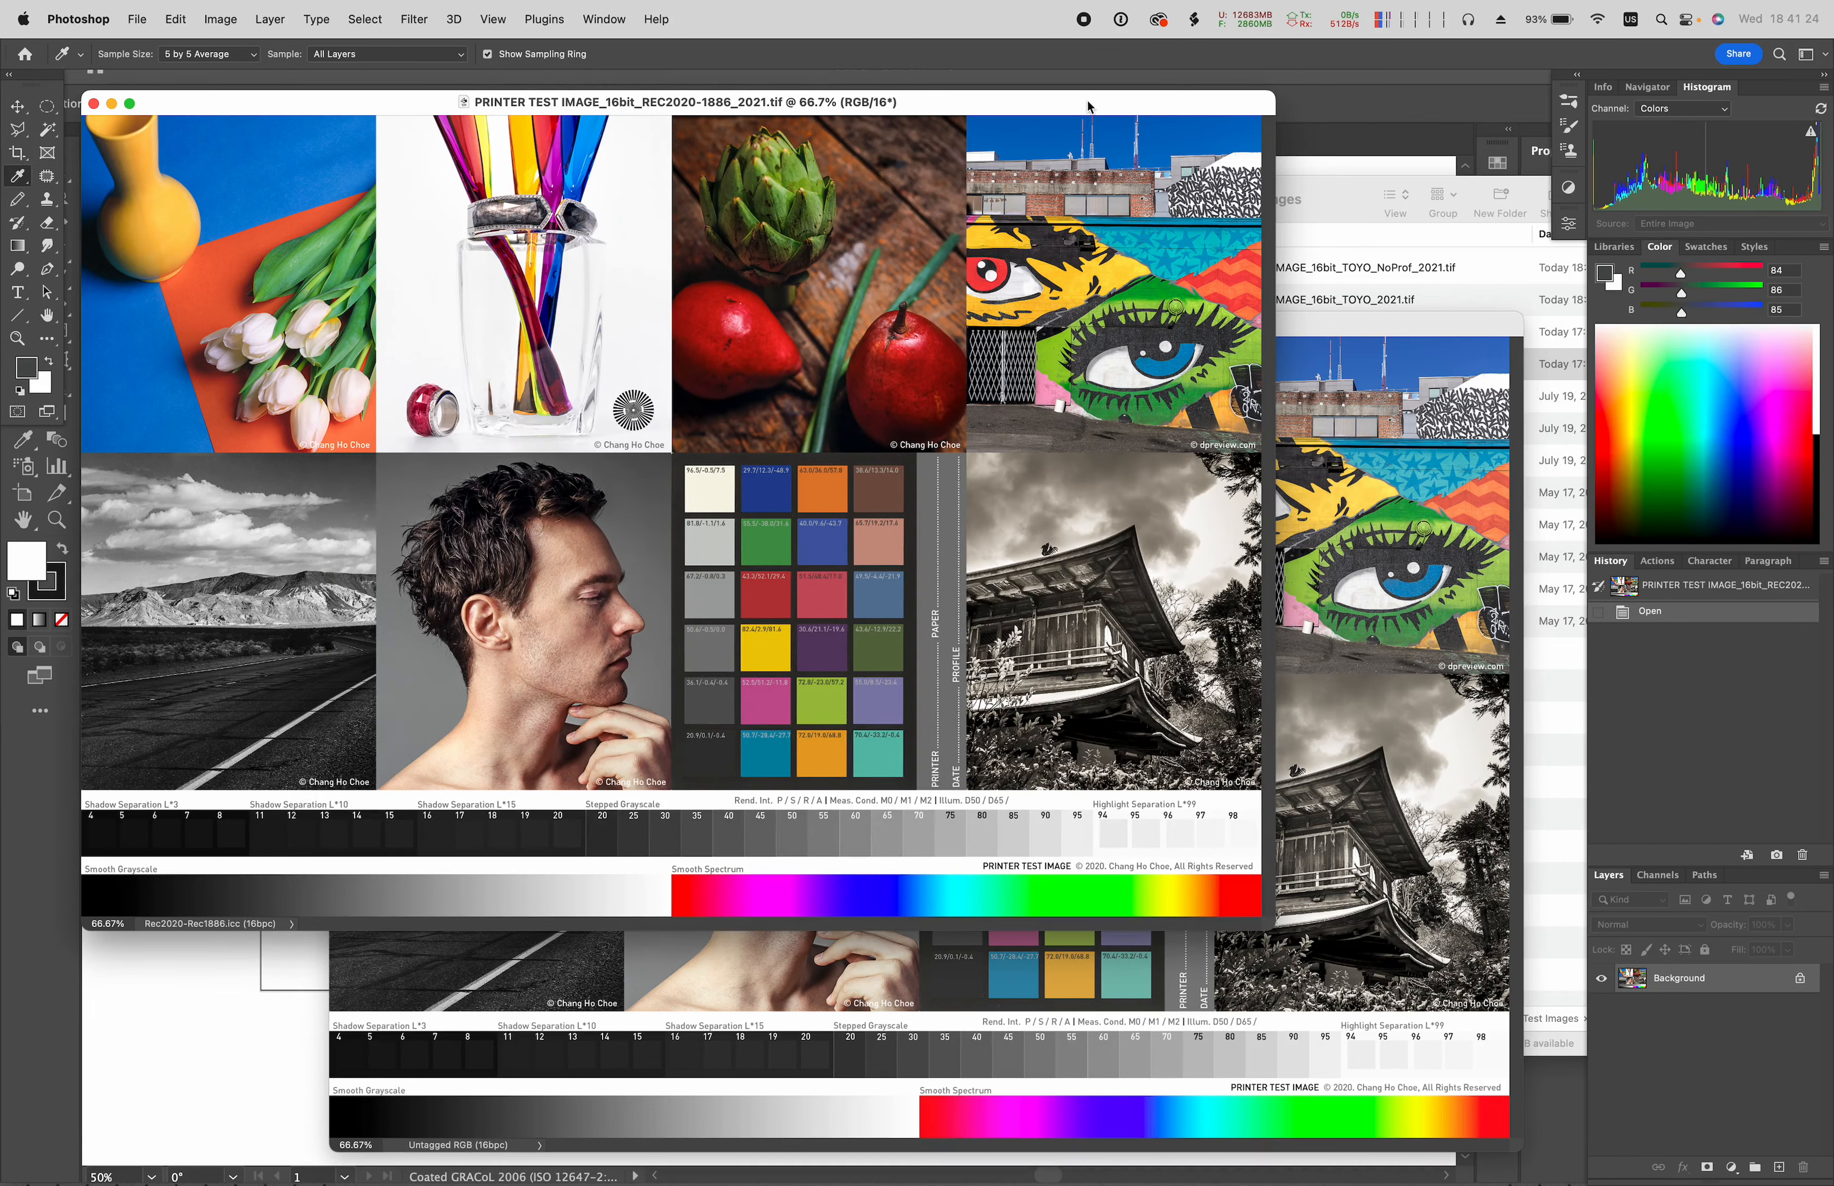
{"action": "left_click", "coordinate": [1426, 334]}
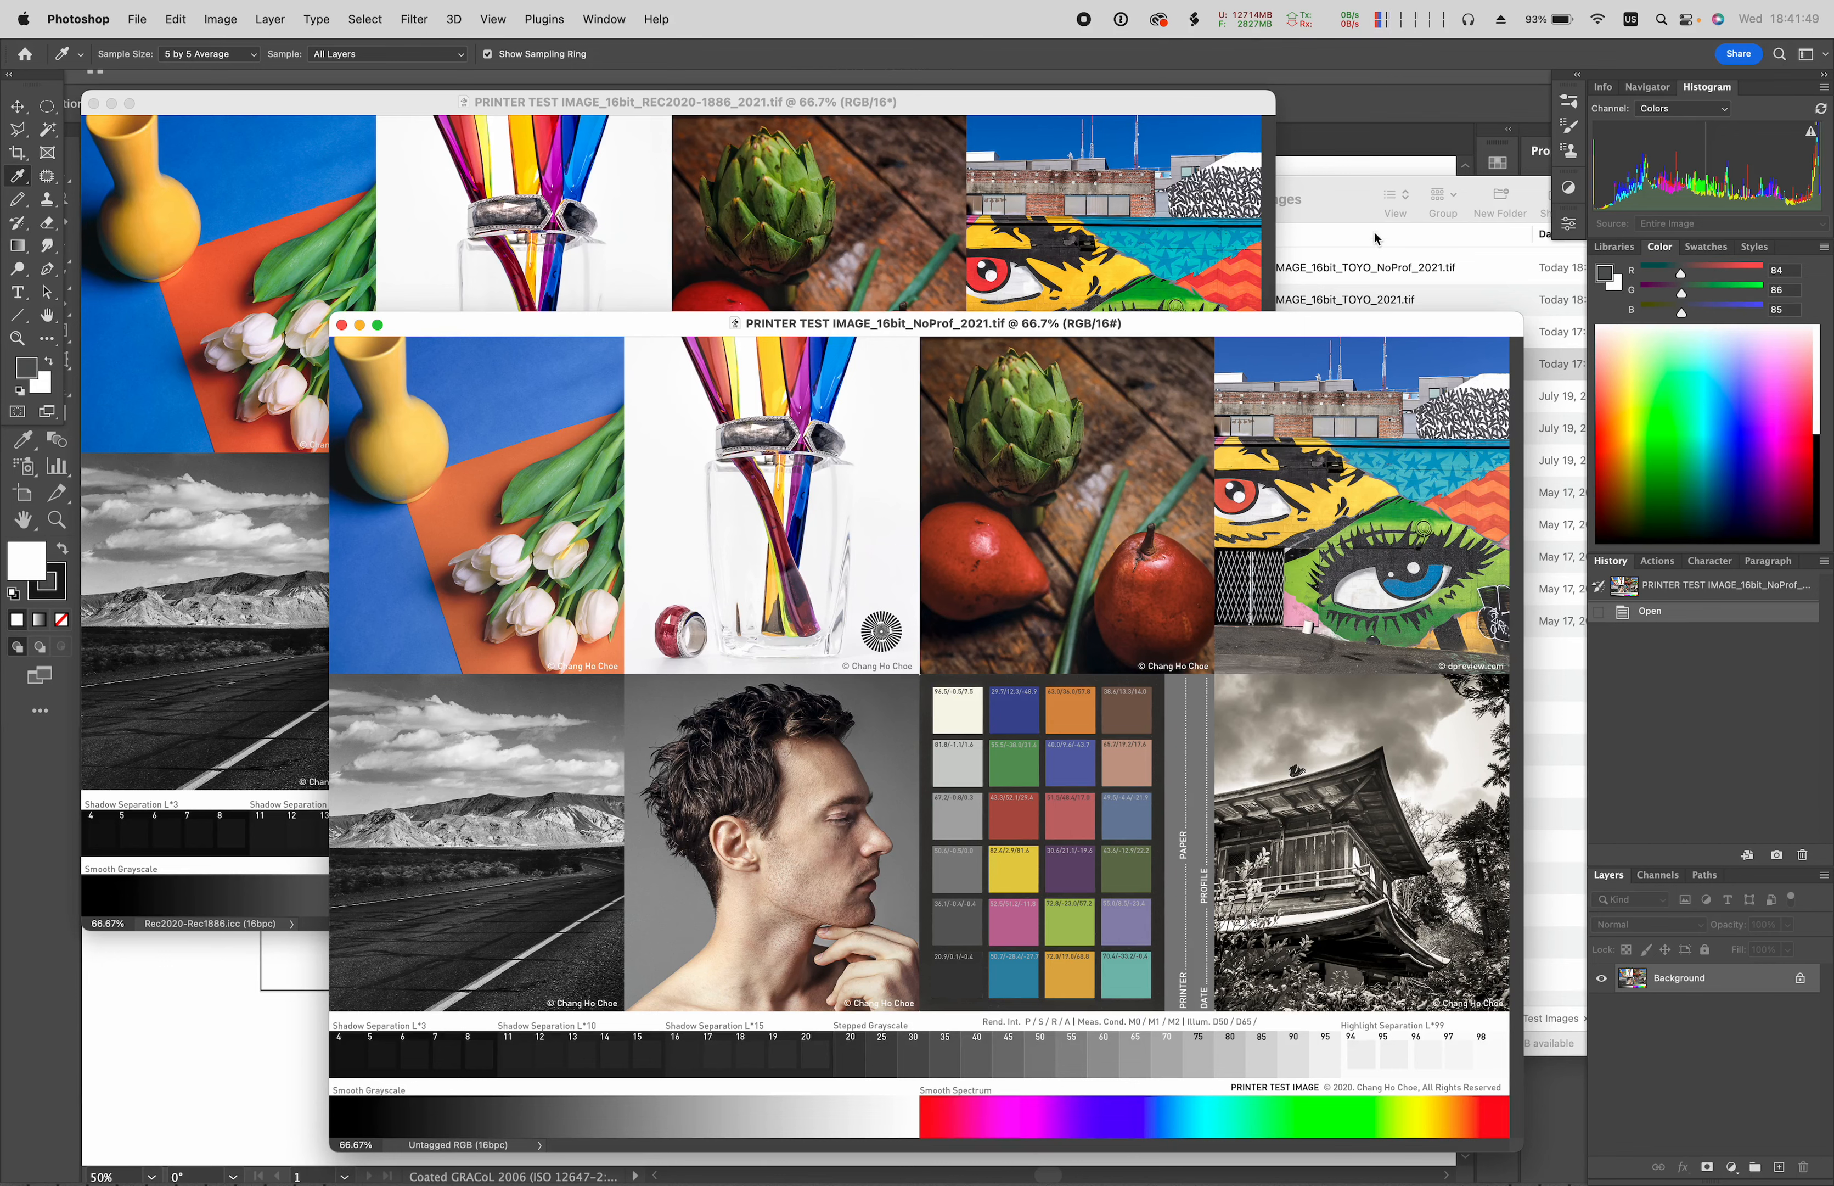
{"action": "left_click", "coordinate": [1122, 101]}
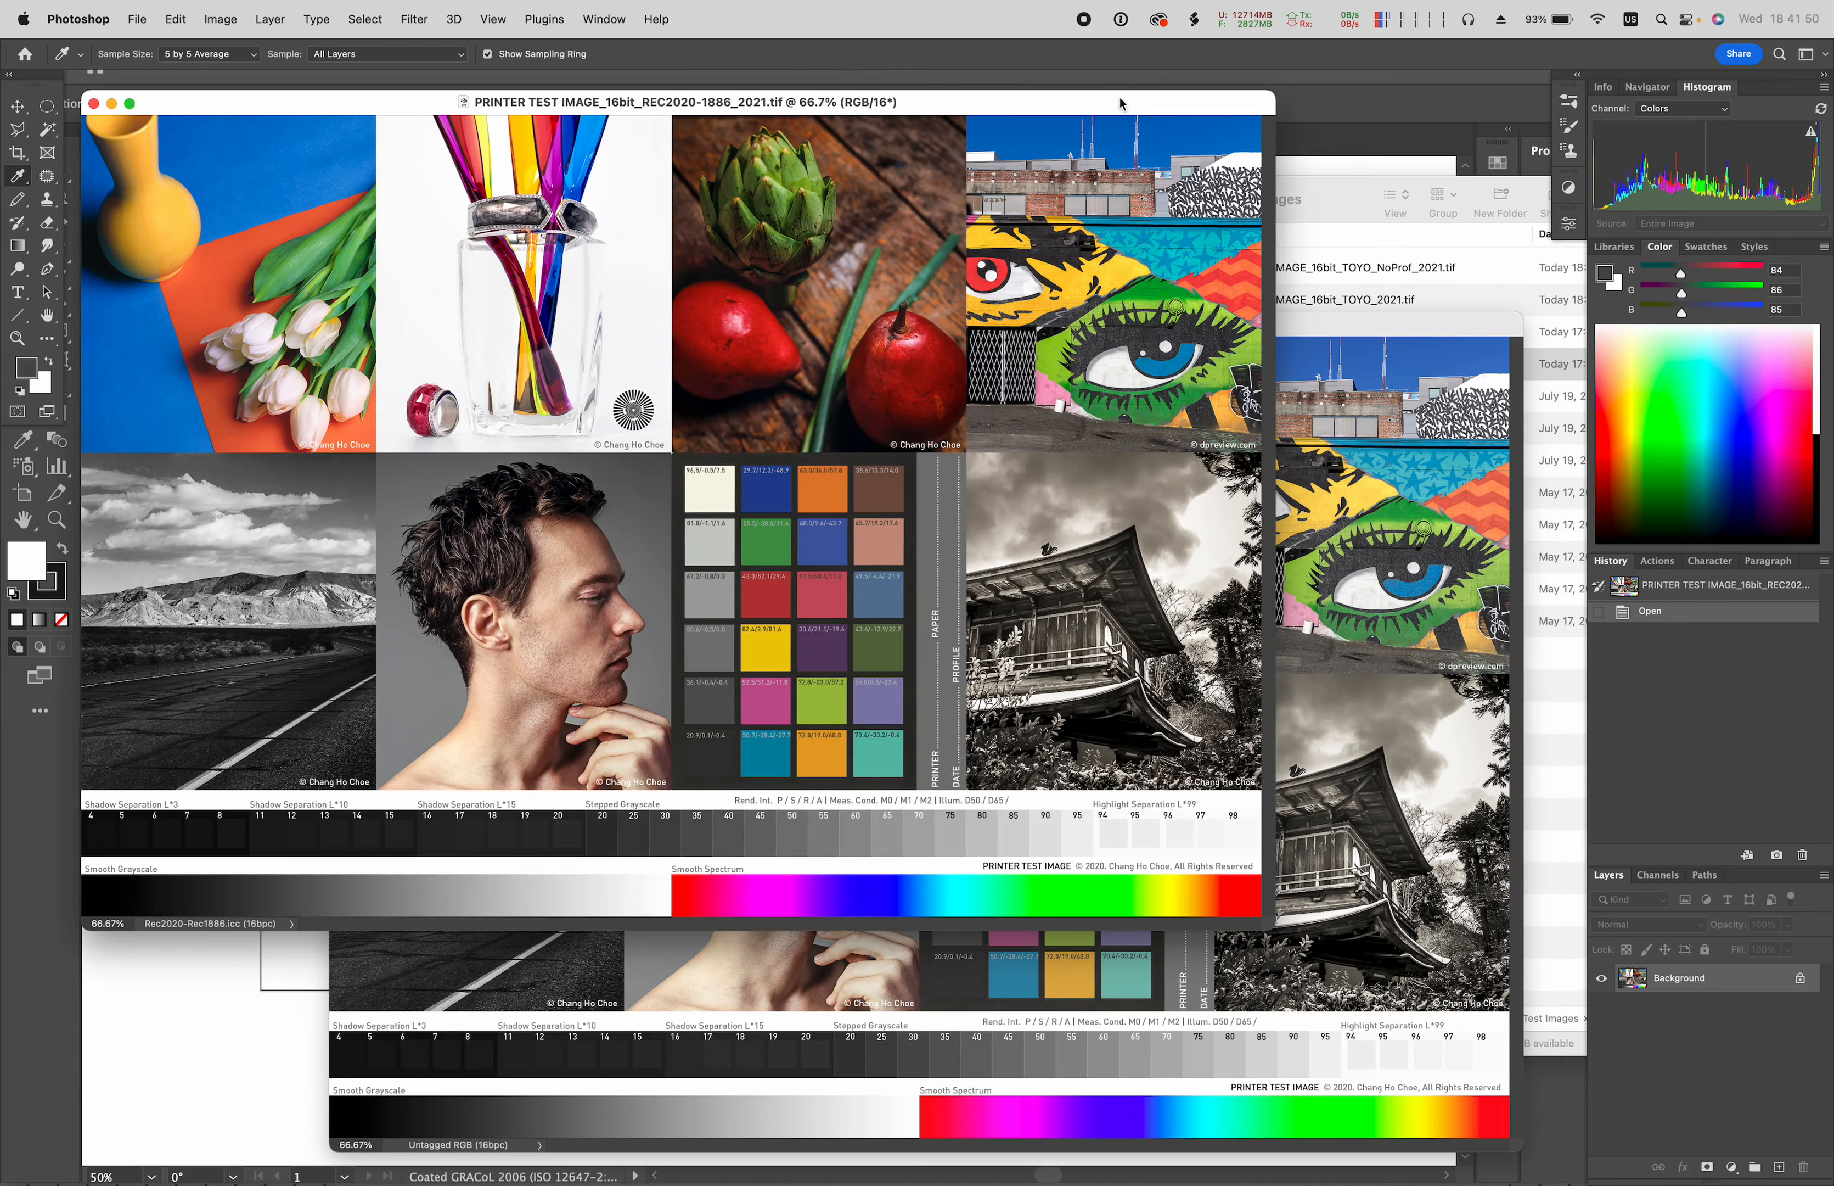
{"action": "left_click", "coordinate": [1361, 322]}
{"action": "left_click", "coordinate": [1204, 109]}
{"action": "left_click", "coordinate": [1314, 323]}
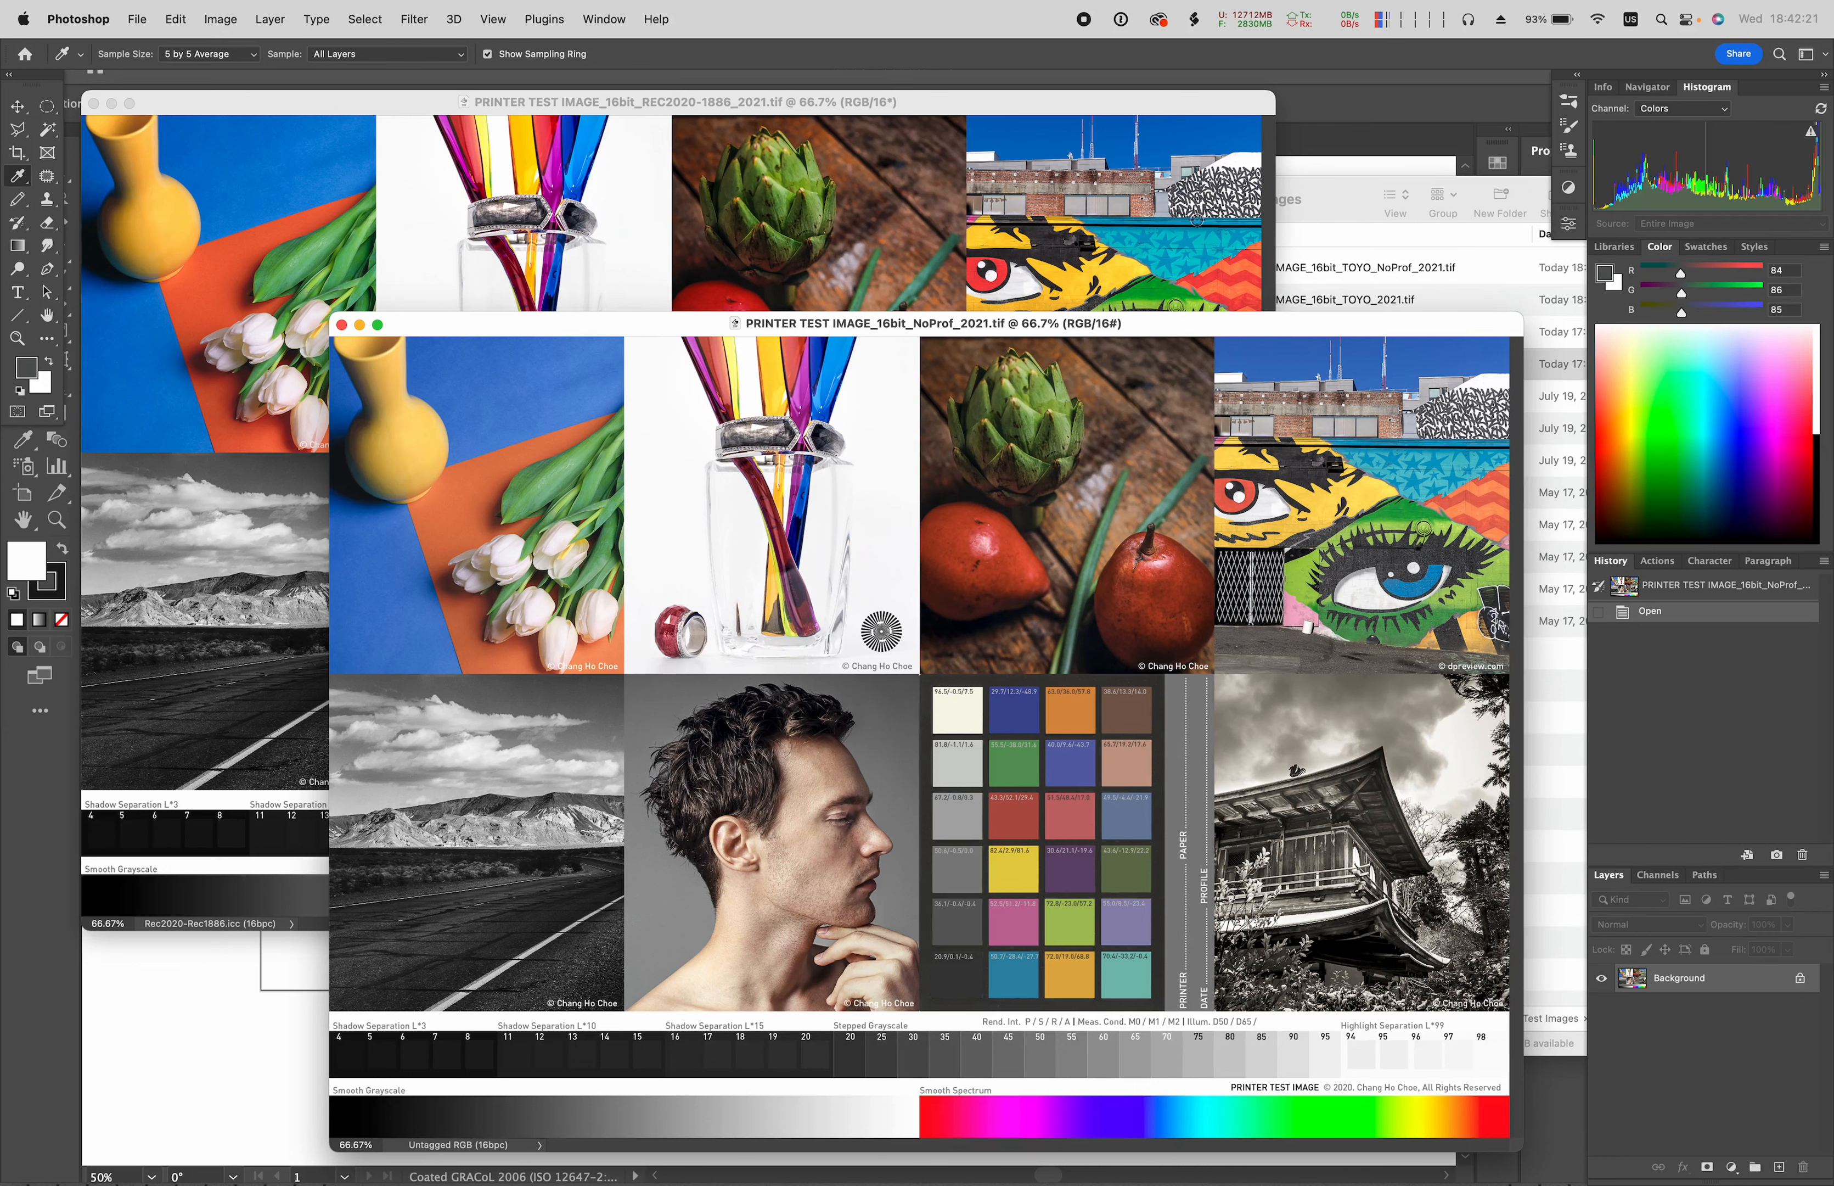
{"action": "left_click", "coordinate": [1152, 116]}
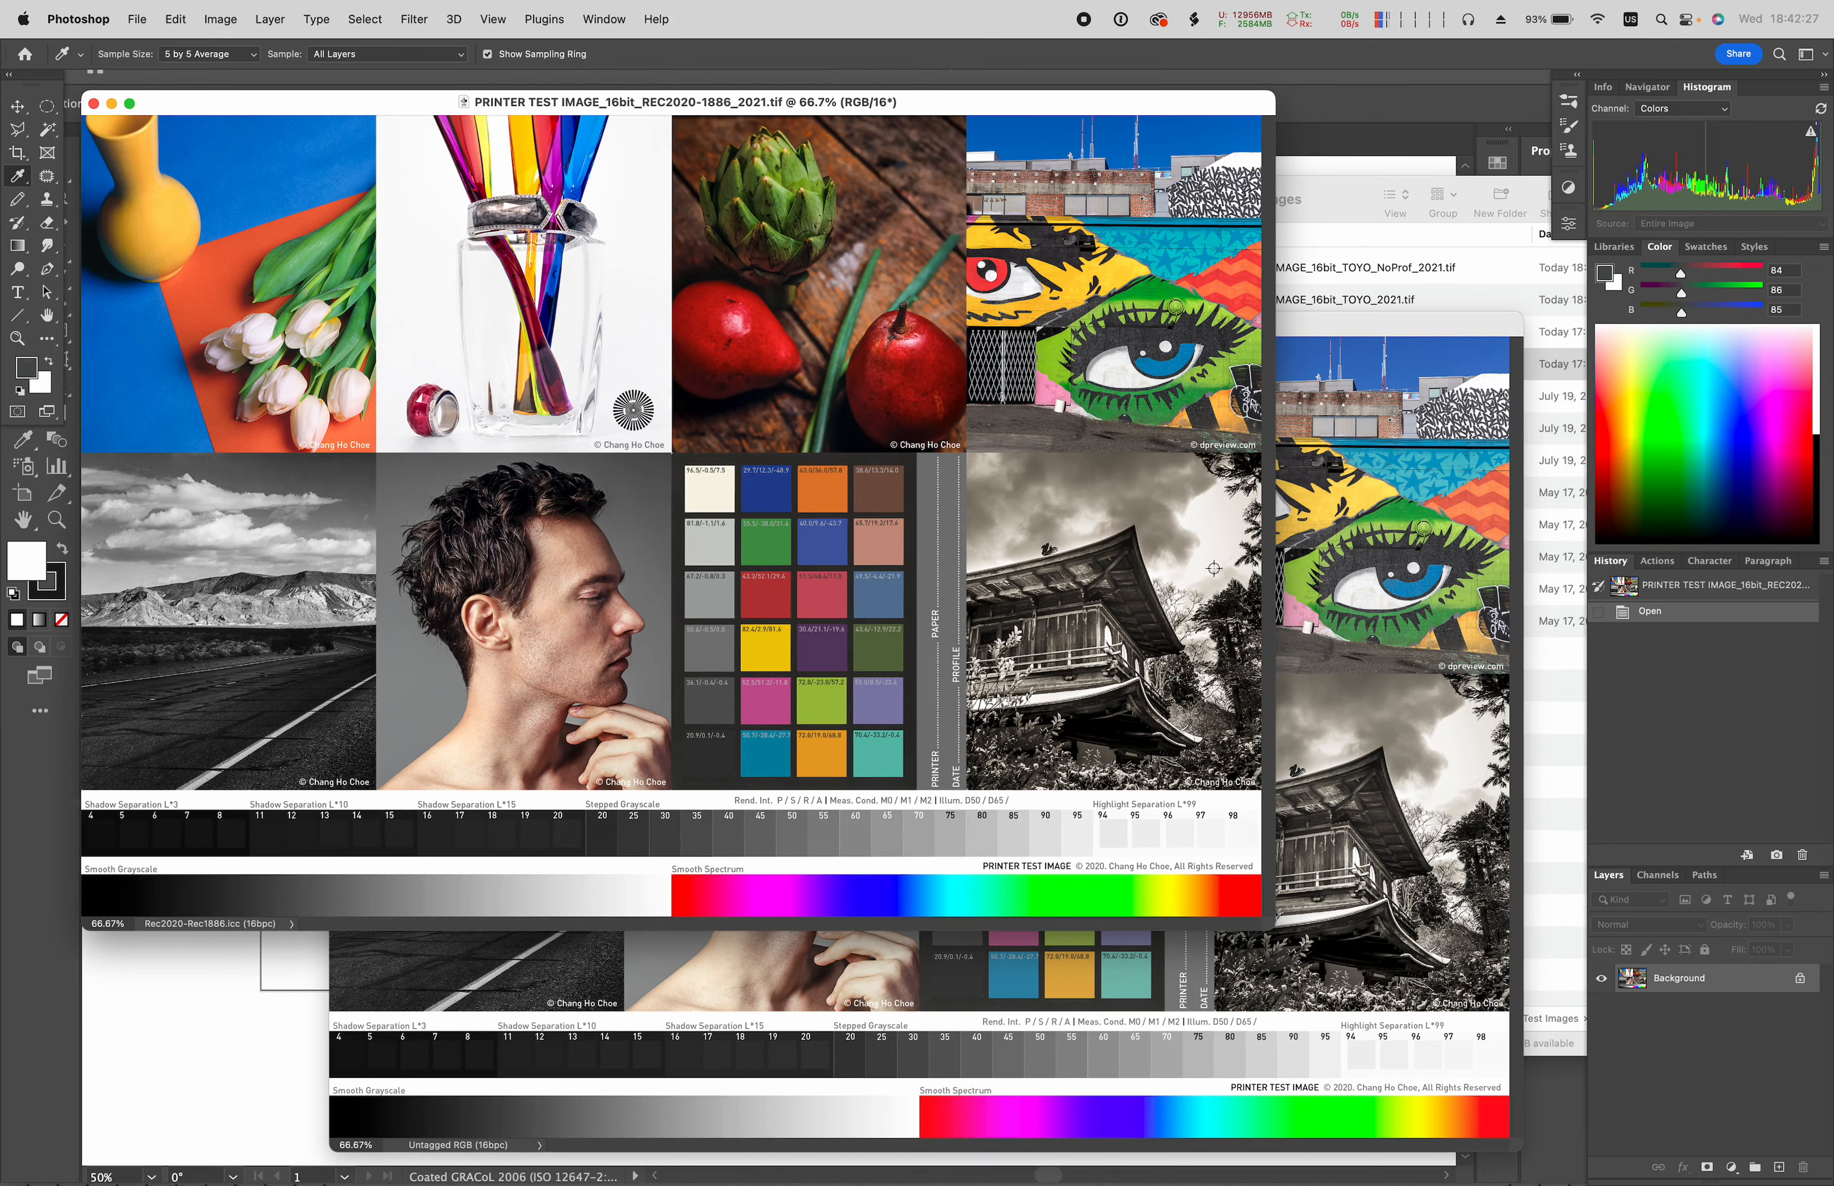
- Shift the untagged image window slightly up and to the right, and compare it with the REC2020 image again
{"action": "left_click_drag", "start_coordinate": [1337, 322], "coordinate": [1337, 300]}
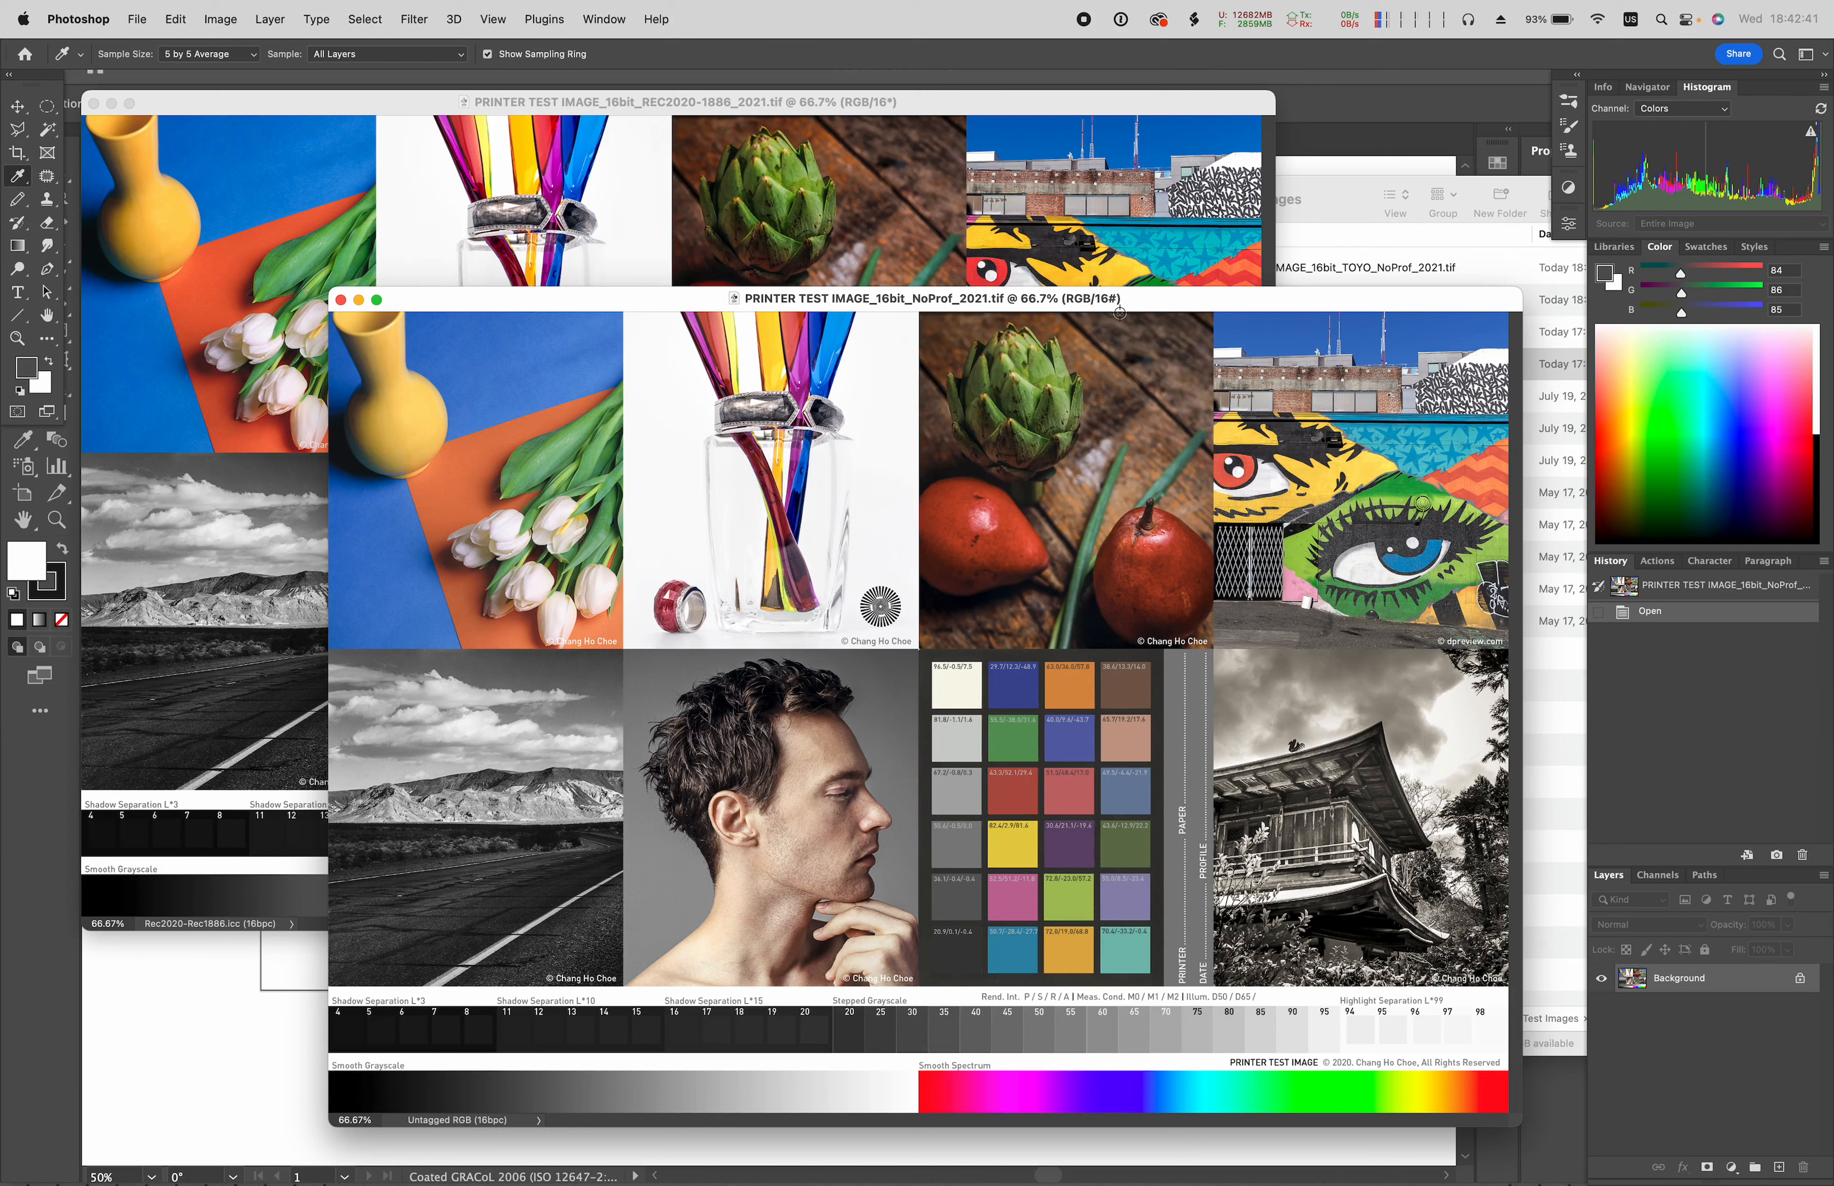
{"action": "left_click_drag", "start_coordinate": [1163, 312], "coordinate": [1198, 322]}
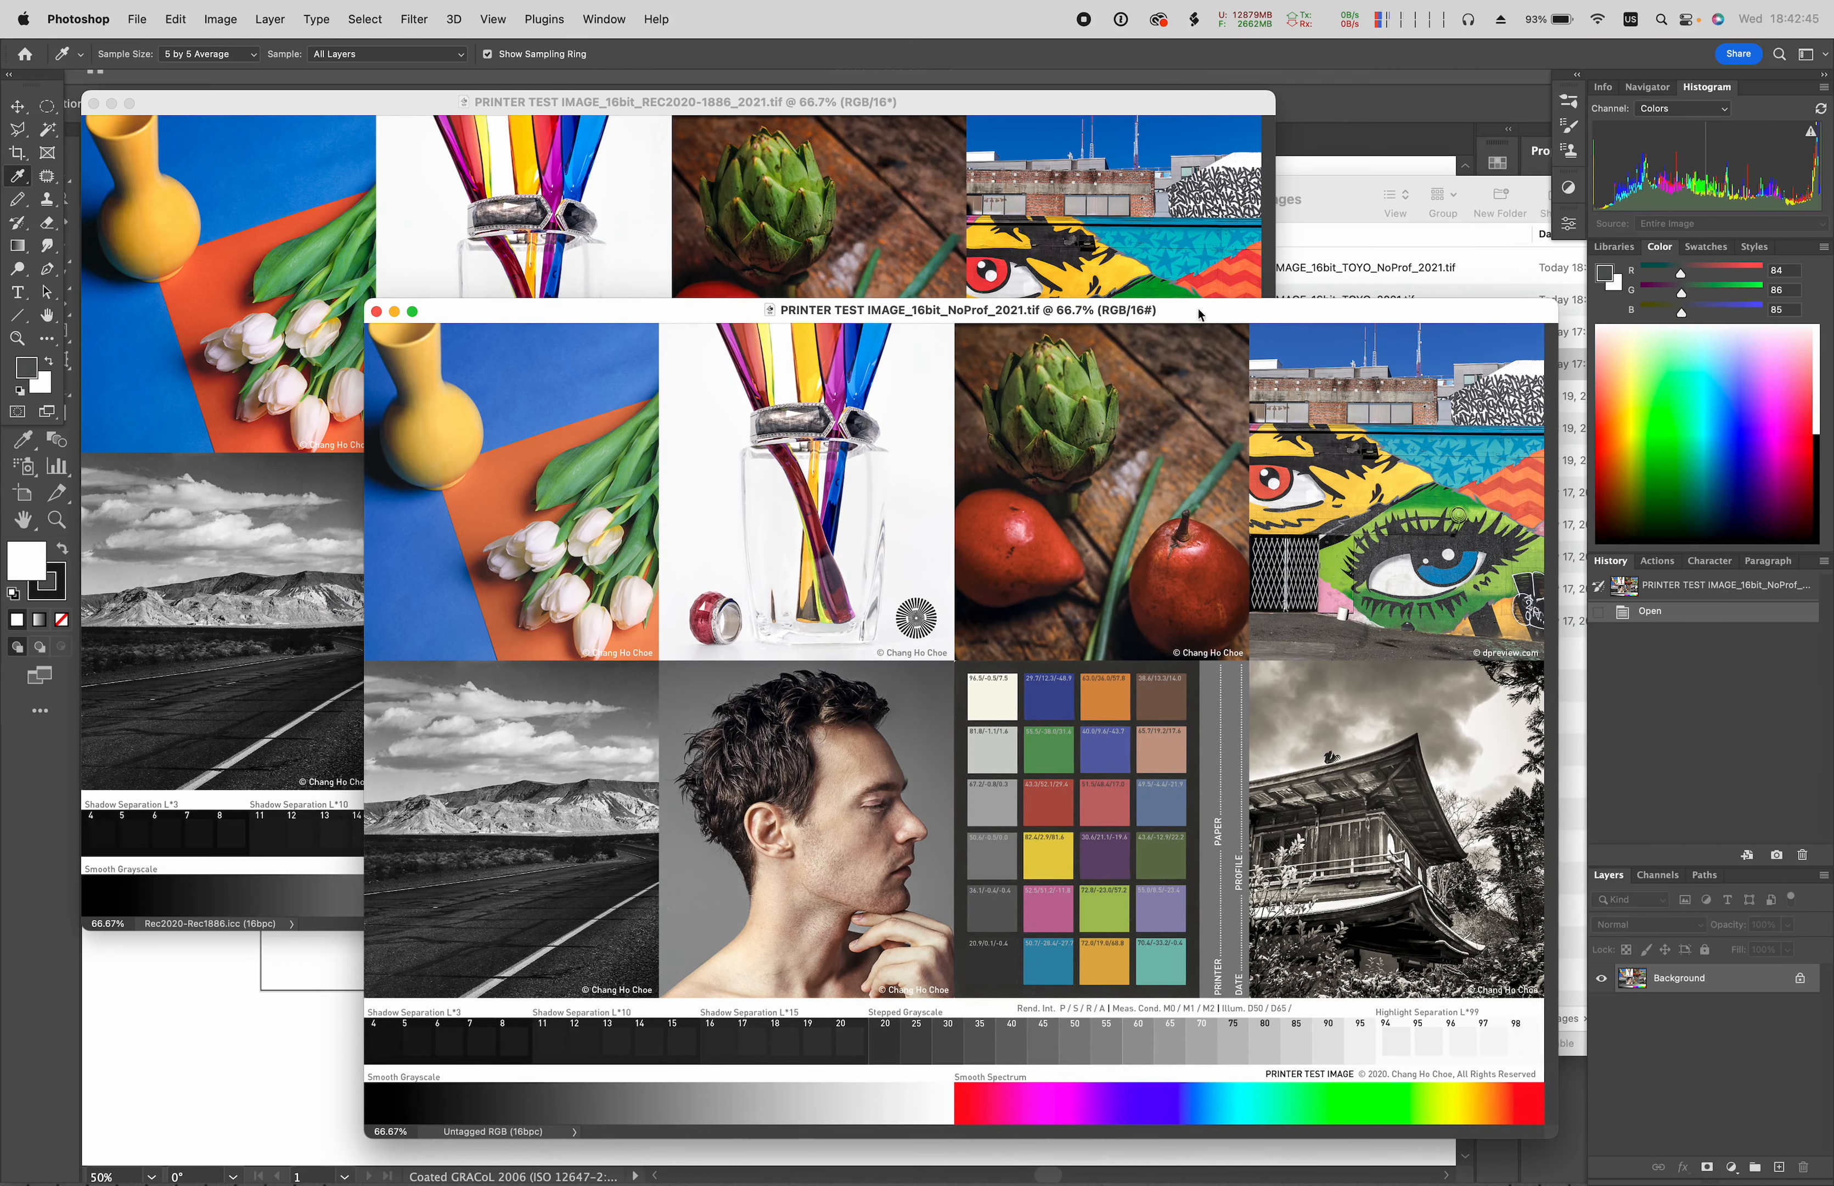
{"action": "left_click", "coordinate": [1029, 106]}
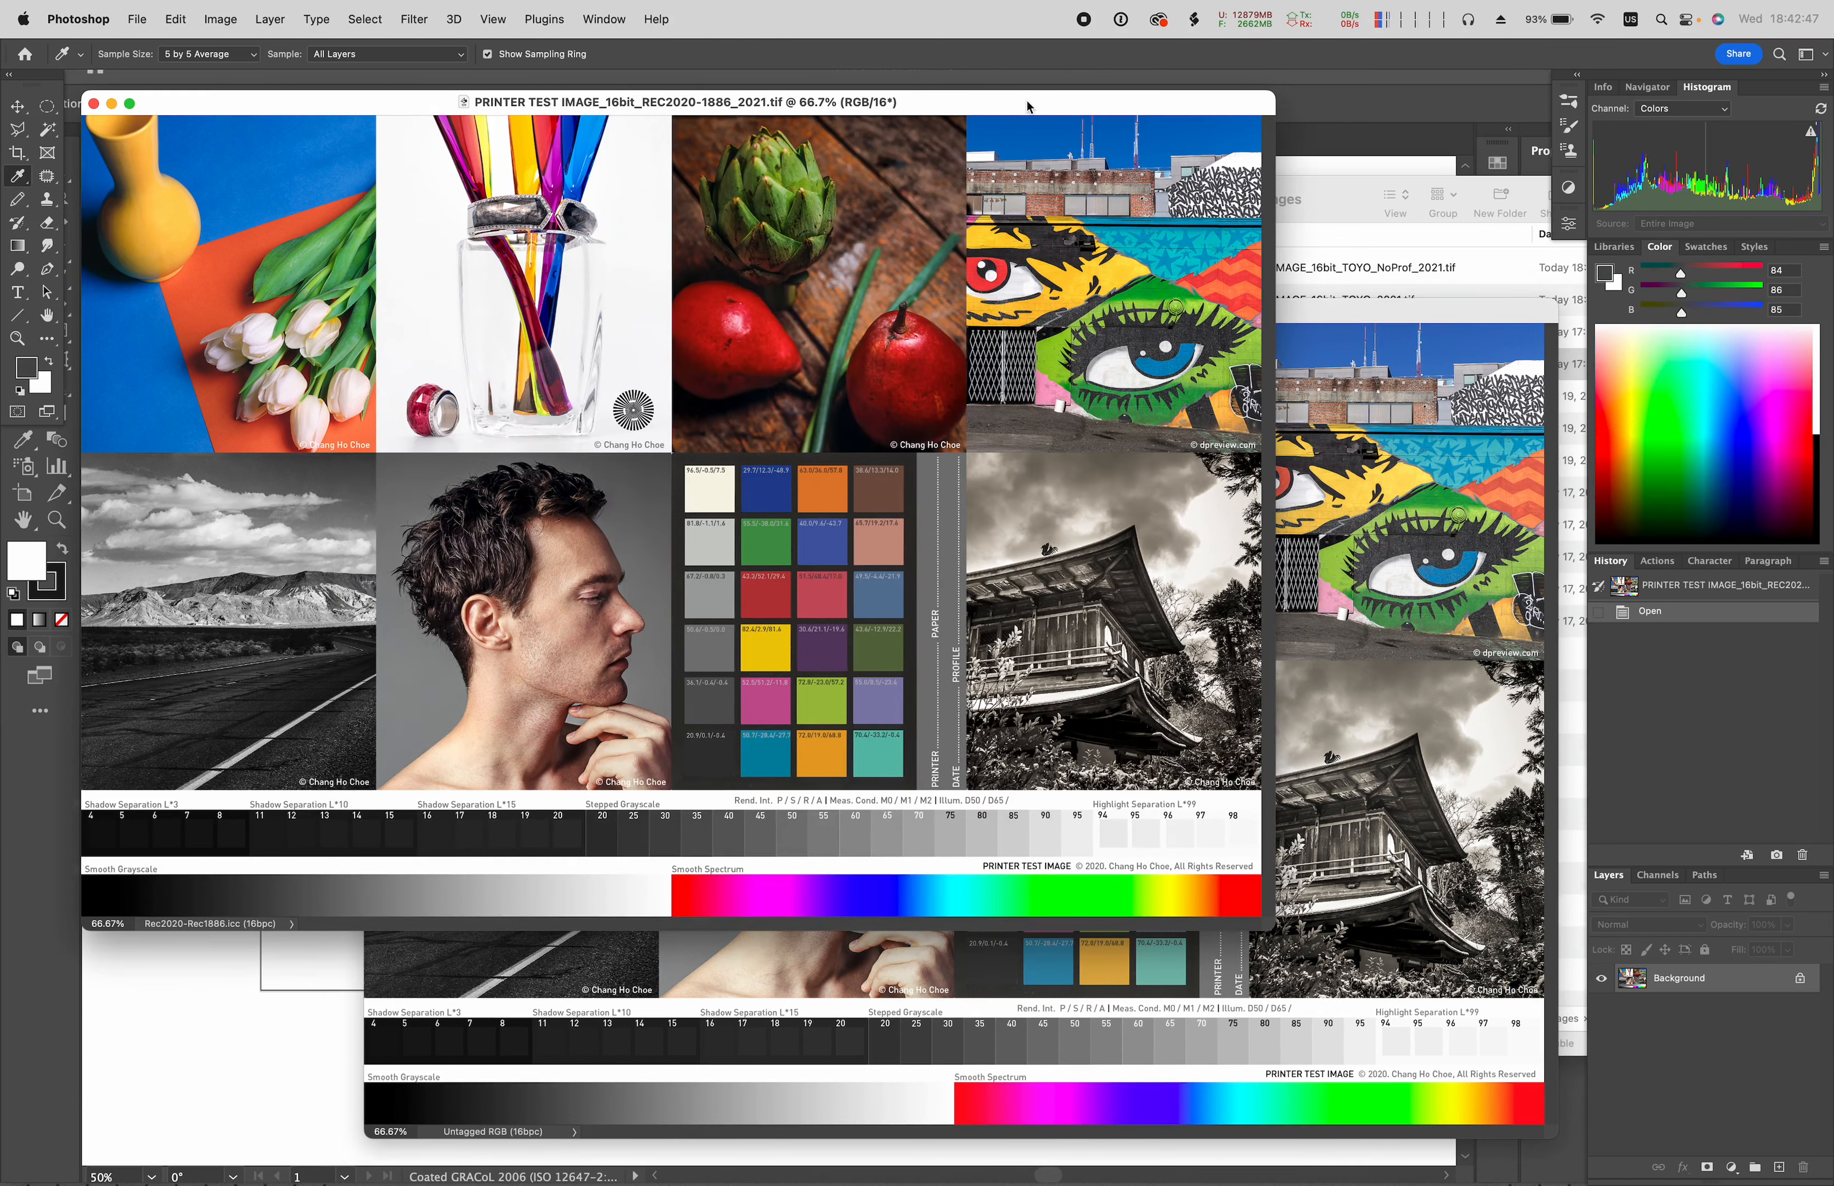
{"action": "left_click", "coordinate": [1329, 314]}
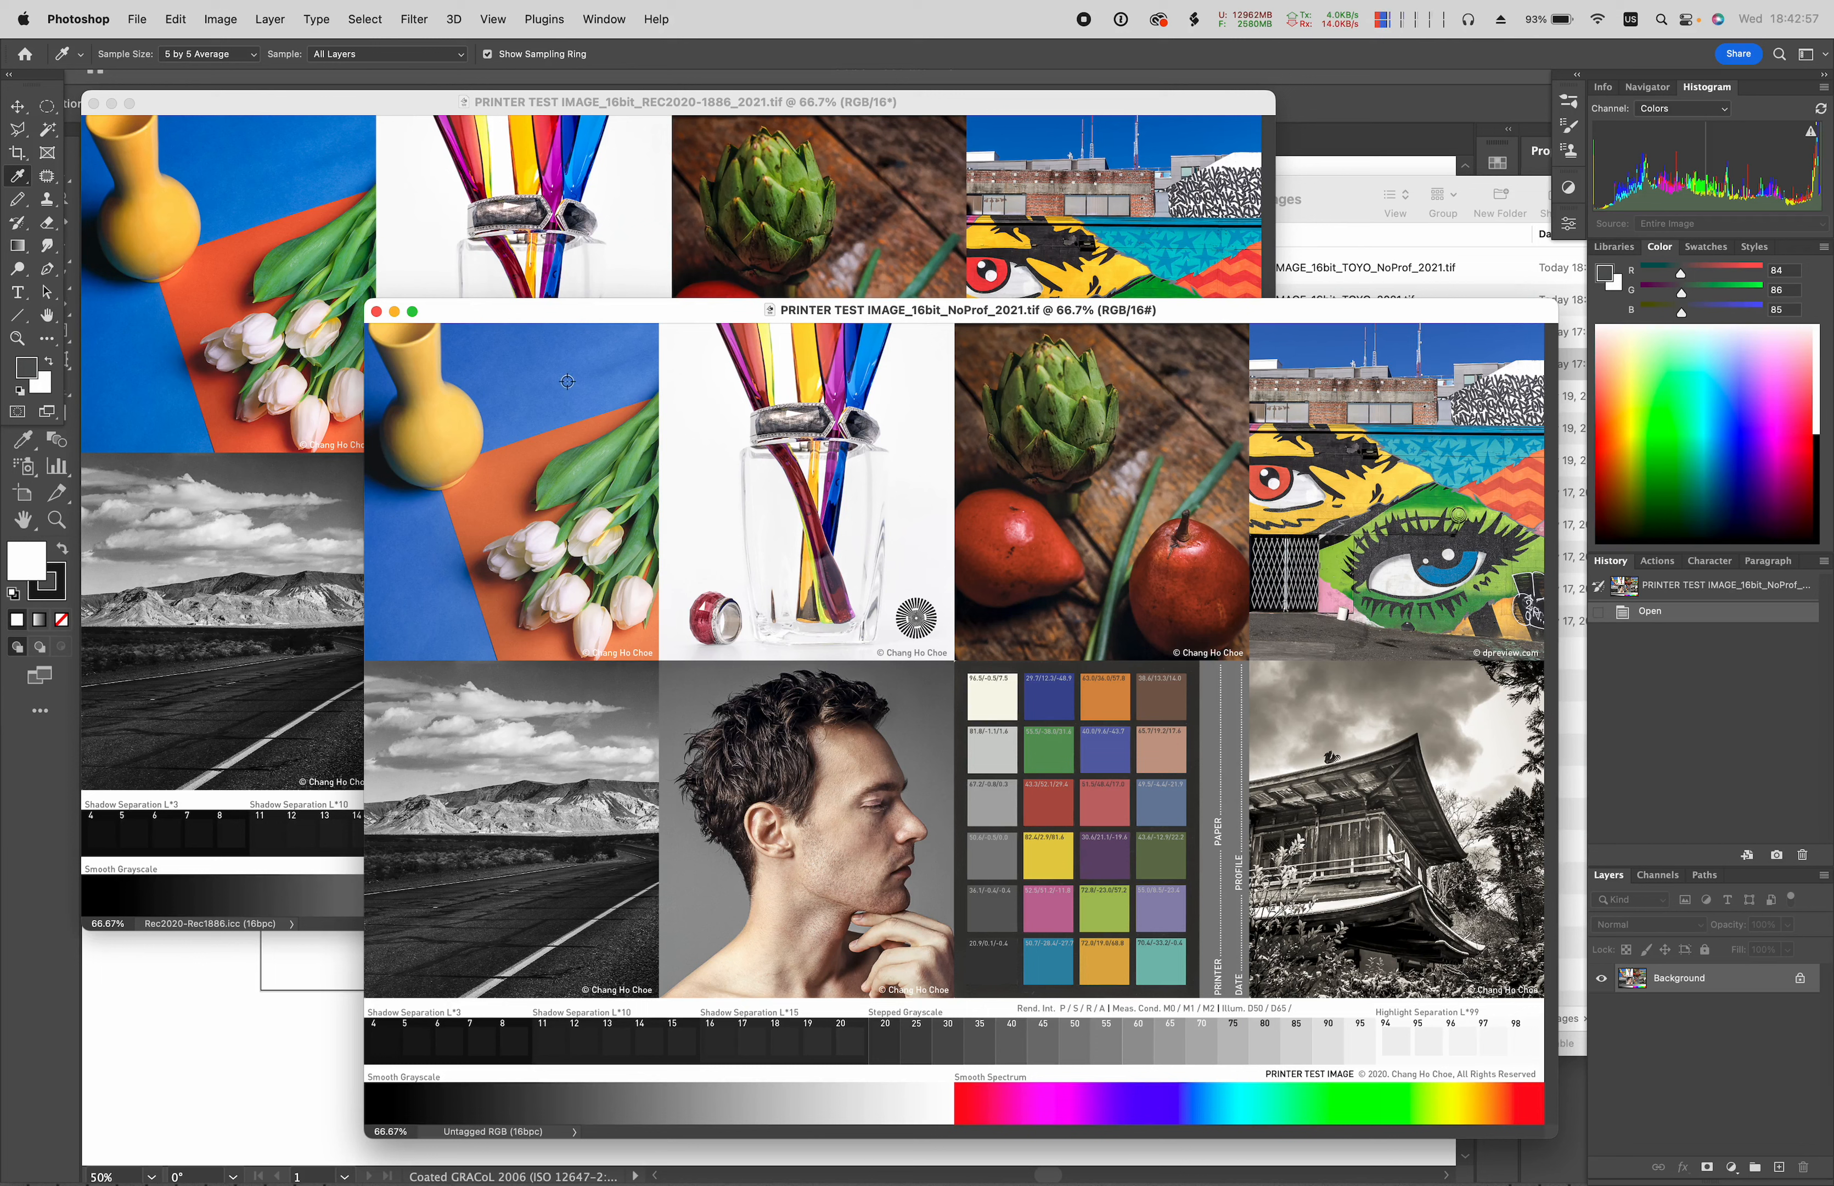
- Open Color Settings and move the dialog up and to the left so it uncovers more of the untagged image's lower row
{"action": "key", "text": "super+shift+k"}
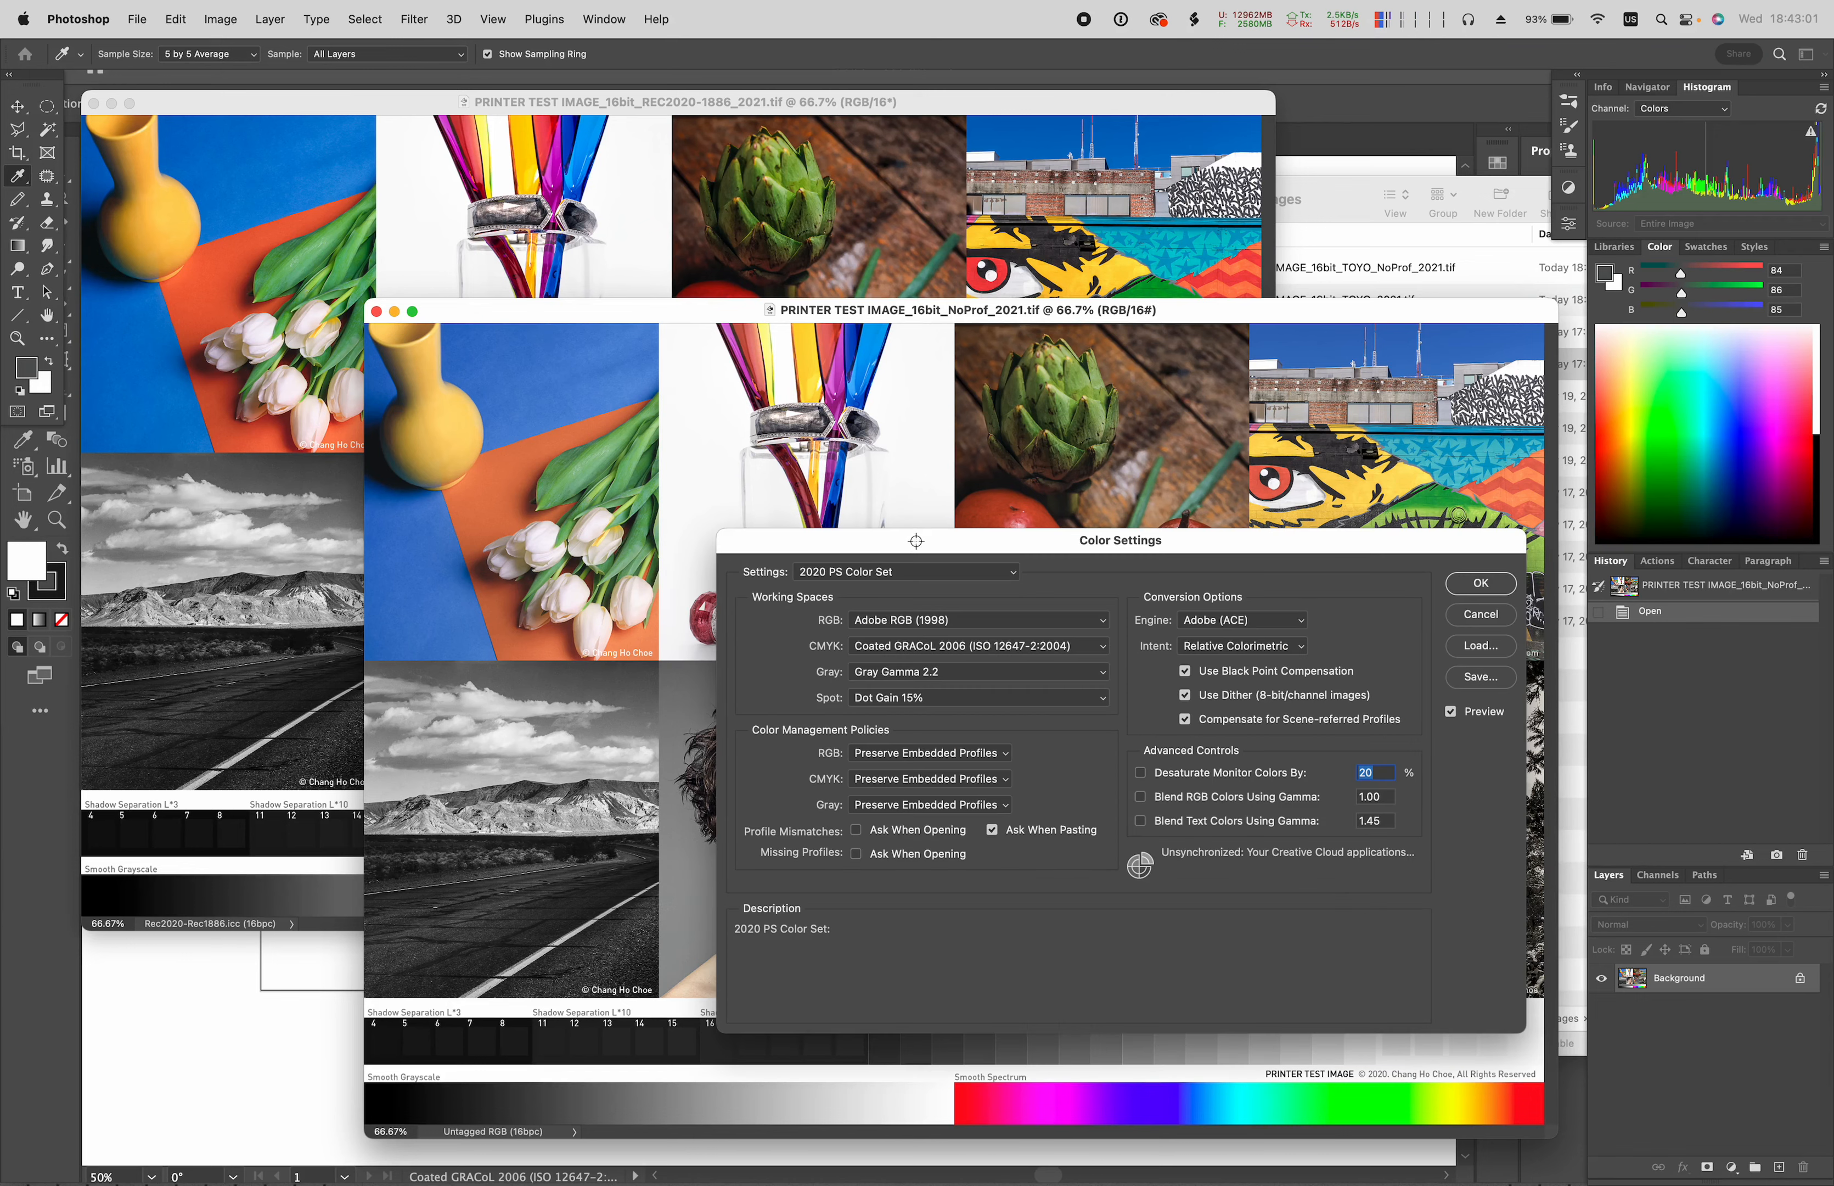
{"action": "left_click_drag", "start_coordinate": [915, 541], "coordinate": [747, 280]}
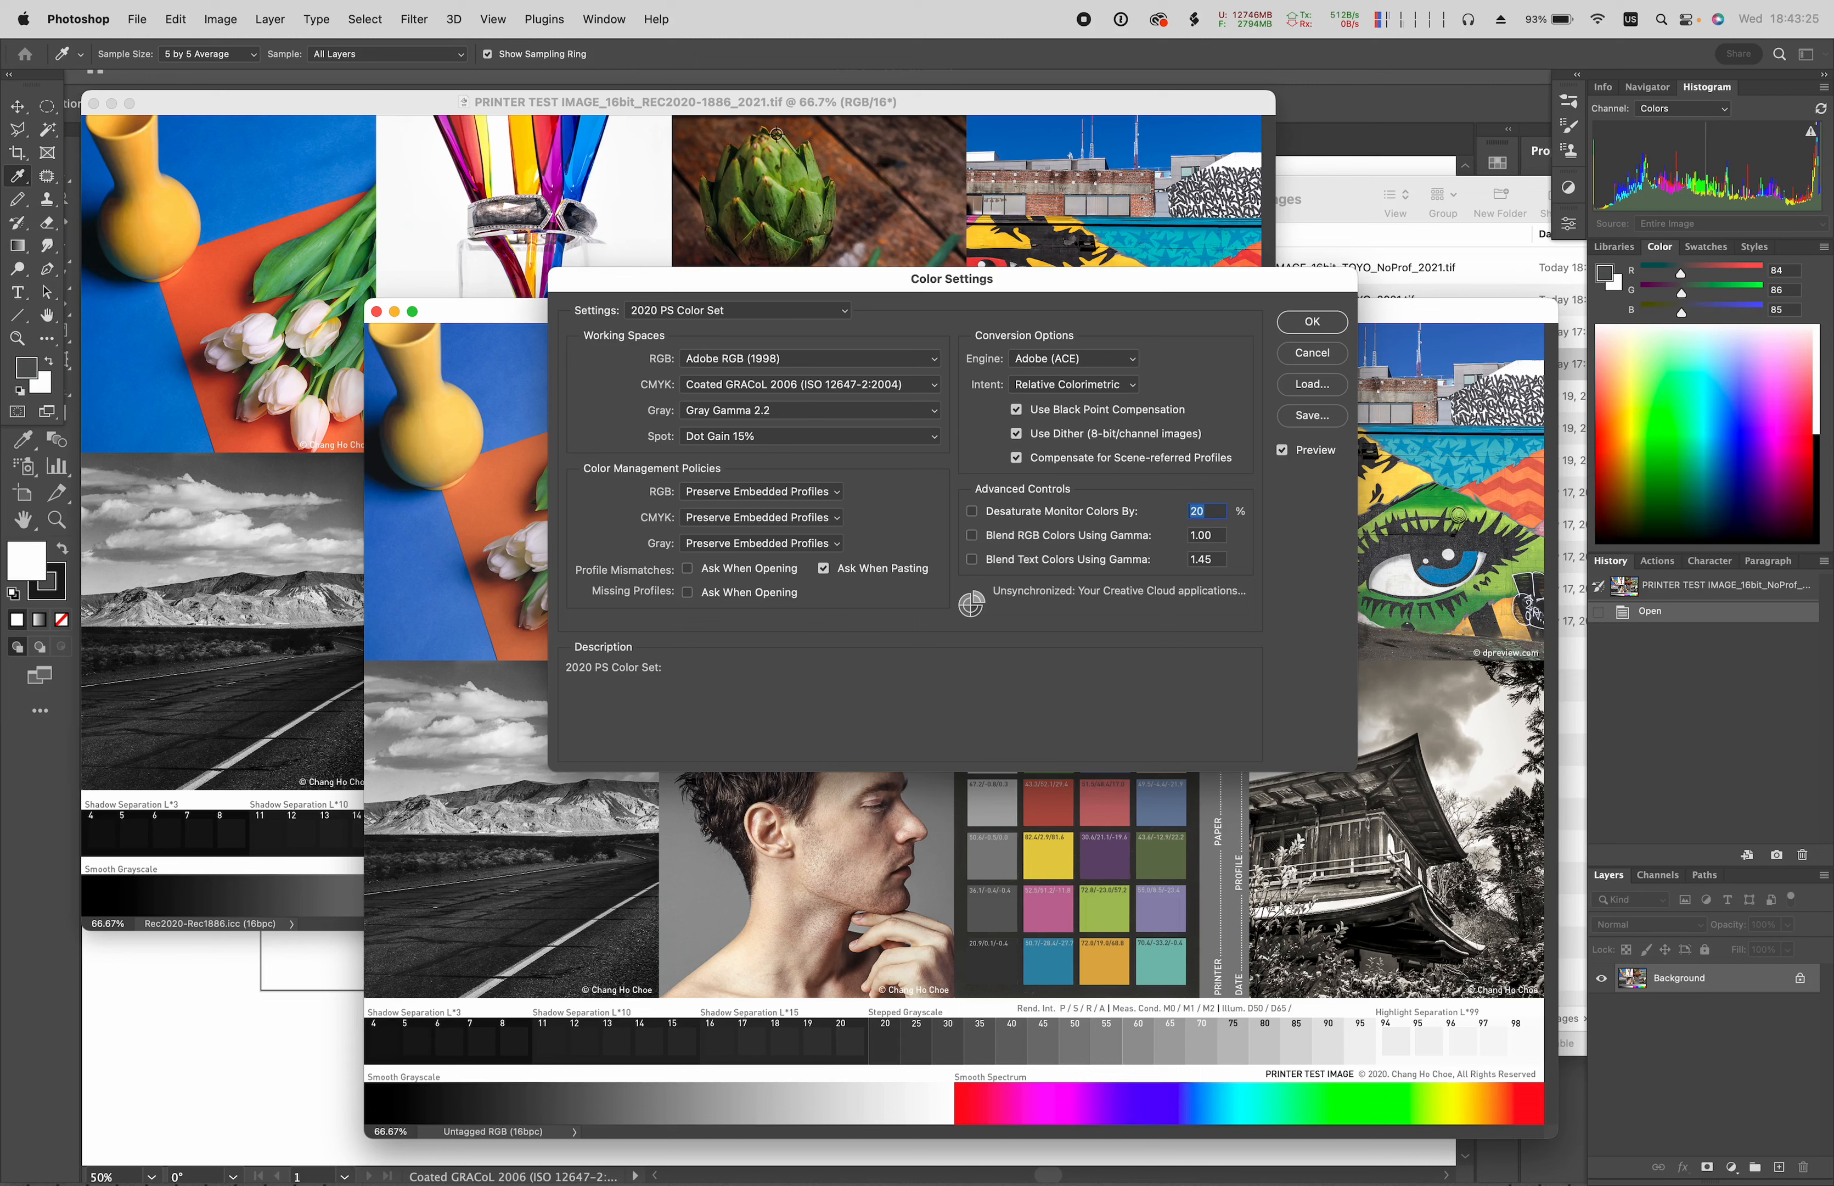
{"action": "mouse_move", "coordinate": [727, 362]}
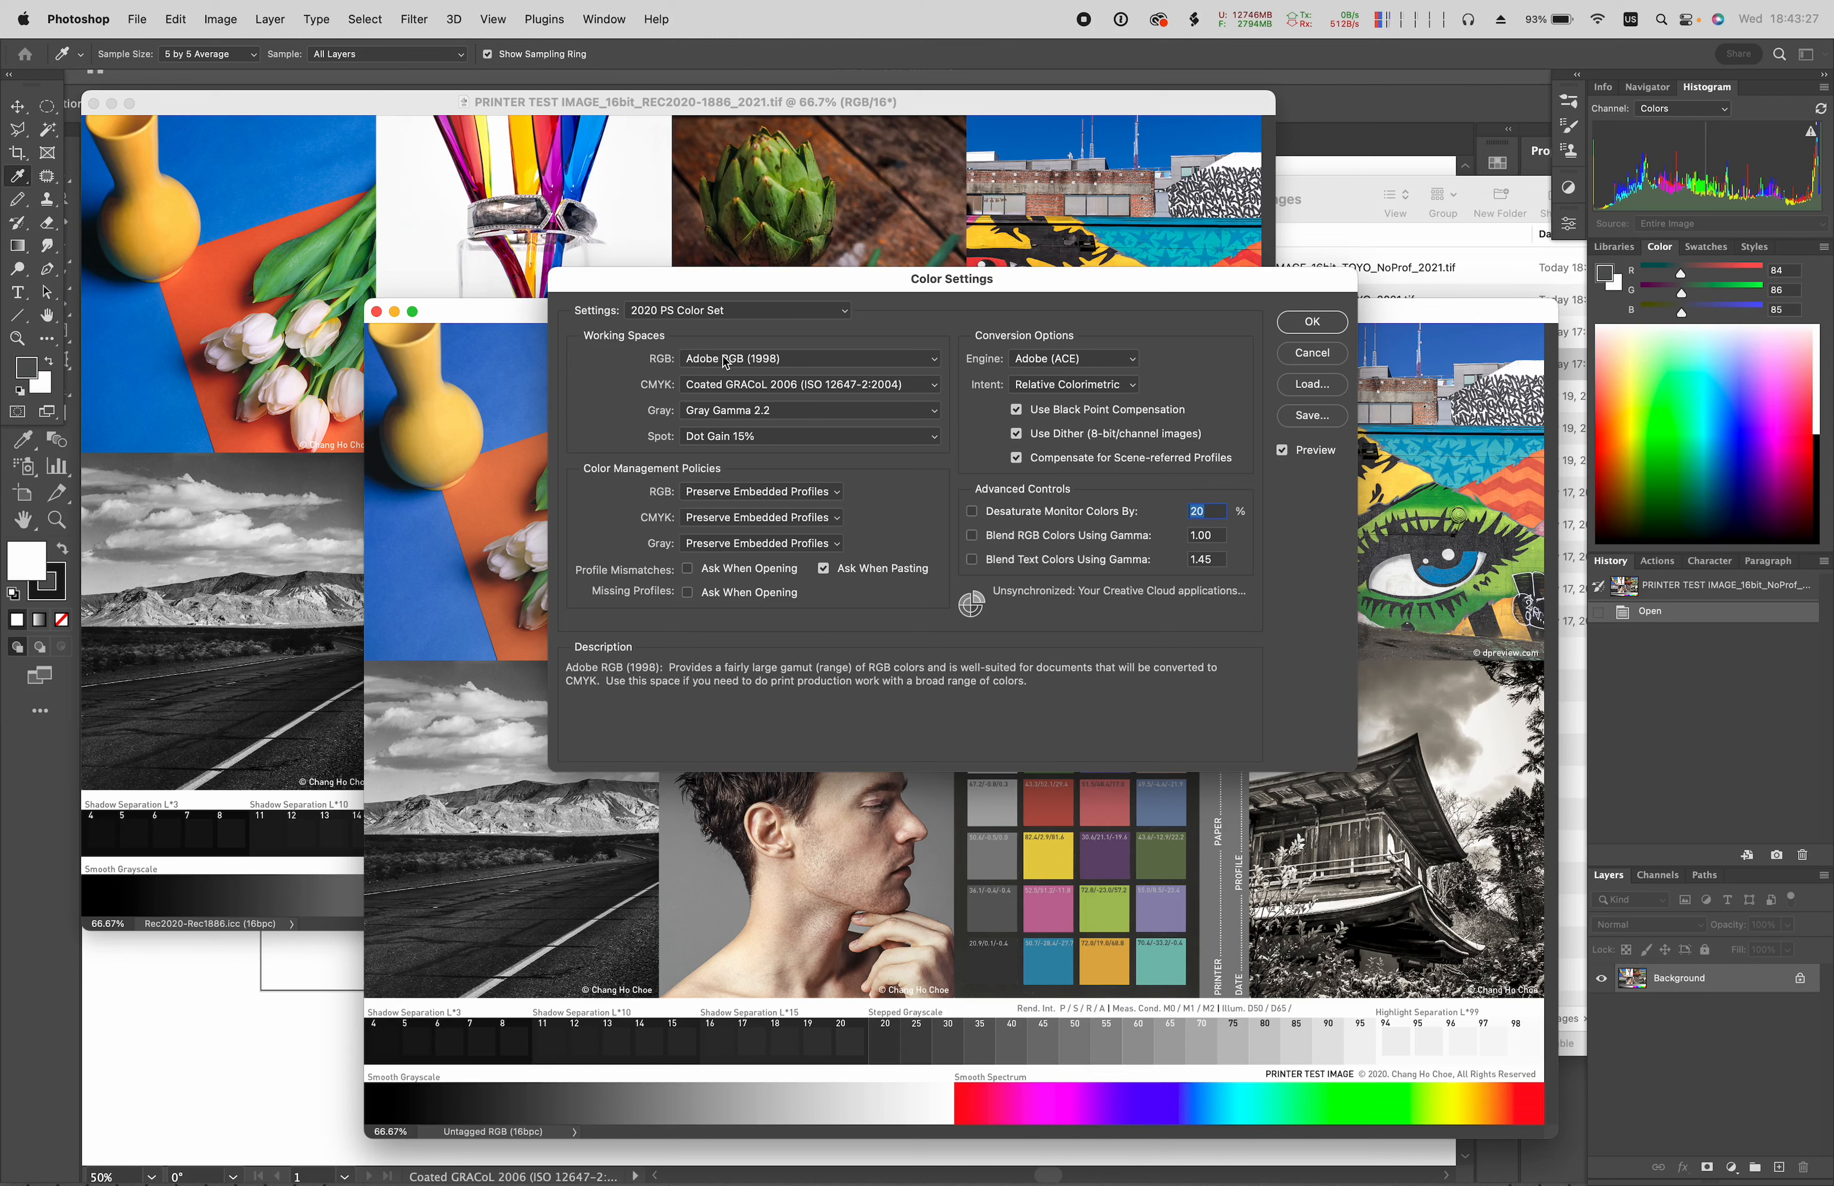
{"action": "mouse_move", "coordinate": [652, 394]}
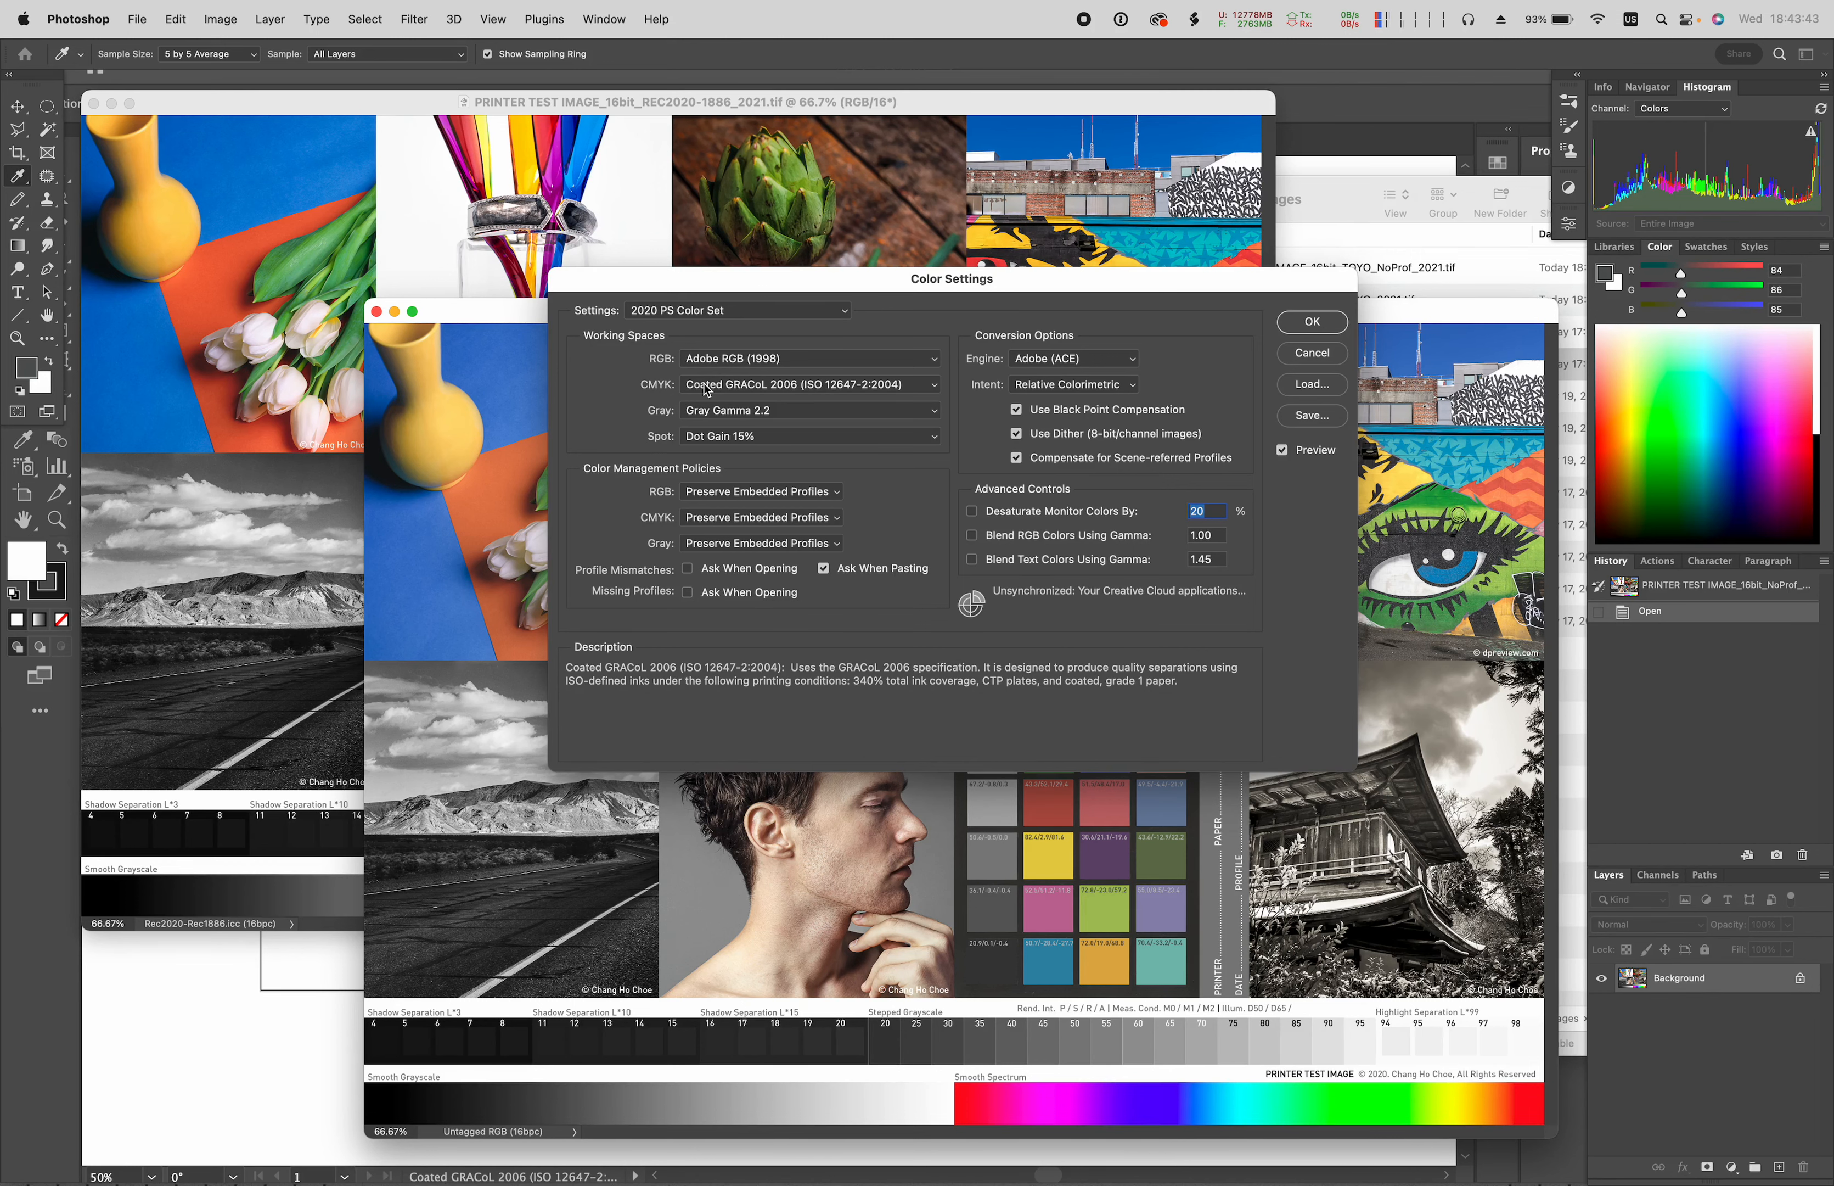
{"action": "mouse_move", "coordinate": [698, 283]}
{"action": "left_mouse_down"}
{"action": "mouse_move", "coordinate": [671, 267]}
{"action": "mouse_move", "coordinate": [672, 285]}
{"action": "left_mouse_up"}
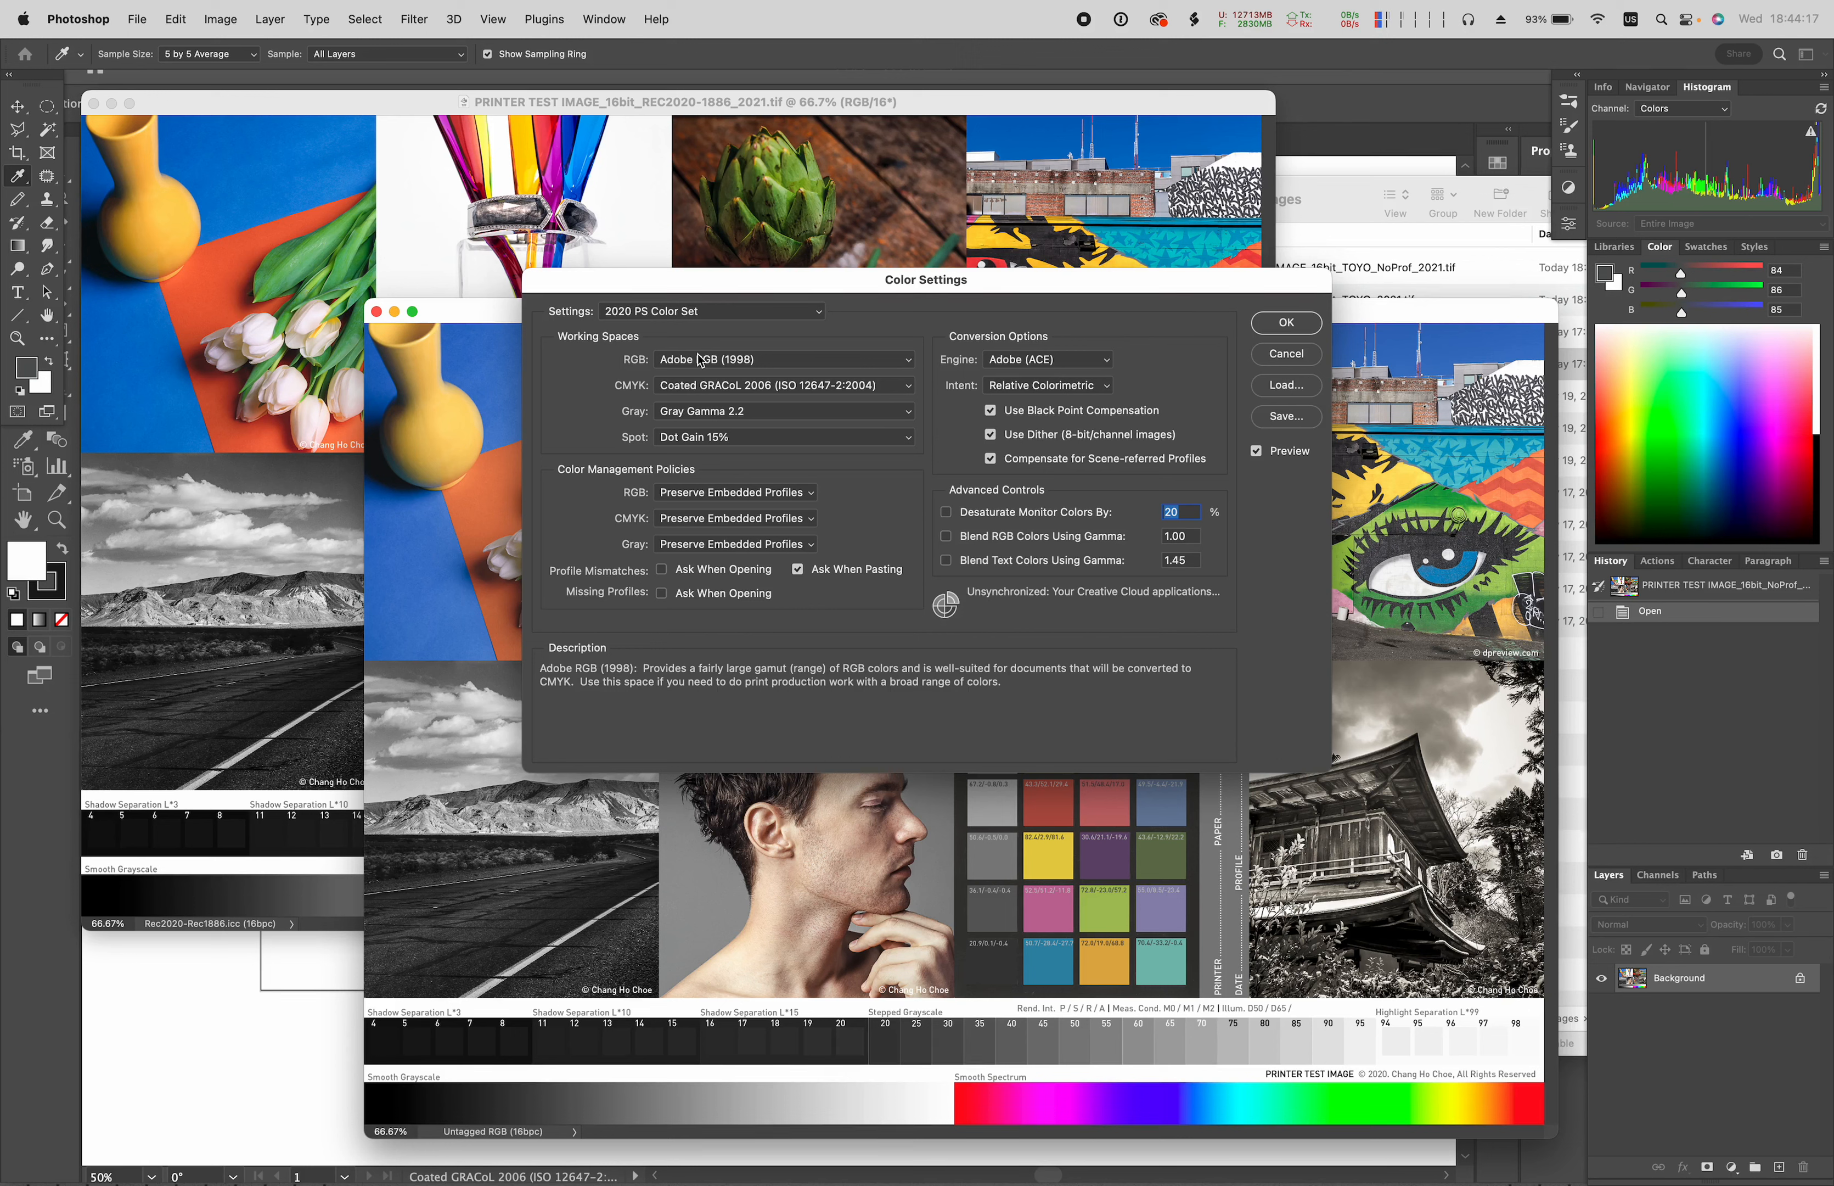
- Preview the untagged image with sRGB IEC61966-2.1 as the RGB working space, and restore Adobe RGB (1998)
{"action": "left_click", "coordinate": [699, 360]}
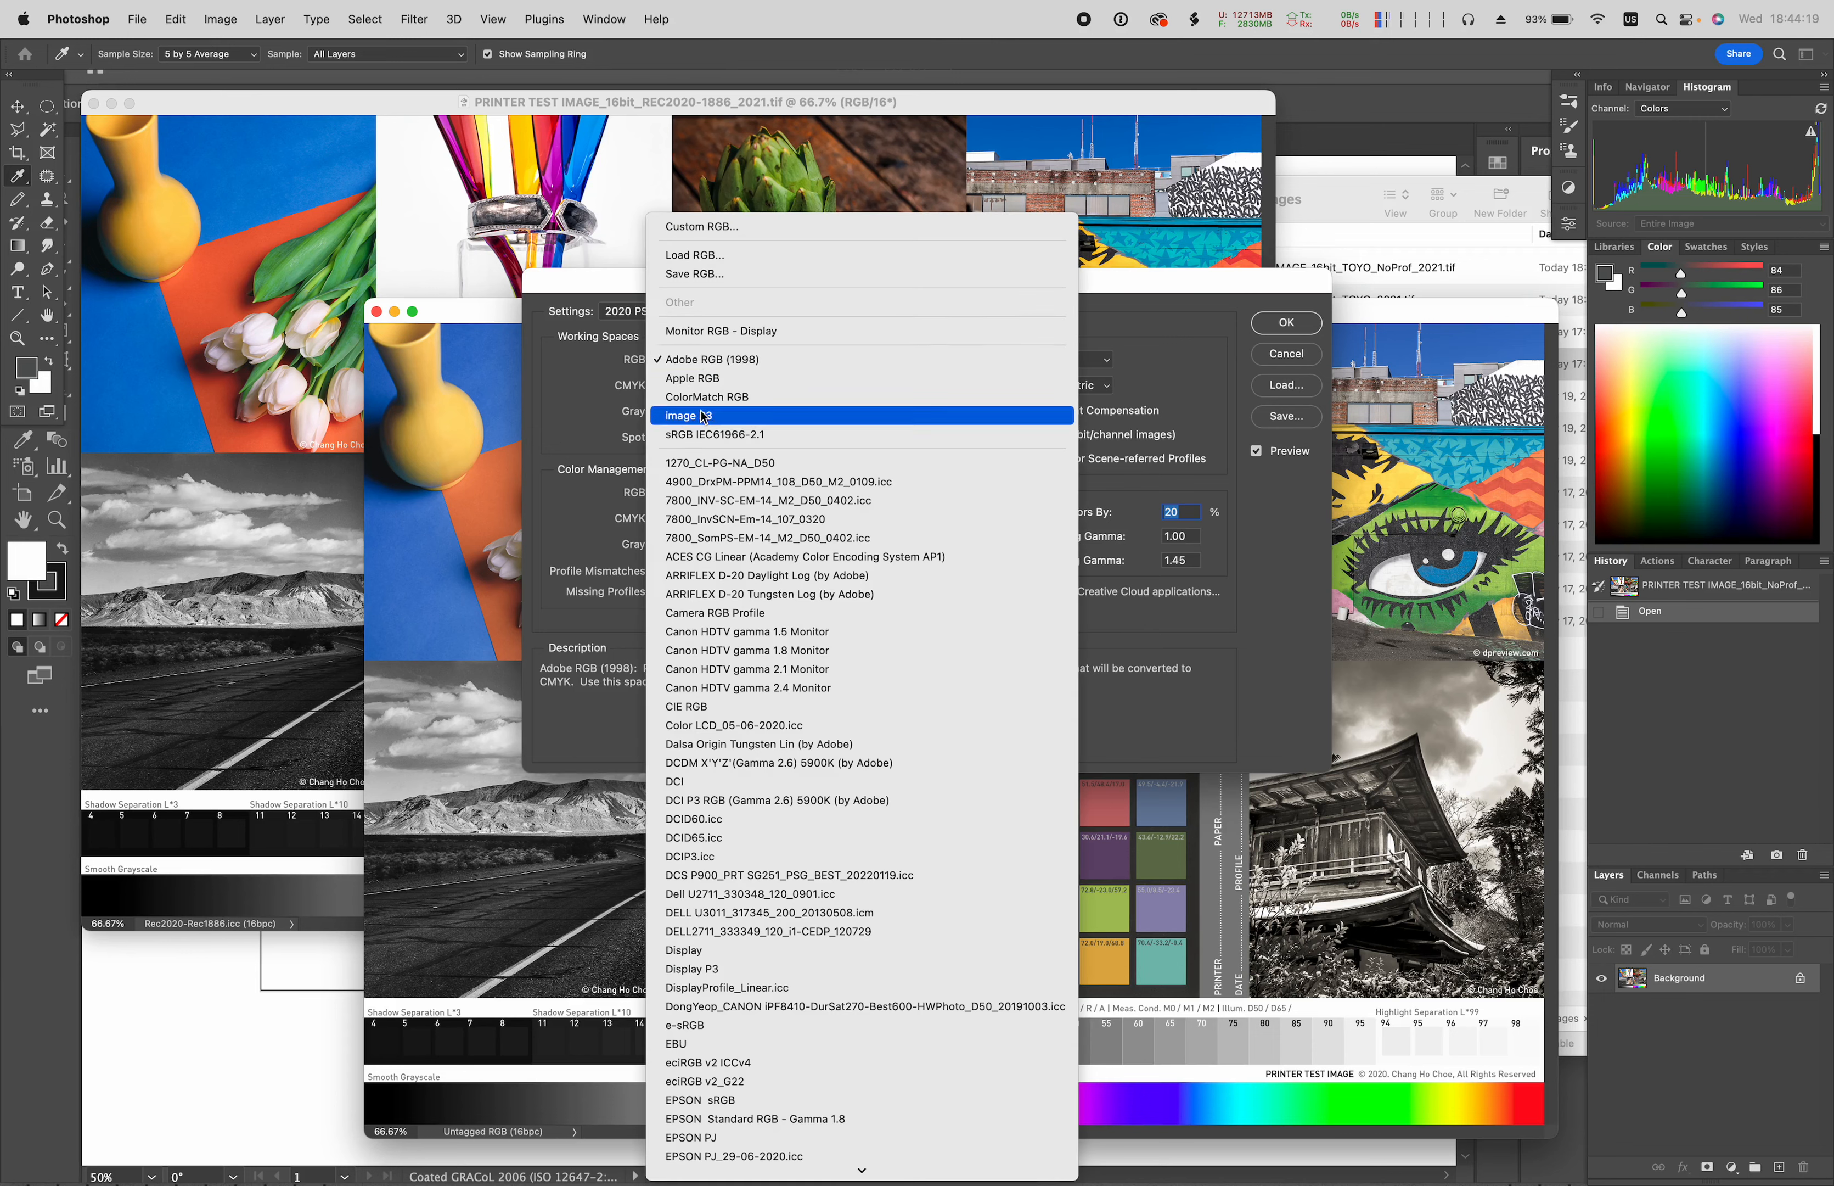
{"action": "left_click", "coordinate": [710, 434]}
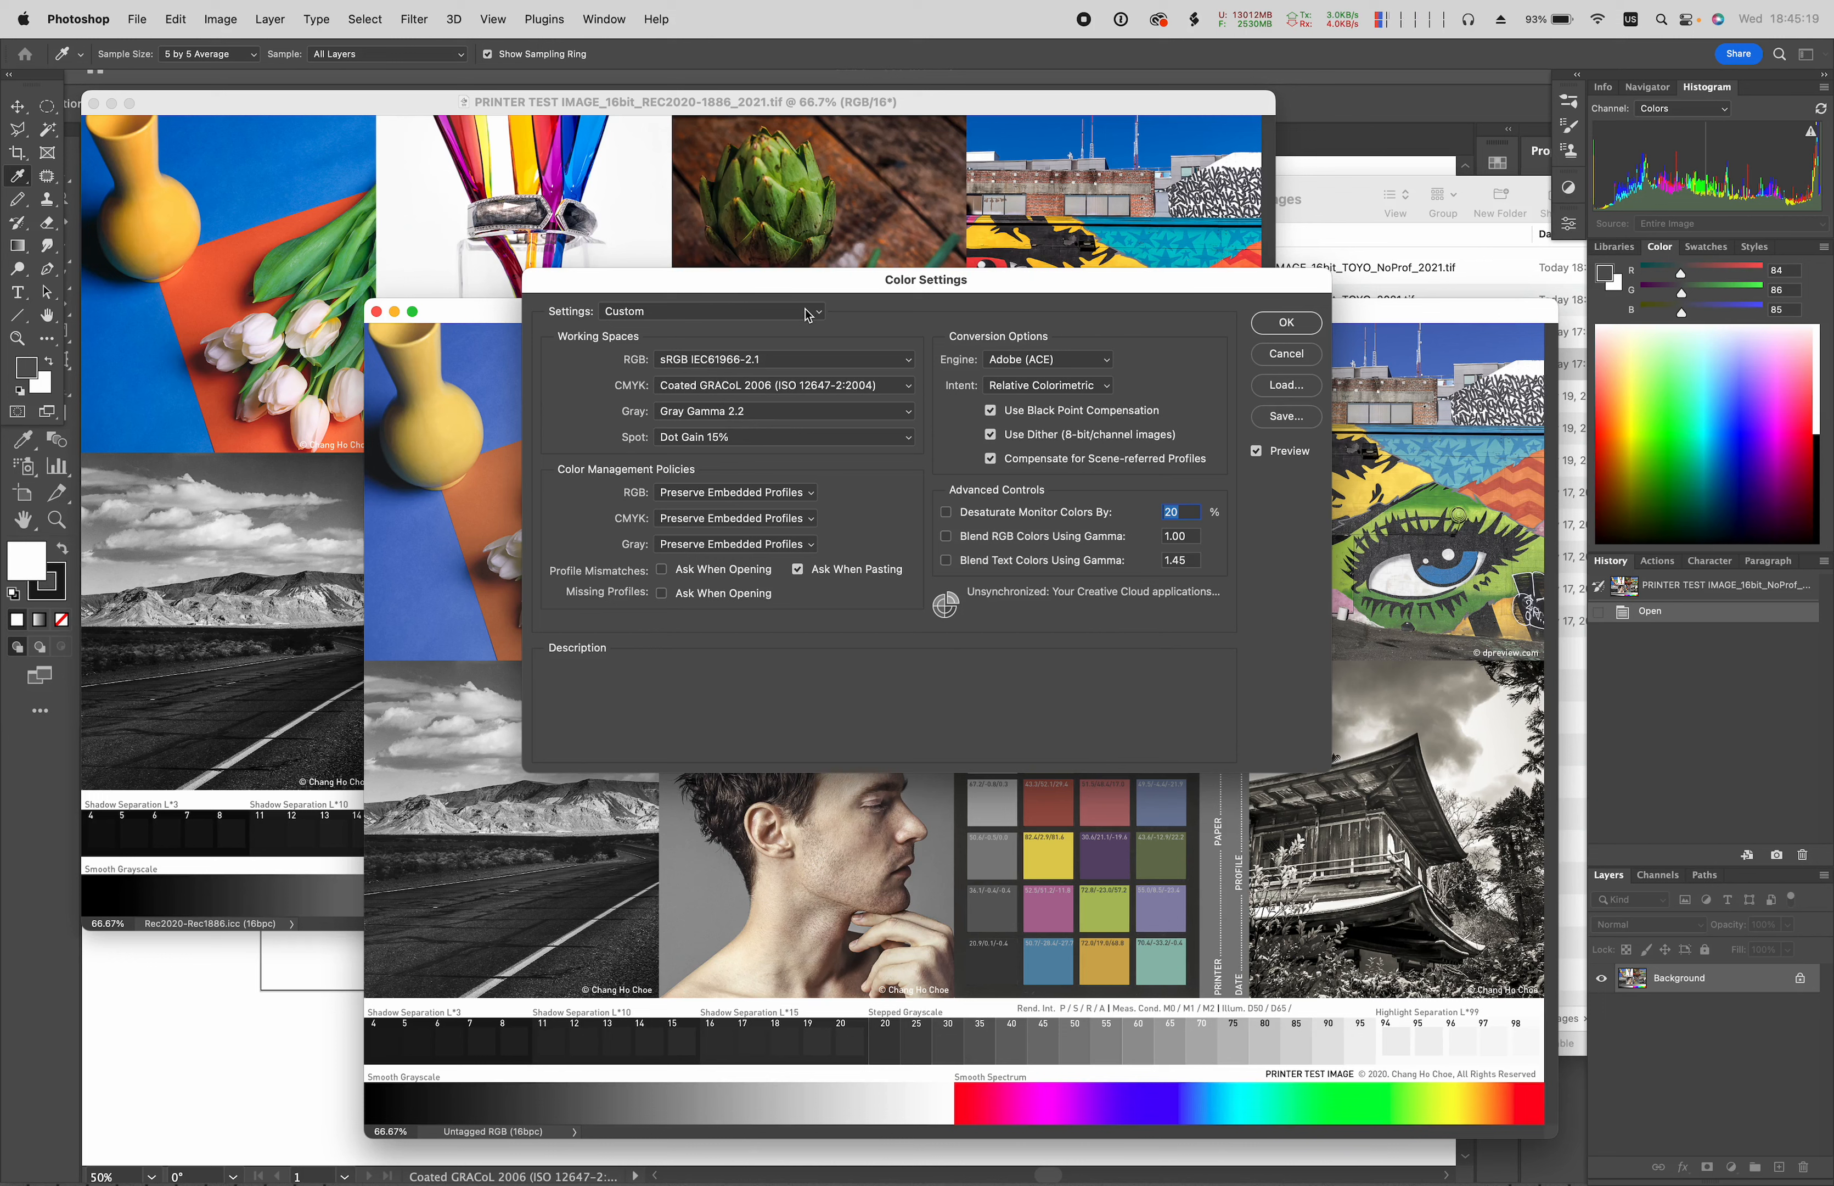
{"action": "left_click", "coordinate": [818, 320]}
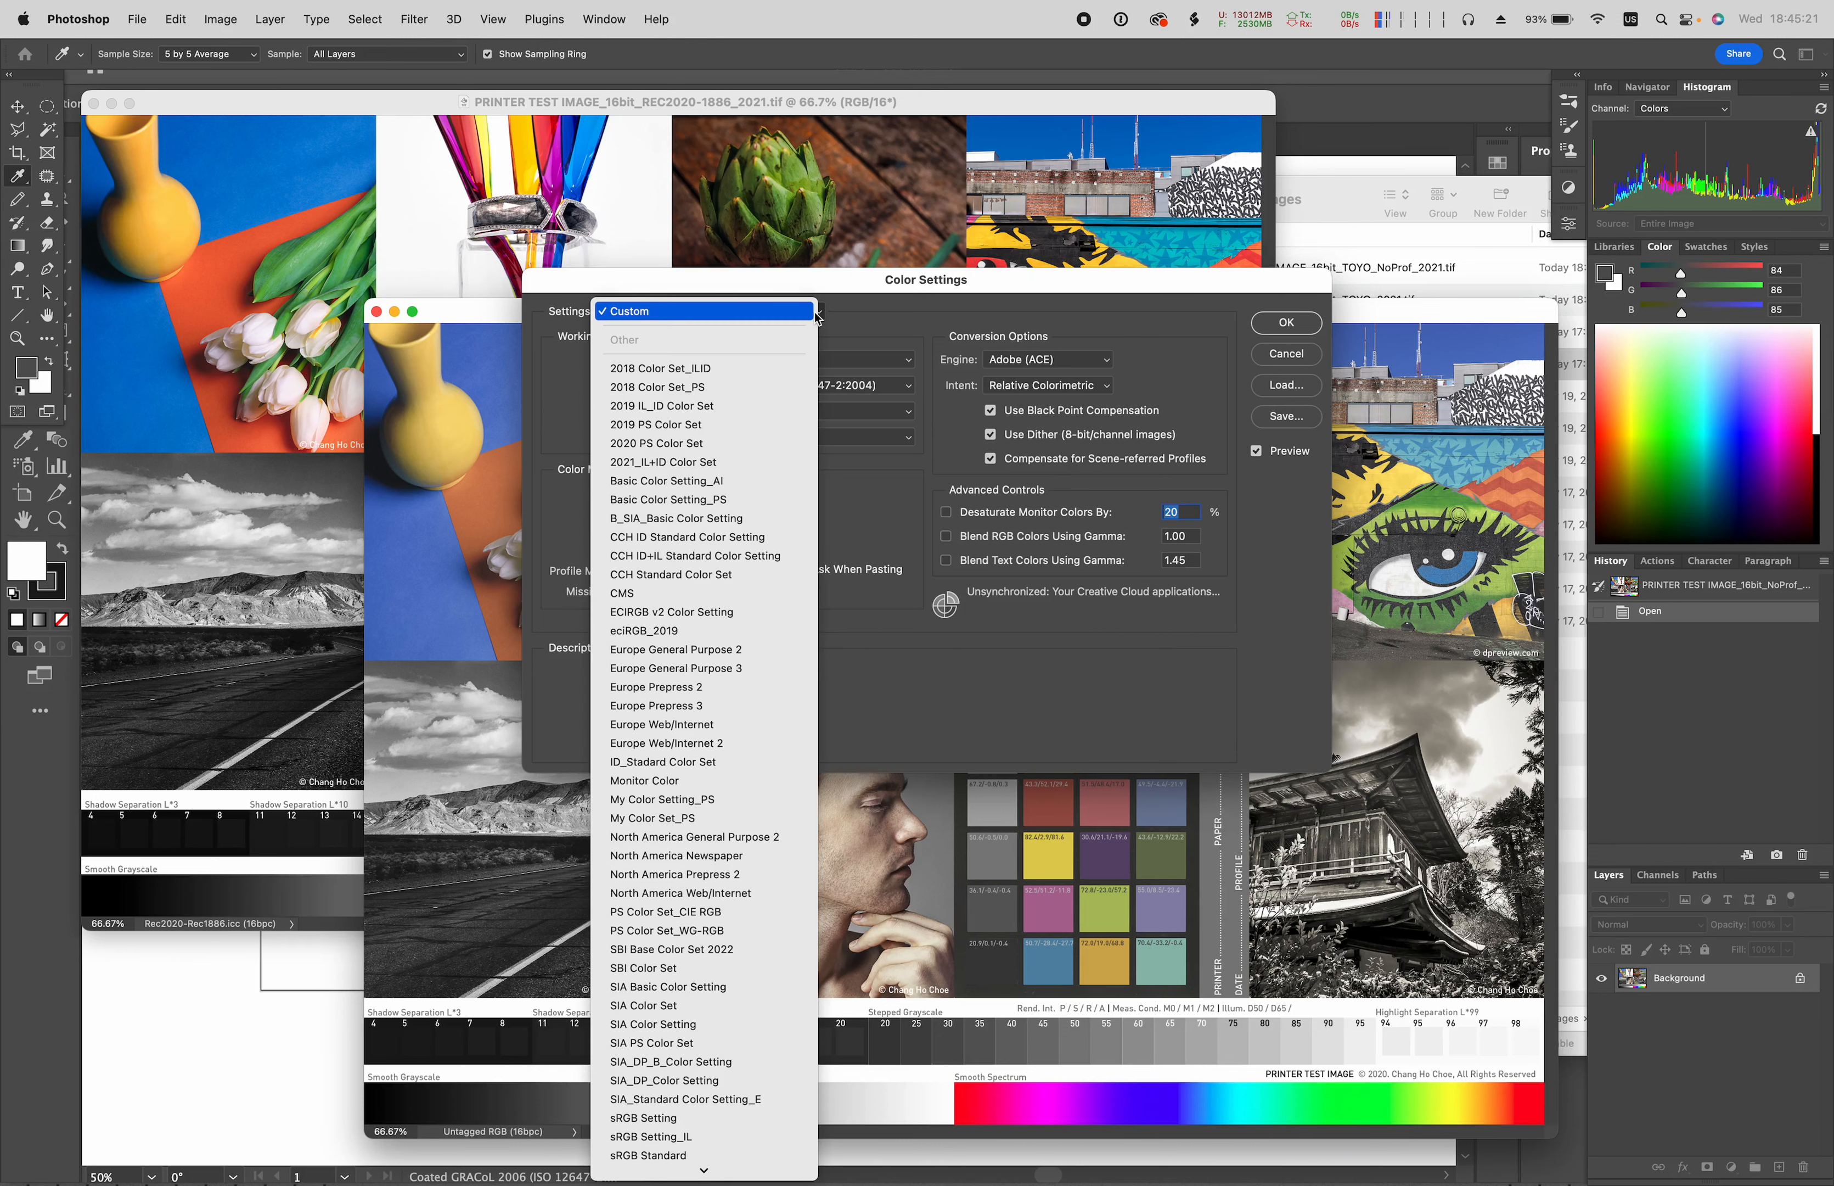
{"action": "left_click", "coordinate": [910, 369]}
{"action": "left_click", "coordinate": [908, 361]}
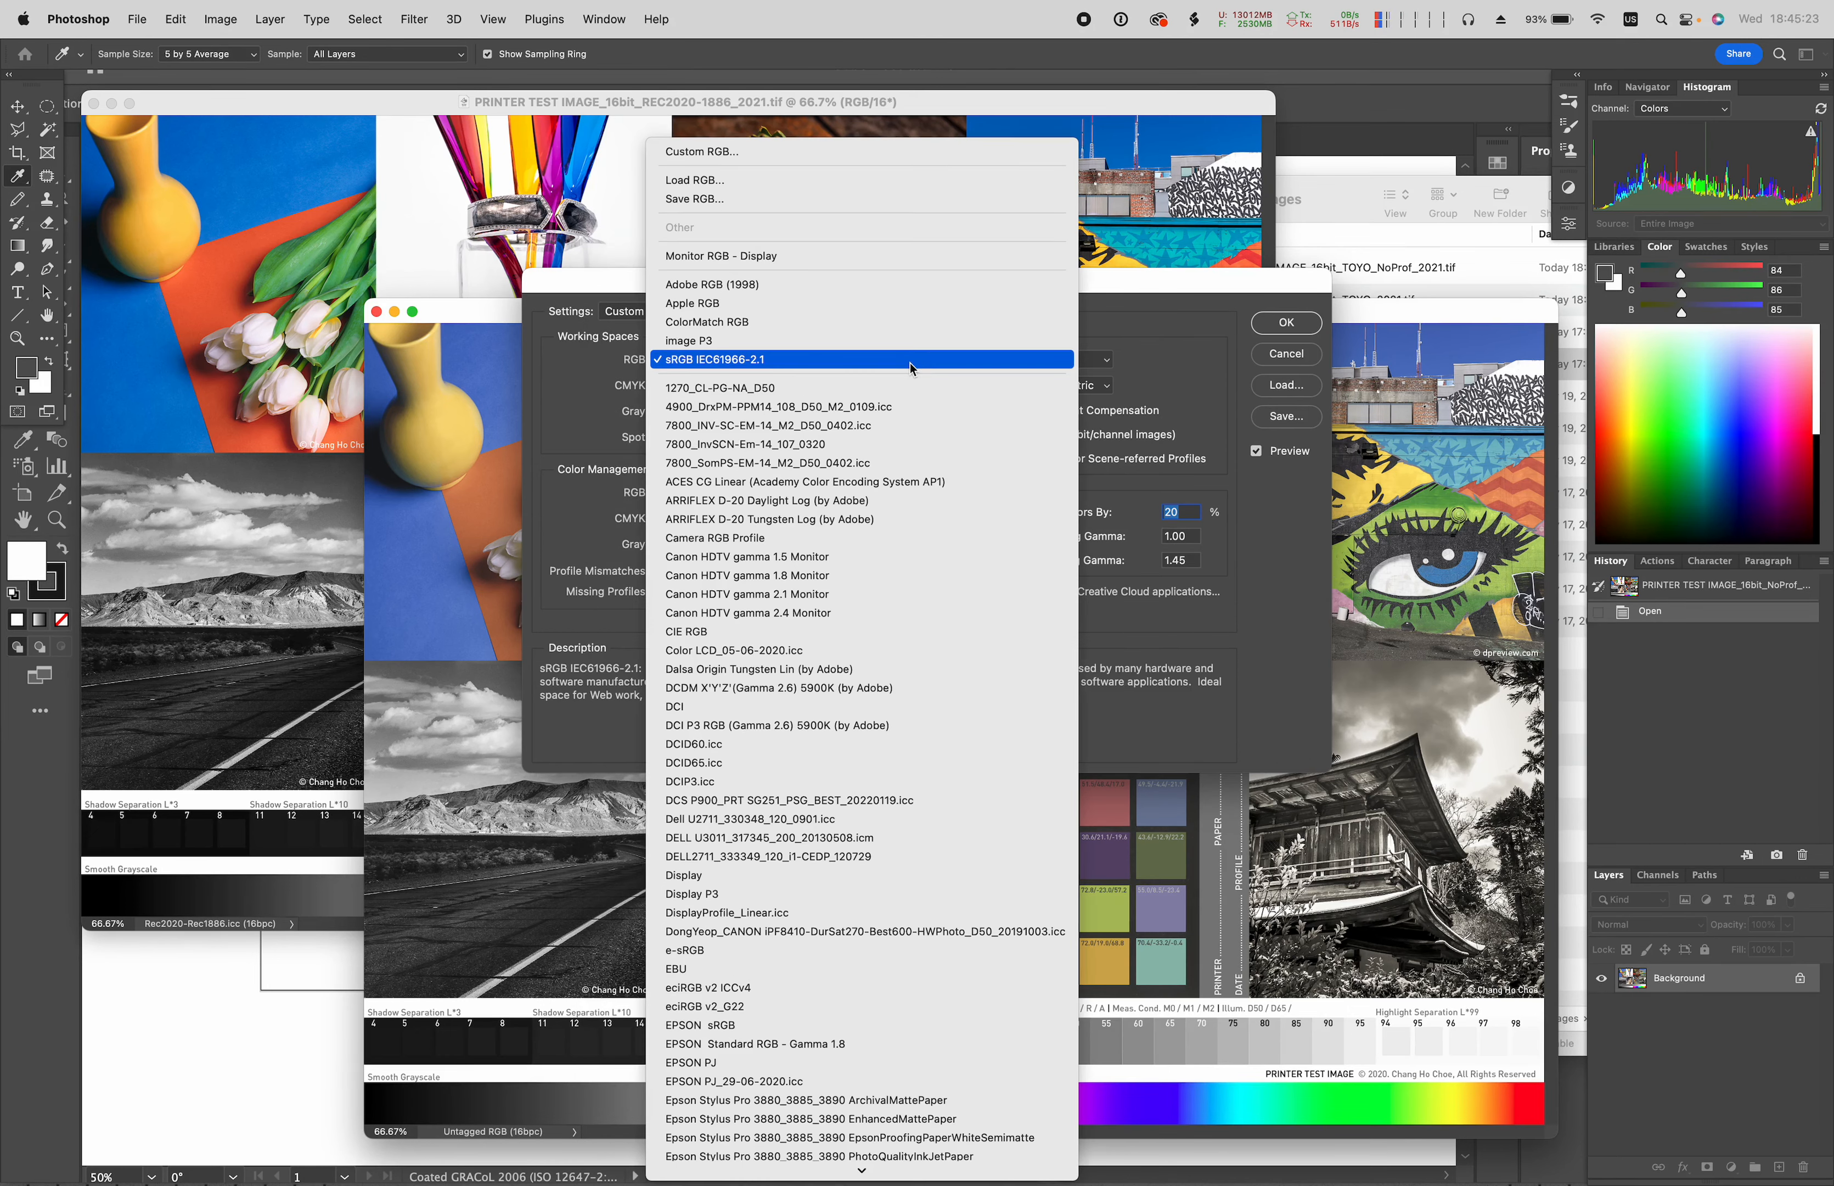
{"action": "left_click", "coordinate": [777, 293]}
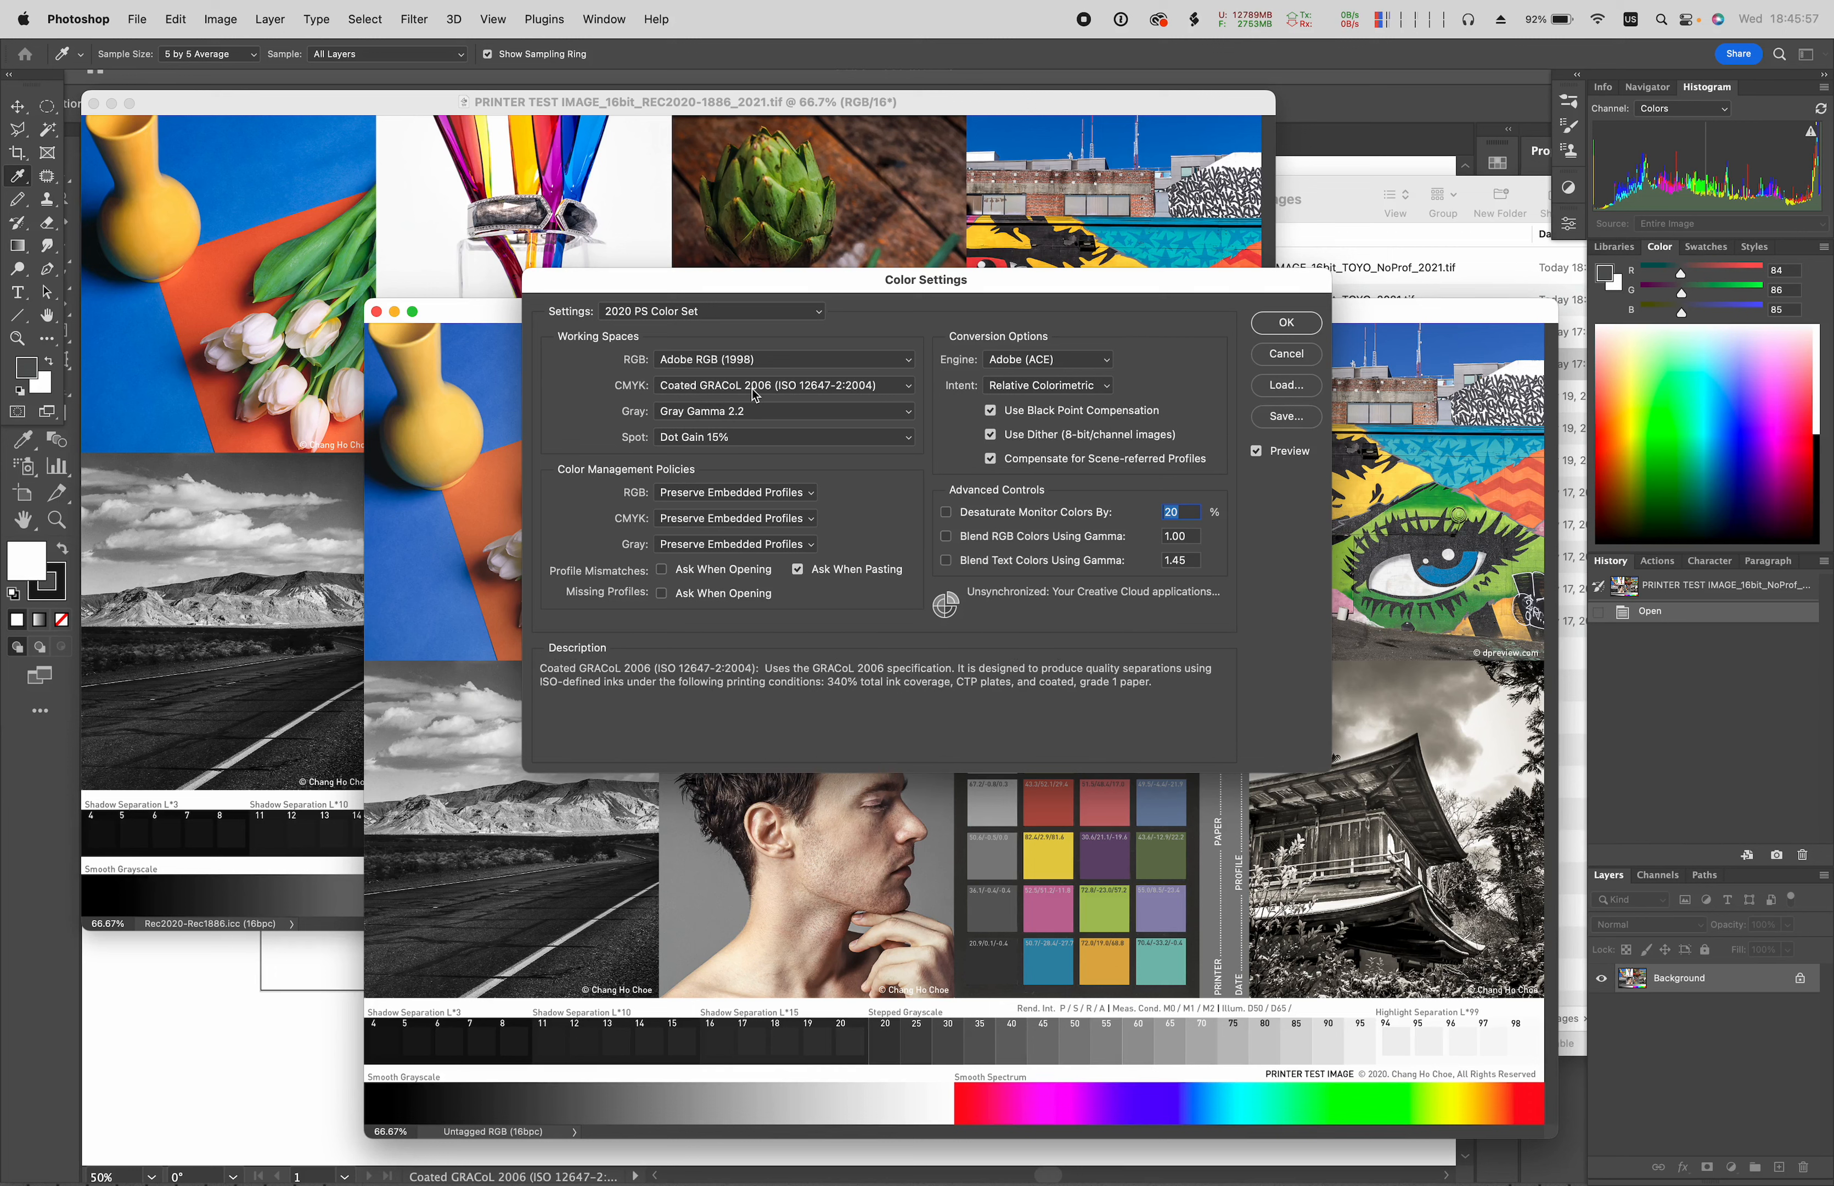
- Shift the Color Settings dialog slightly and examine the color management policy options offered for RGB and CMYK
{"action": "left_click_drag", "start_coordinate": [731, 289], "coordinate": [740, 302]}
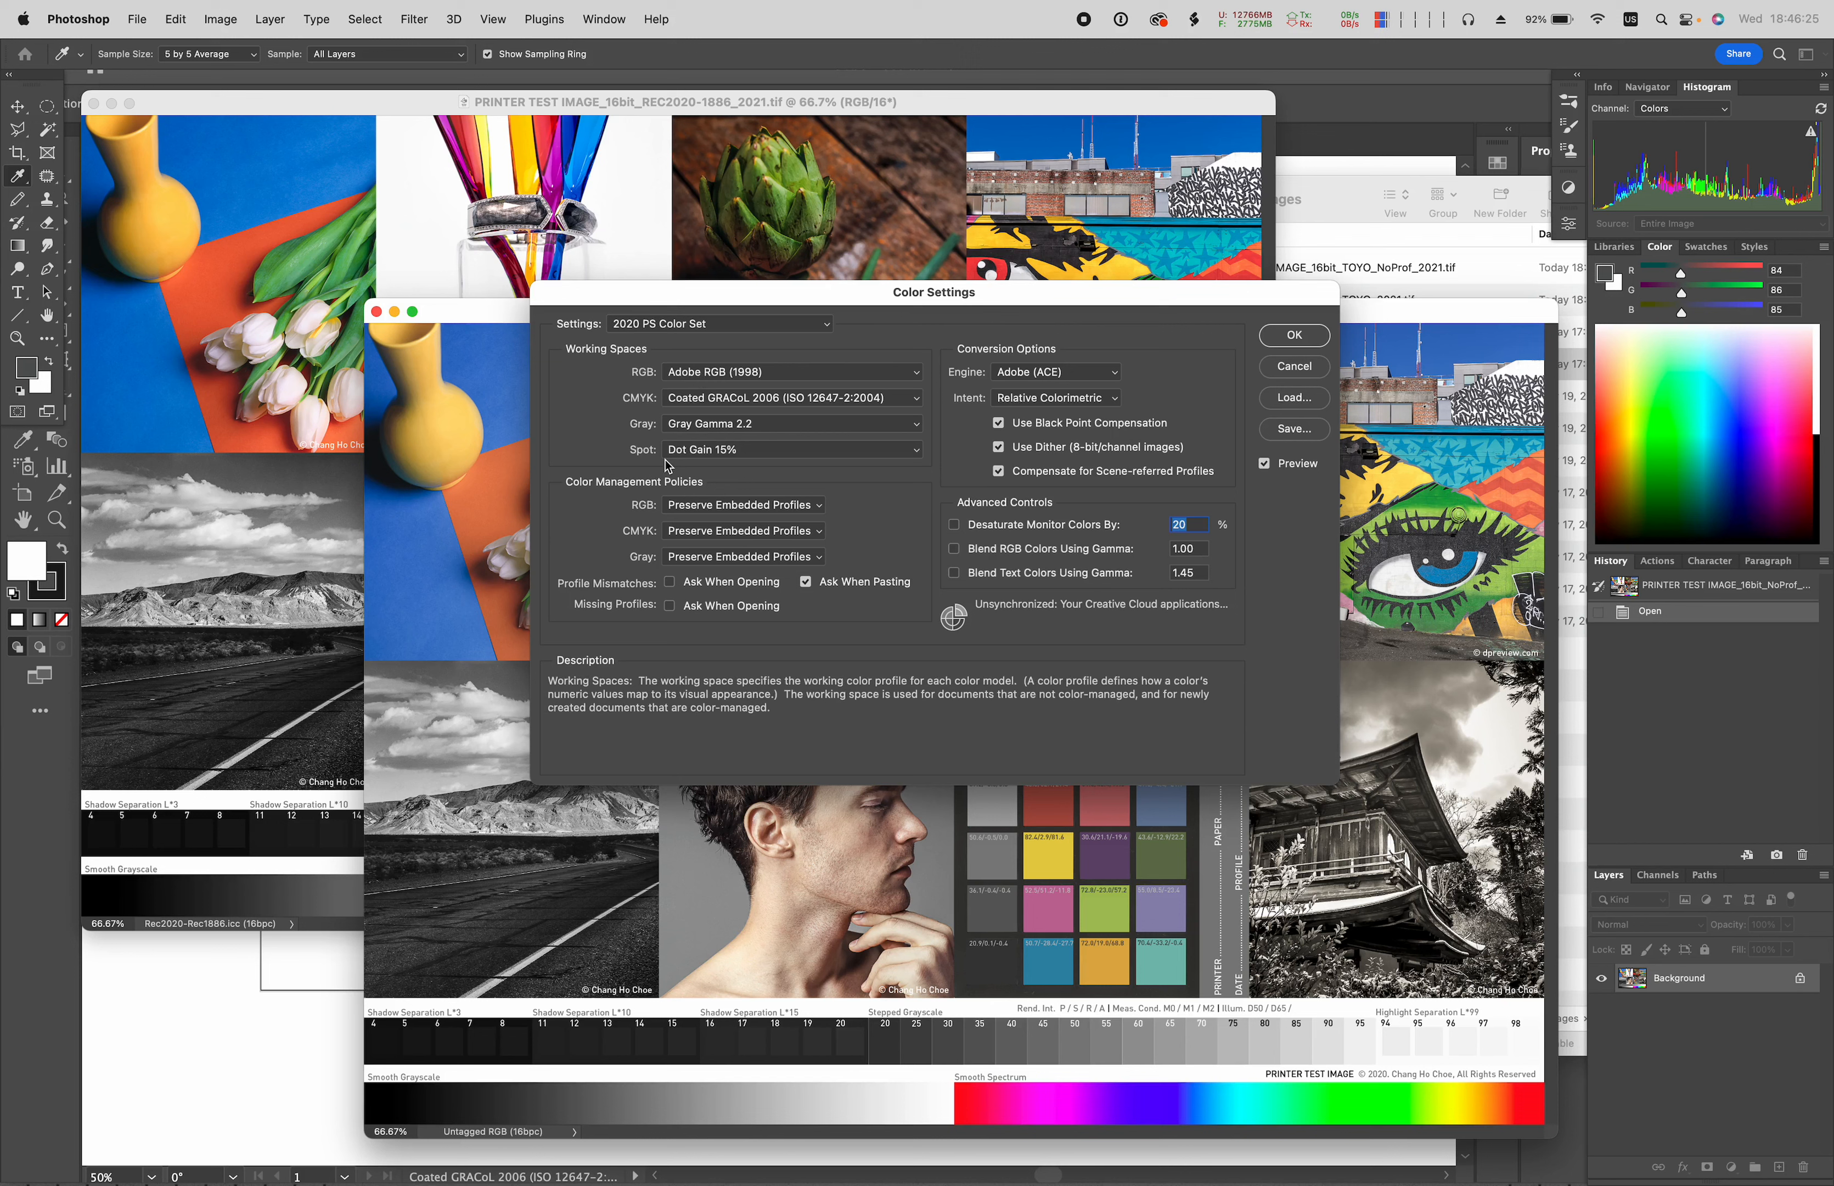
{"action": "left_click_drag", "start_coordinate": [850, 297], "coordinate": [784, 320]}
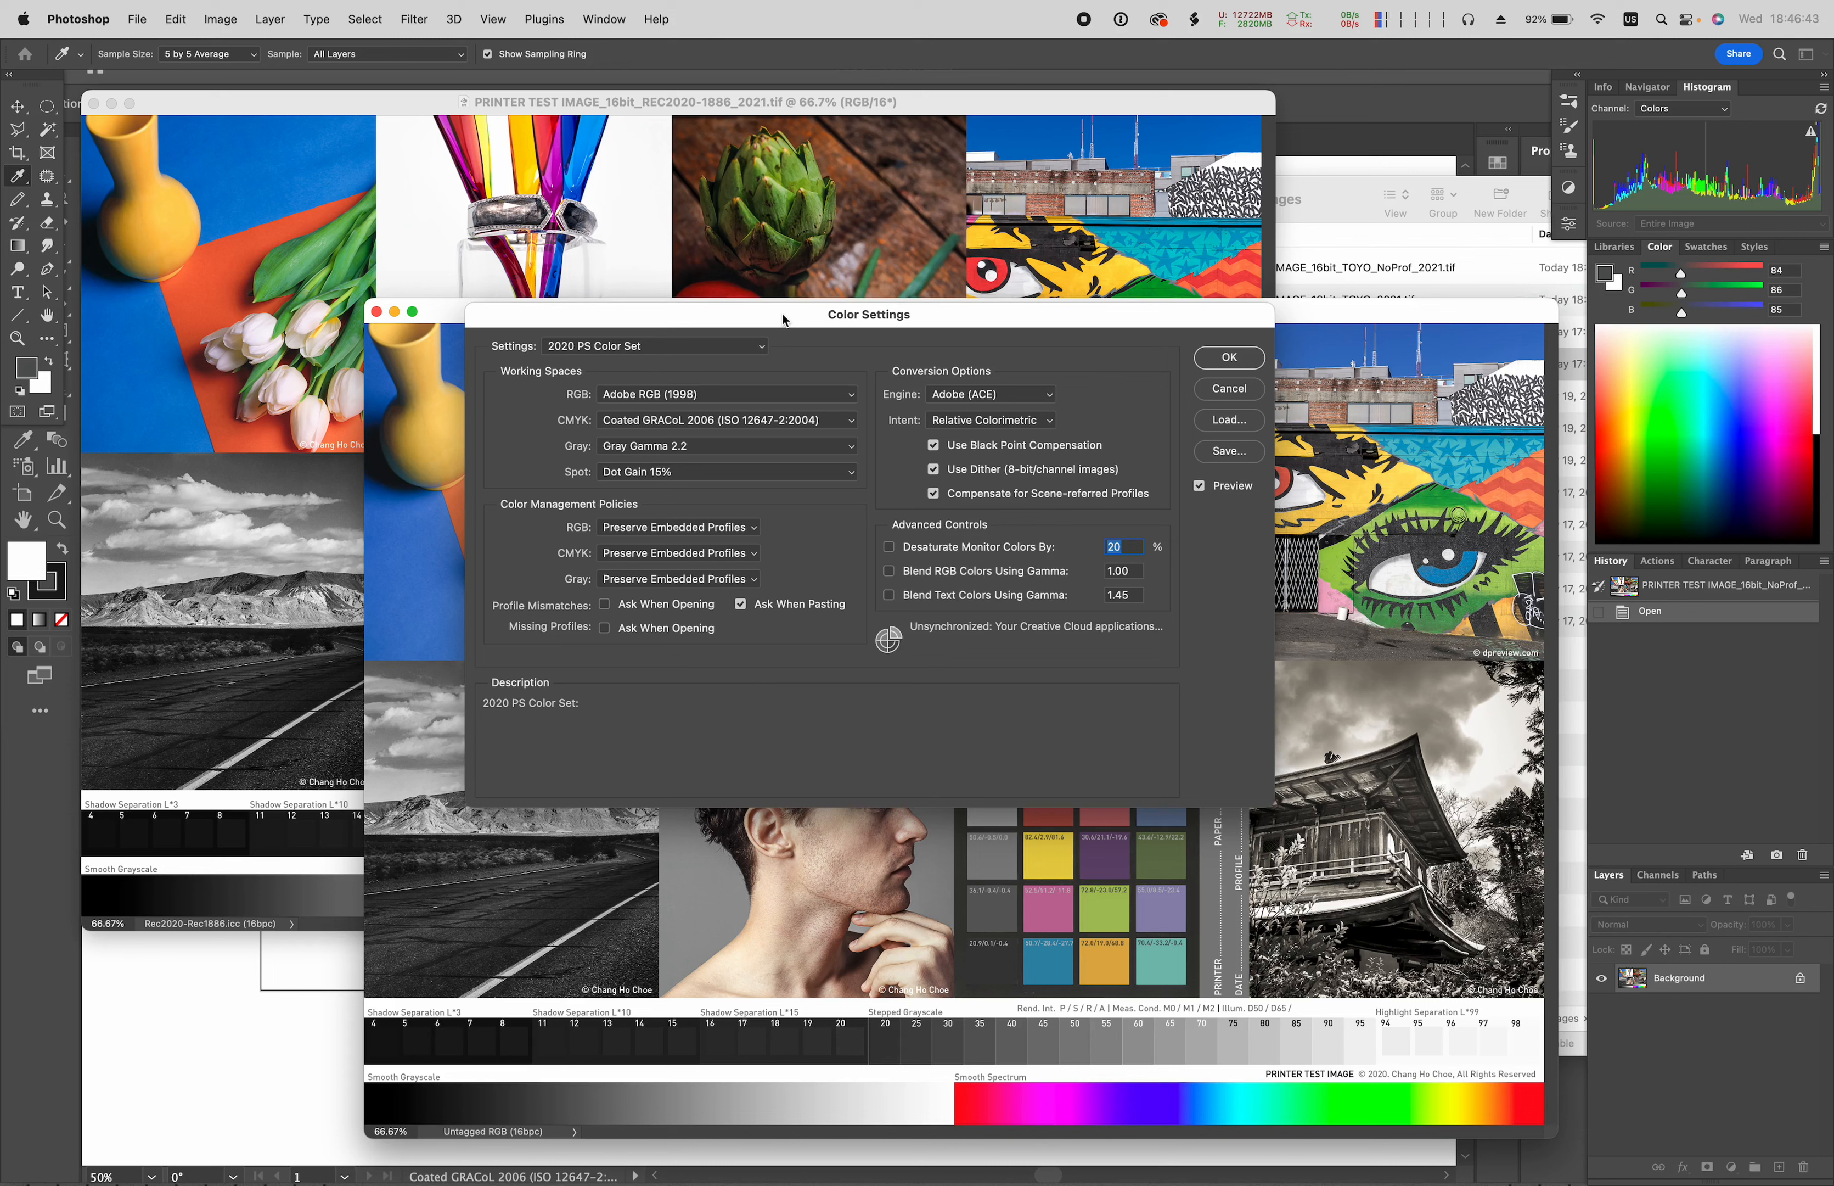
{"action": "left_click_drag", "start_coordinate": [759, 316], "coordinate": [759, 283]}
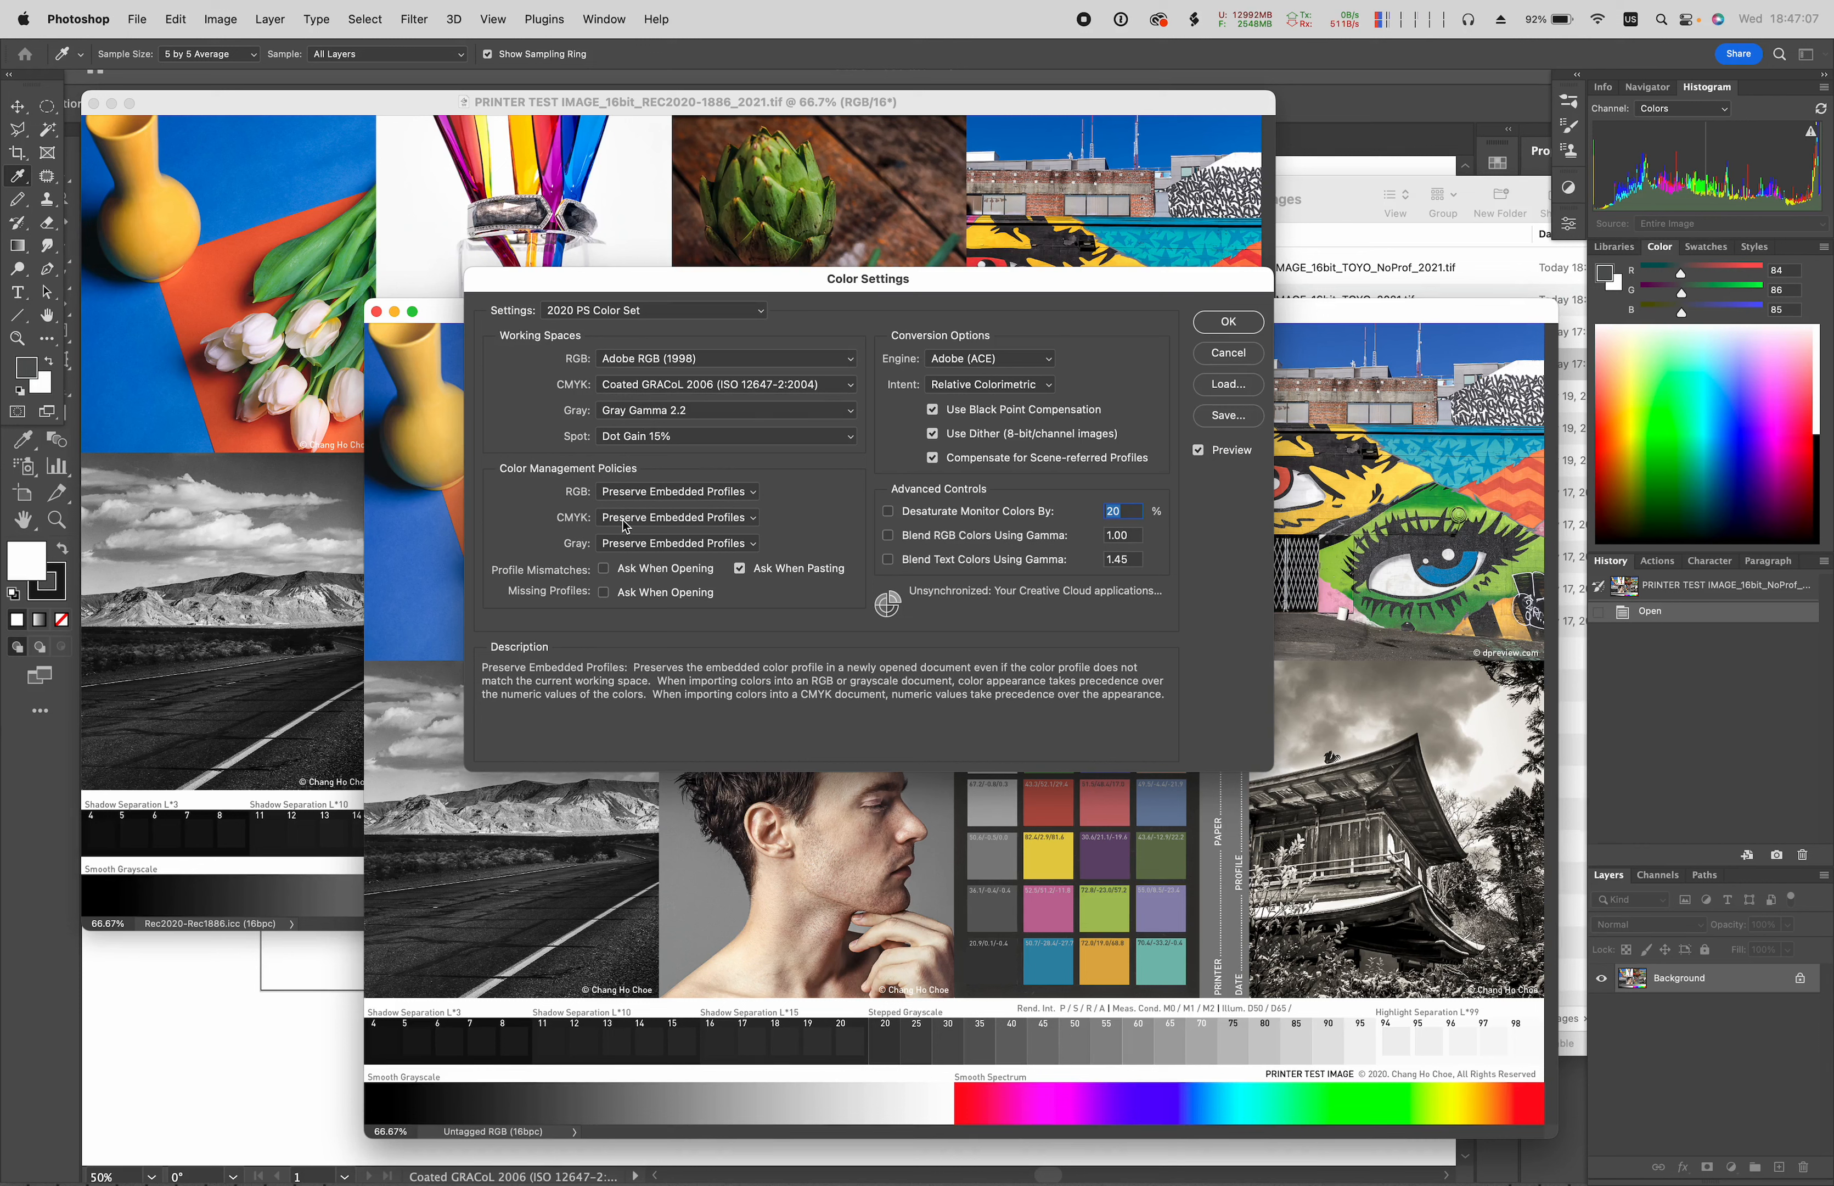
{"action": "left_click", "coordinate": [738, 495]}
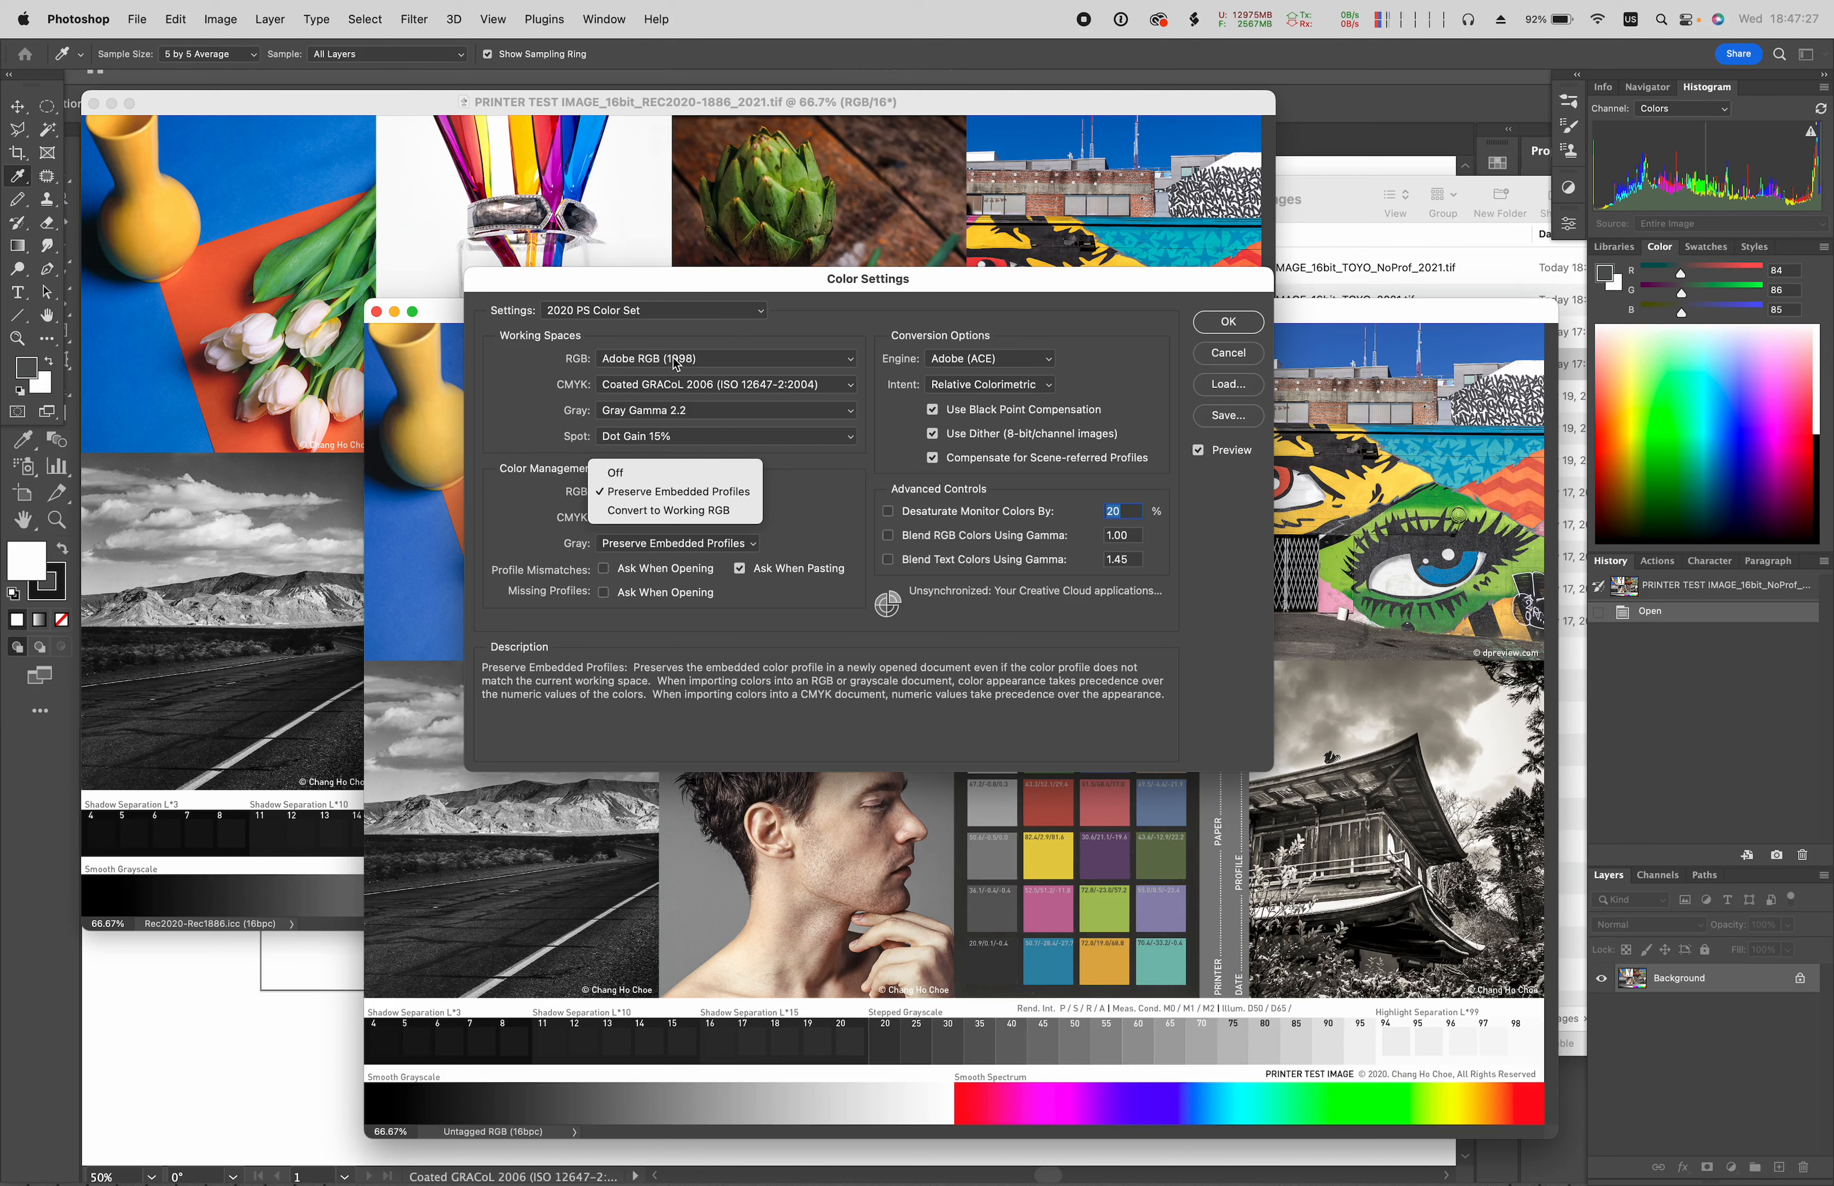
{"action": "left_click", "coordinate": [702, 511]}
{"action": "left_click", "coordinate": [727, 519]}
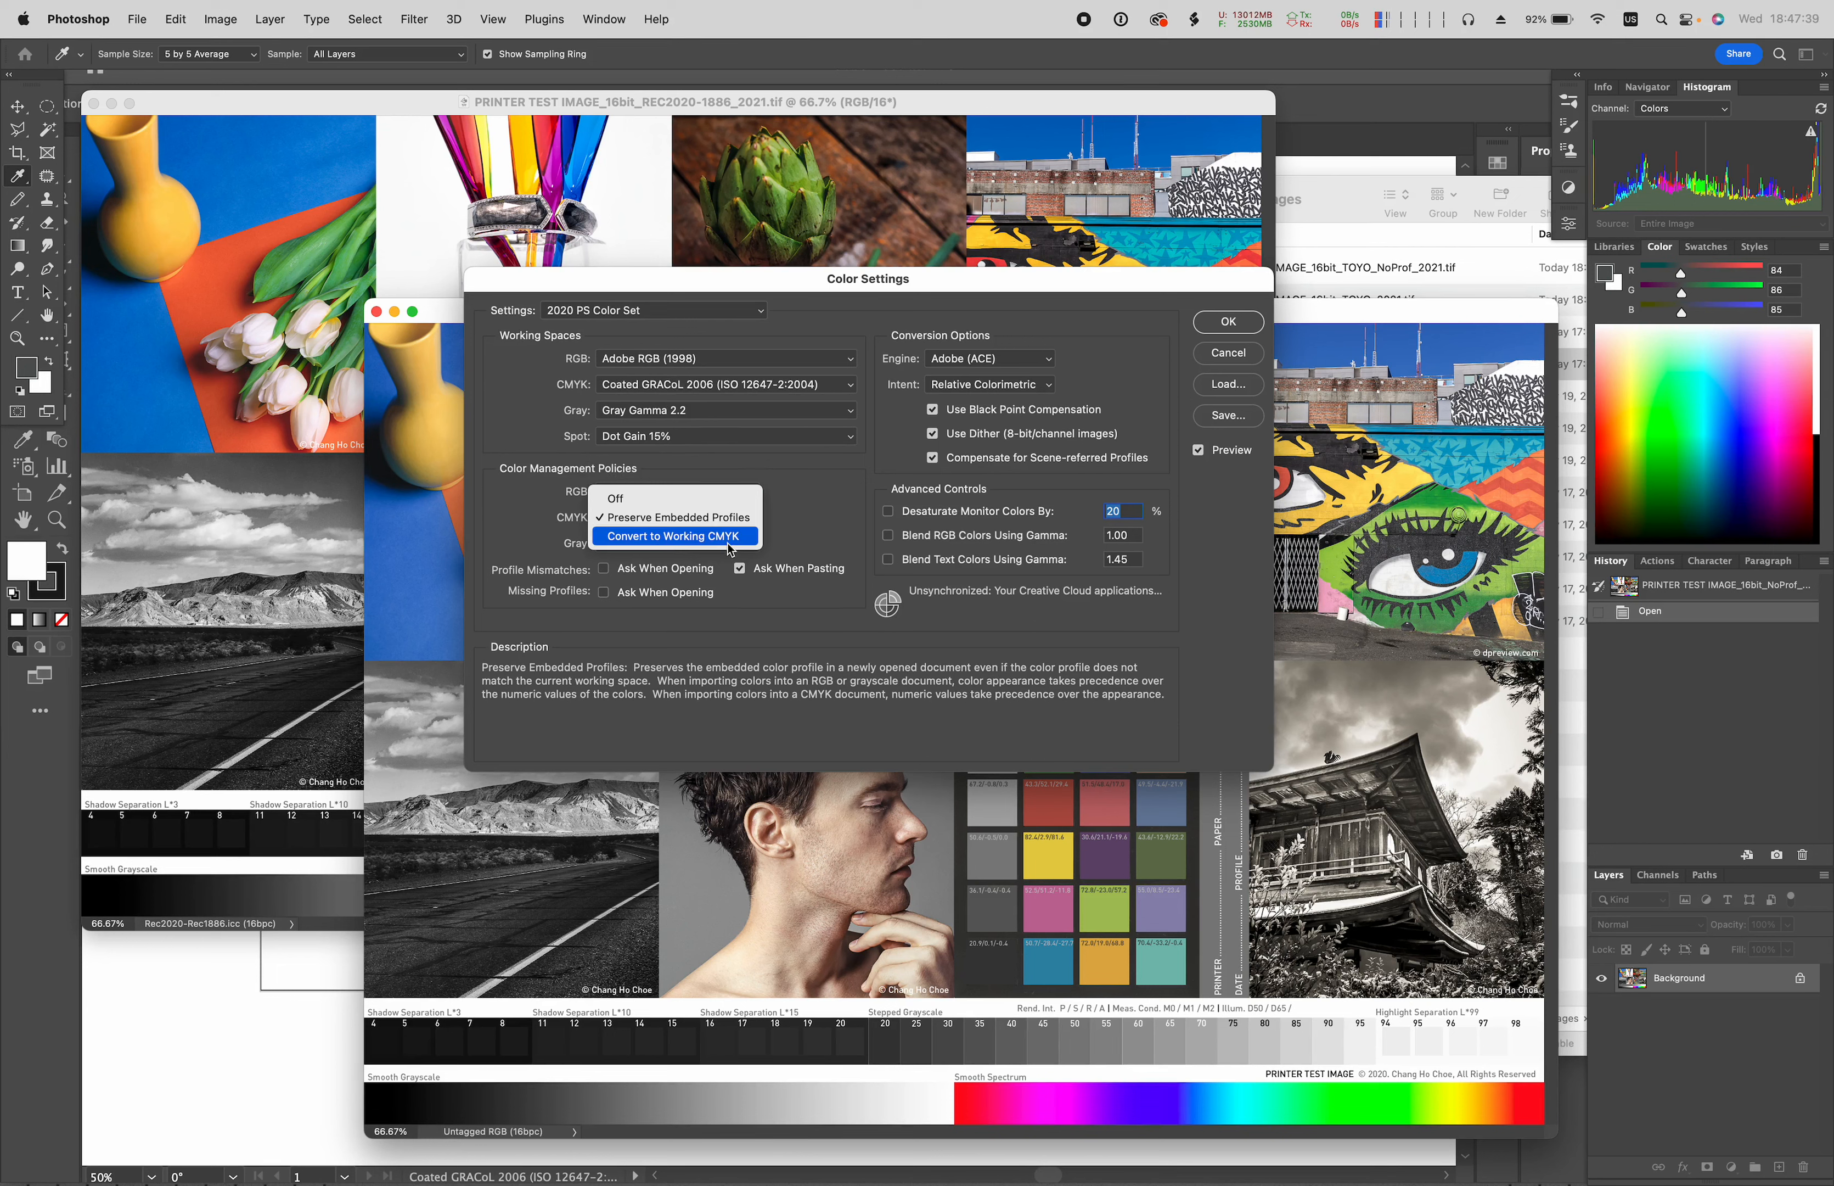
{"action": "left_click", "coordinate": [678, 519]}
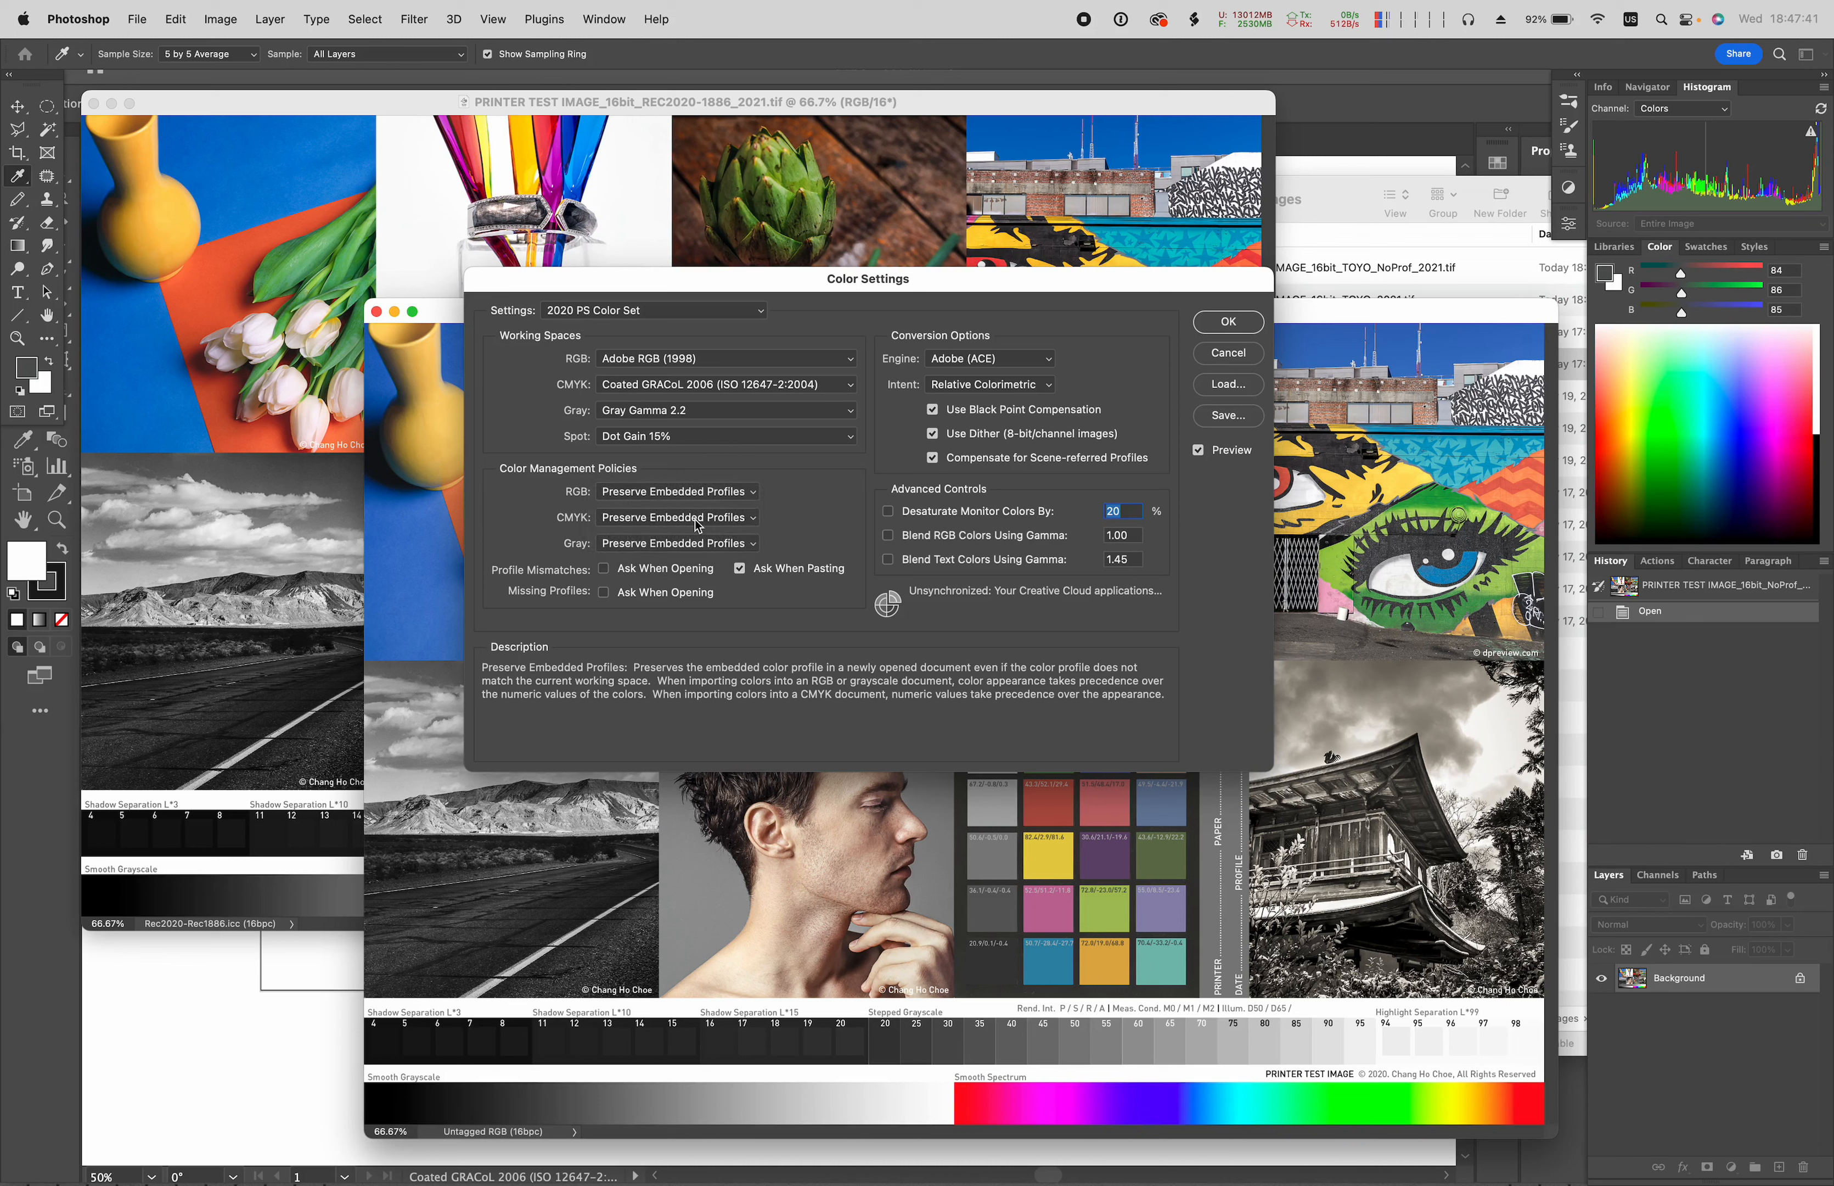
{"action": "left_click", "coordinate": [754, 493]}
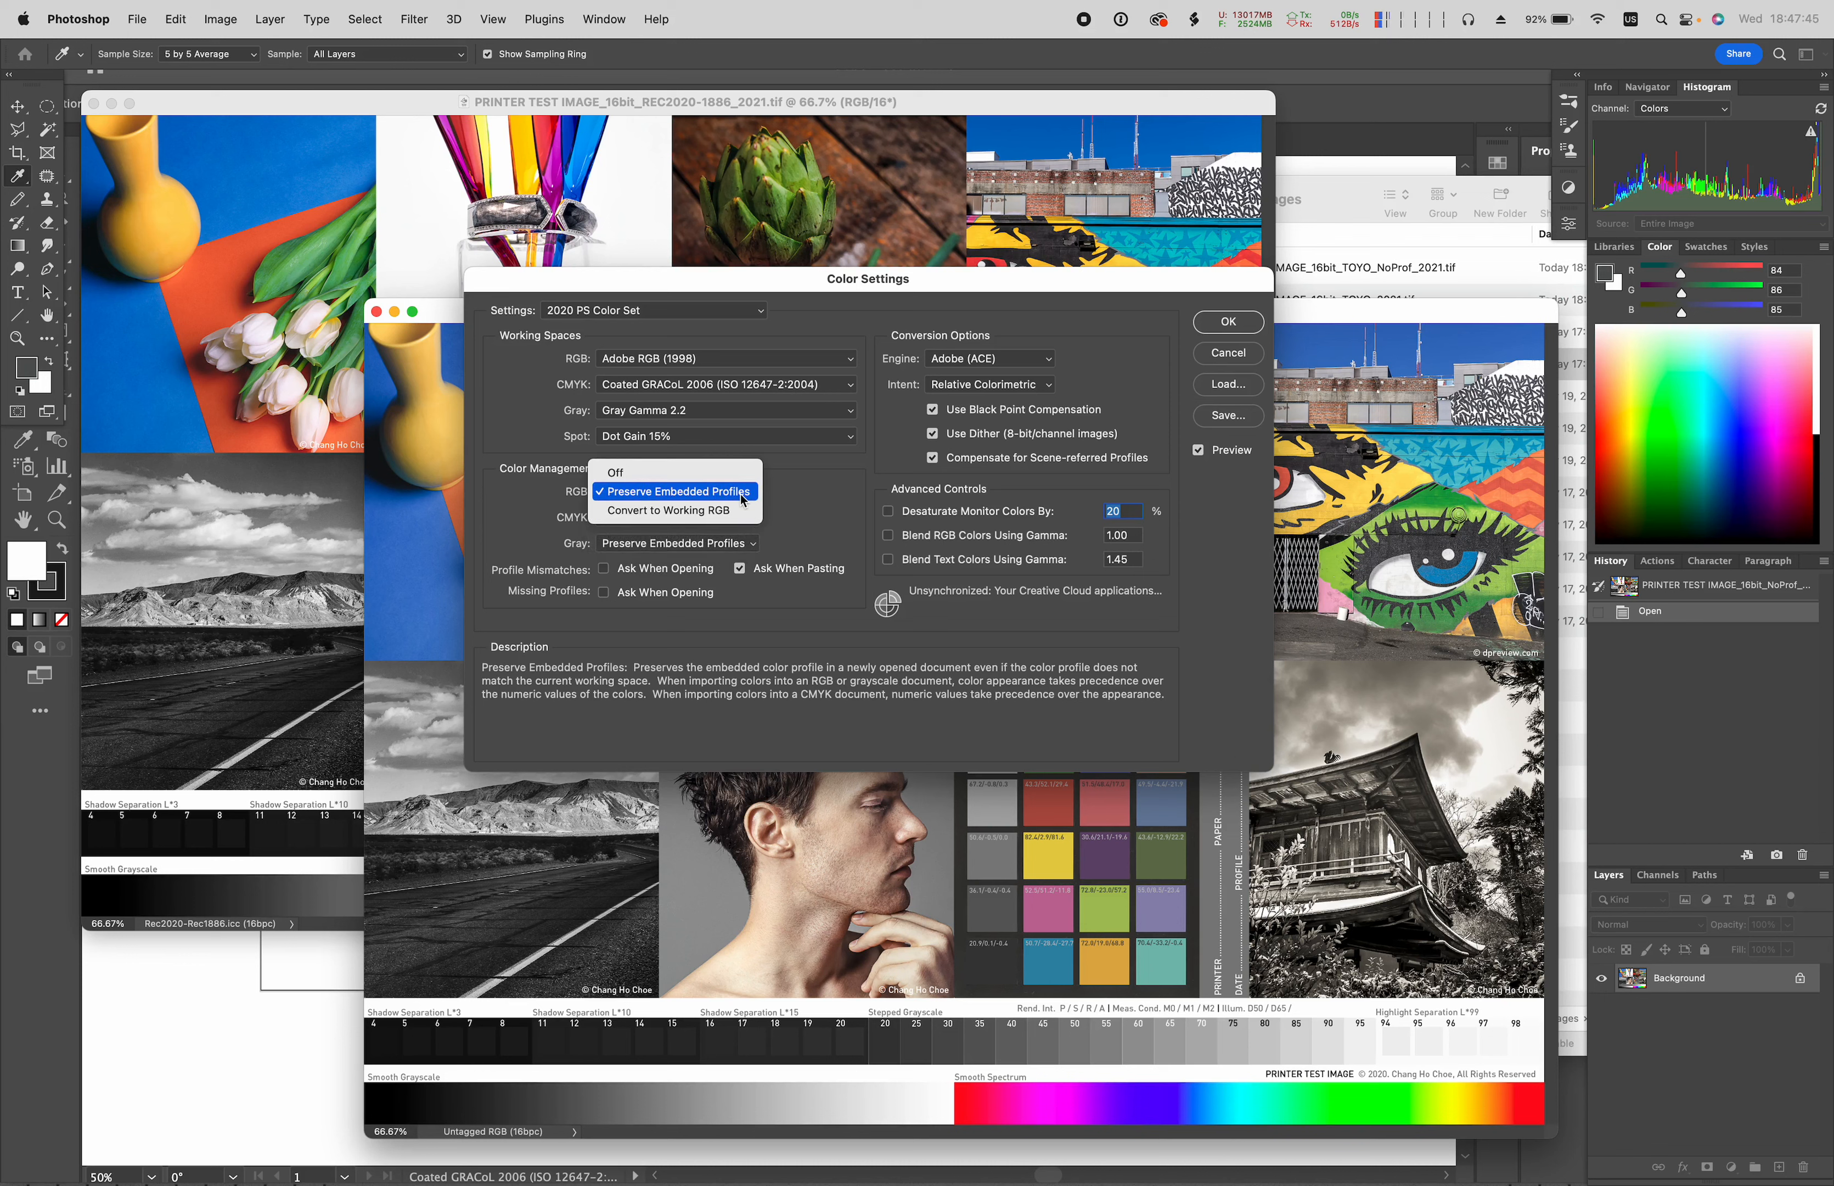
{"action": "left_click", "coordinate": [807, 513]}
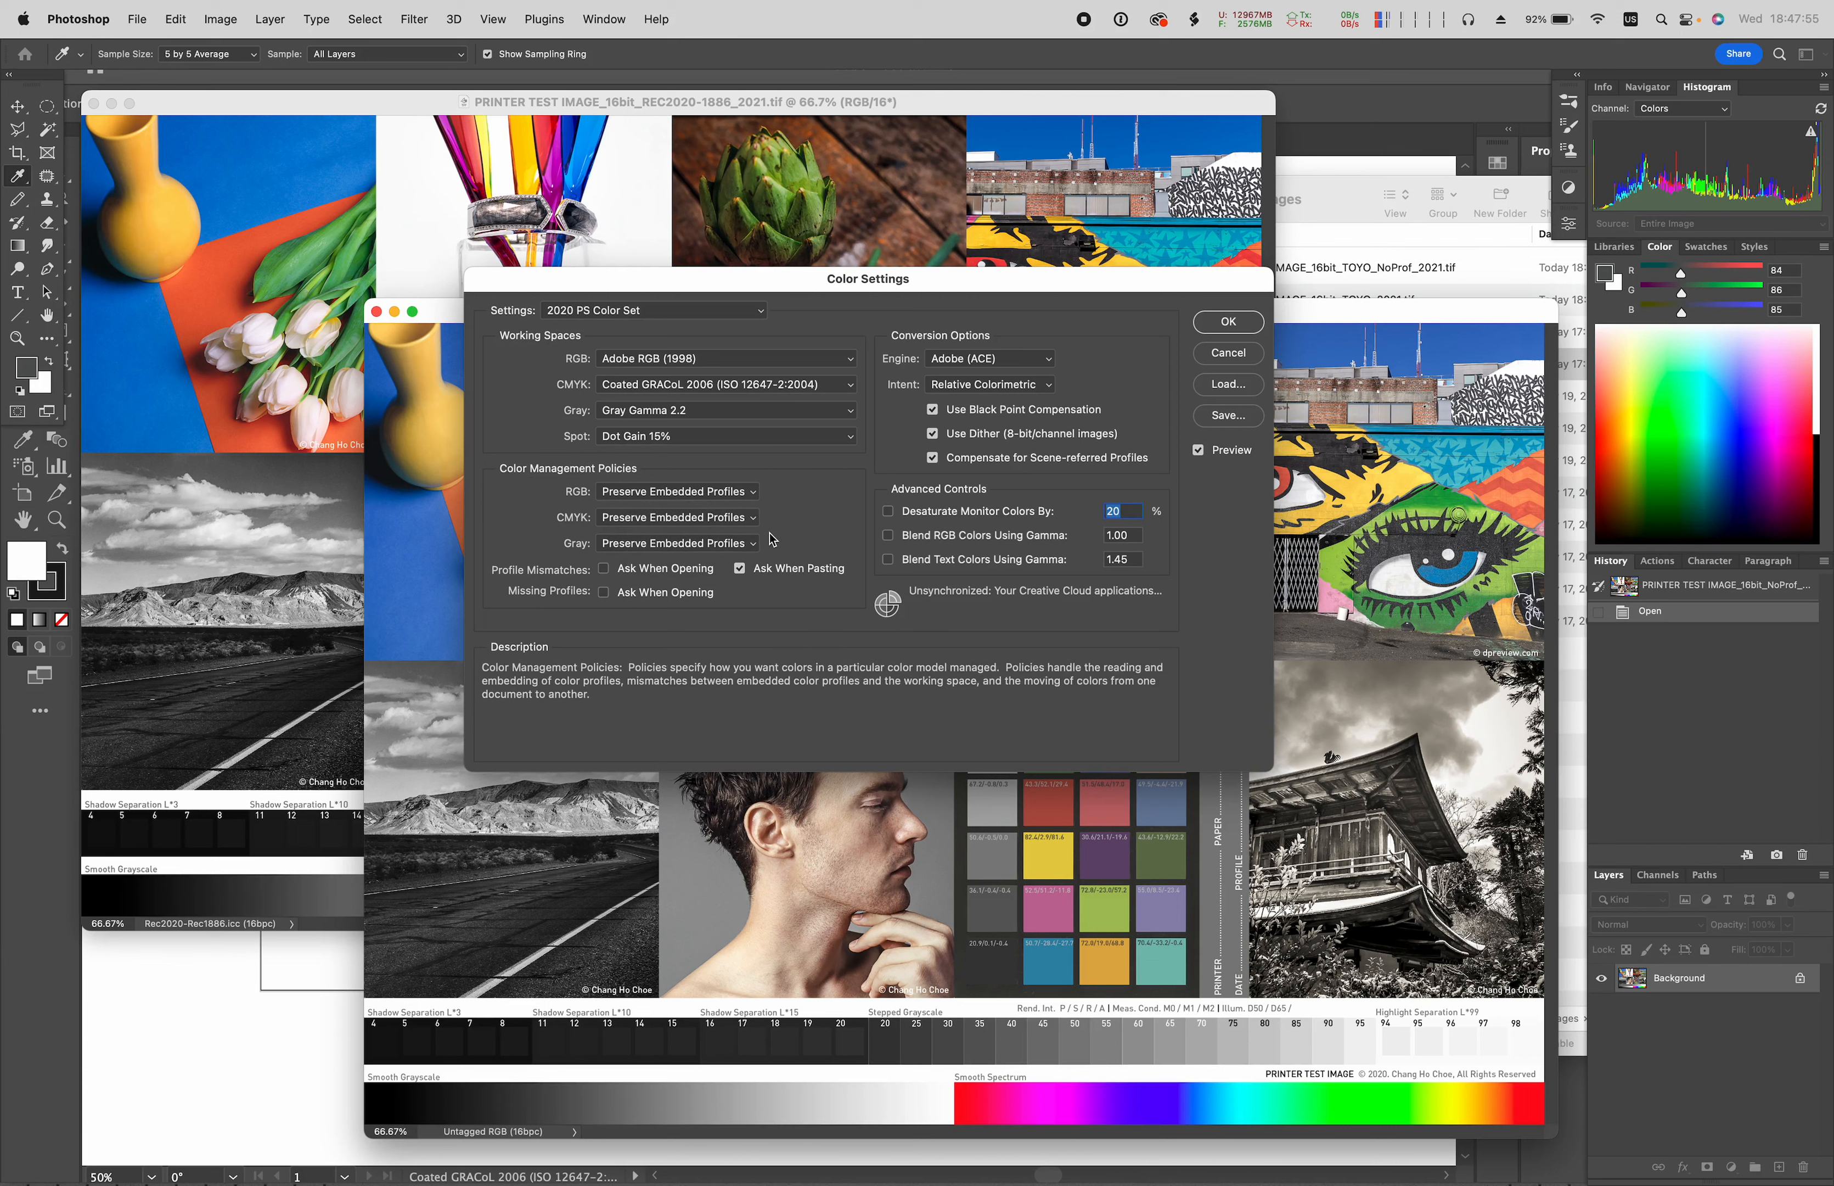
- Apply Off as the RGB color management policy and close both open test images
{"action": "left_click", "coordinate": [746, 492]}
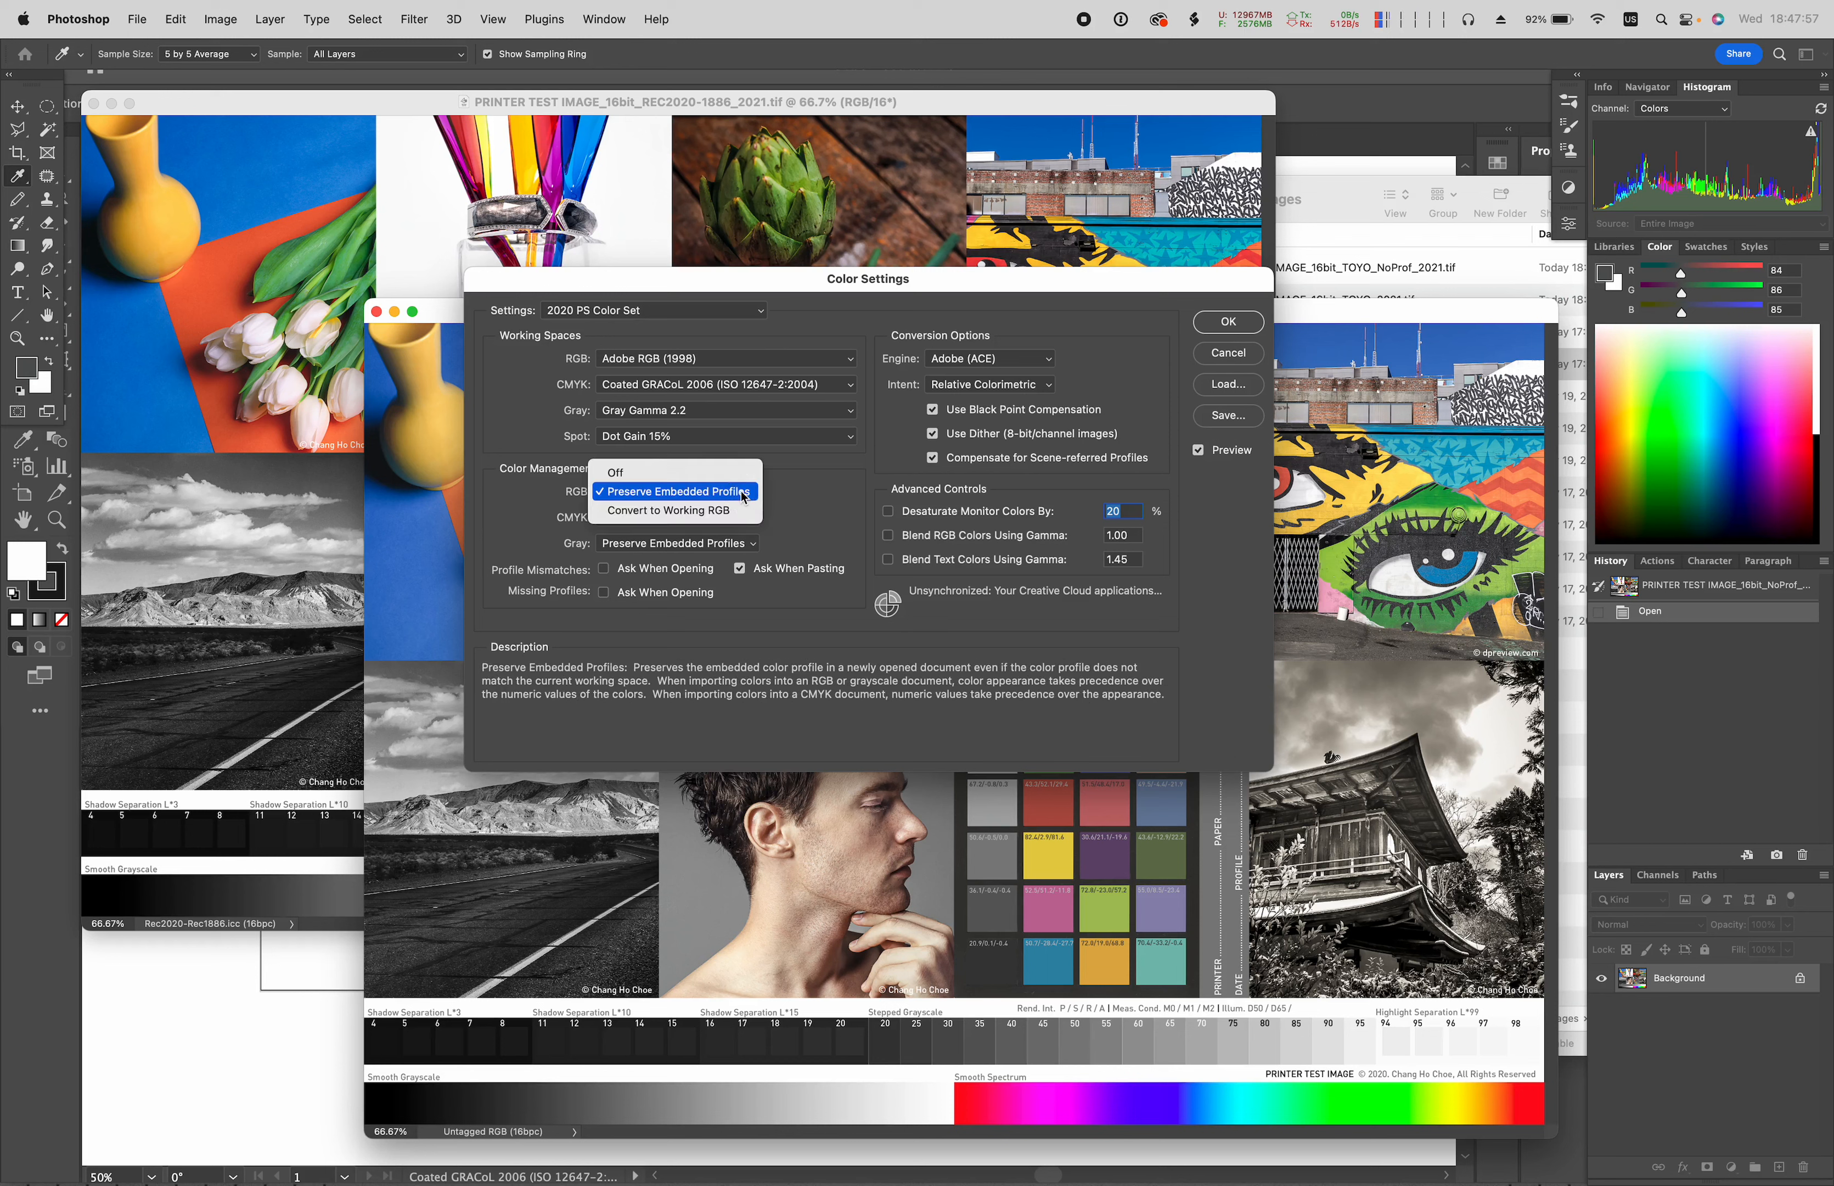
{"action": "left_click", "coordinate": [704, 473]}
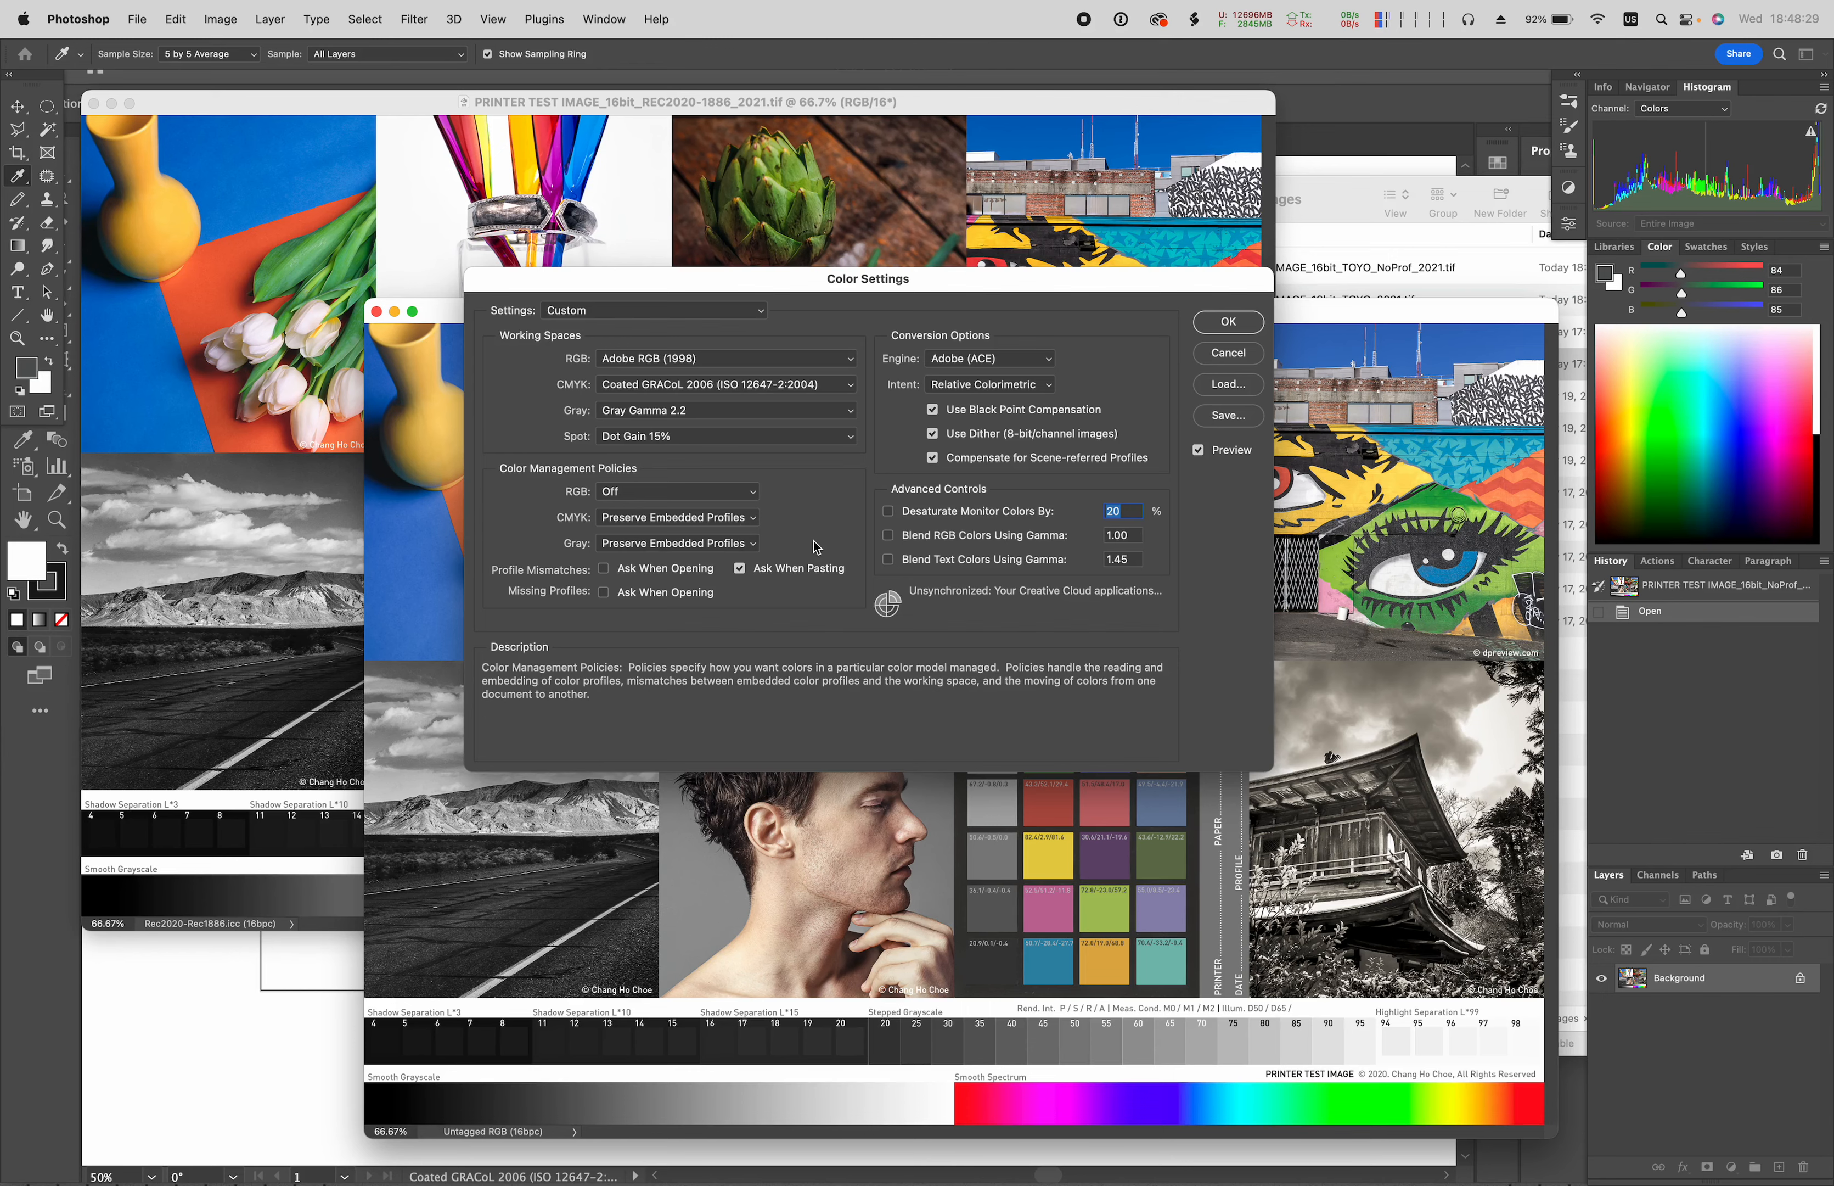
{"action": "left_click", "coordinate": [1250, 328]}
{"action": "key", "text": "super+w"}
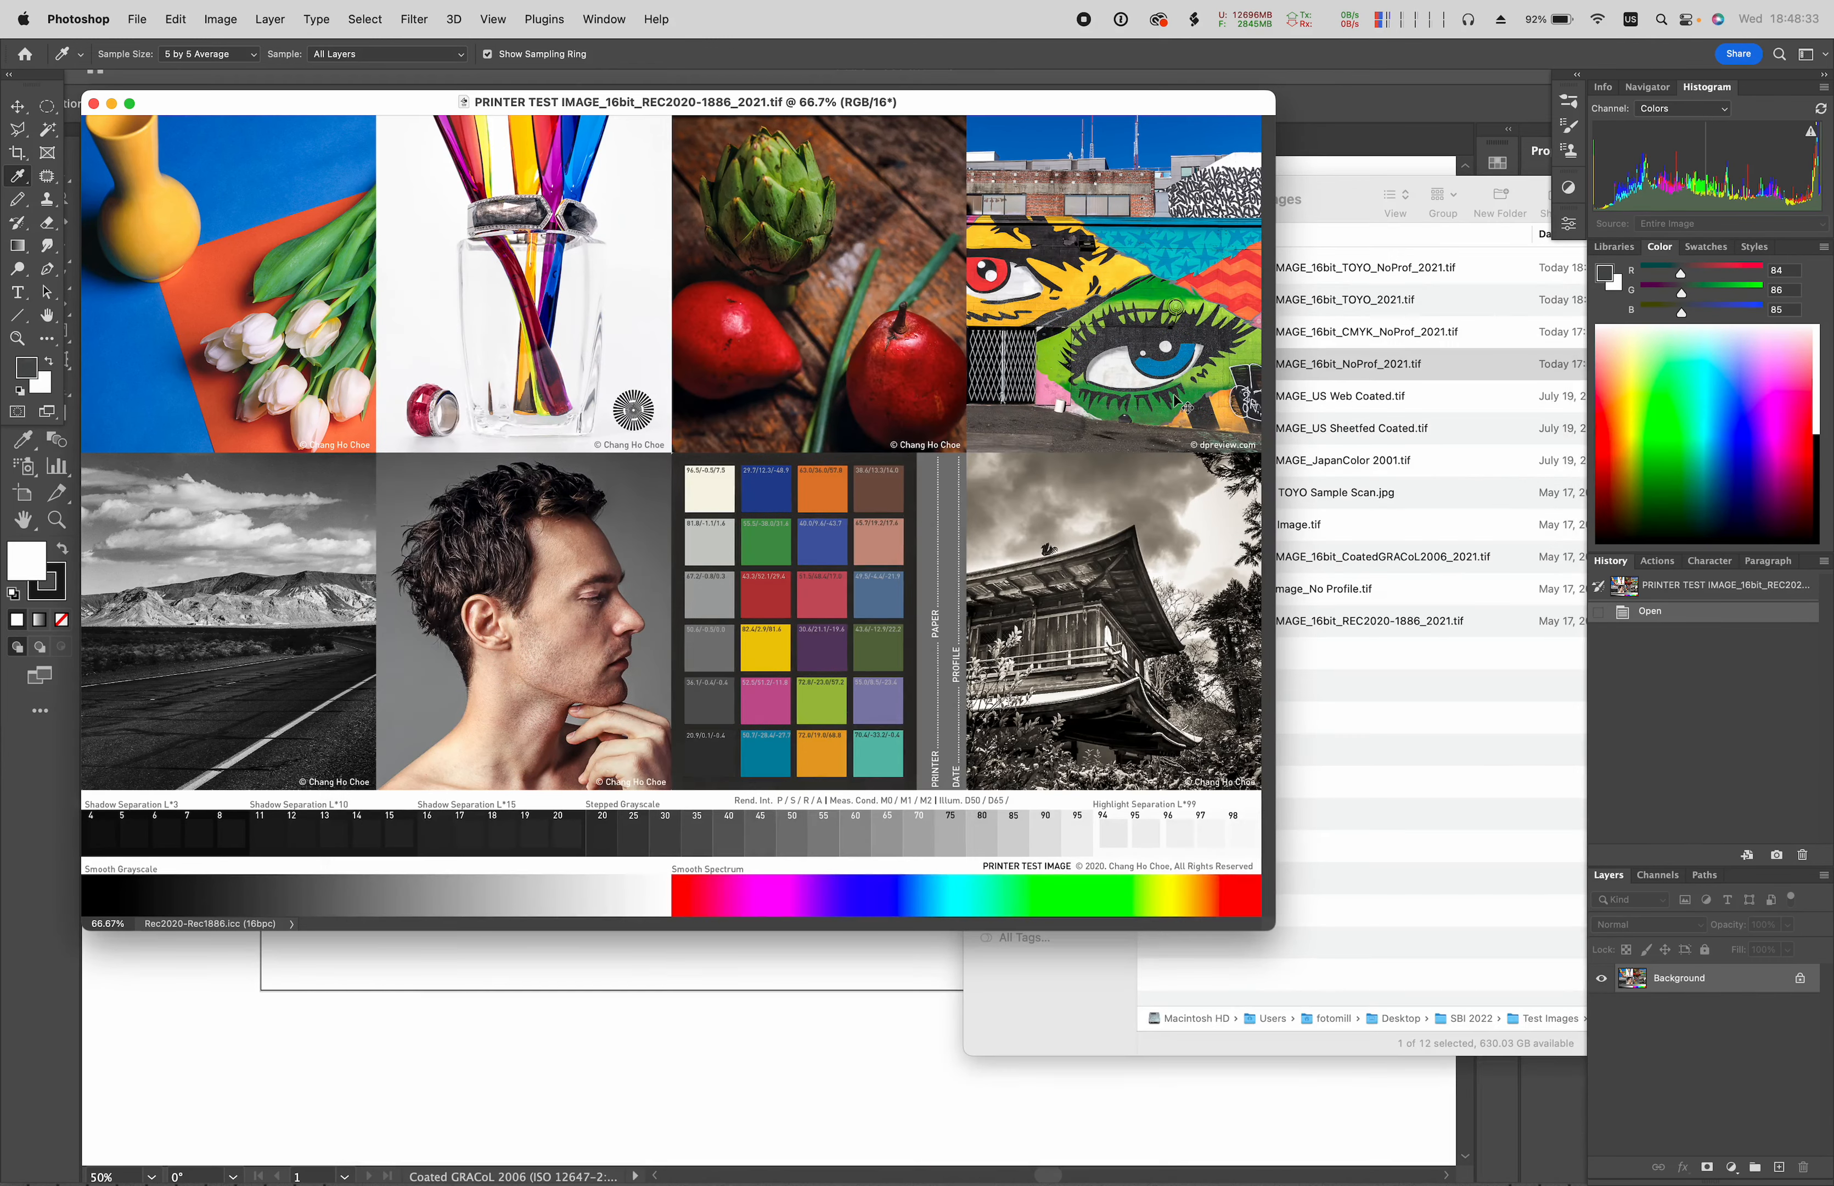
{"action": "key", "text": "super+w"}
- From the Finder's Test Images folder, reopen the 16bit NoProf and REC2020-1886 TIFFs, and offset the REC2020 window to compare both images
{"action": "left_click", "coordinate": [1364, 738]}
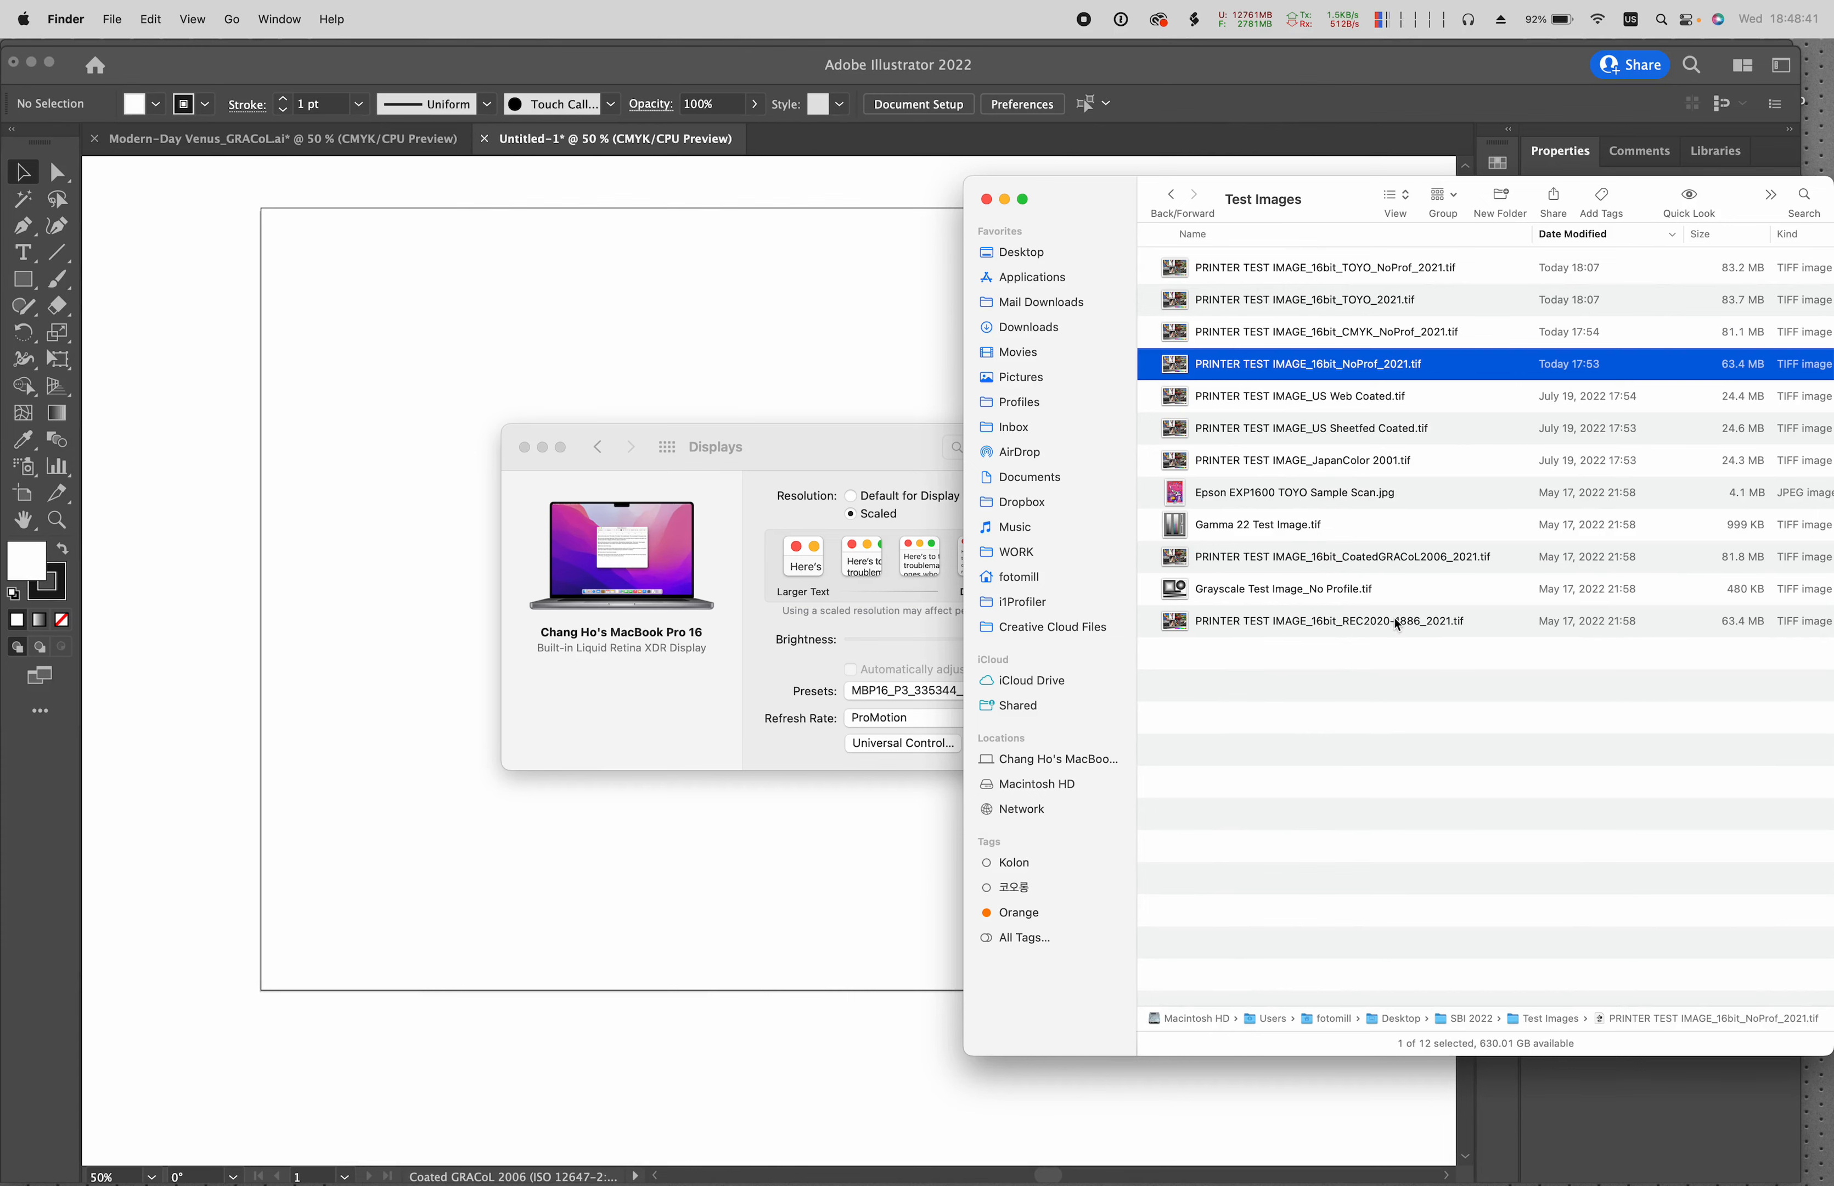
{"action": "double_click", "coordinate": [1175, 363]}
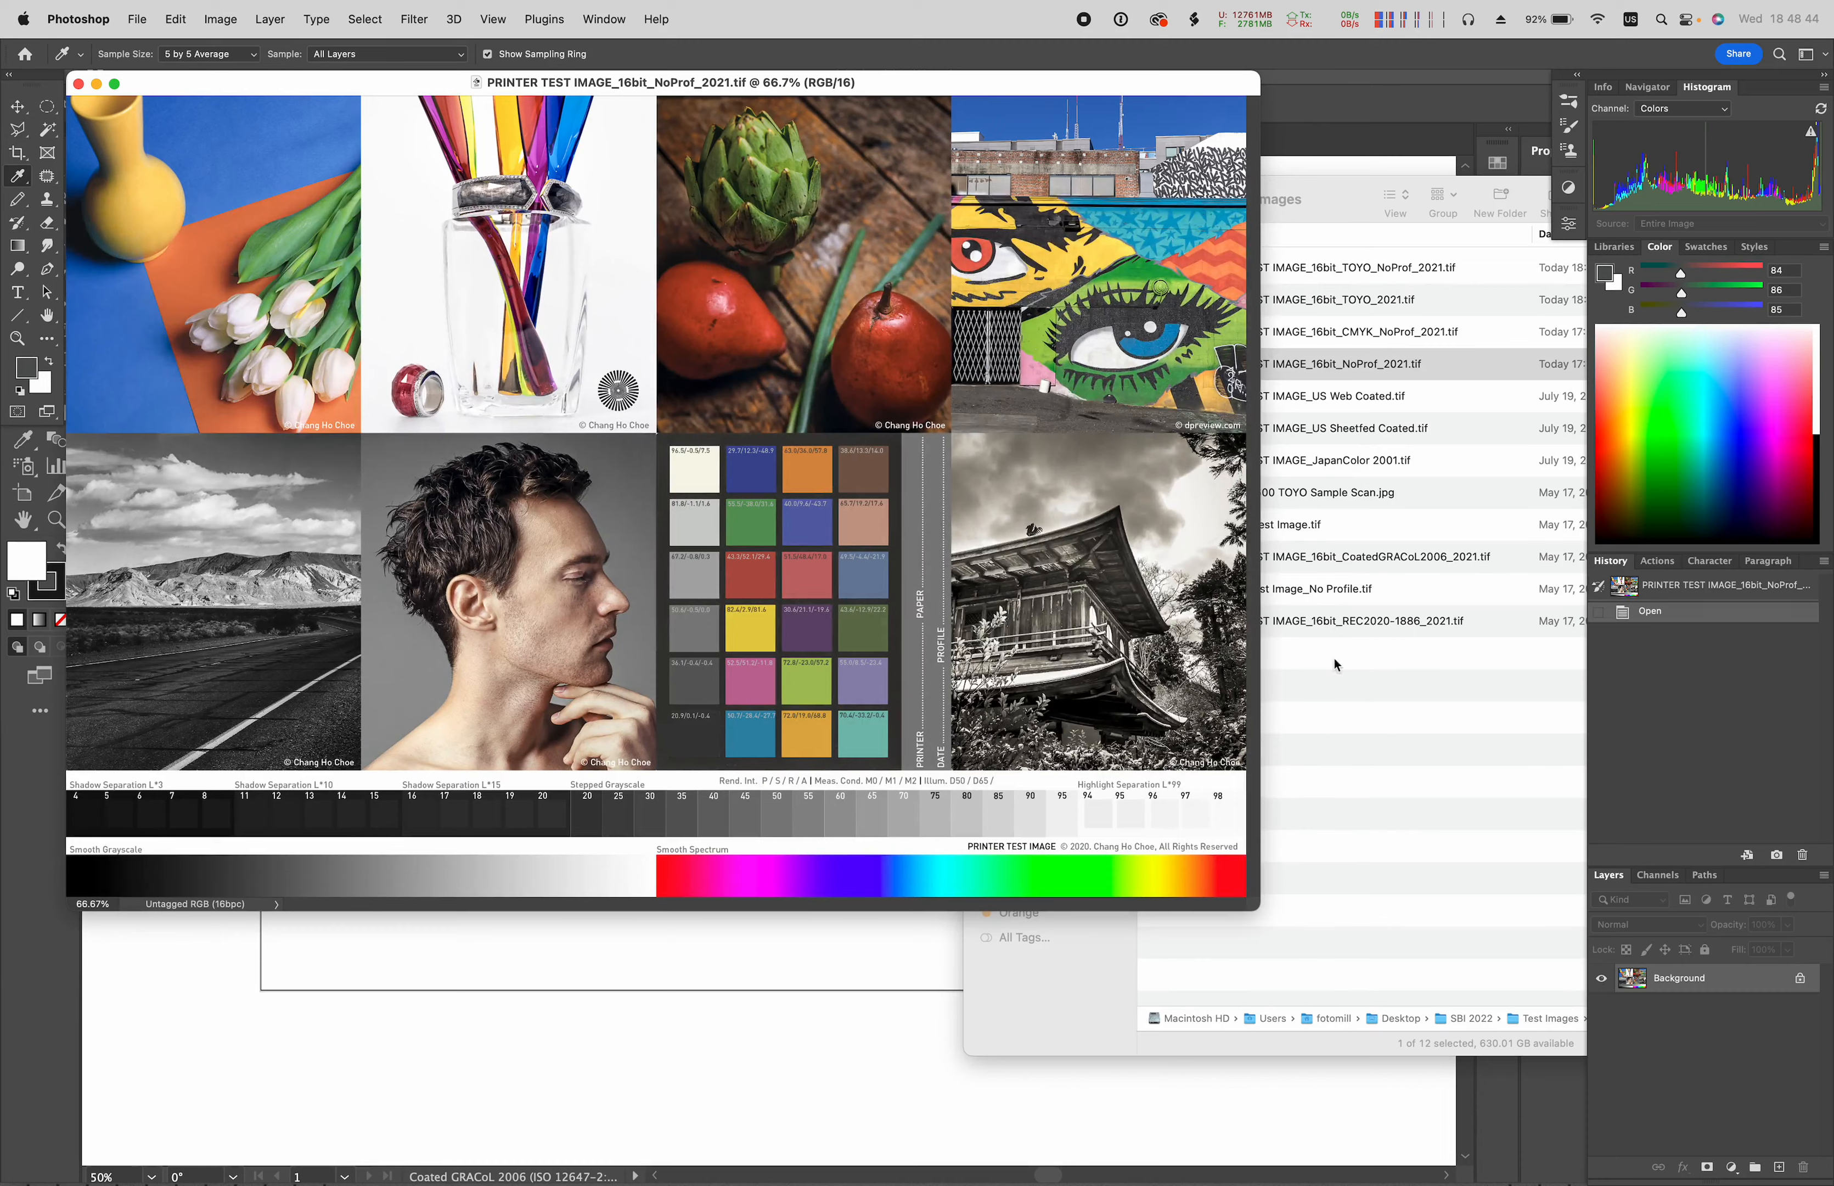
{"action": "left_click", "coordinate": [1399, 627]}
{"action": "double_click", "coordinate": [1399, 627]}
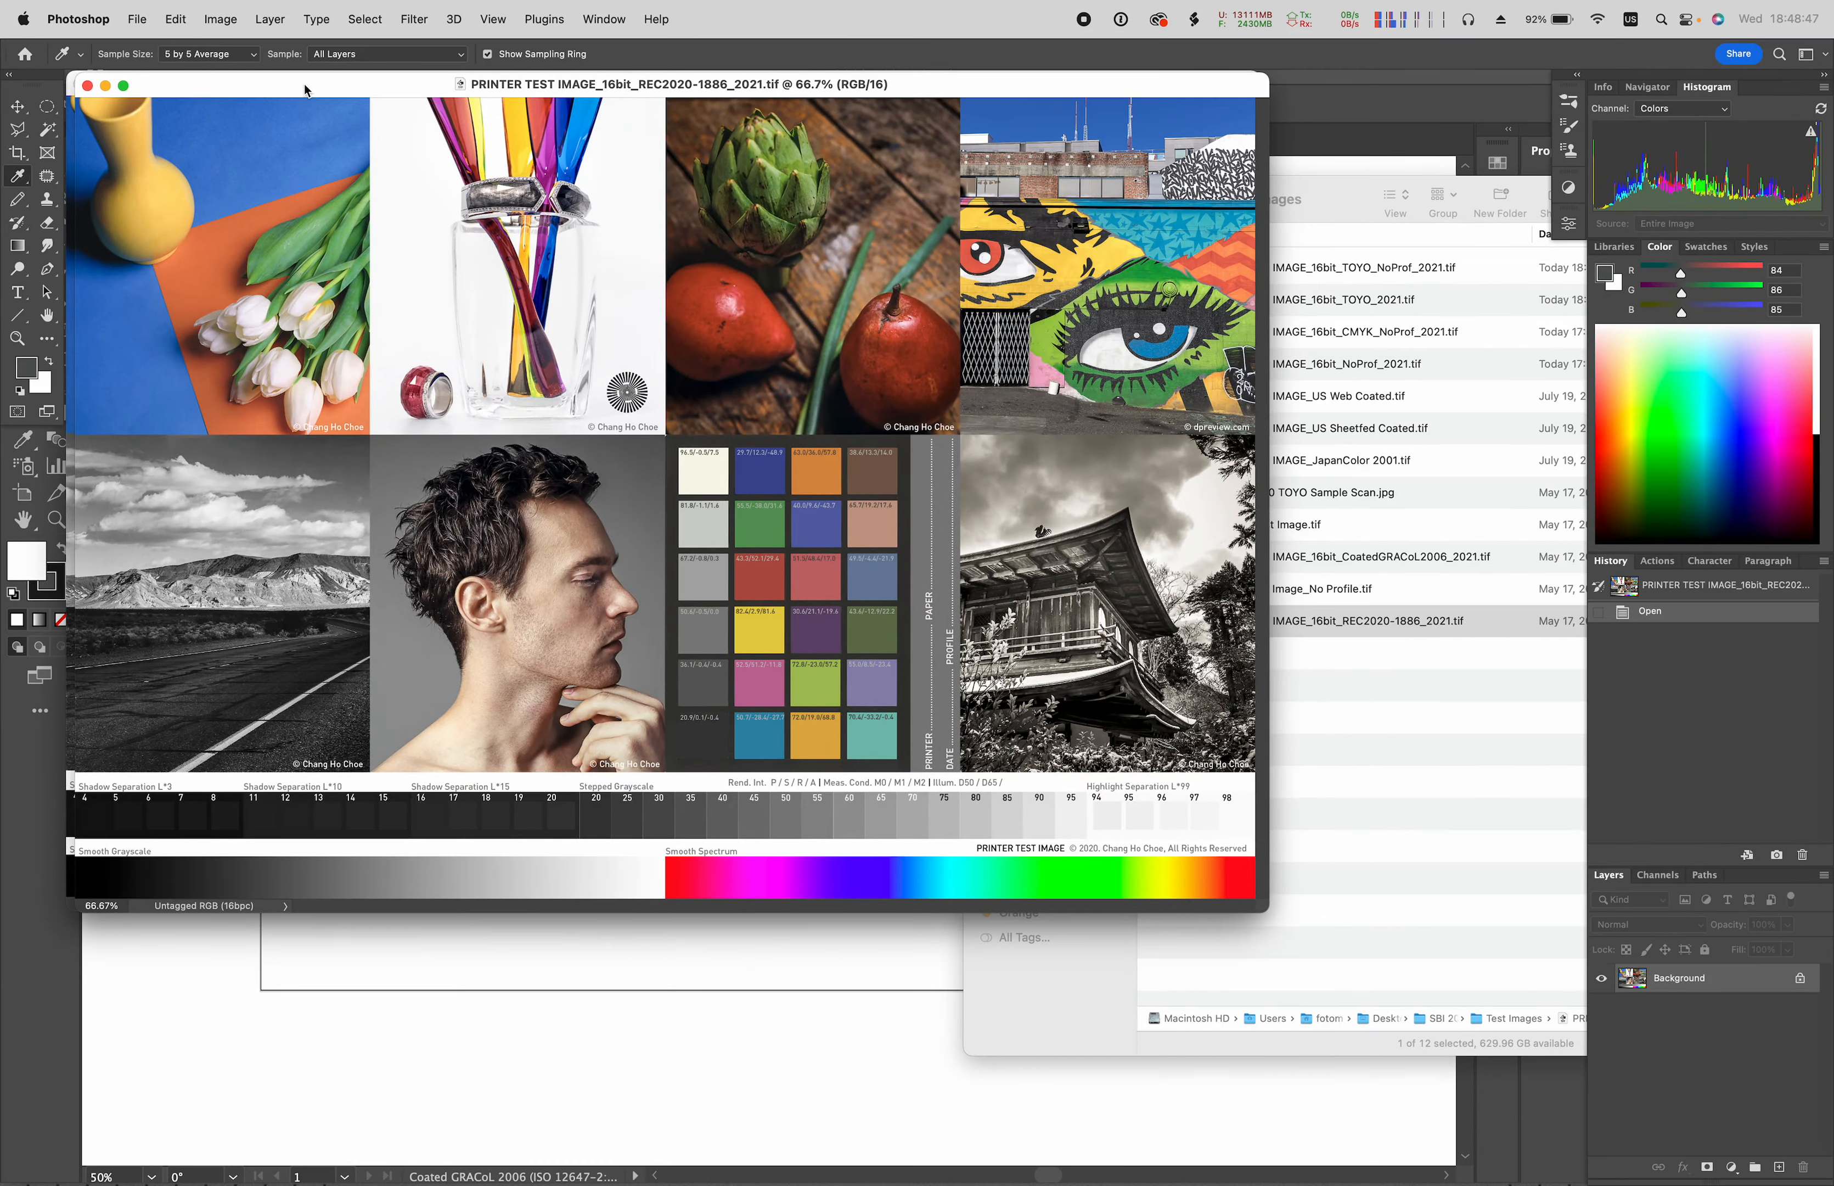
{"action": "left_click_drag", "start_coordinate": [307, 86], "coordinate": [478, 235]}
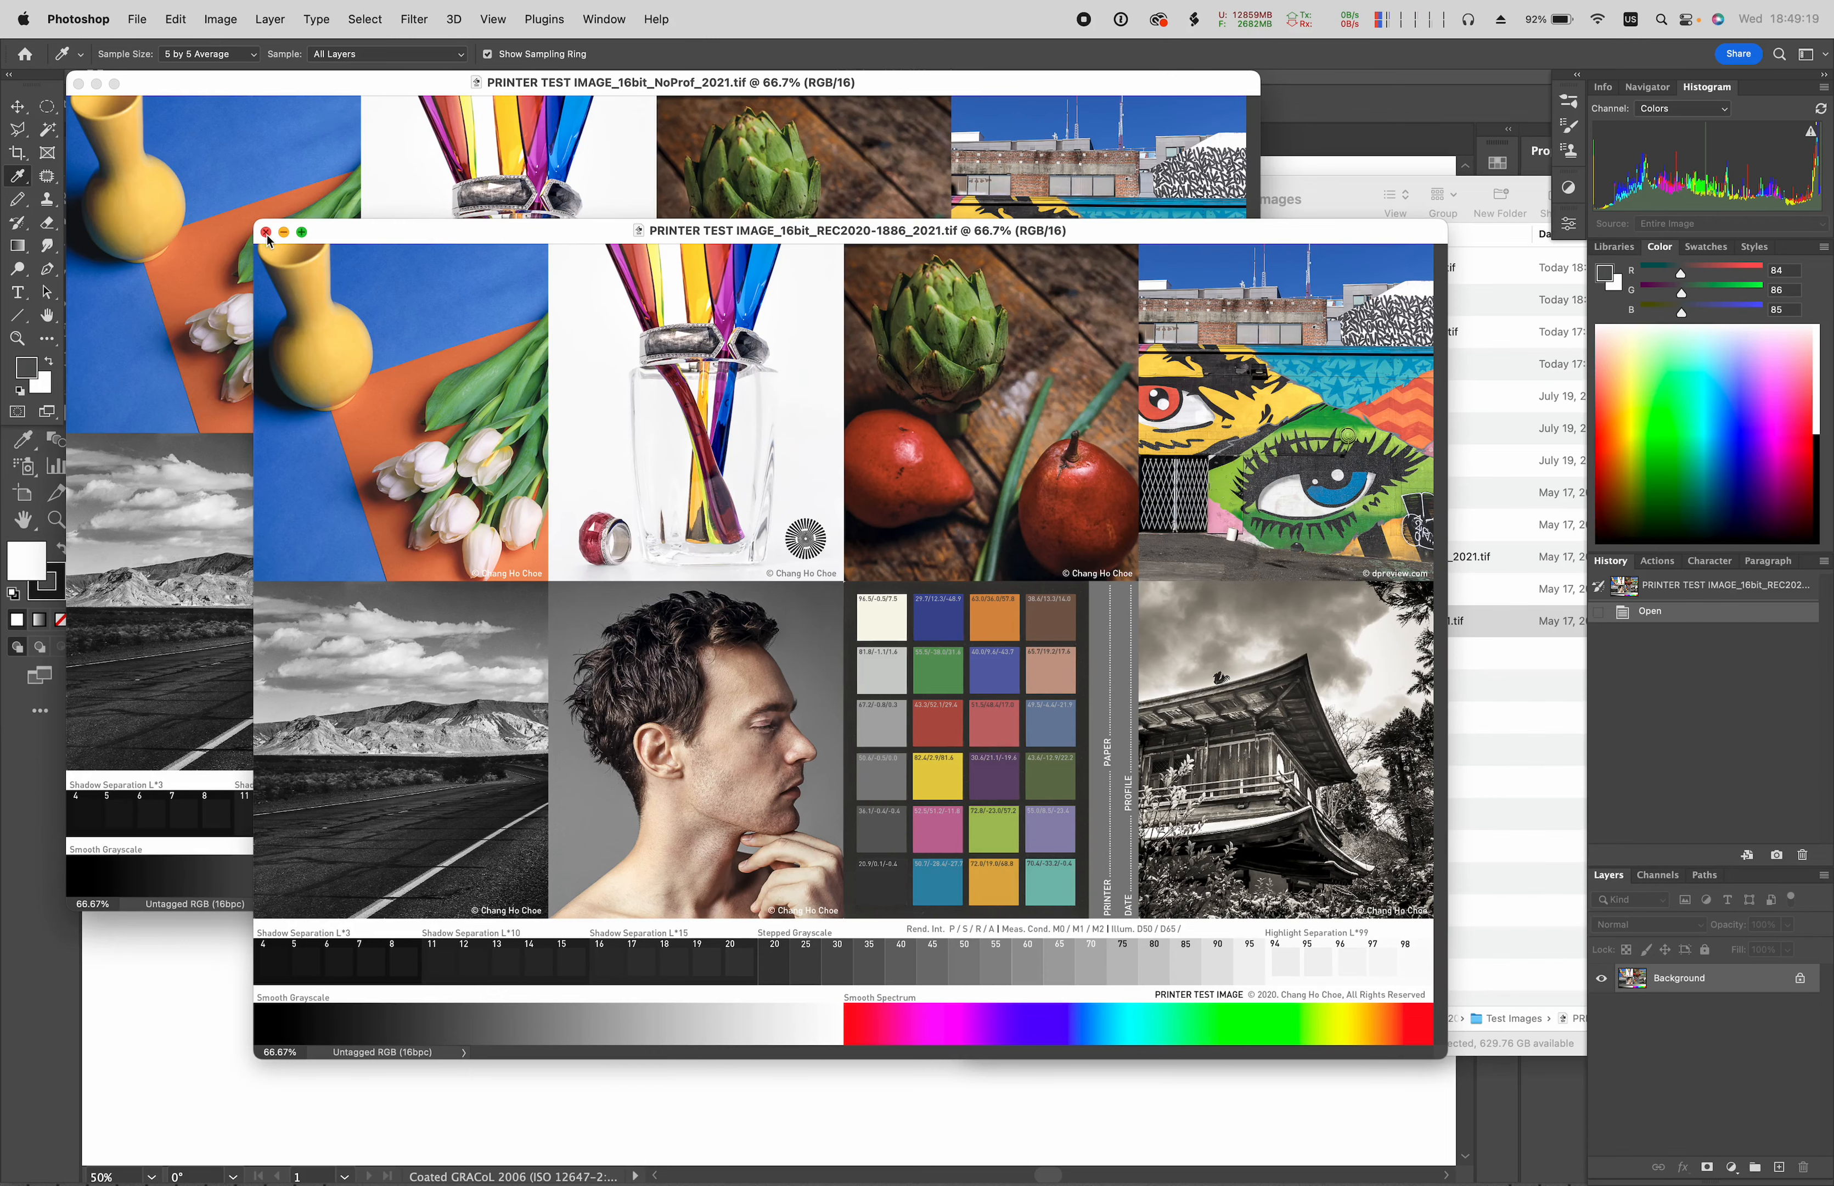
{"action": "left_click_drag", "start_coordinate": [355, 244], "coordinate": [358, 229]}
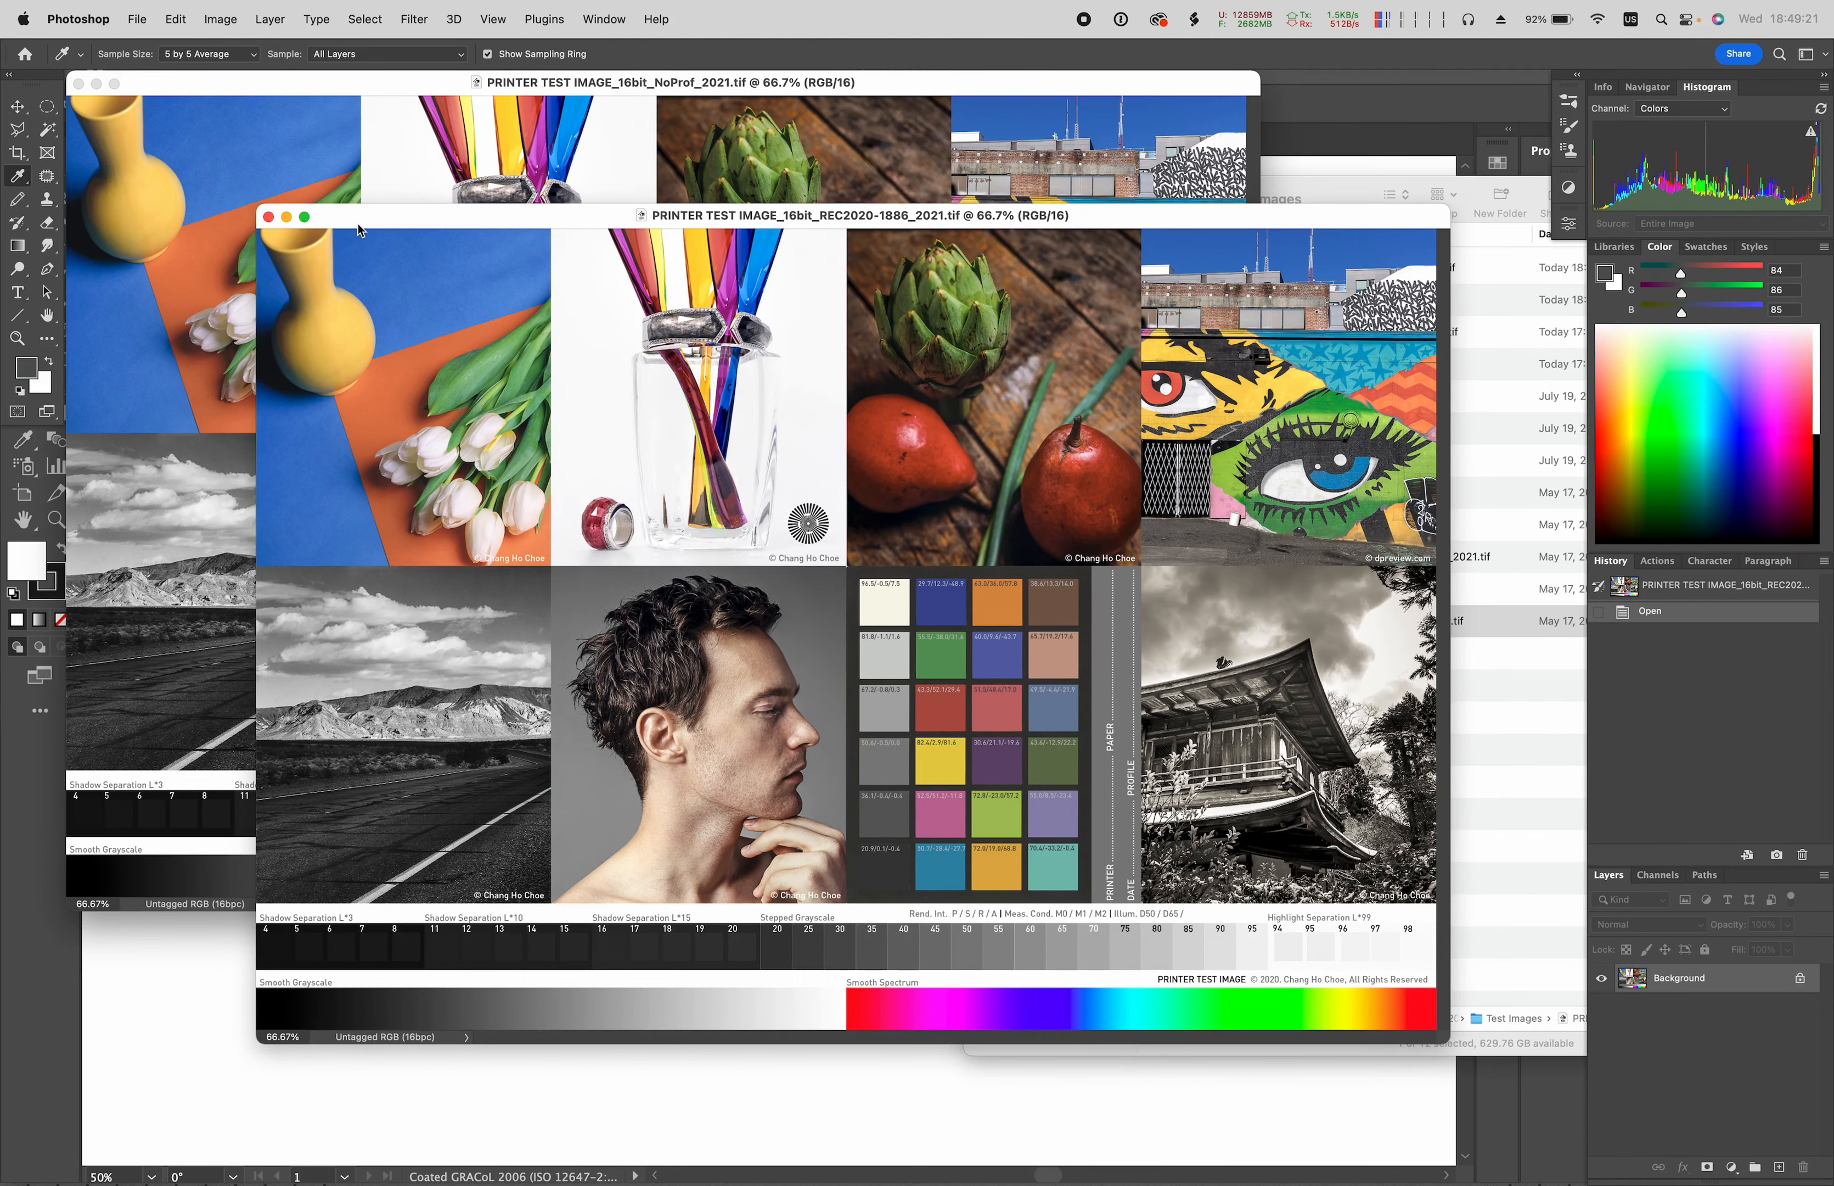
{"action": "left_click_drag", "start_coordinate": [361, 230], "coordinate": [358, 230]}
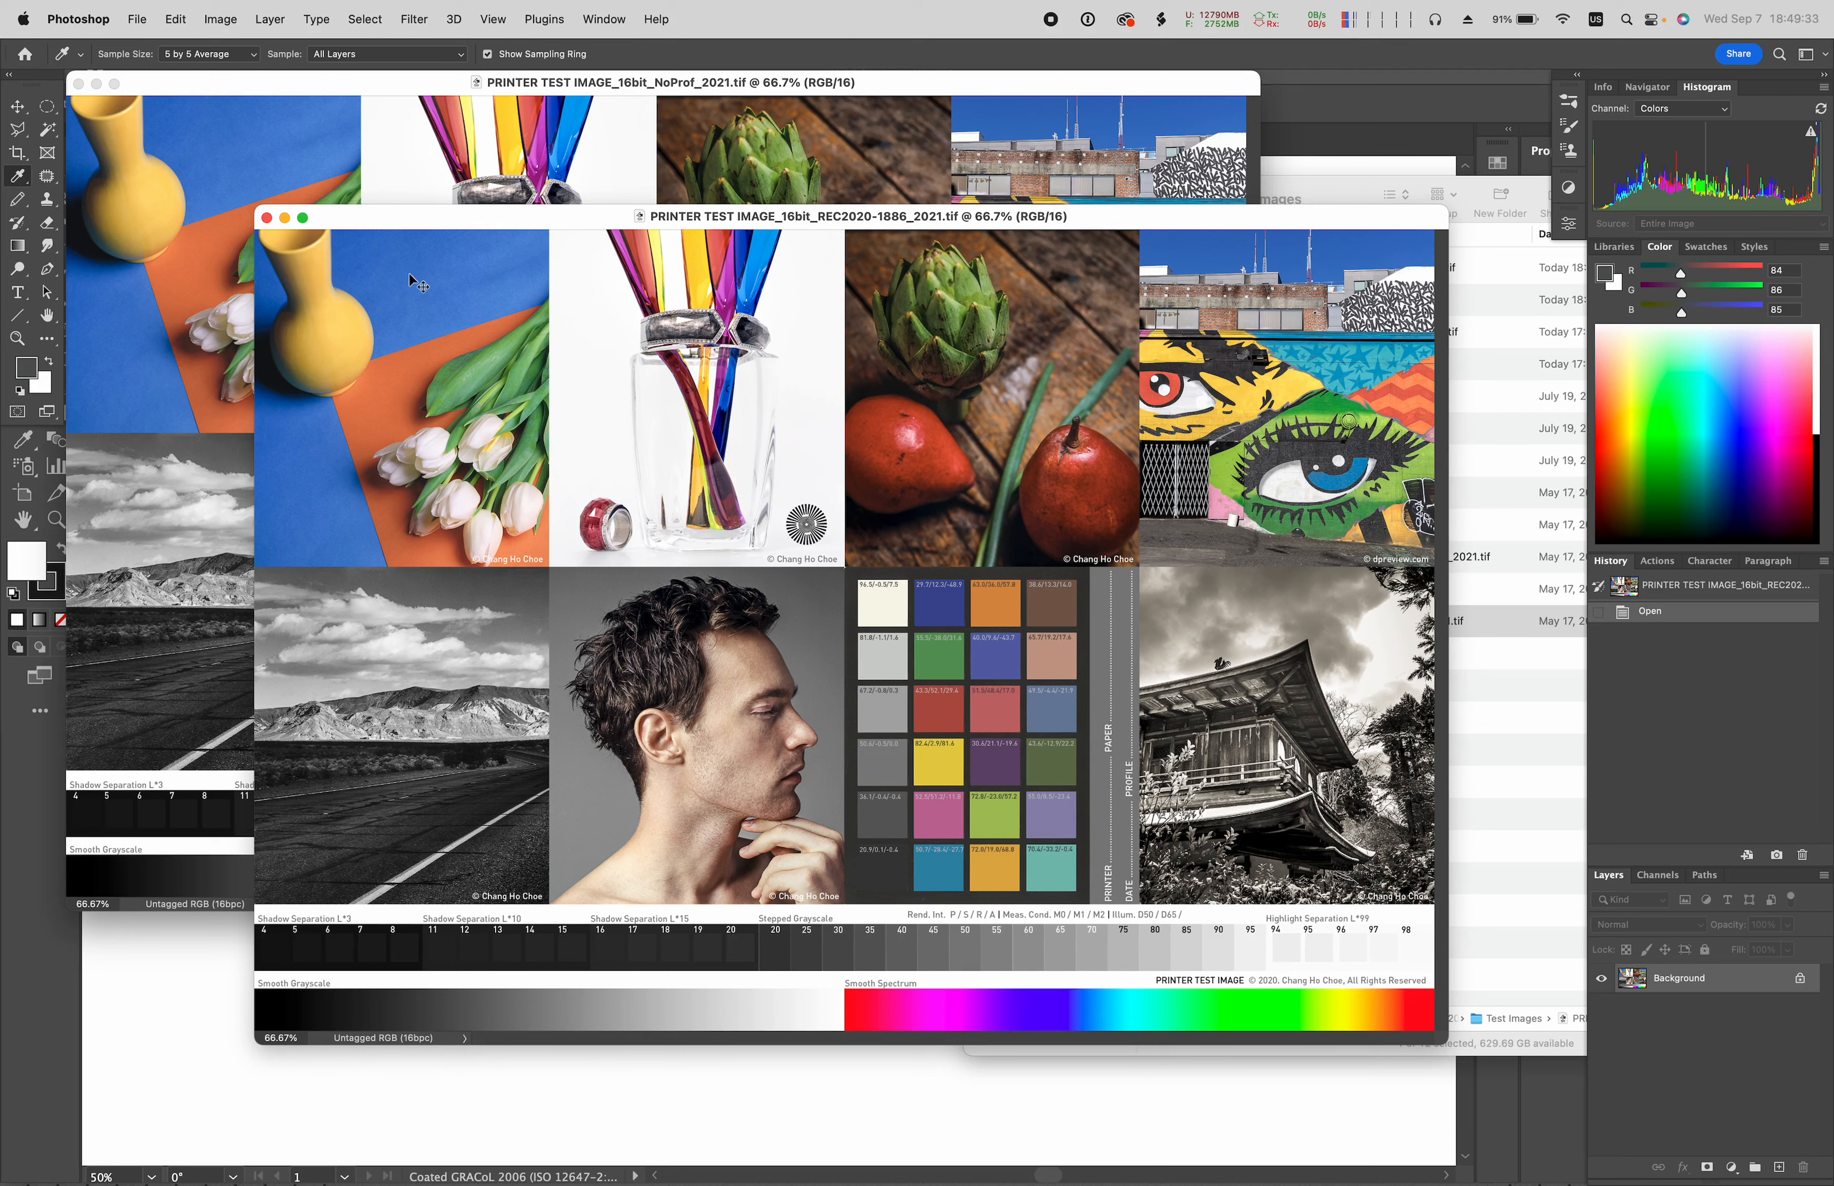
- Set the RGB color management policy back to Preserve Embedded Profiles and close both test images
{"action": "key", "text": "super+shift+k"}
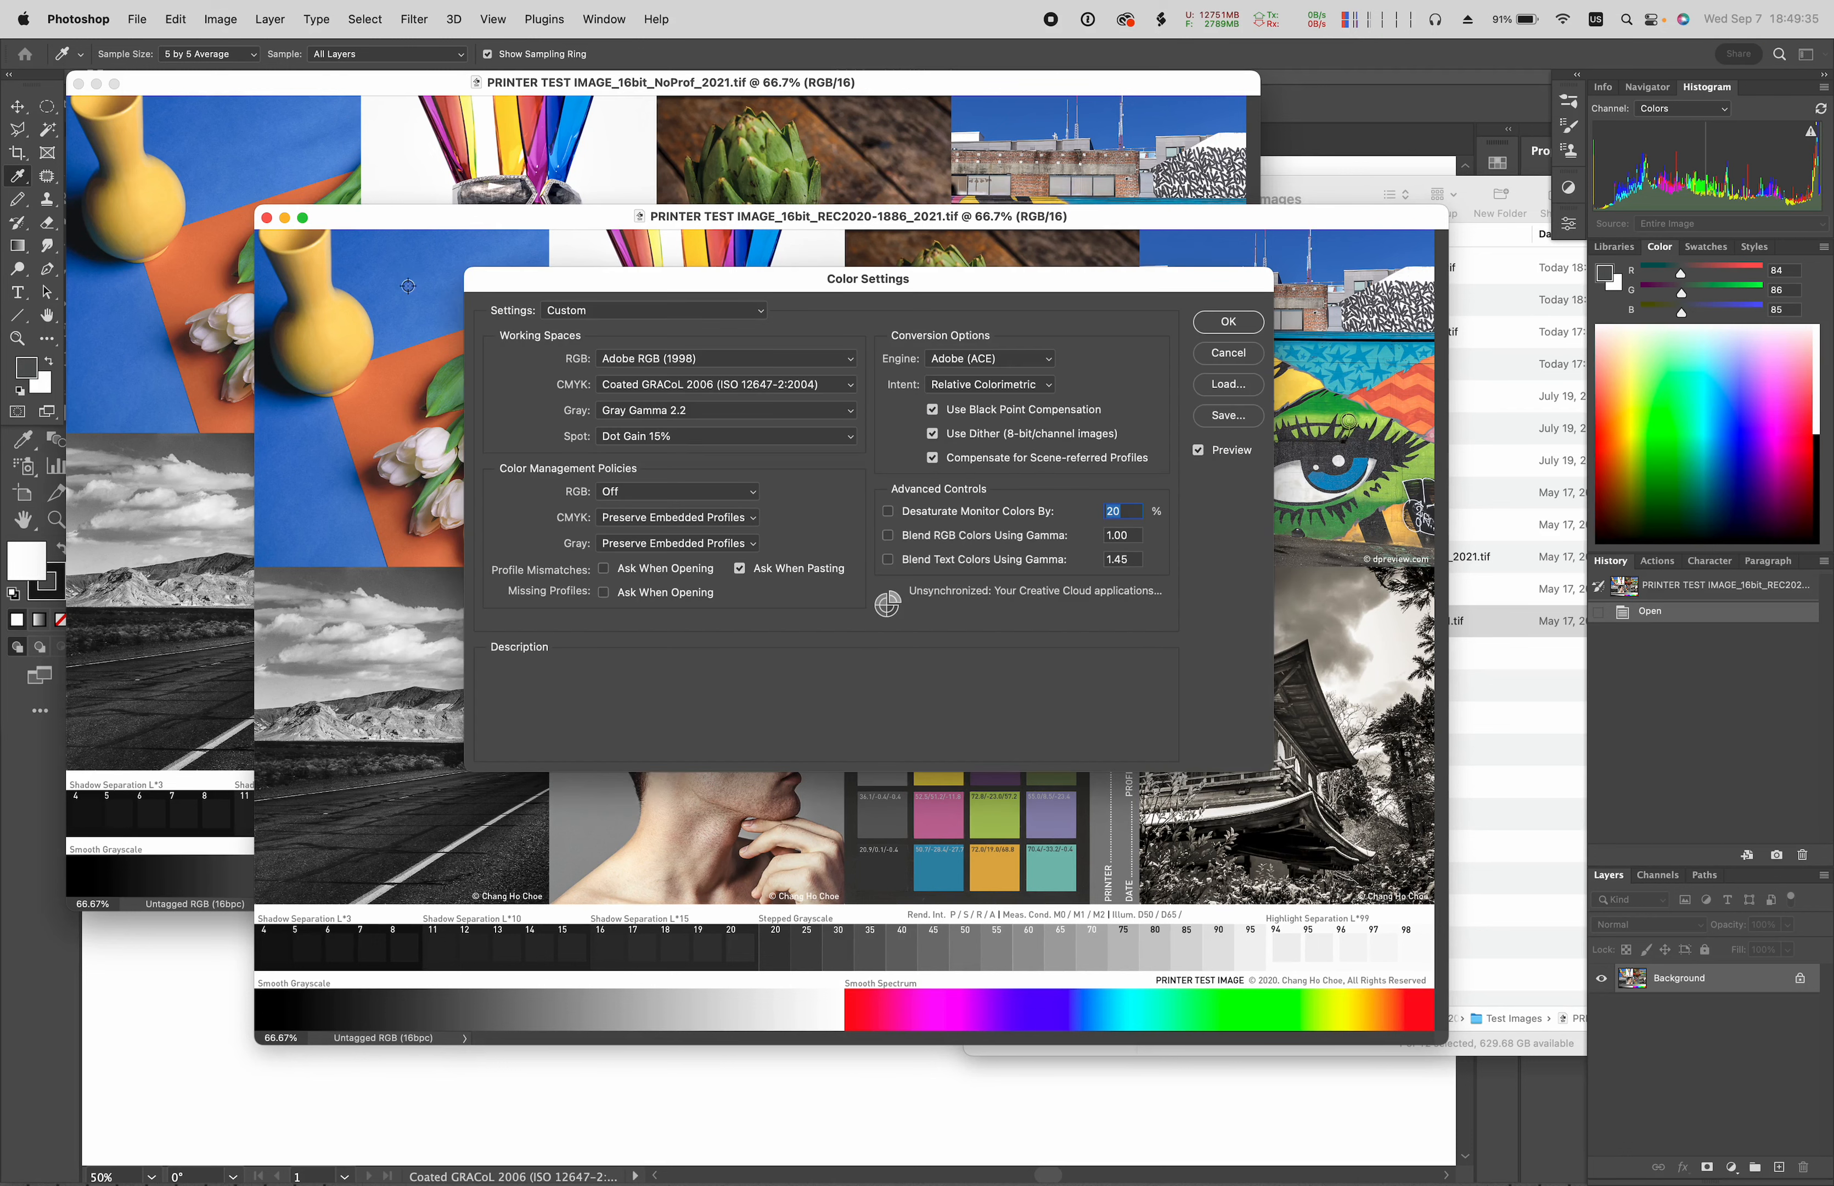
{"action": "left_click", "coordinate": [751, 493]}
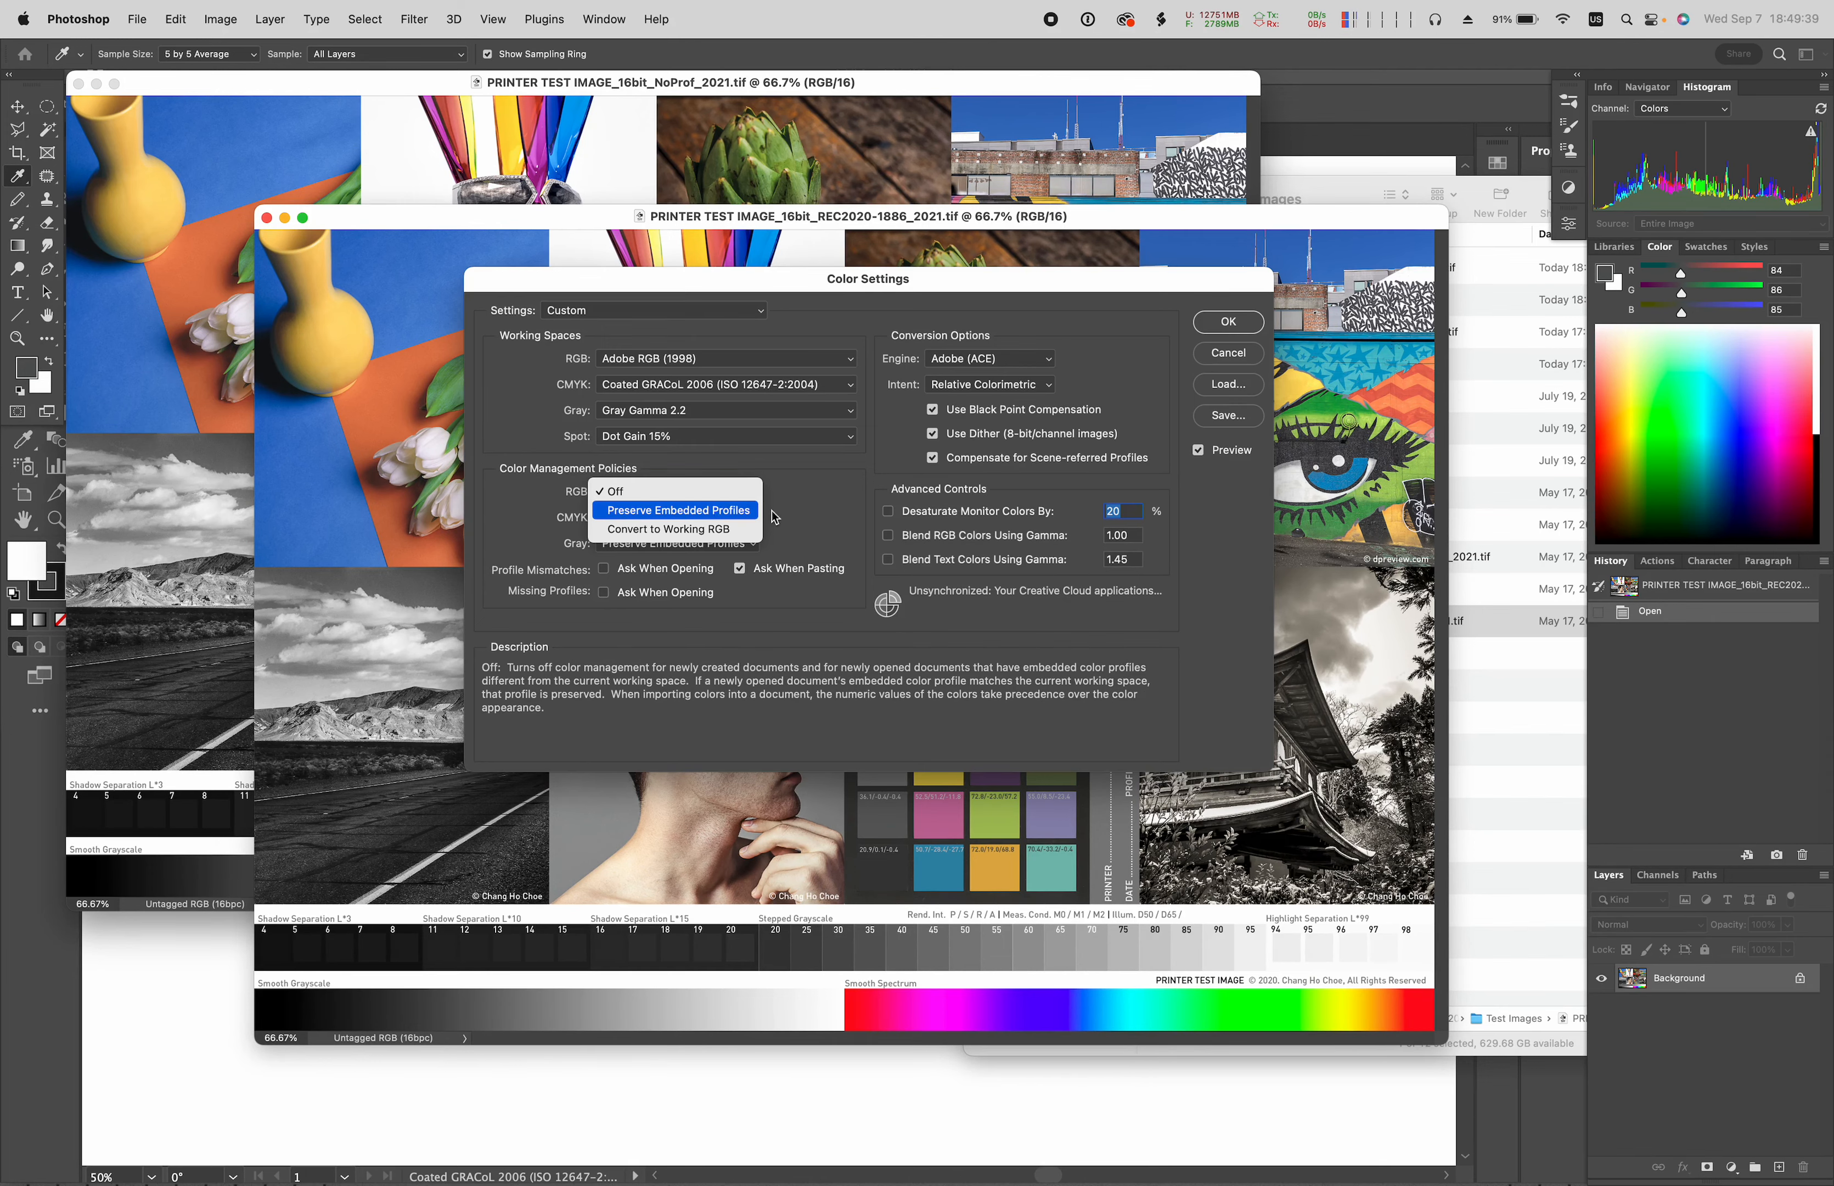
{"action": "left_click", "coordinate": [752, 511]}
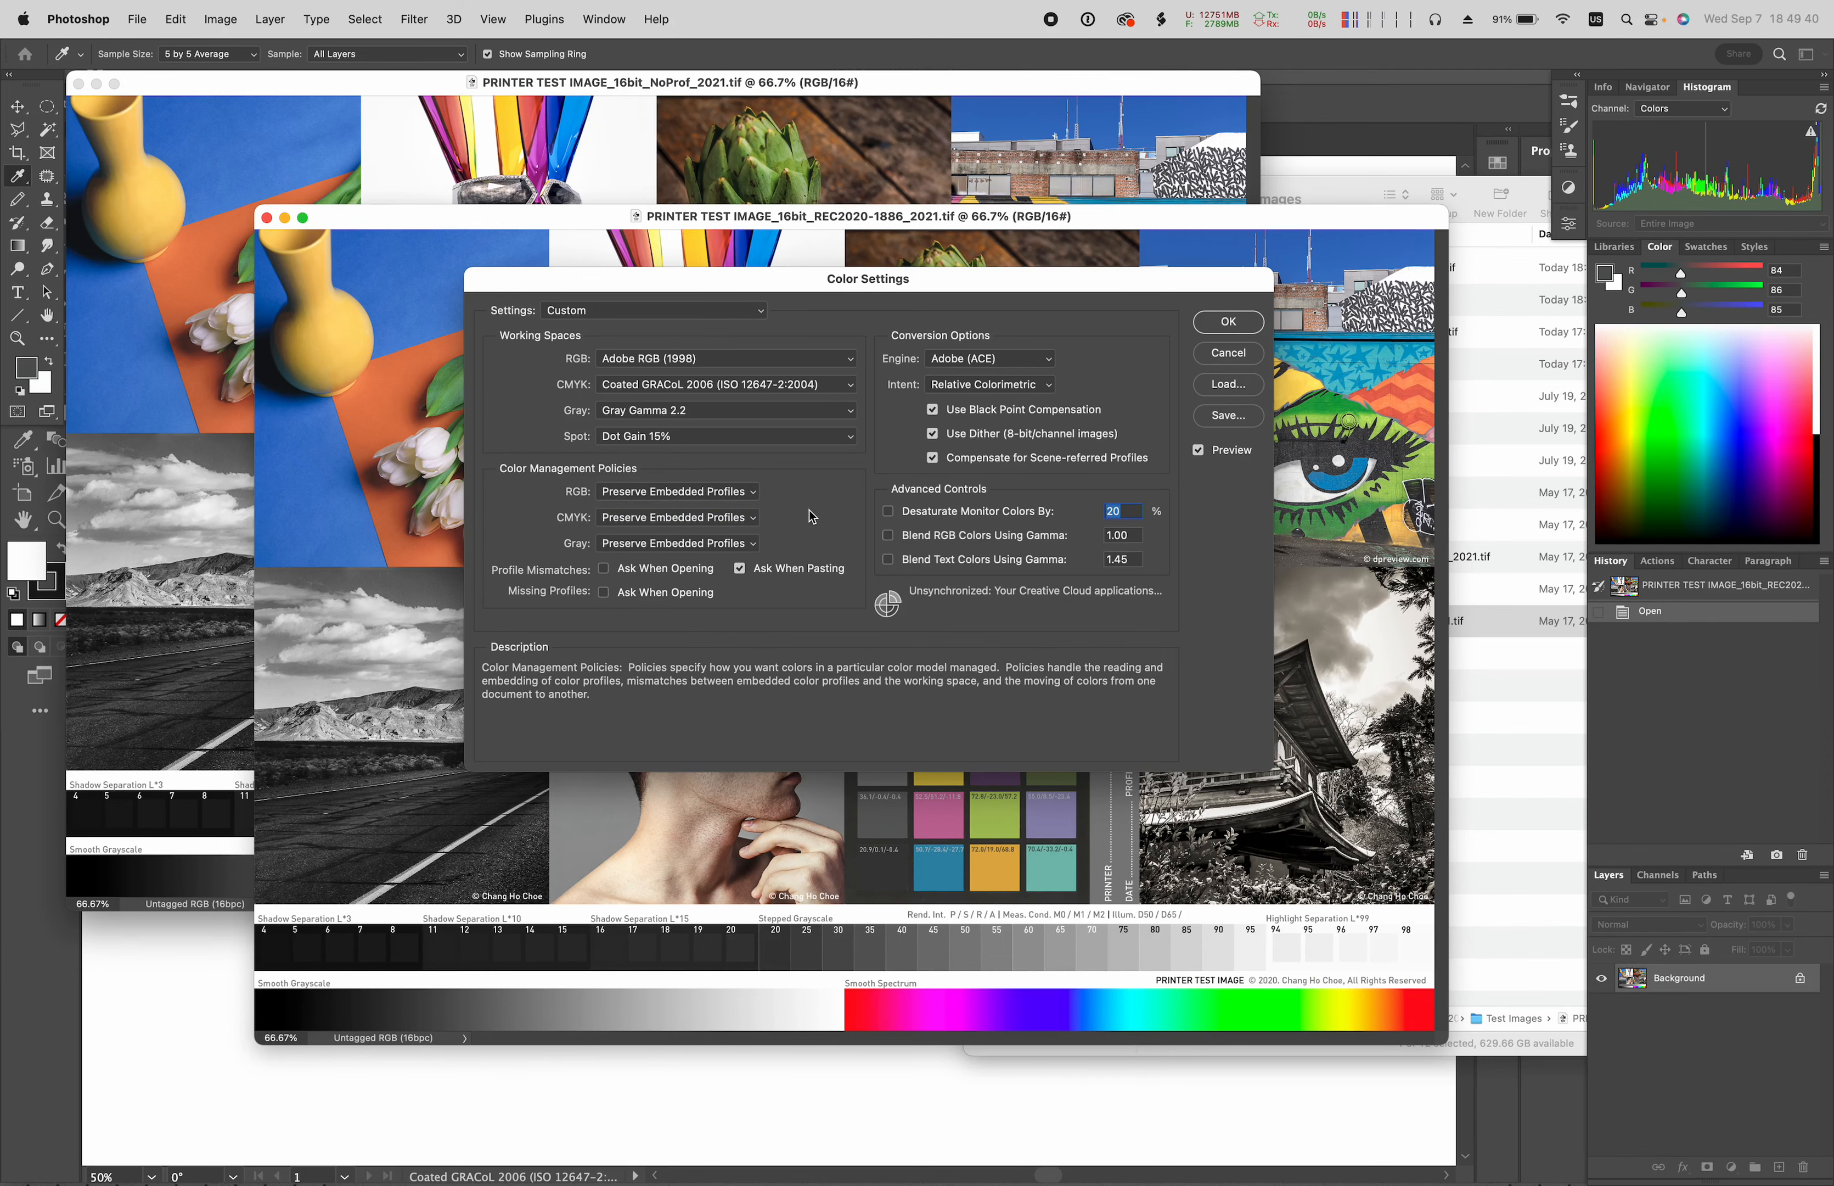
{"action": "left_click", "coordinate": [1229, 322]}
{"action": "key", "text": "super+w"}
{"action": "key", "text": "super+h"}
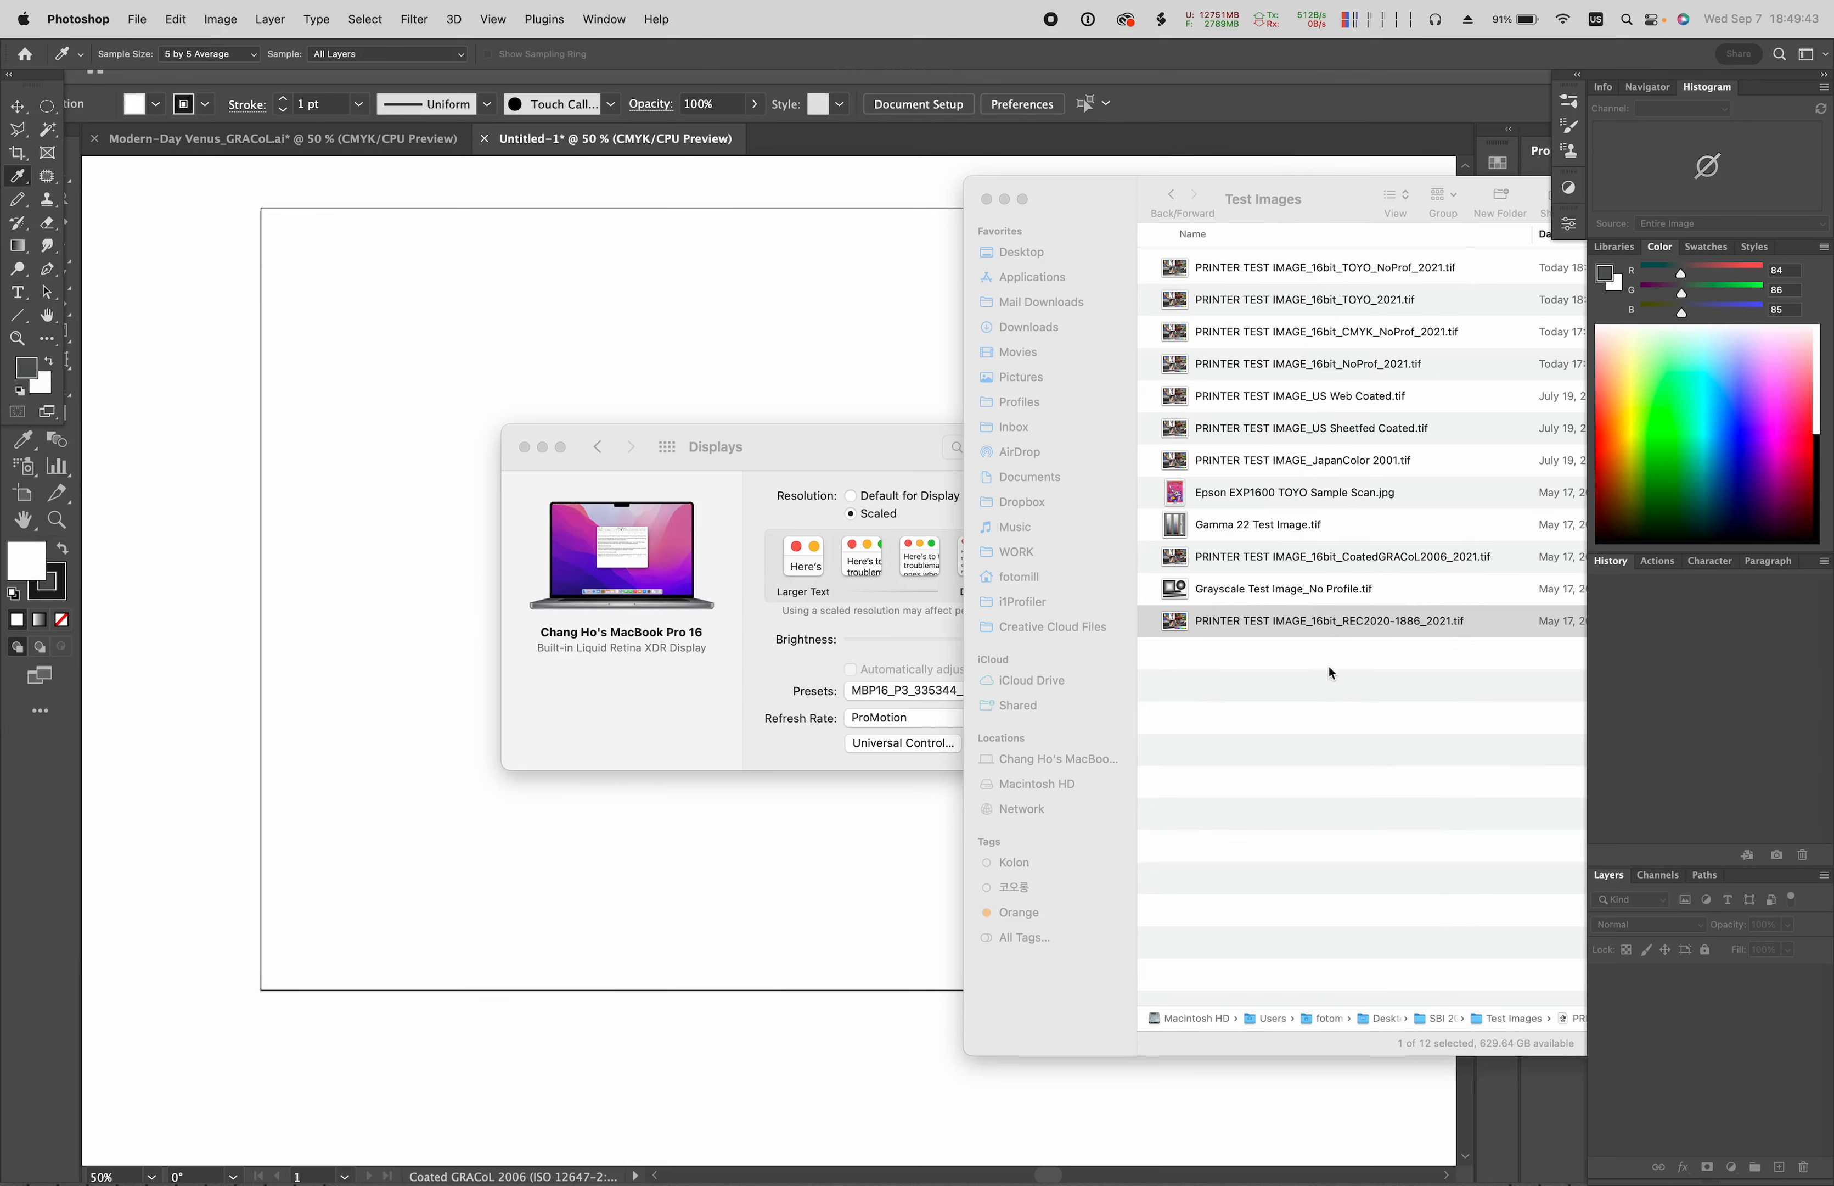
- Open the 16bit REC2020-1886 and NoProf TIFFs from the Test Images folder, and offset the untagged window to expose the REC2020 image
{"action": "double_click", "coordinate": [1400, 628]}
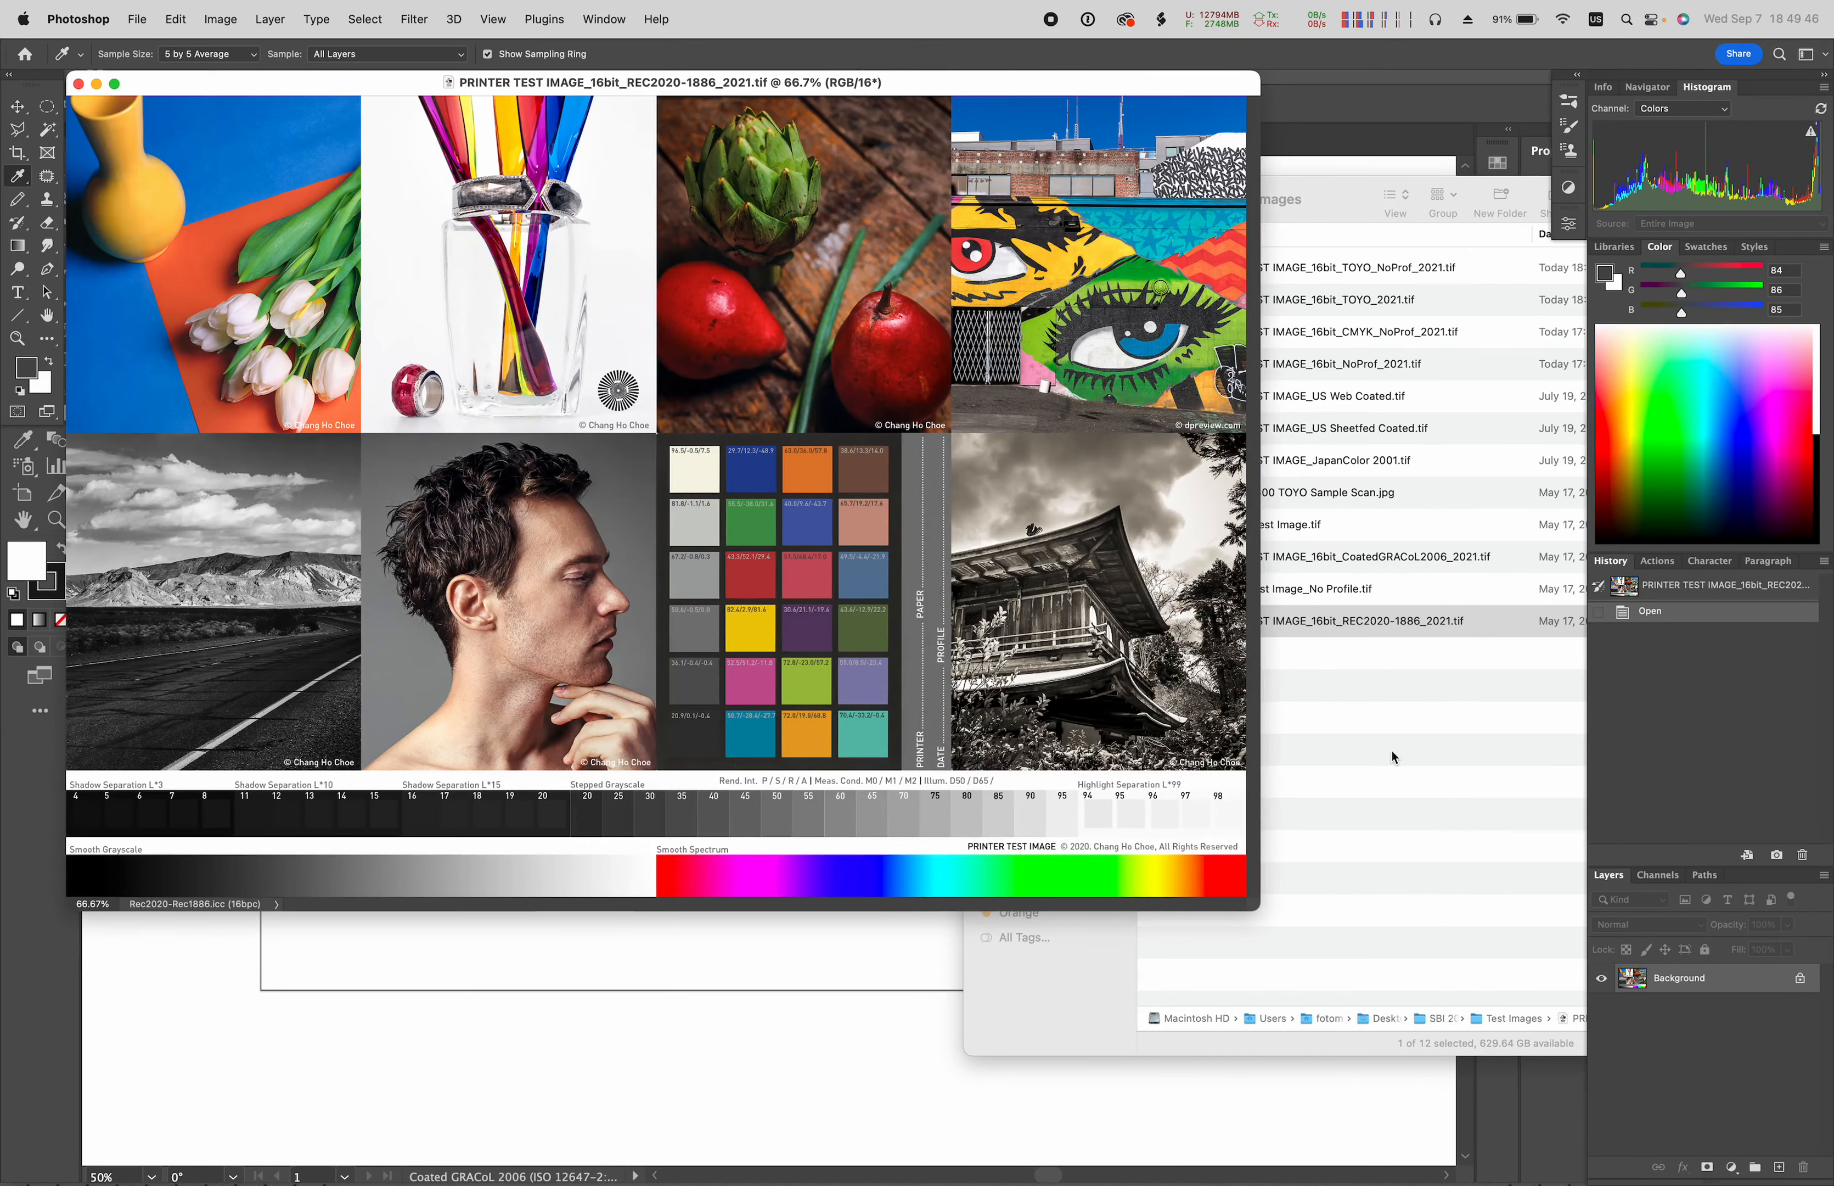
{"action": "left_click", "coordinate": [1392, 750]}
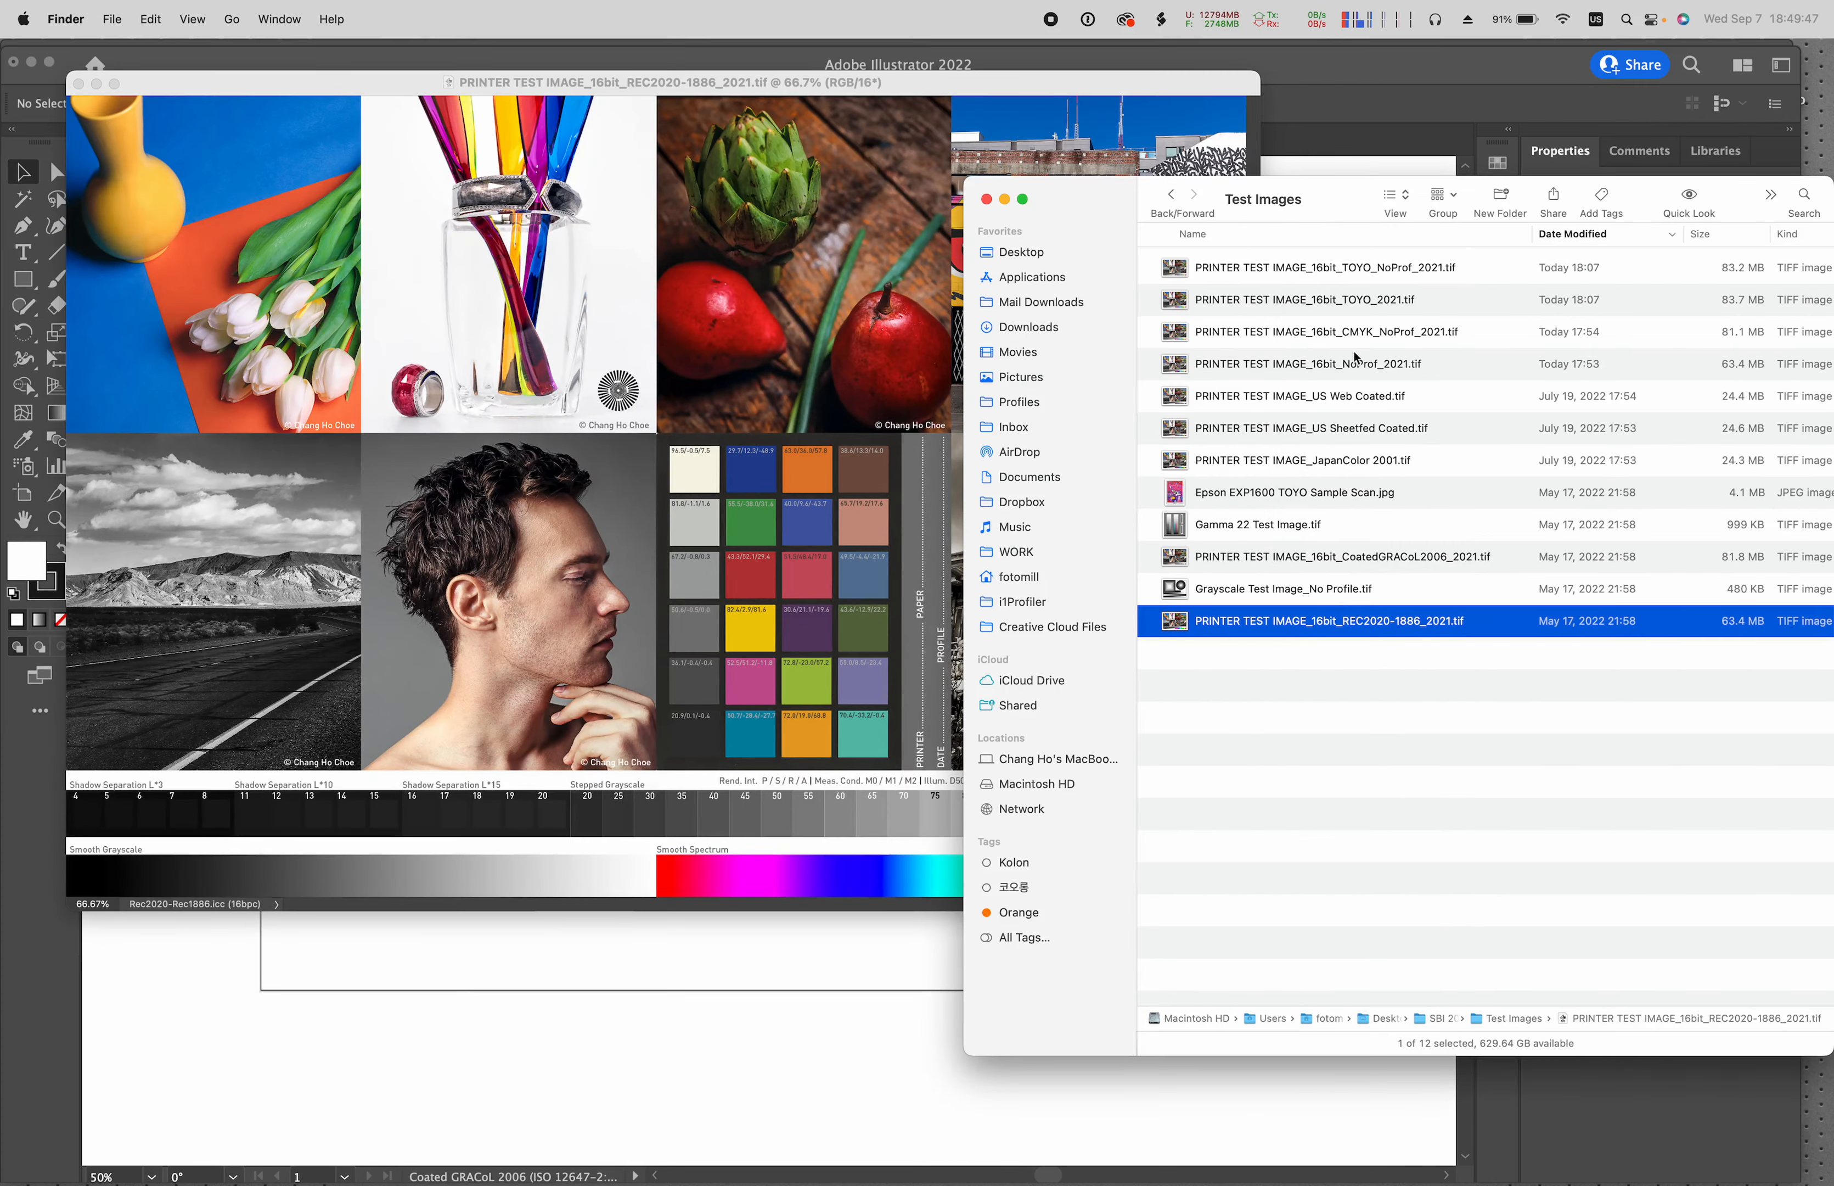
{"action": "left_click", "coordinate": [1380, 370]}
{"action": "double_click", "coordinate": [1380, 370]}
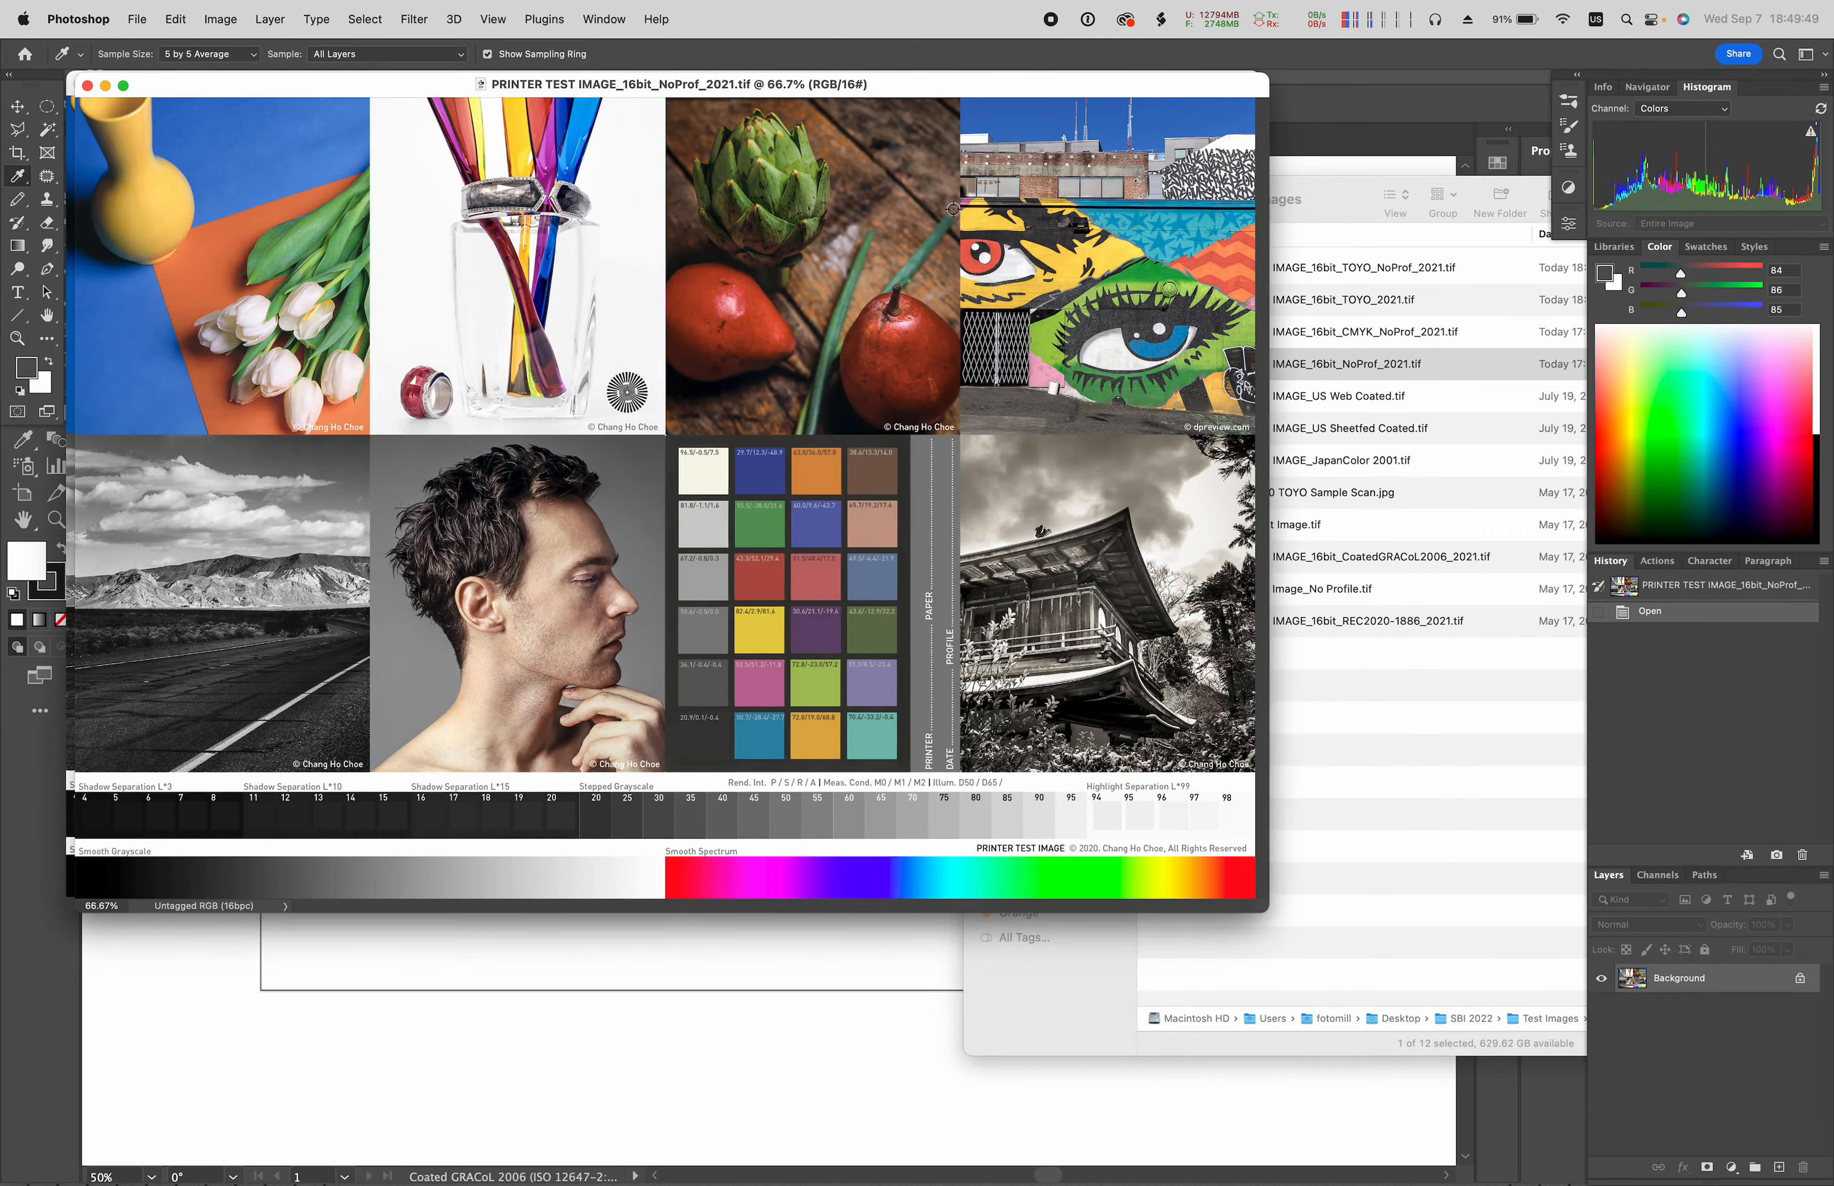
{"action": "left_click_drag", "start_coordinate": [942, 90], "coordinate": [1182, 276]}
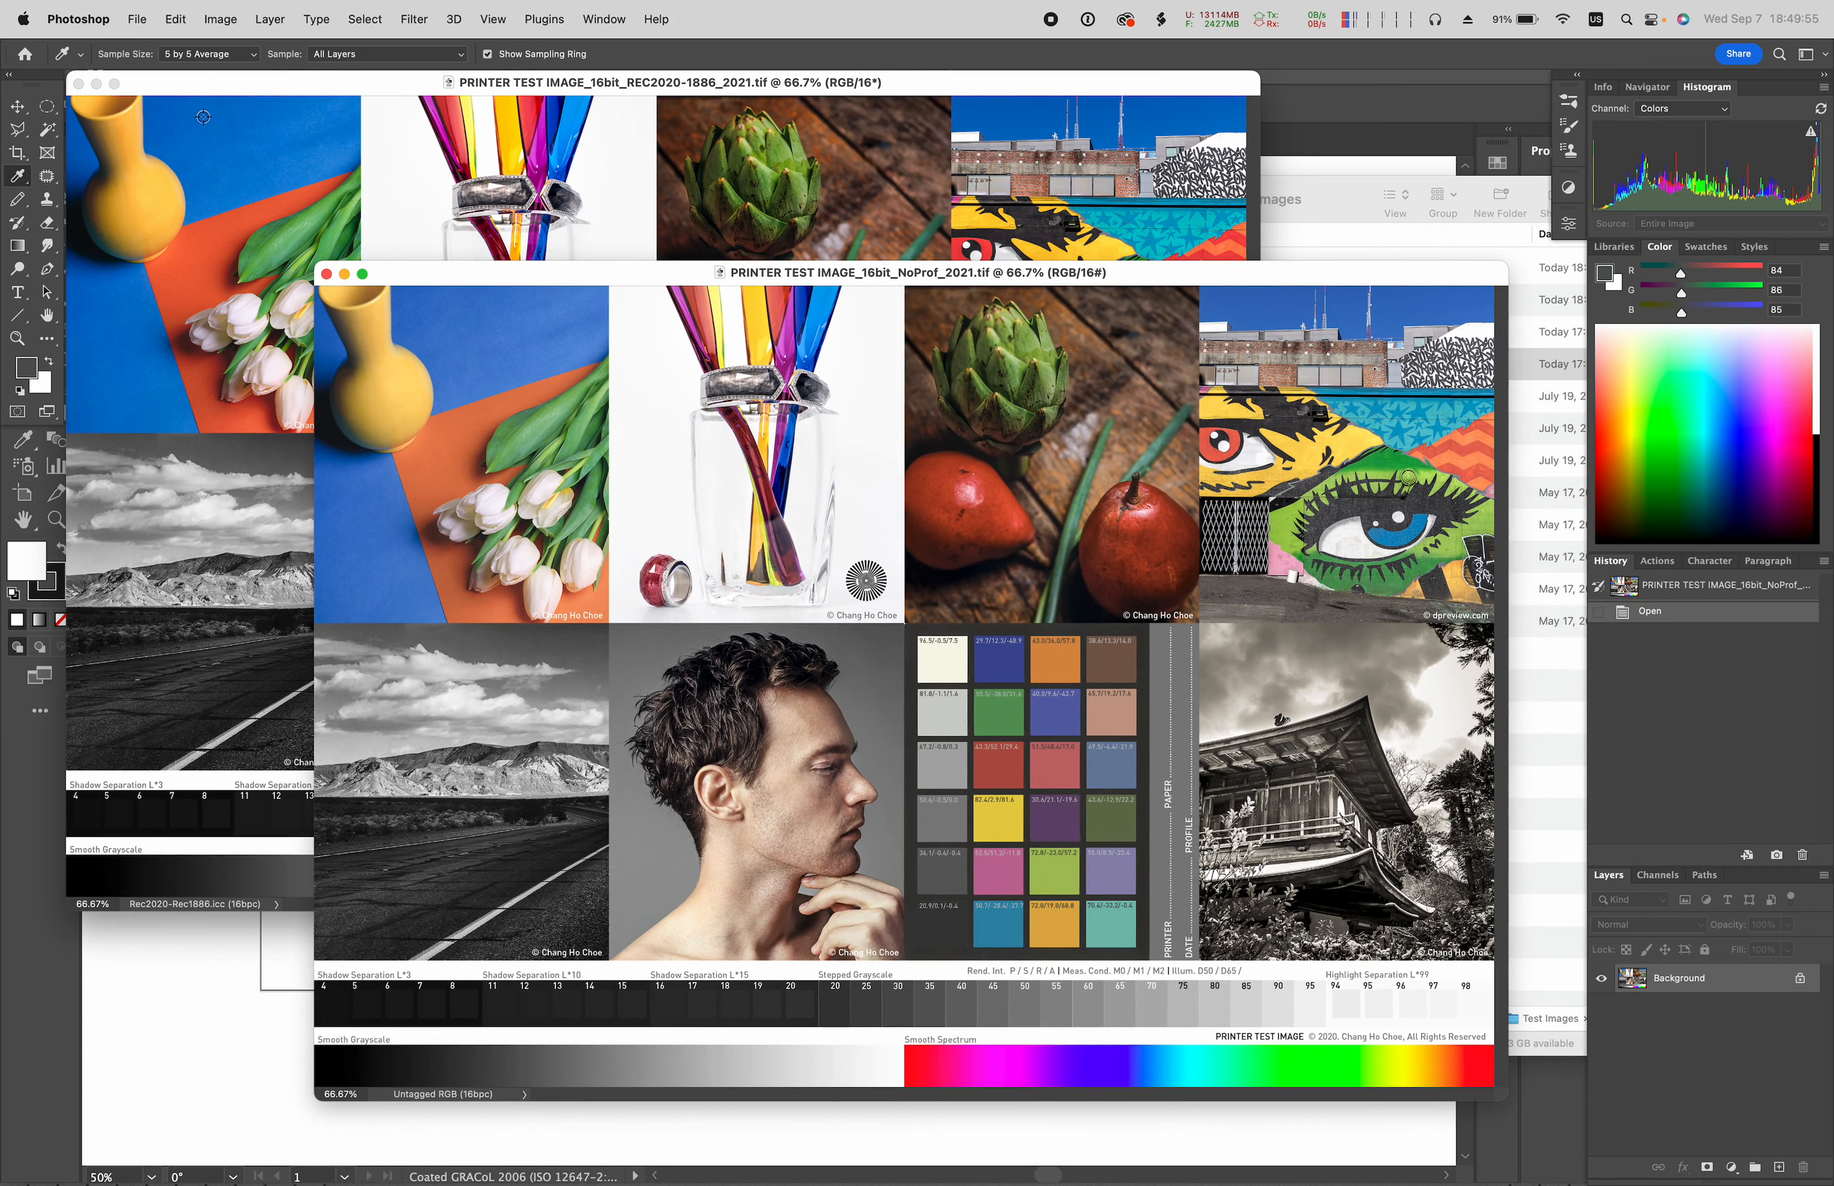
- Set the RGB color management policy to Convert to Working RGB, and shift the untagged image window up and to the left
{"action": "key", "text": "super+shift+k"}
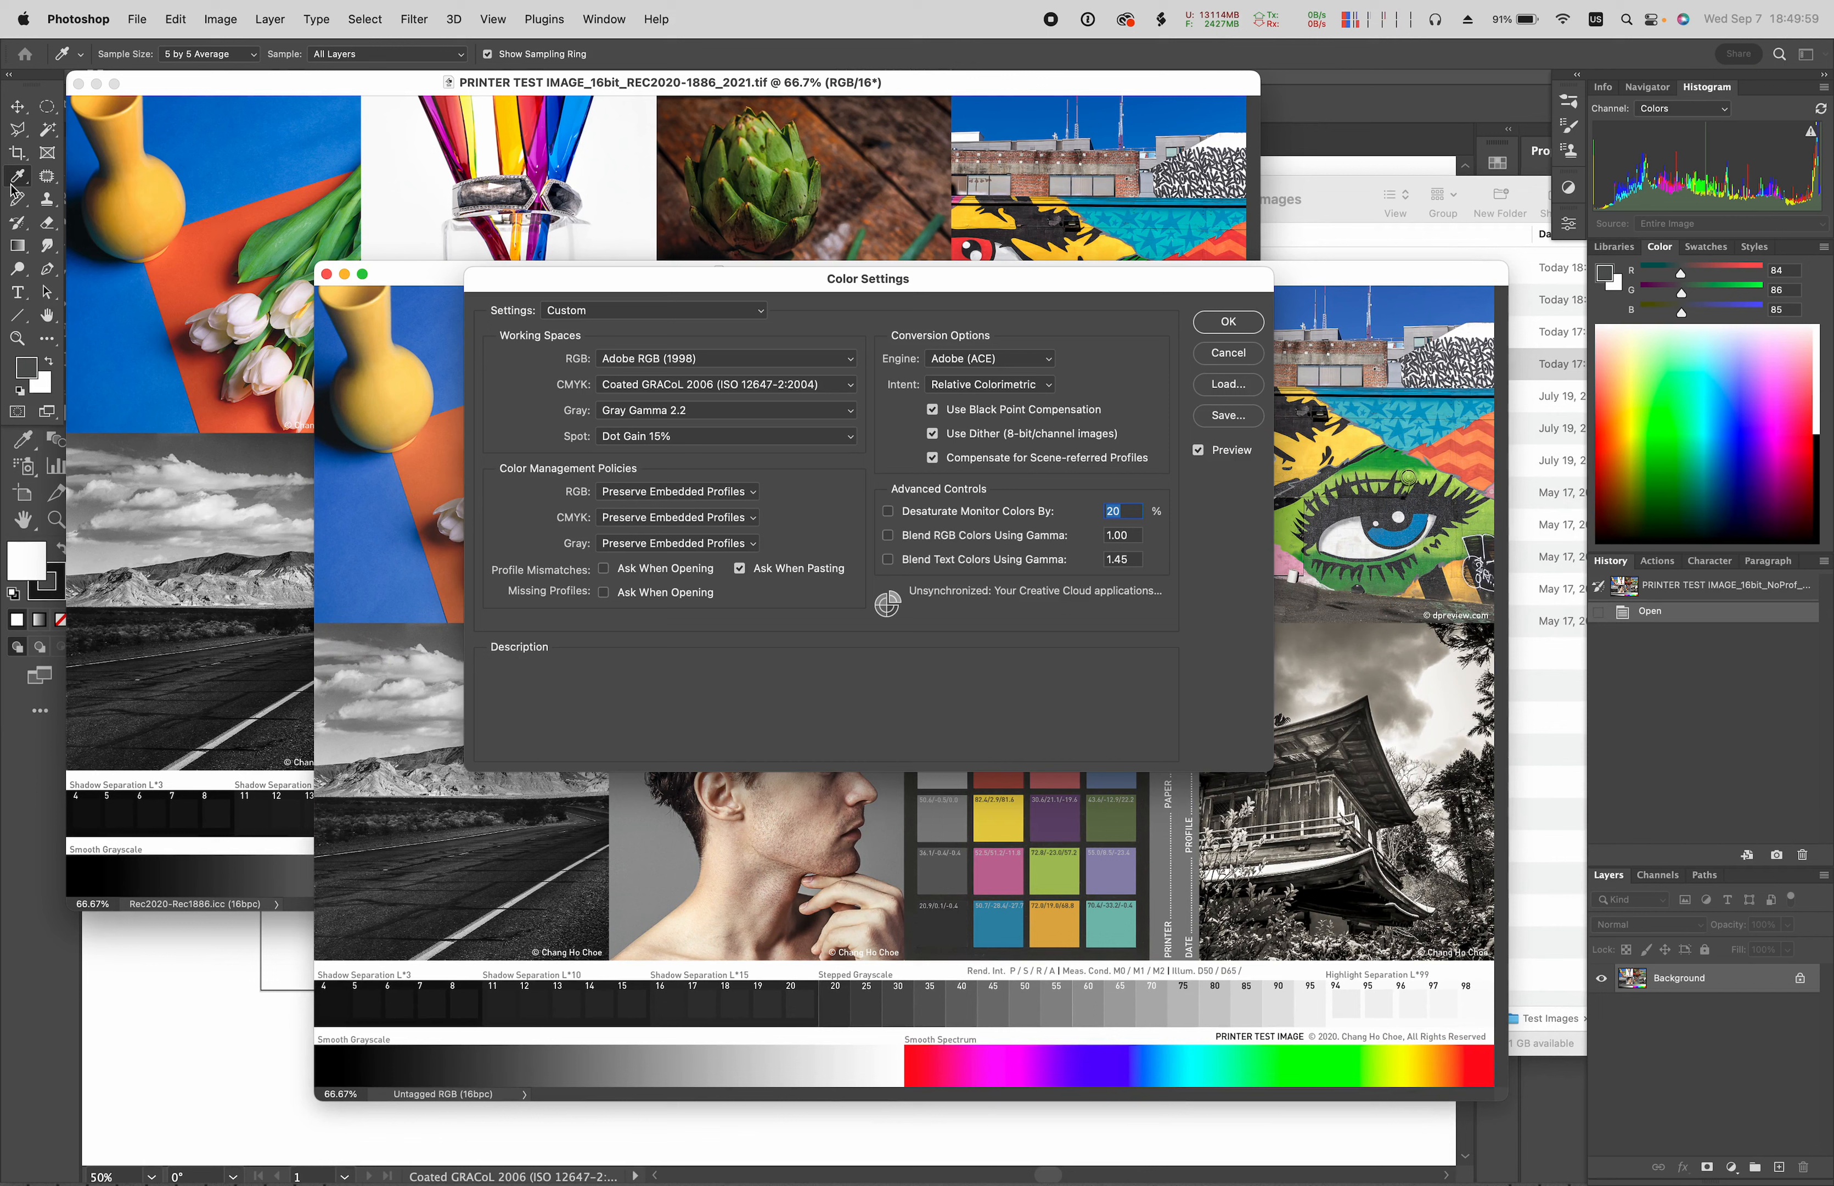
{"action": "left_click", "coordinate": [745, 493]}
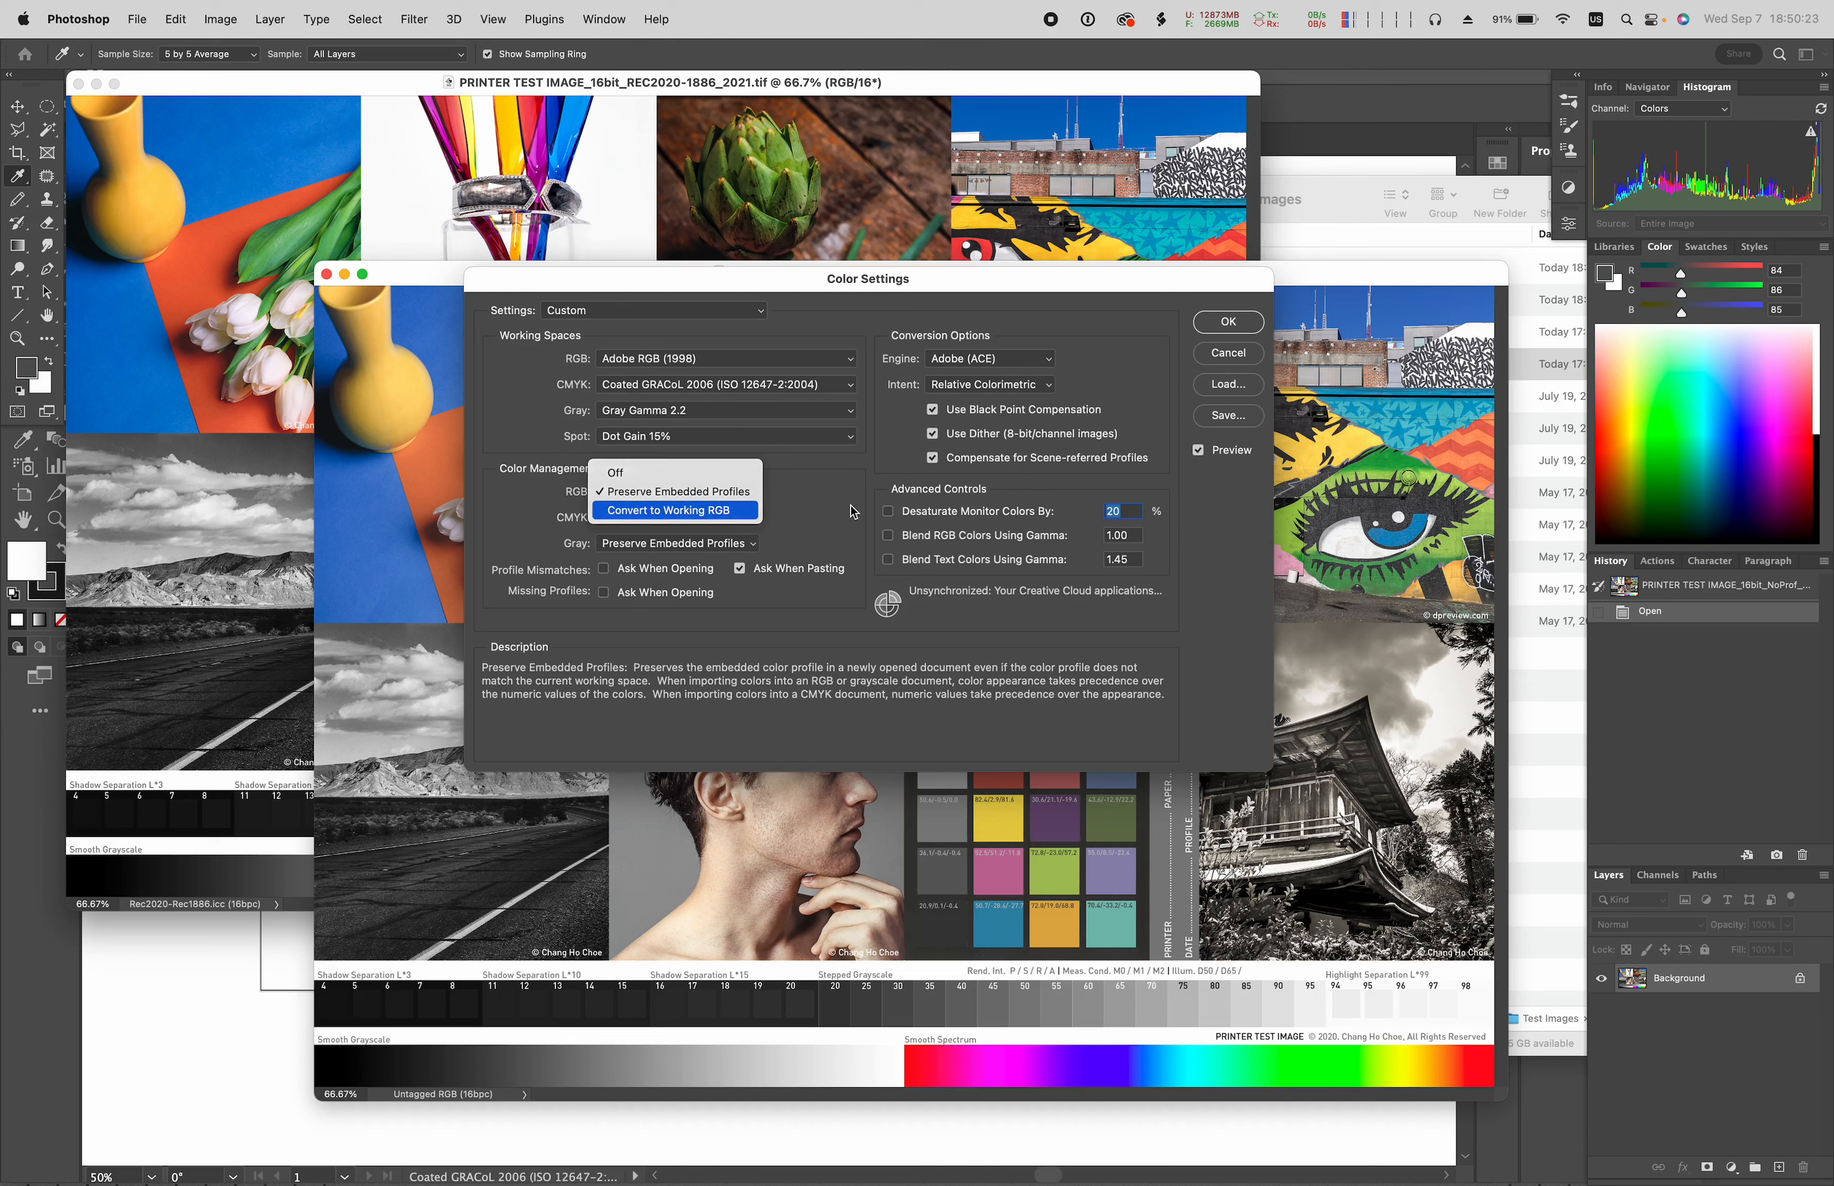
{"action": "left_click", "coordinate": [667, 510]}
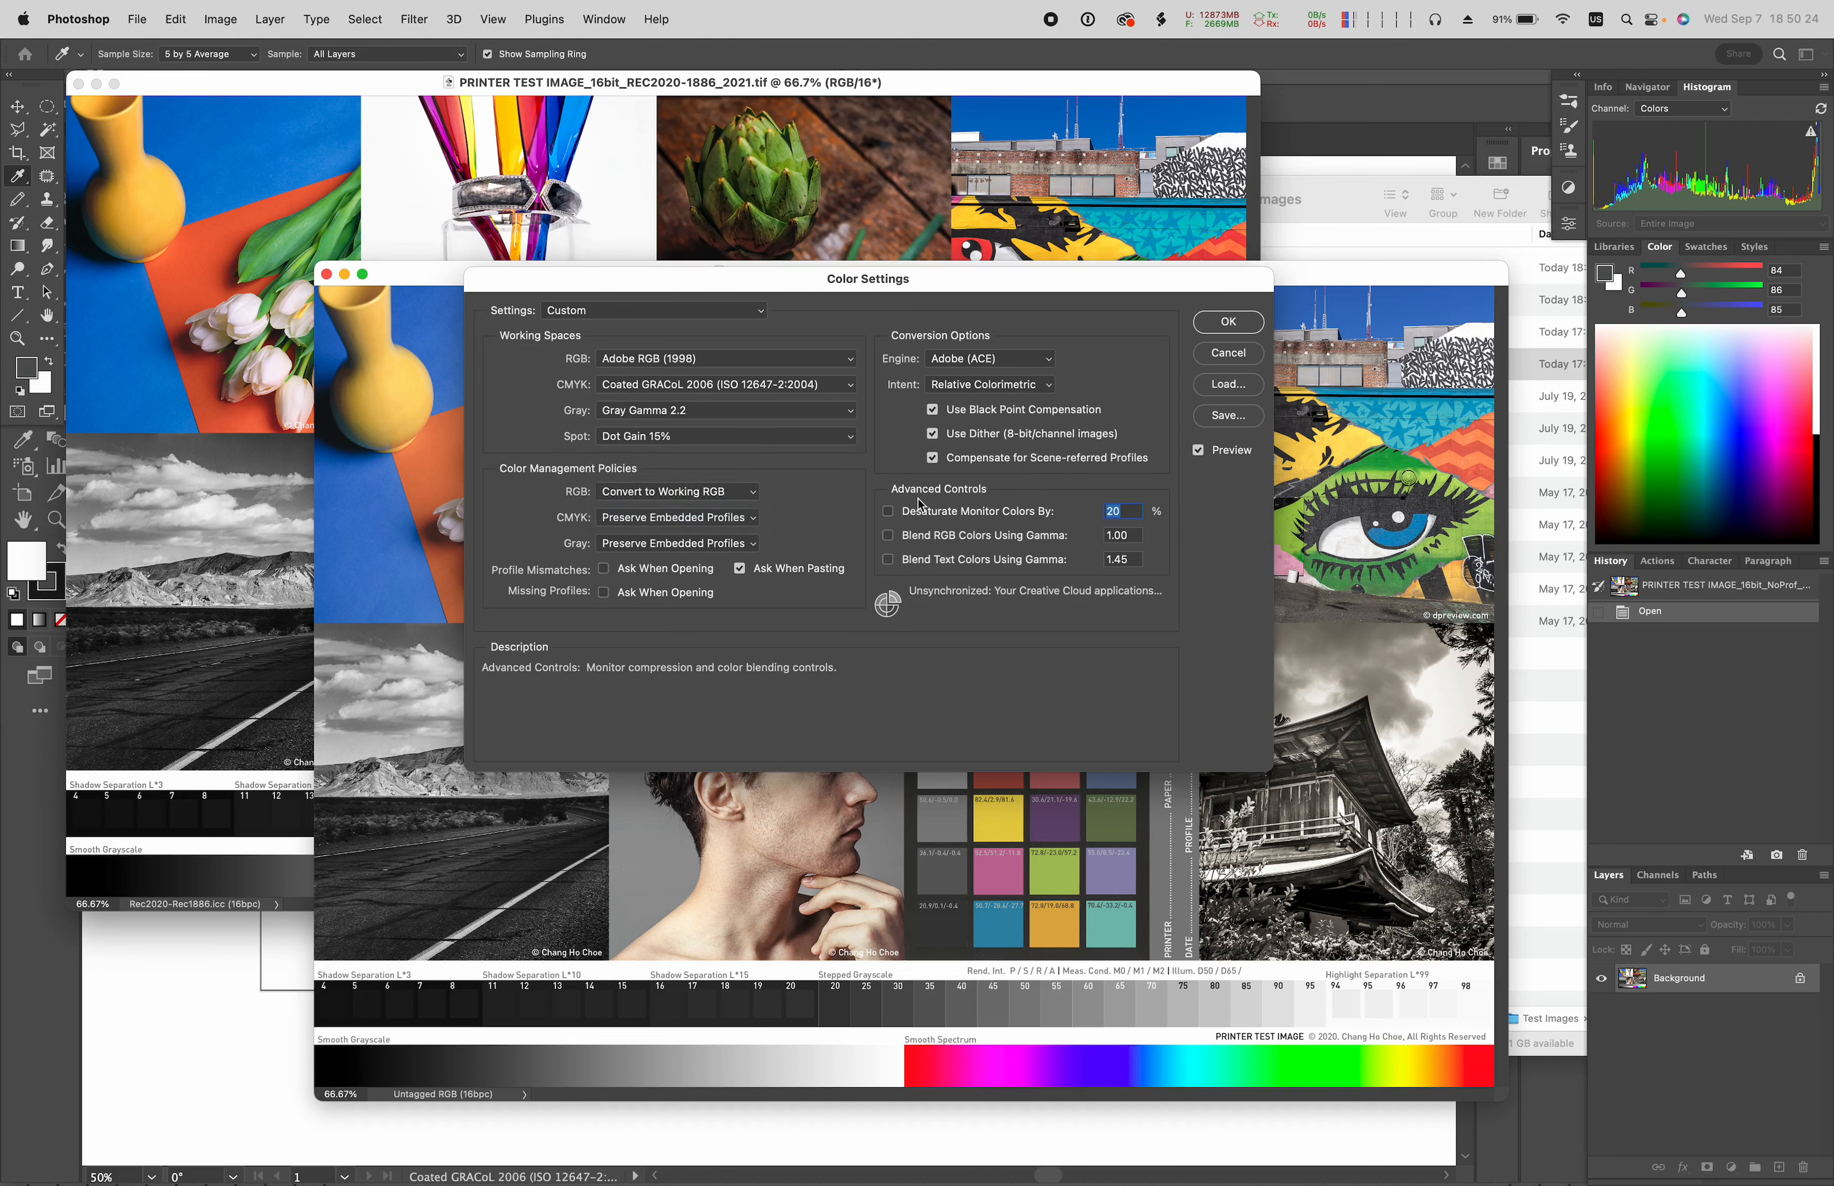
{"action": "left_click", "coordinate": [1231, 327]}
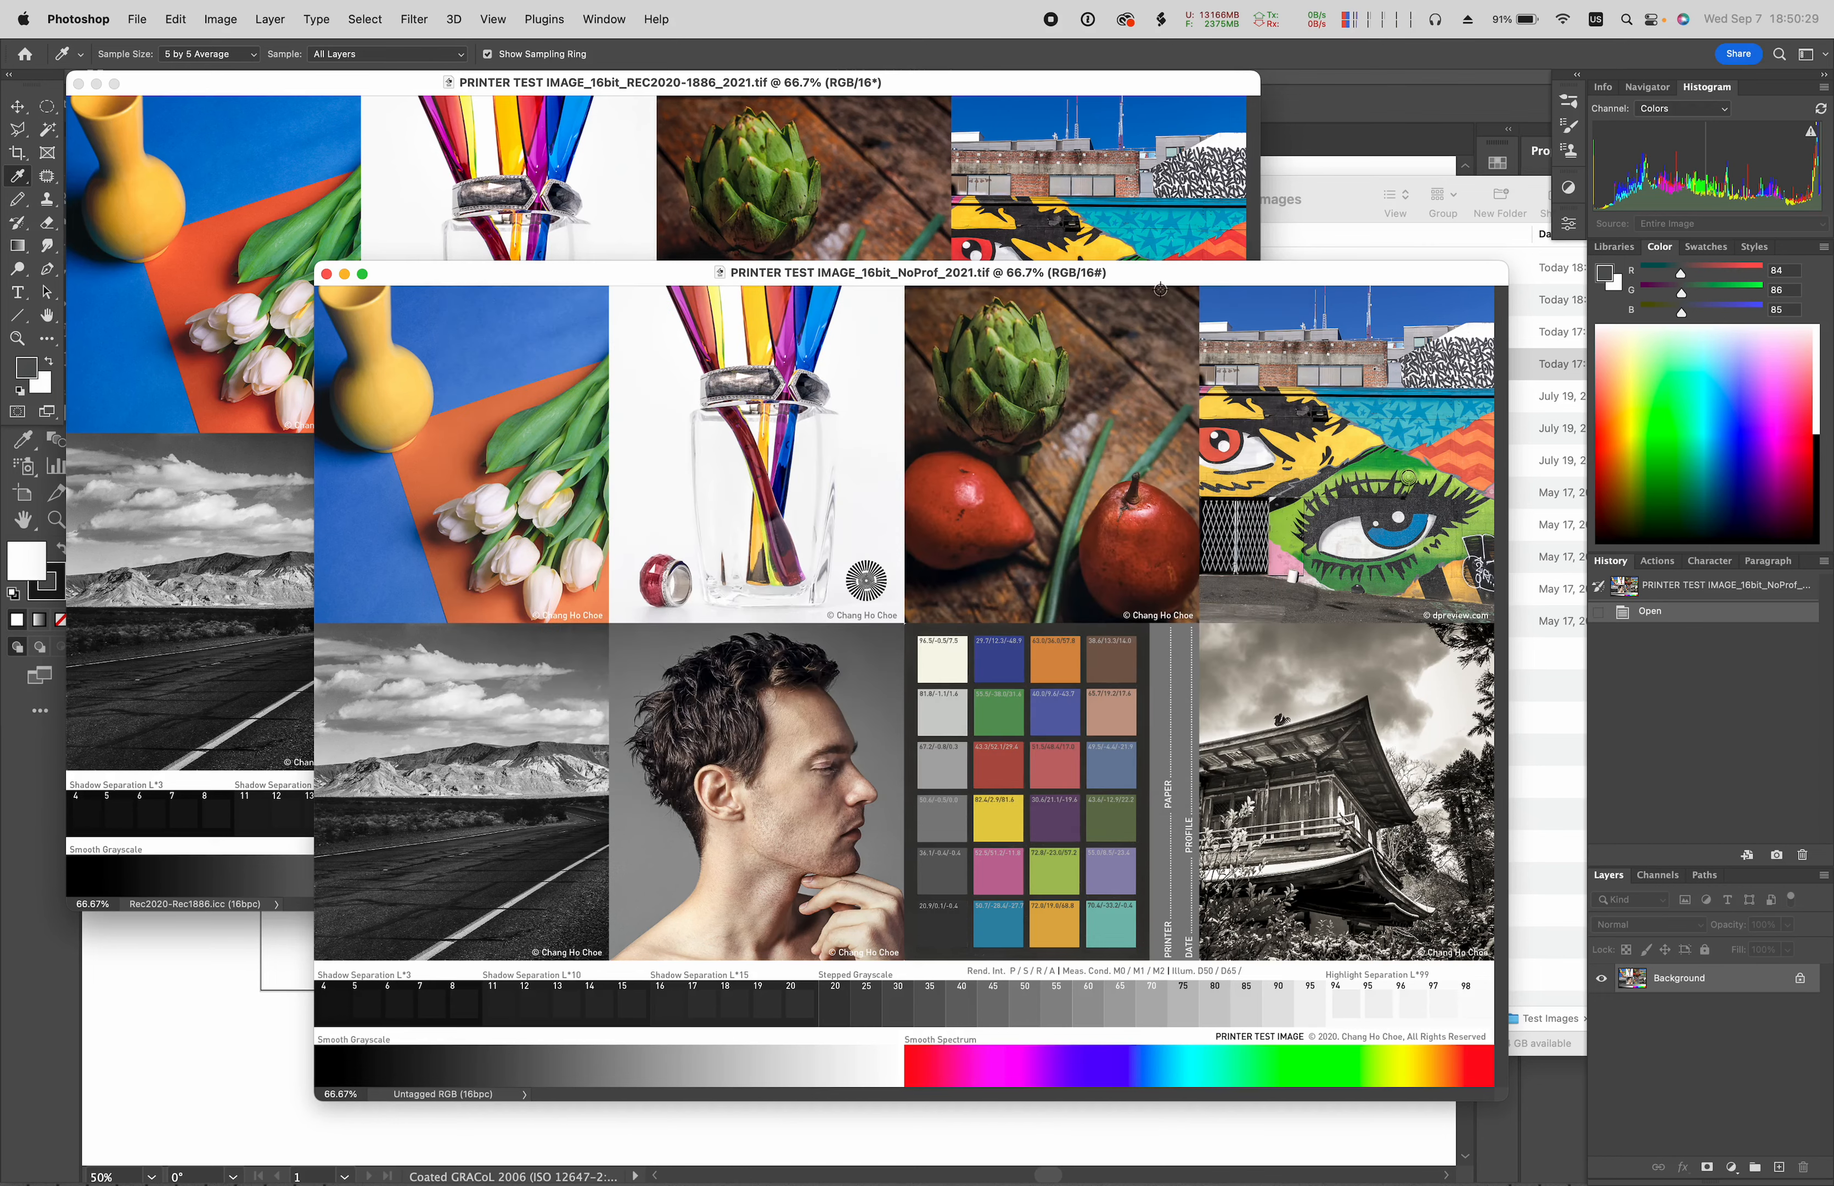
{"action": "left_click_drag", "start_coordinate": [1164, 280], "coordinate": [1127, 240]}
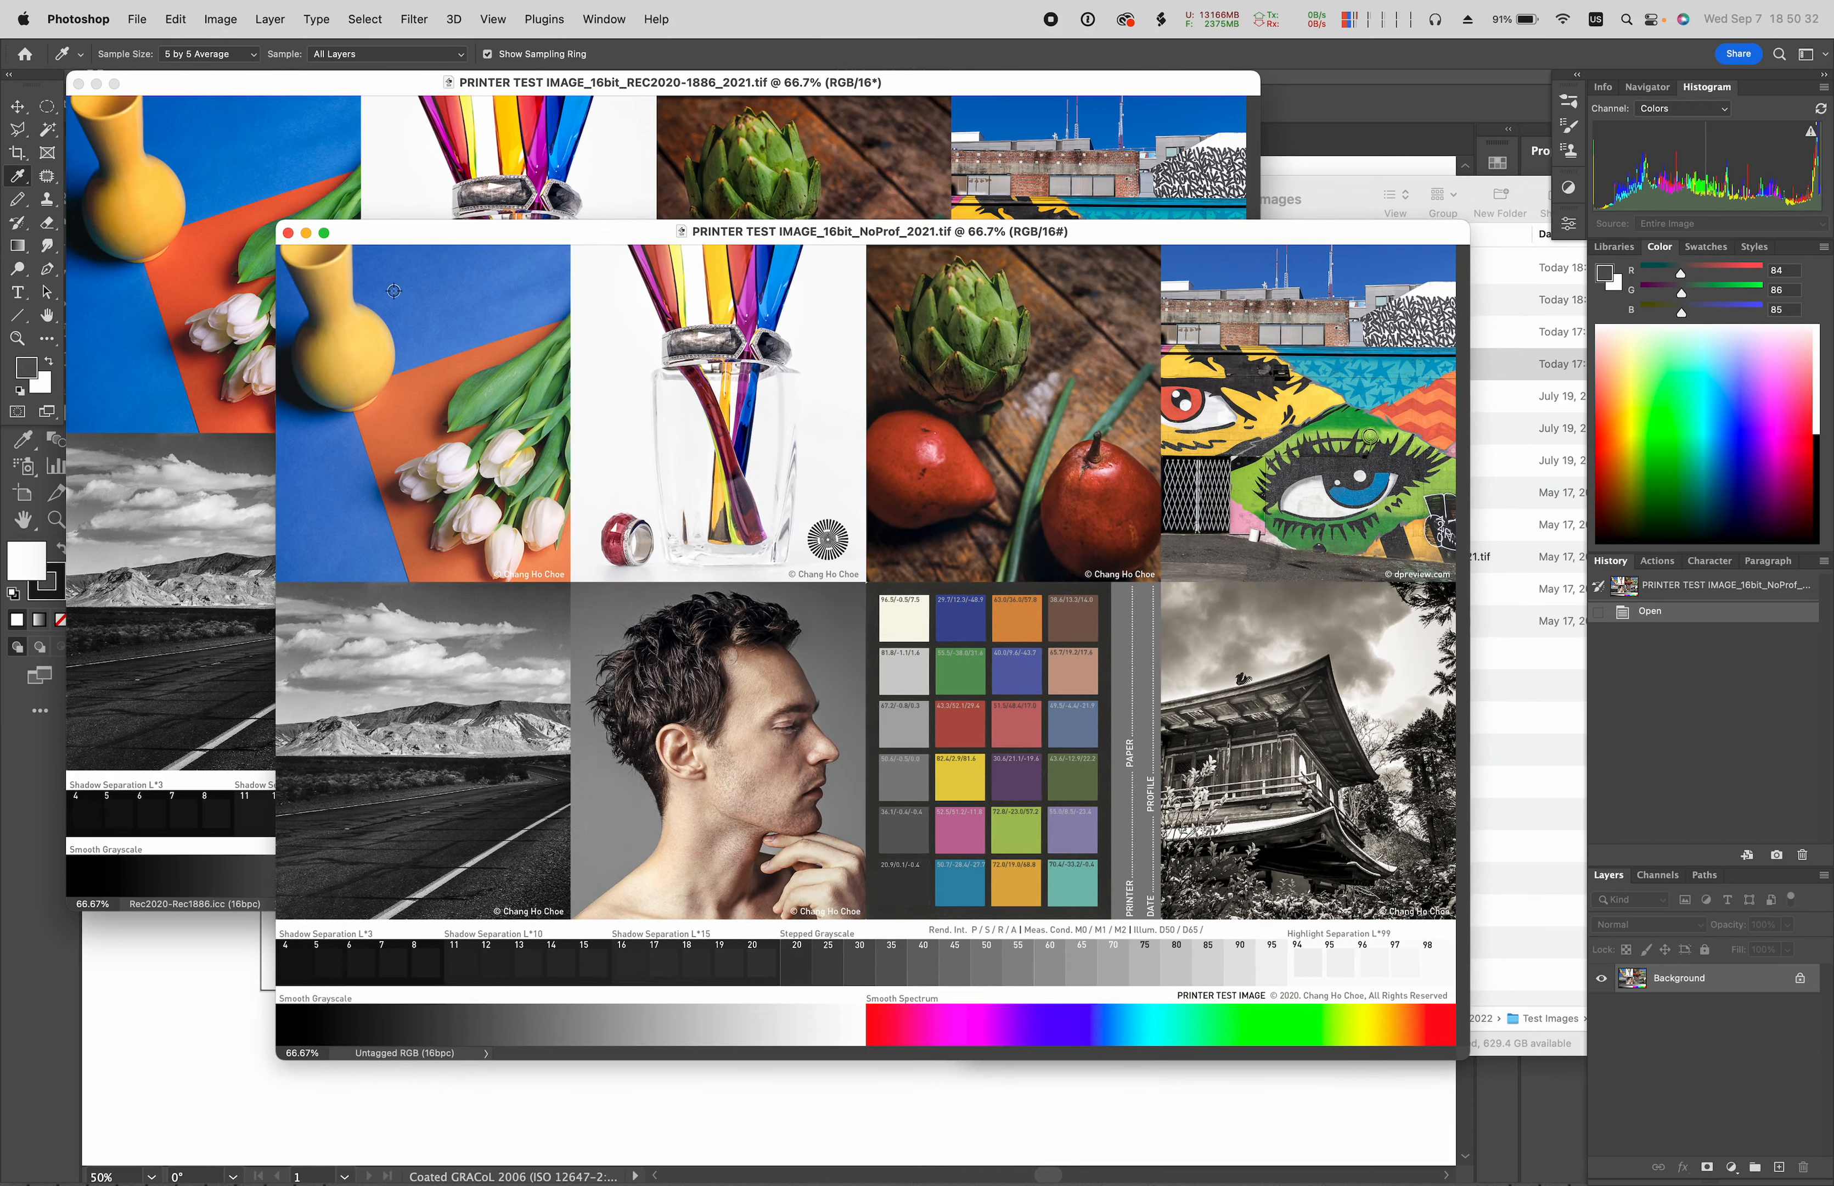
- Close the untagged NoProf image, shift the REC2020-1886 window down and to the right, and close it too
{"action": "left_click", "coordinate": [288, 232]}
{"action": "left_click_drag", "start_coordinate": [330, 83], "coordinate": [443, 145]}
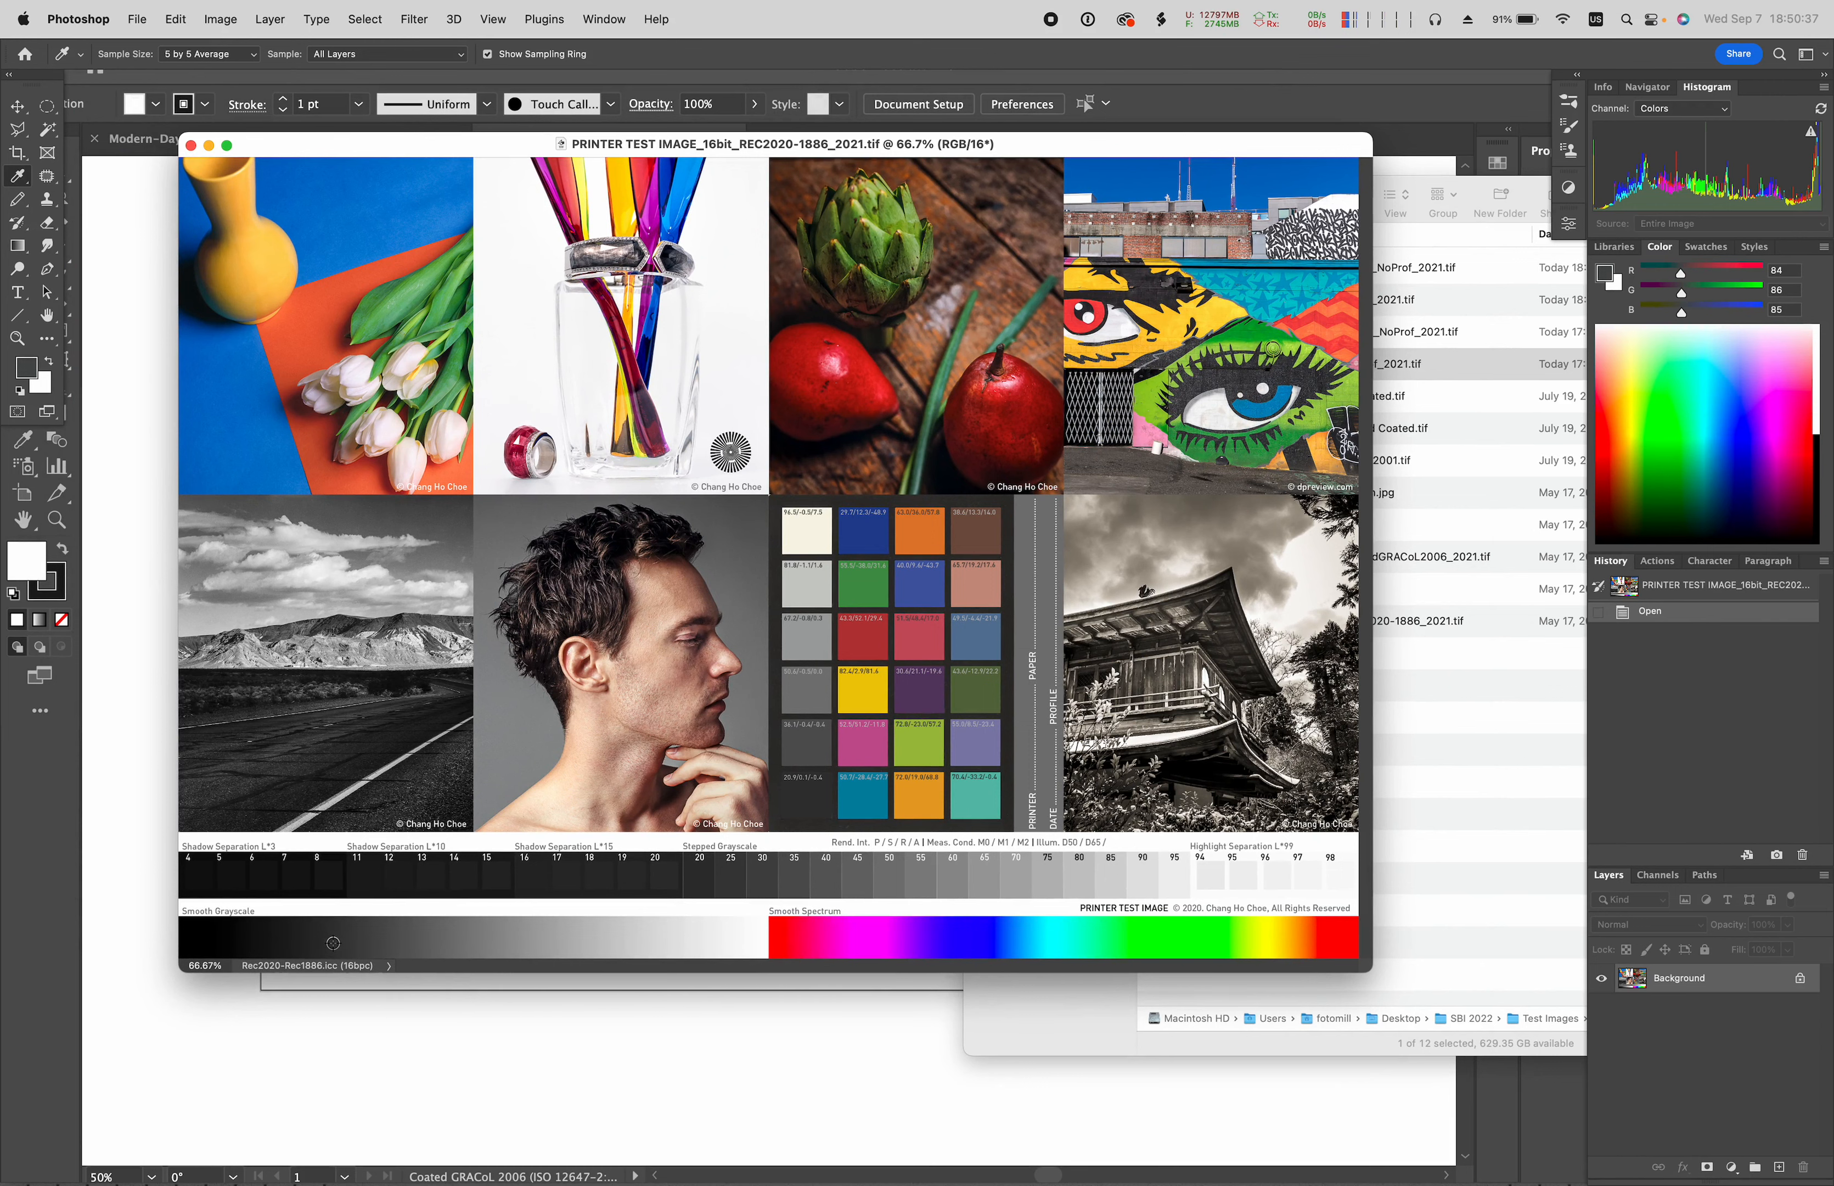
{"action": "left_click", "coordinate": [191, 145]}
- Reopen the 16bit REC2020-1886 TIFF from the Finder's Test Images folder, examine its converted colors in a repositioned window, and close it
{"action": "left_click", "coordinate": [1384, 722]}
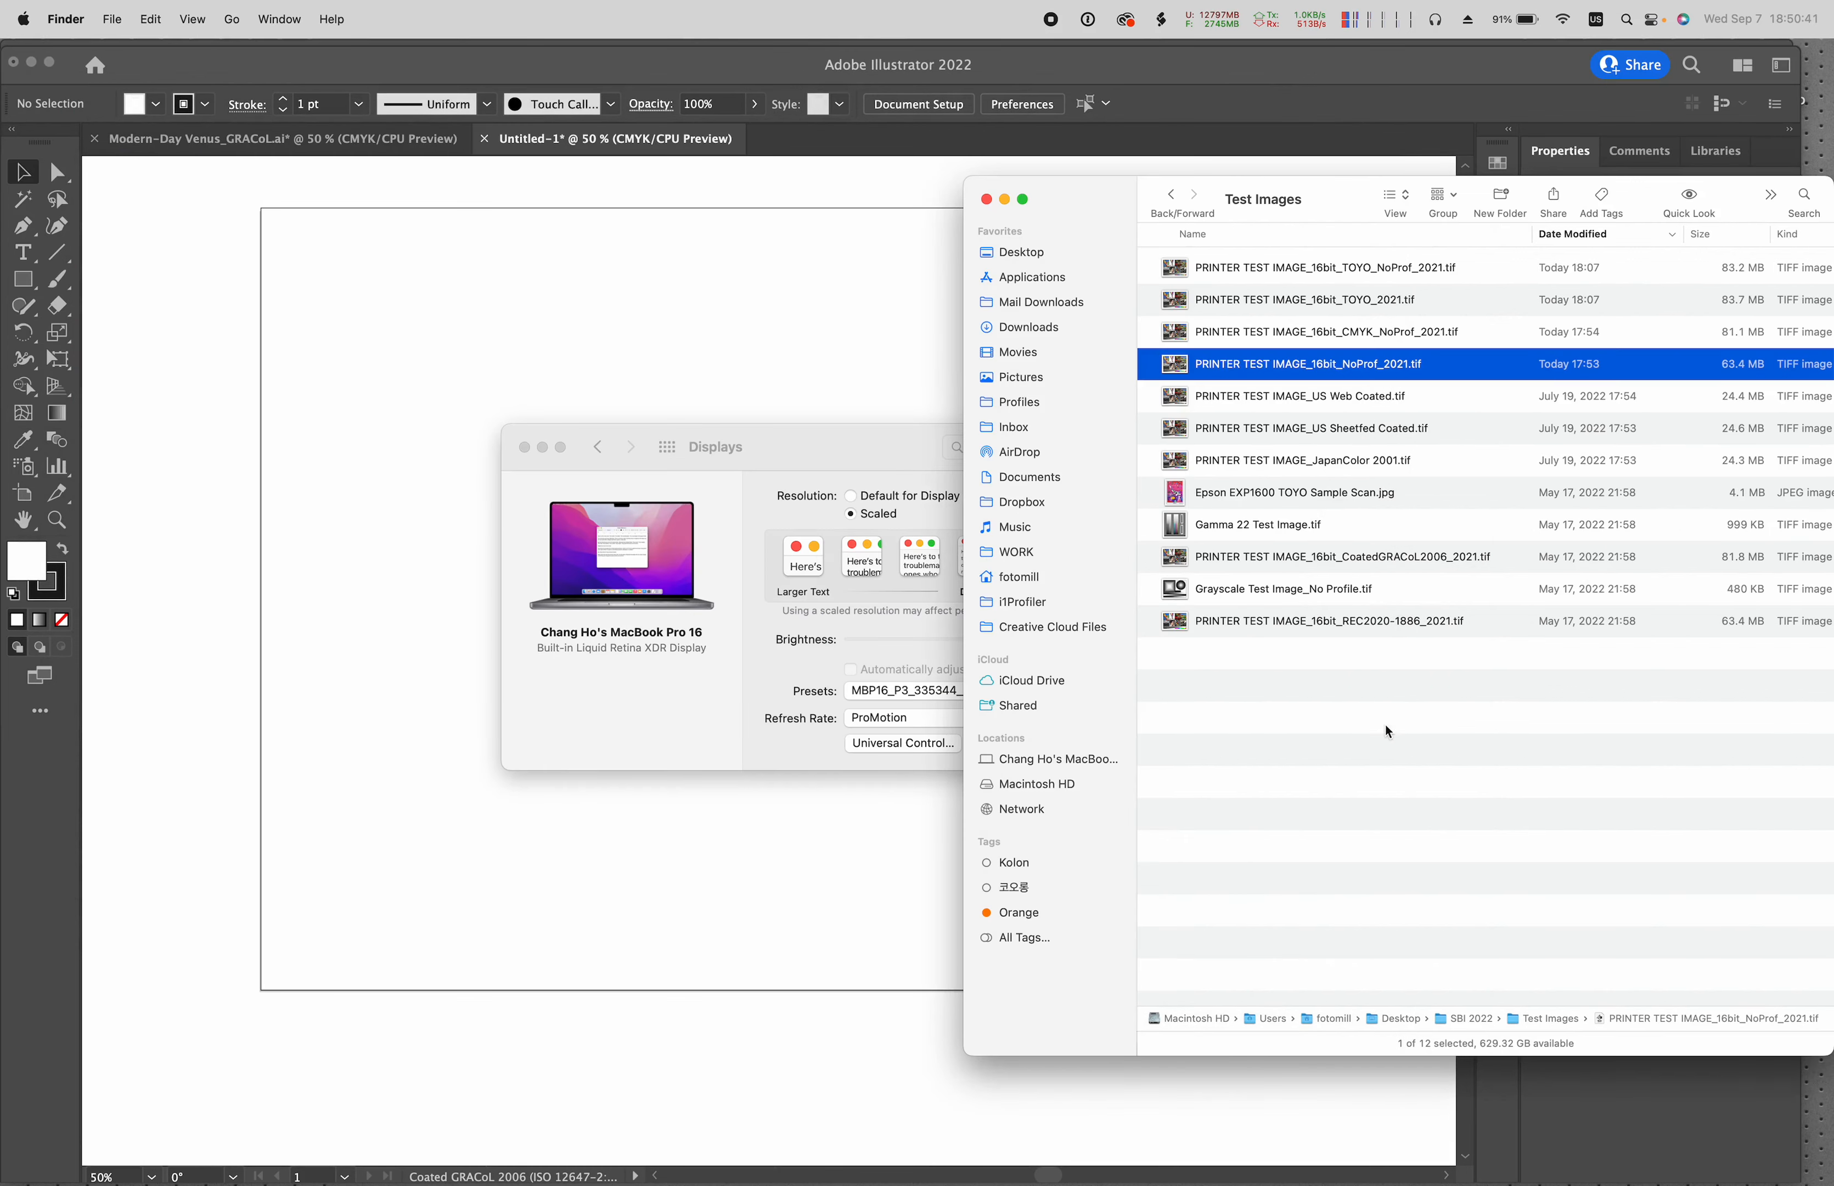
{"action": "double_click", "coordinate": [1369, 625]}
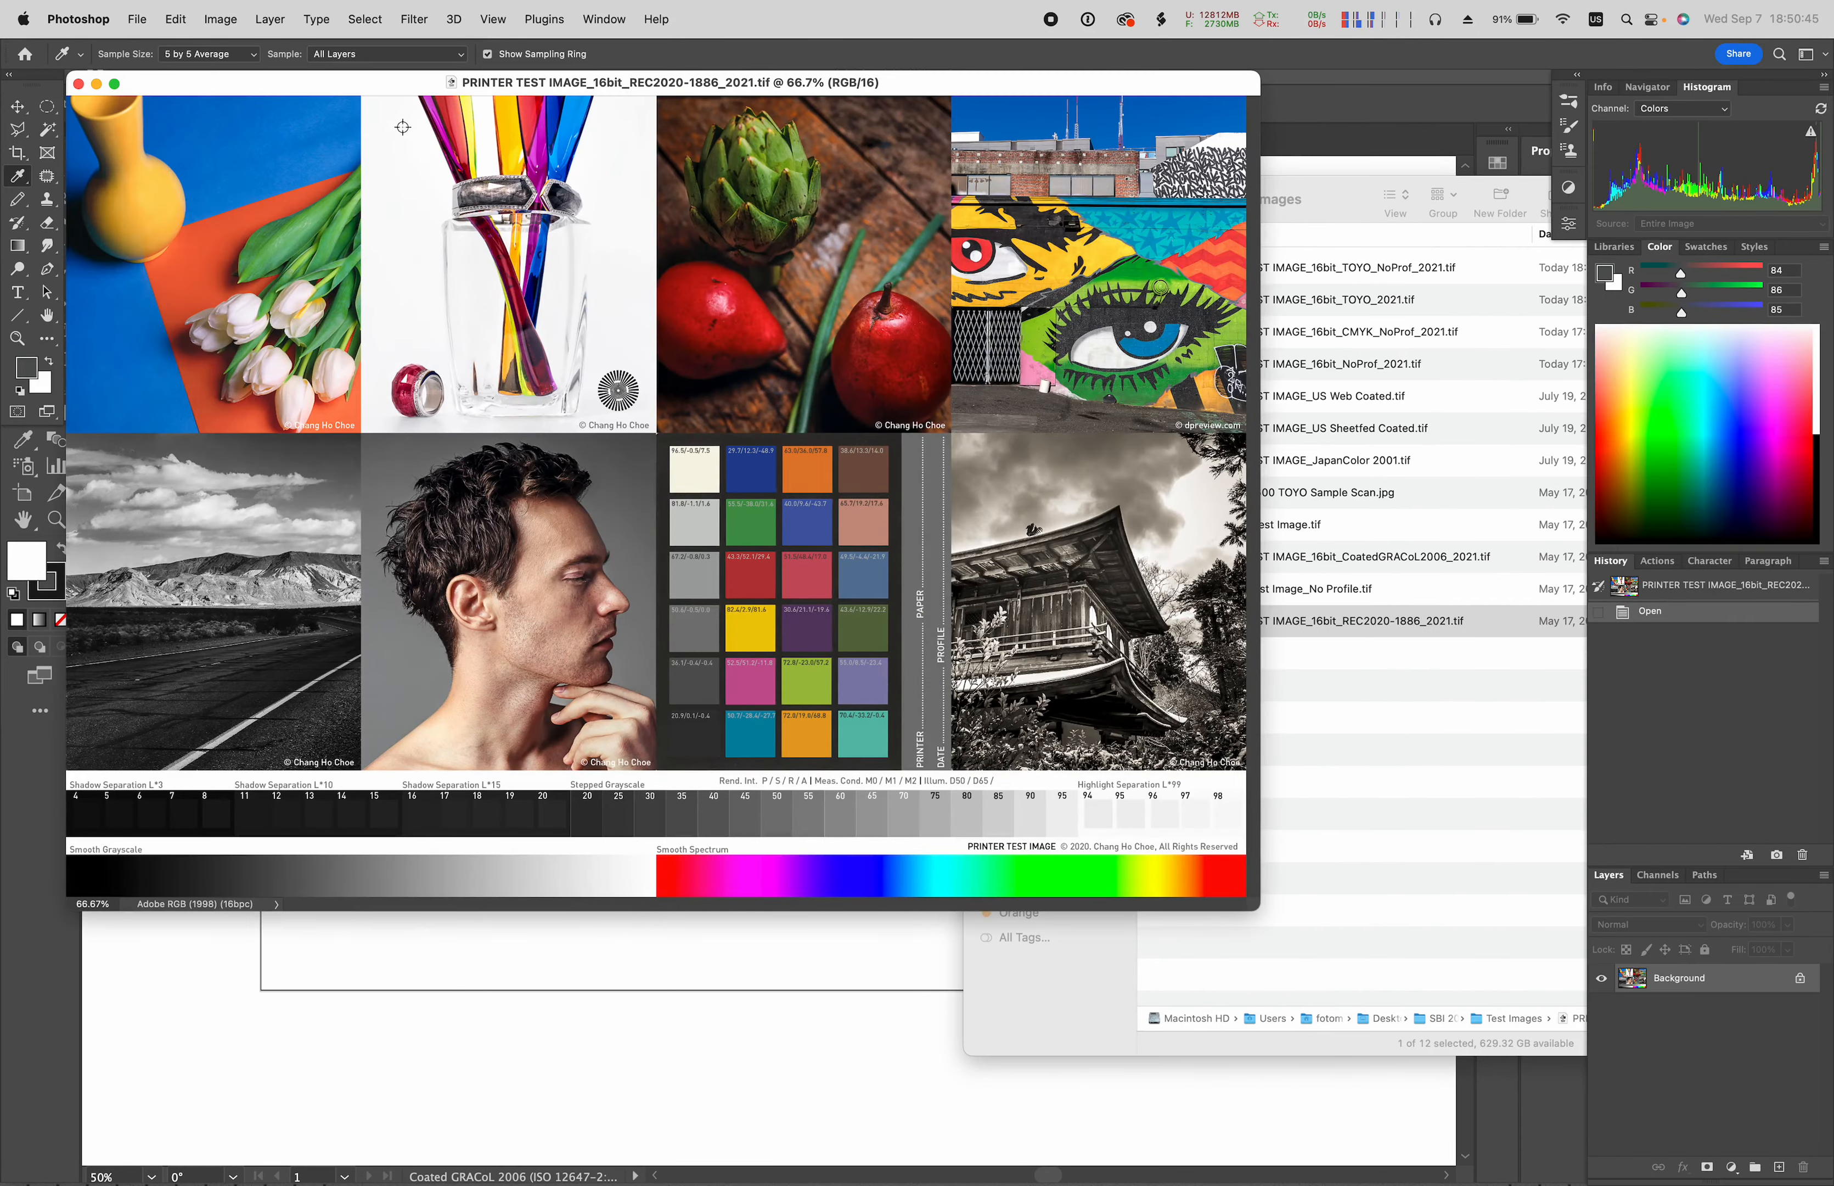
{"action": "left_click_drag", "start_coordinate": [389, 83], "coordinate": [521, 174]}
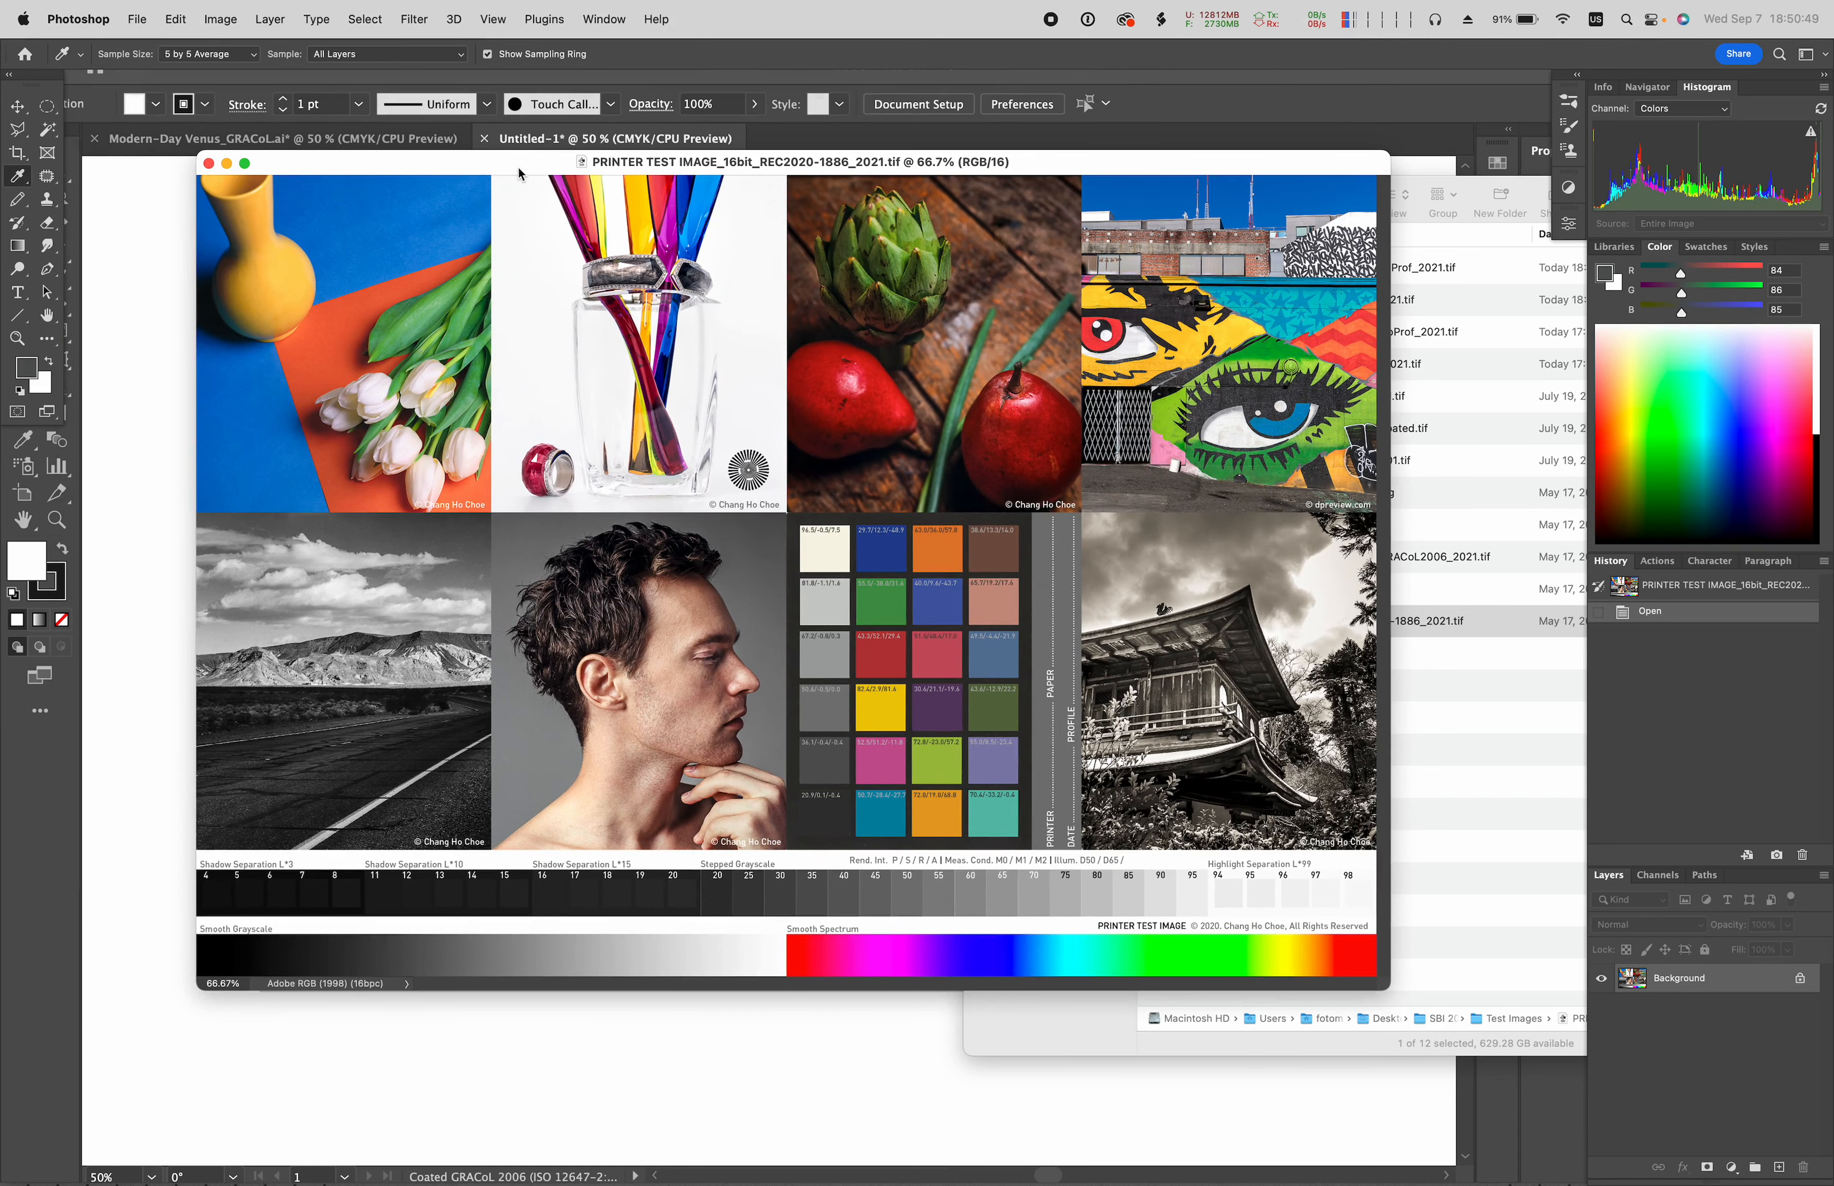
{"action": "left_click_drag", "start_coordinate": [520, 174], "coordinate": [487, 214]}
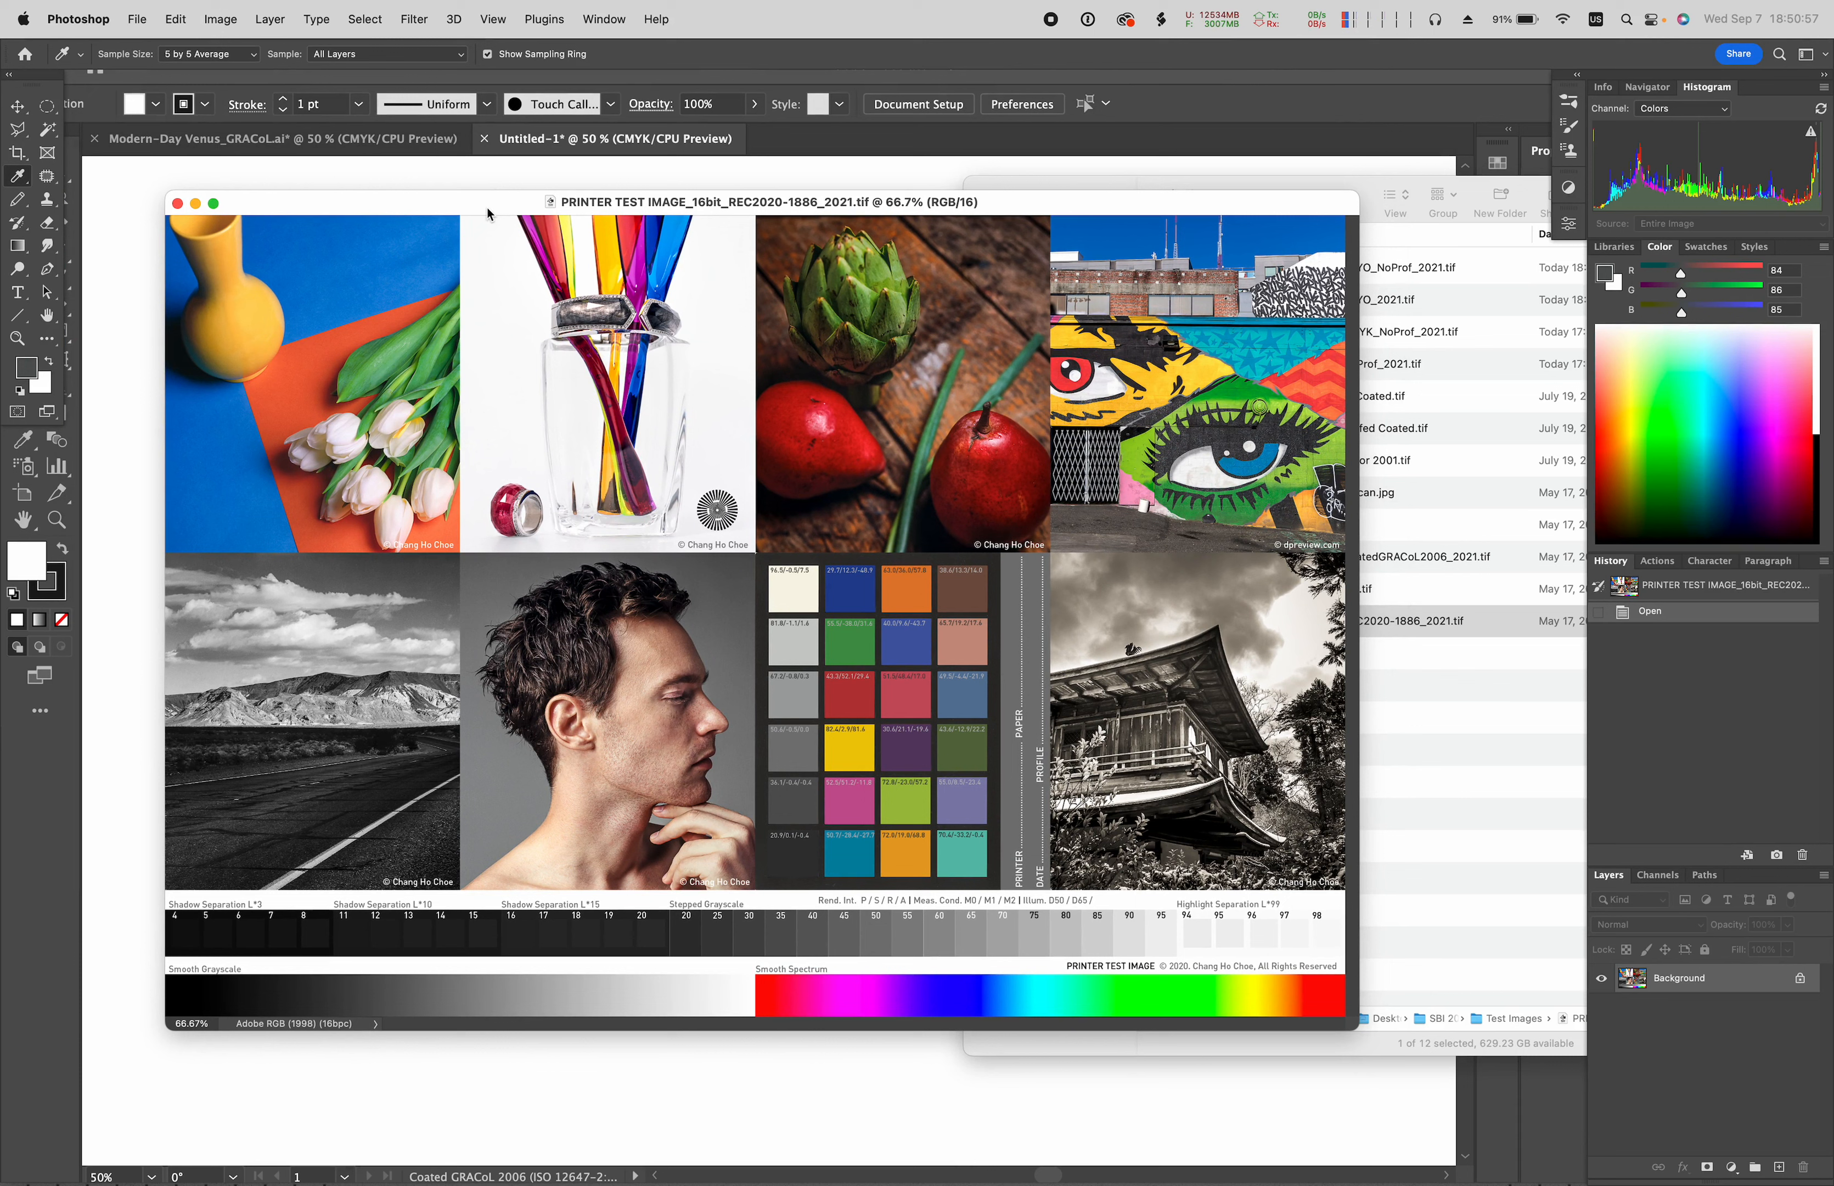
{"action": "left_click_drag", "start_coordinate": [488, 214], "coordinate": [483, 201]}
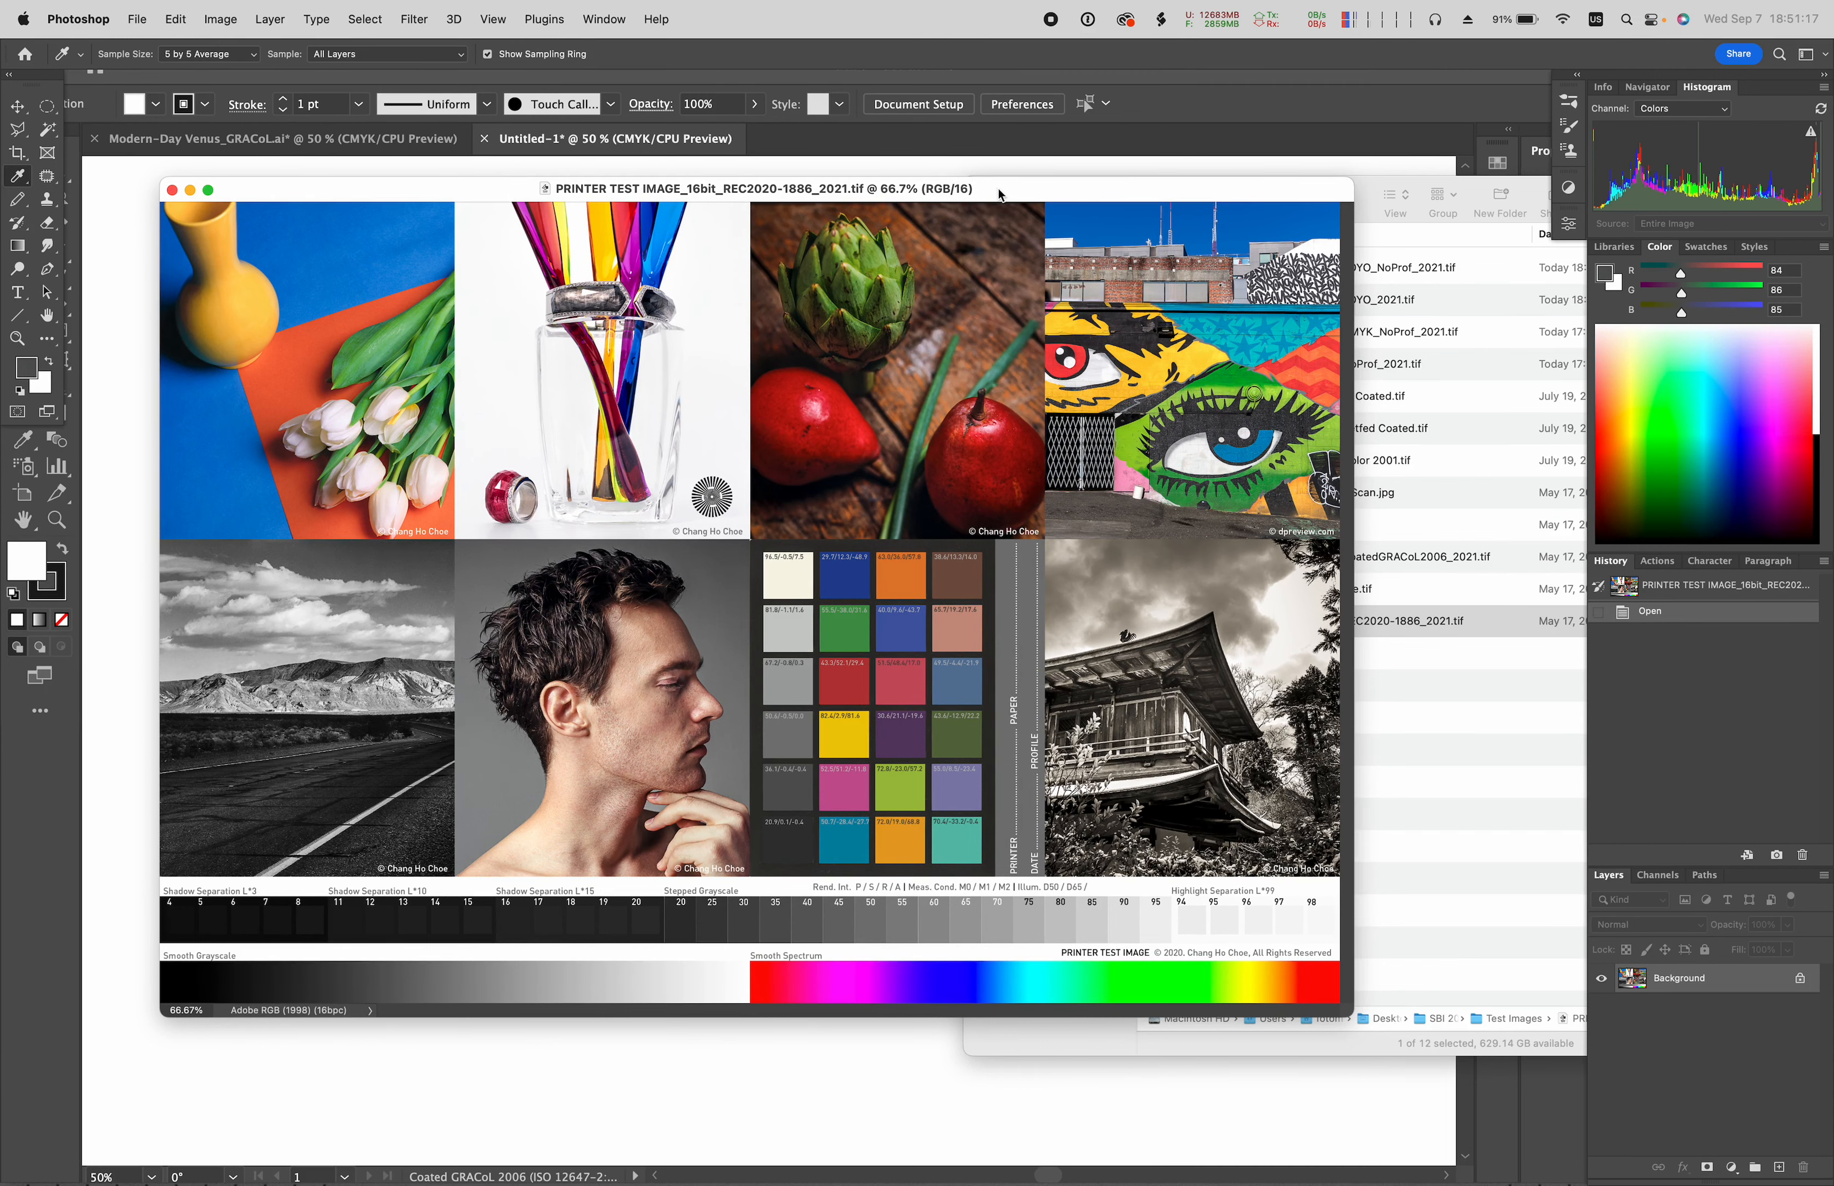
{"action": "left_click_drag", "start_coordinate": [998, 195], "coordinate": [1001, 191]}
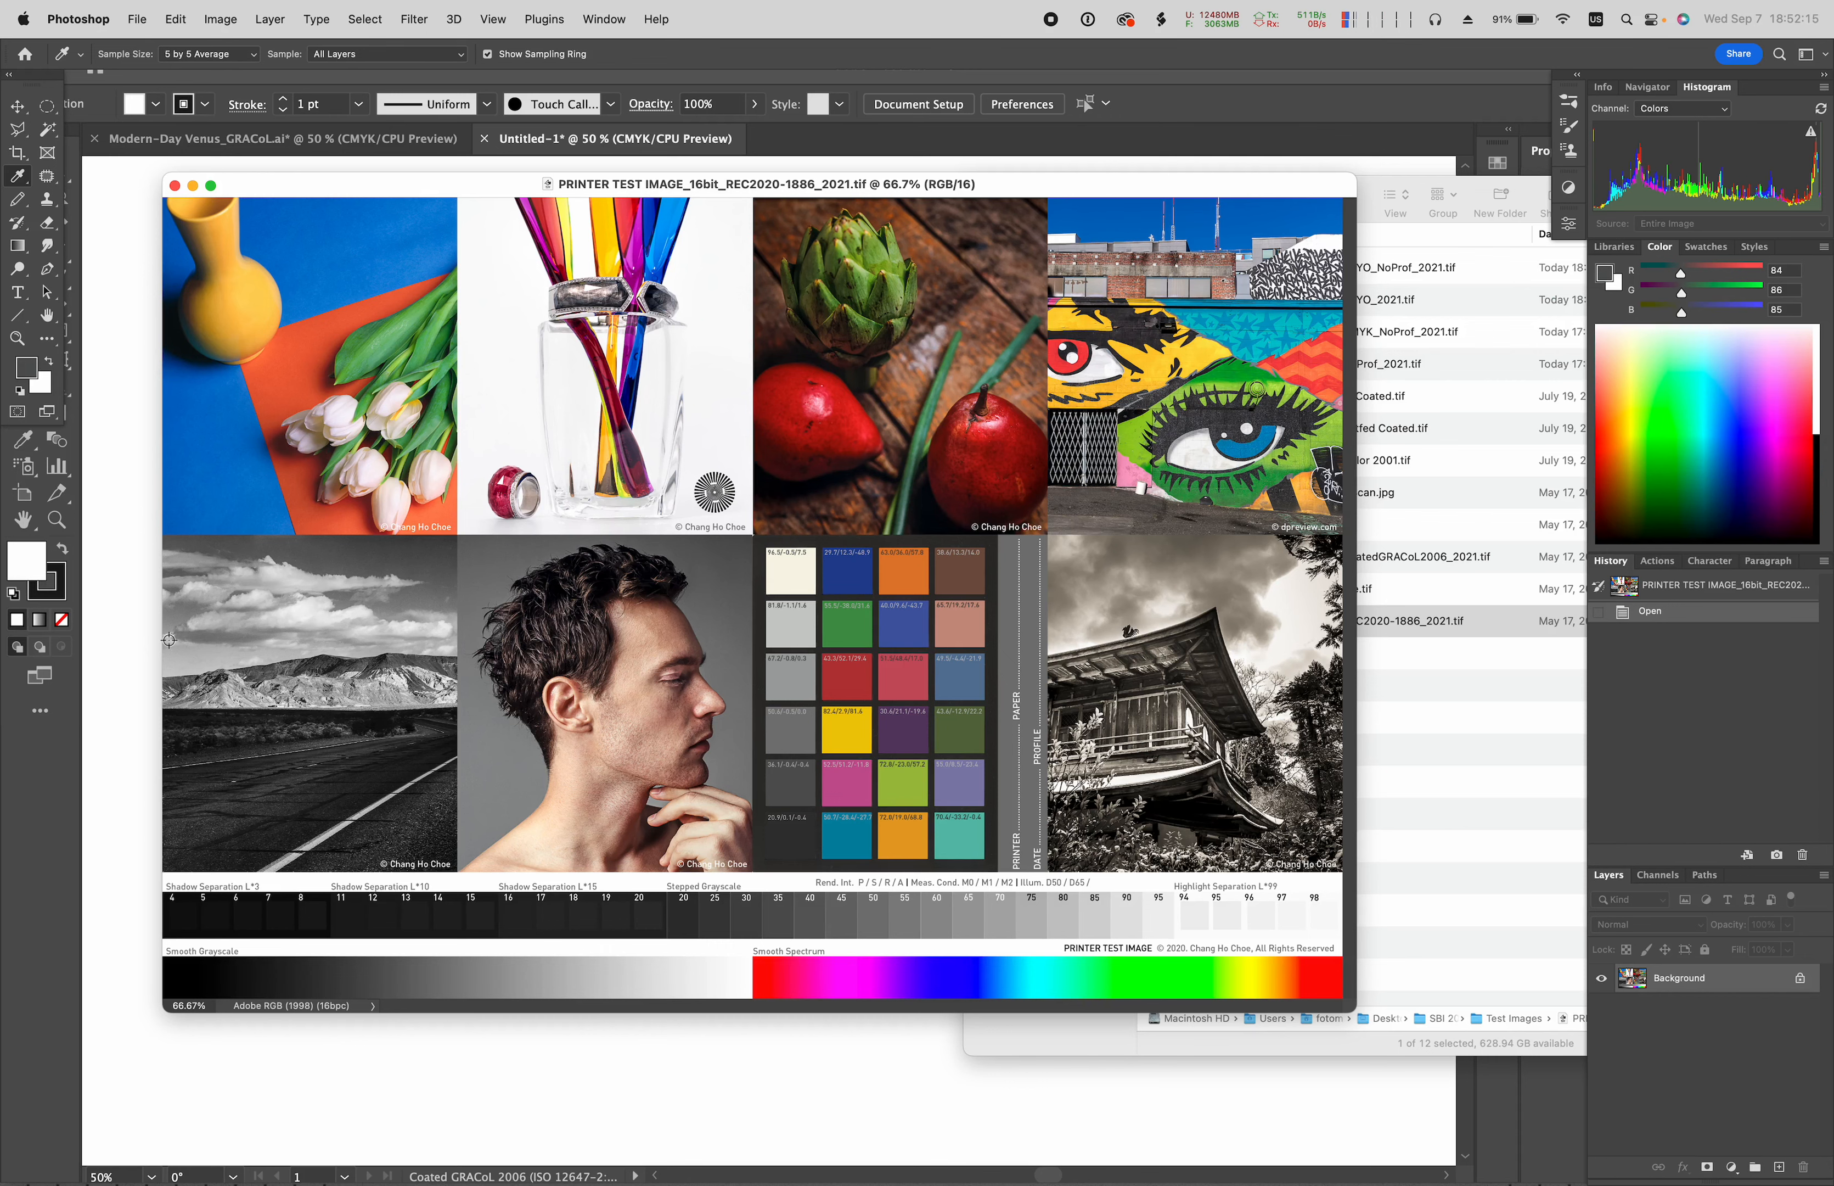
{"action": "key", "text": "super+w"}
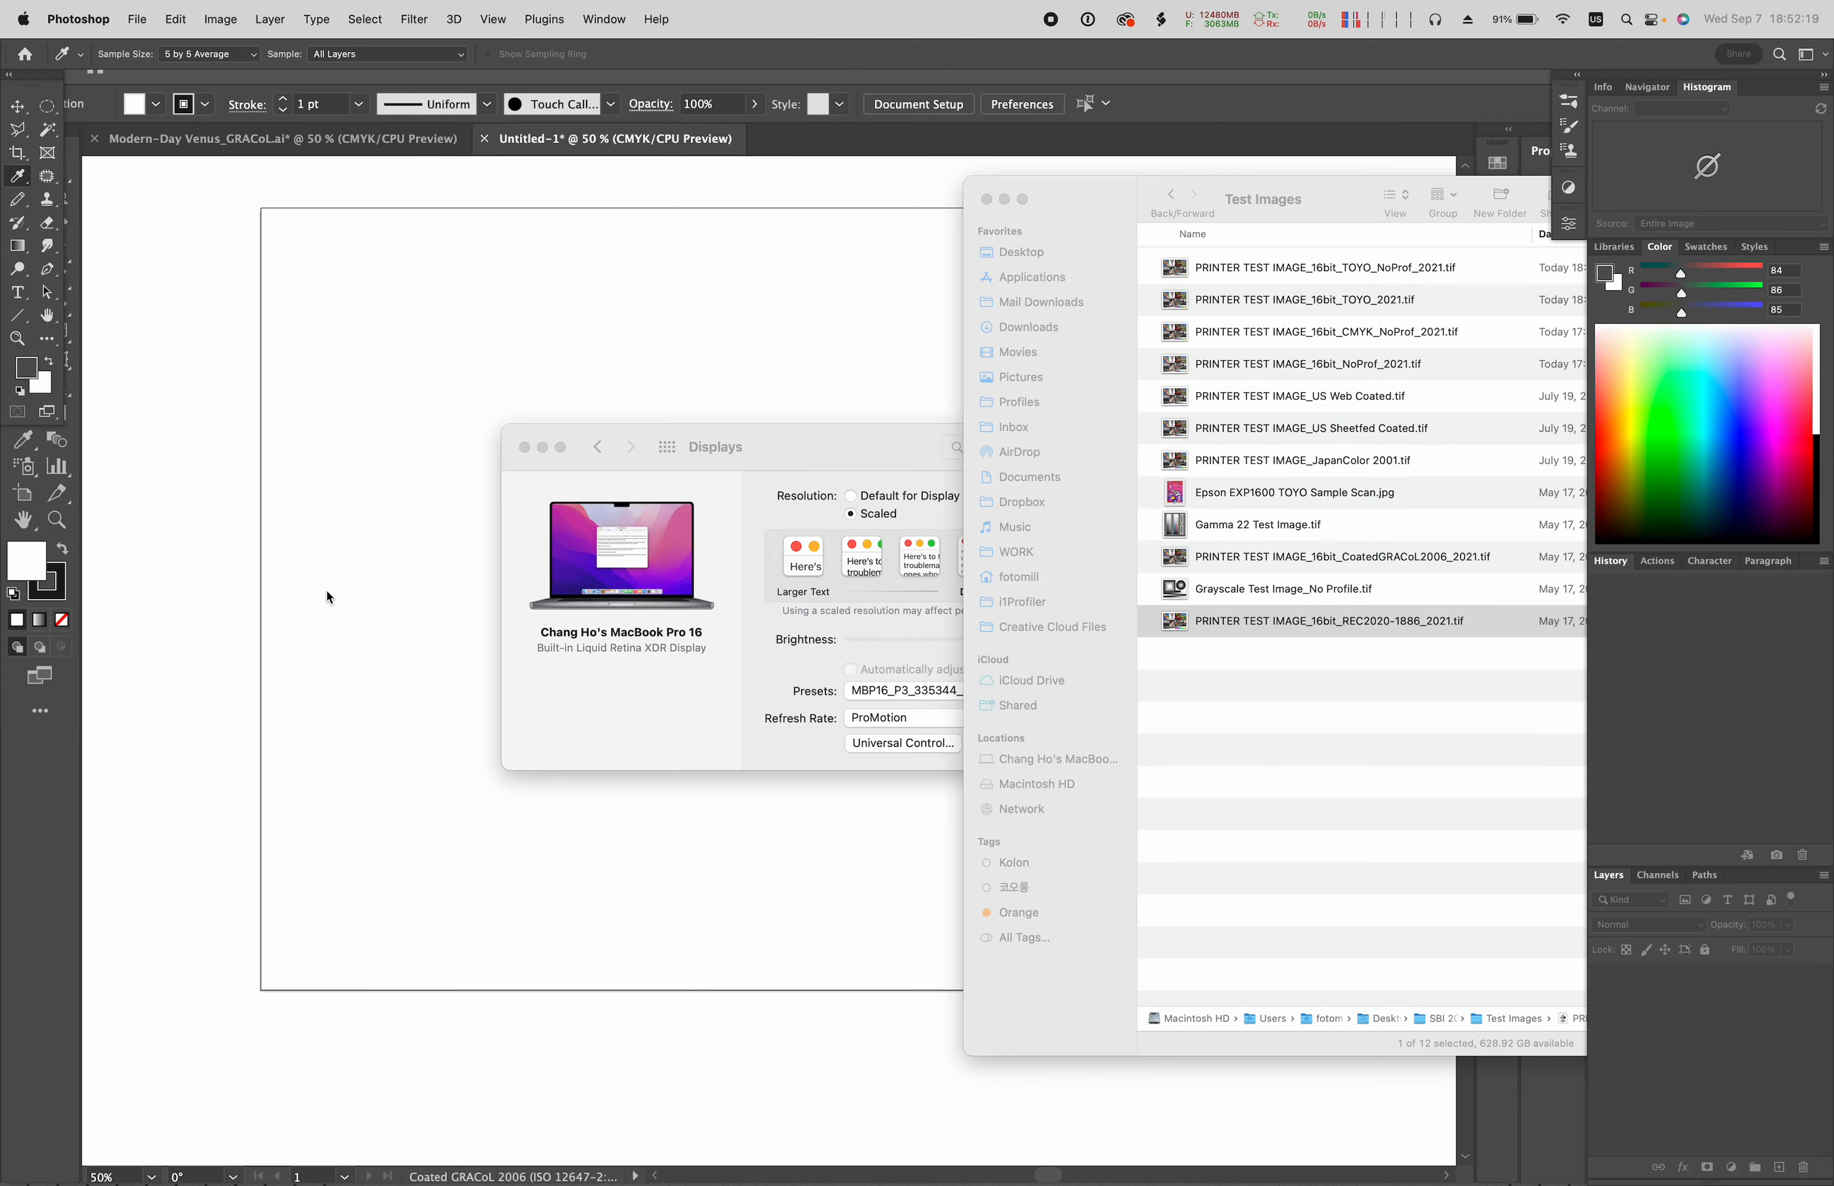
- Set the RGB color management policy to Preserve Embedded Profiles and enable Ask When Opening for profile mismatches
{"action": "key", "text": "super+shift+k"}
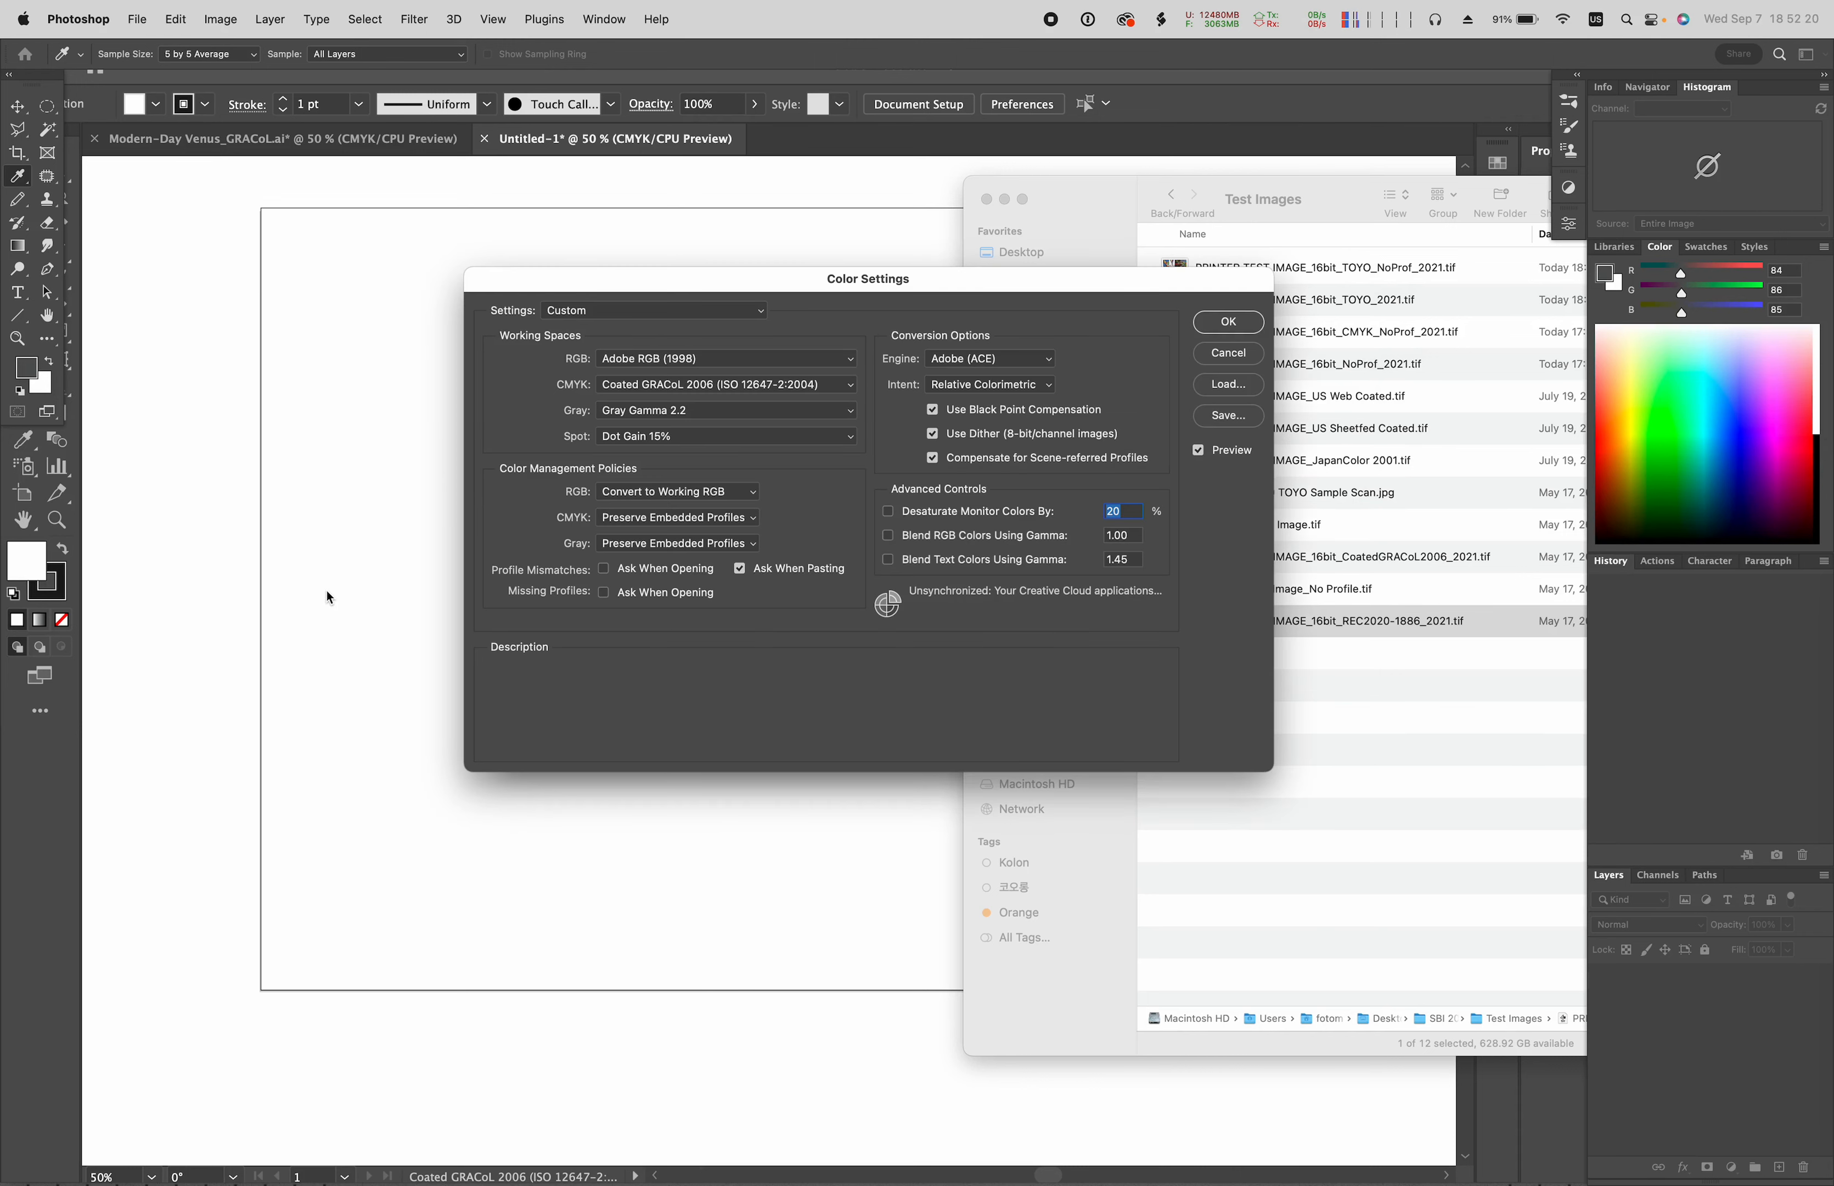
{"action": "left_click", "coordinate": [701, 492]}
{"action": "left_click", "coordinate": [694, 472]}
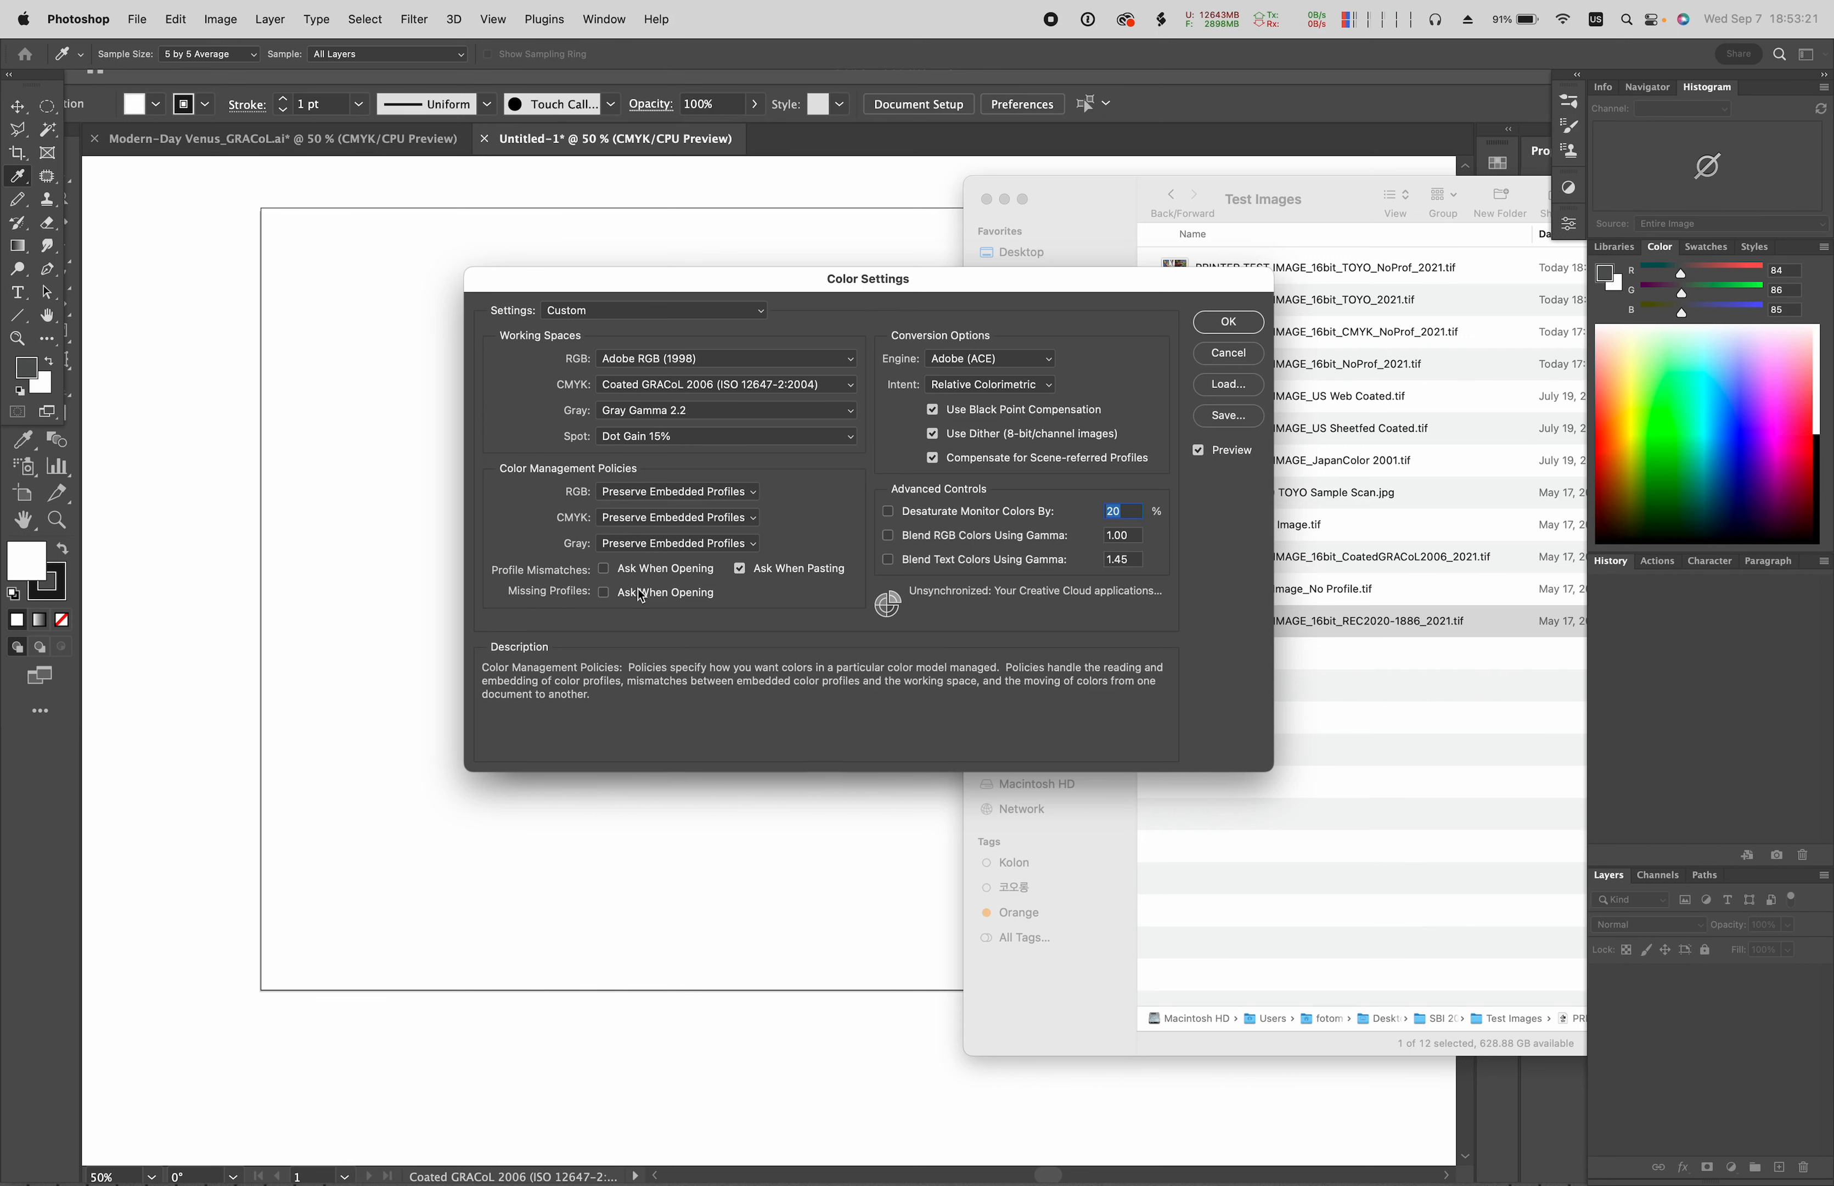
{"action": "left_click", "coordinate": [605, 569]}
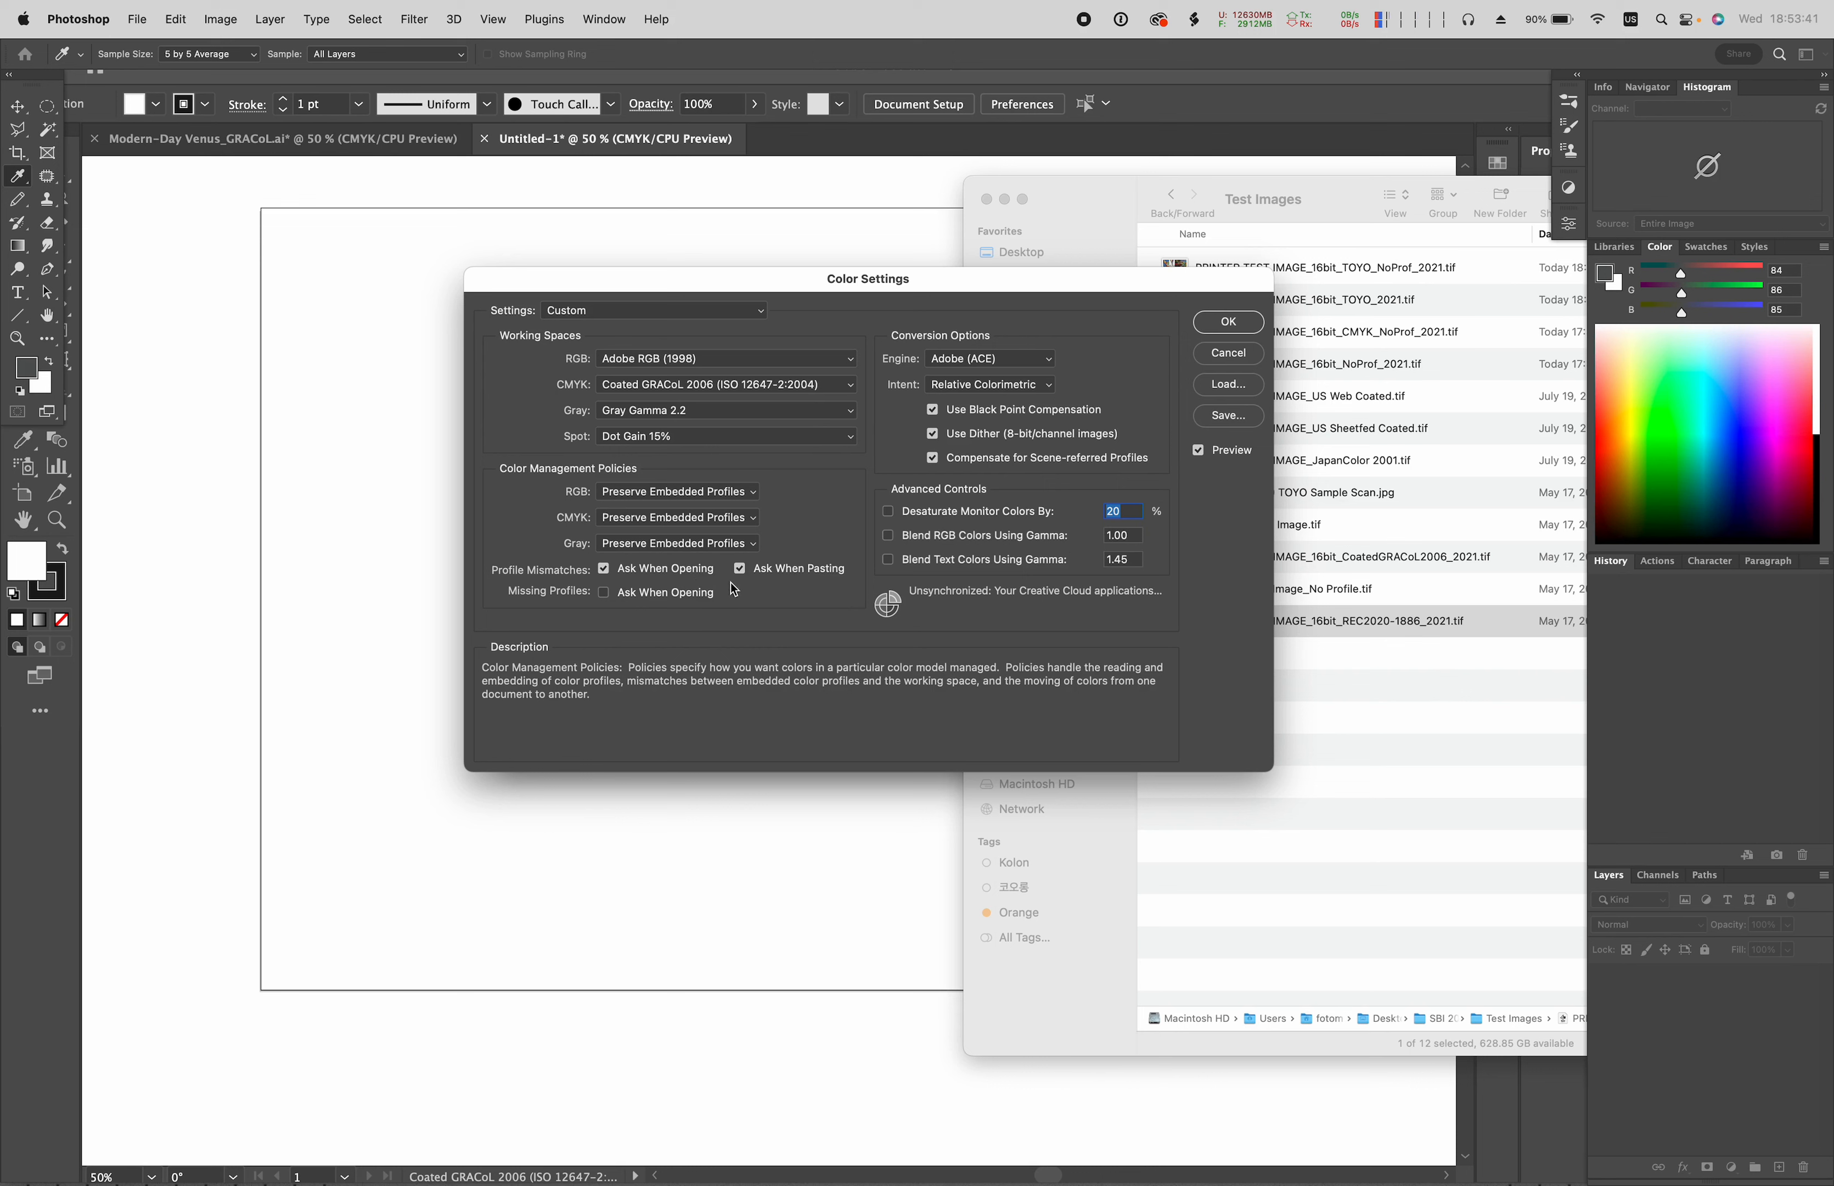
{"action": "left_click", "coordinate": [1226, 322]}
- Open the 16bit REC2020-1886 TIFF from the Finder's Test Images folder using its embedded profile, and shift its window slightly down and right
{"action": "left_click", "coordinate": [1190, 675]}
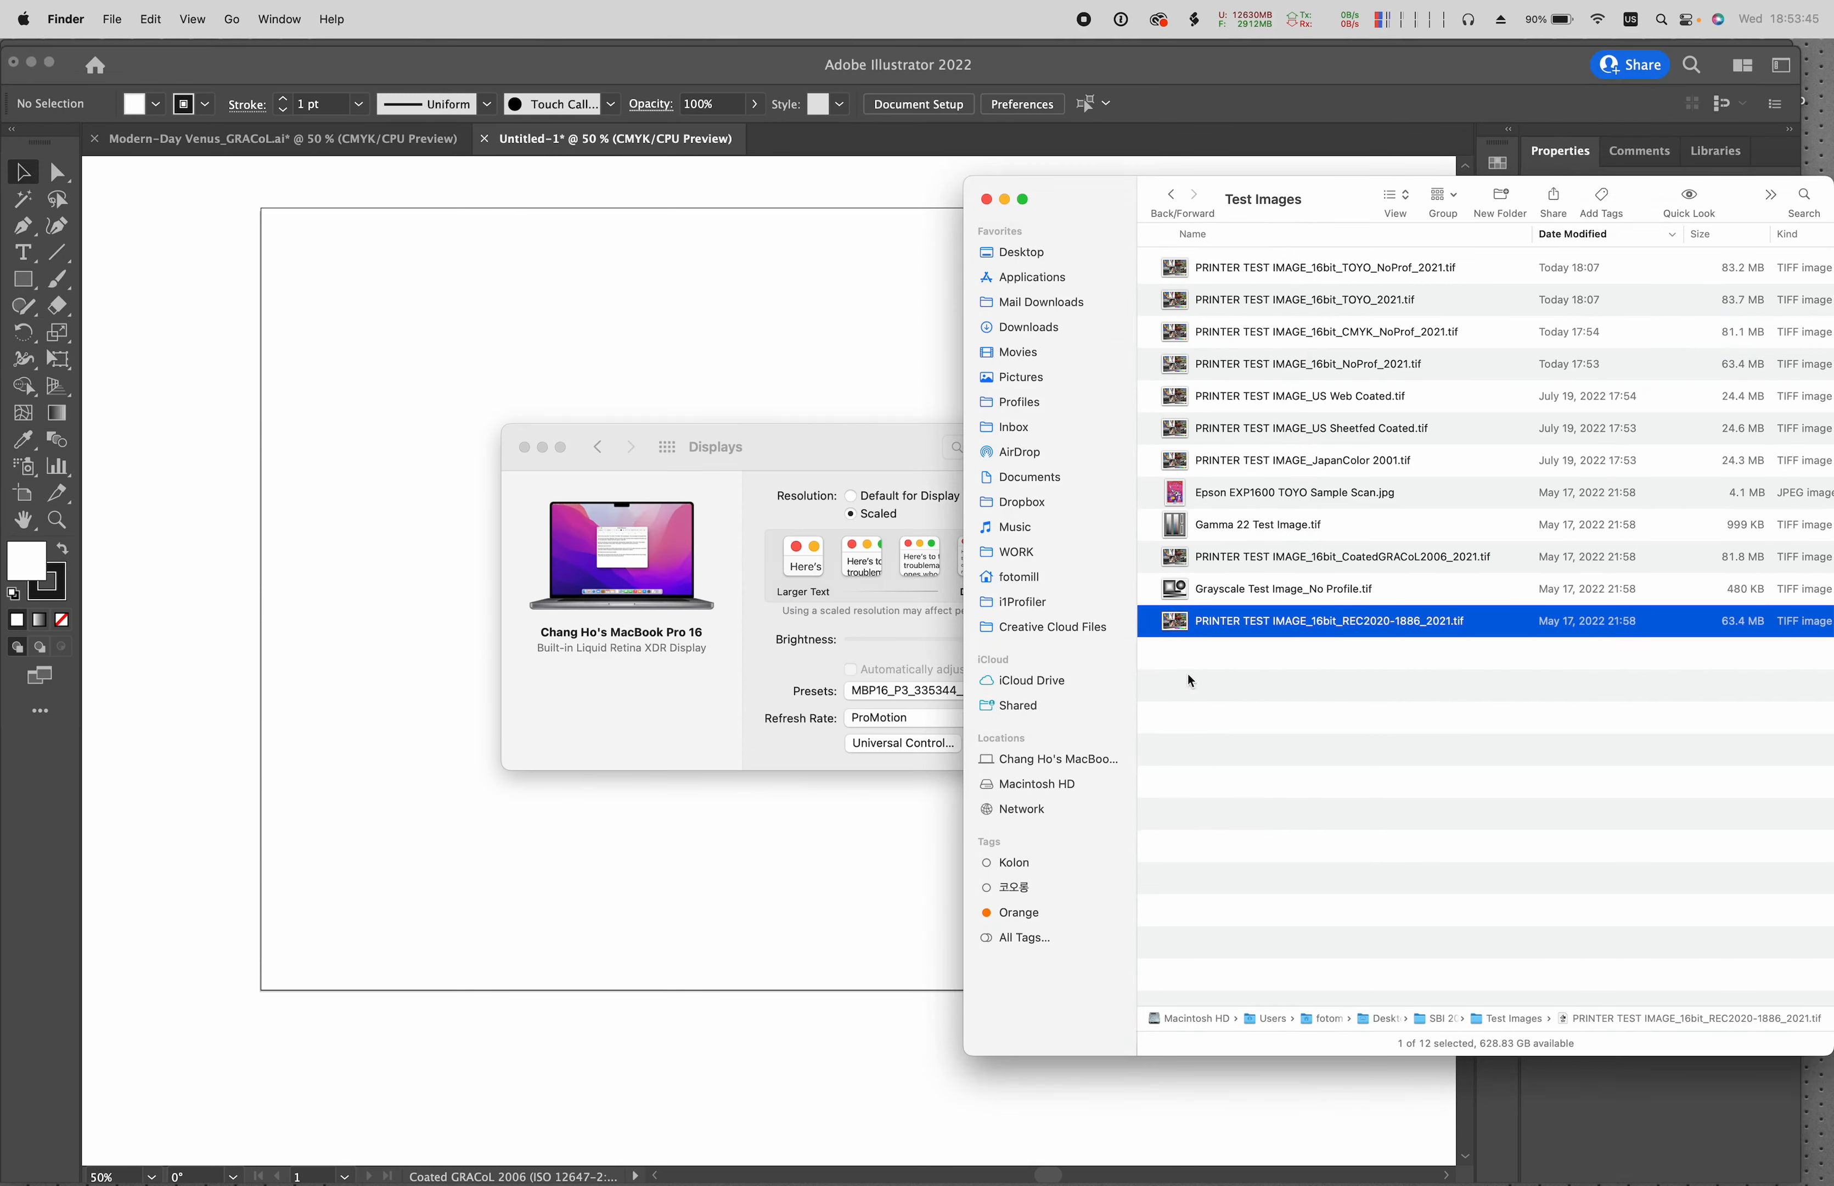
{"action": "double_click", "coordinate": [1183, 631]}
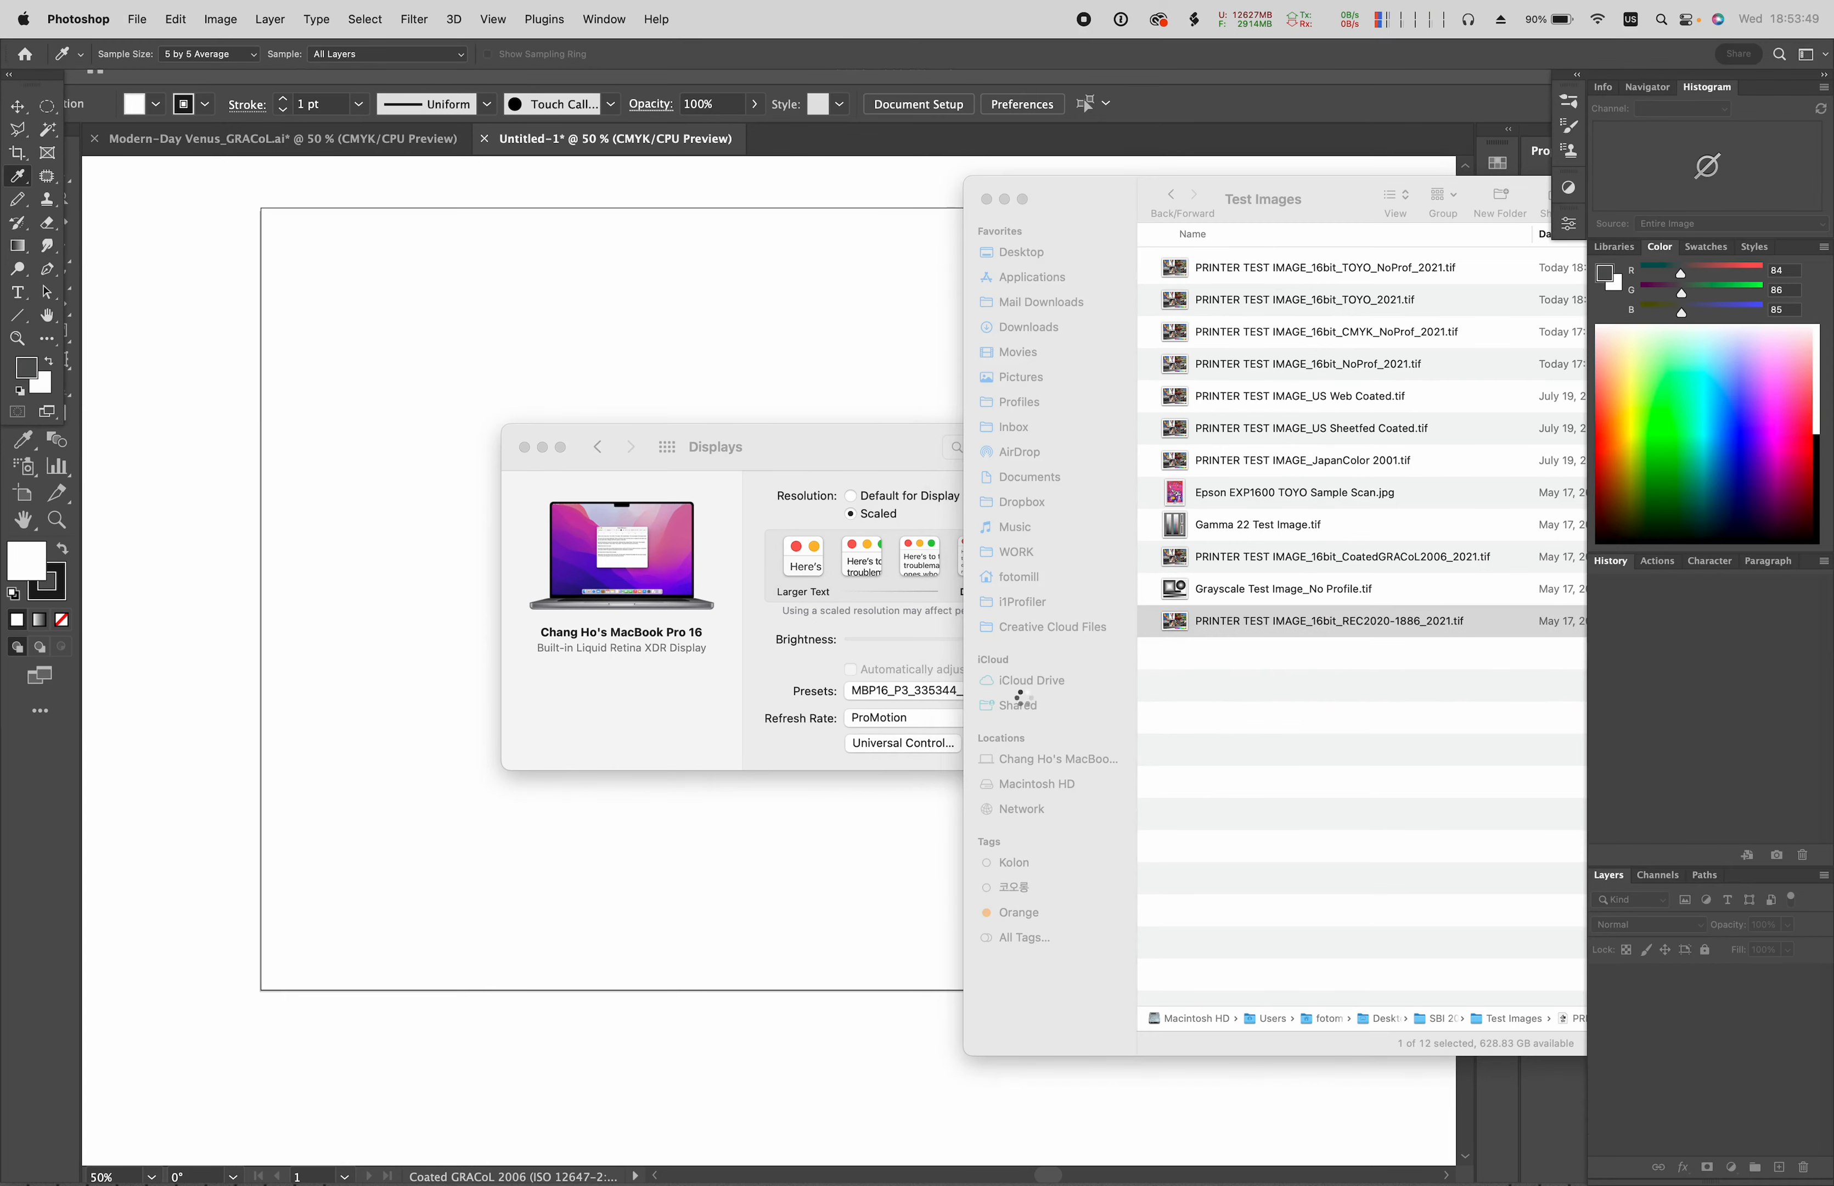
{"action": "left_click_drag", "start_coordinate": [802, 288], "coordinate": [753, 318]}
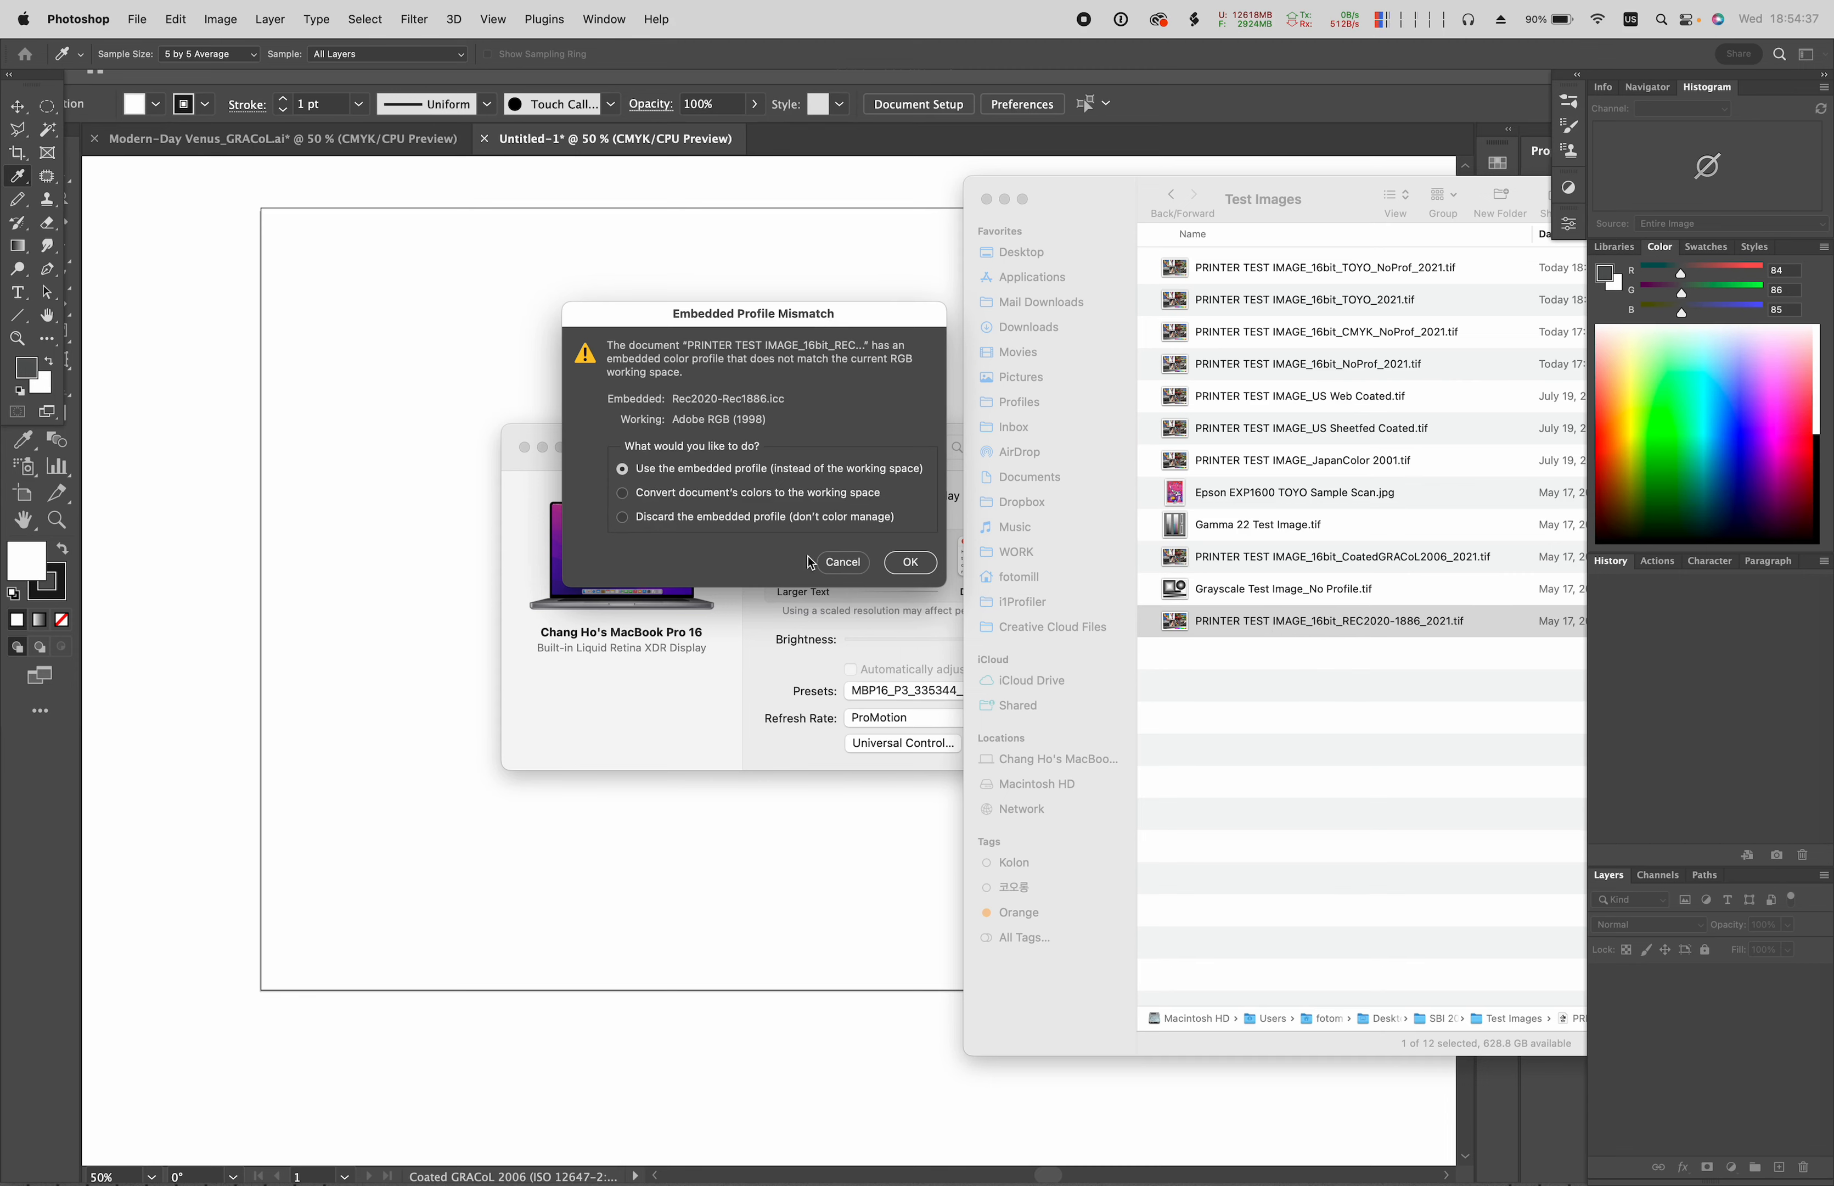
{"action": "left_click", "coordinate": [911, 562]}
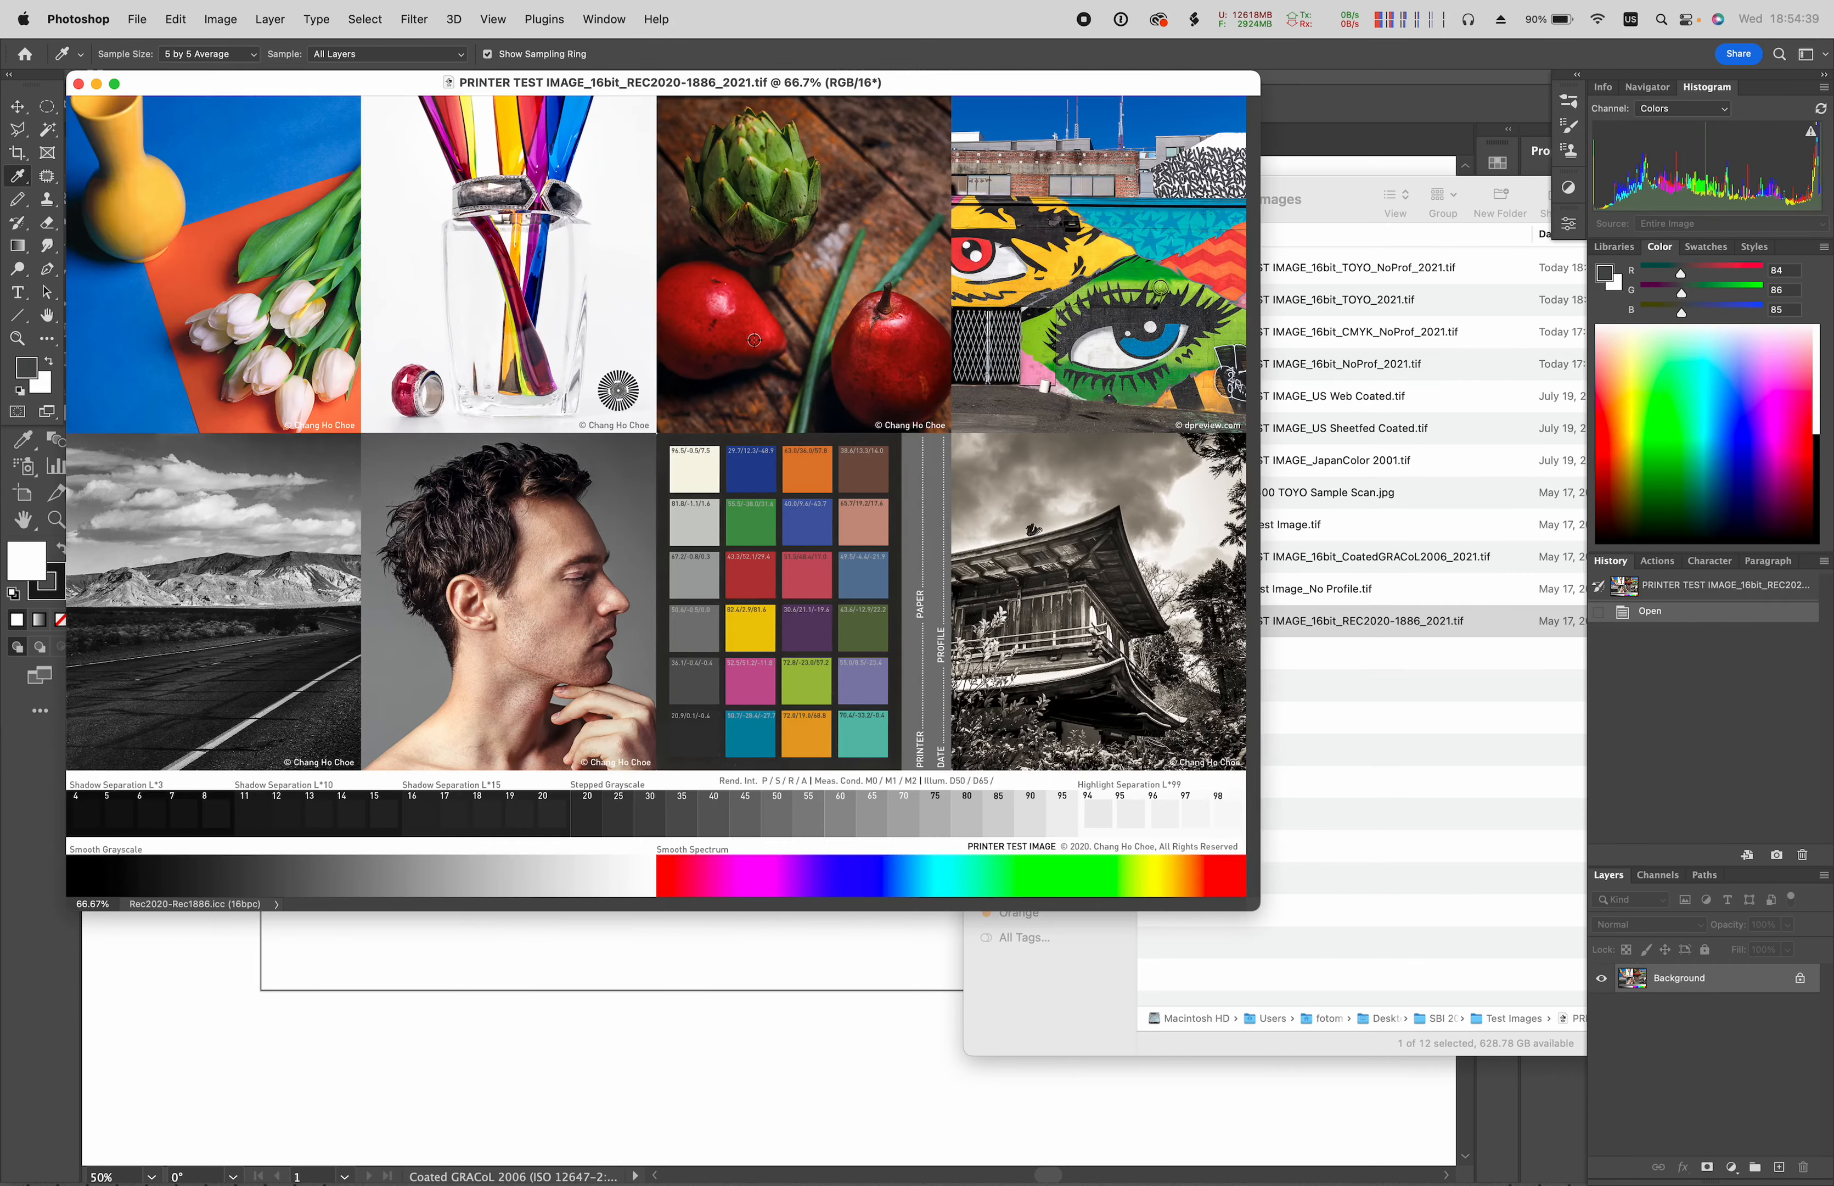
{"action": "left_click_drag", "start_coordinate": [987, 83], "coordinate": [1005, 109]}
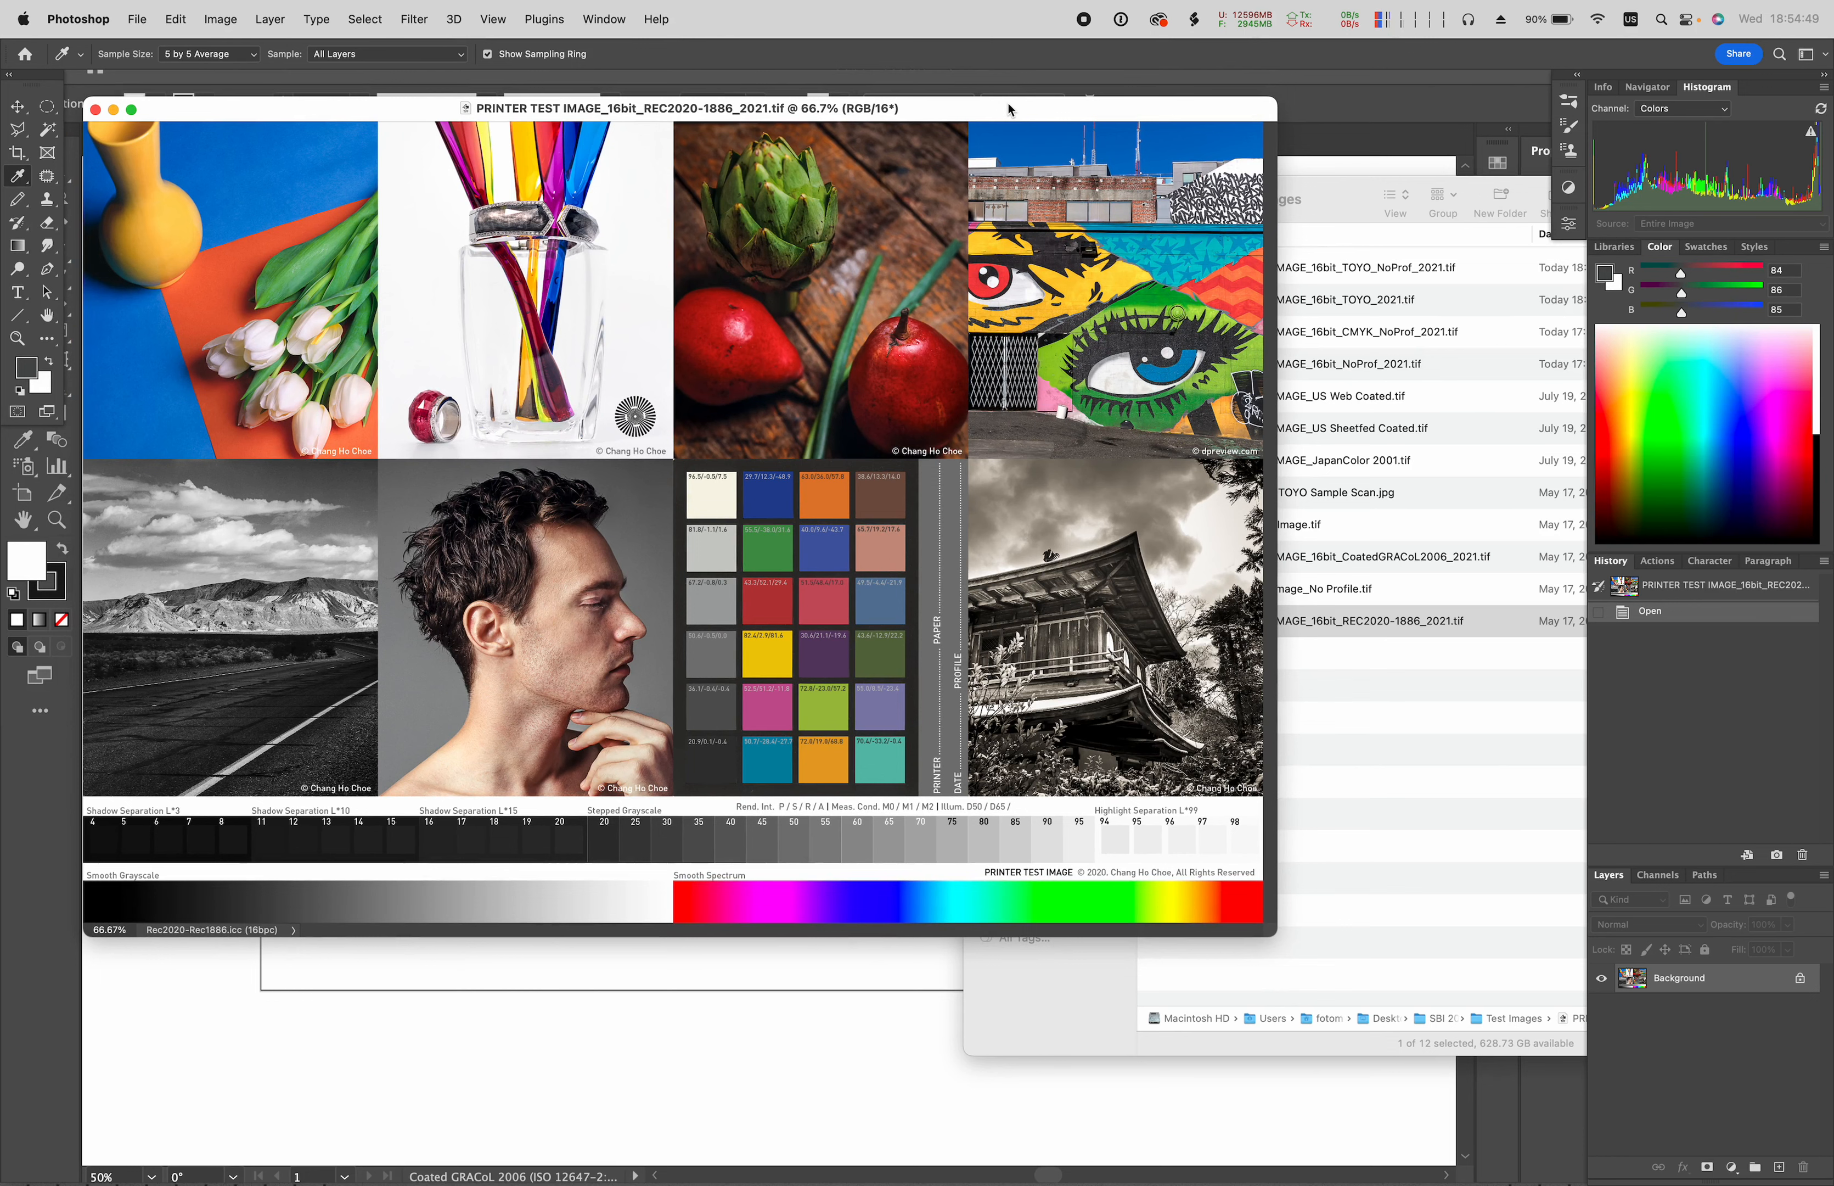
- Turn off Ask When Opening for profile mismatches in the color settings, and switch the missing-profile prompt on and back off
{"action": "key", "text": "shift+super+k"}
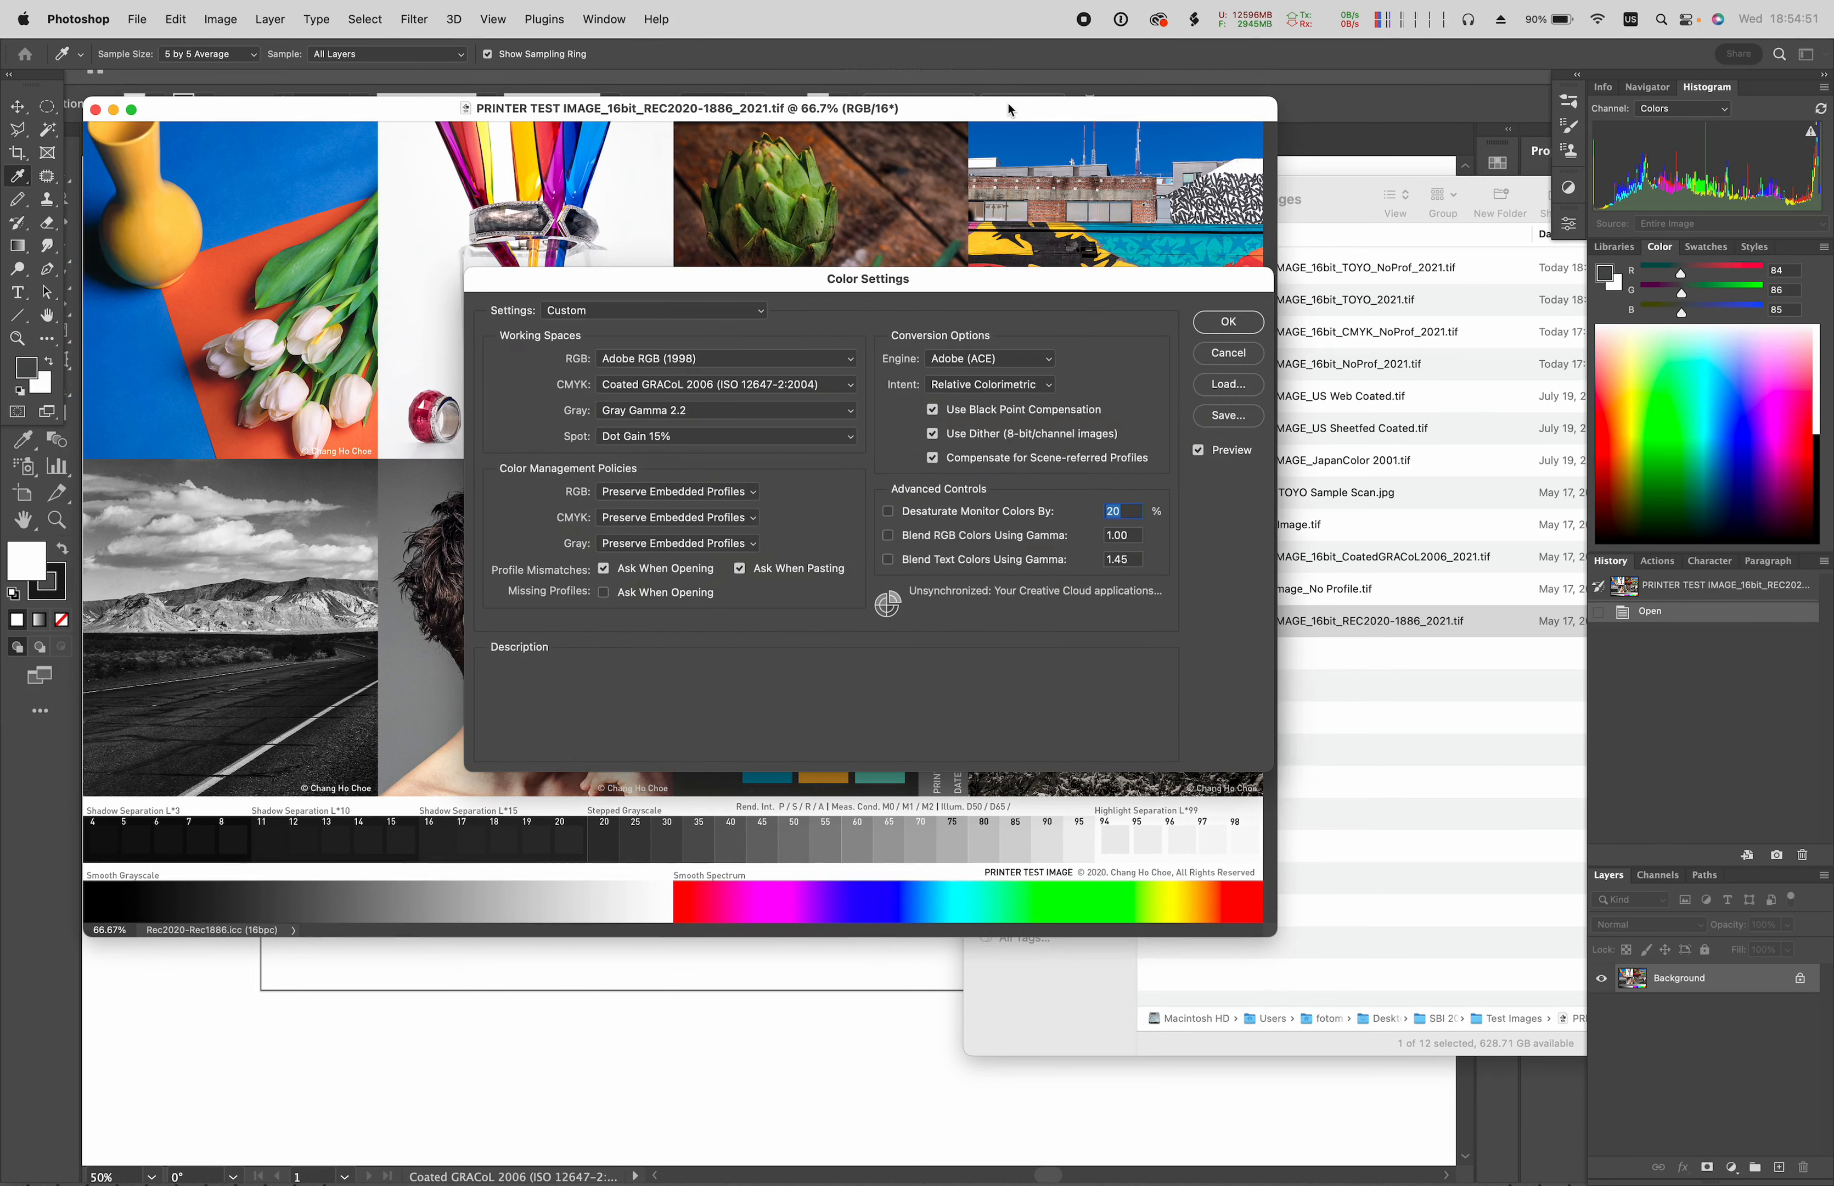
{"action": "mouse_move", "coordinate": [685, 511]}
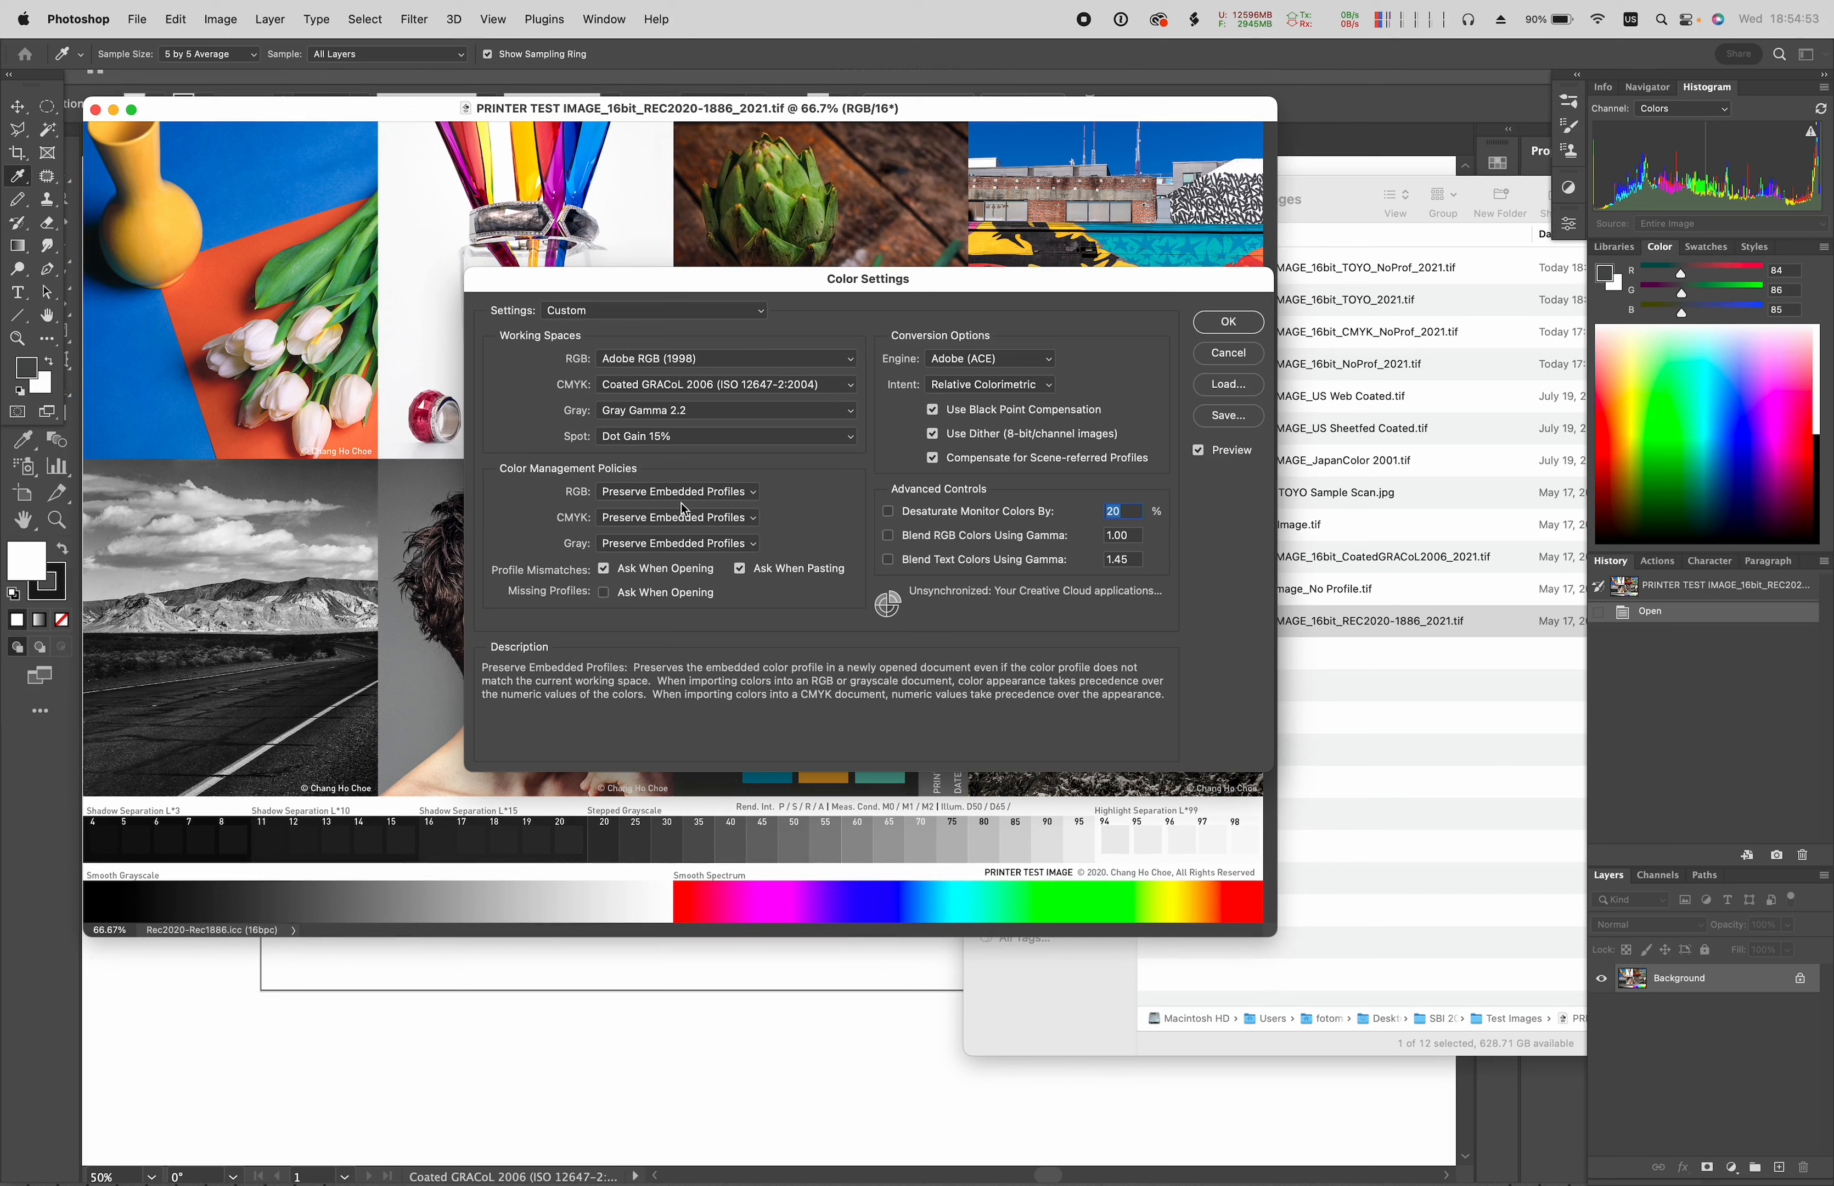
{"action": "left_click", "coordinate": [668, 568]}
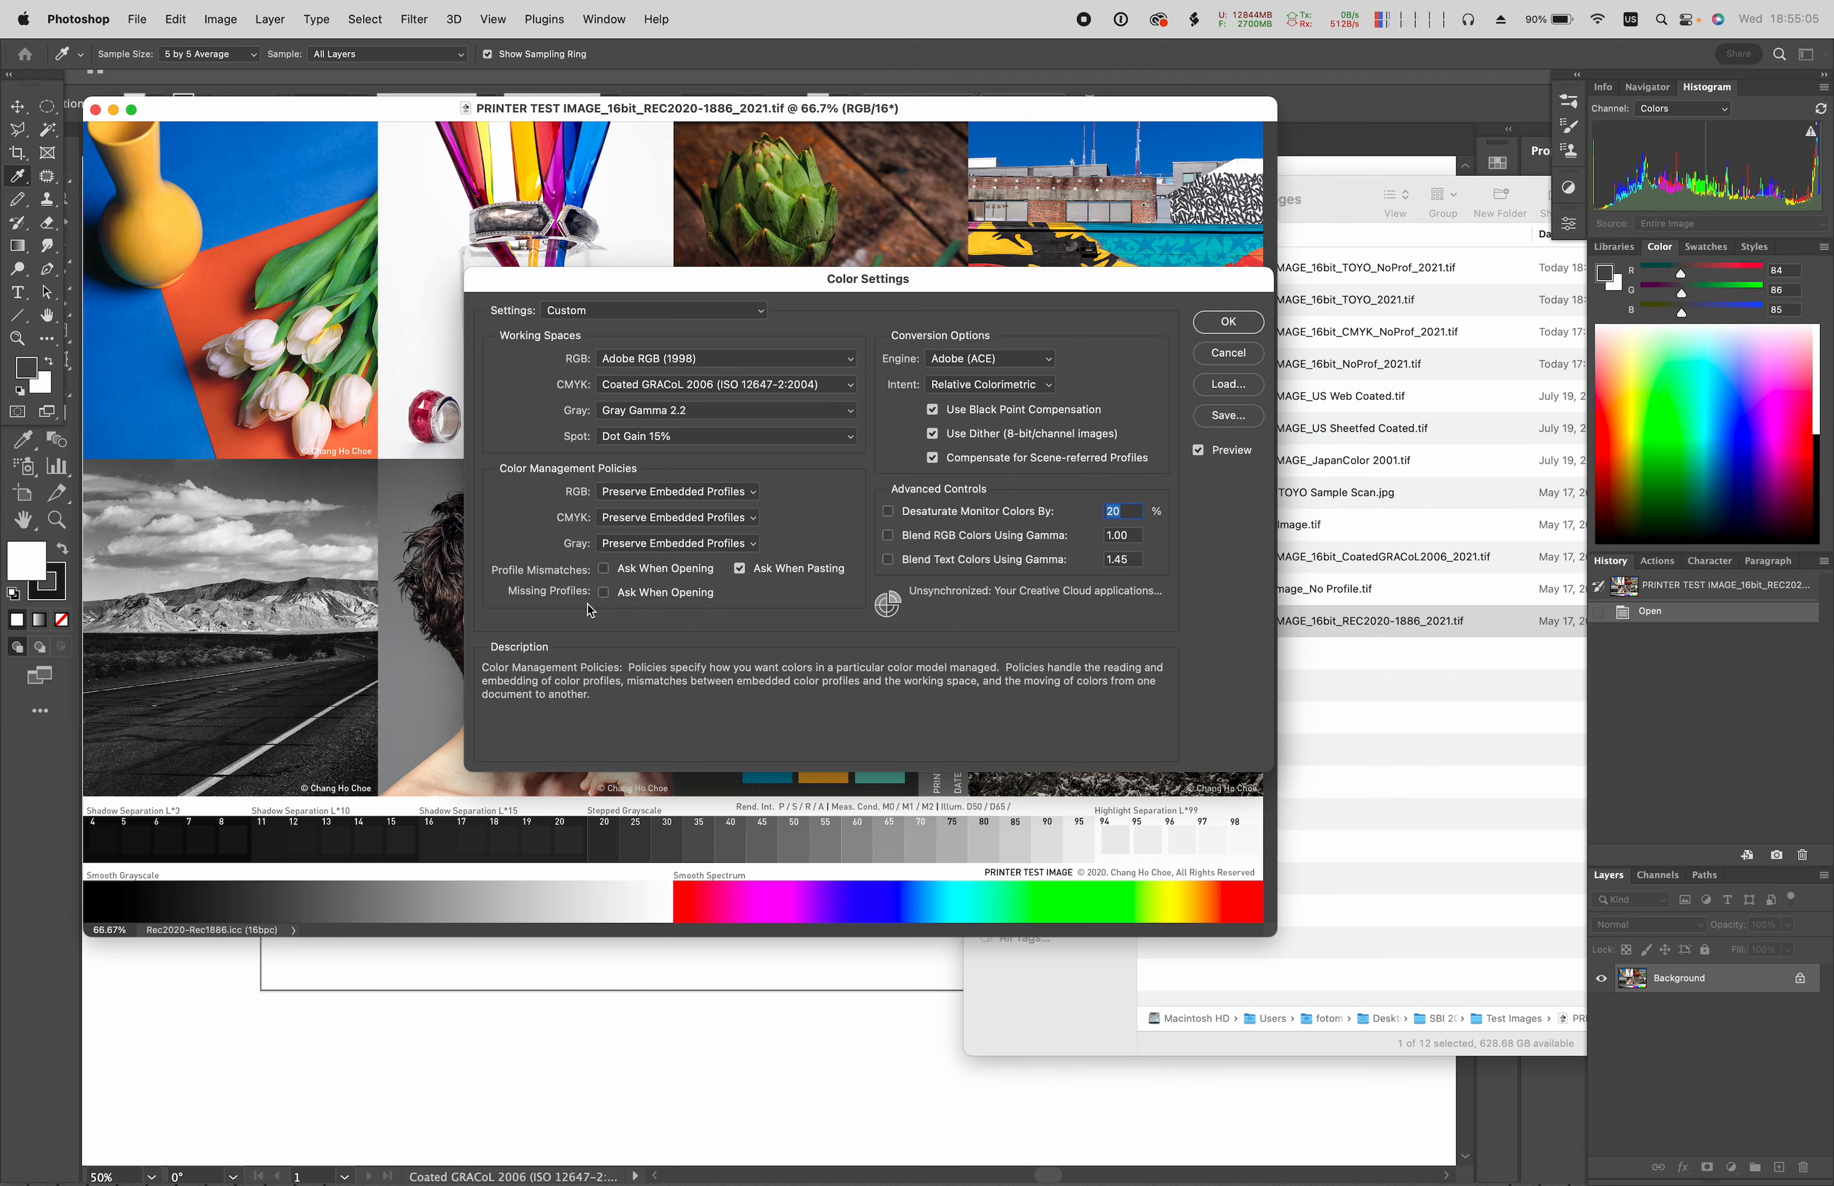
{"action": "left_click", "coordinate": [604, 596]}
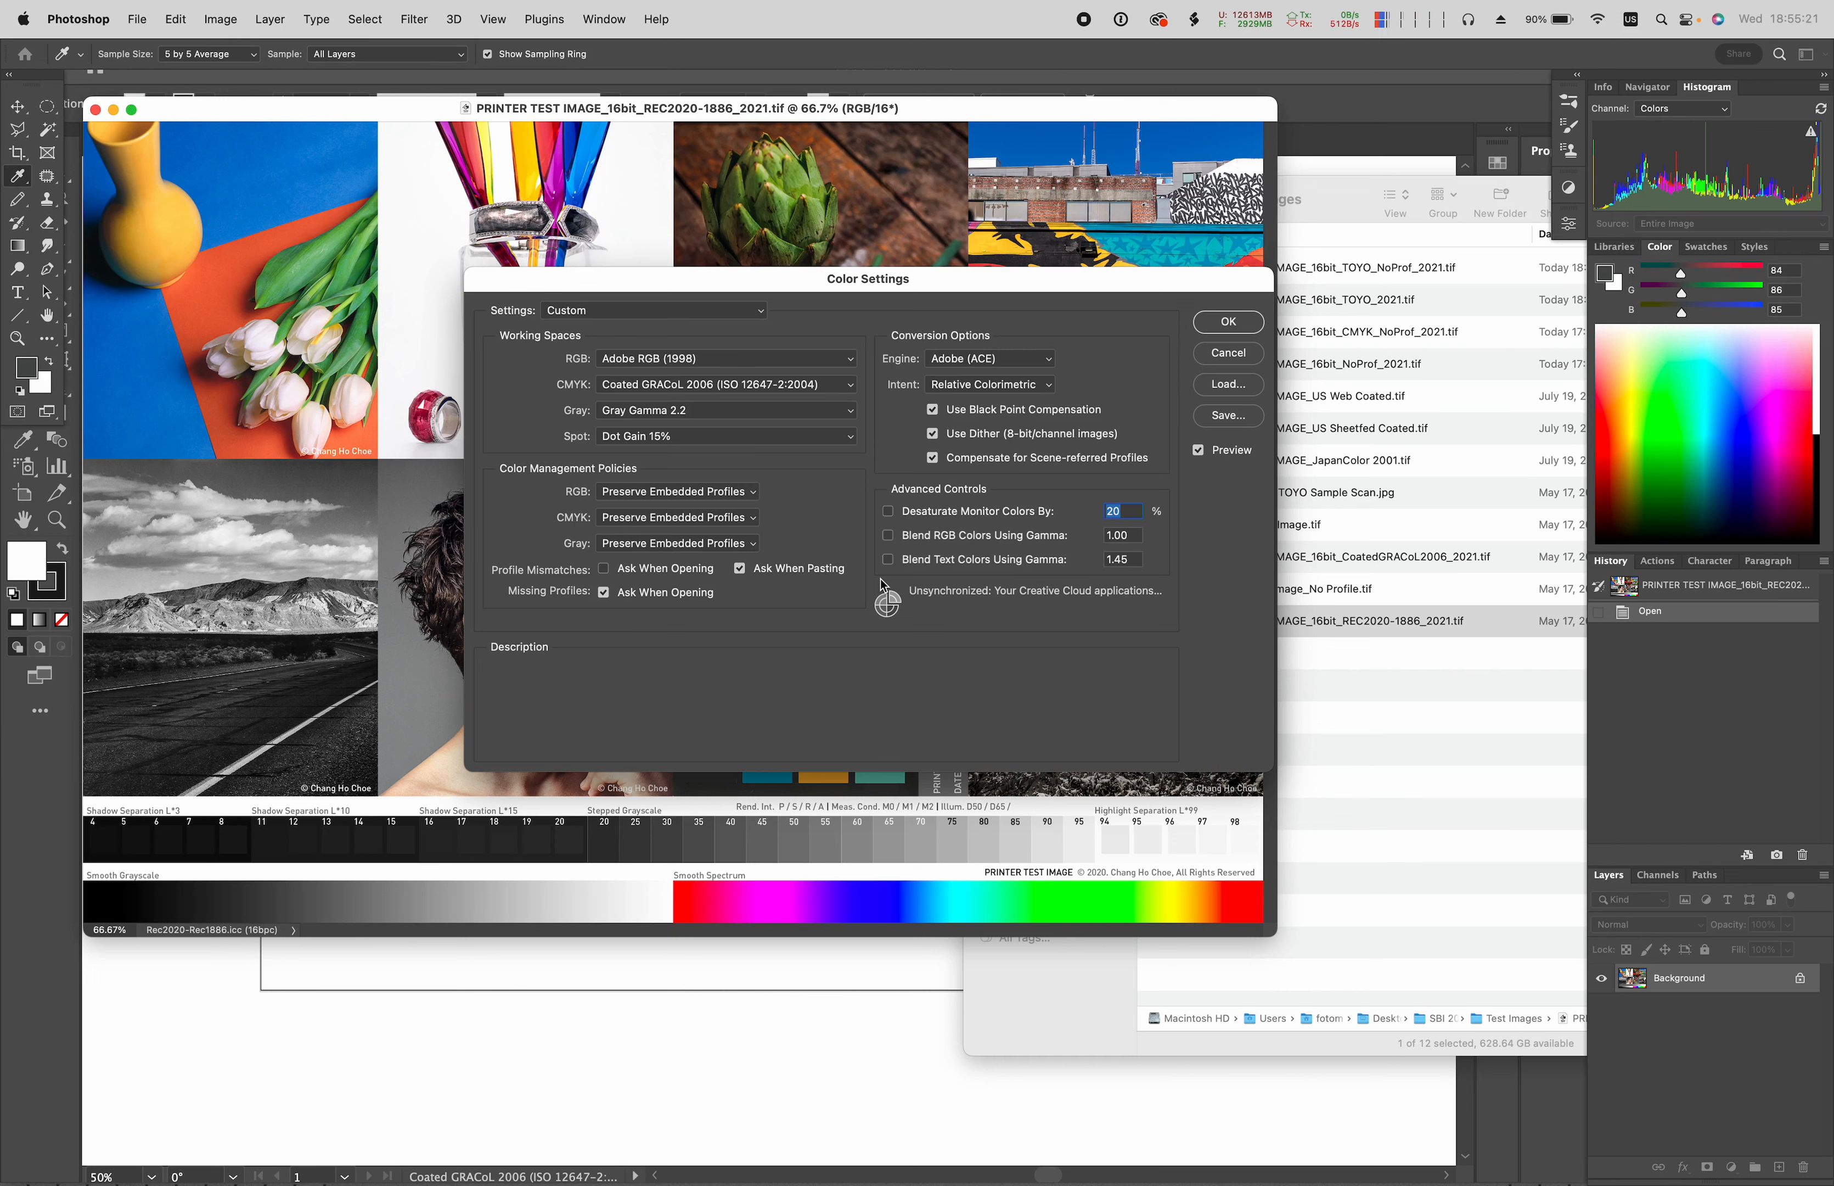
{"action": "left_click", "coordinate": [605, 592]}
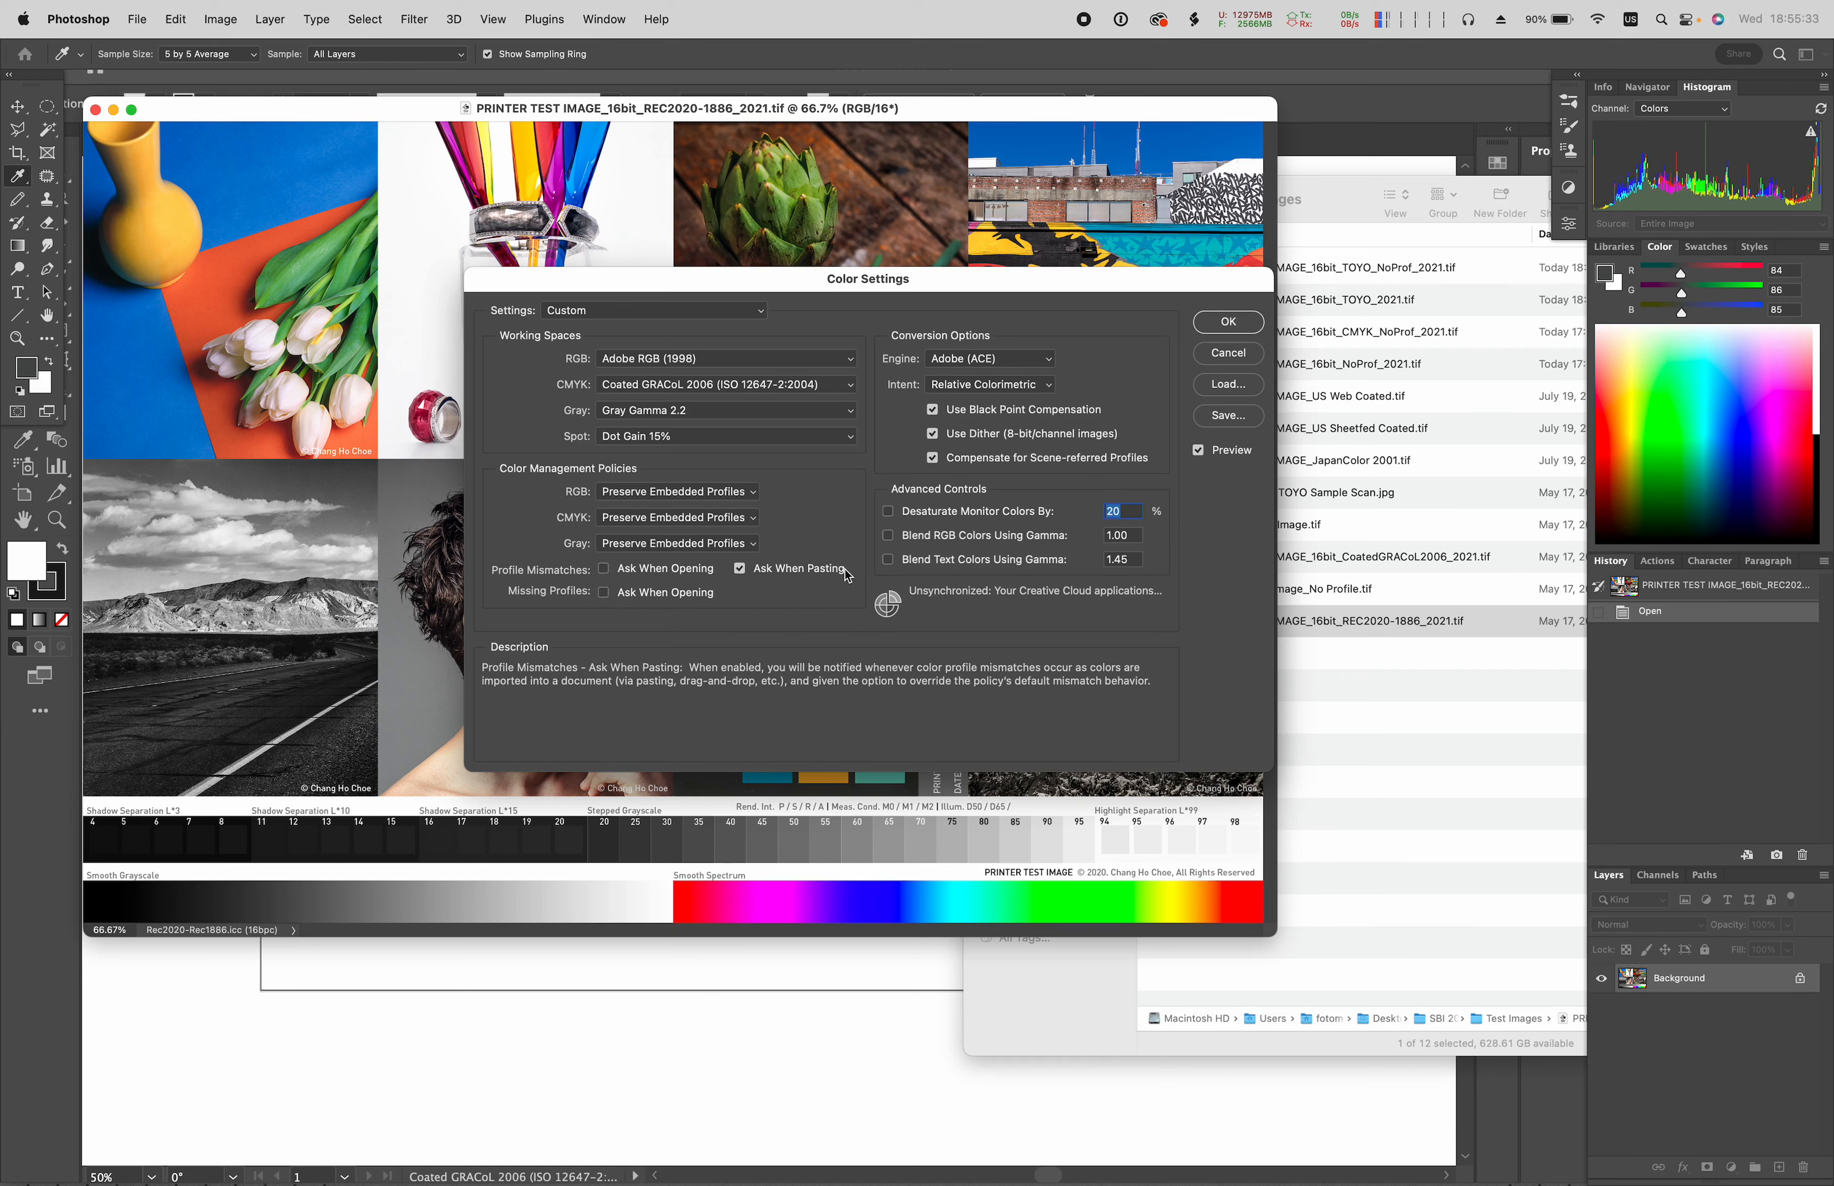
{"action": "left_click", "coordinate": [1234, 324]}
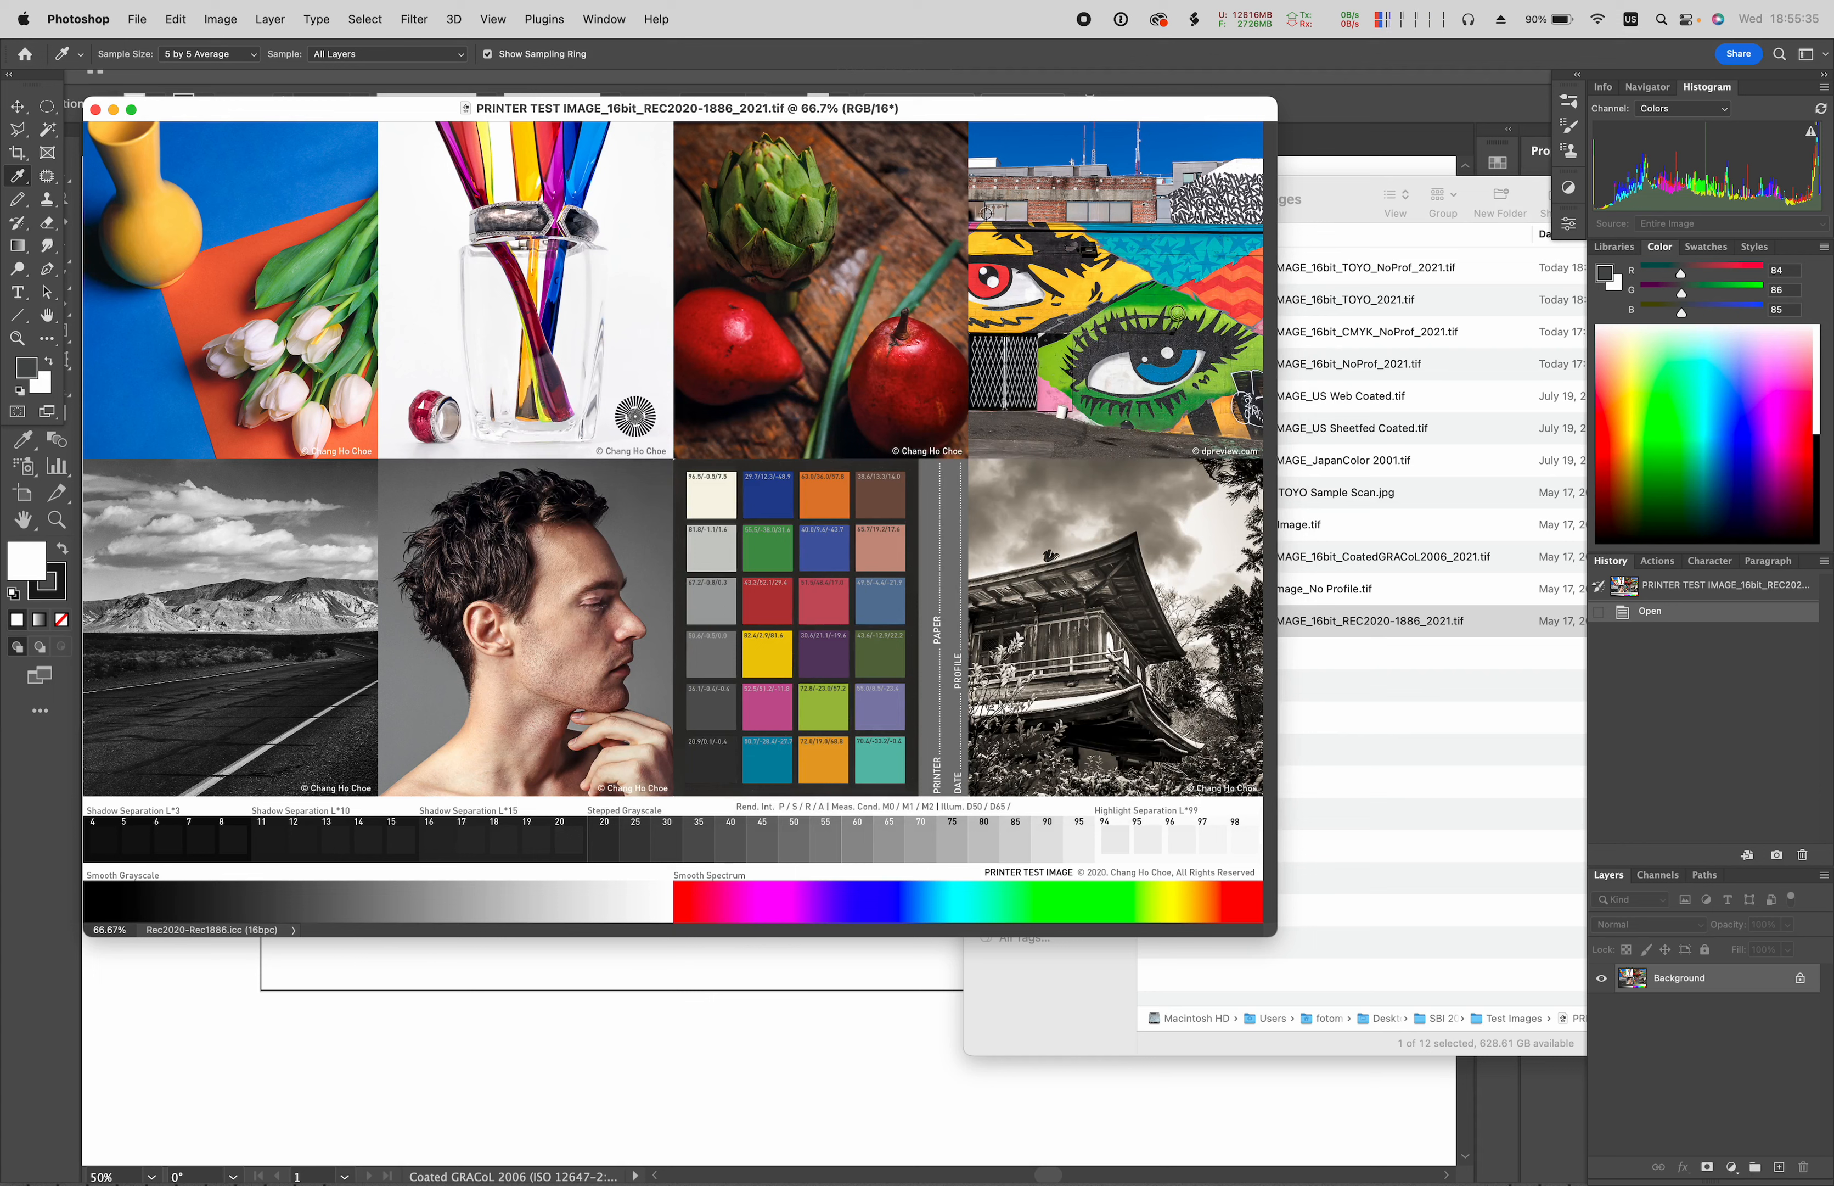
- Duplicate the REC2020-1886 image under the default copy name, and offset the copy's window down and to the right of the original
{"action": "left_click", "coordinate": [177, 19]}
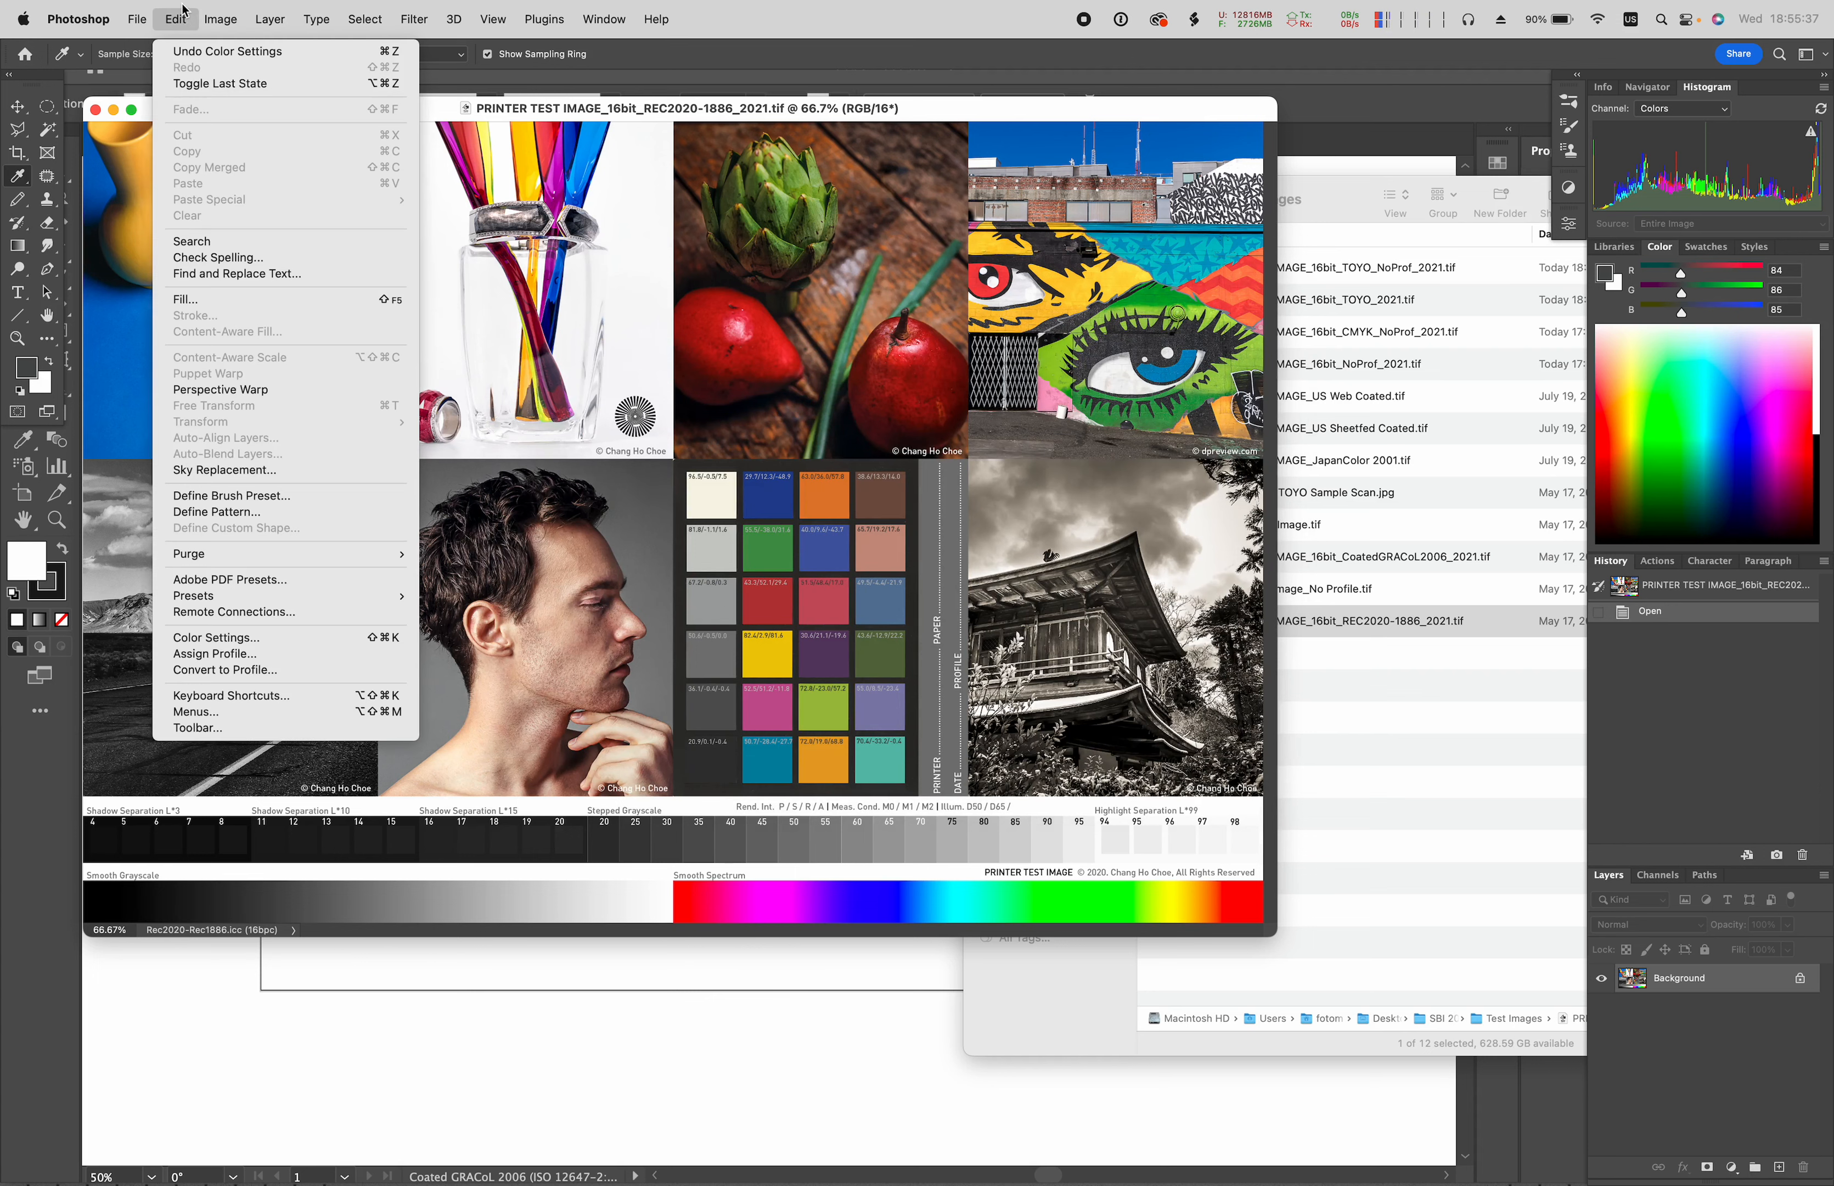
{"action": "left_click", "coordinate": [922, 108]}
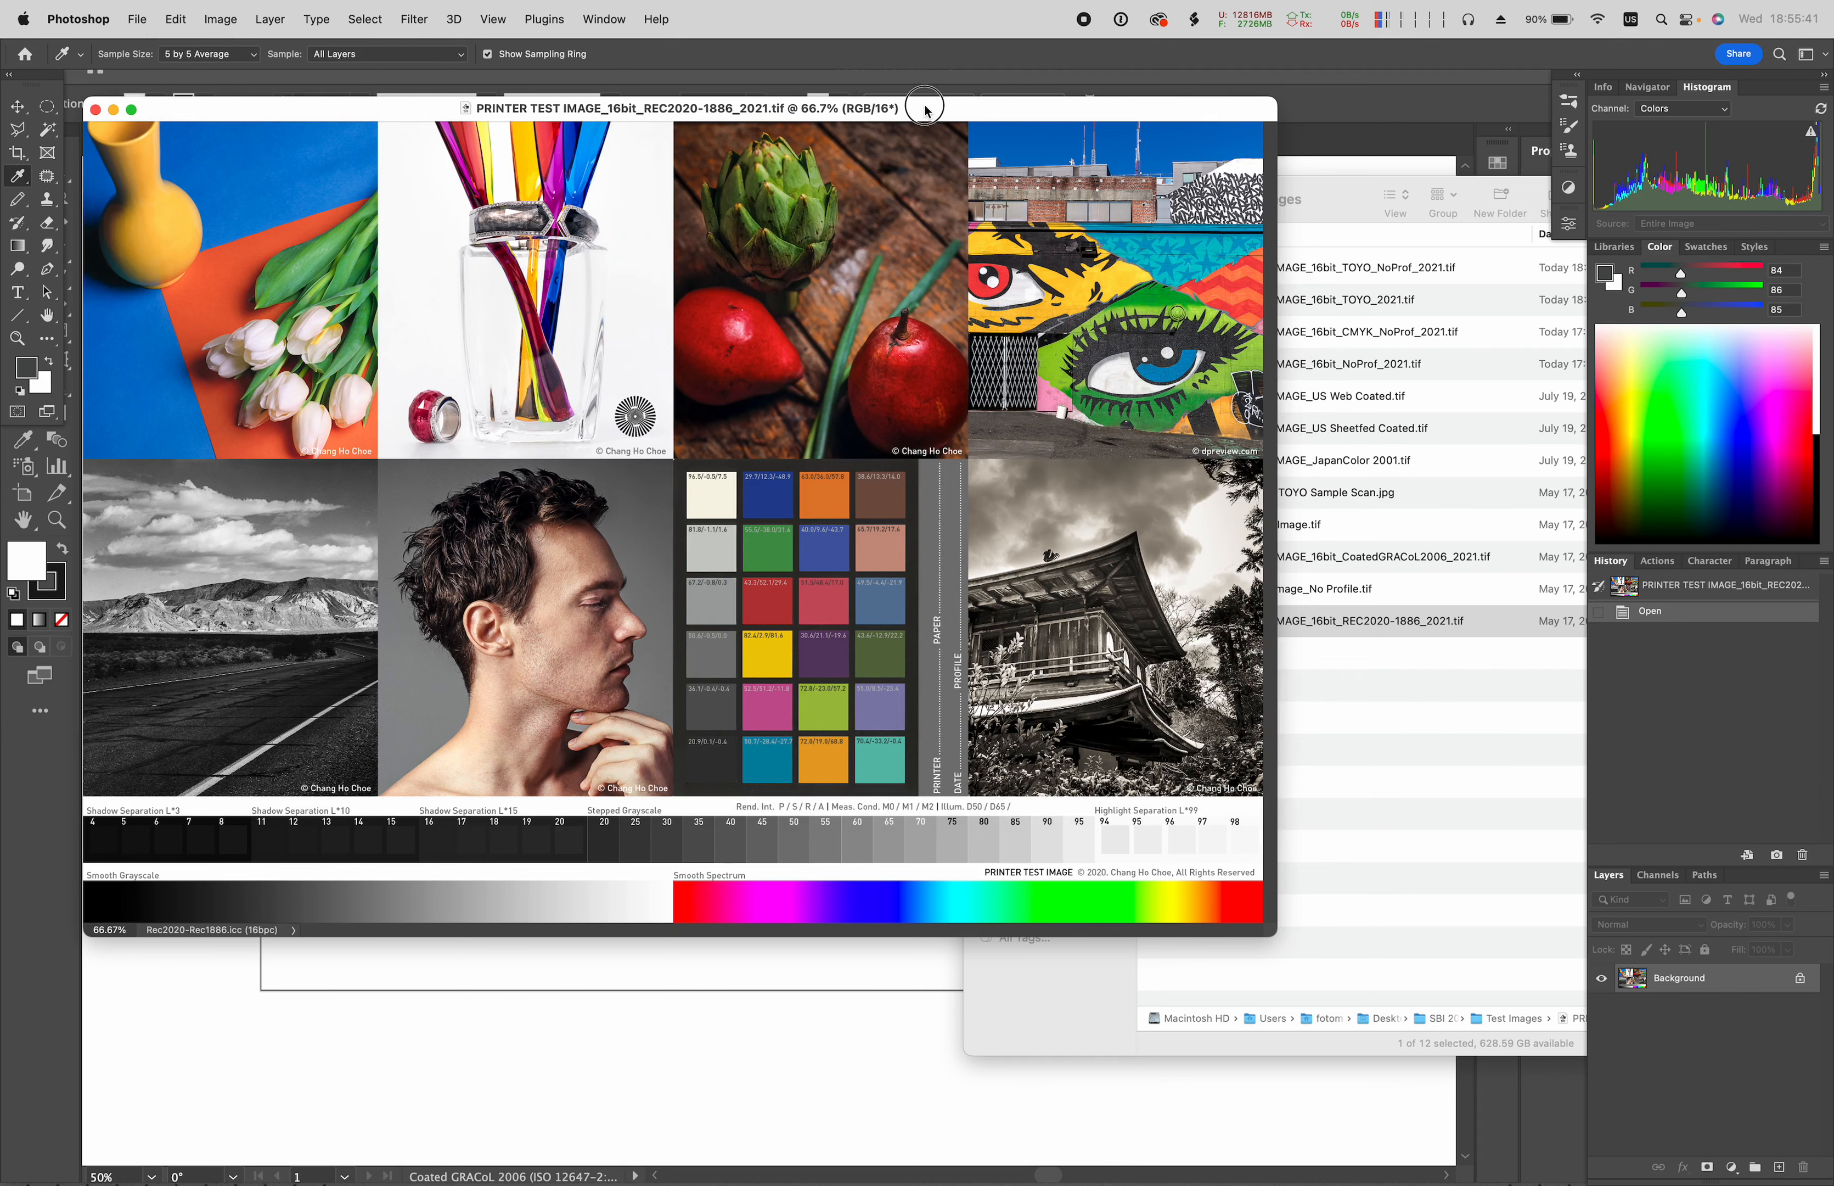
{"action": "left_click", "coordinate": [183, 14]}
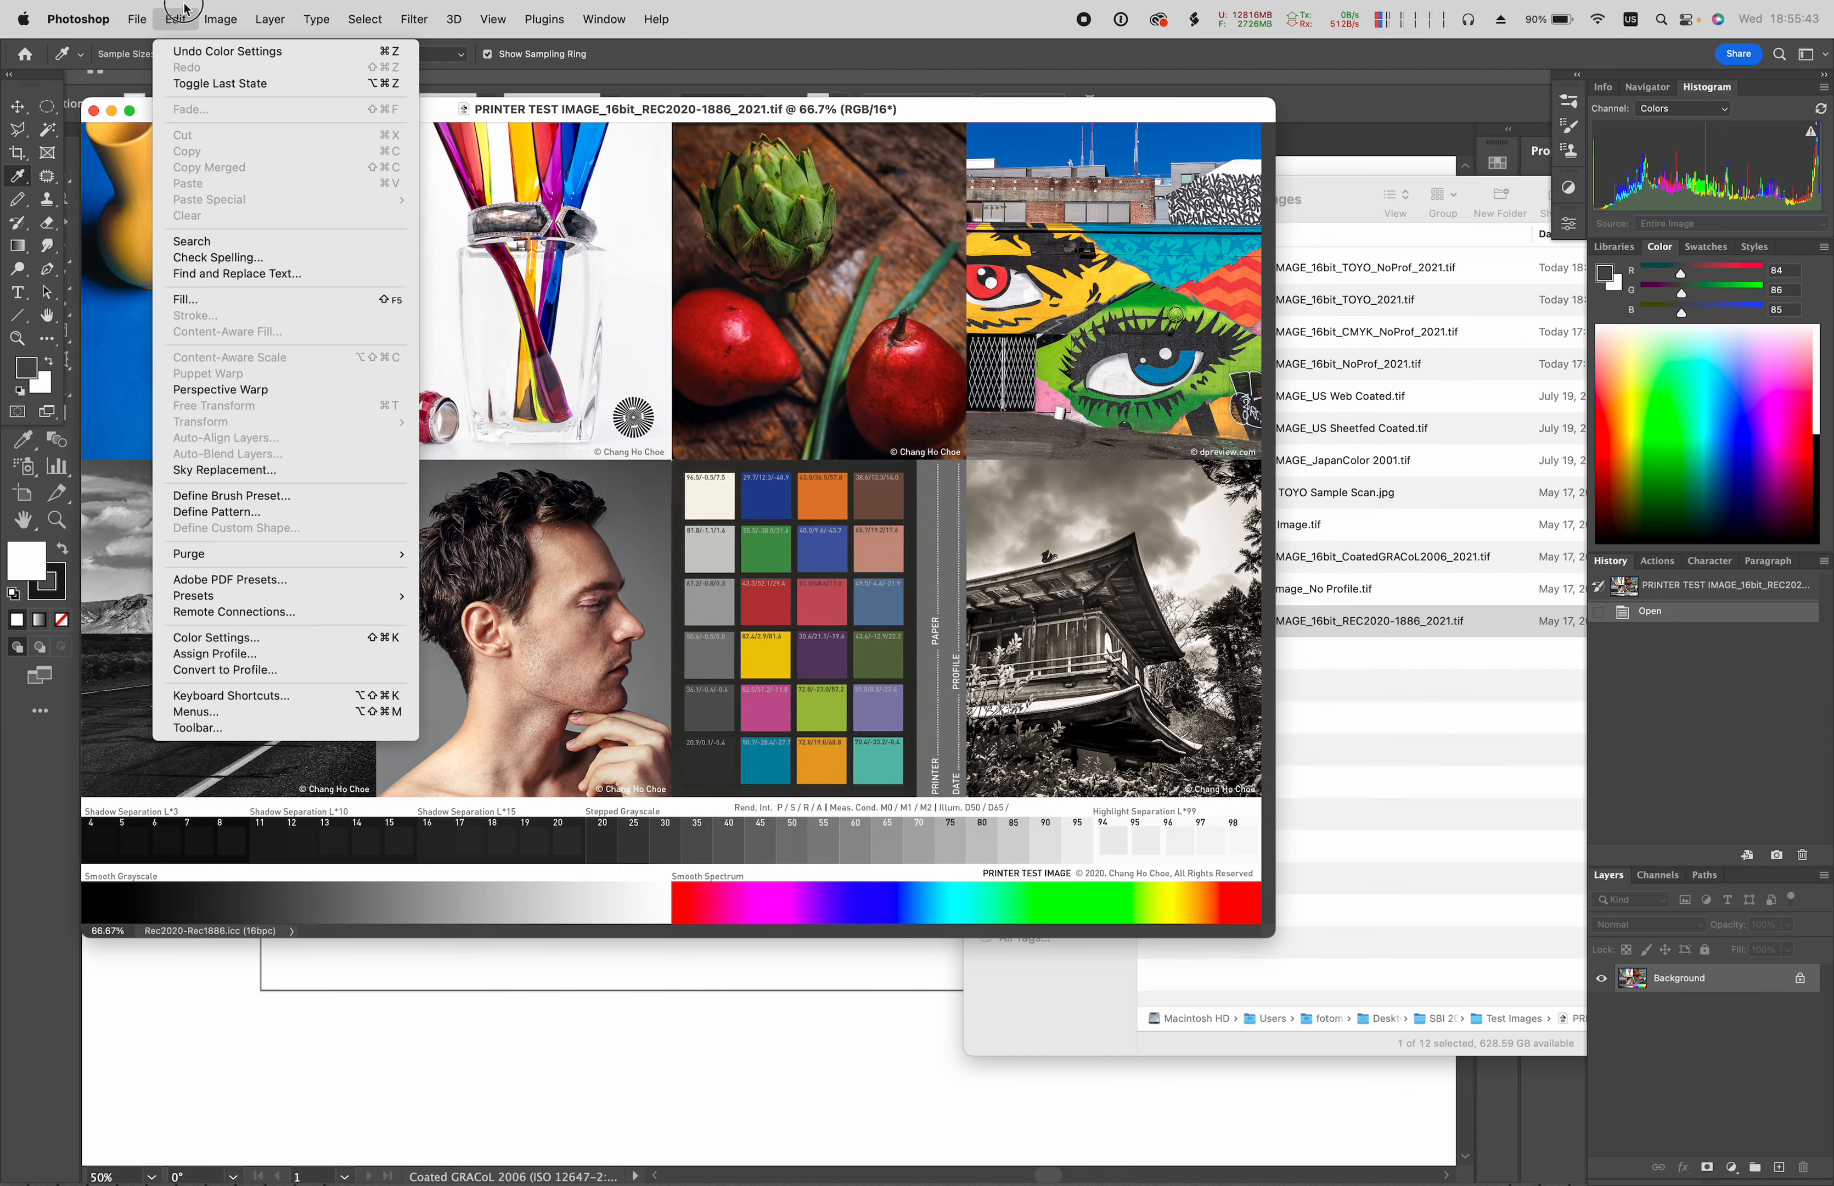
{"action": "mouse_move", "coordinate": [225, 16]}
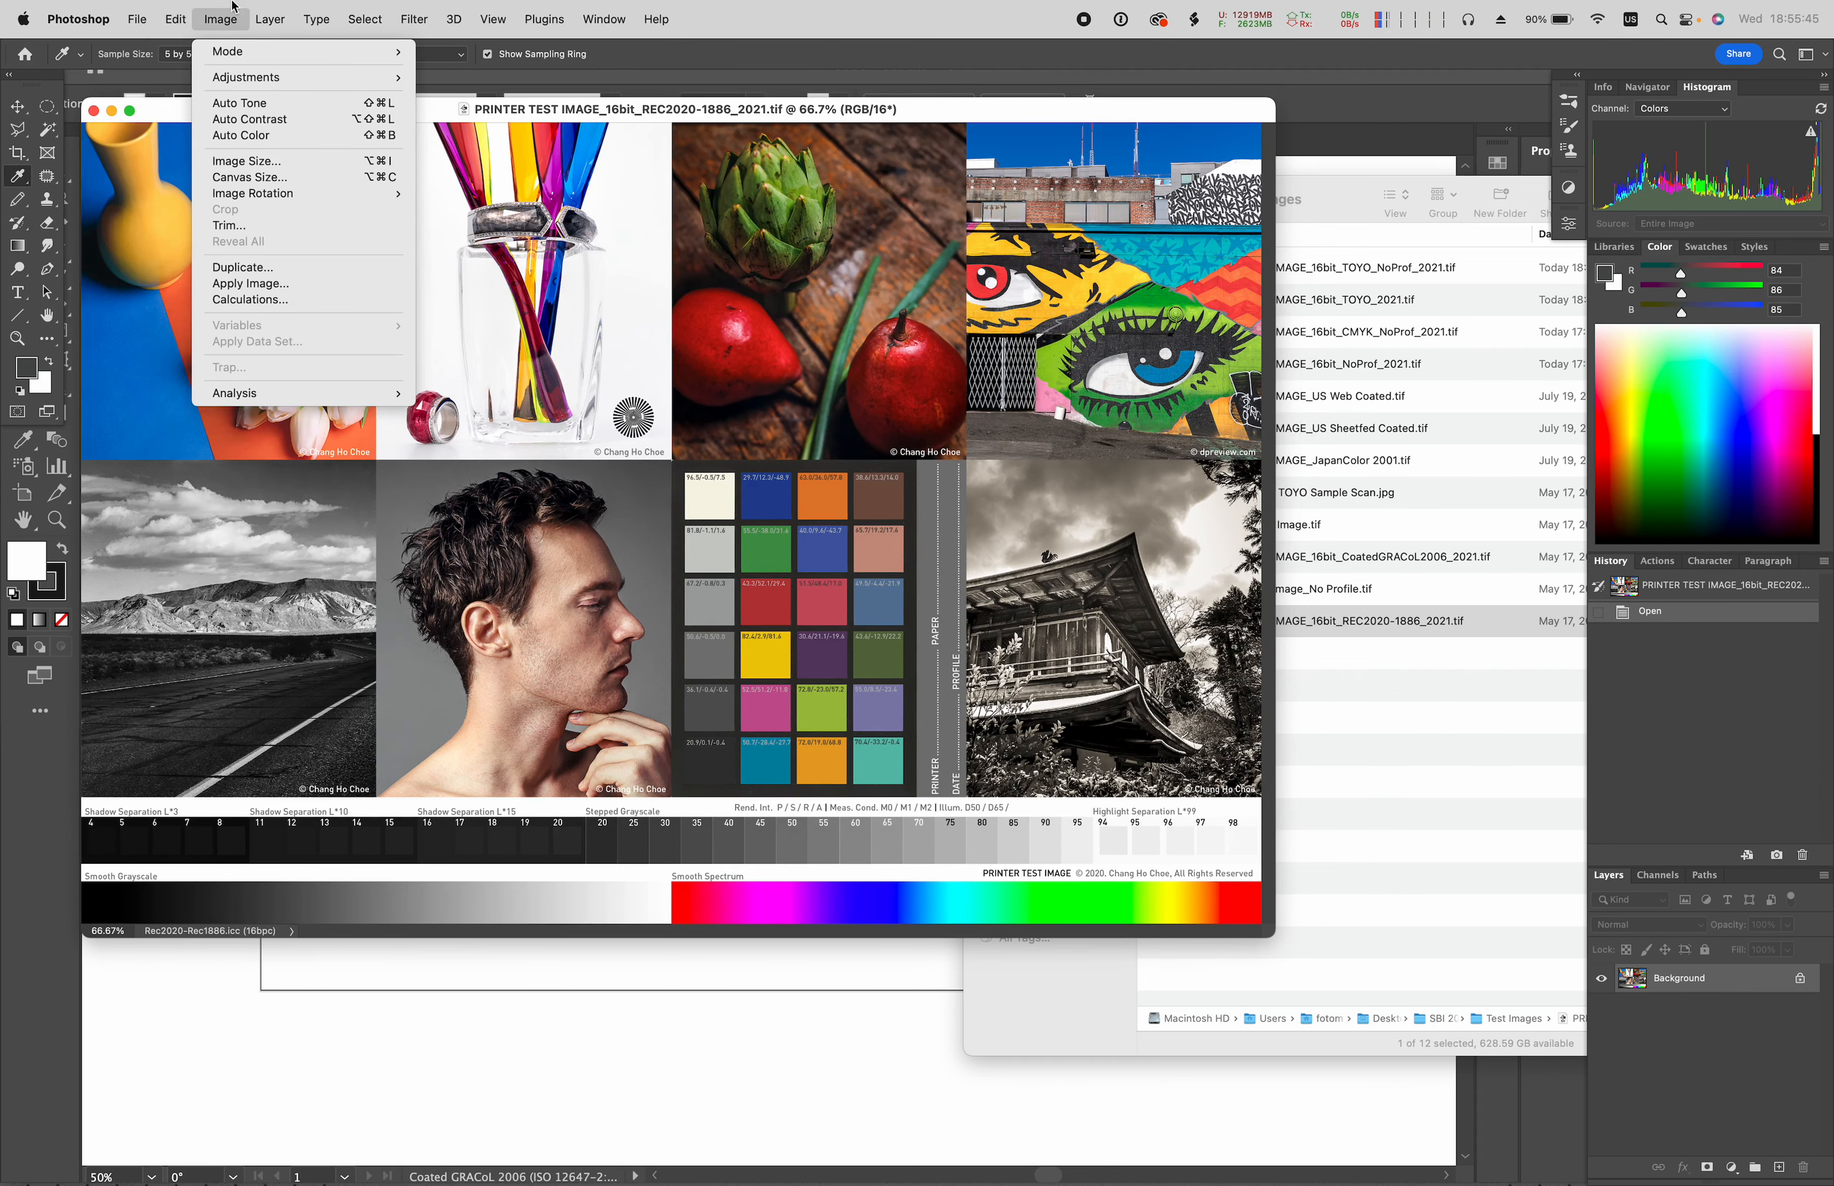
{"action": "left_click", "coordinate": [242, 271]}
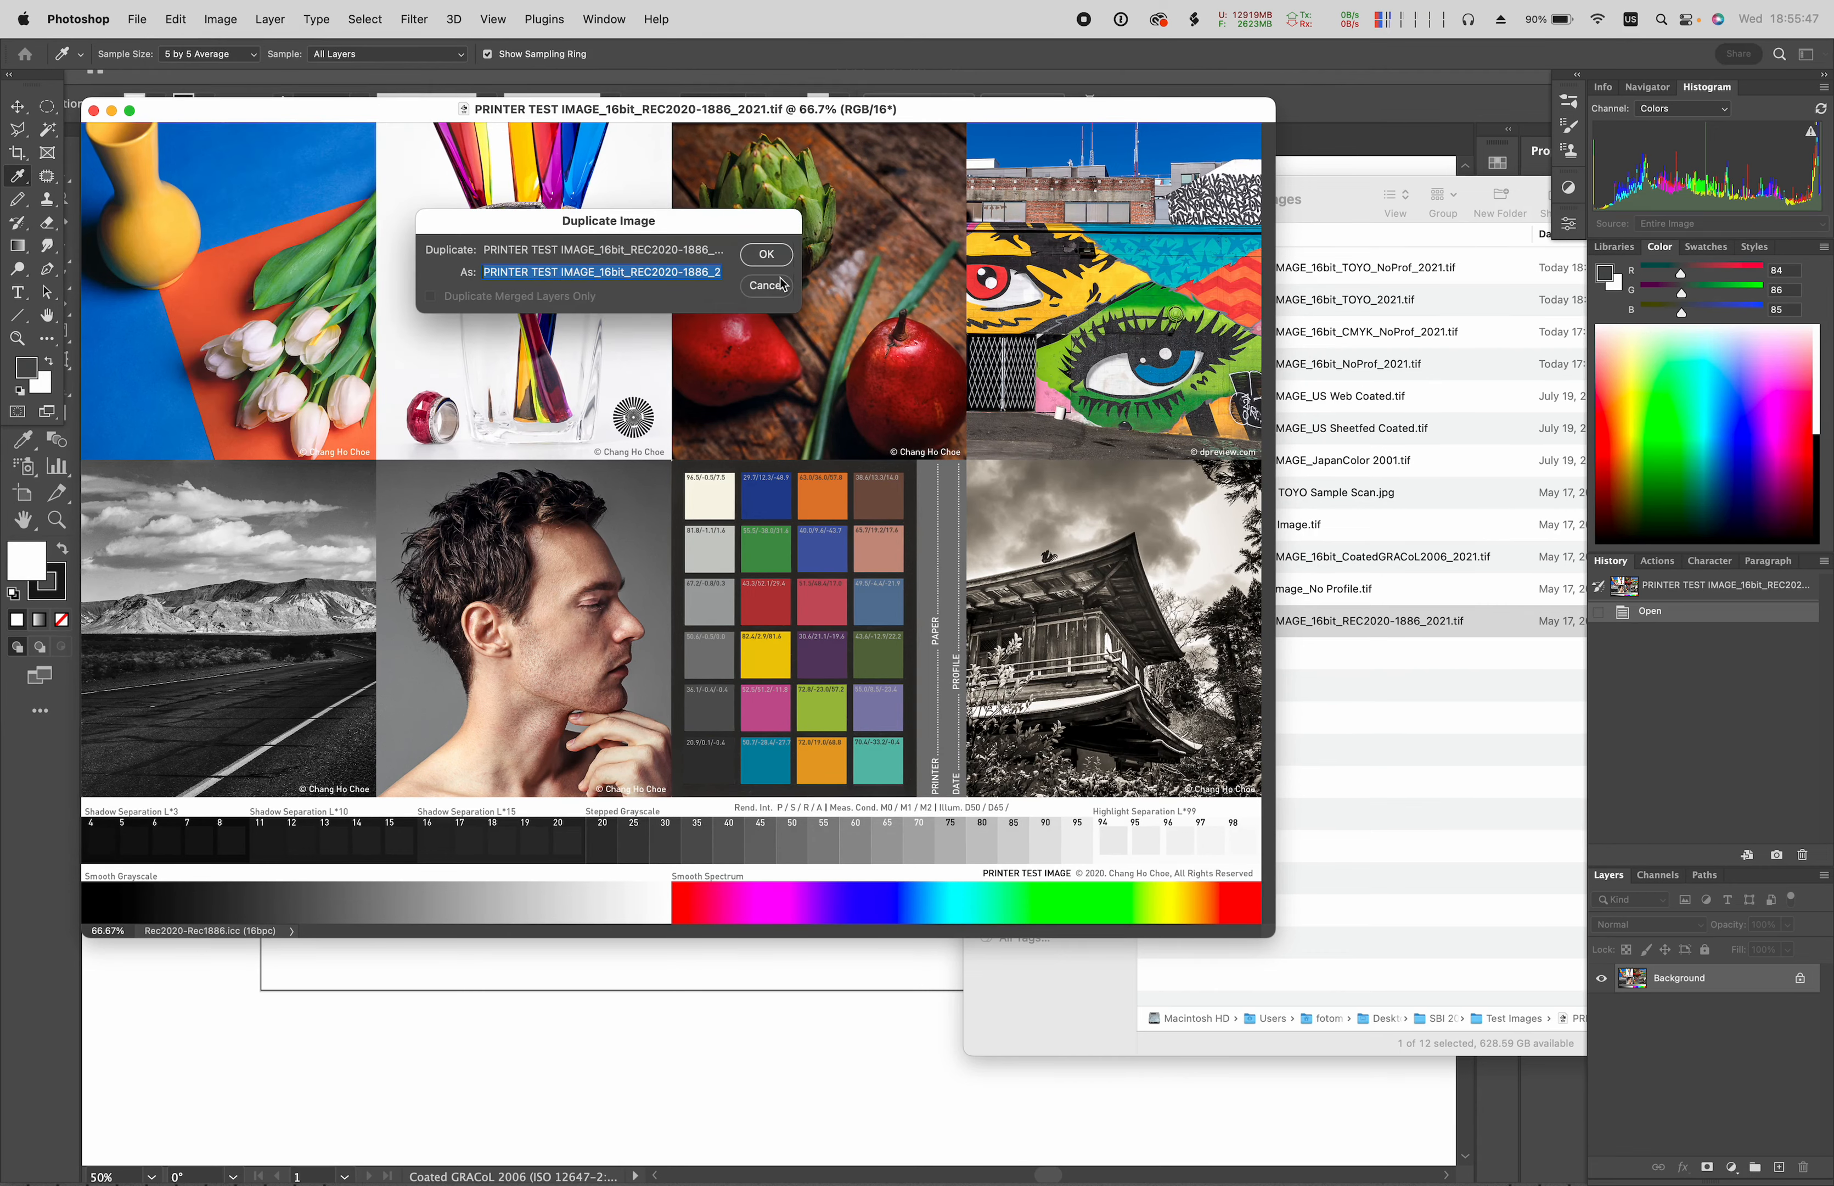
{"action": "left_click", "coordinate": [776, 261]}
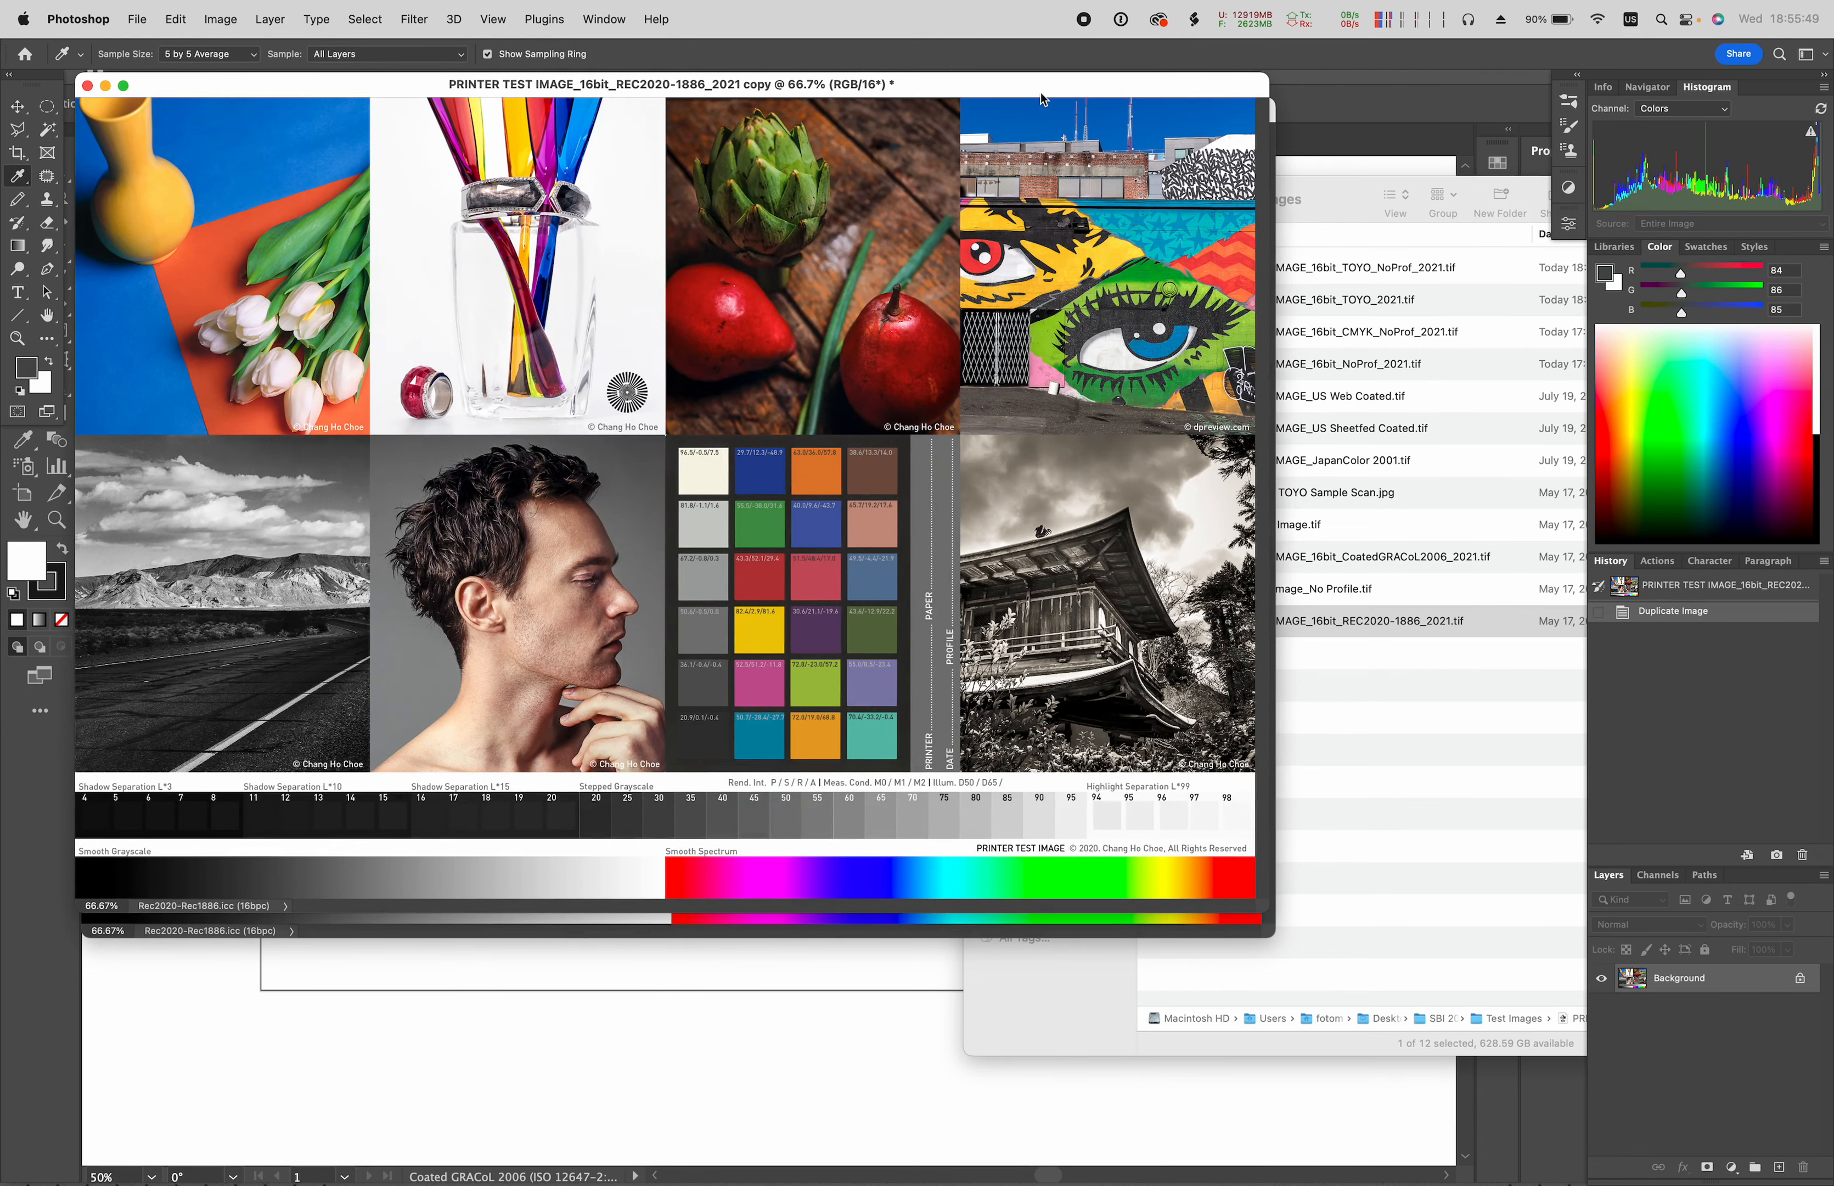
{"action": "left_click_drag", "start_coordinate": [1035, 91], "coordinate": [1293, 294]}
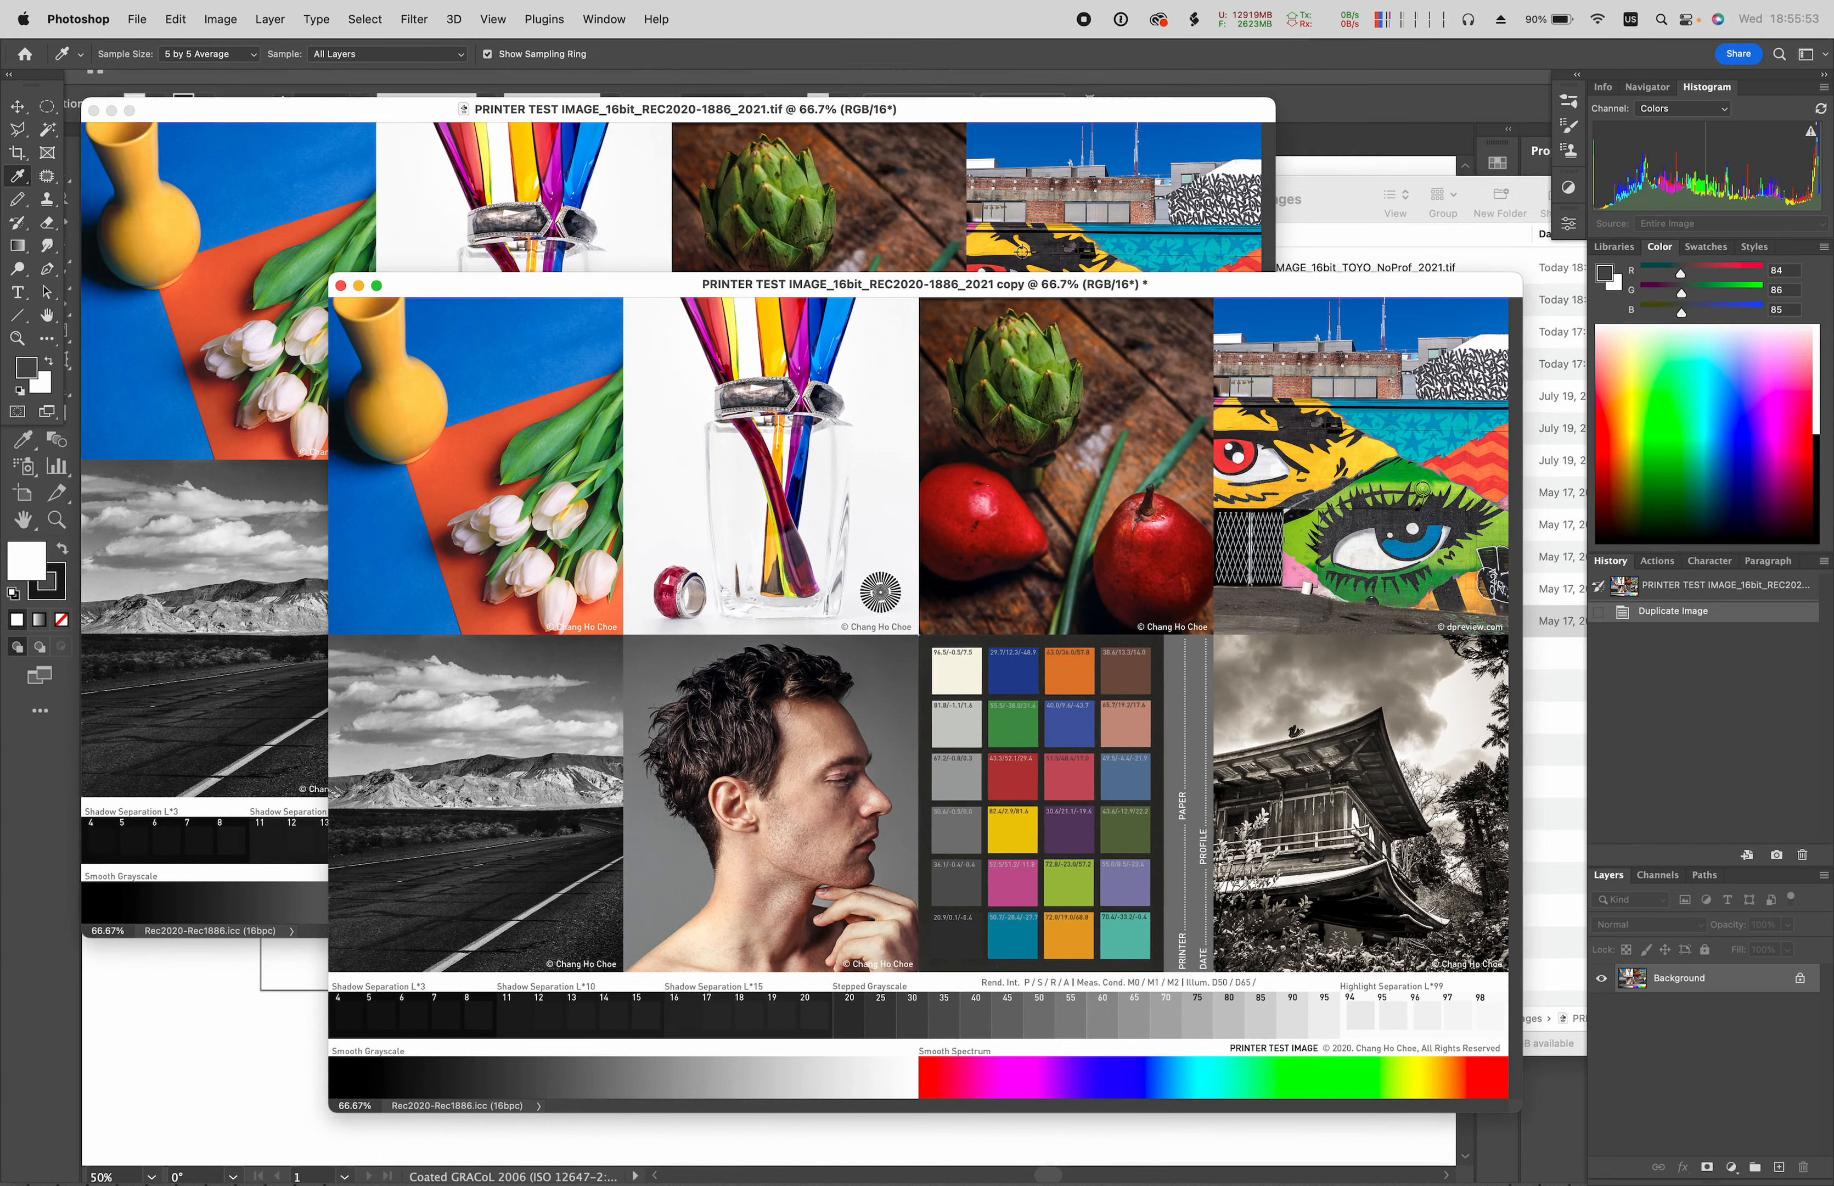
- Convert the duplicate to the image P3 profile with Relative Colorimetric intent, move it lower, and bring the original REC2020 image to the front
{"action": "left_click", "coordinate": [175, 19]}
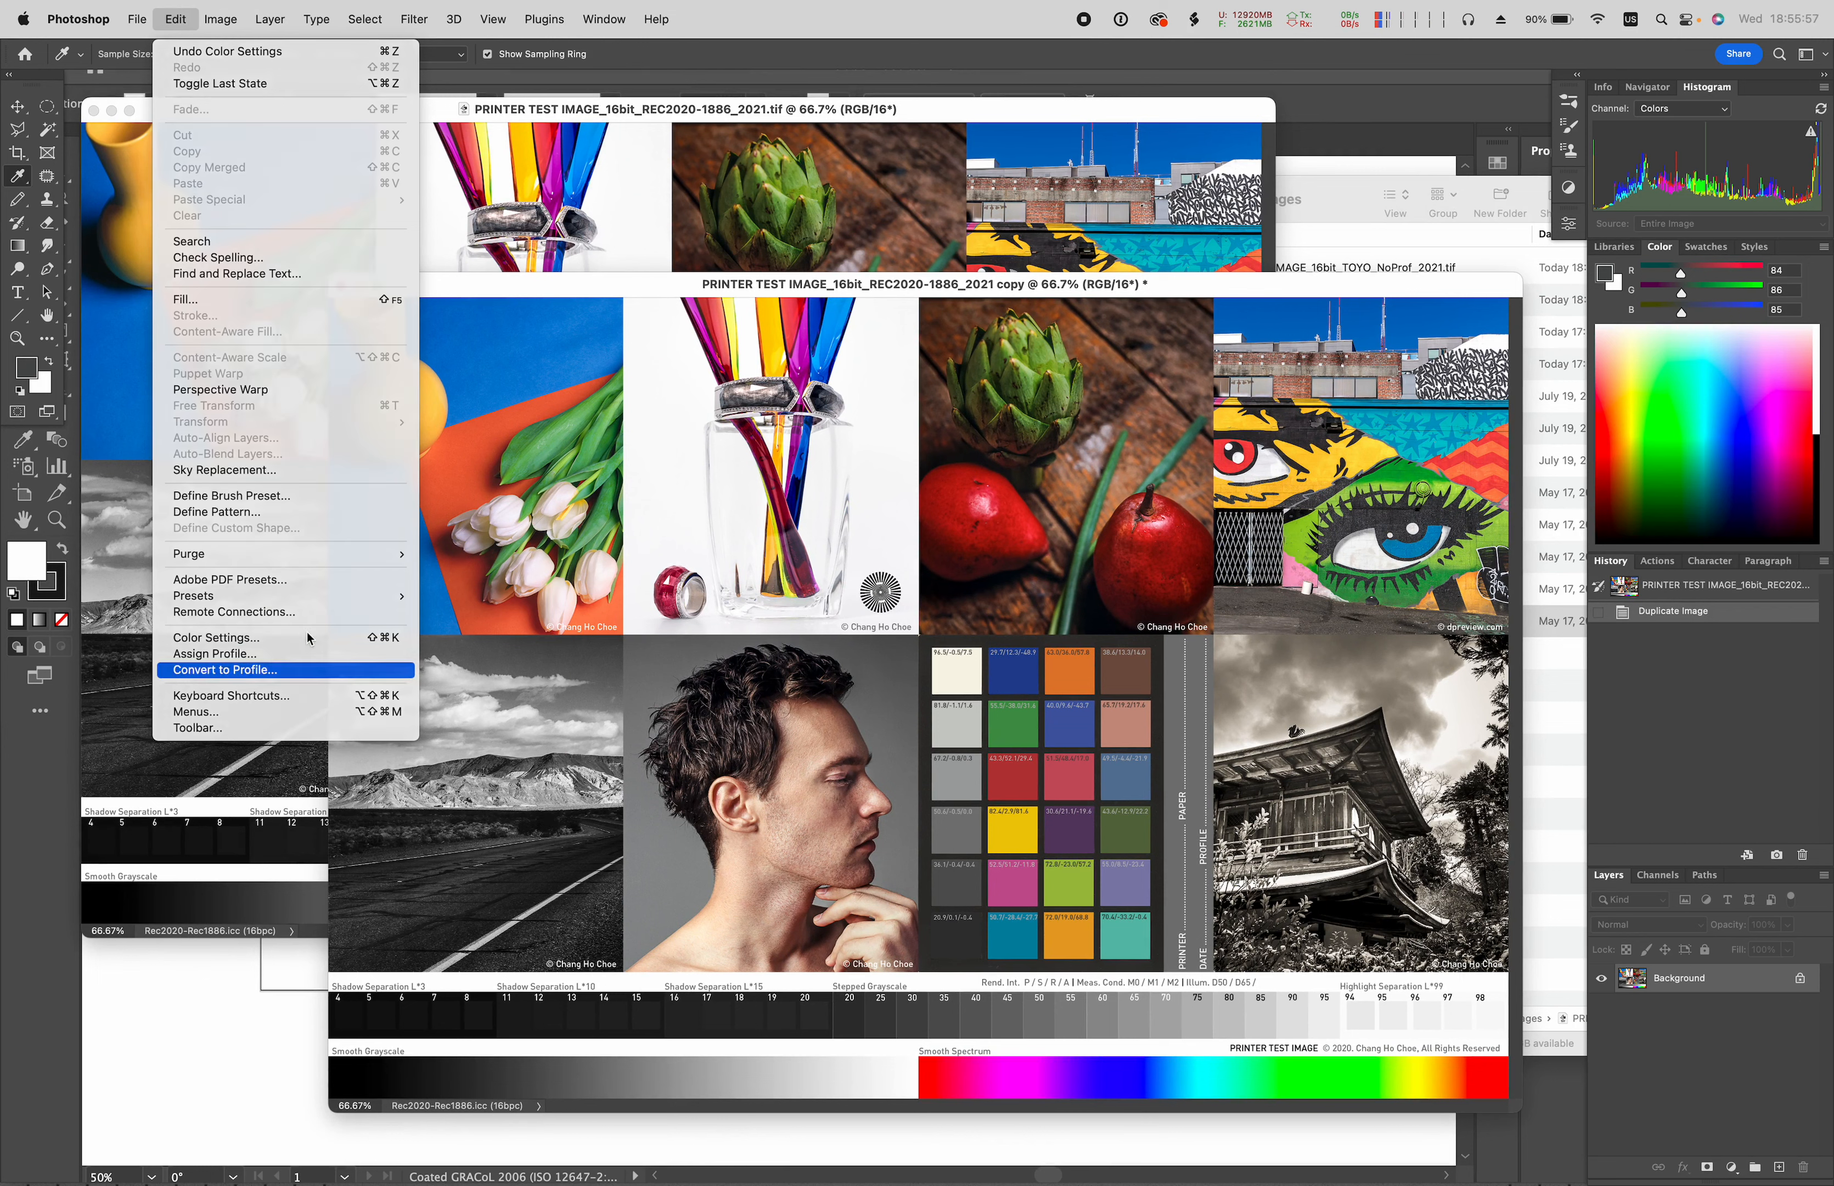
{"action": "left_click", "coordinate": [269, 669]}
{"action": "left_click", "coordinate": [1152, 467]}
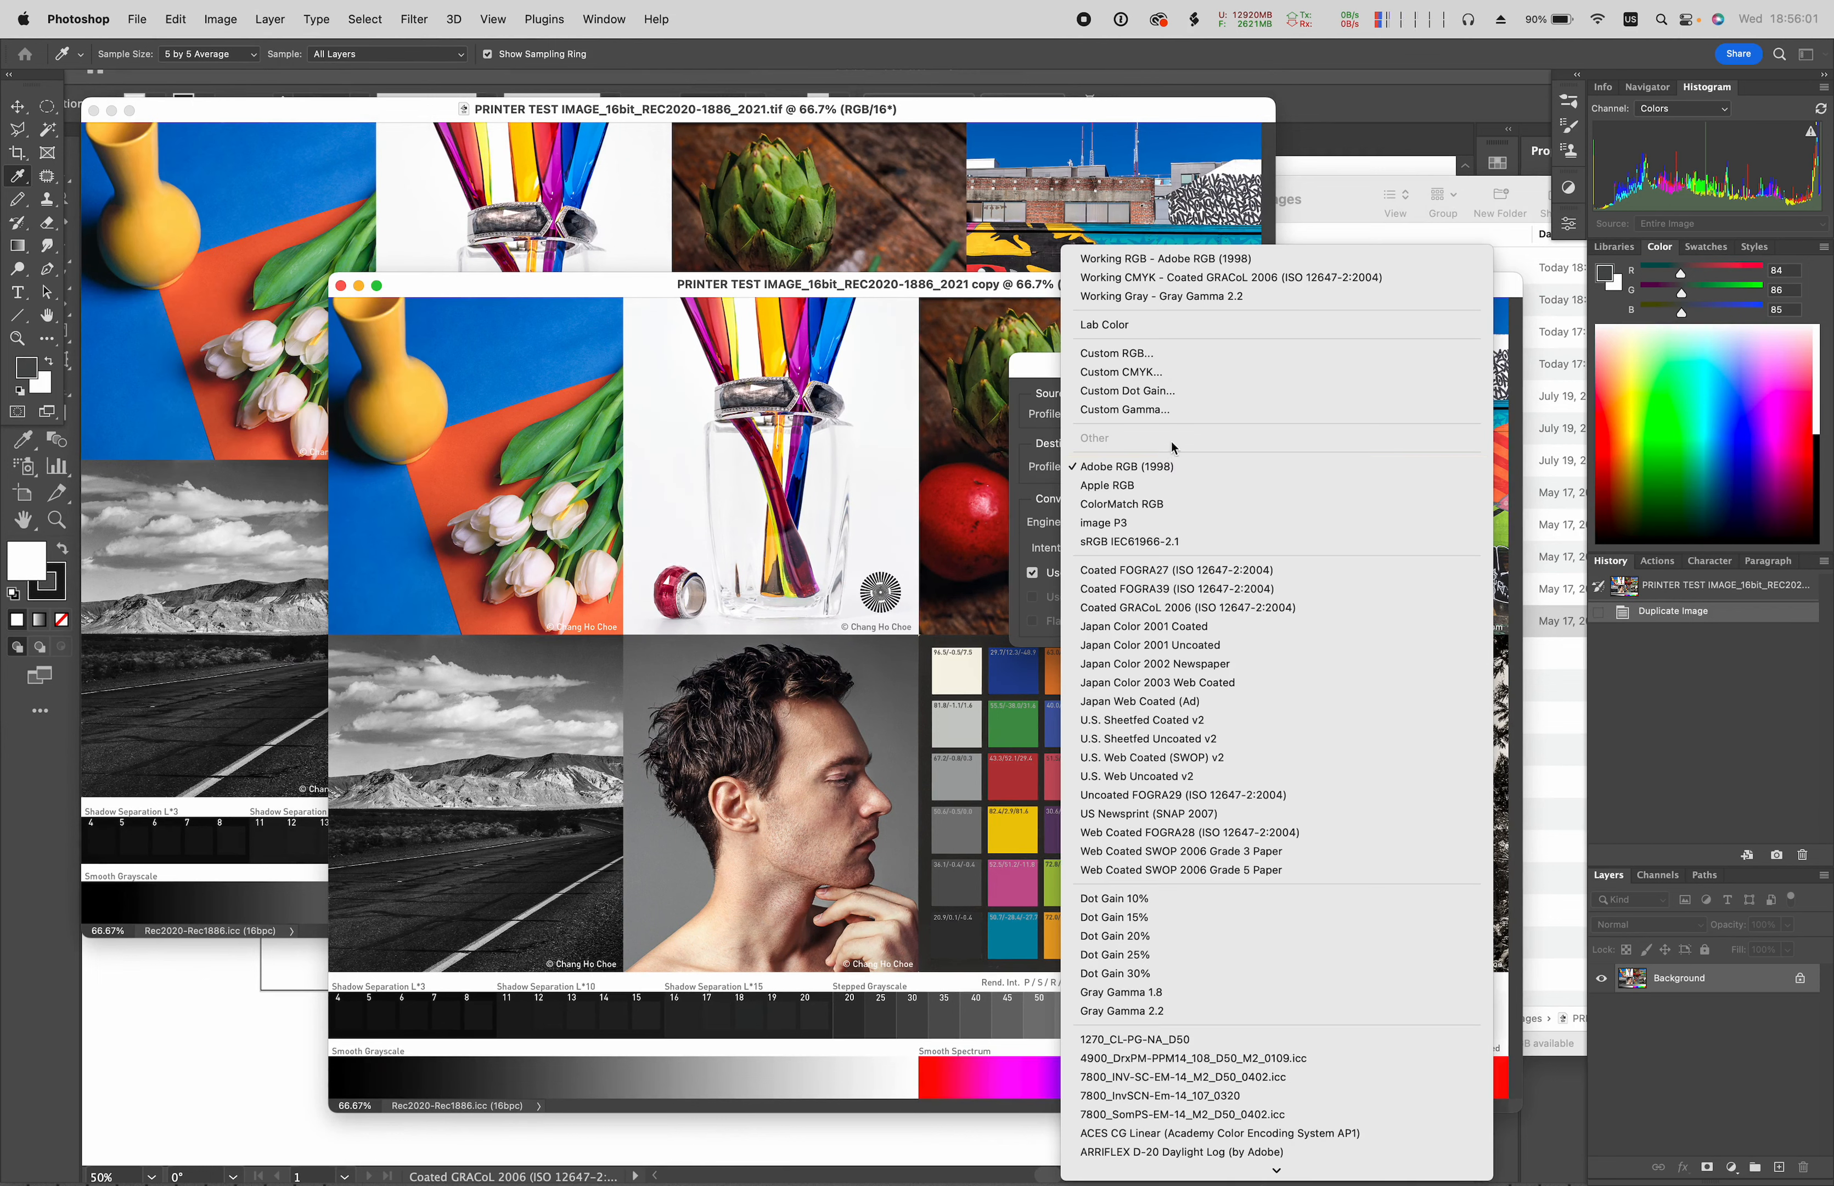
{"action": "left_click", "coordinate": [1164, 526]}
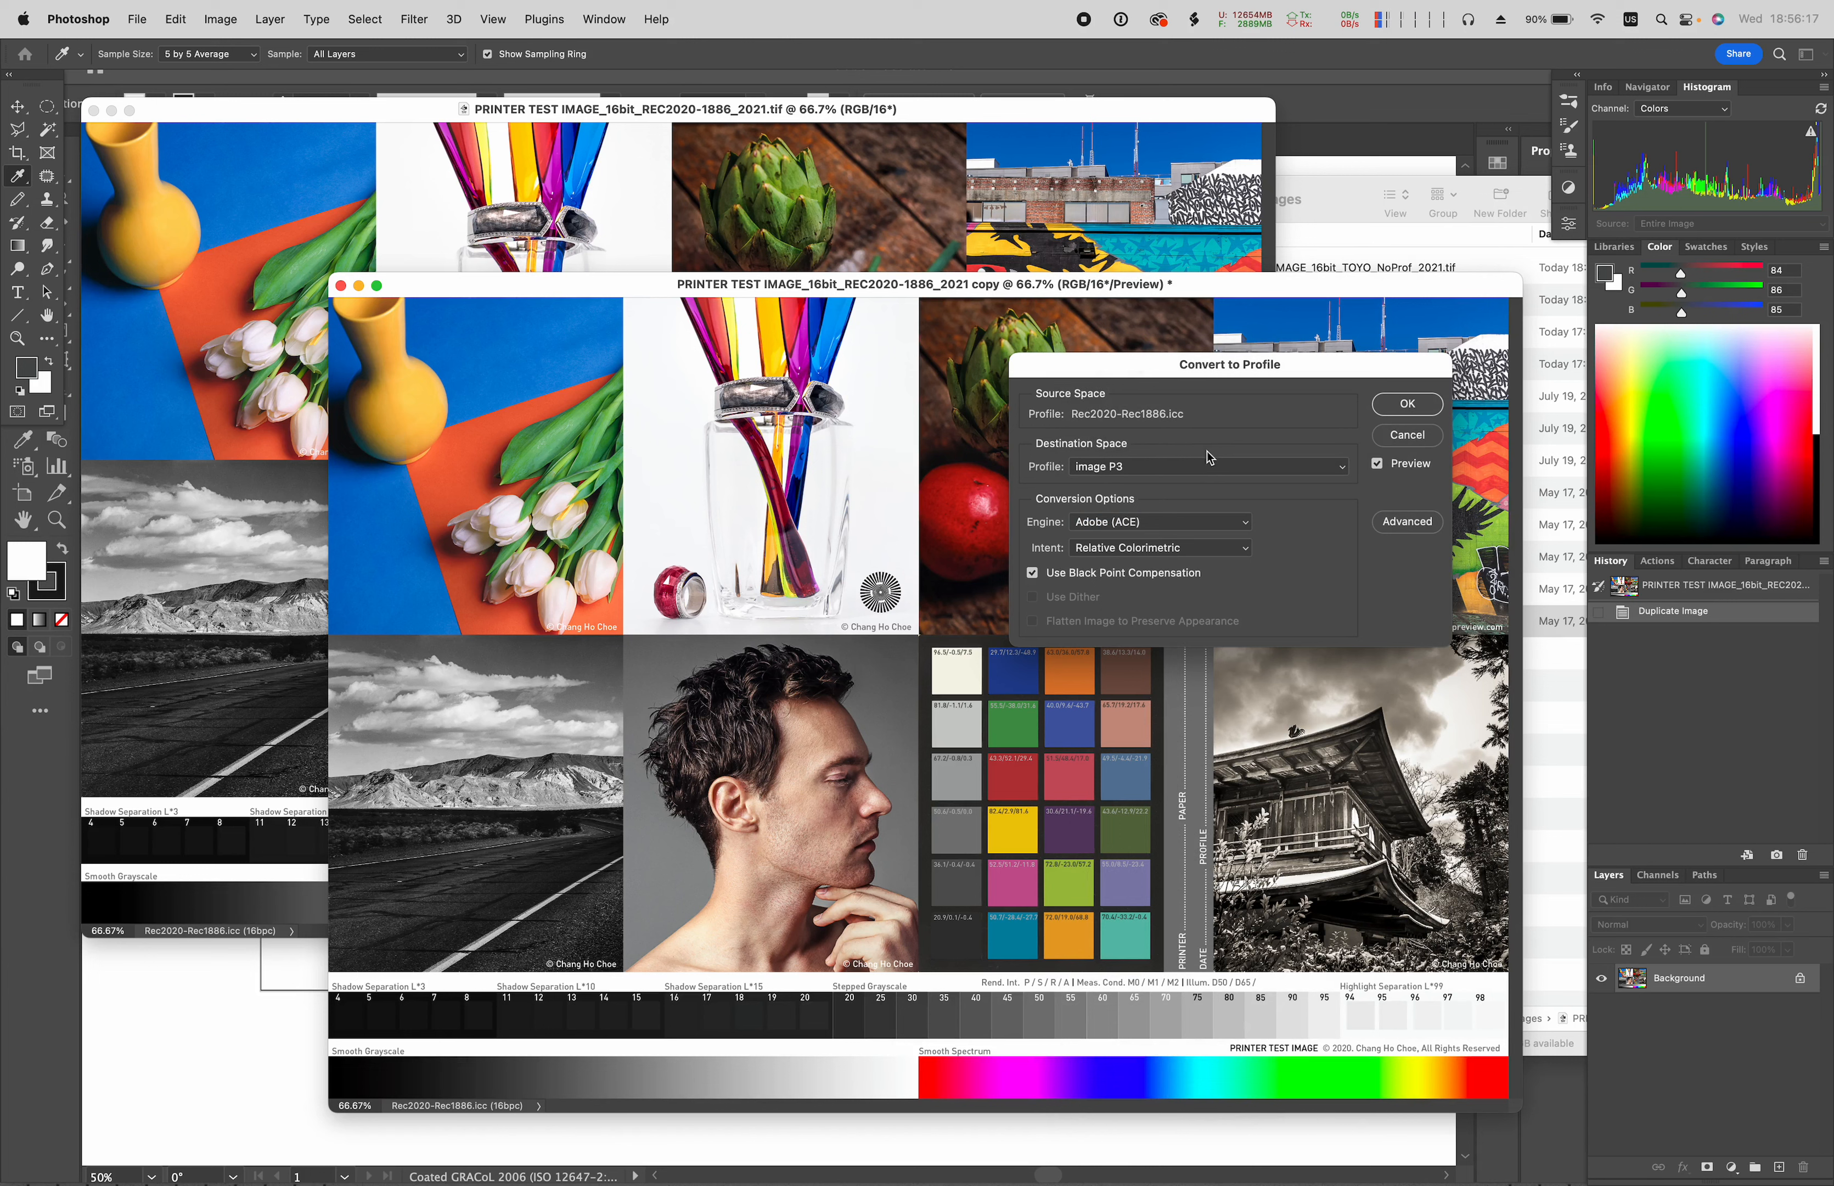
{"action": "left_click", "coordinate": [1408, 404]}
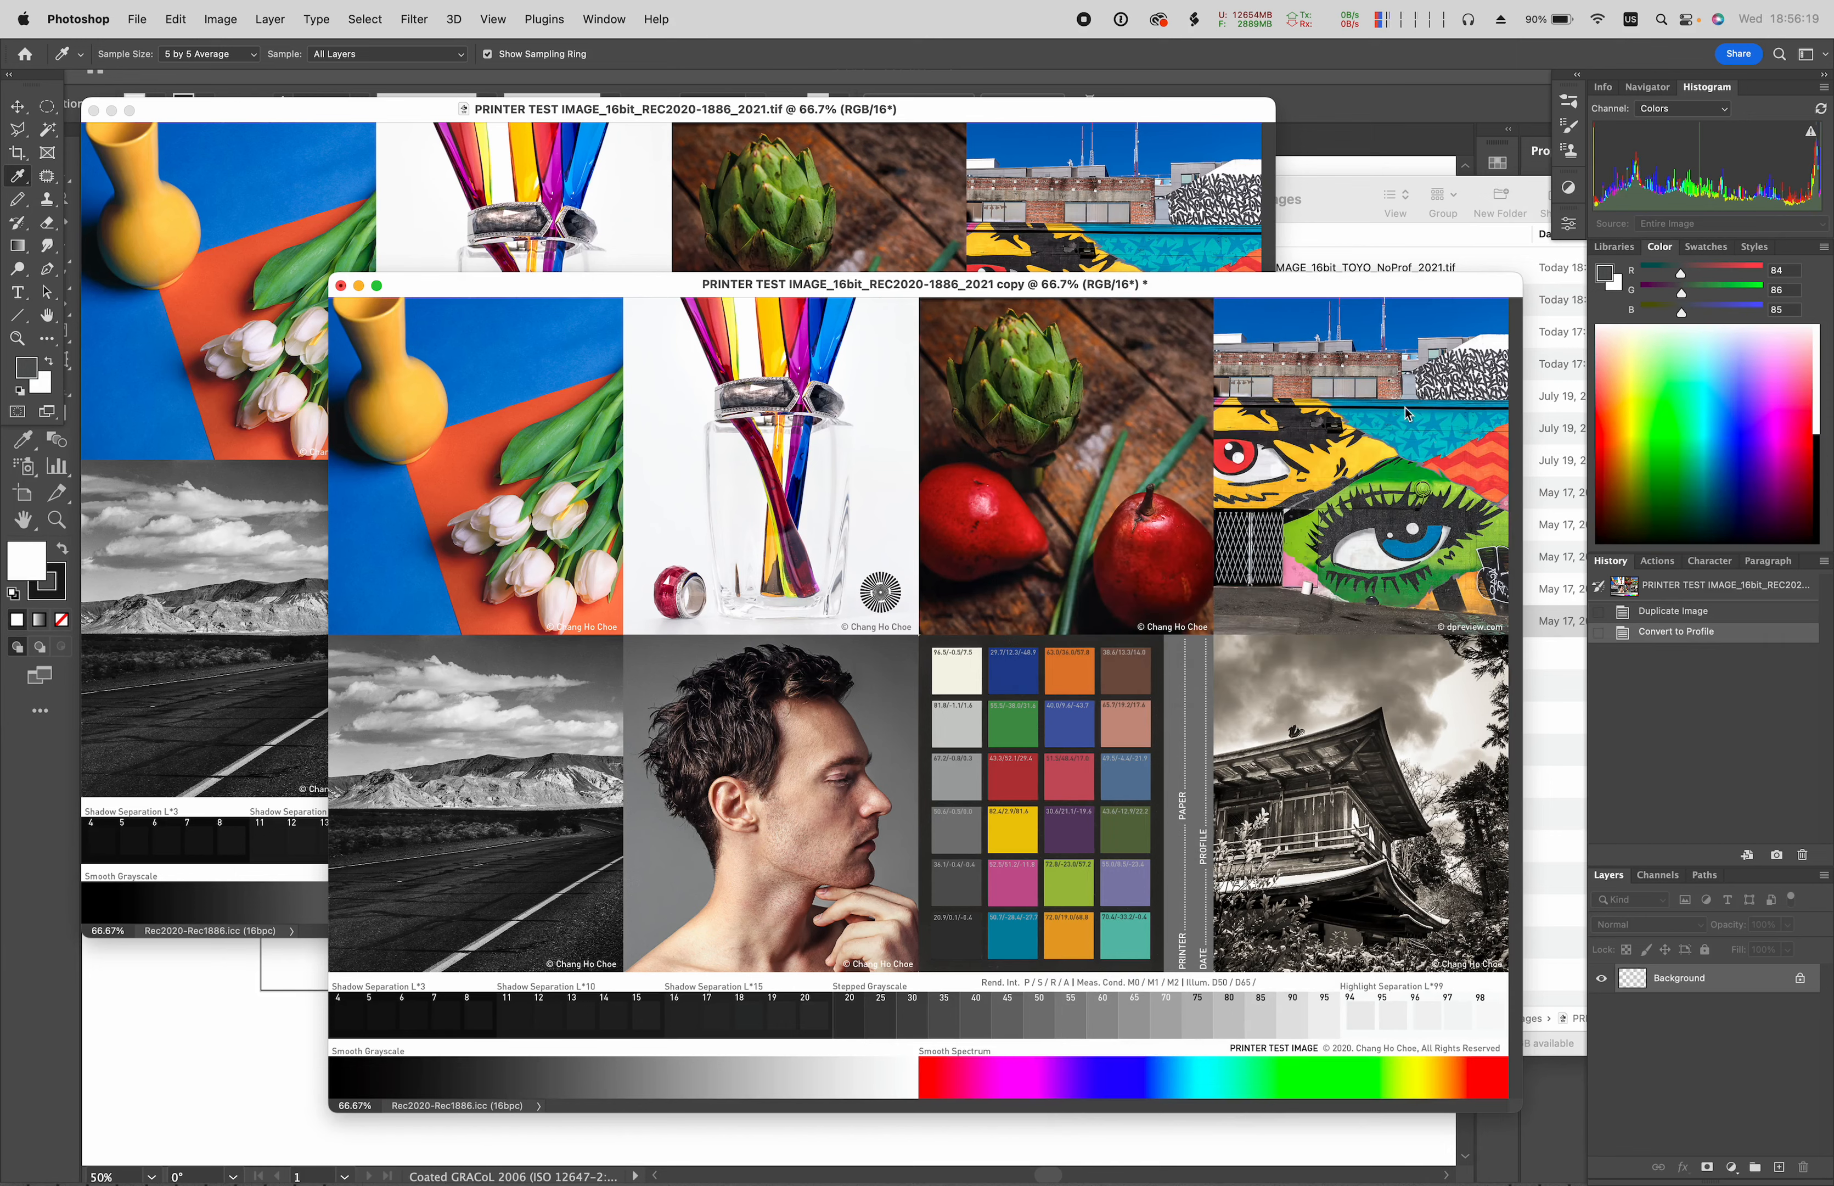
{"action": "left_click_drag", "start_coordinate": [1349, 296], "coordinate": [1386, 400]}
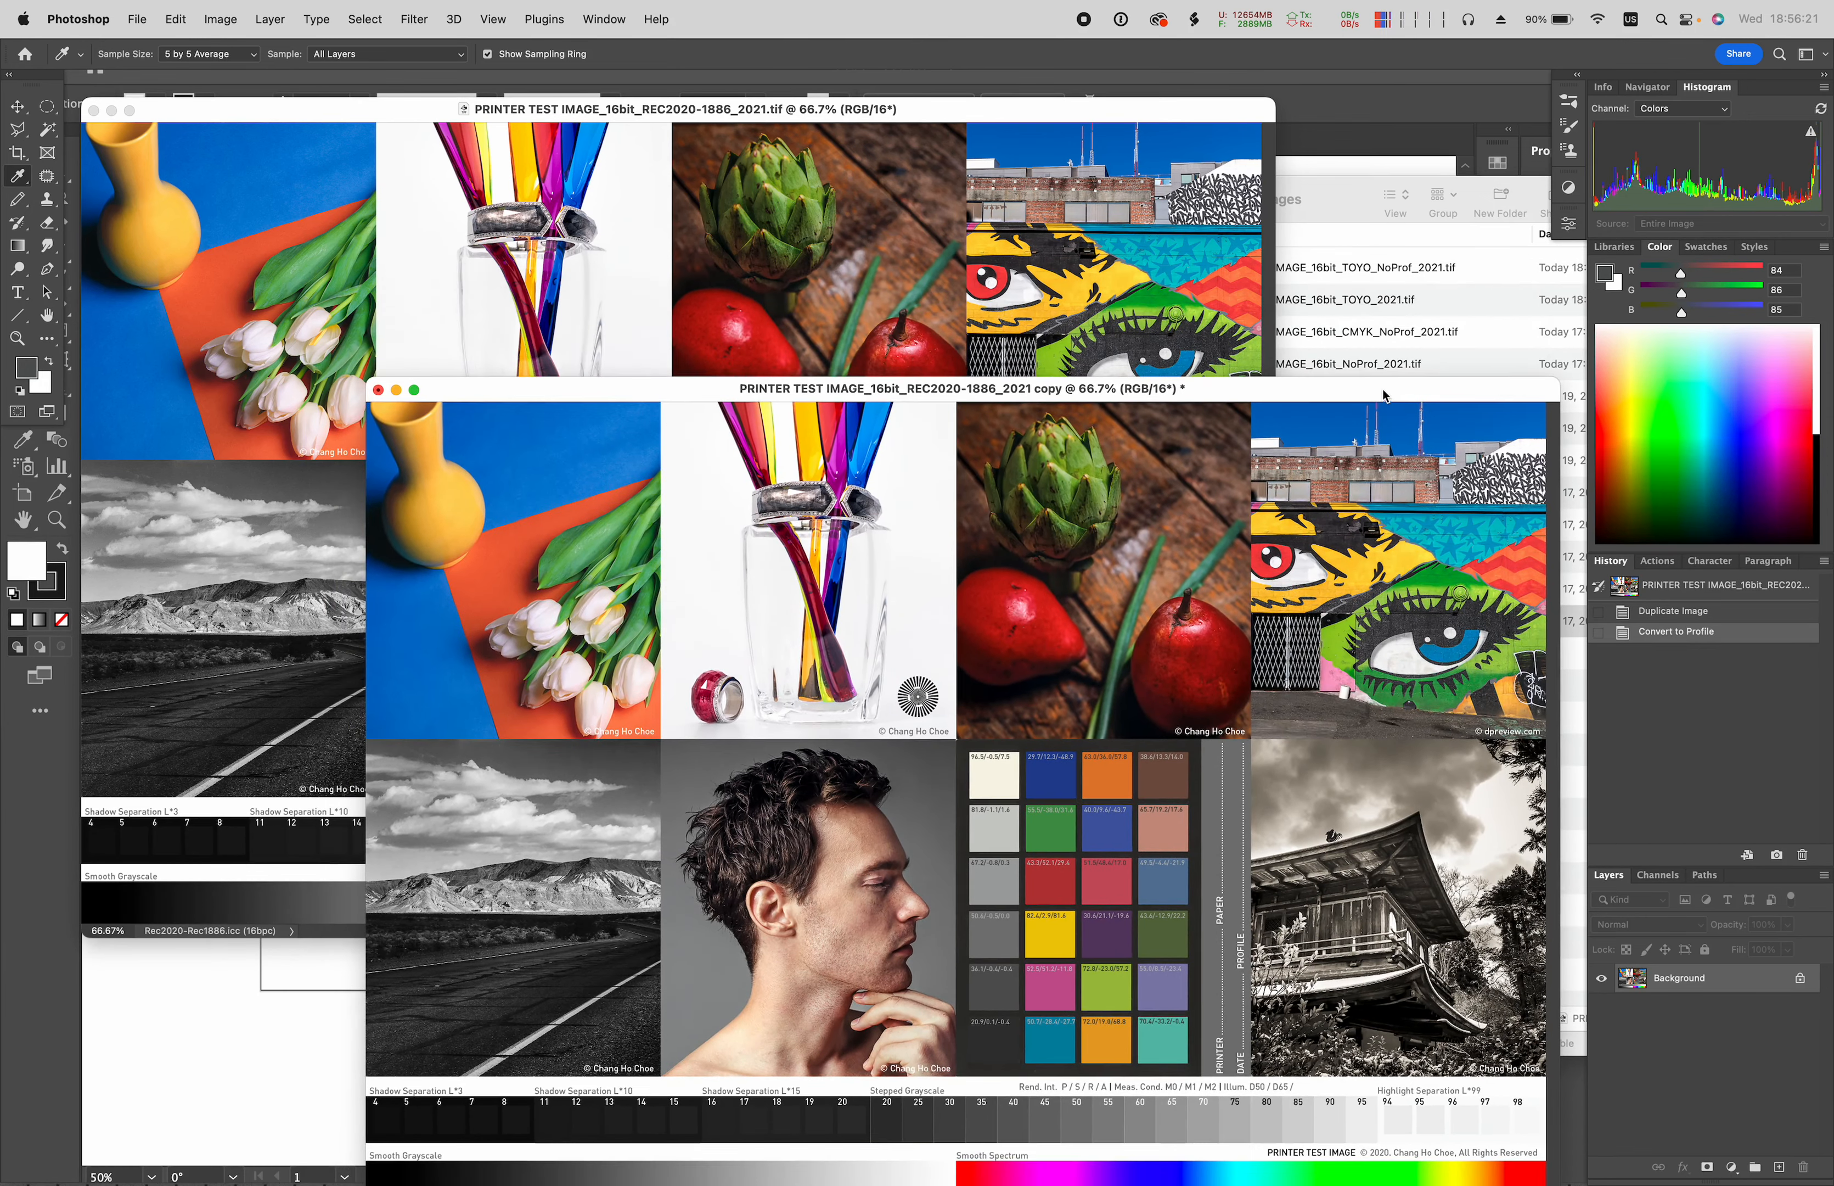
{"action": "left_click", "coordinate": [1185, 109]}
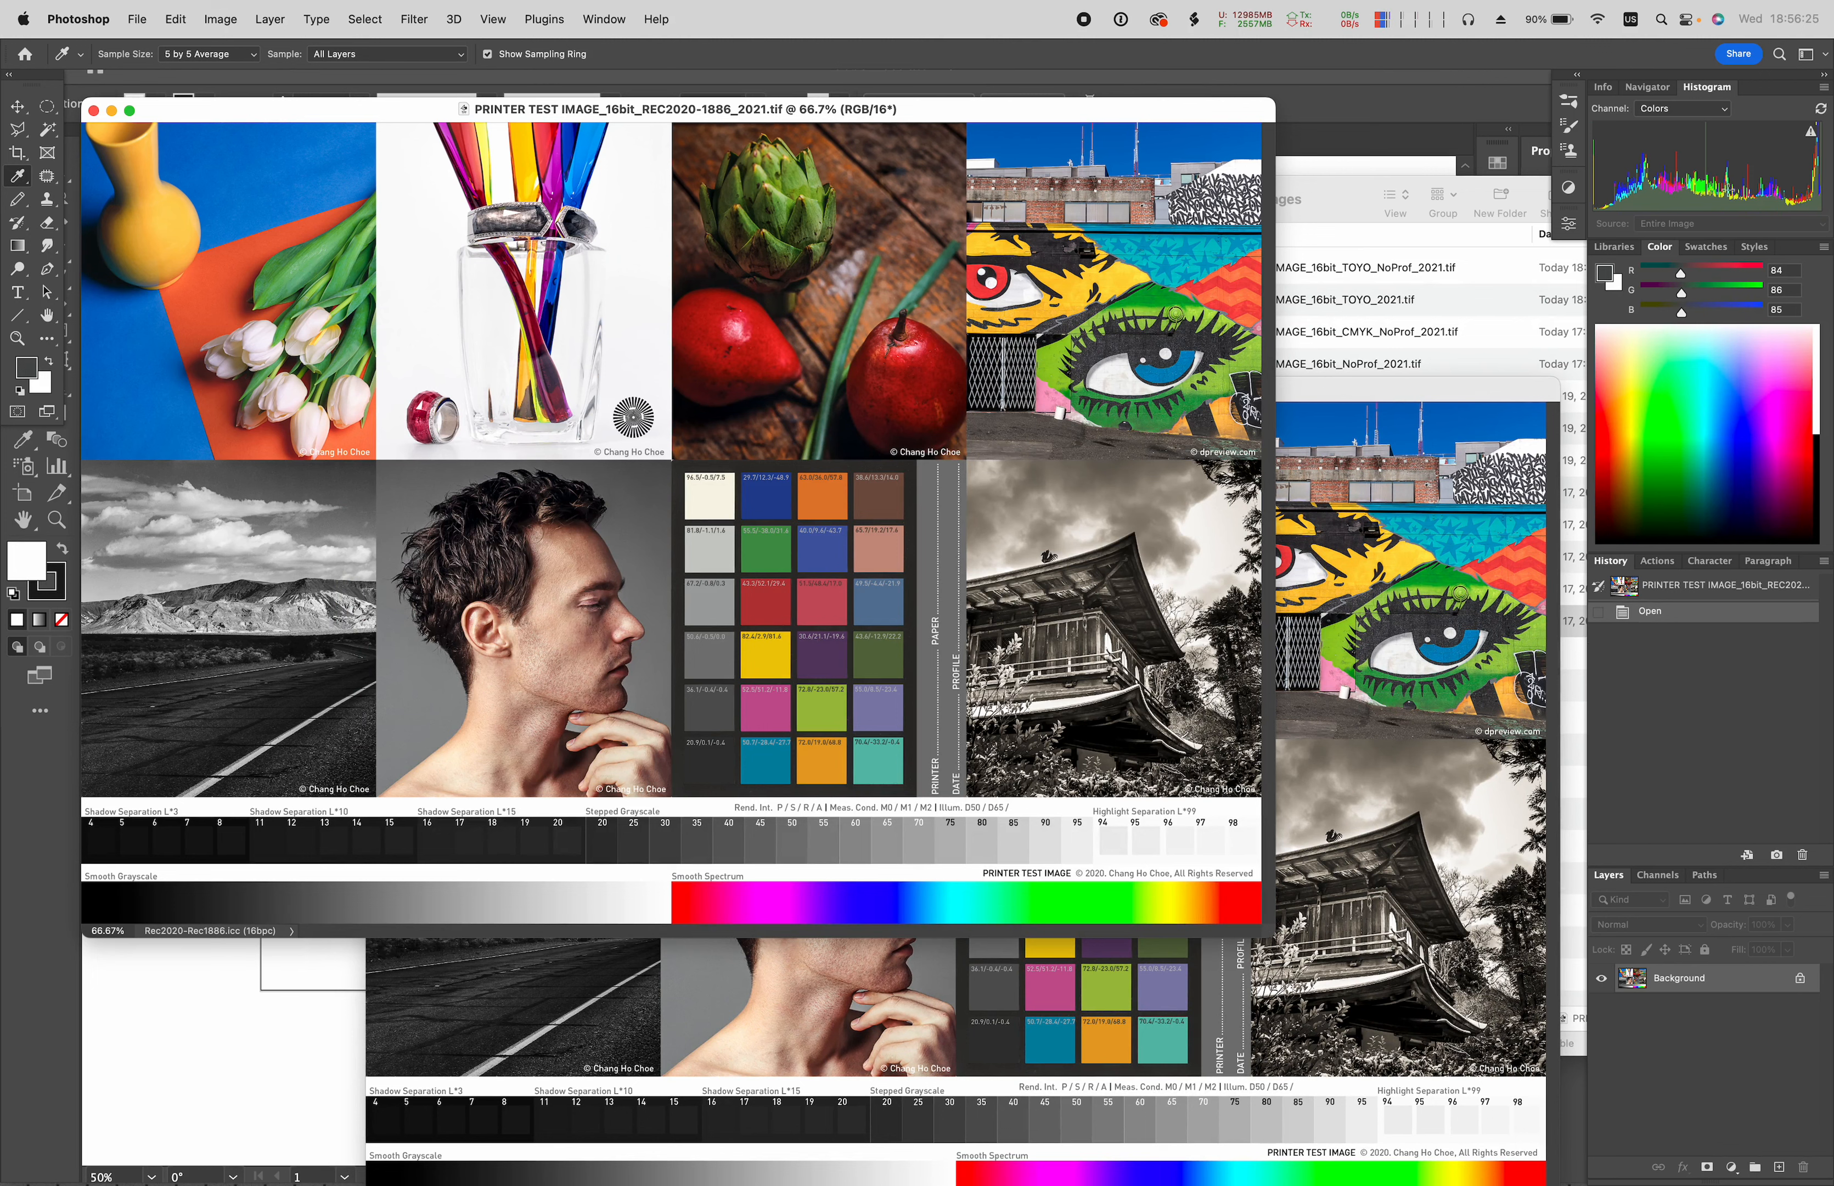
- Bring the P3 copy to the front, shift it slightly up, and marquee-select a rectangle spanning the glass vase, pear, portrait and color patches
{"action": "left_click", "coordinate": [1436, 398]}
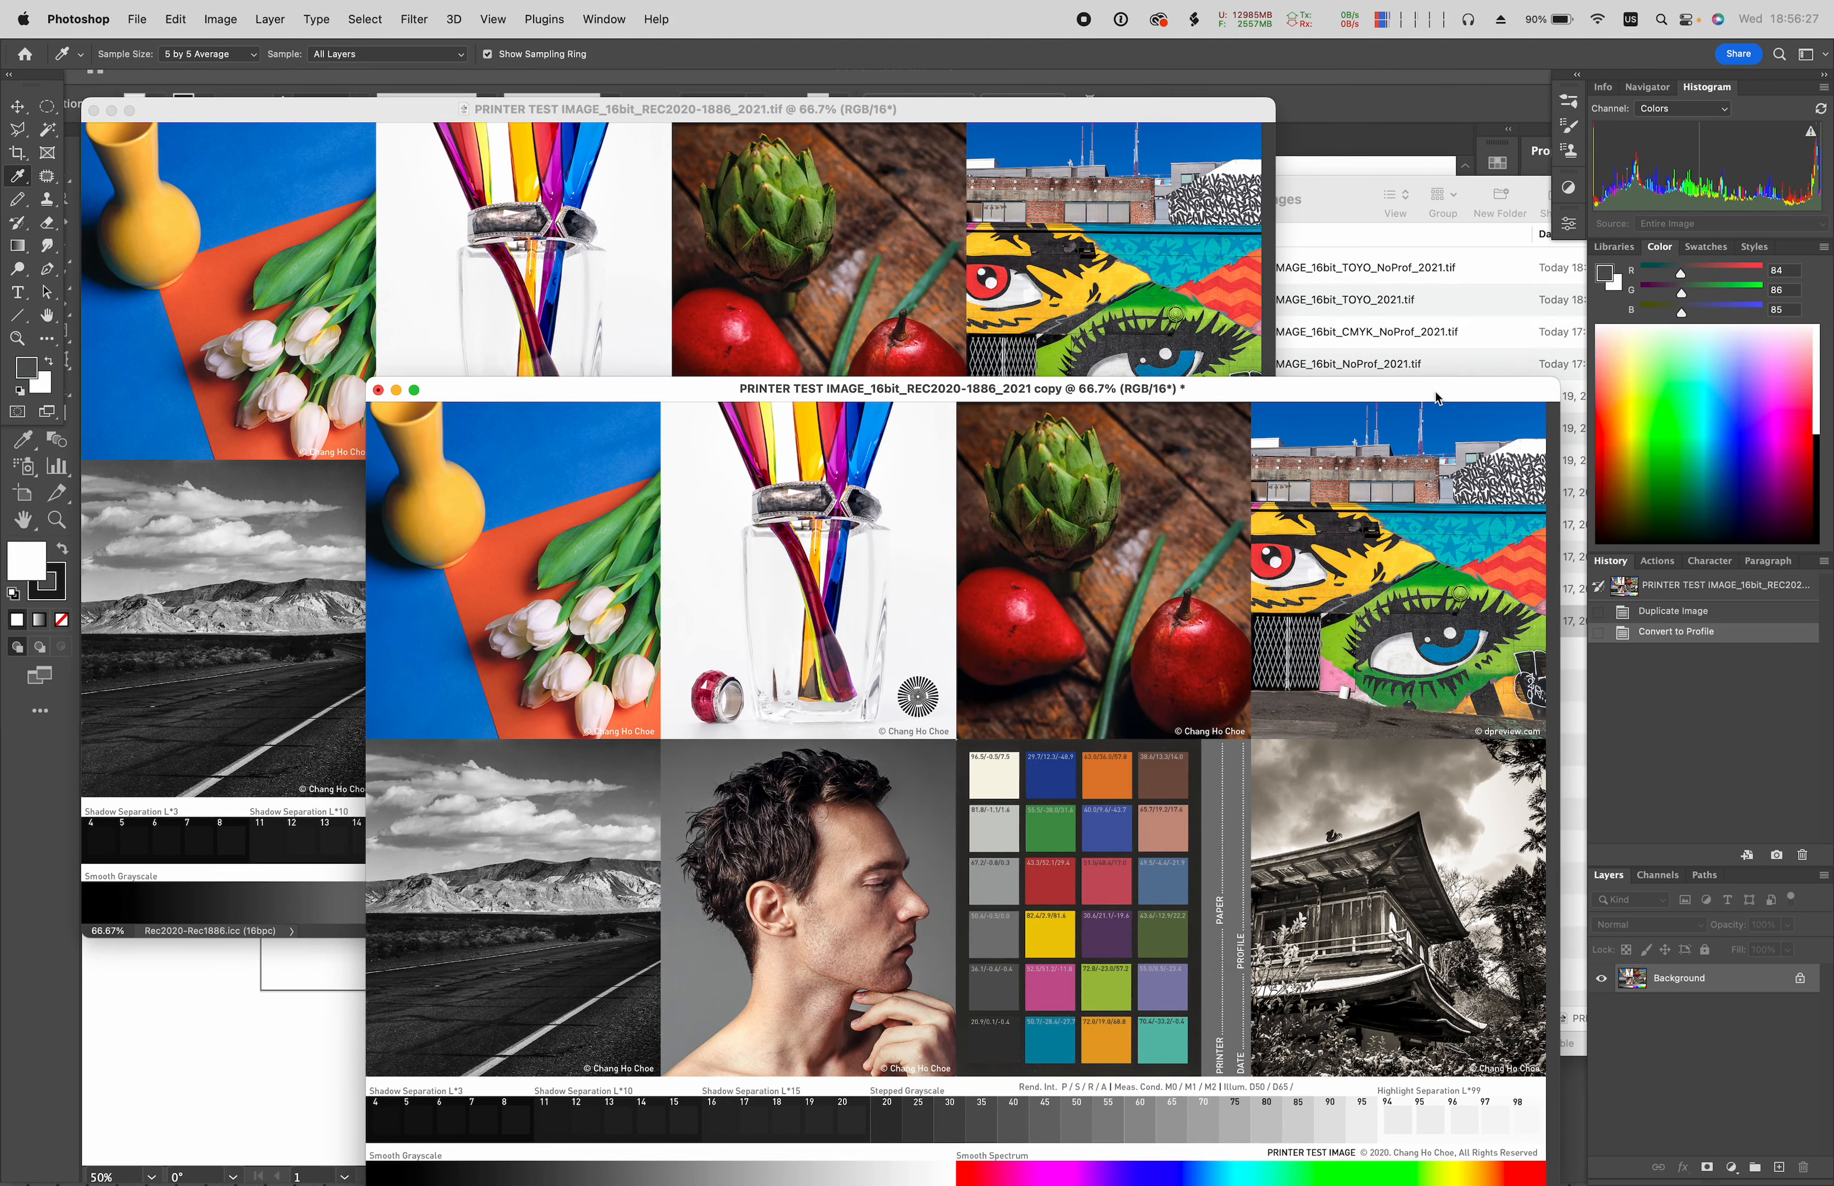
{"action": "left_click", "coordinate": [1156, 118]}
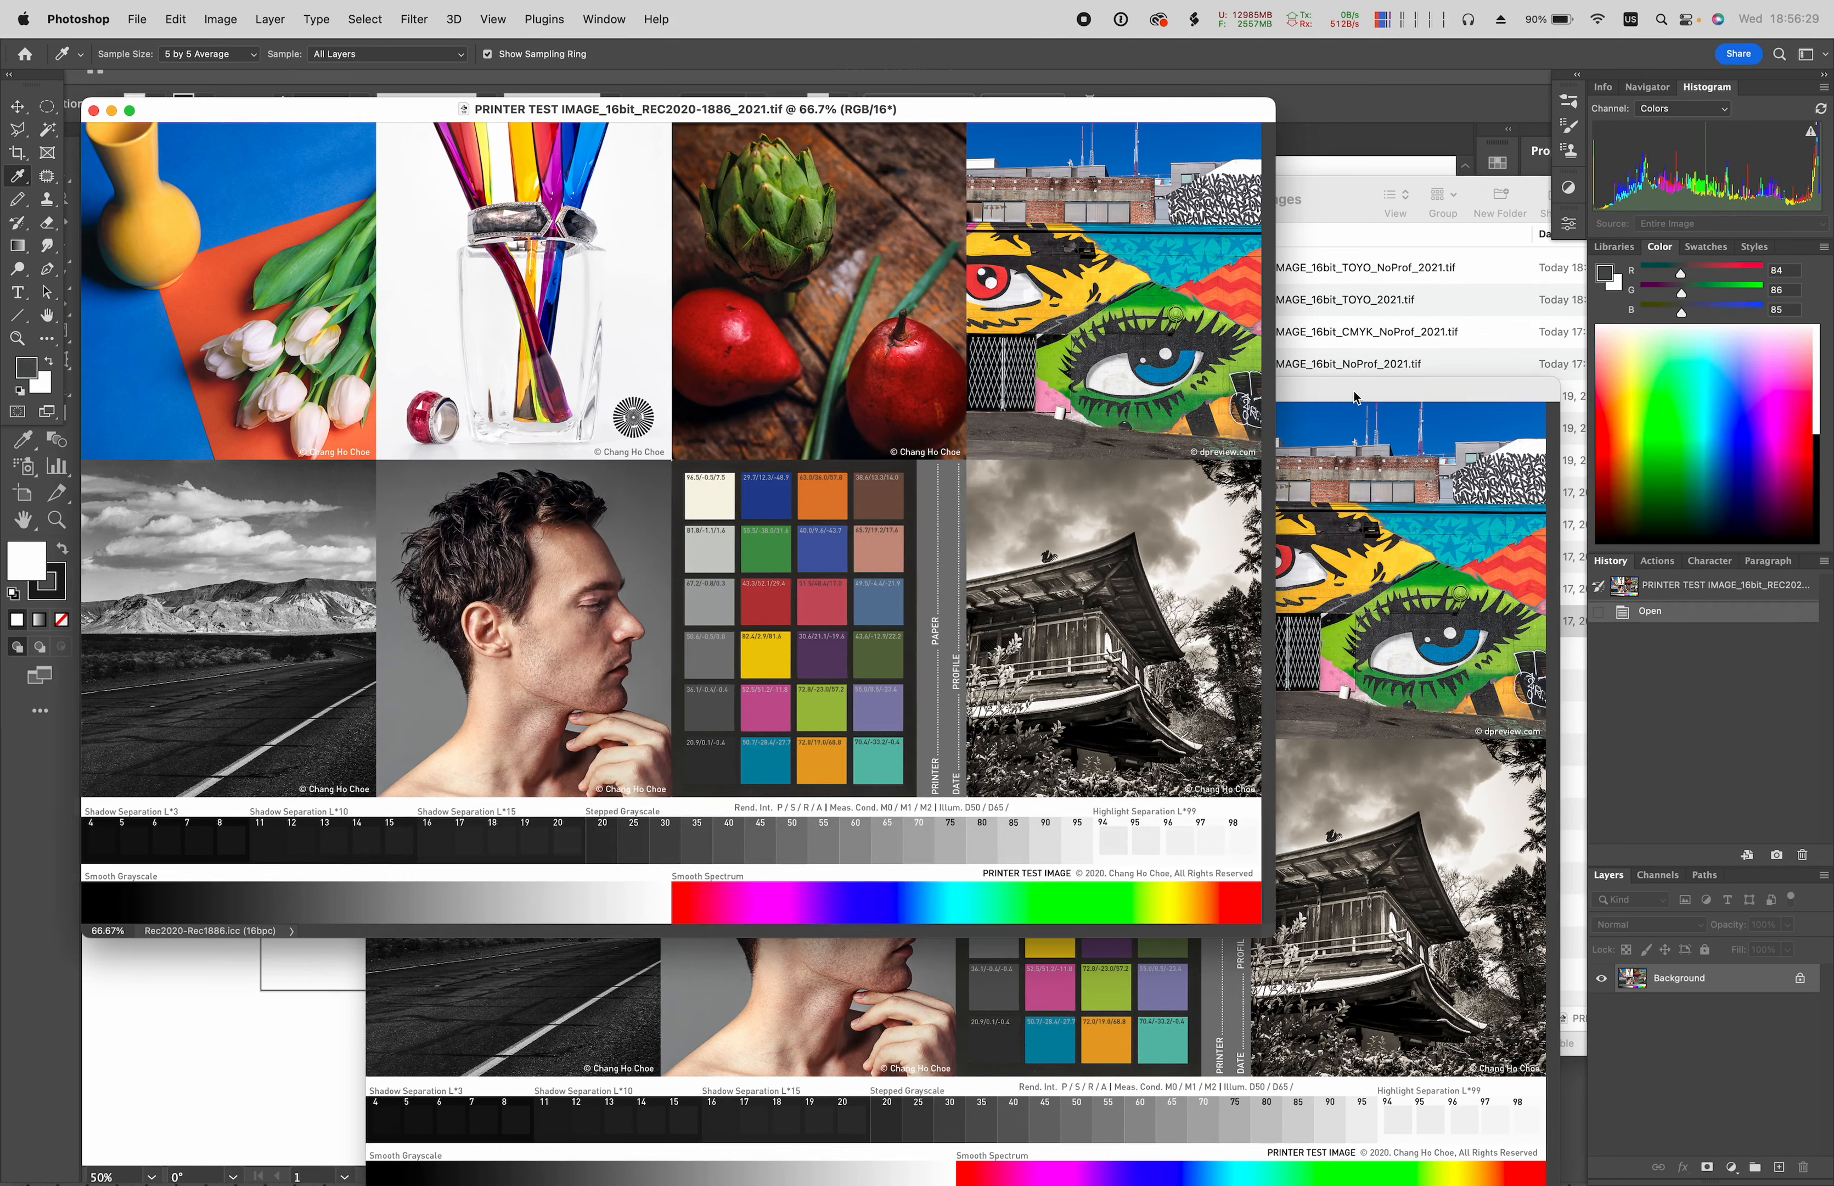
{"action": "mouse_move", "coordinate": [1355, 399]}
{"action": "left_mouse_down"}
{"action": "mouse_move", "coordinate": [1348, 358]}
{"action": "mouse_move", "coordinate": [1362, 372]}
{"action": "left_mouse_up"}
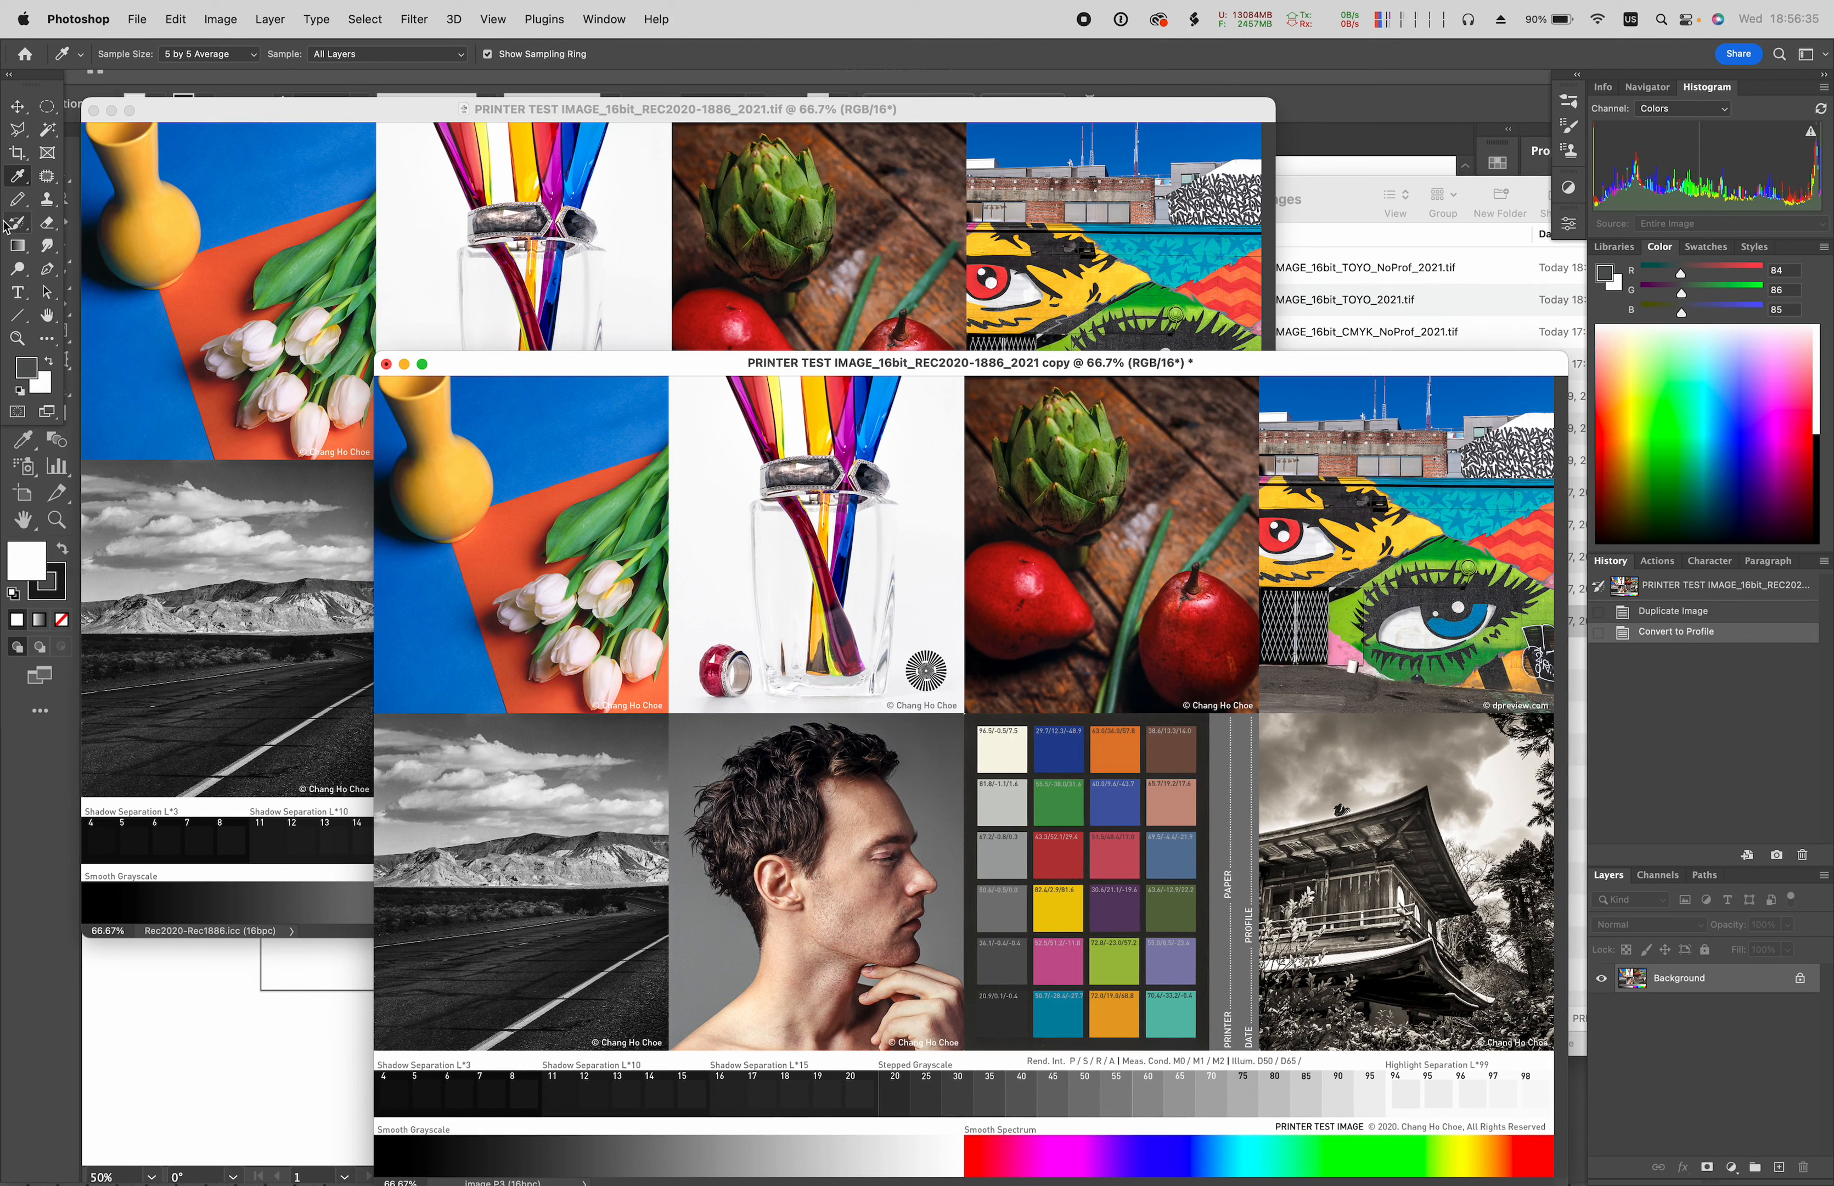
{"action": "left_click", "coordinate": [51, 112]}
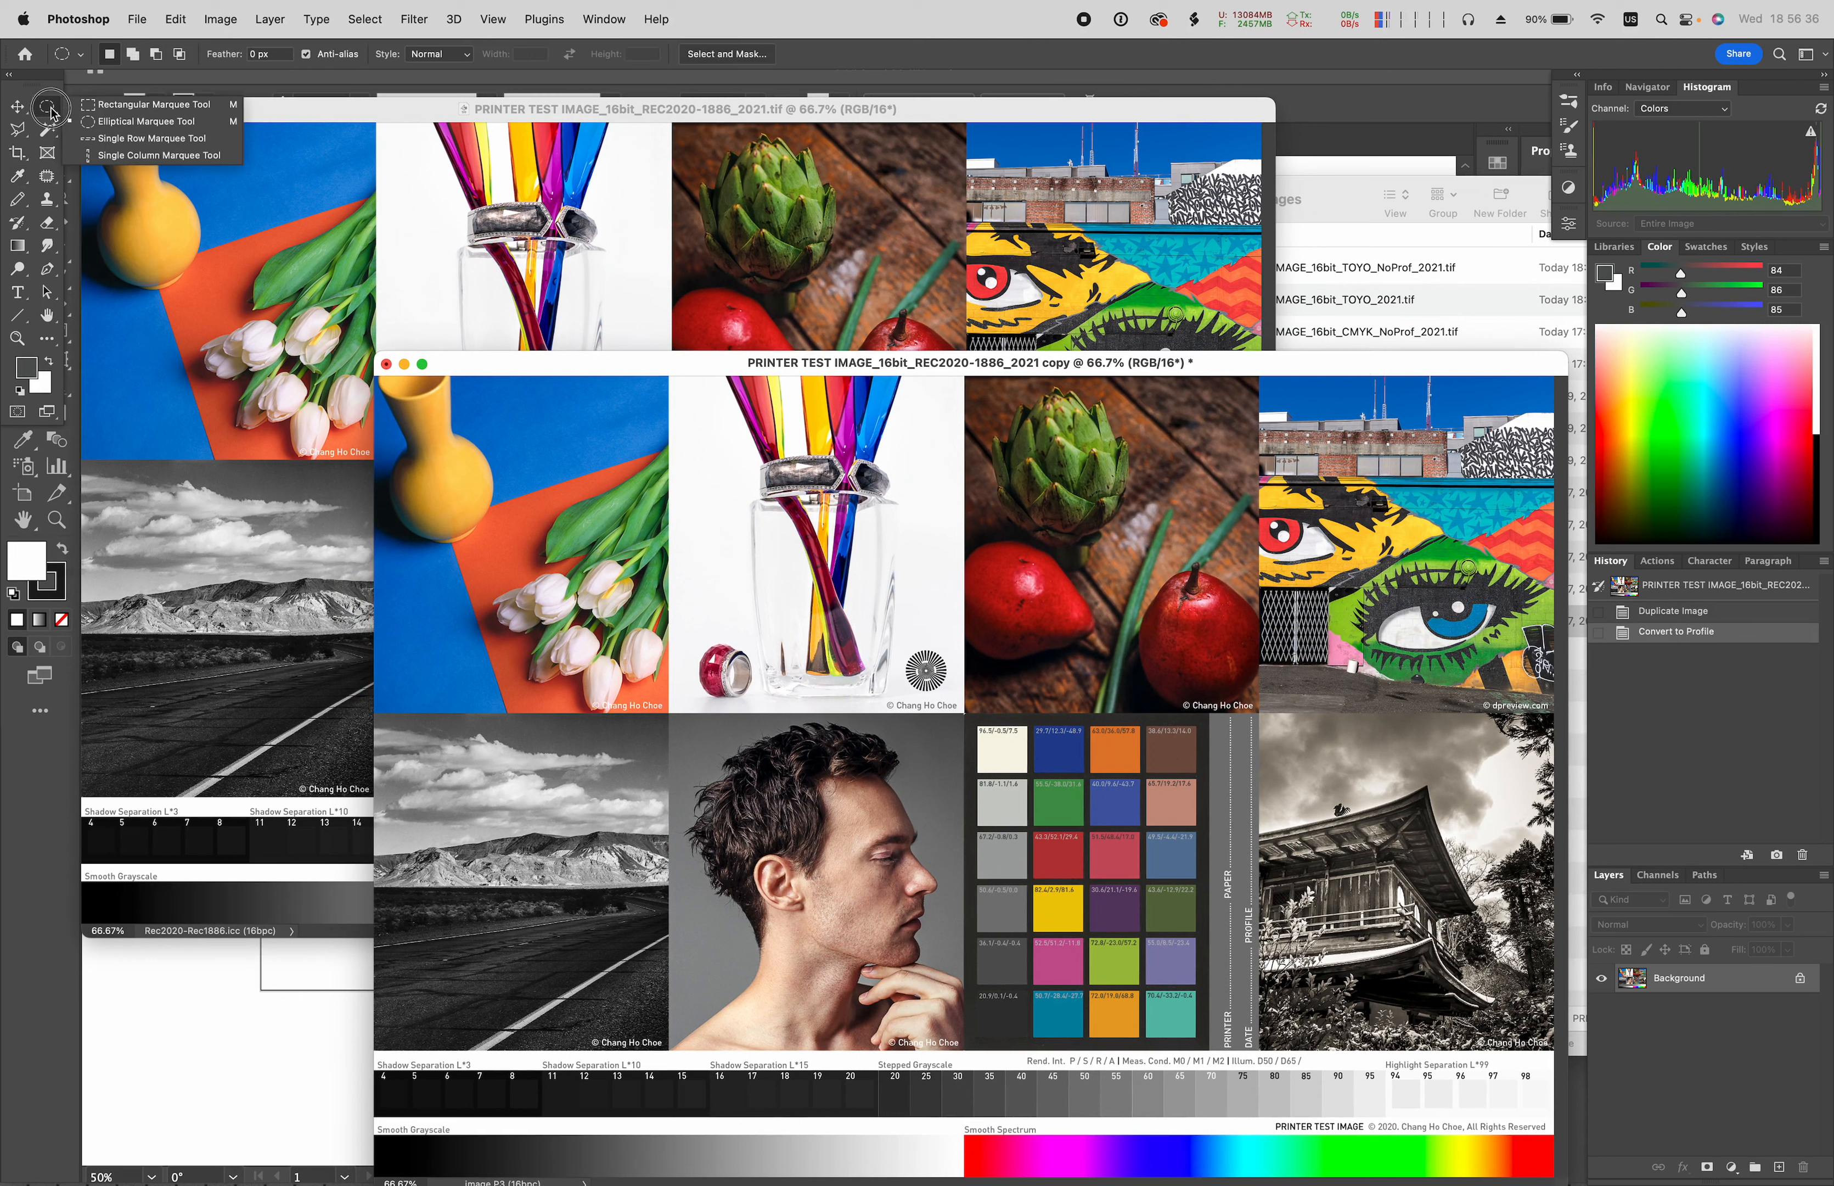
{"action": "left_click", "coordinate": [105, 105]}
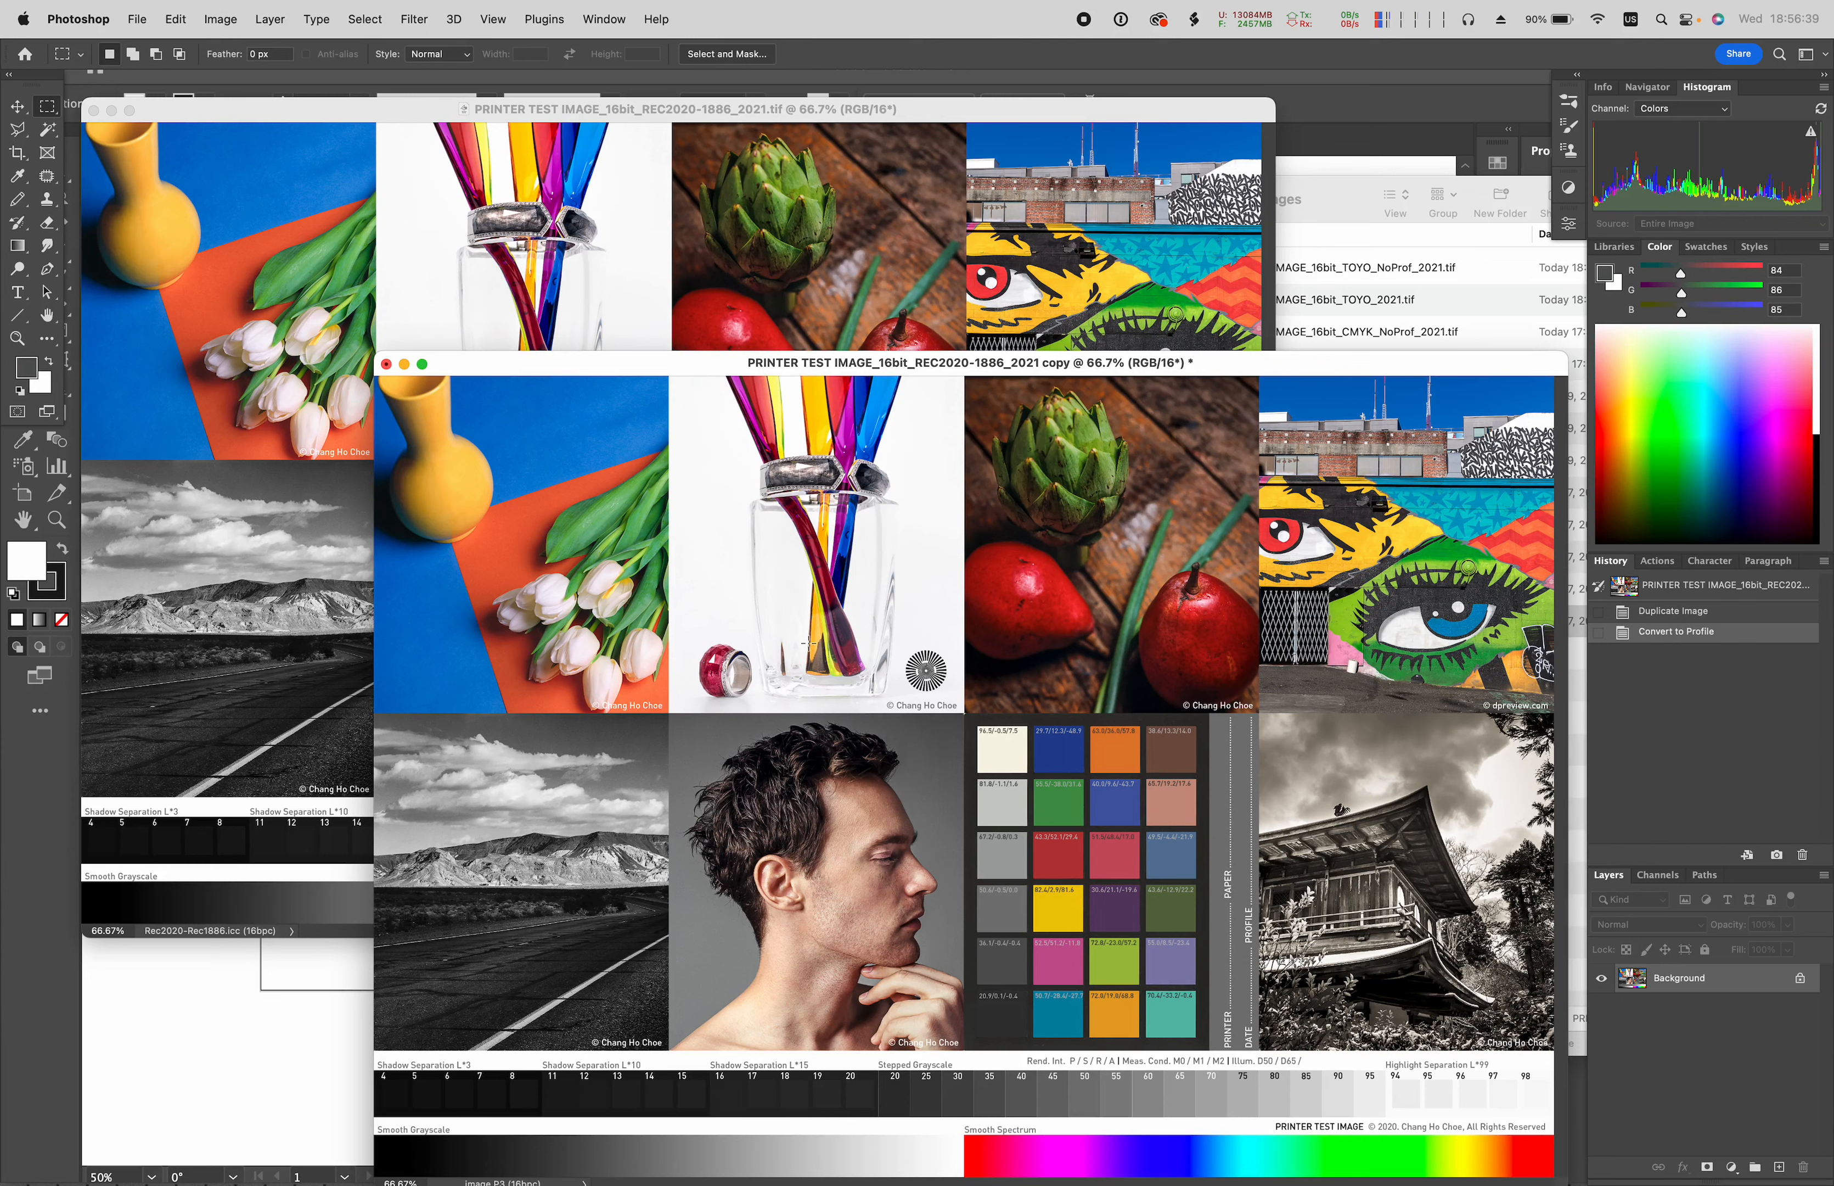
{"action": "left_click_drag", "start_coordinate": [841, 625], "coordinate": [1135, 961]}
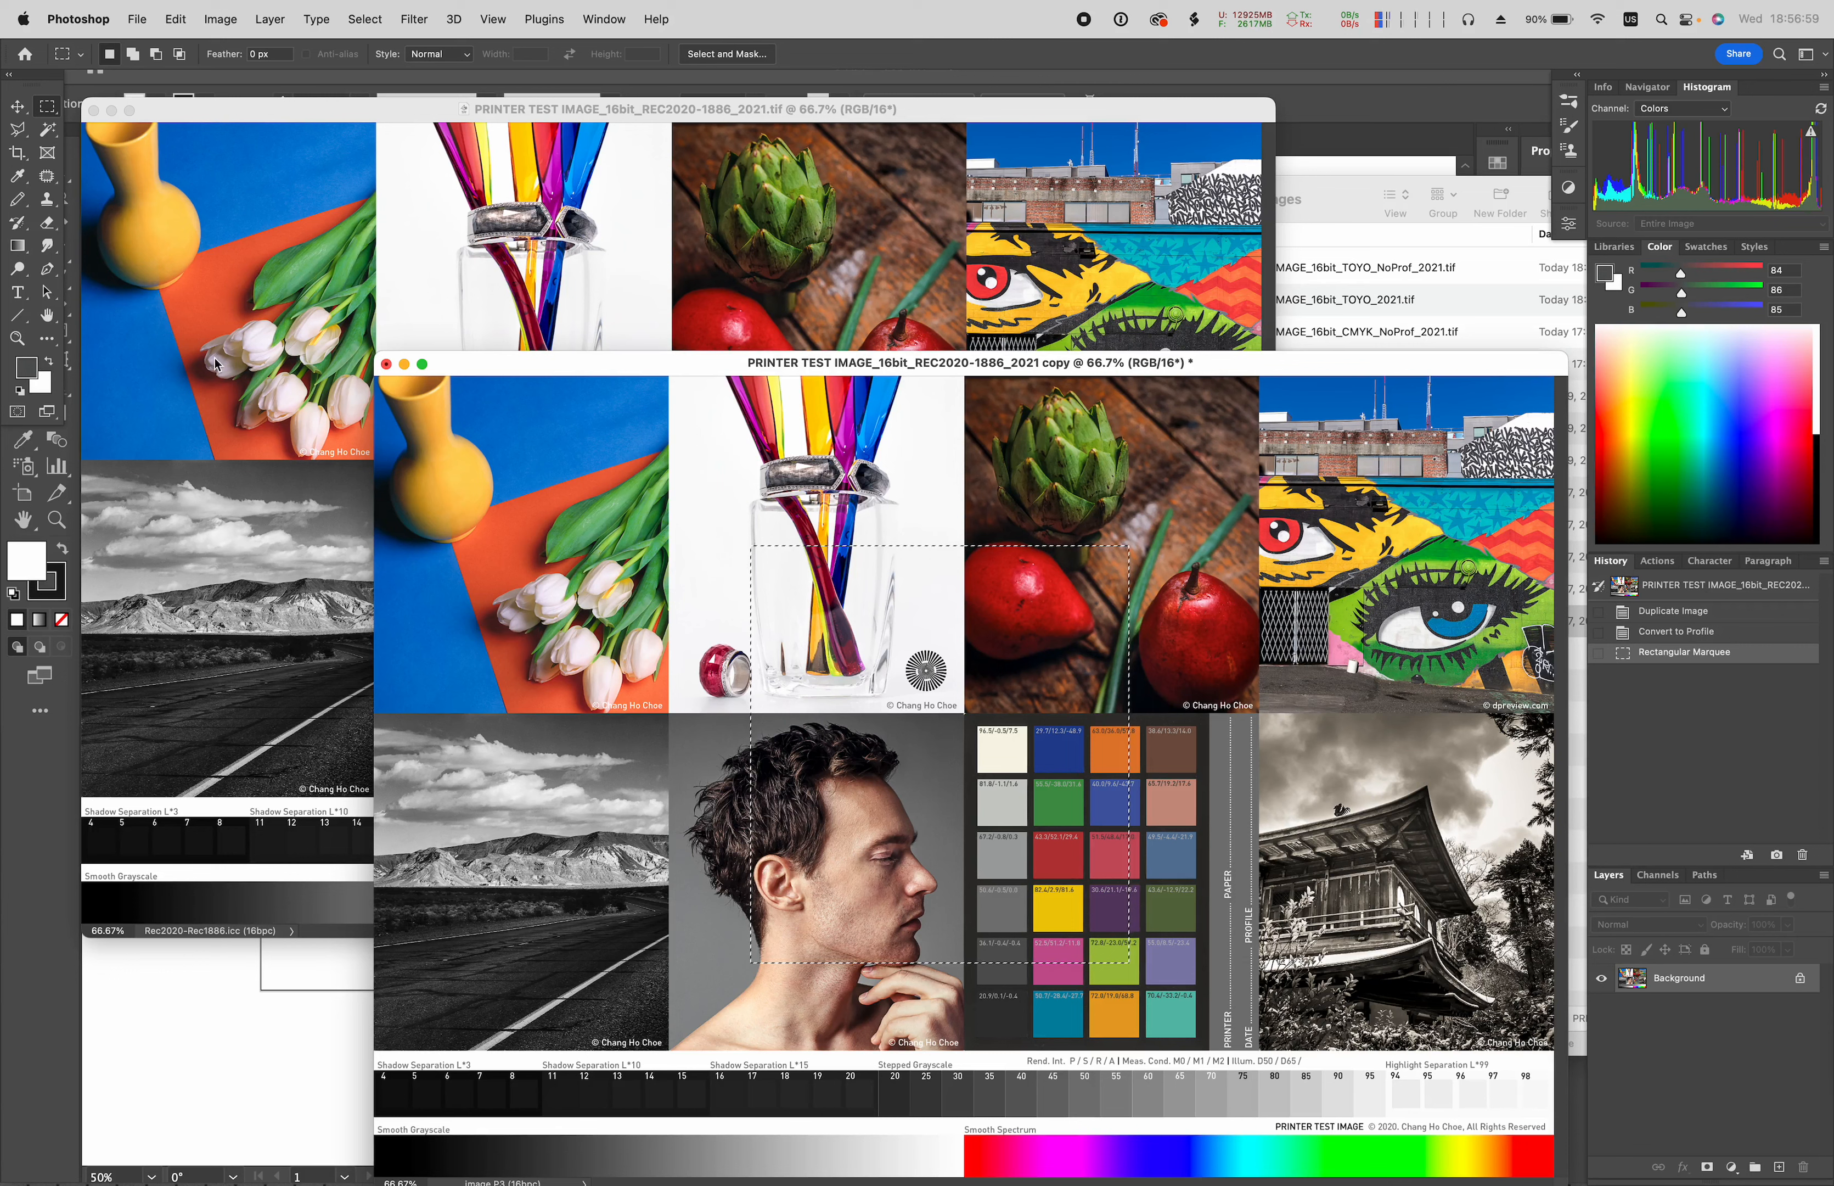
- Move the selected area from the P3 copy into the REC2020 original, converting to preserve color appearance, and align it over the matching content
{"action": "left_click", "coordinate": [17, 105]}
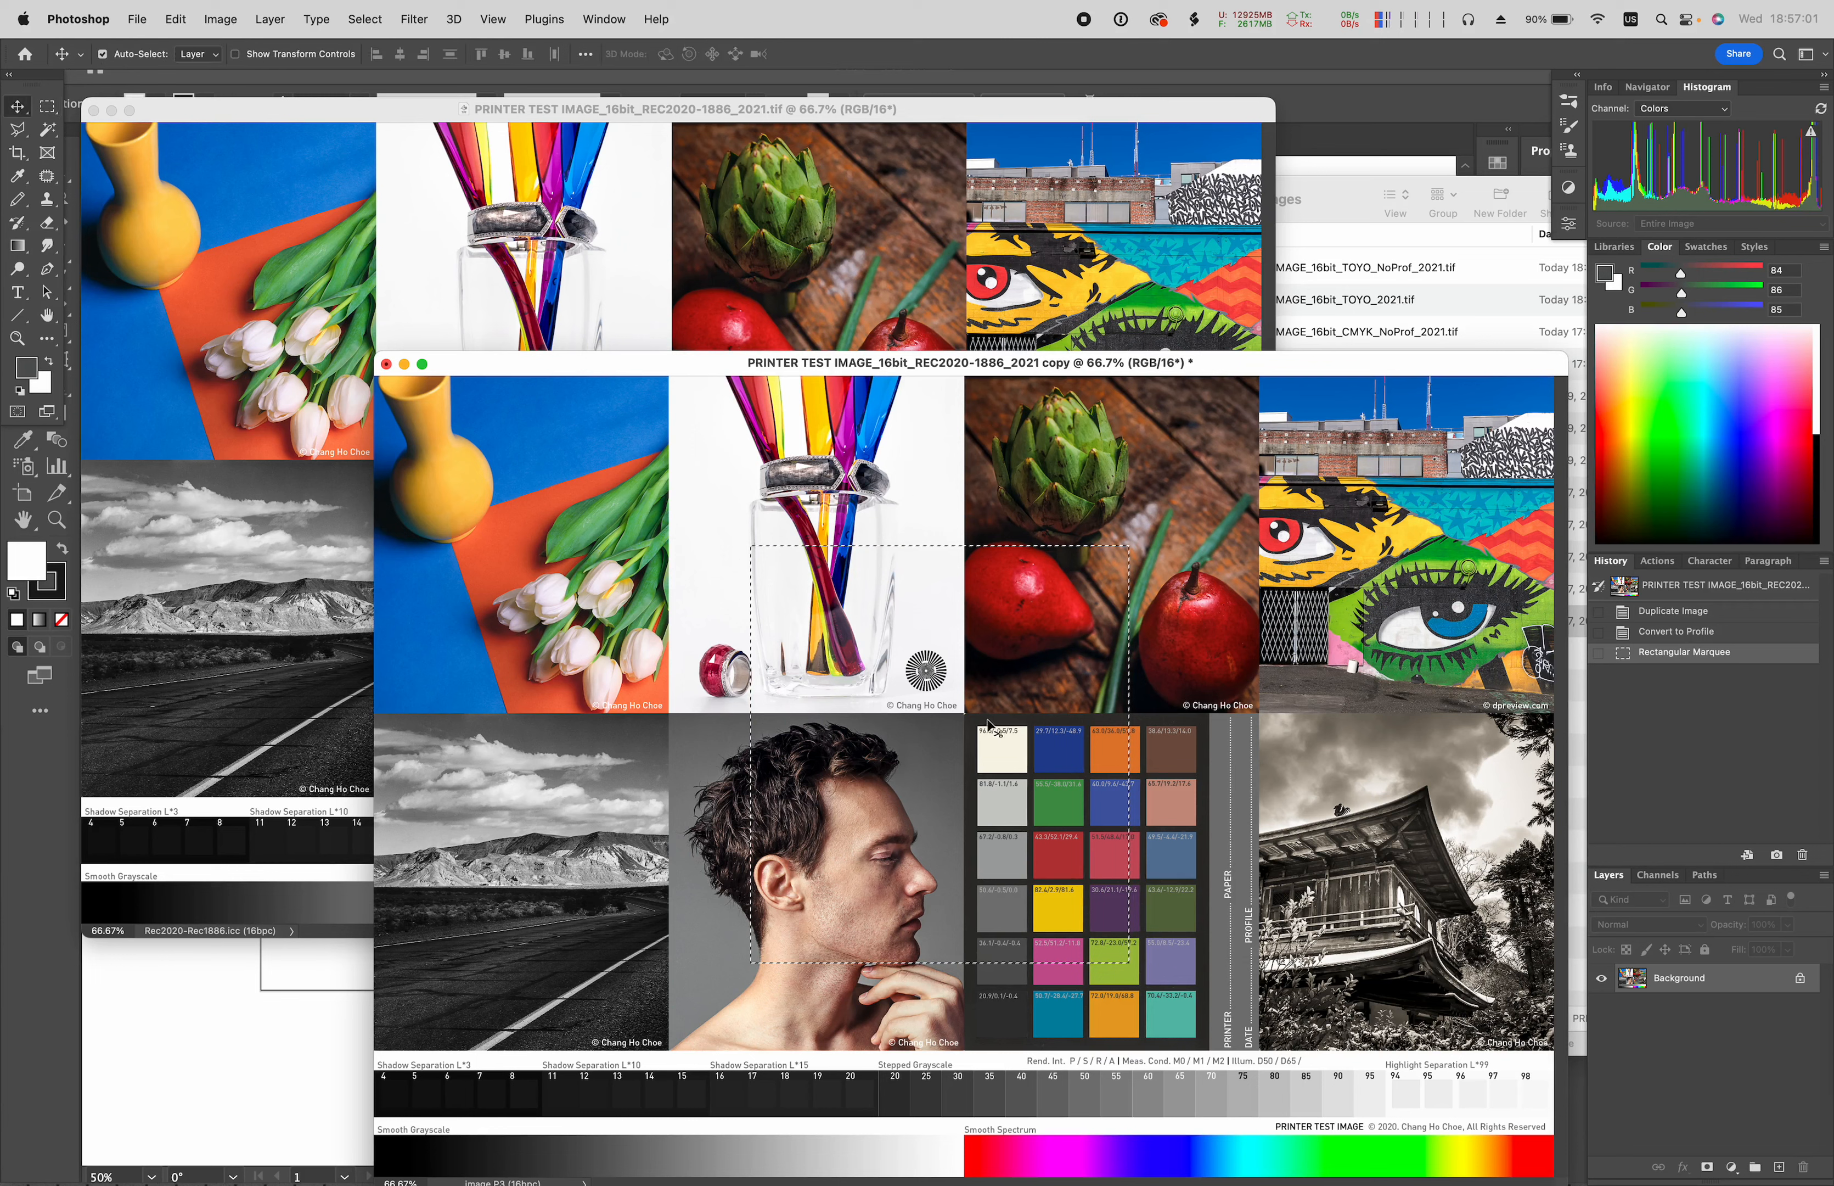
{"action": "left_click_drag", "start_coordinate": [1005, 738], "coordinate": [927, 274]}
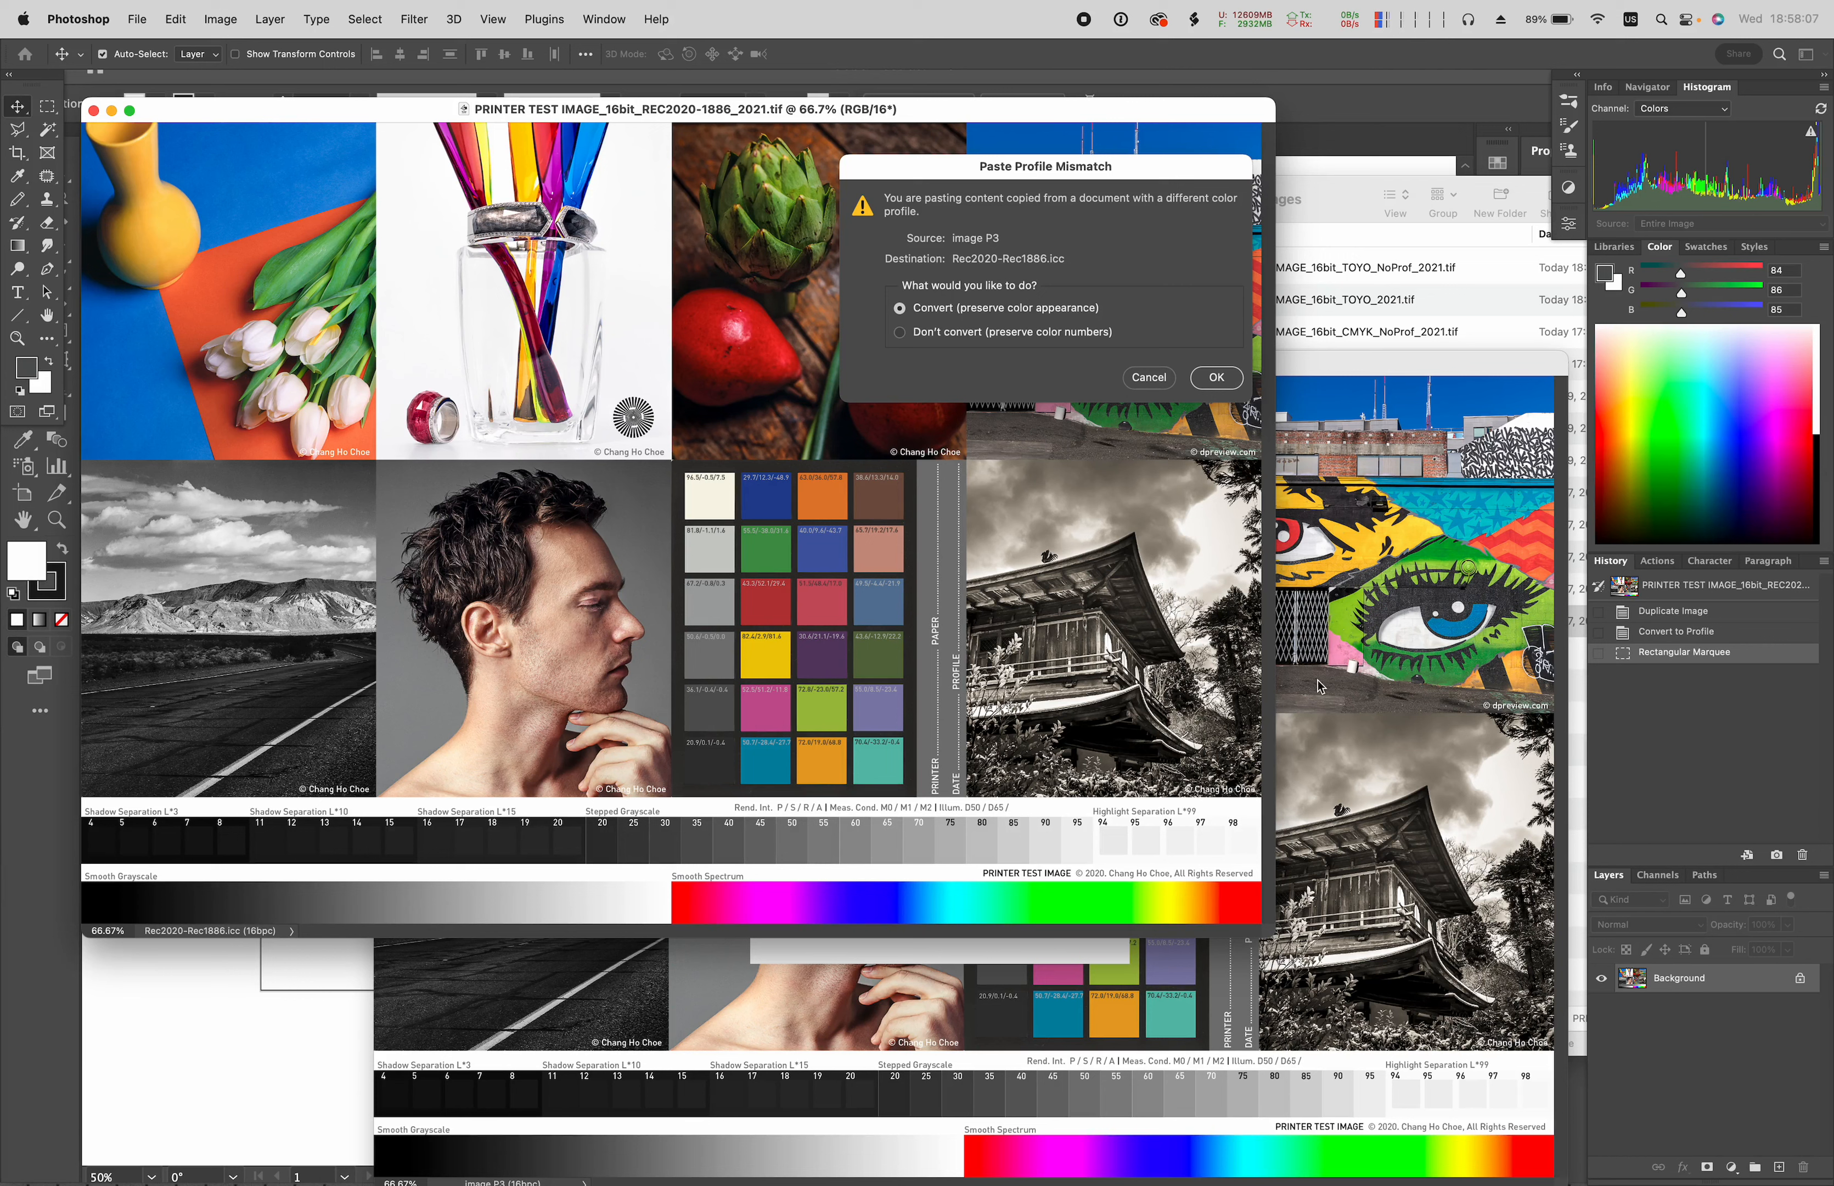
{"action": "left_click", "coordinate": [1217, 377]}
{"action": "left_click_drag", "start_coordinate": [963, 355], "coordinate": [717, 613]}
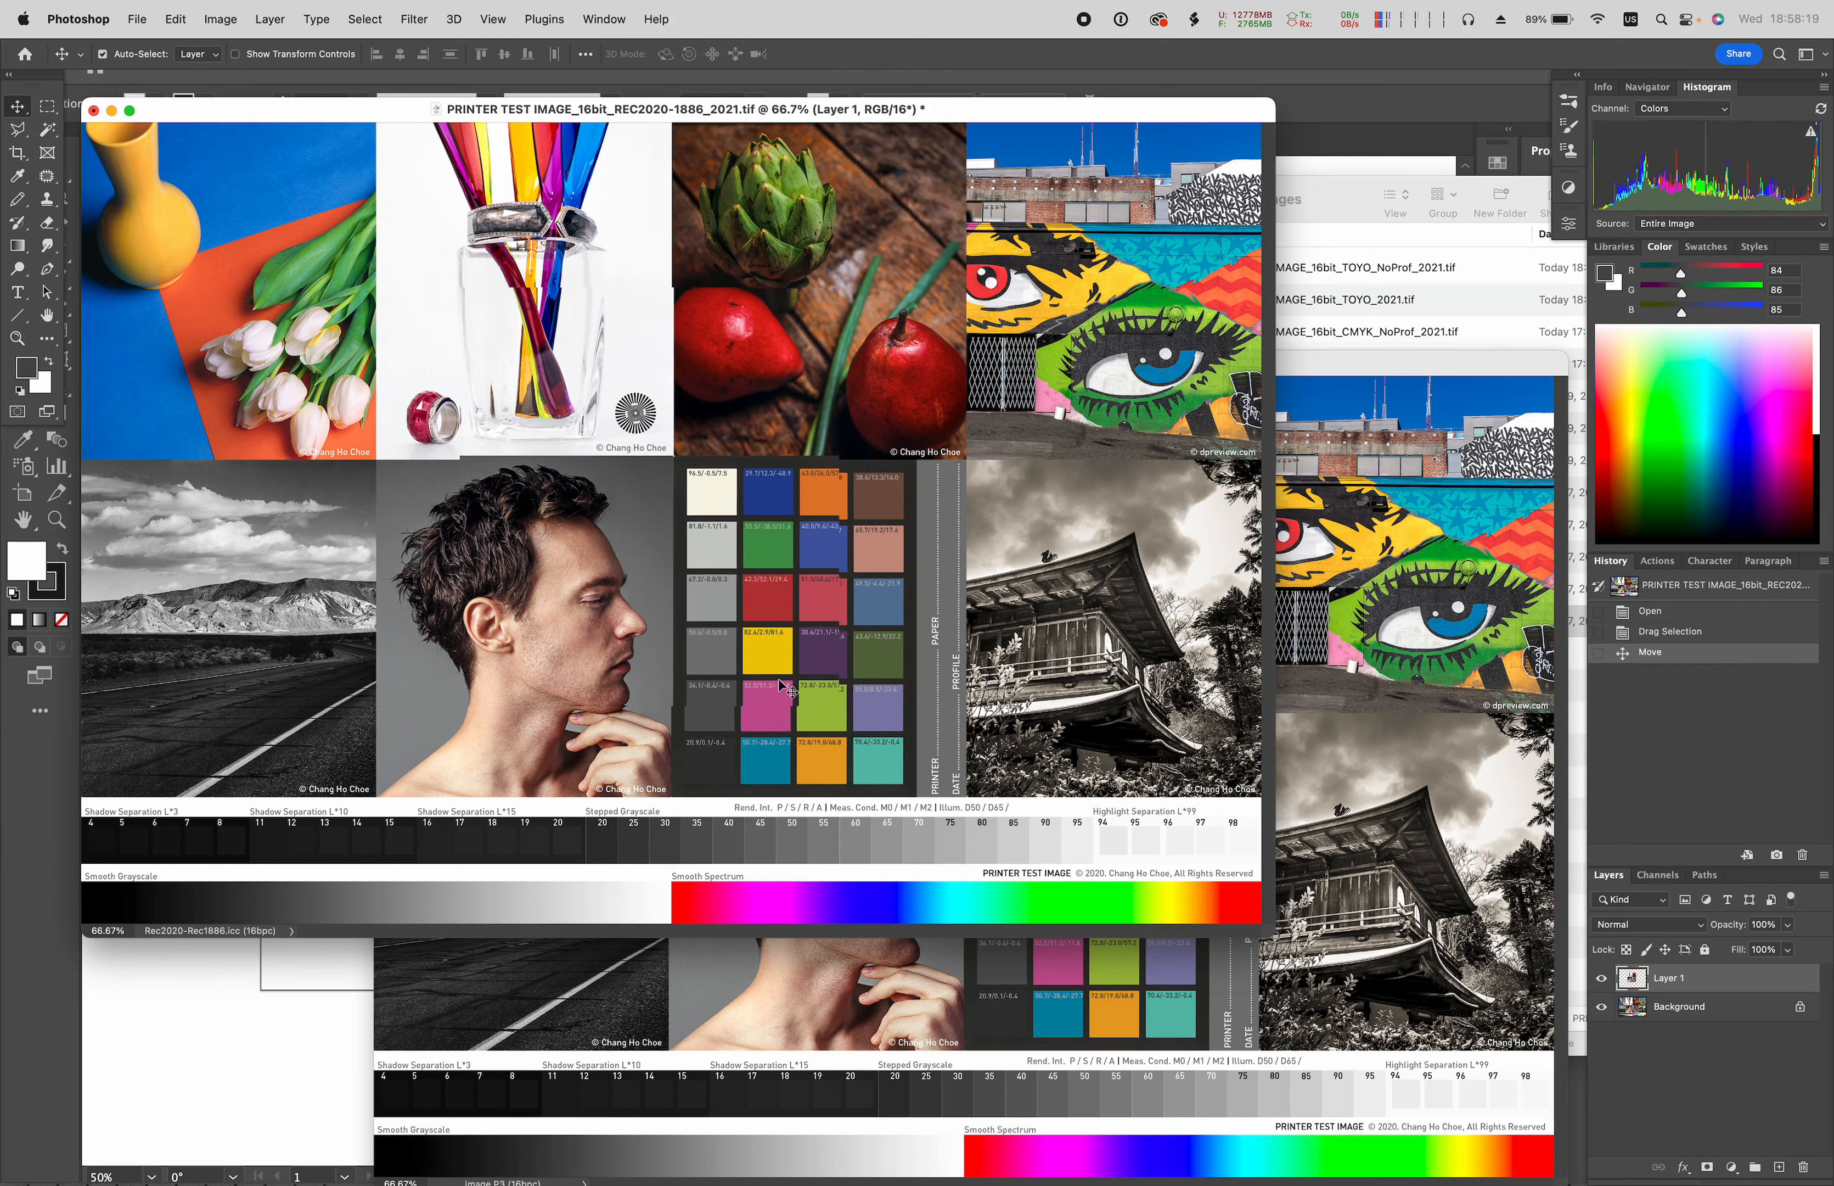
- Place the same P3 selection in the original again without converting, preserving color numbers, and align it over the matching area
{"action": "left_click", "coordinate": [1418, 686]}
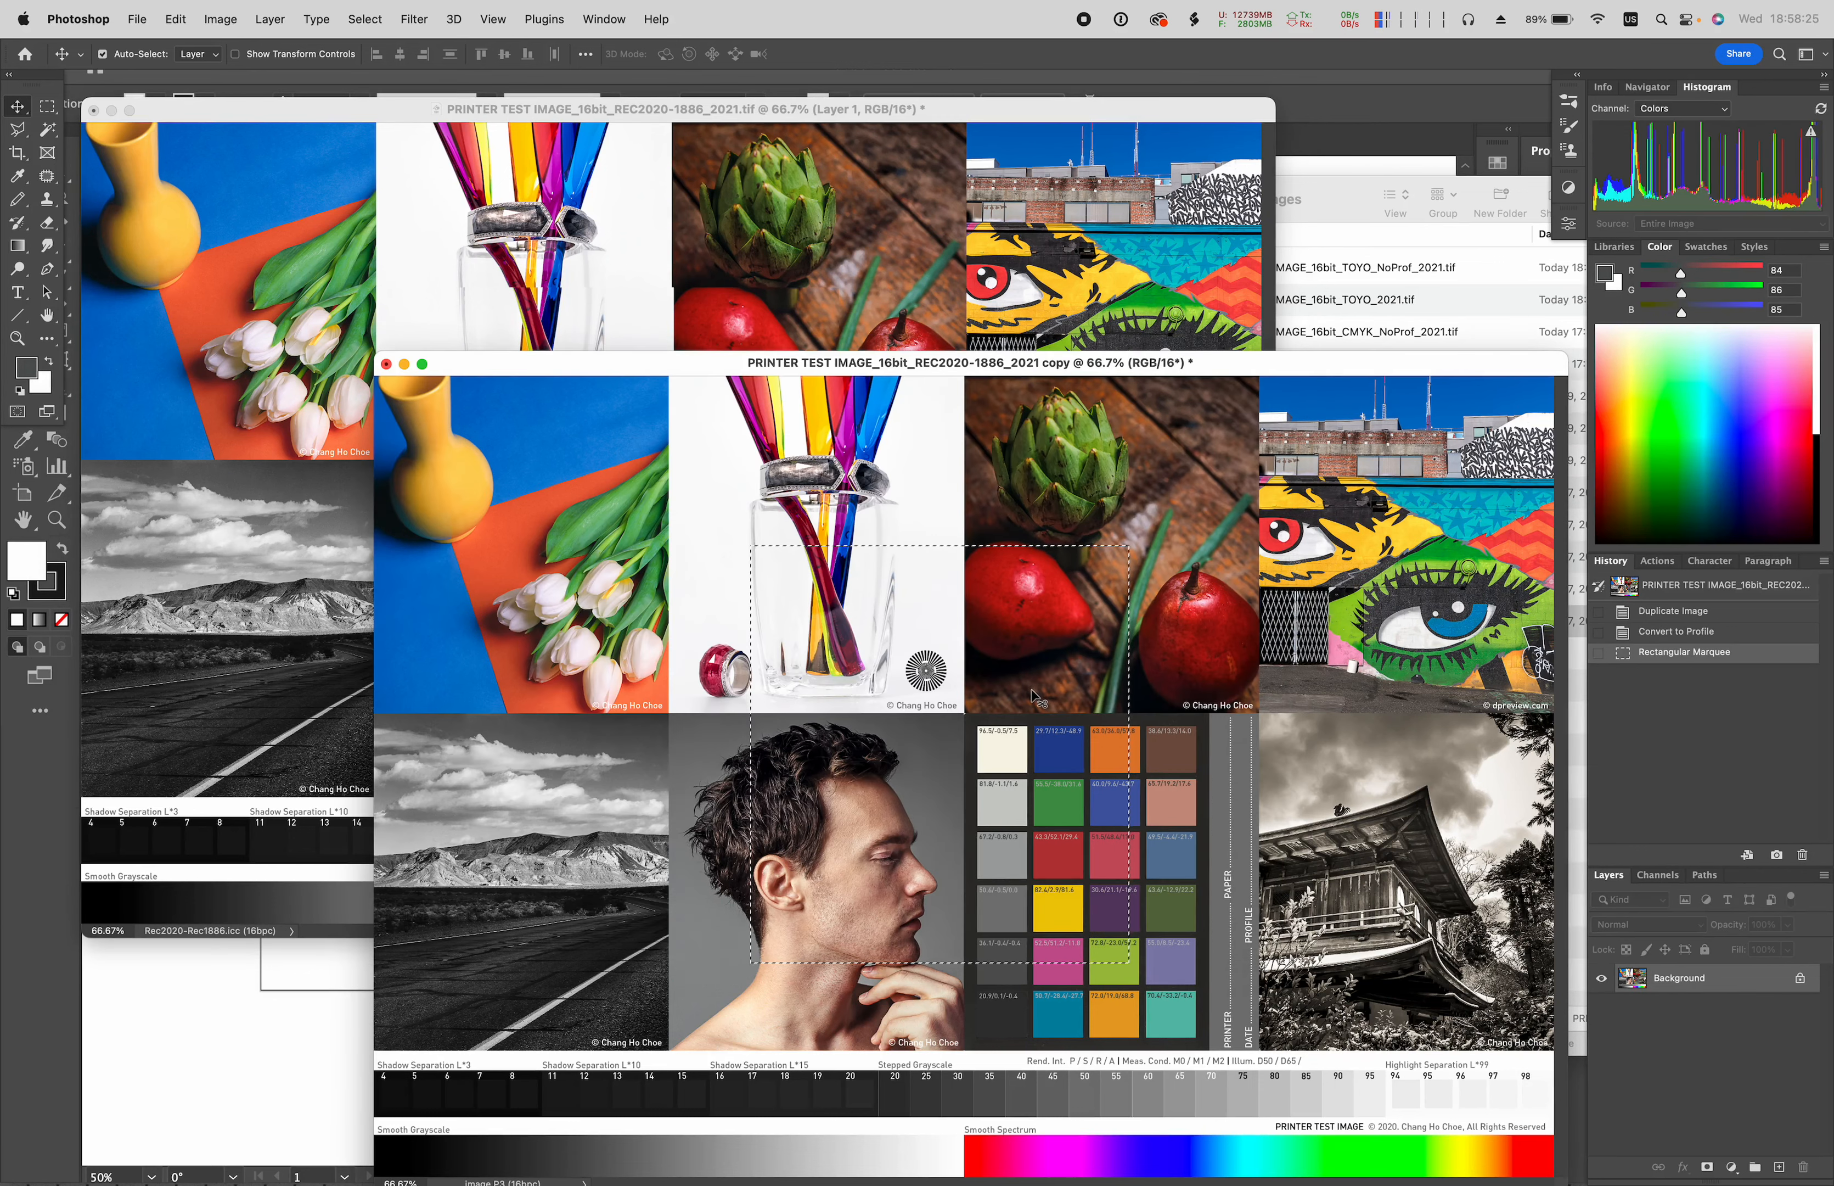
{"action": "left_click_drag", "start_coordinate": [1024, 682], "coordinate": [927, 239]}
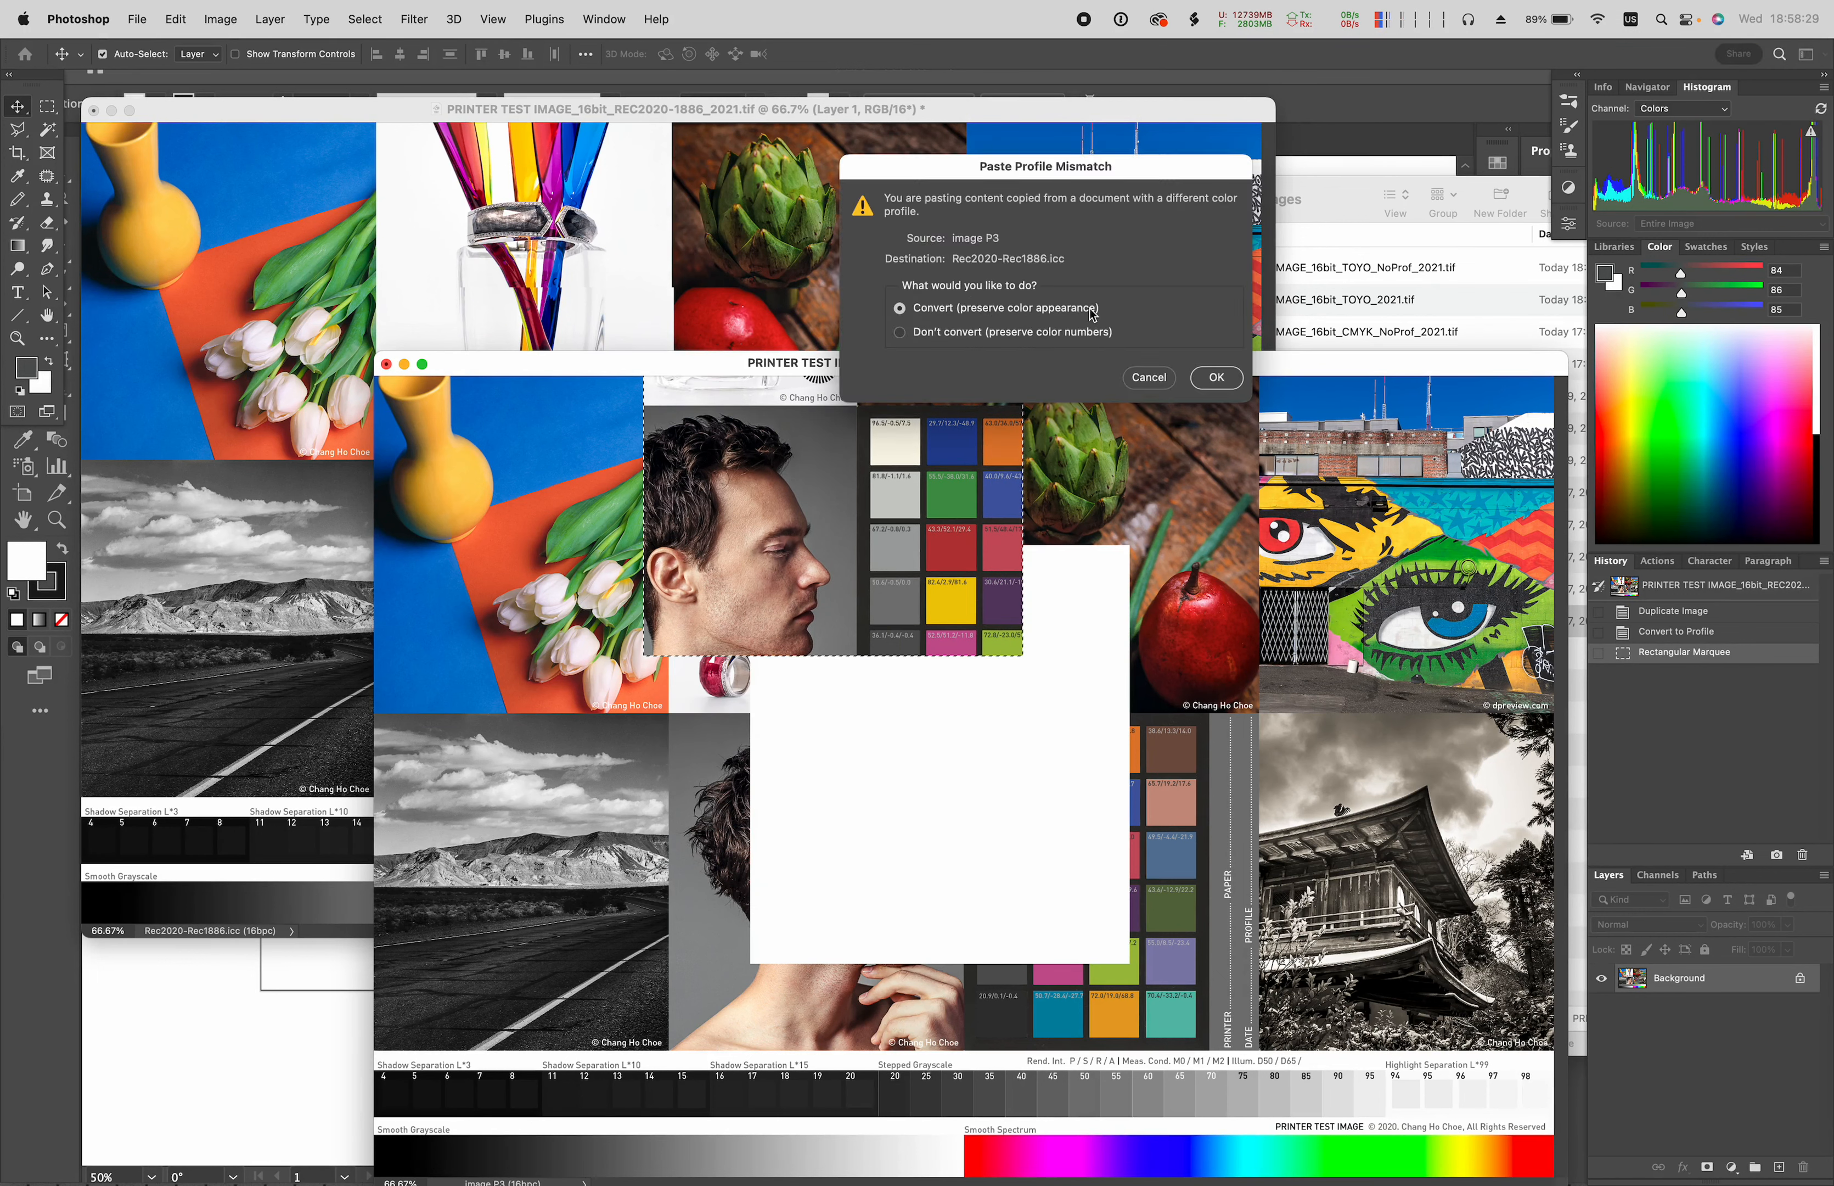
{"action": "left_click", "coordinate": [940, 330]}
{"action": "left_click", "coordinate": [1221, 377]}
{"action": "left_click_drag", "start_coordinate": [893, 377], "coordinate": [703, 570]}
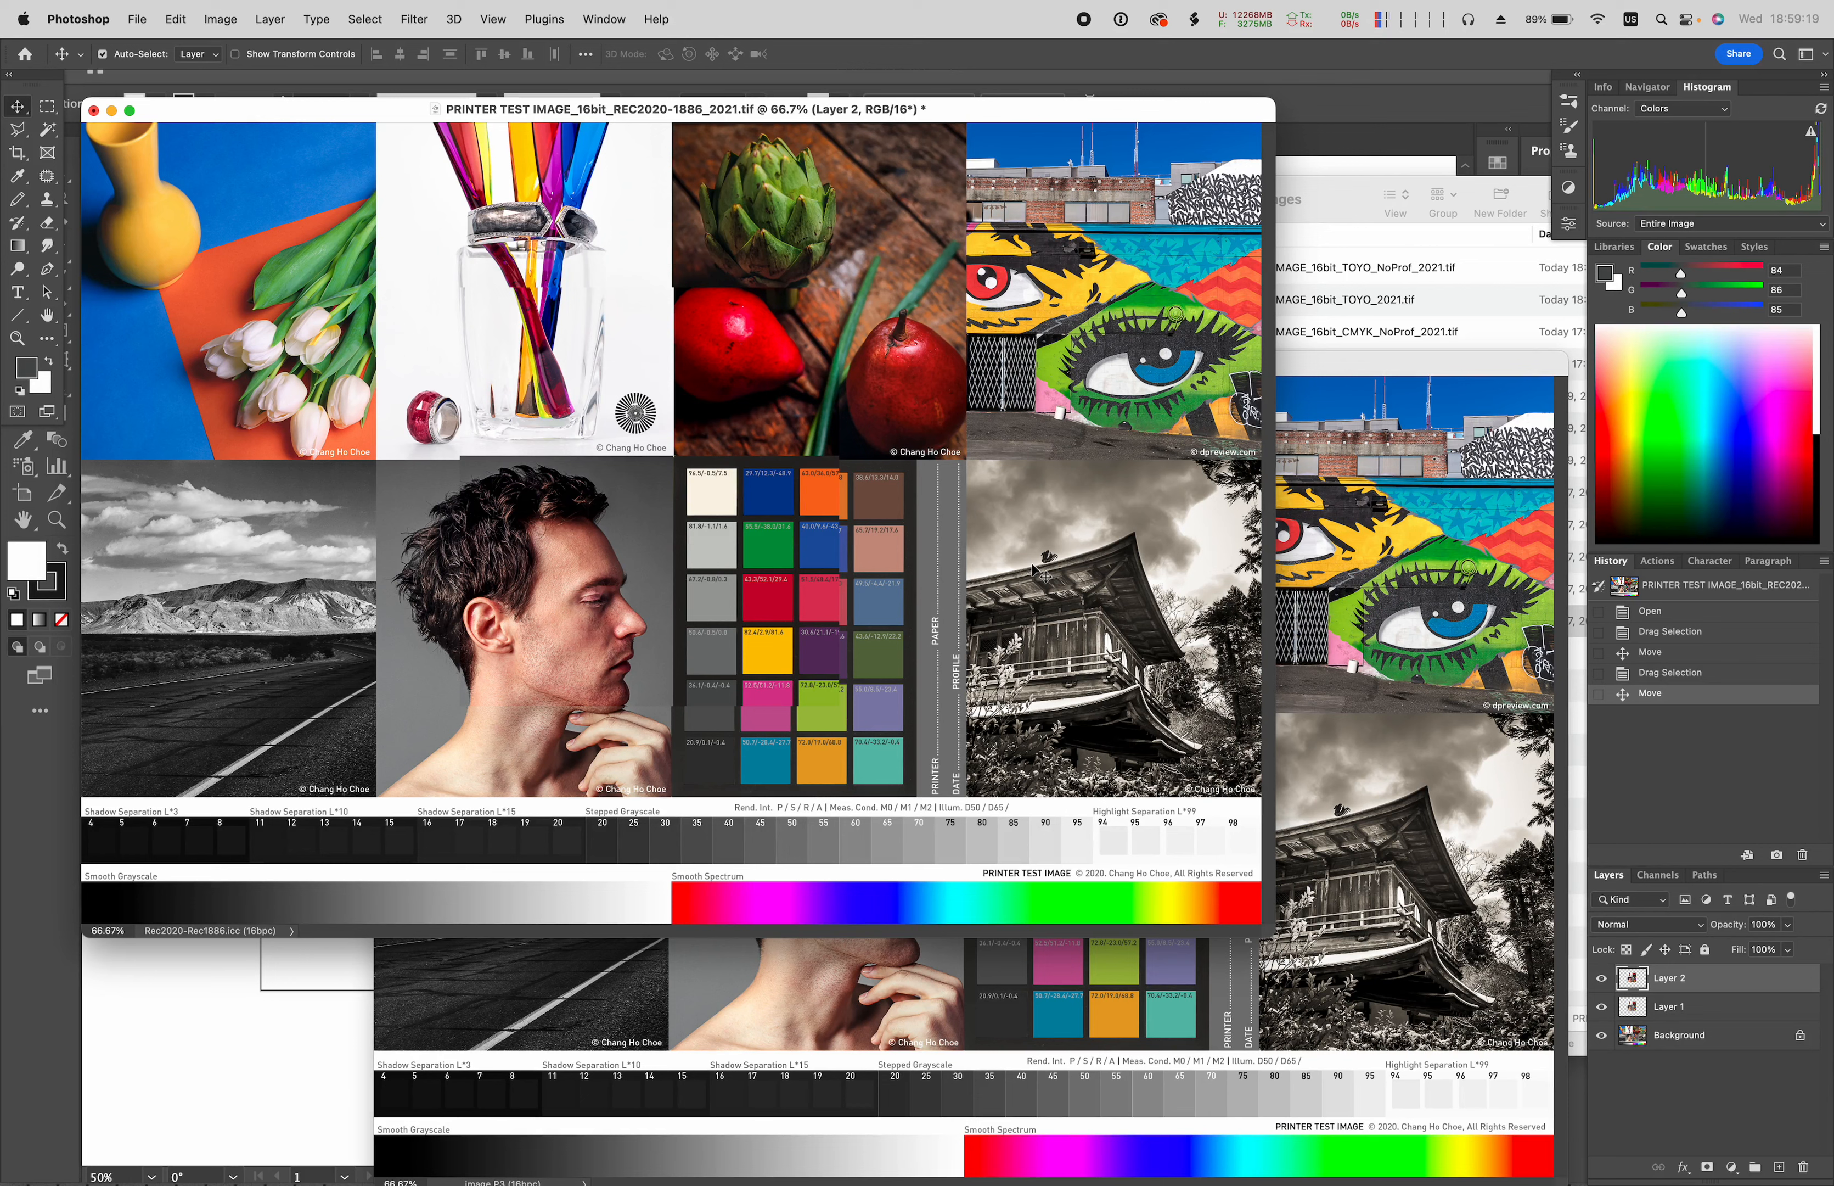
- Check the color settings without changing them, and close the converted P3 copy without saving
{"action": "key", "text": "shift+super+k"}
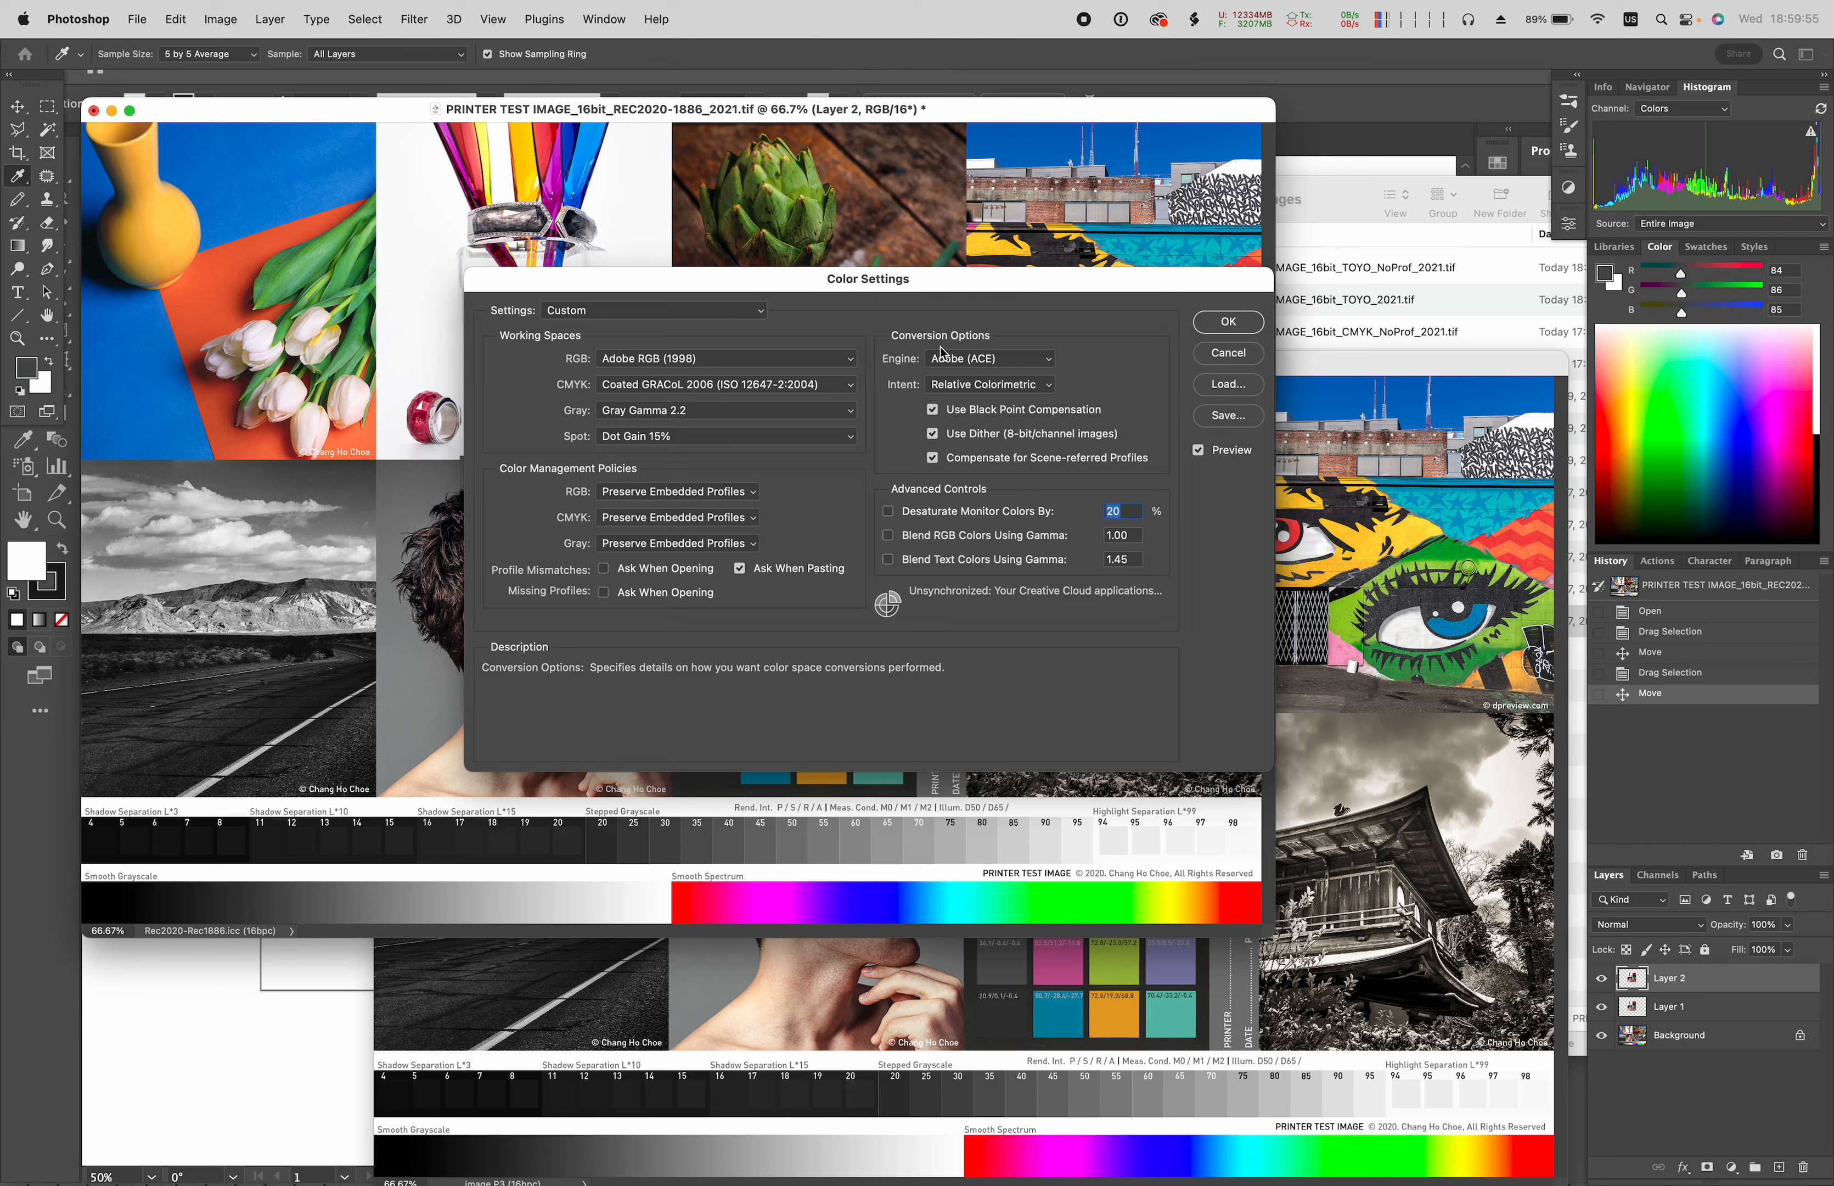
{"action": "left_click", "coordinate": [1224, 359]}
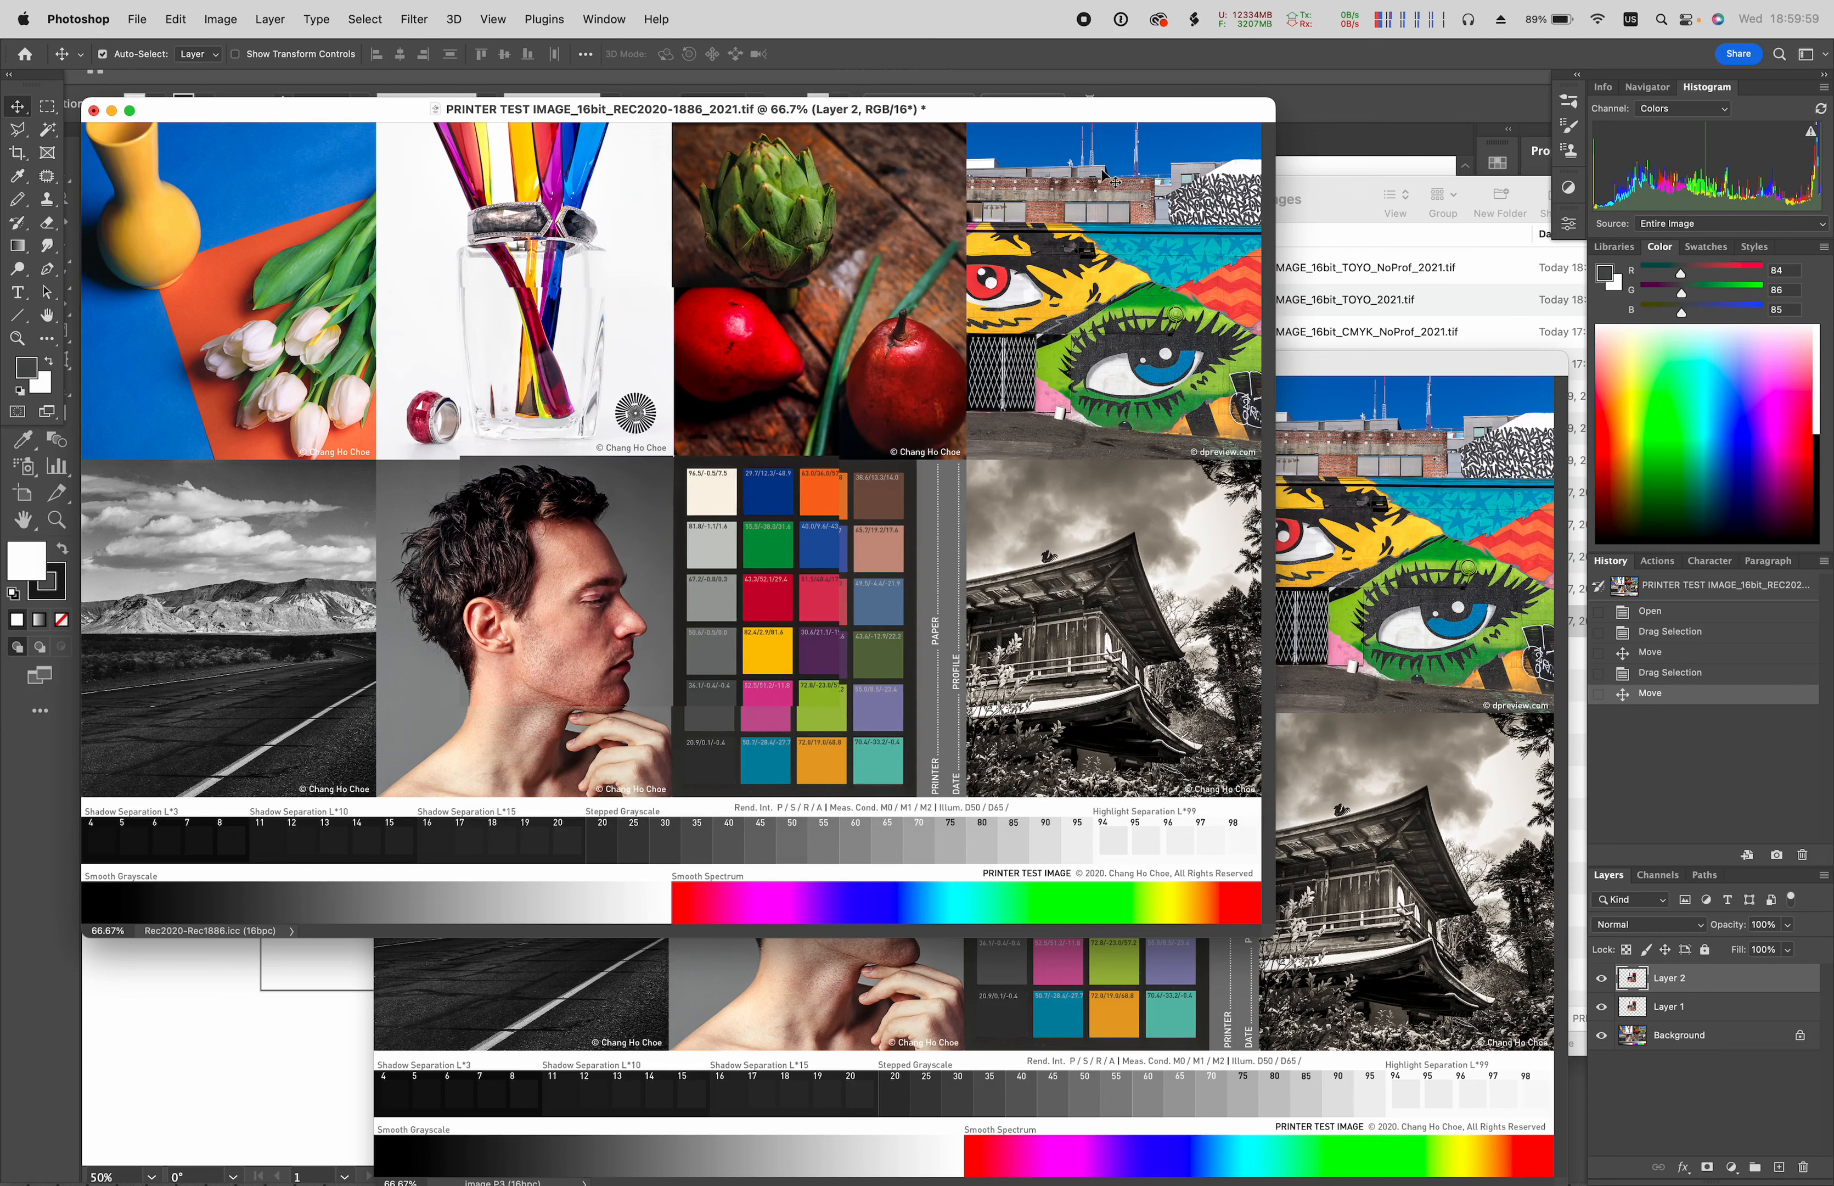
{"action": "left_click", "coordinate": [1326, 362]}
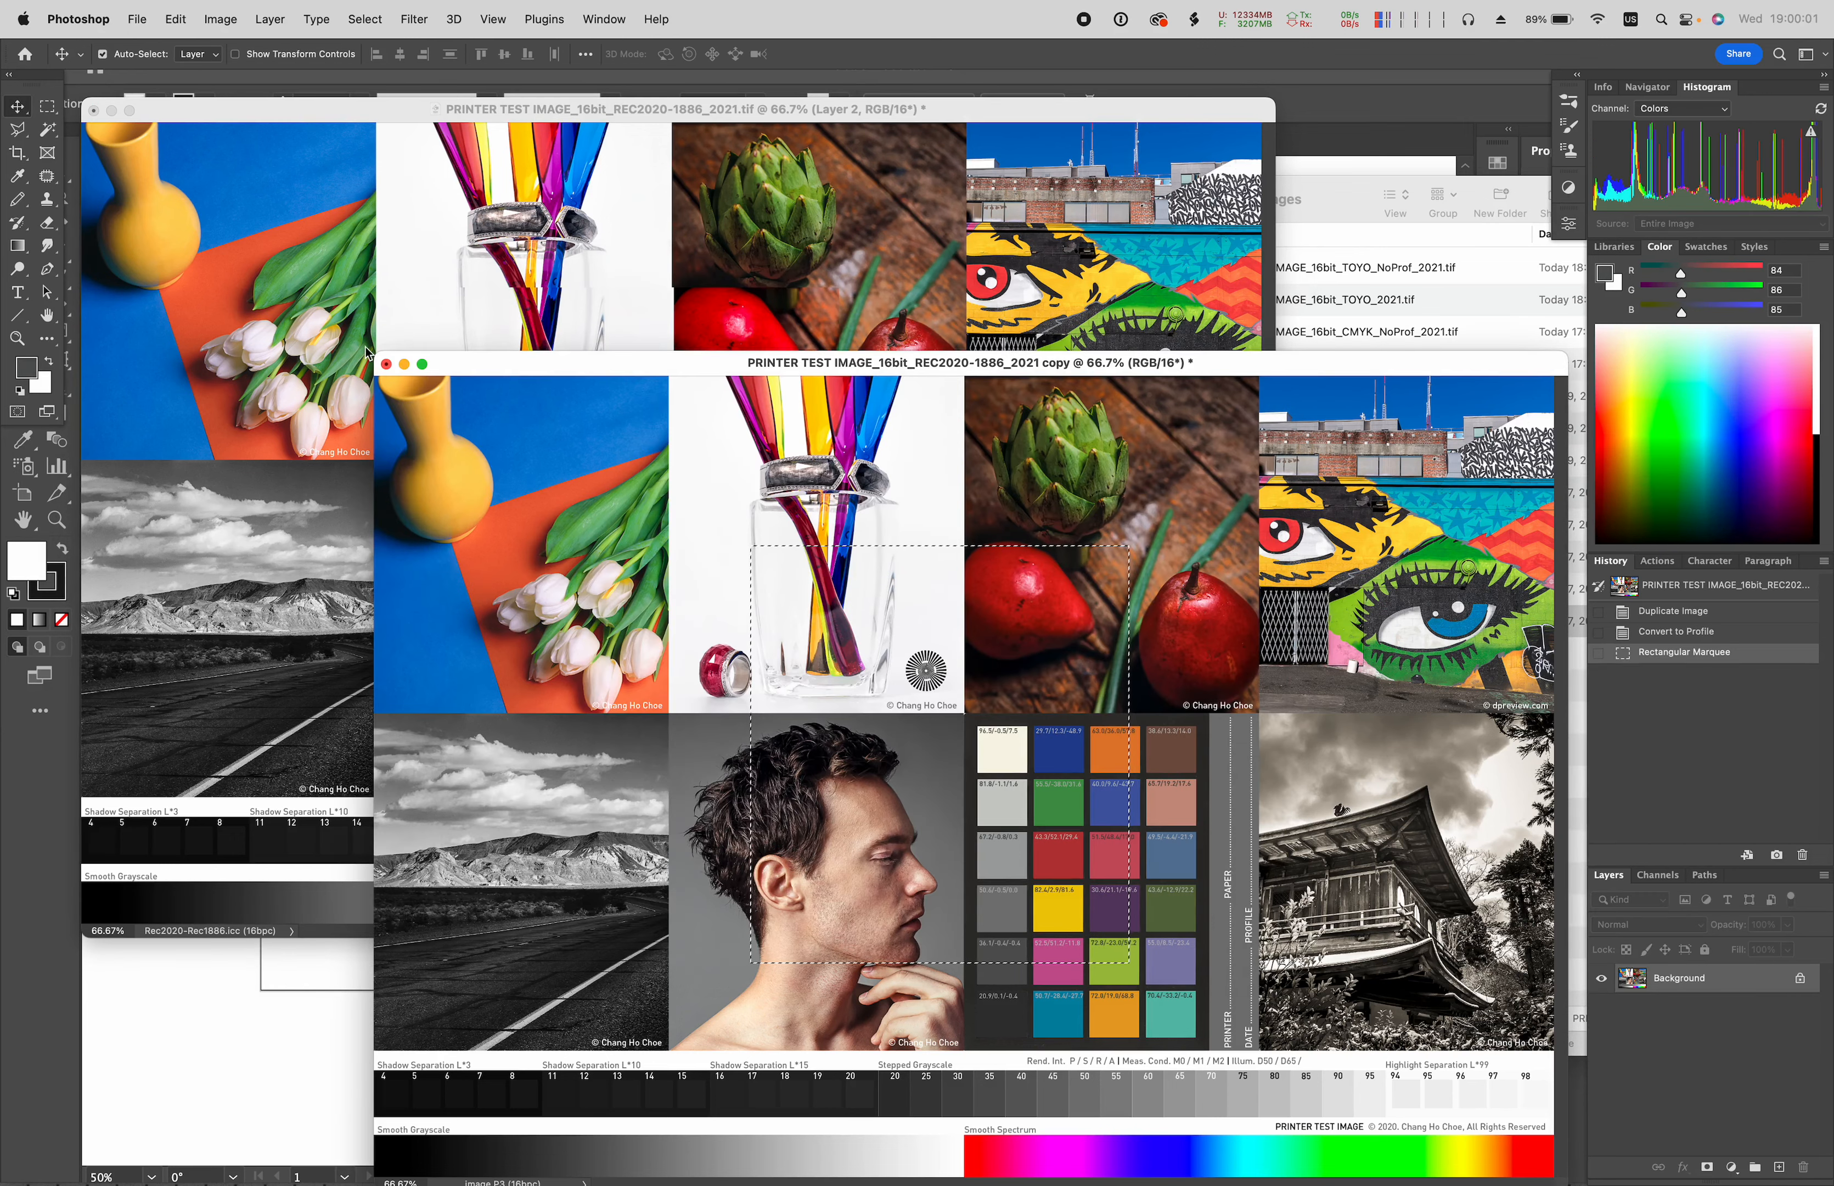
{"action": "left_click_drag", "start_coordinate": [548, 364], "coordinate": [543, 306]}
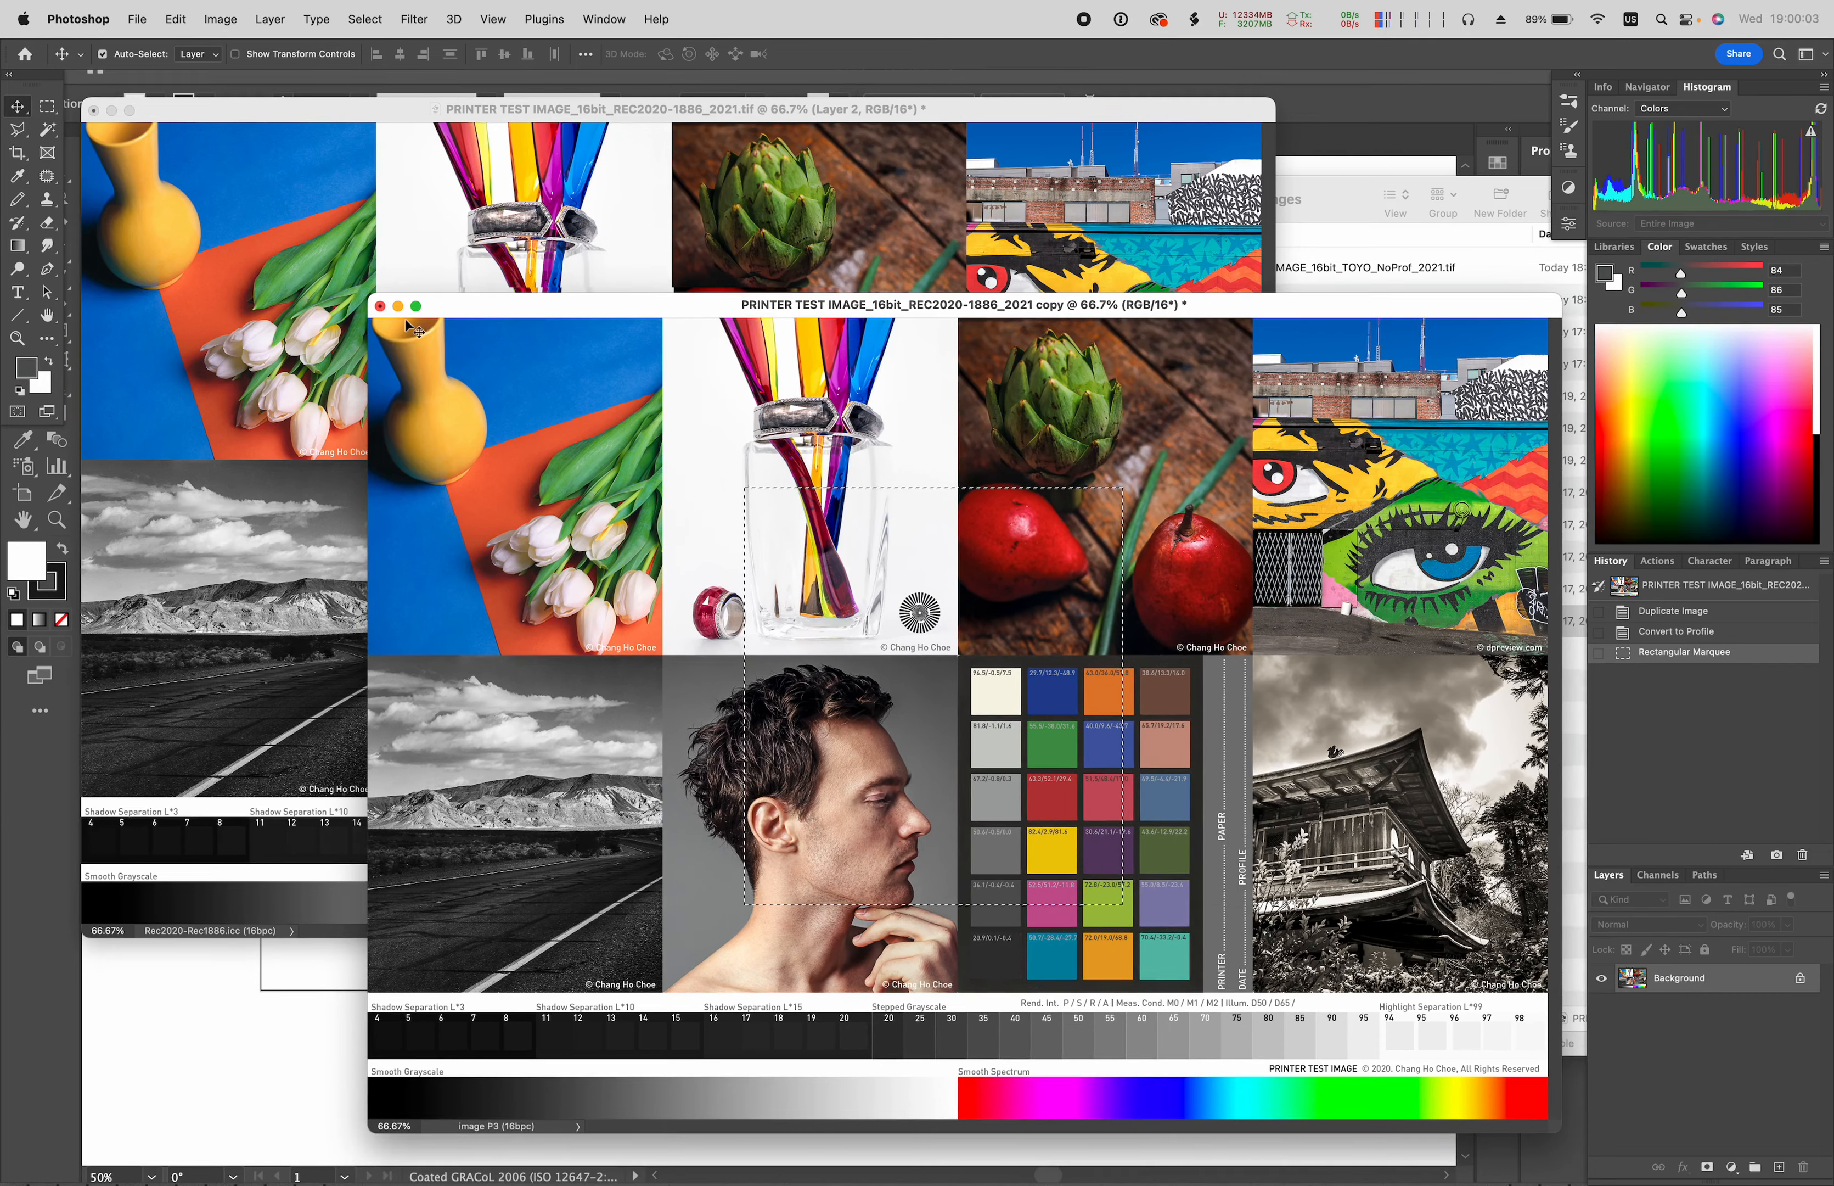
{"action": "left_click", "coordinate": [378, 307]}
{"action": "left_click", "coordinate": [877, 472]}
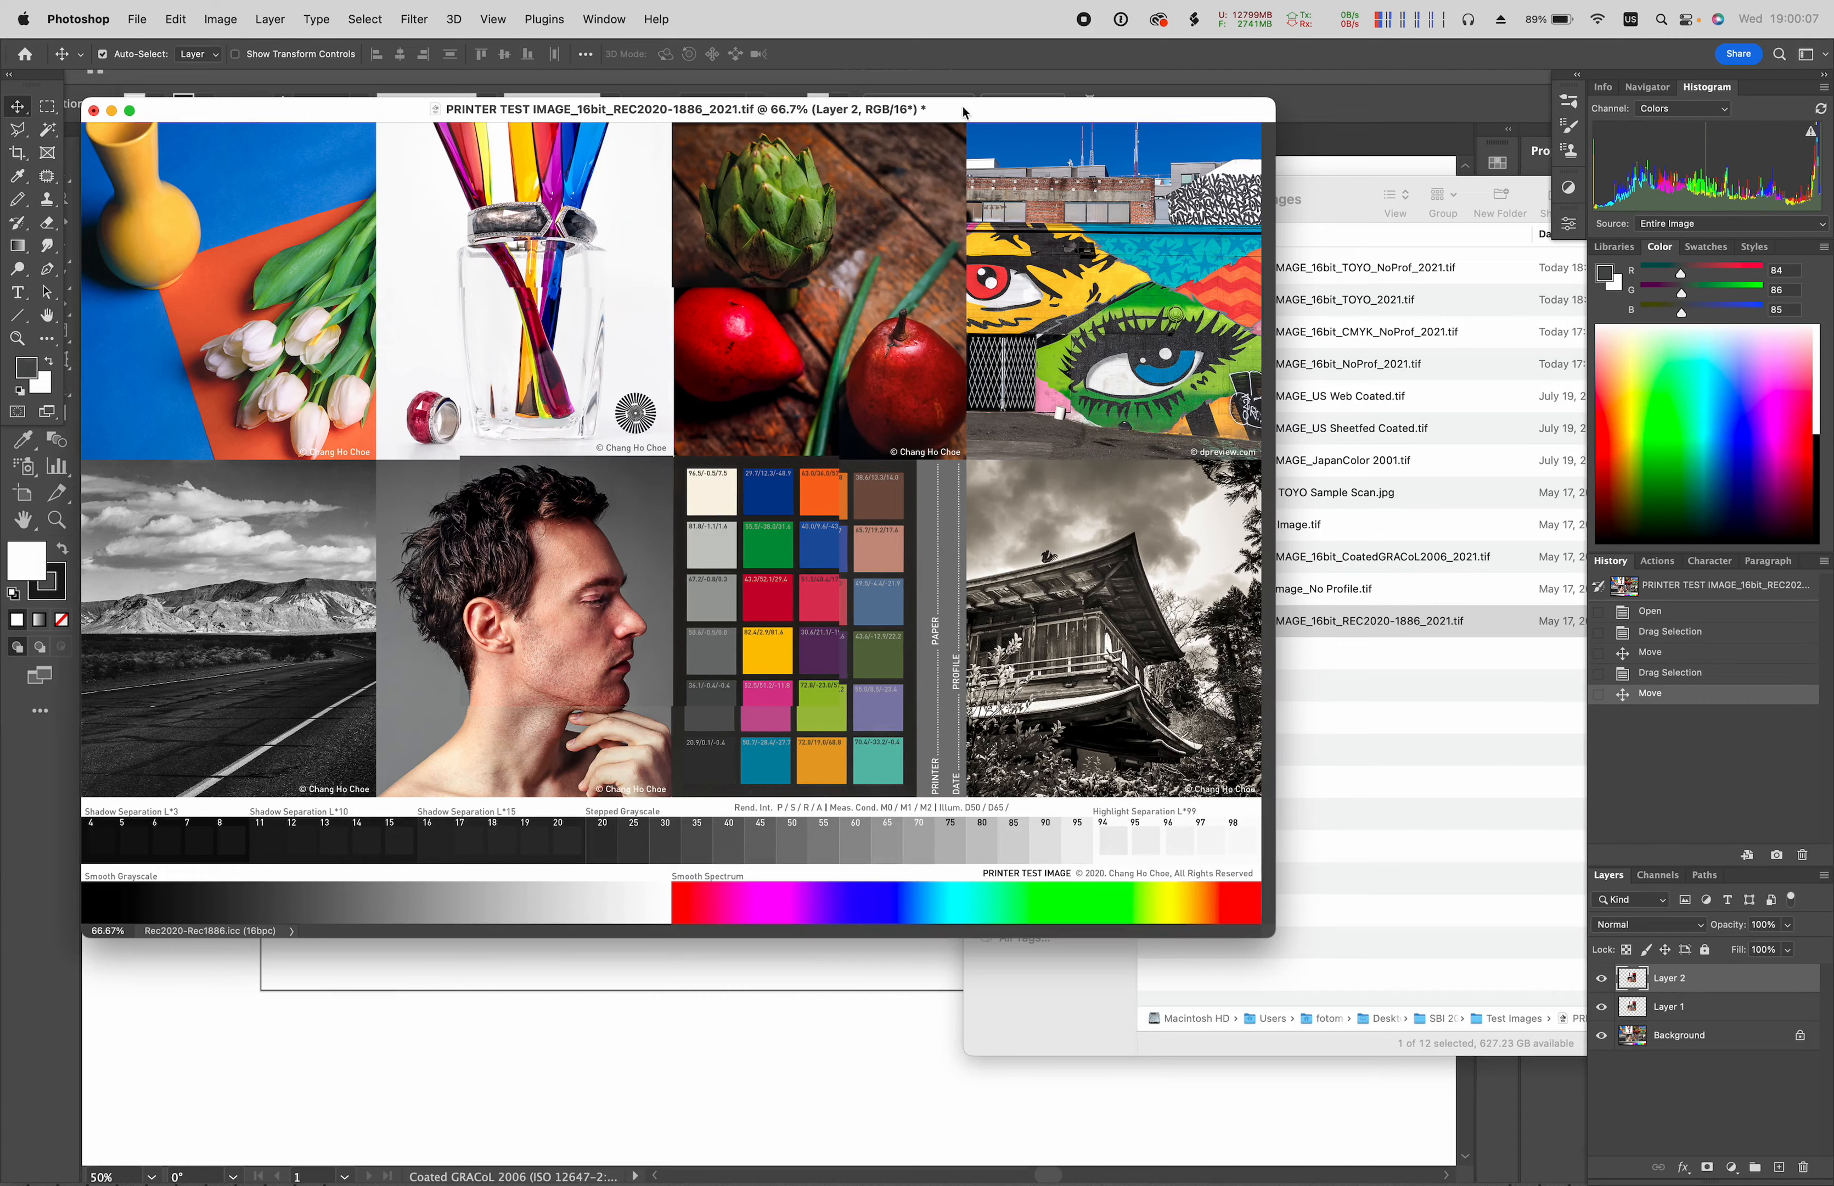
- Revert the REC2020 original to its Open history state, and fit the image on screen
{"action": "left_click_drag", "start_coordinate": [965, 114], "coordinate": [994, 142]}
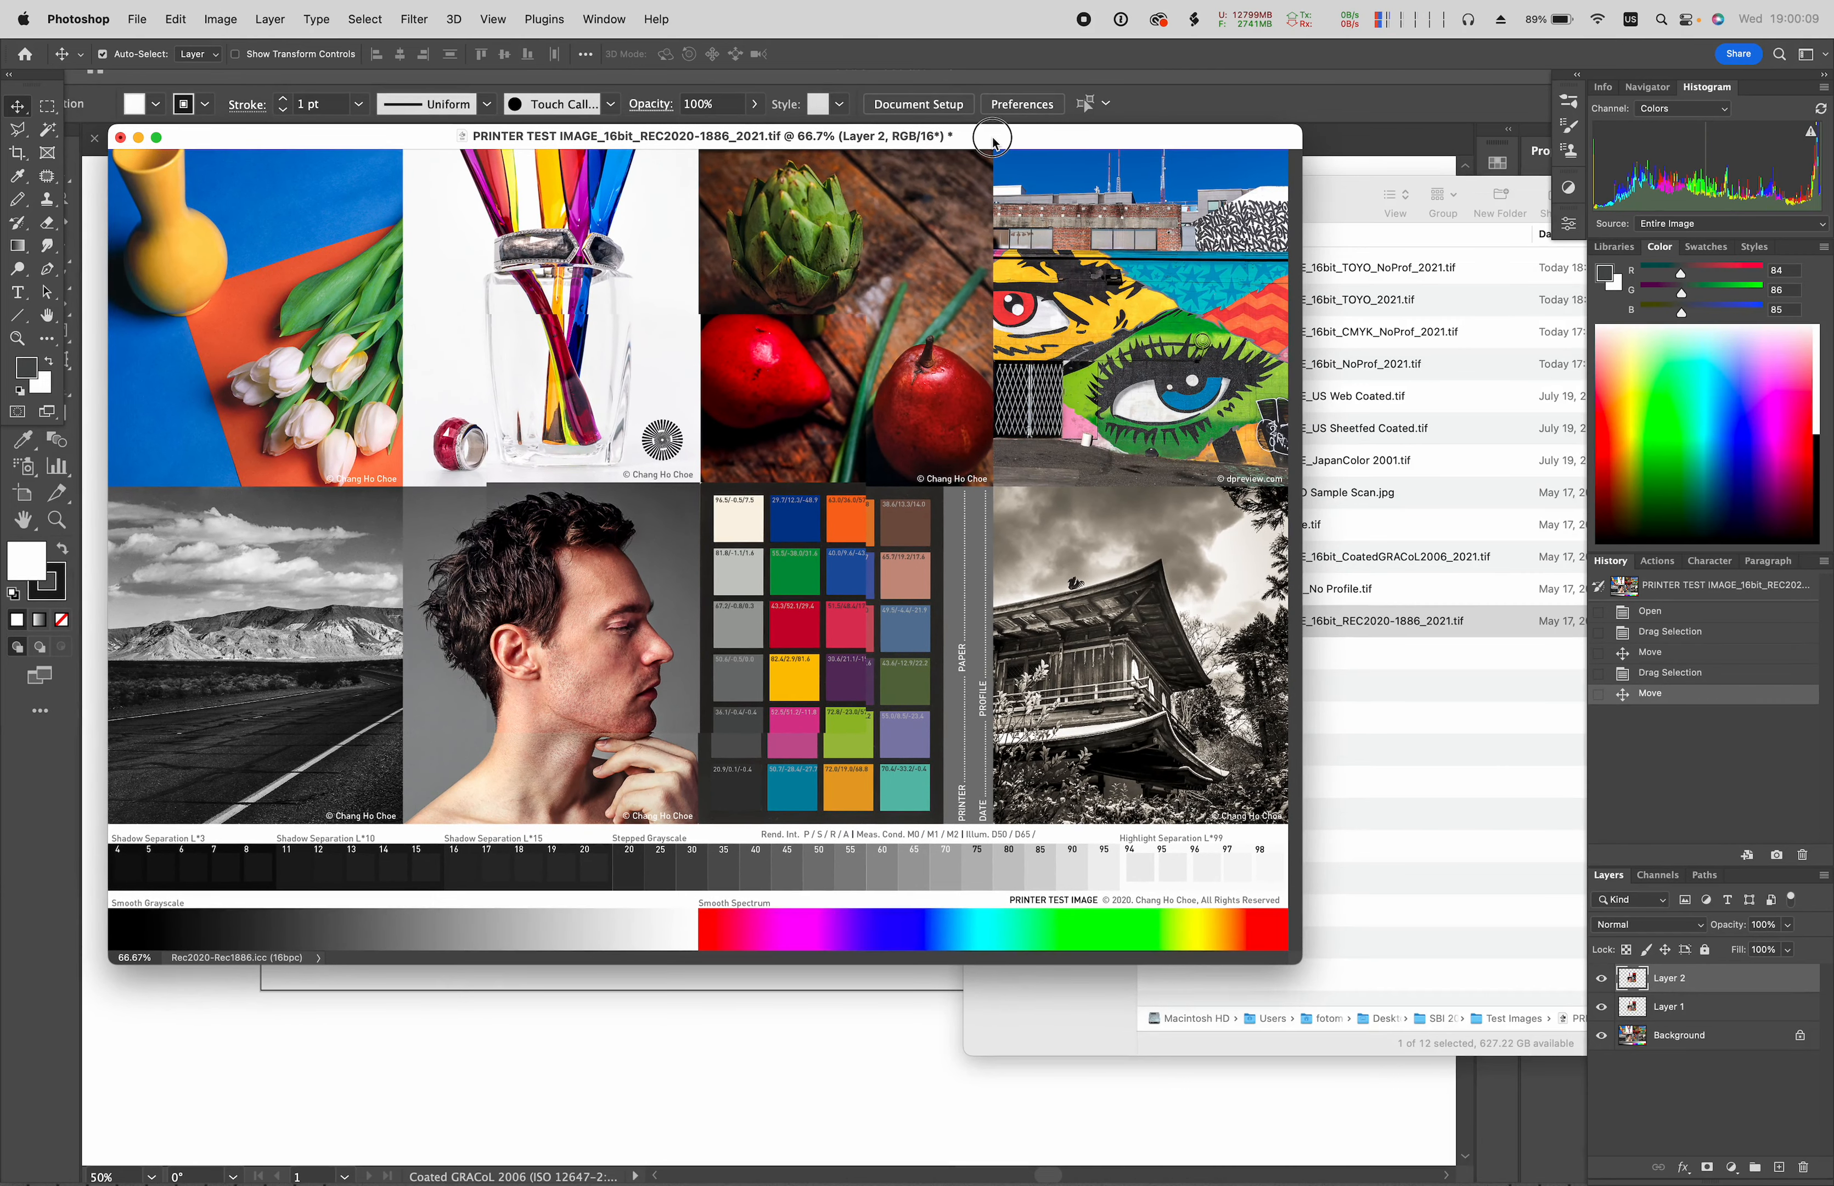
{"action": "left_click", "coordinate": [1649, 610]}
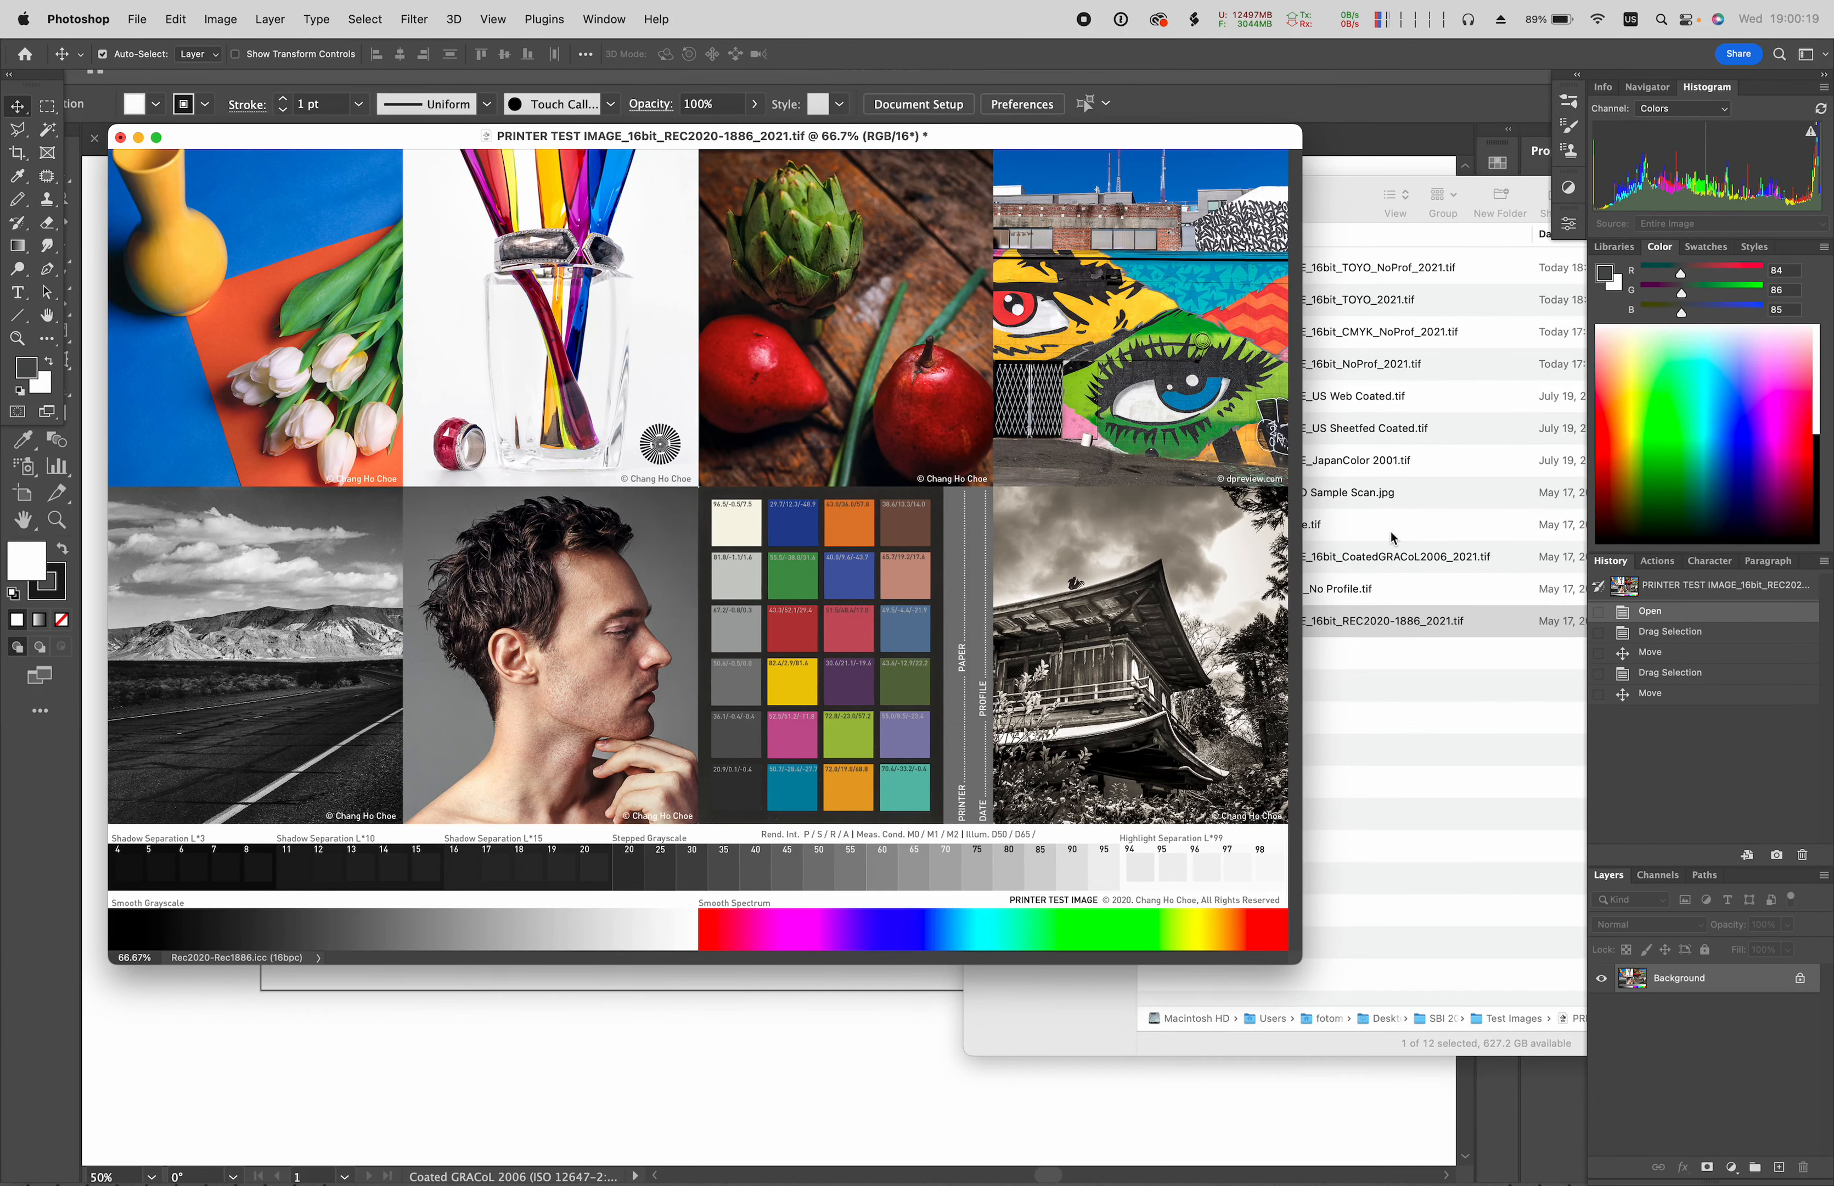
{"action": "key", "text": "super+0"}
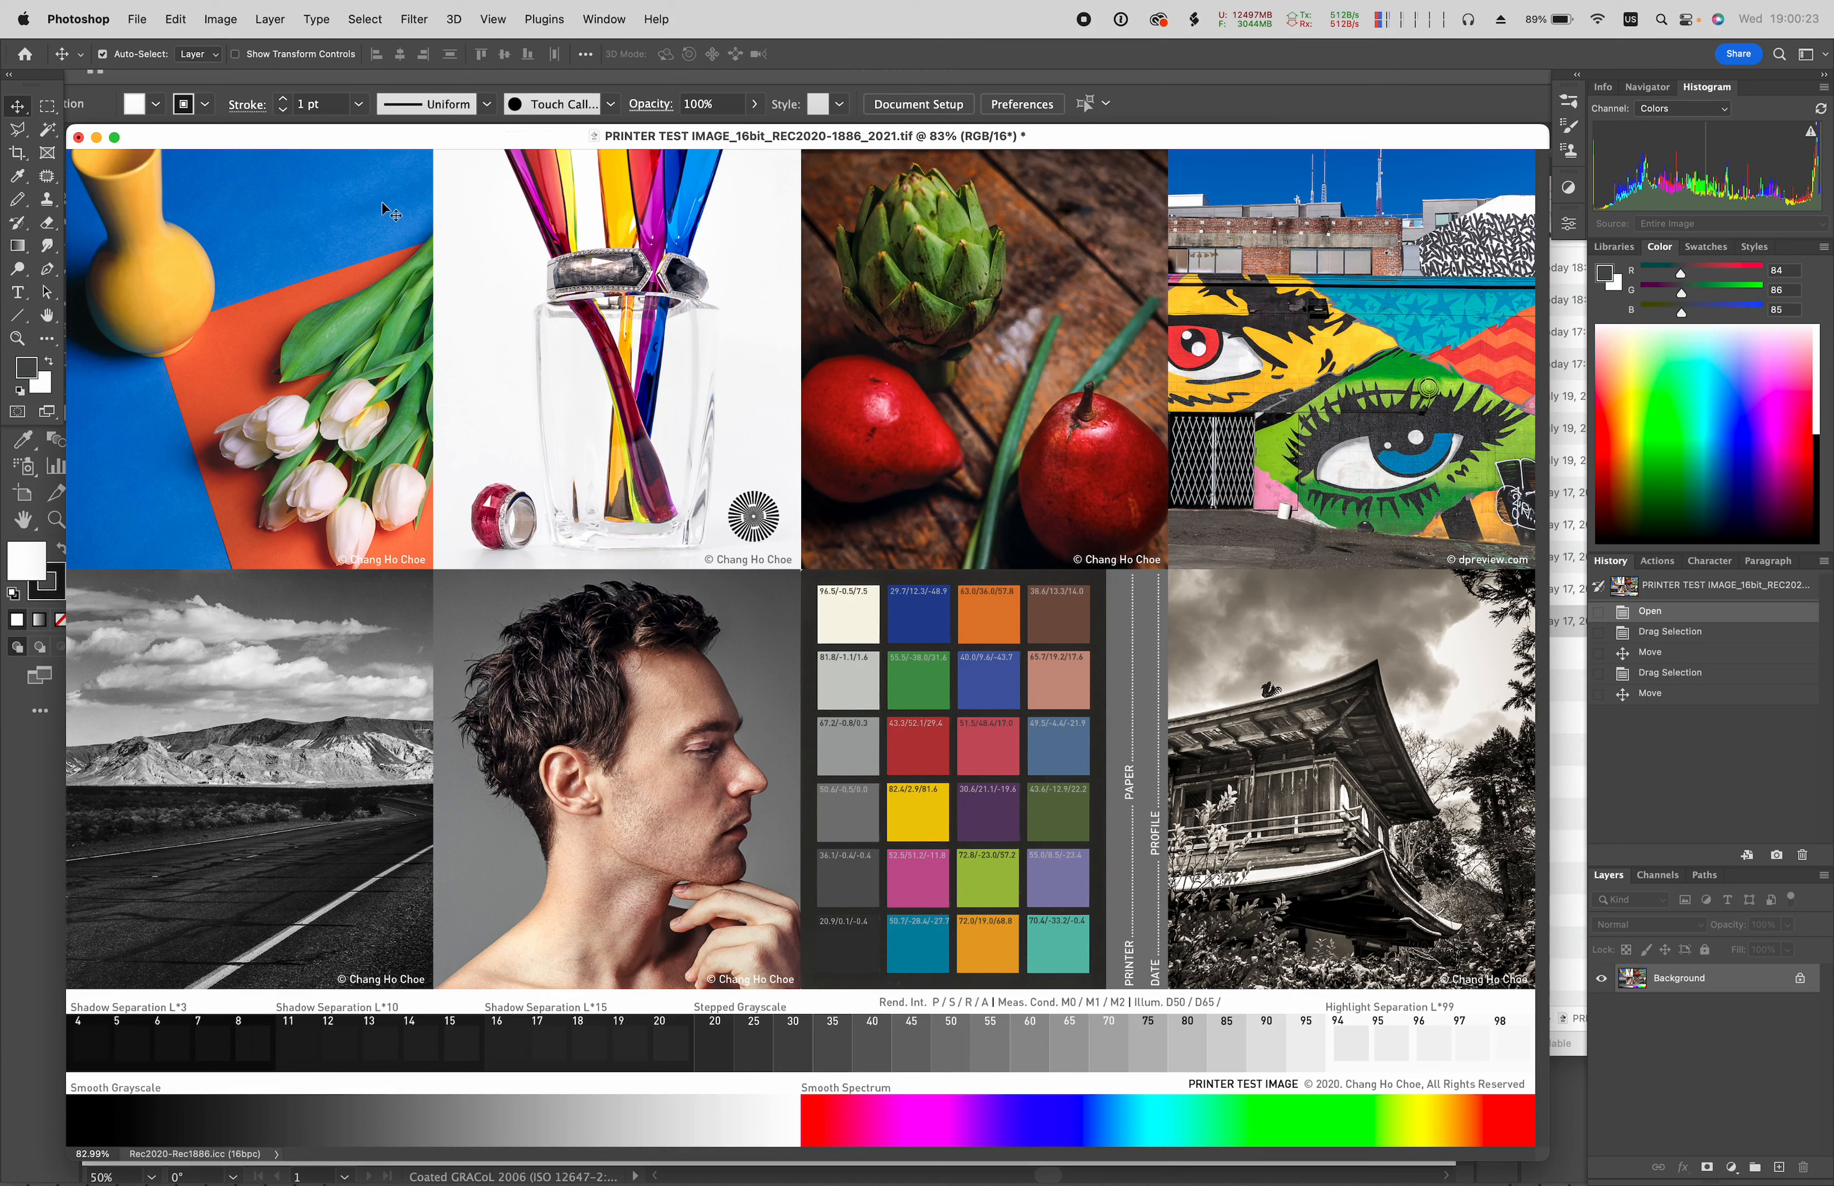
- Convert the REC2020 image to CMYK Color mode
{"action": "left_click", "coordinate": [223, 21]}
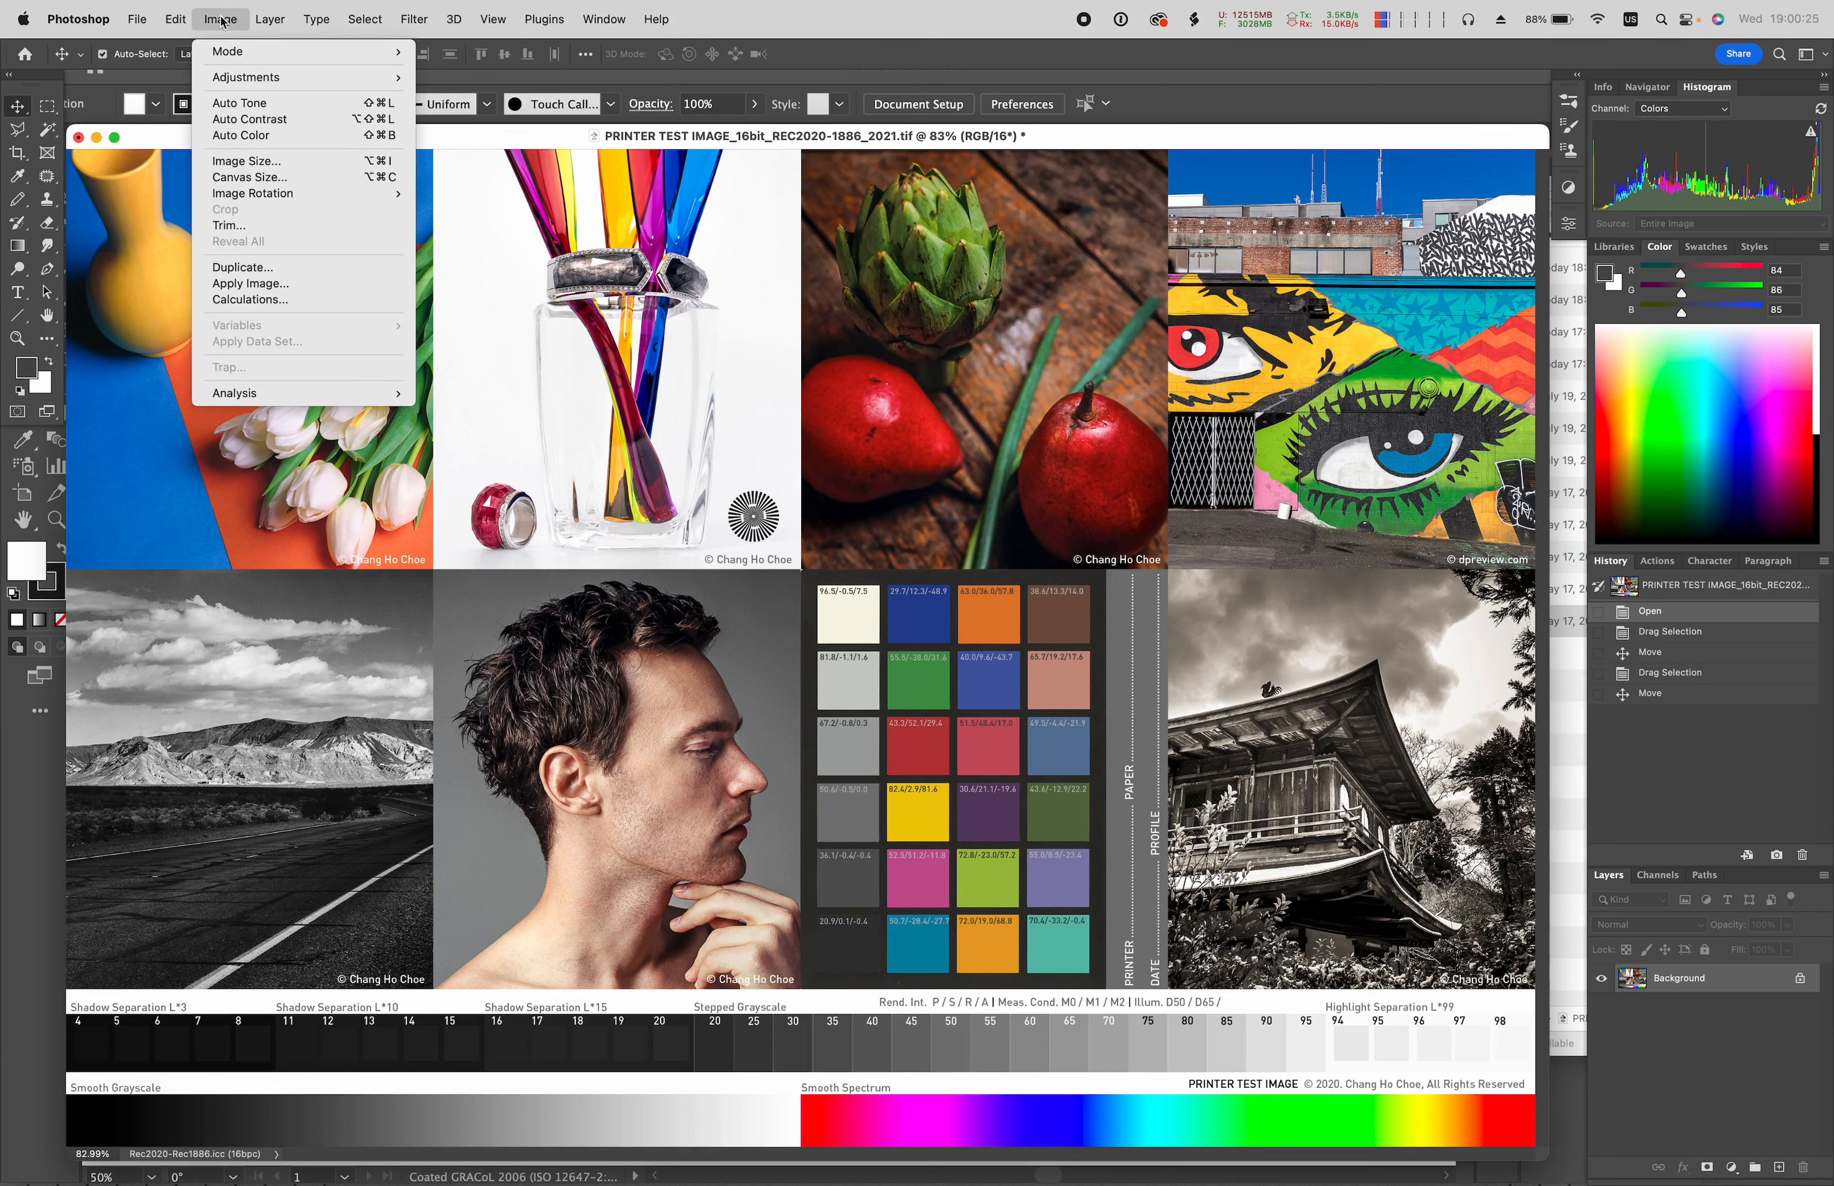
{"action": "mouse_move", "coordinate": [229, 52]}
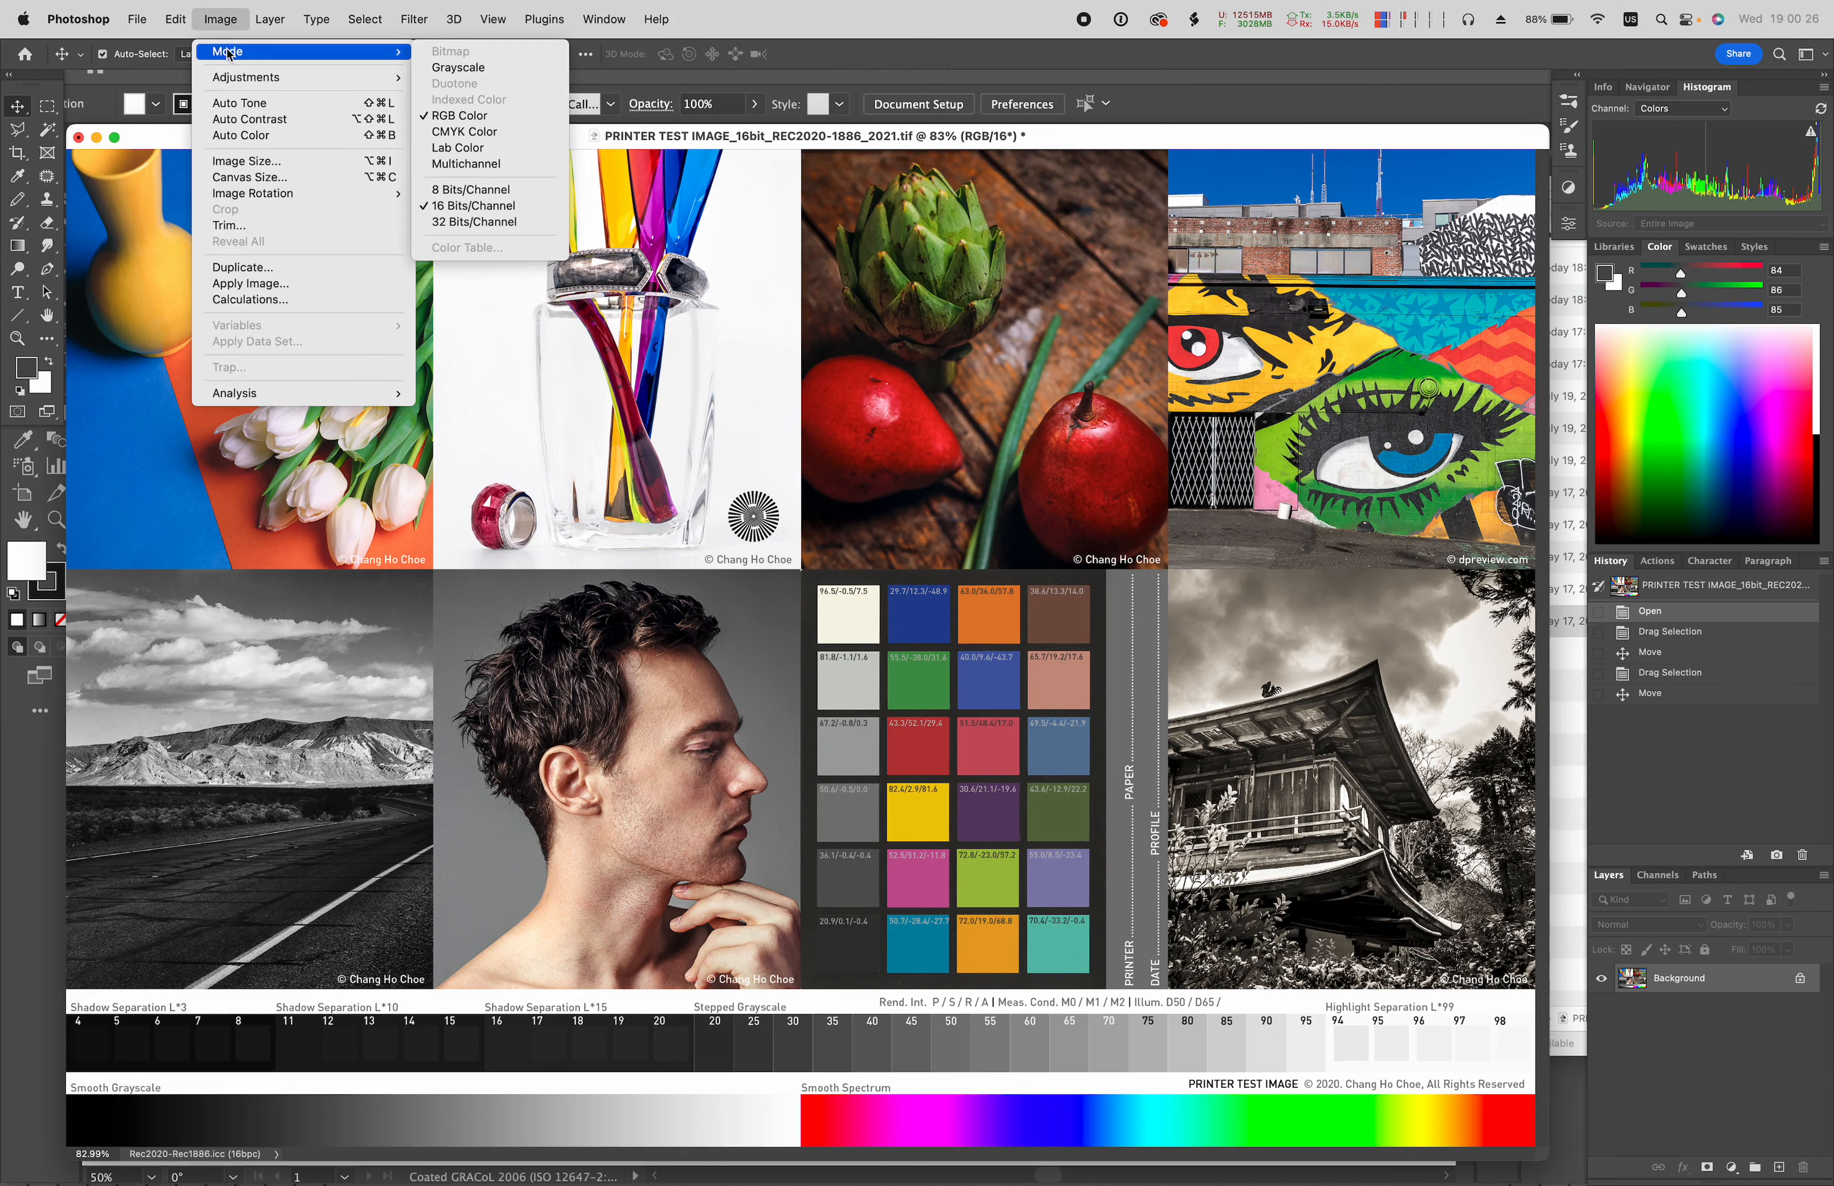
{"action": "left_click", "coordinate": [477, 133]}
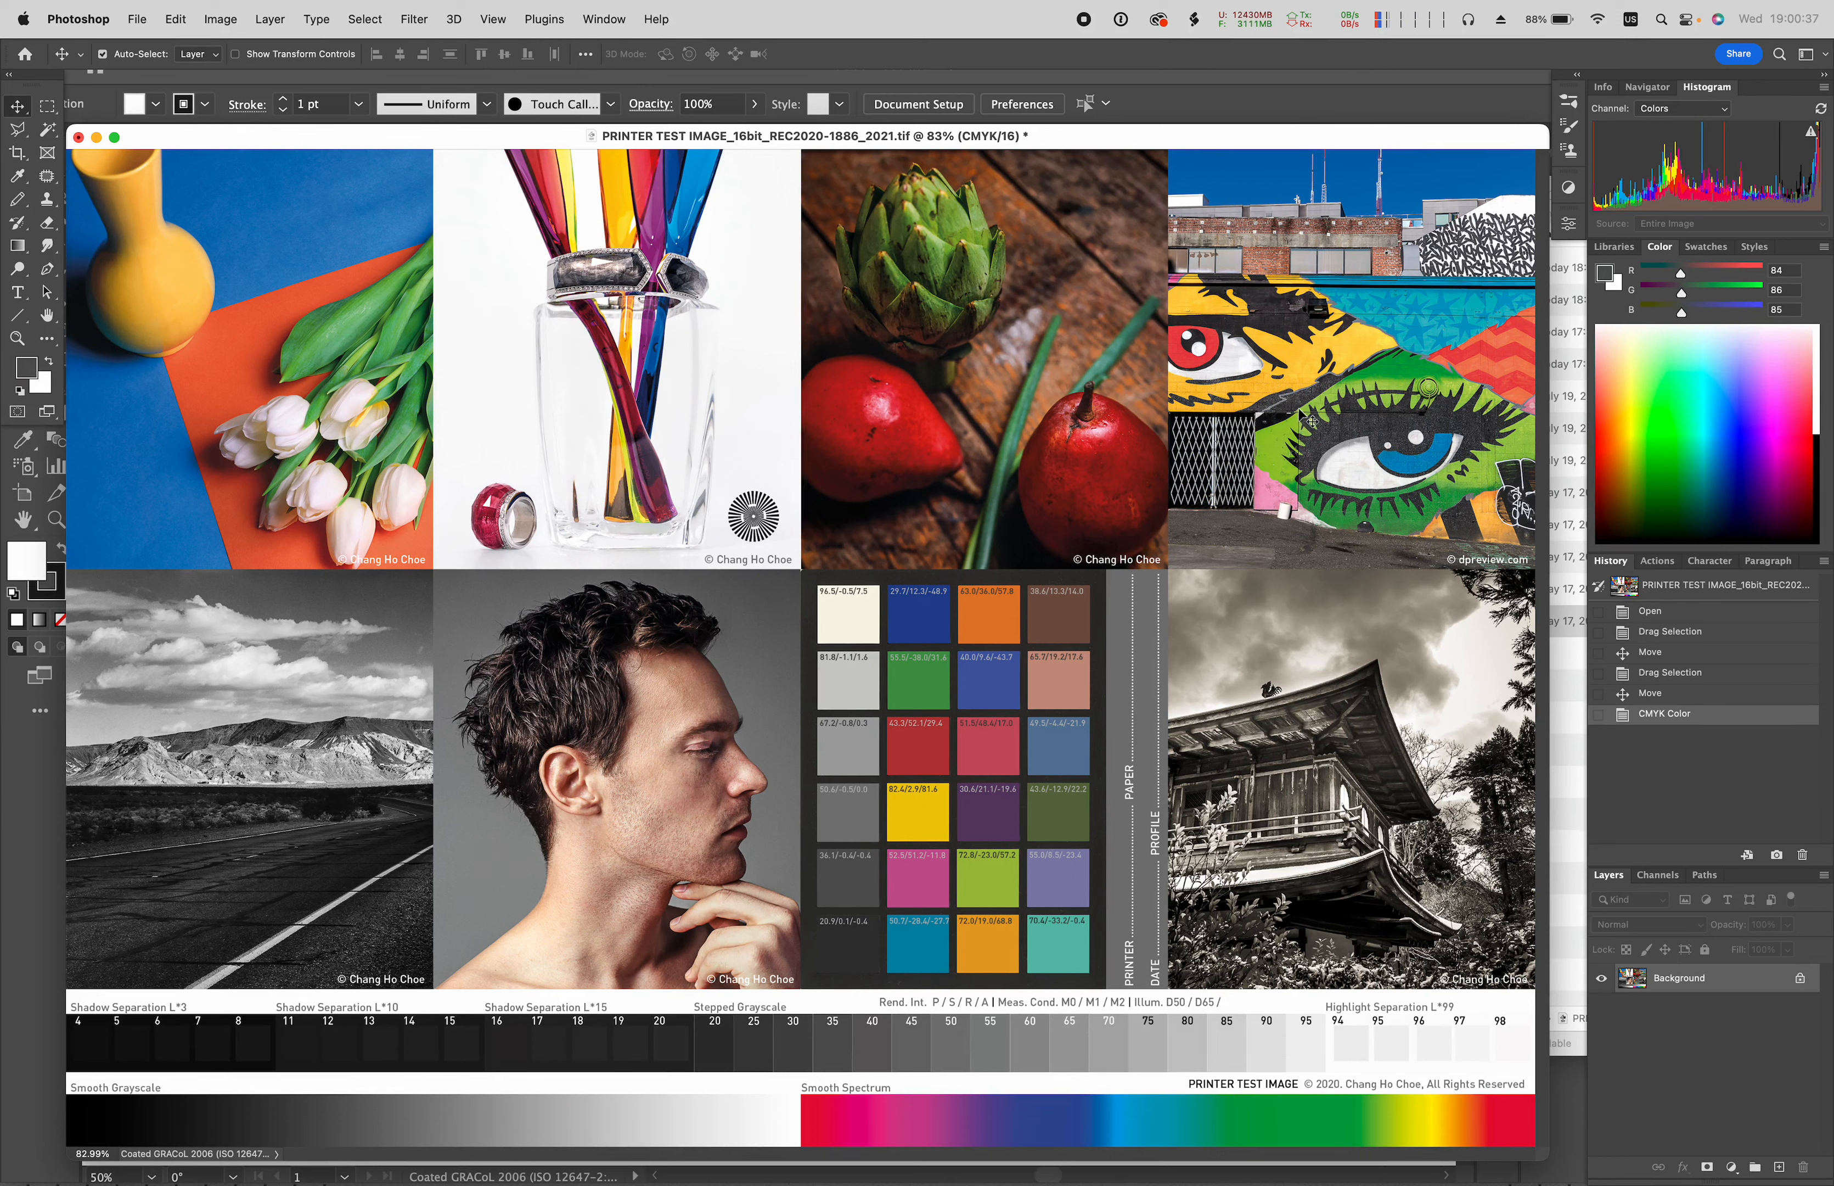
- Open the color settings and examine the available conversion engines and rendering intents, keeping Adobe (ACE) and Relative Colorimetric
{"action": "key", "text": "super+shift+k"}
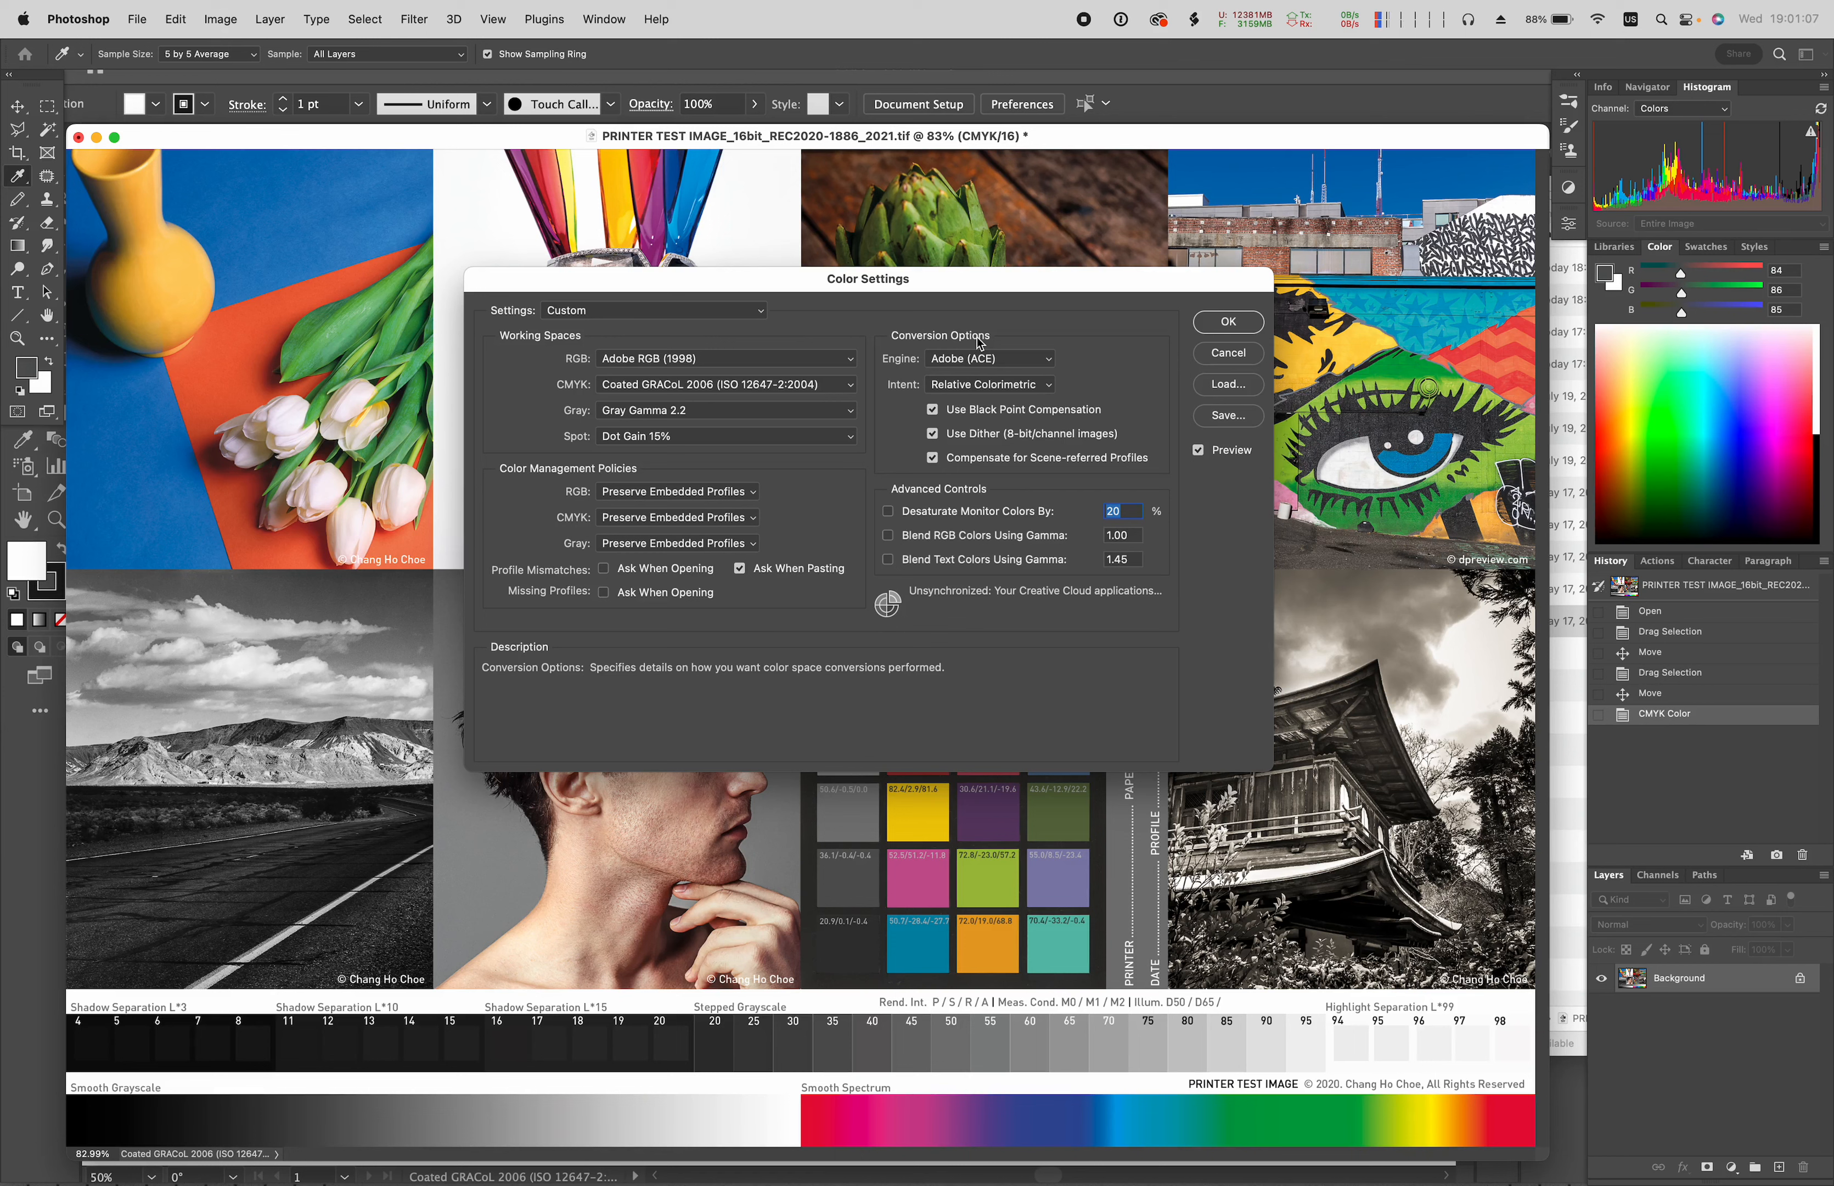
{"action": "left_click_drag", "start_coordinate": [1012, 289], "coordinate": [1003, 292]}
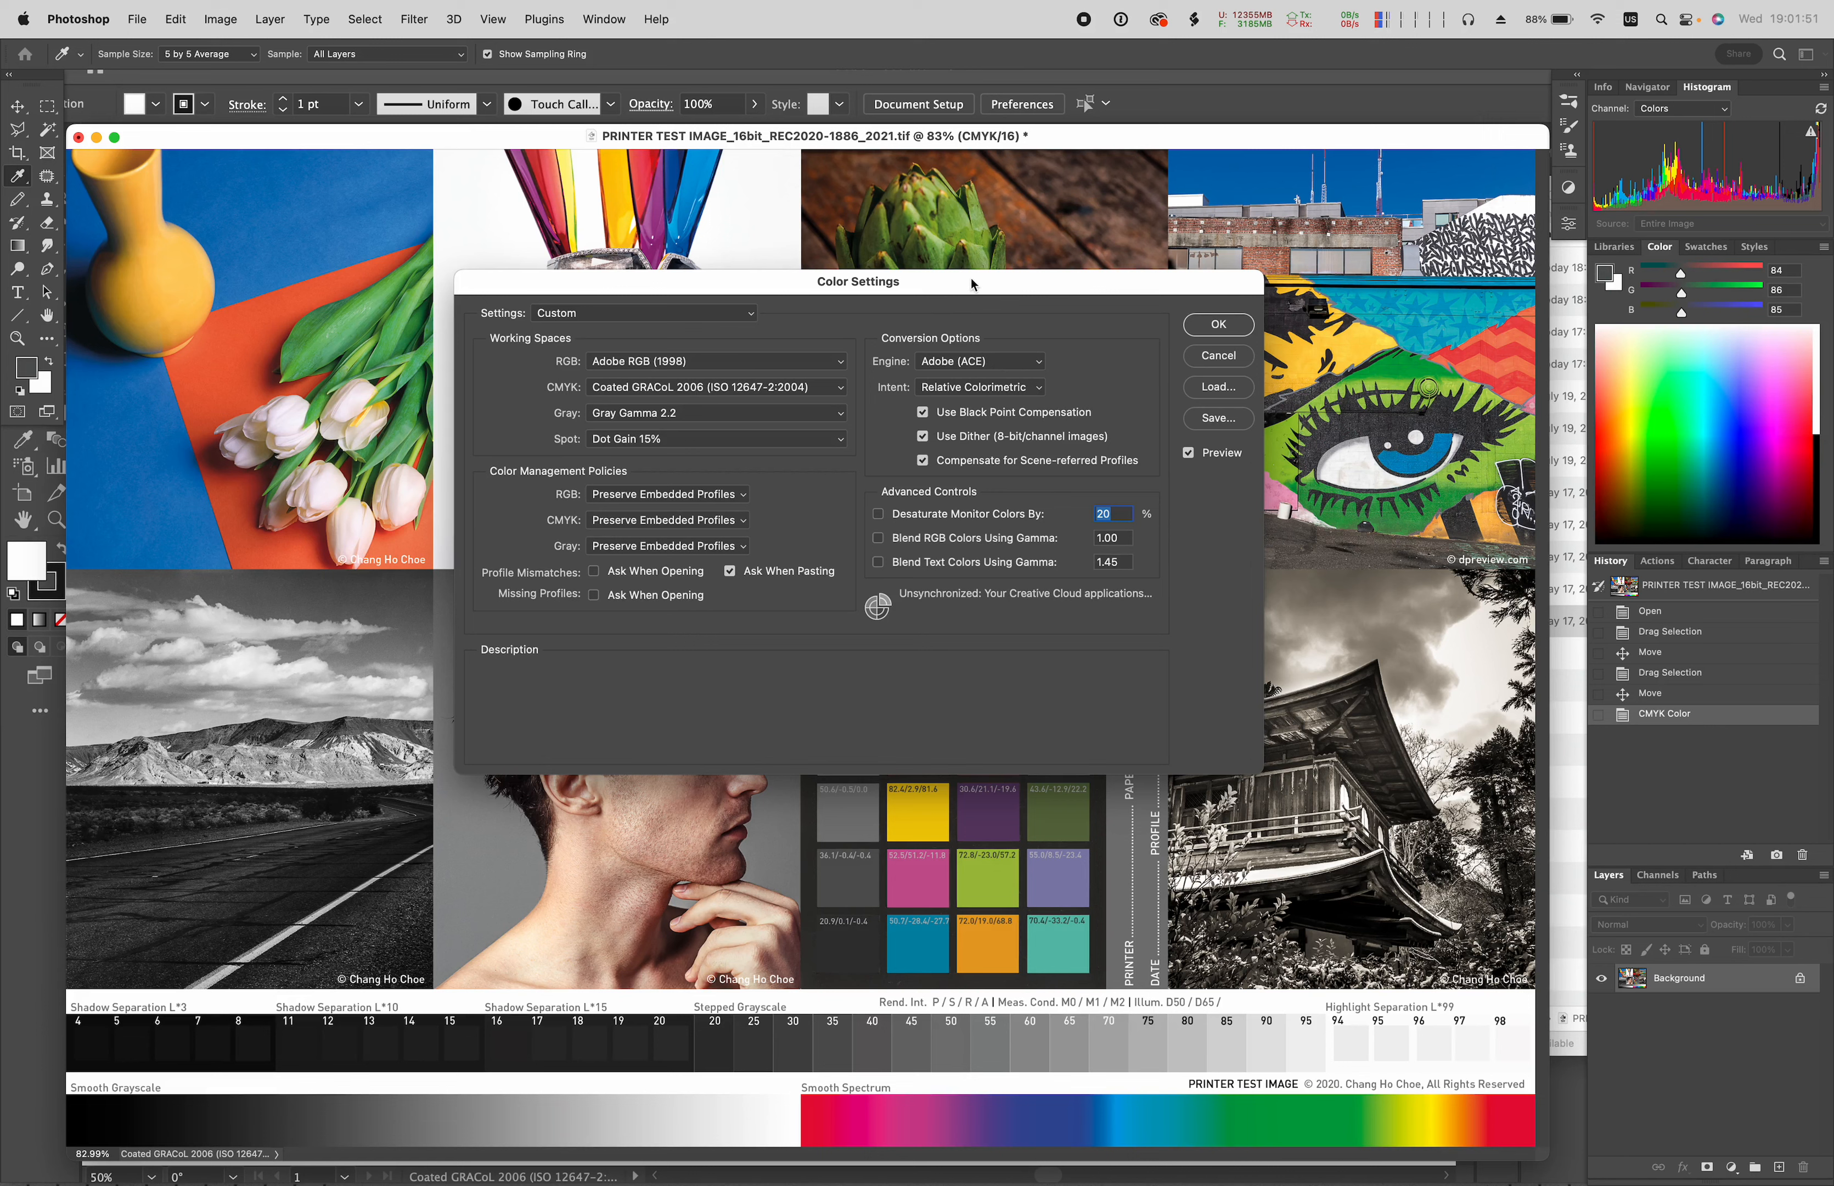
{"action": "left_click_drag", "start_coordinate": [973, 283], "coordinate": [996, 345]}
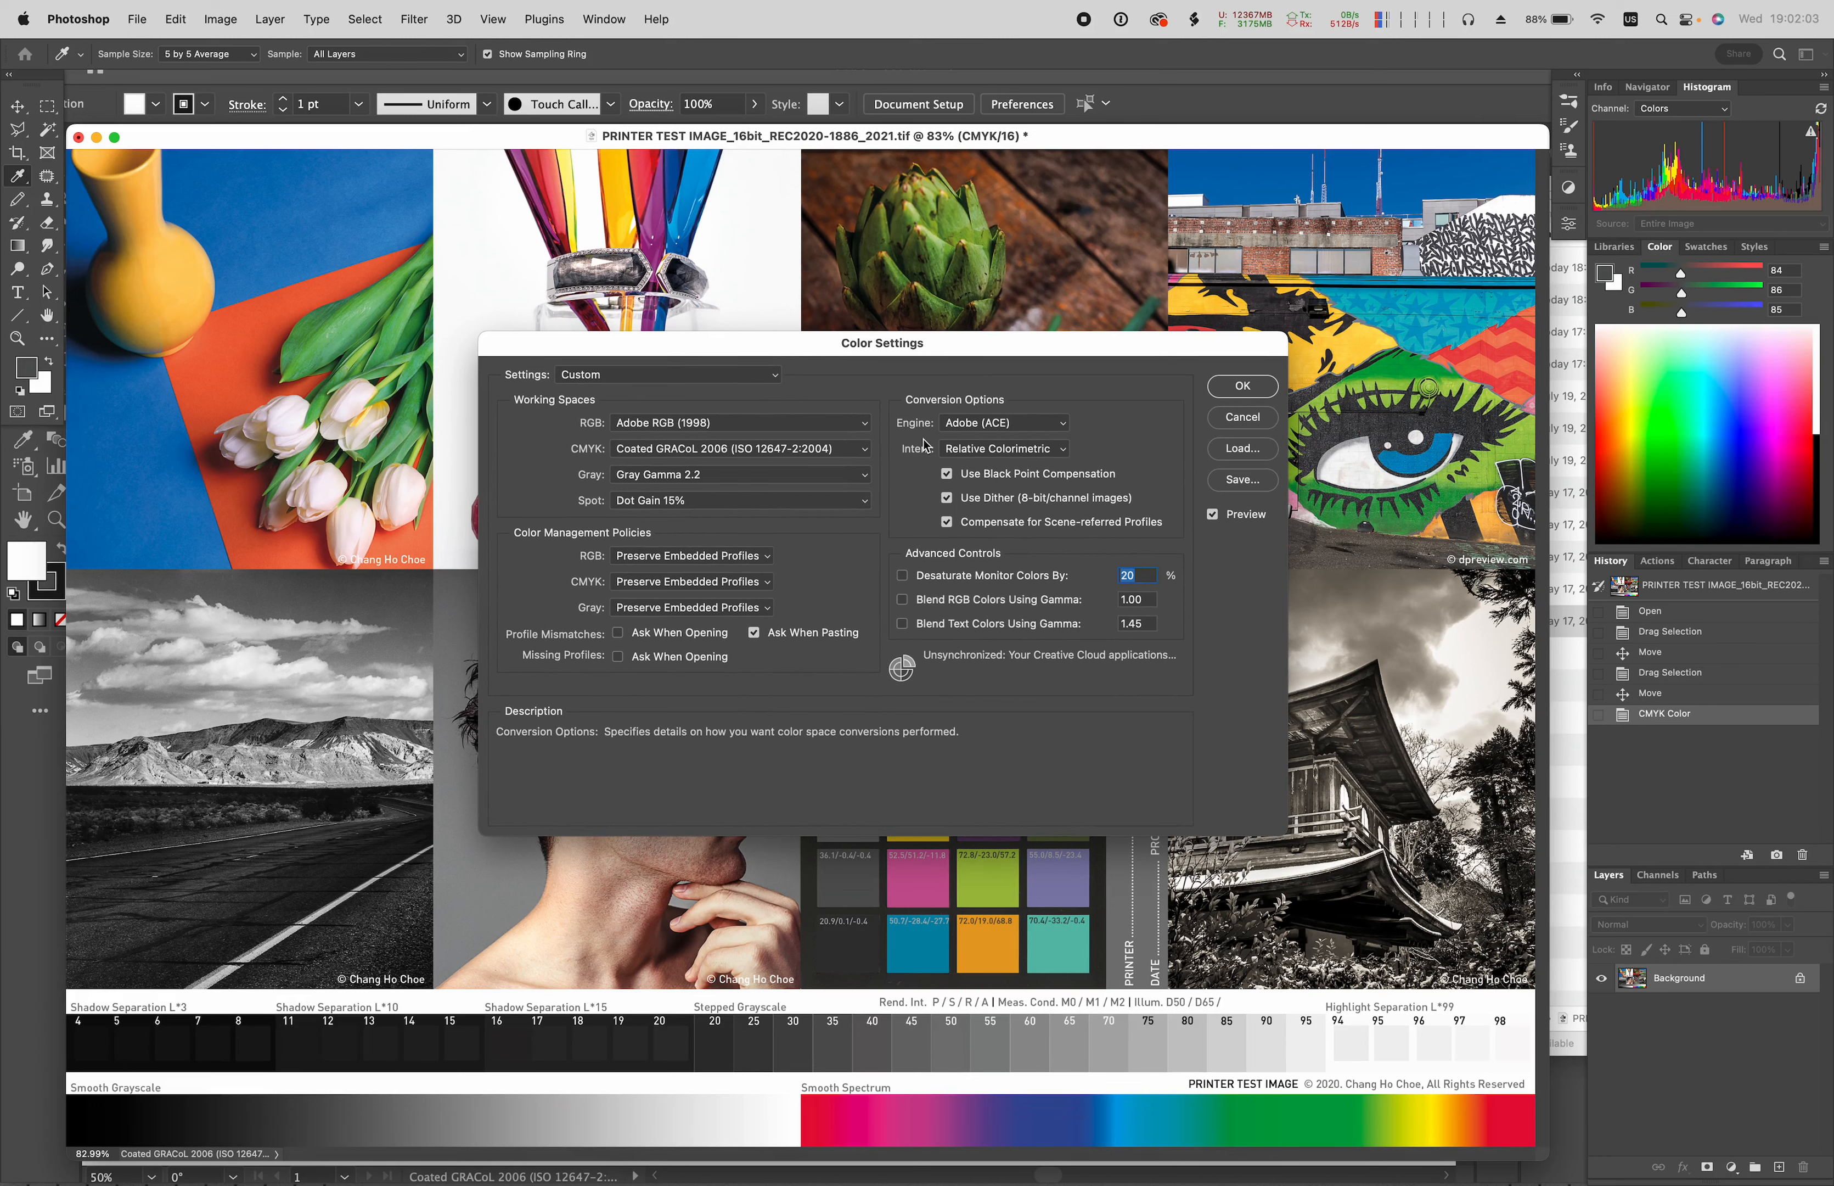
{"action": "left_click", "coordinate": [997, 430]}
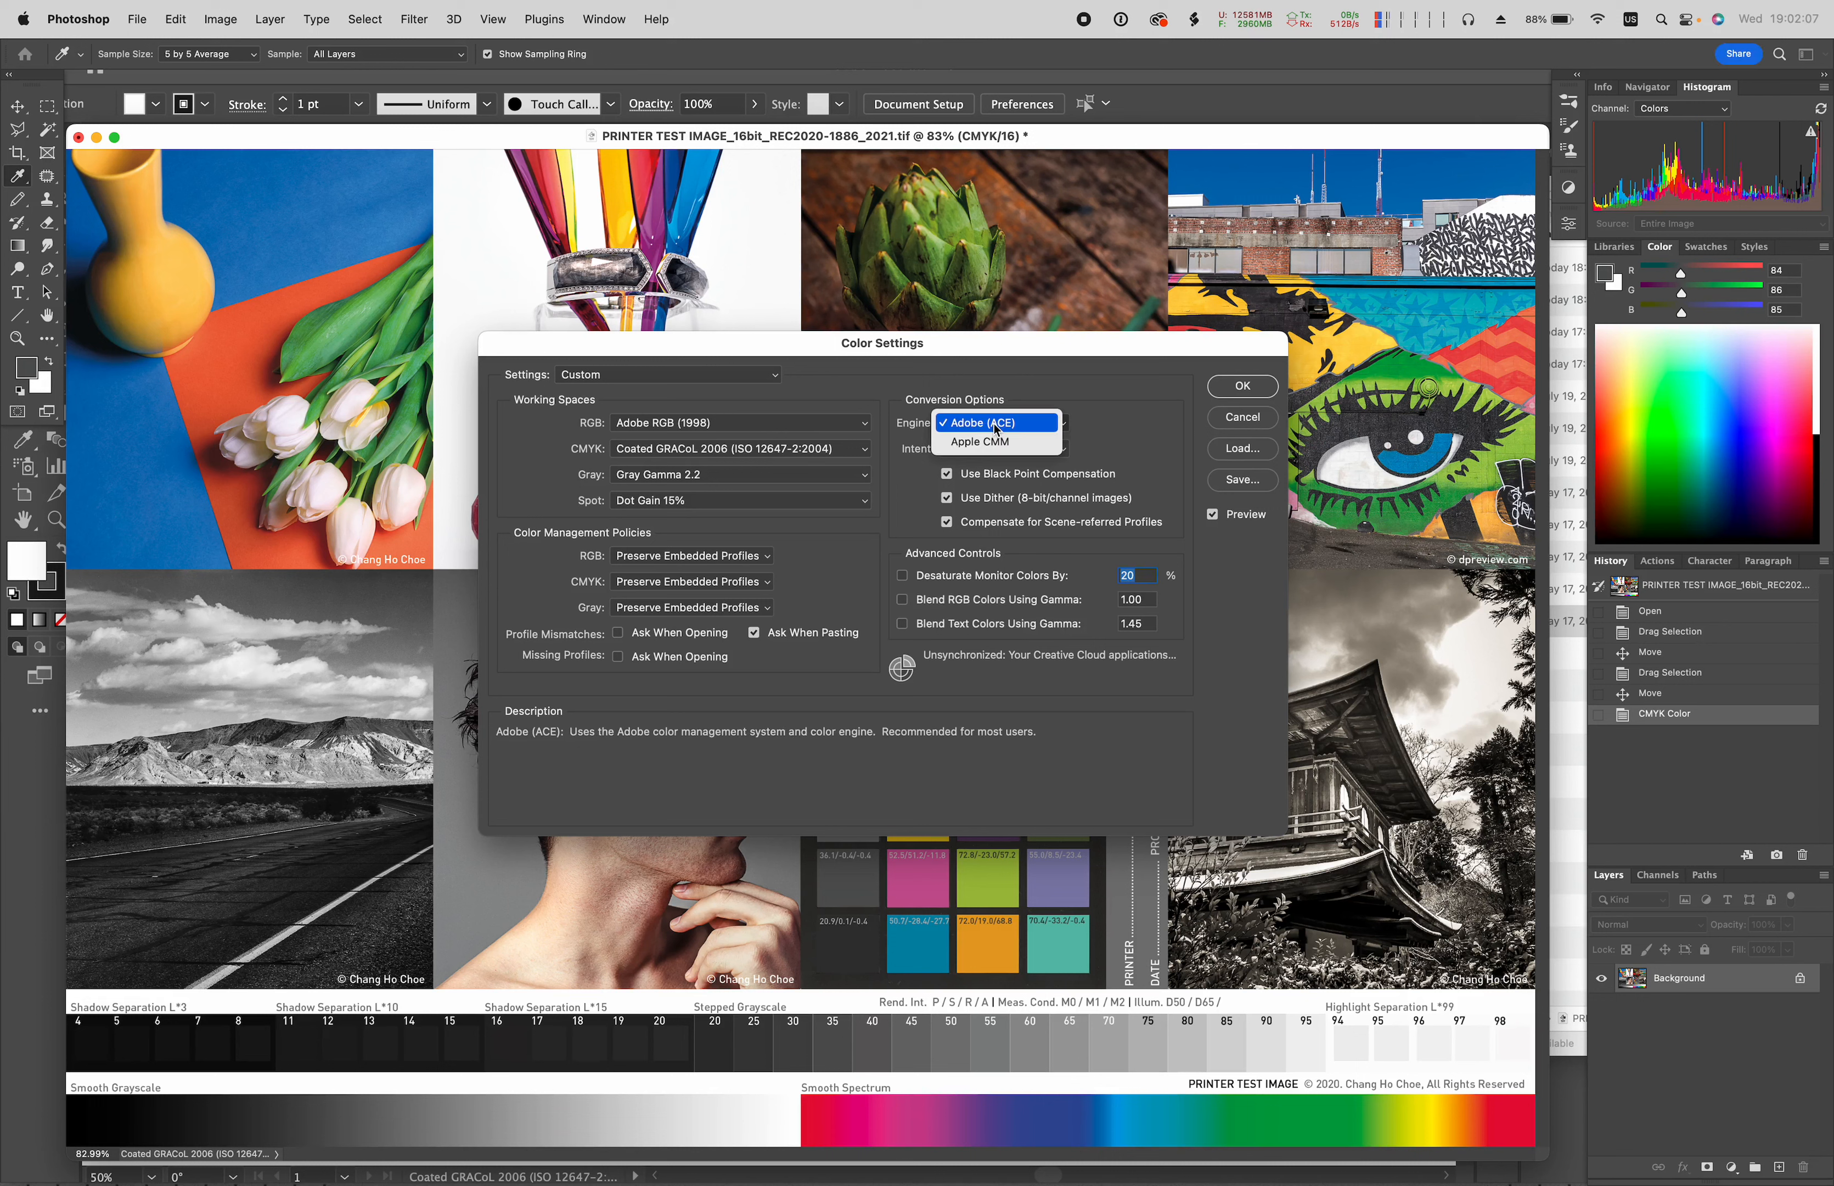
{"action": "left_click", "coordinate": [1122, 431]}
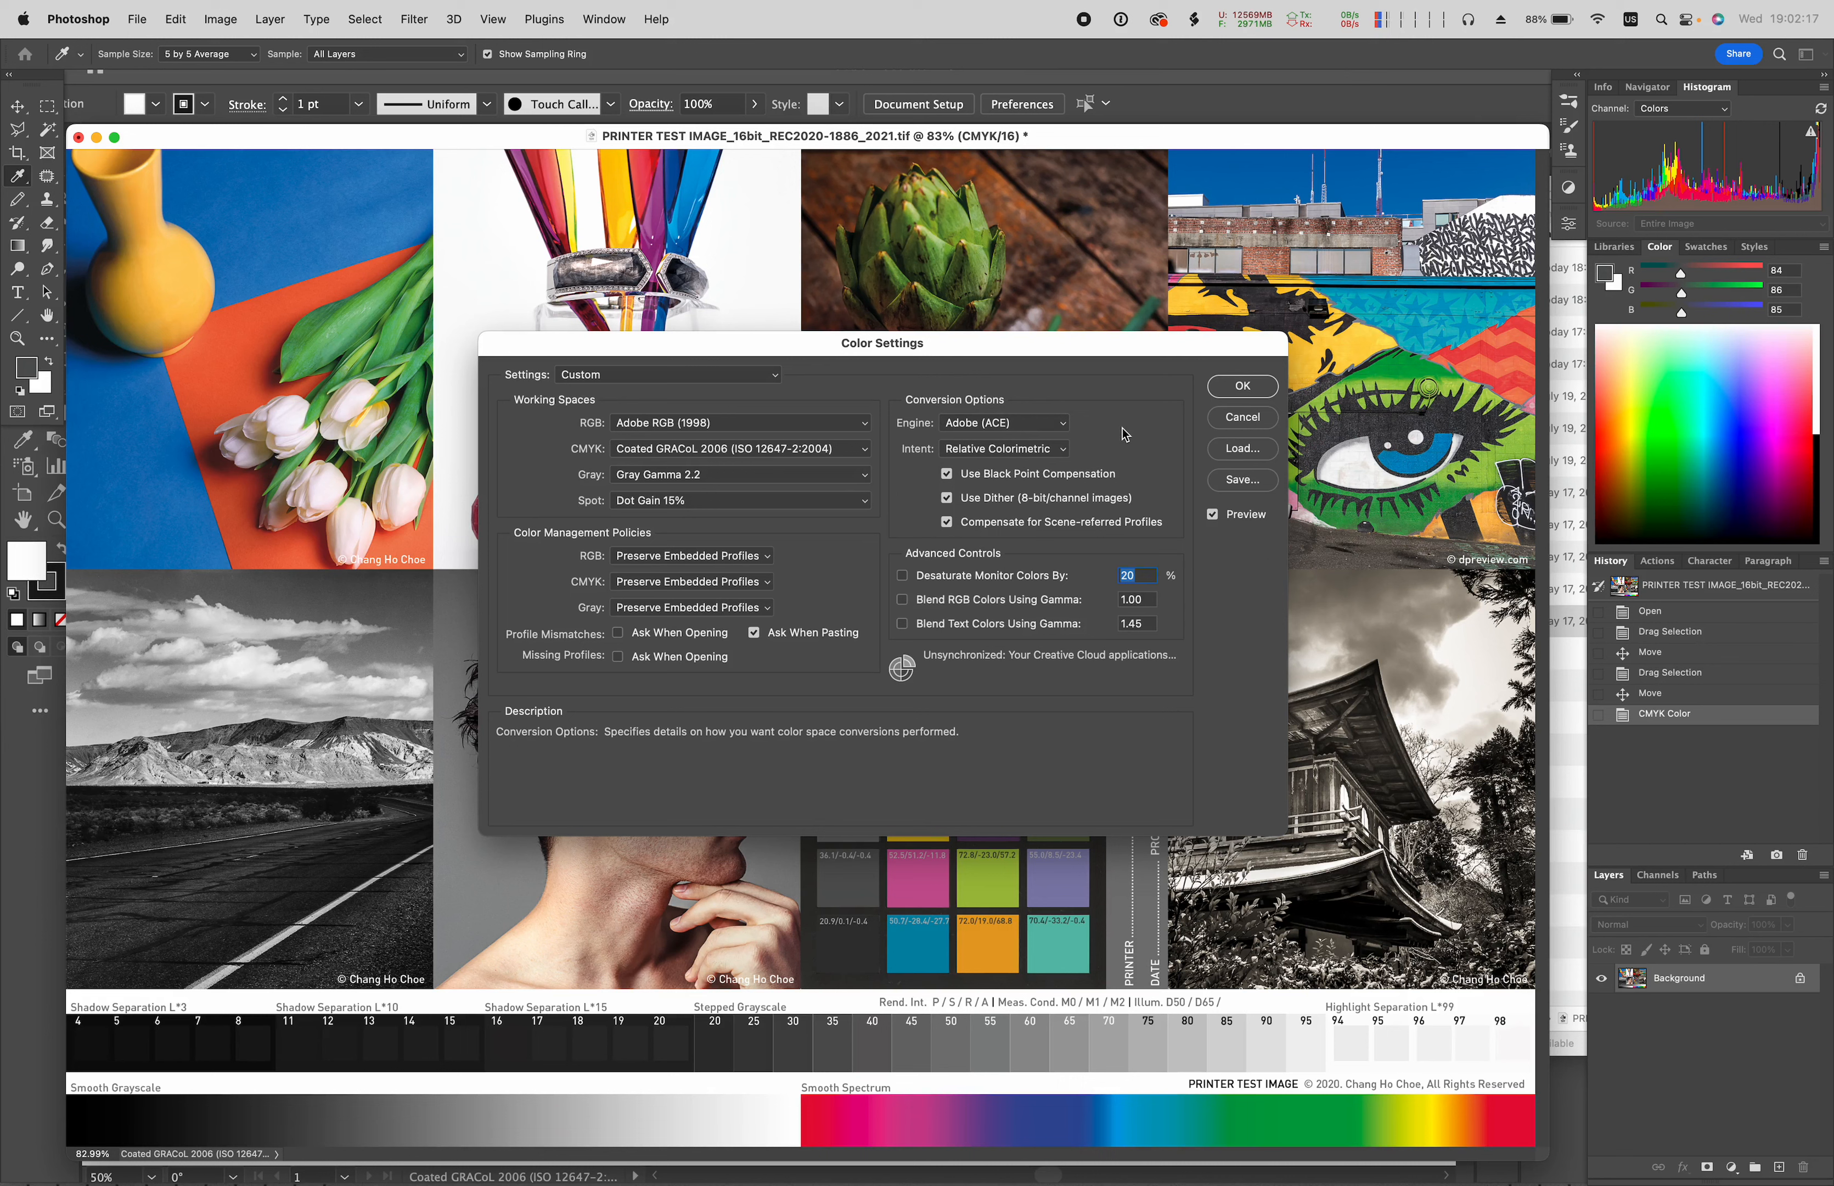
{"action": "left_click", "coordinate": [1058, 447]}
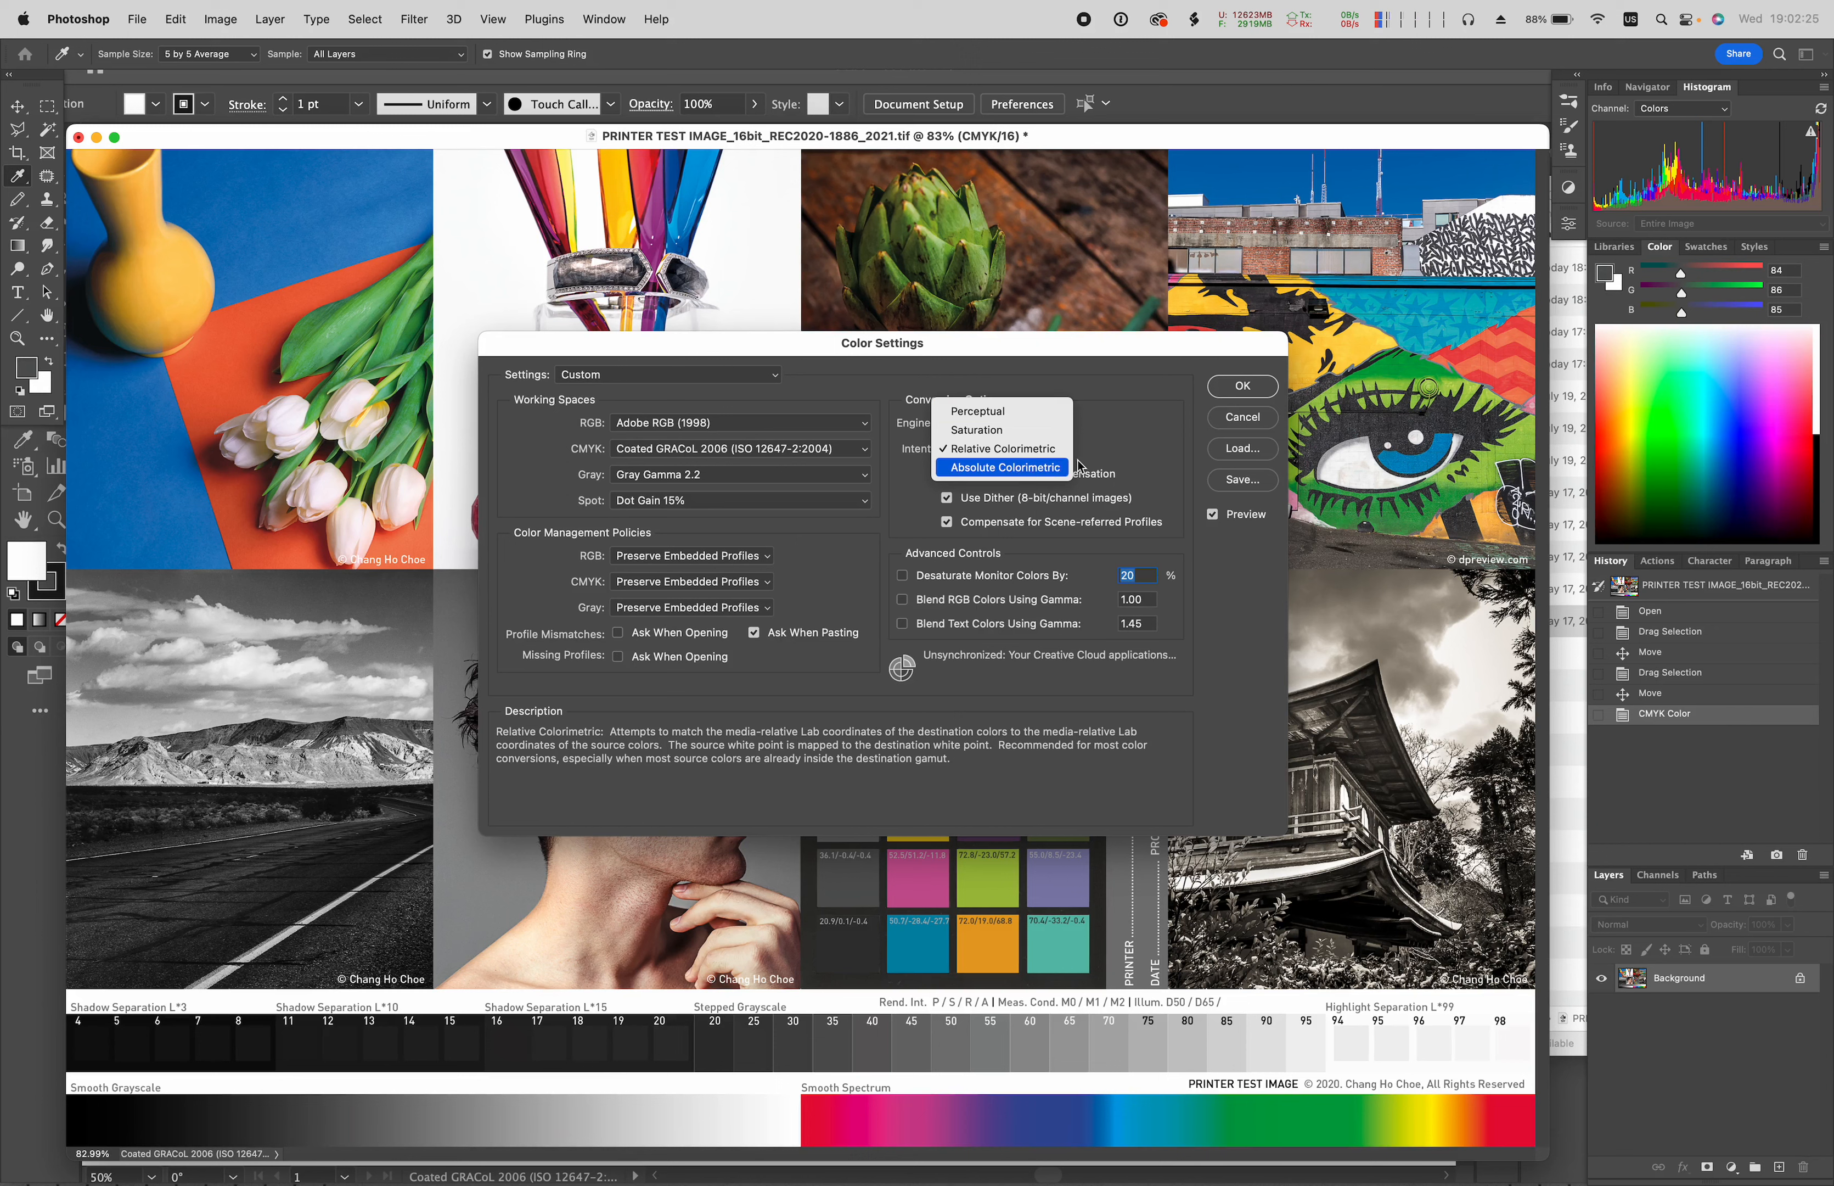
{"action": "left_click", "coordinate": [1127, 458]}
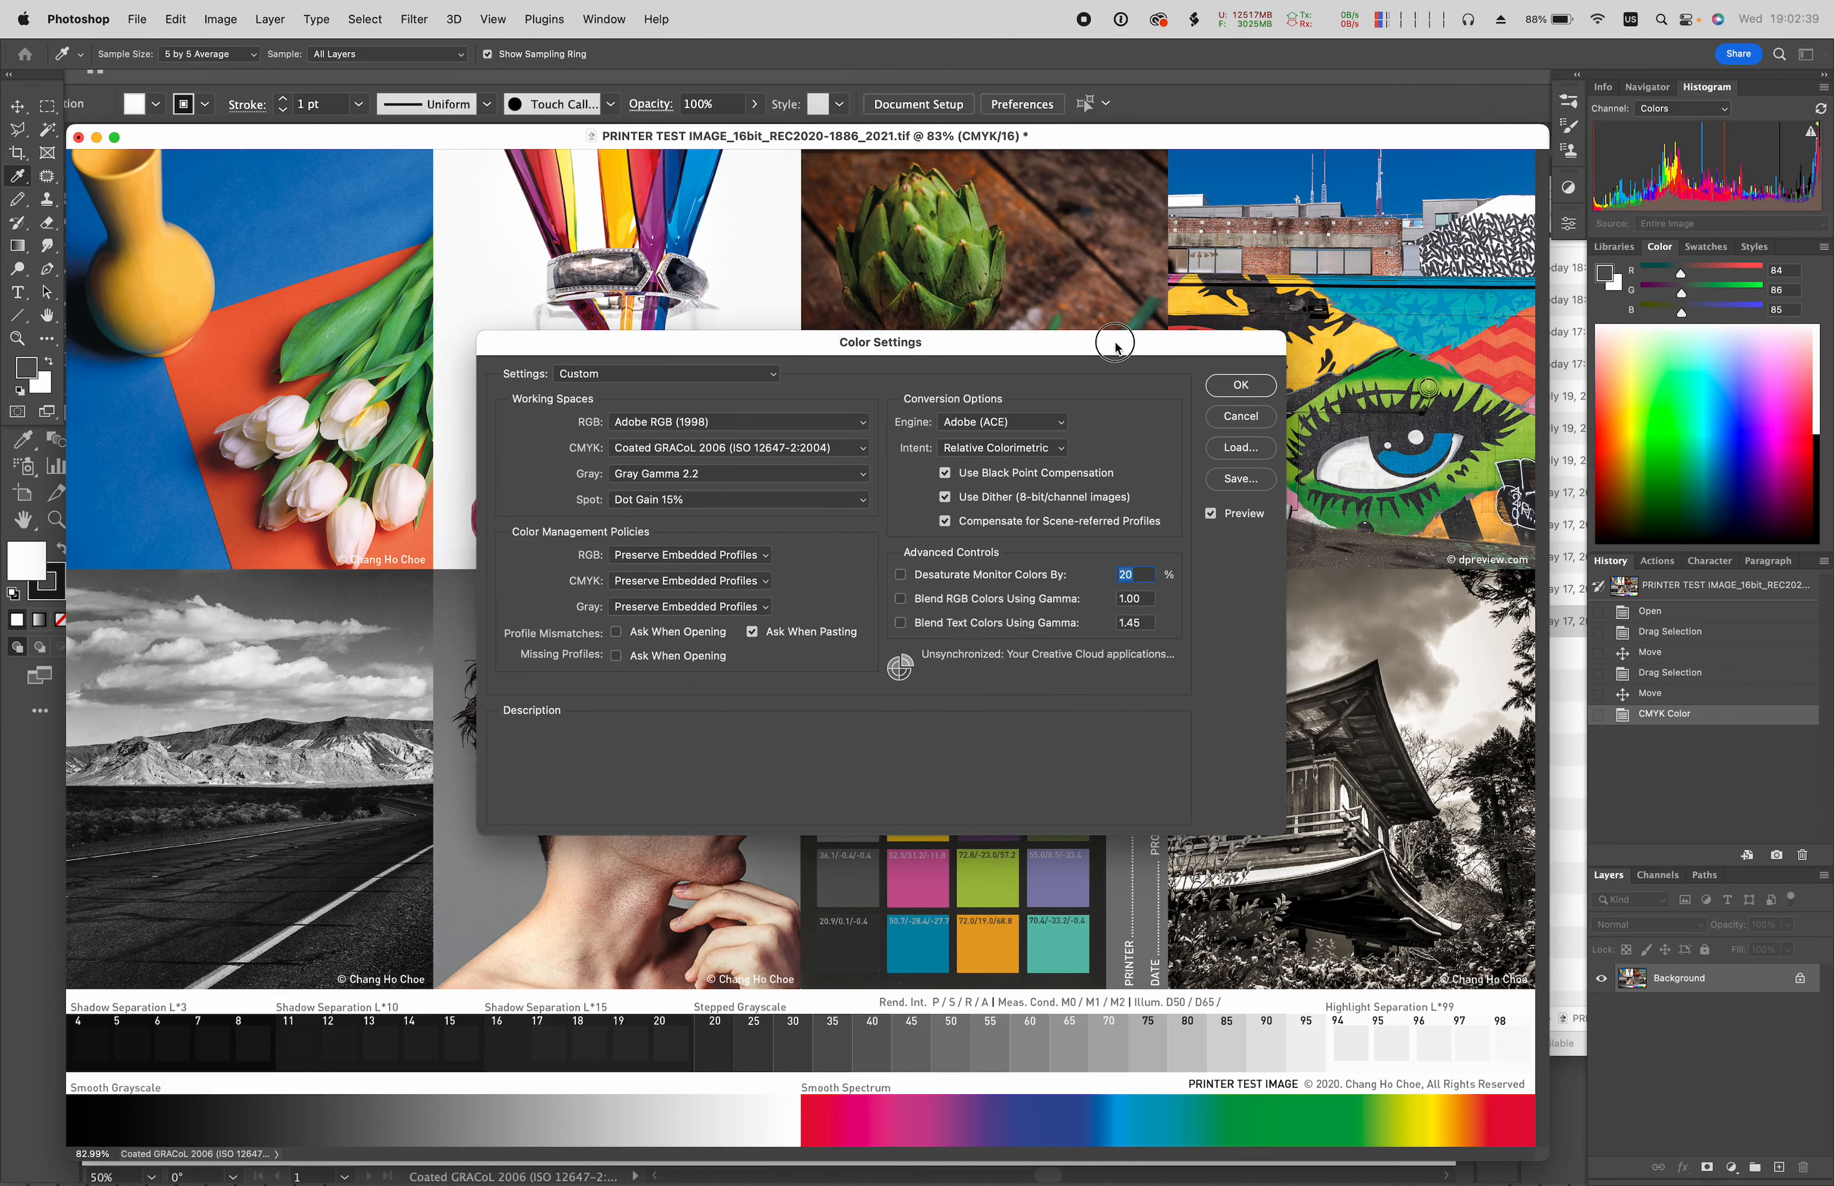
- Examine the black point compensation, dither and scene-referred options along with the advanced controls in the color settings
{"action": "left_click_drag", "start_coordinate": [1118, 345], "coordinate": [1085, 423]}
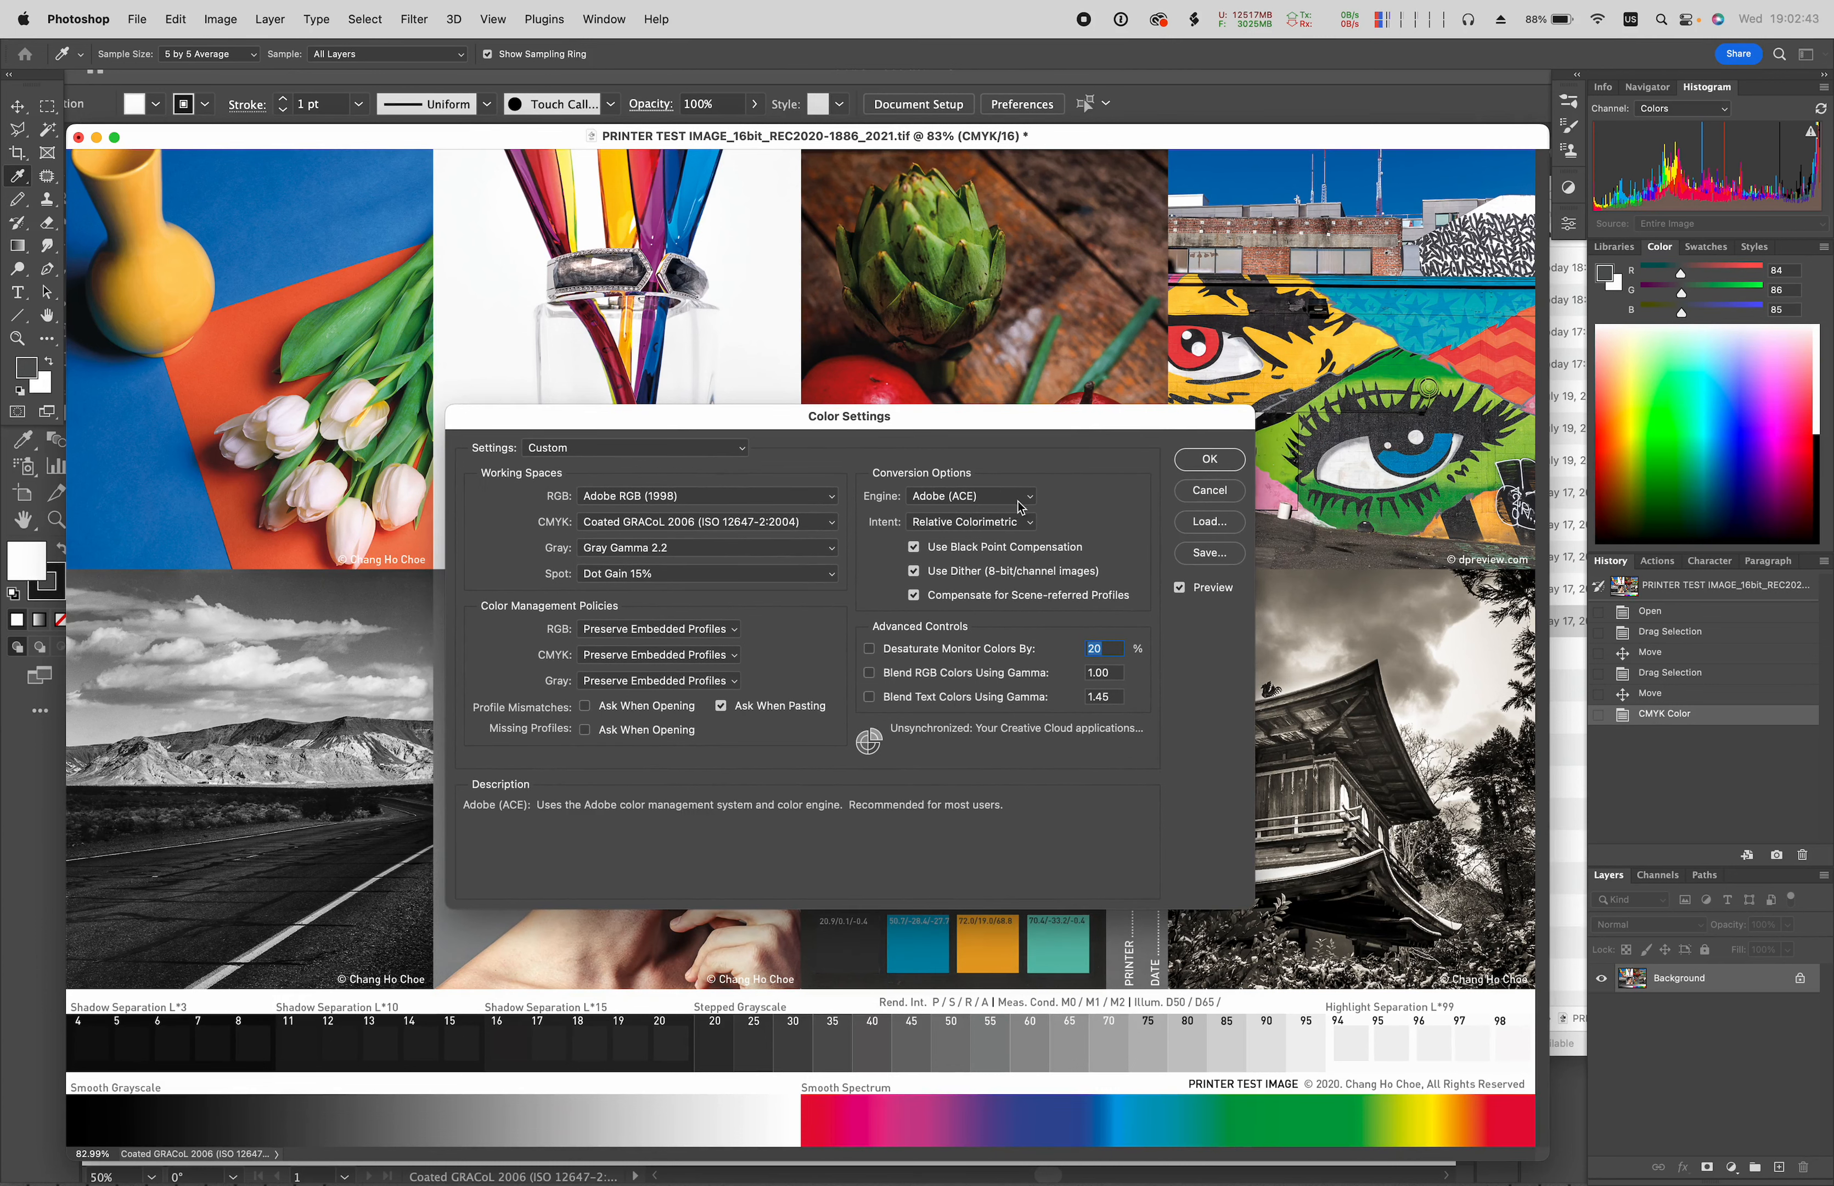
{"action": "mouse_move", "coordinate": [990, 534]}
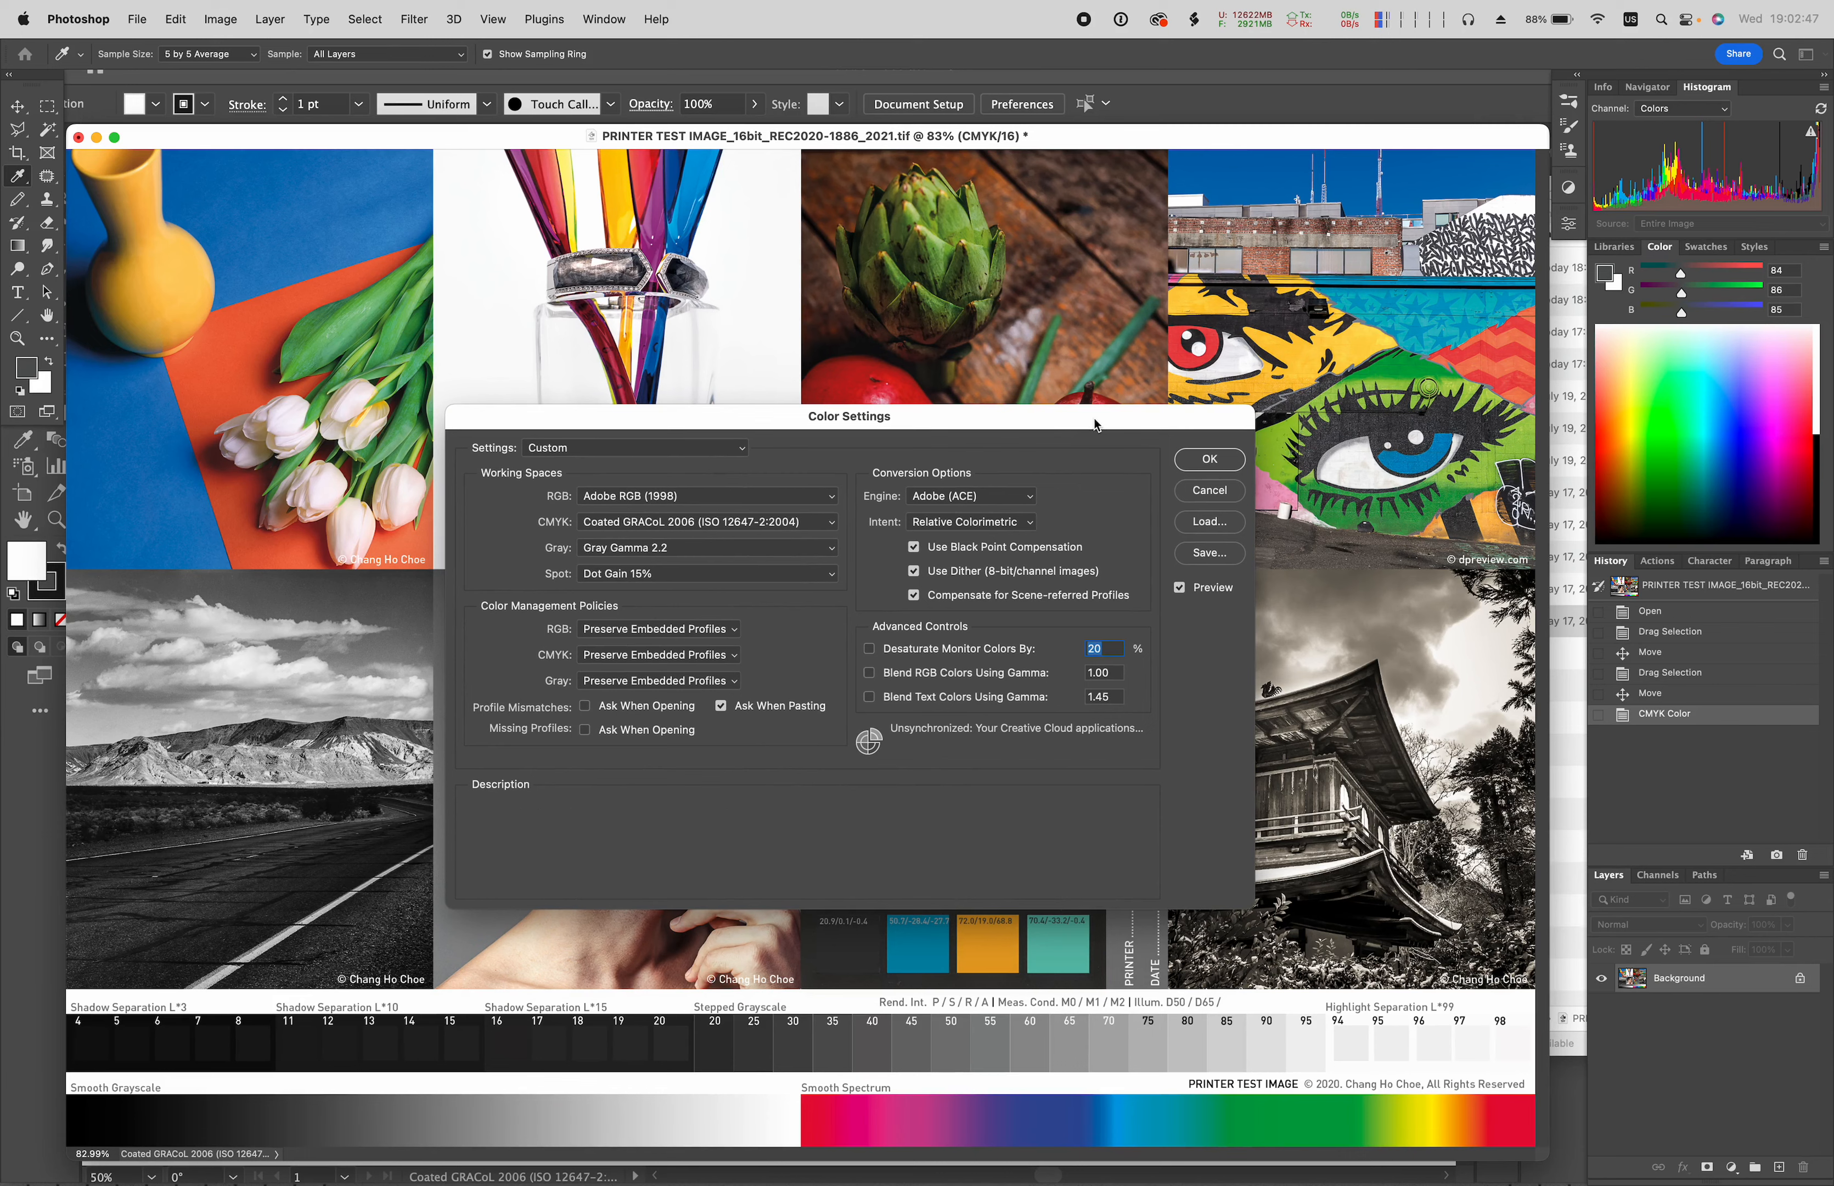
{"action": "mouse_move", "coordinate": [1097, 423]}
{"action": "left_mouse_down"}
{"action": "mouse_move", "coordinate": [1092, 477]}
{"action": "mouse_move", "coordinate": [1059, 484]}
{"action": "mouse_move", "coordinate": [1081, 443]}
{"action": "left_mouse_up"}
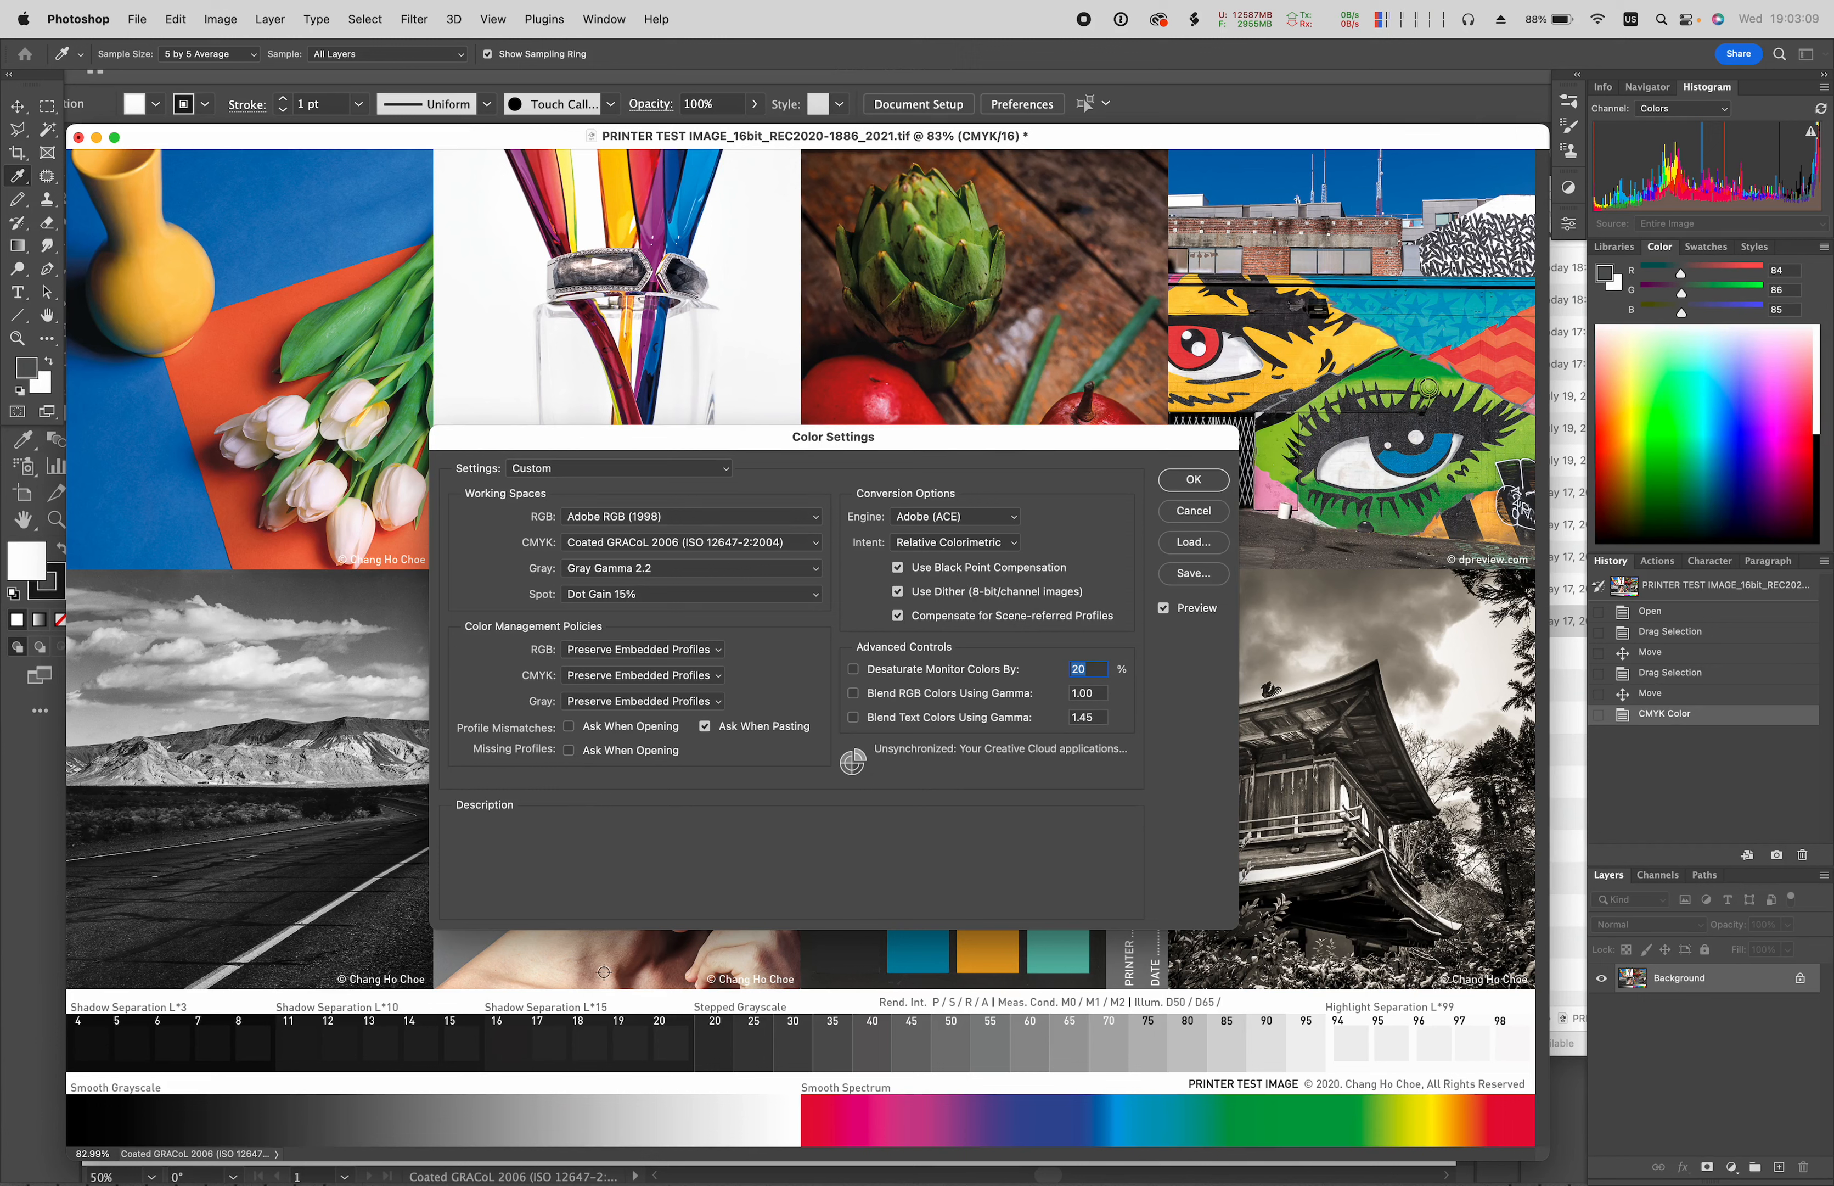
{"action": "mouse_move", "coordinate": [906, 572]}
{"action": "left_click_drag", "start_coordinate": [935, 443], "coordinate": [954, 377]}
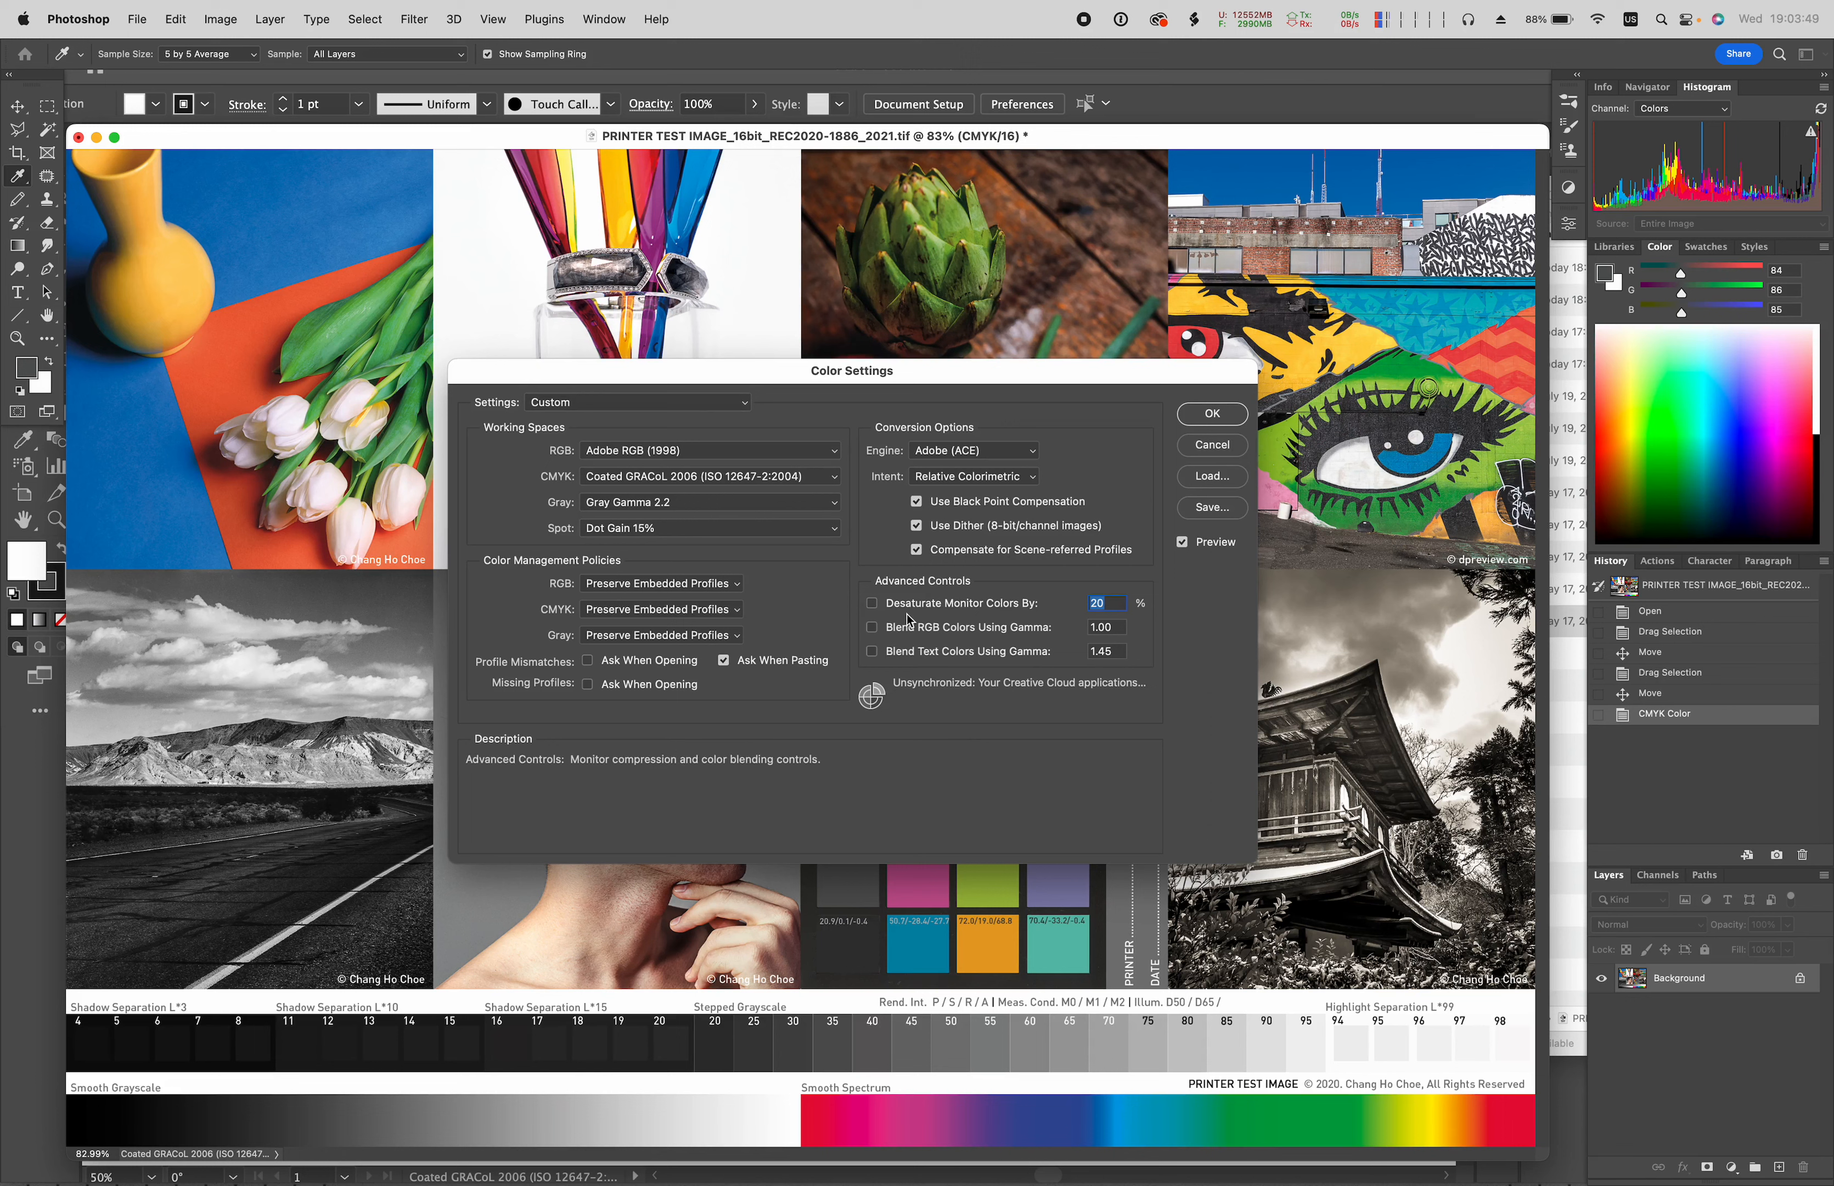
{"action": "mouse_move", "coordinate": [891, 613]}
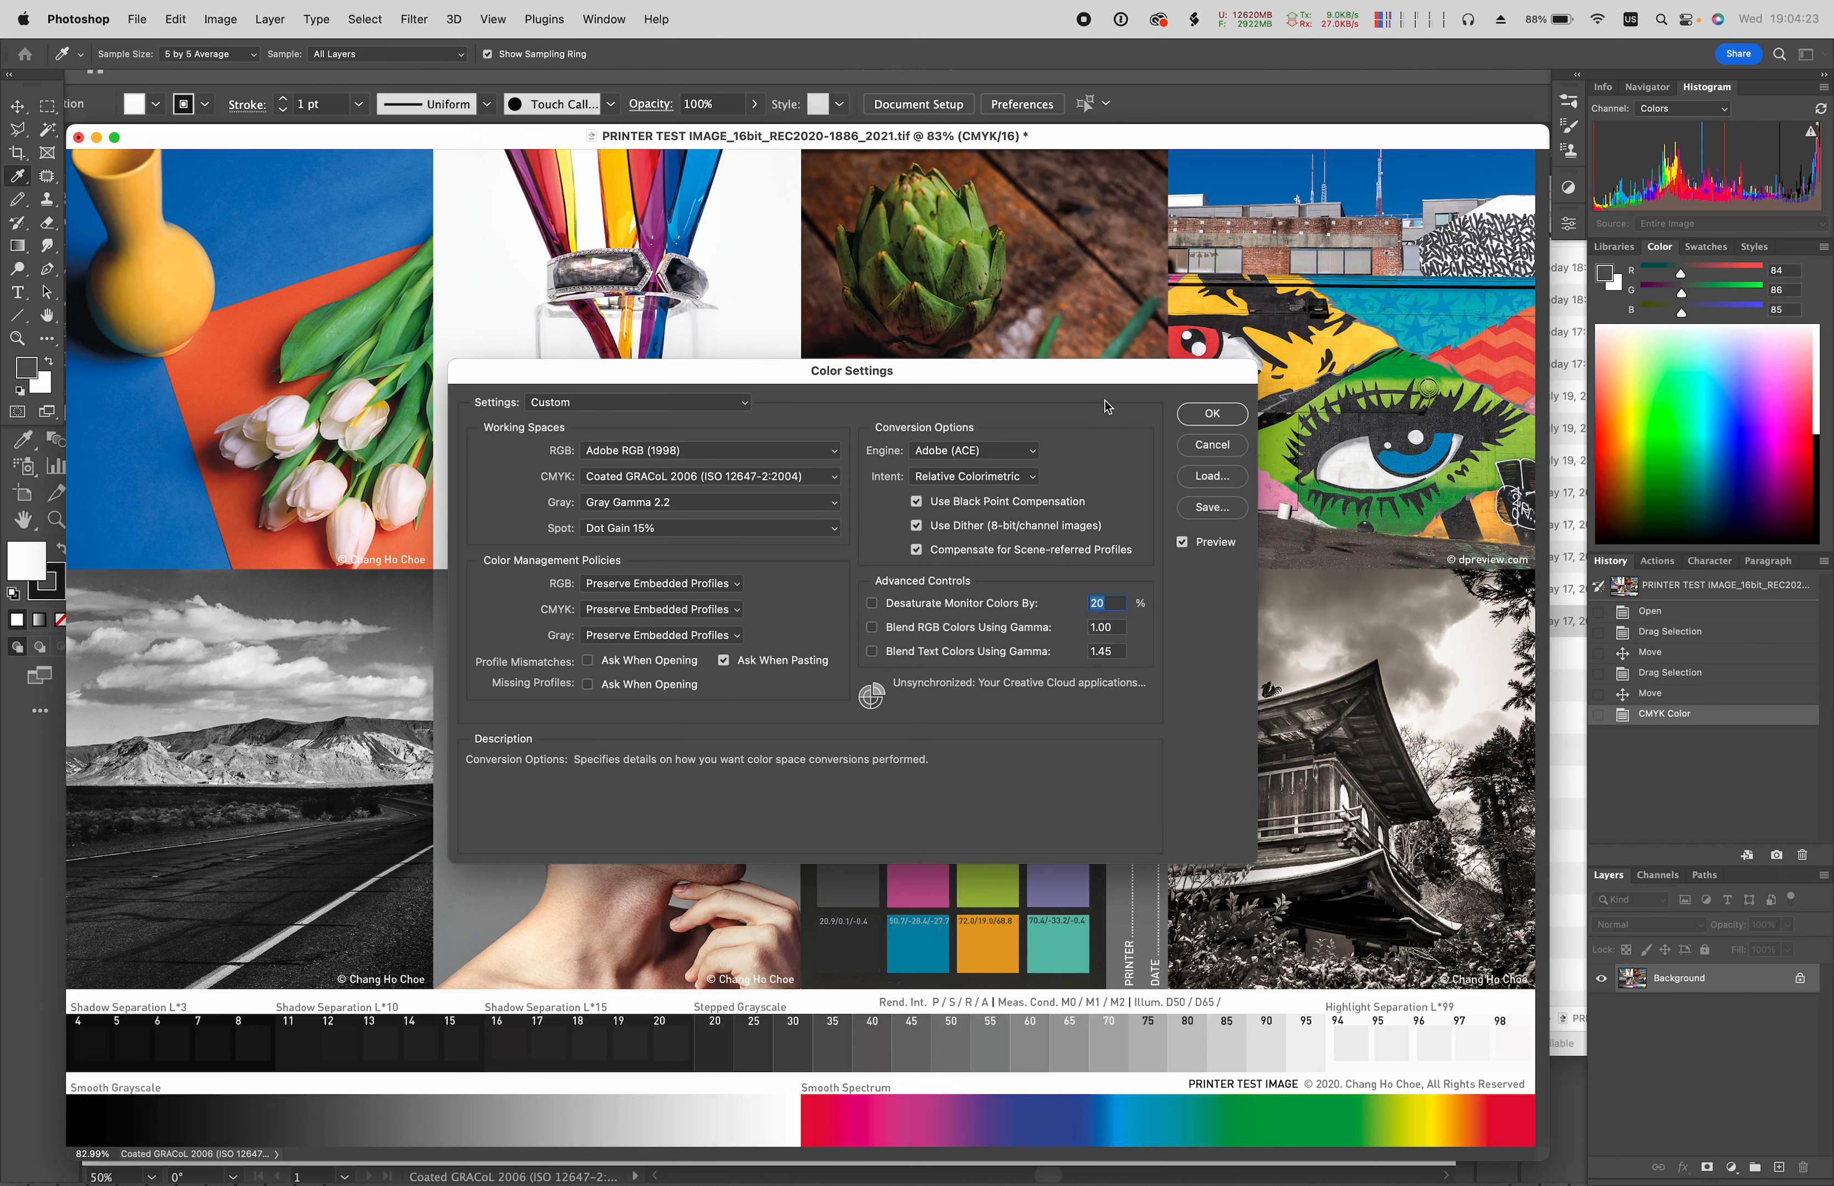
- Examine where the custom color settings can be saved as a .csf file, leaving the save dialog without saving
{"action": "left_click_drag", "start_coordinate": [1117, 374], "coordinate": [1118, 341]}
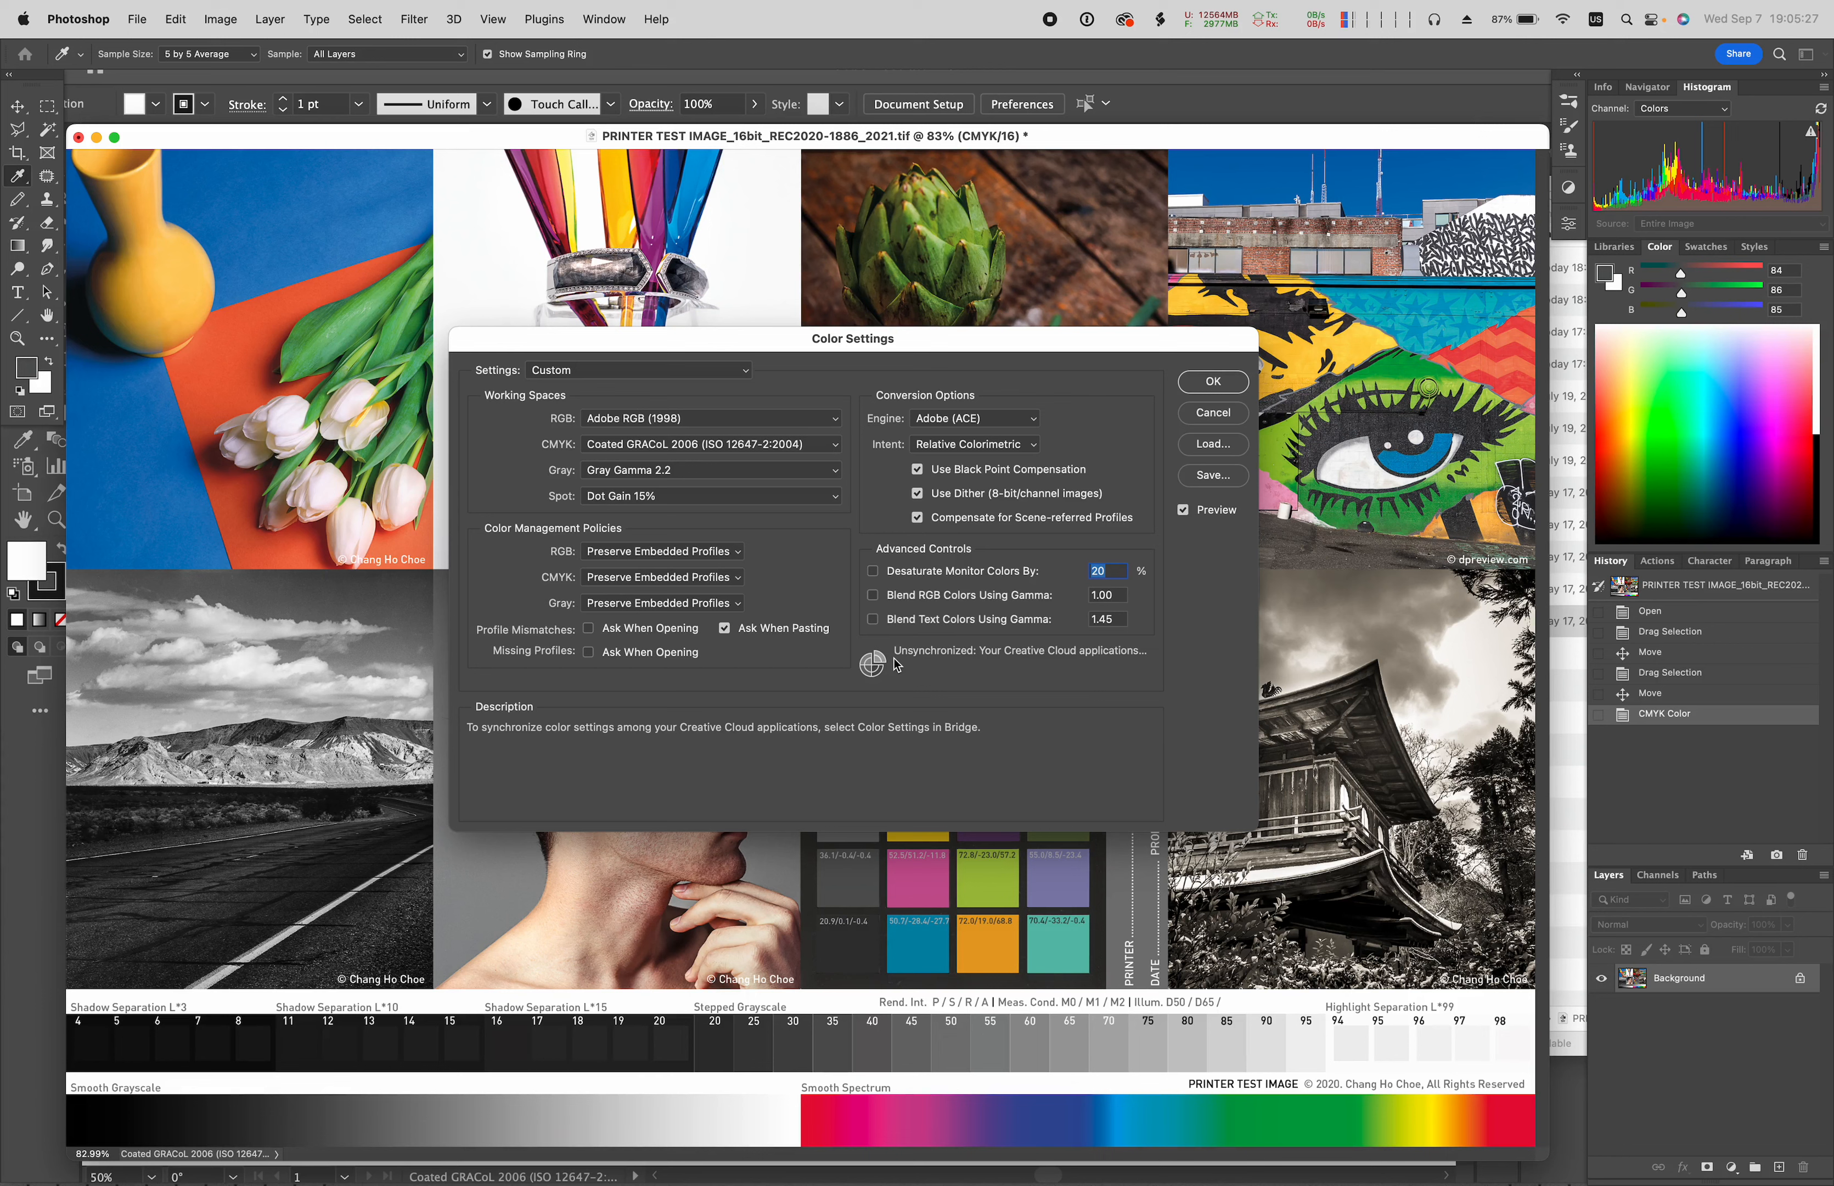
{"action": "left_click_drag", "start_coordinate": [490, 560], "coordinate": [487, 494]}
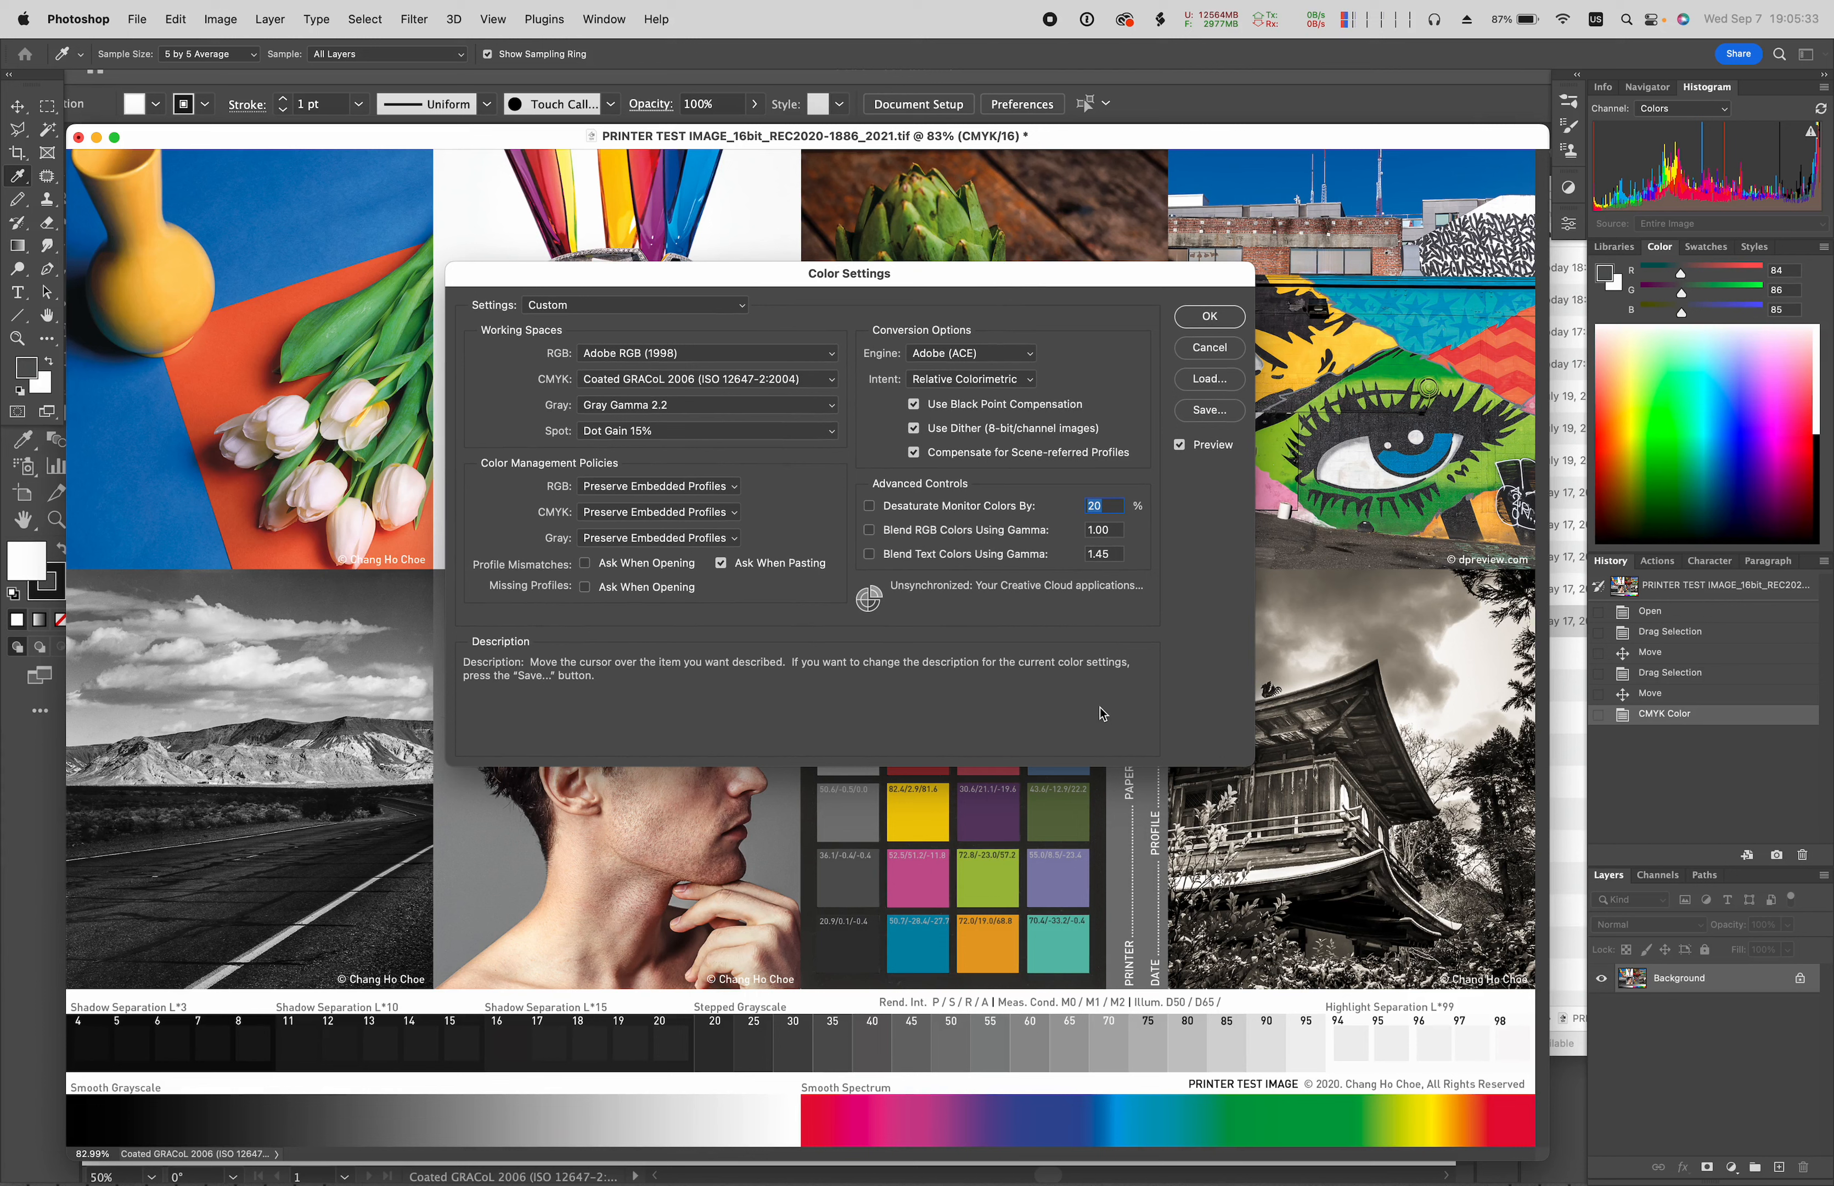
{"action": "left_click", "coordinate": [1210, 412]}
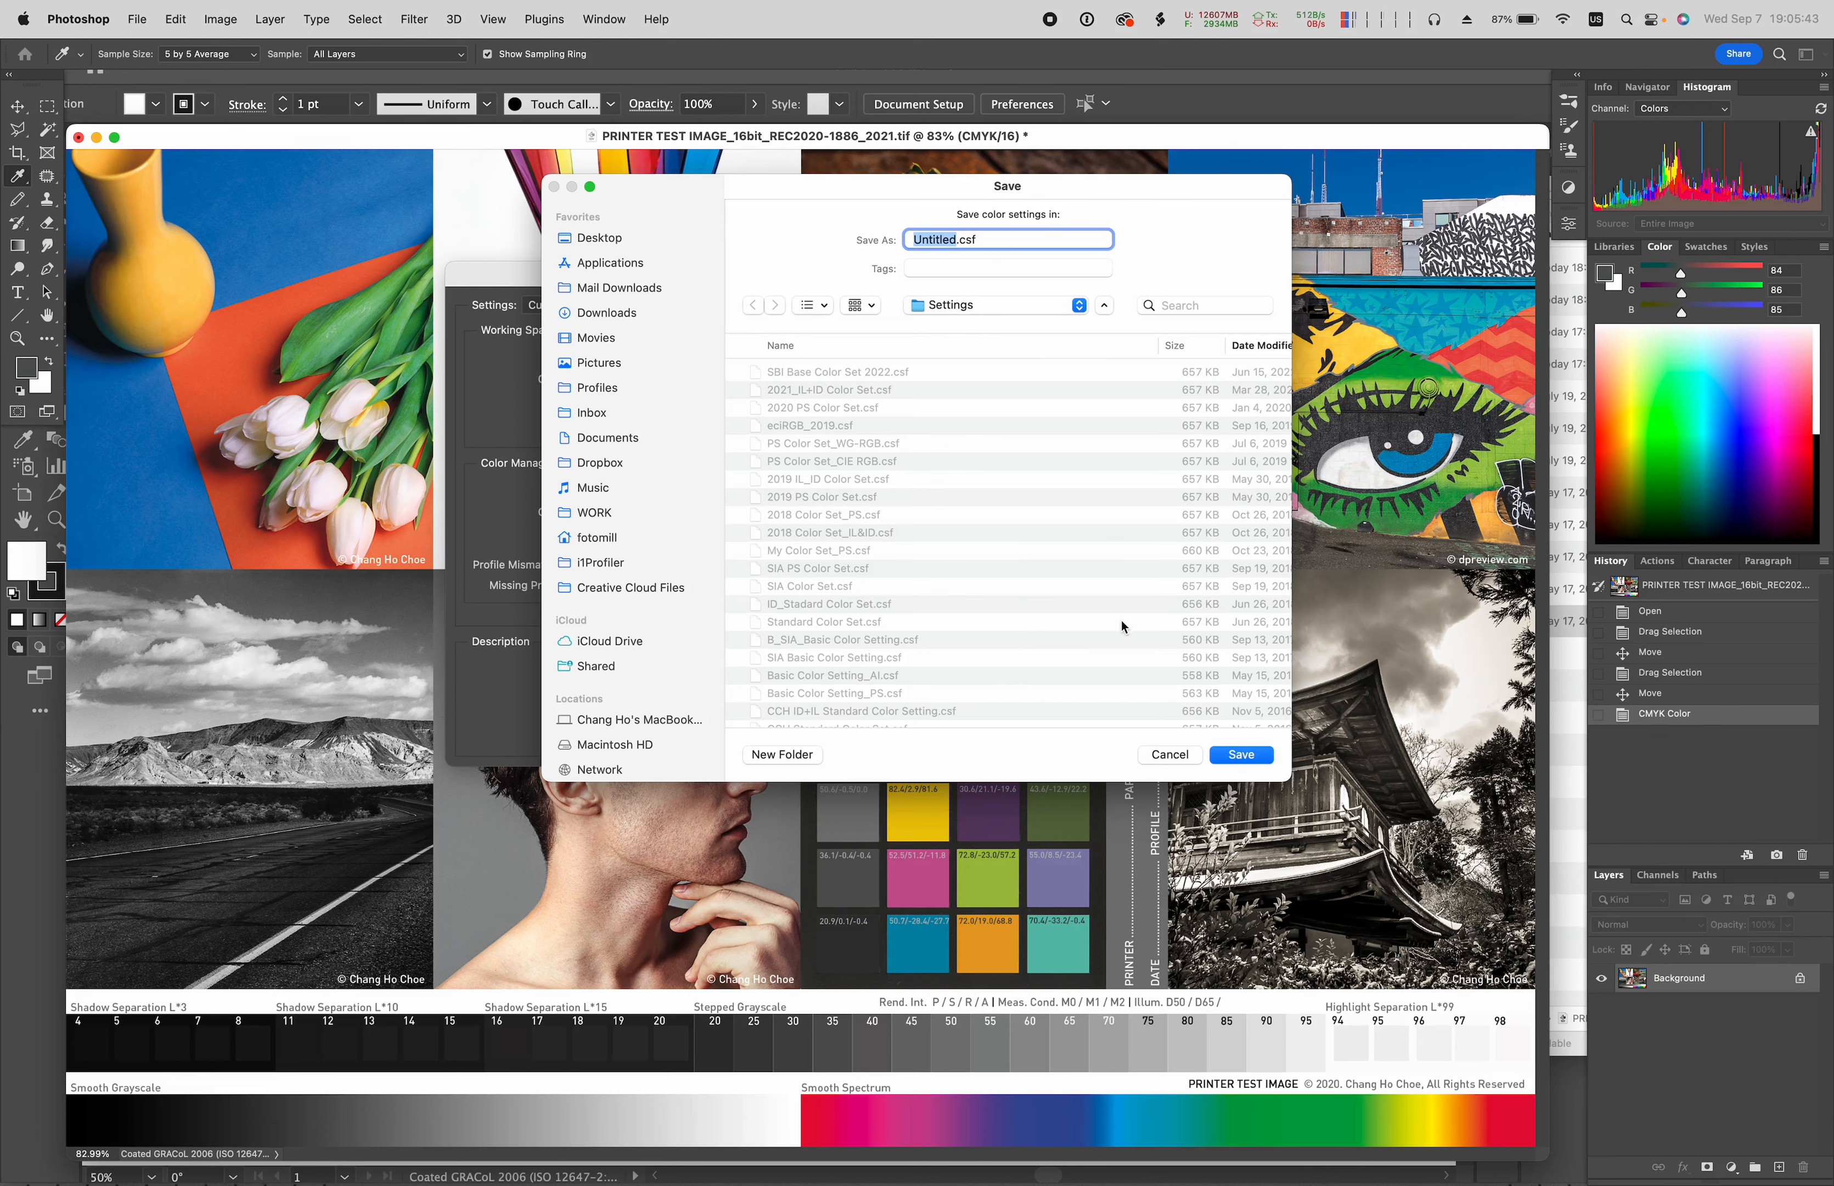
{"action": "left_click", "coordinate": [1167, 754]}
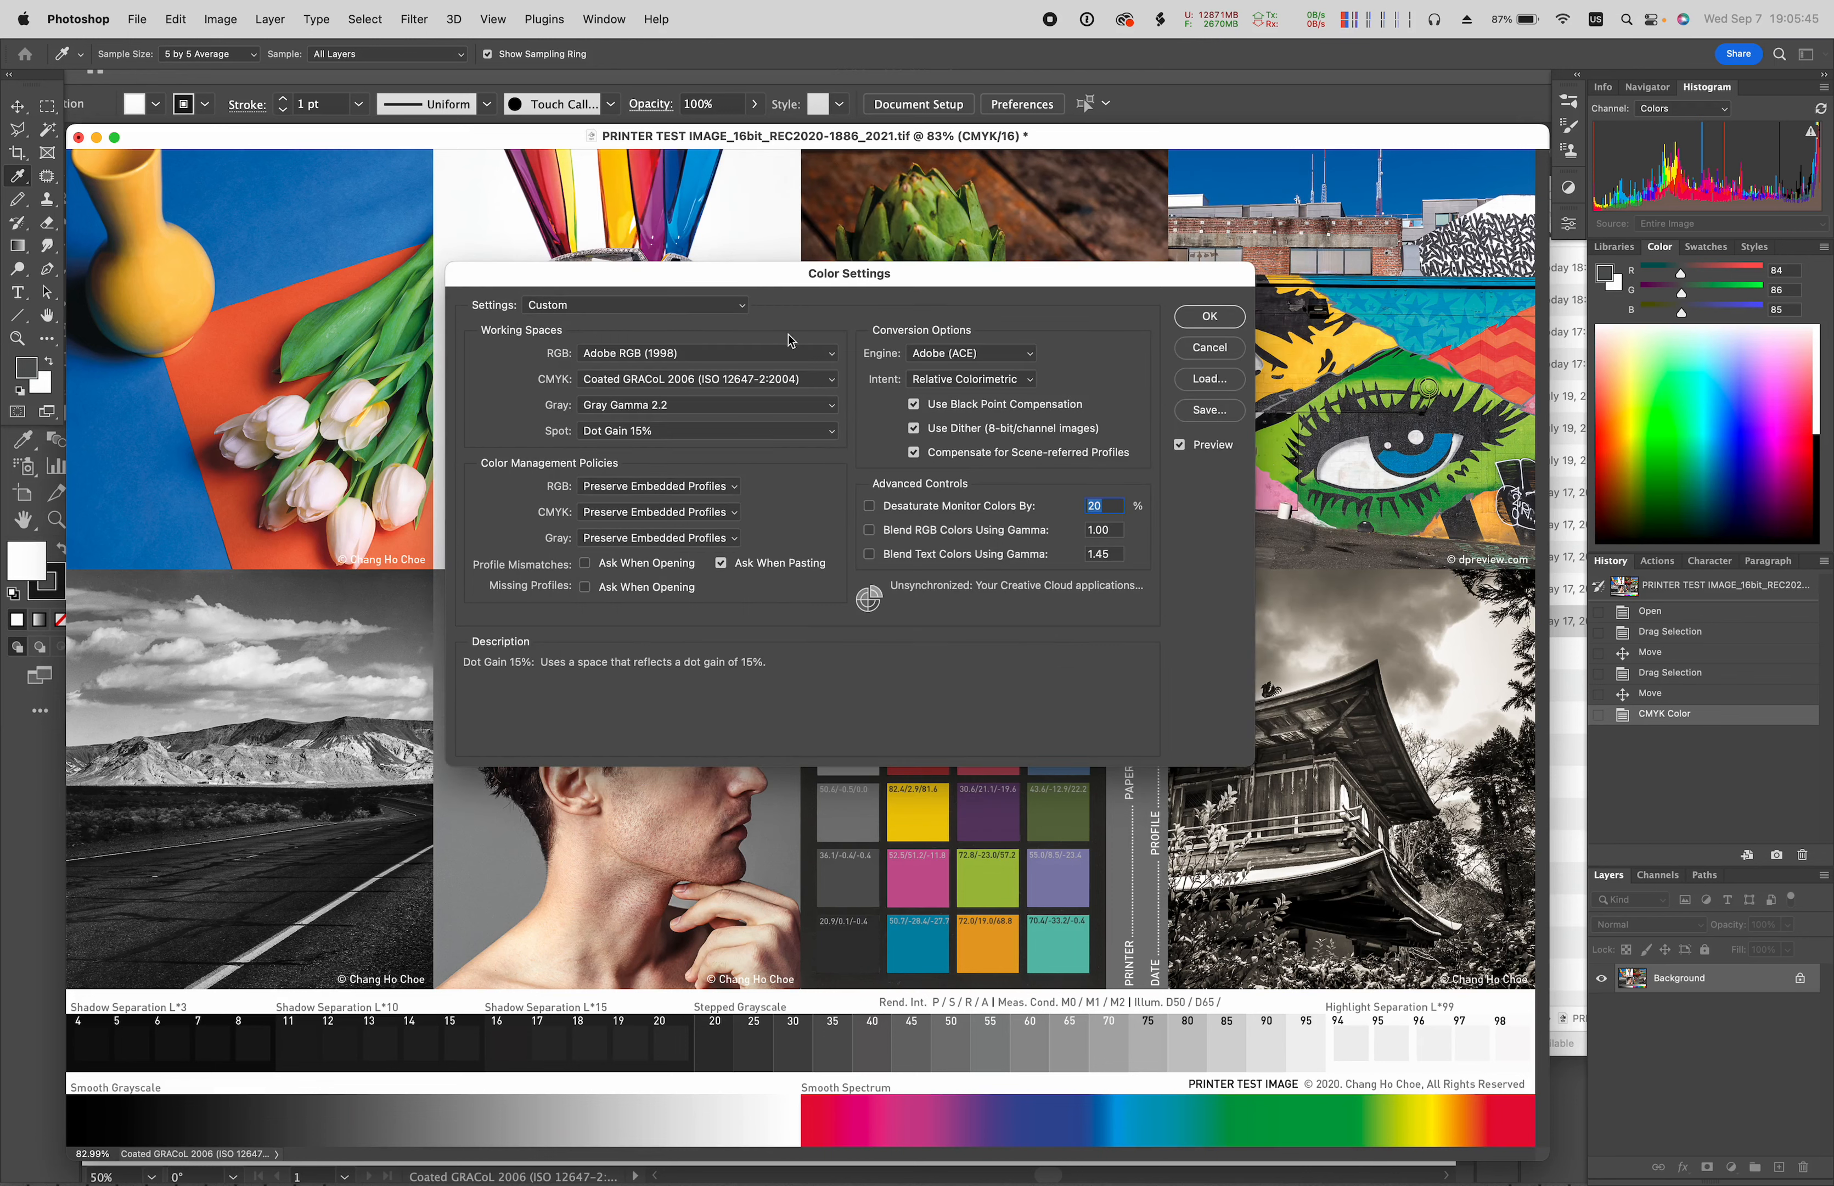
- Load the 2020 PS Color Set preset in the color settings and apply it
{"action": "left_click", "coordinate": [744, 309]}
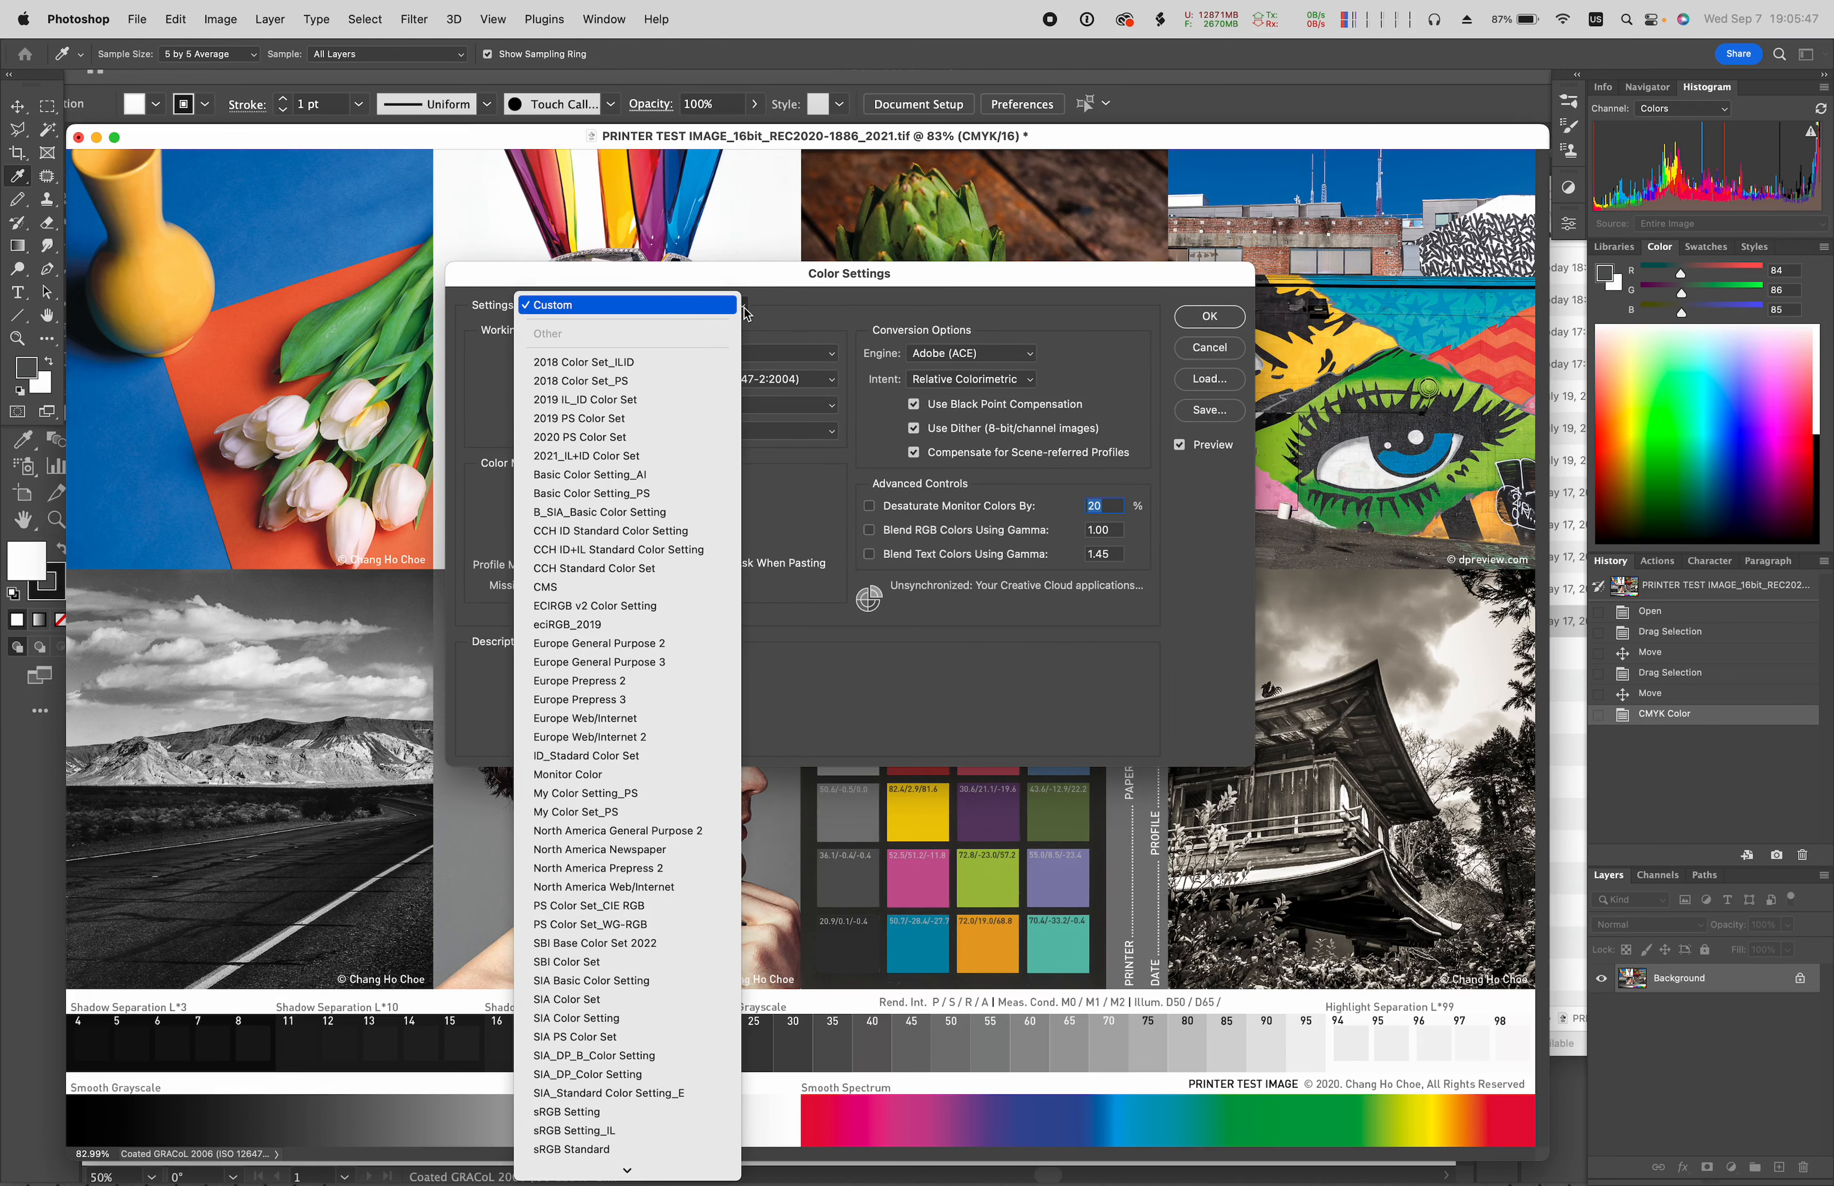
{"action": "left_click", "coordinate": [667, 438]}
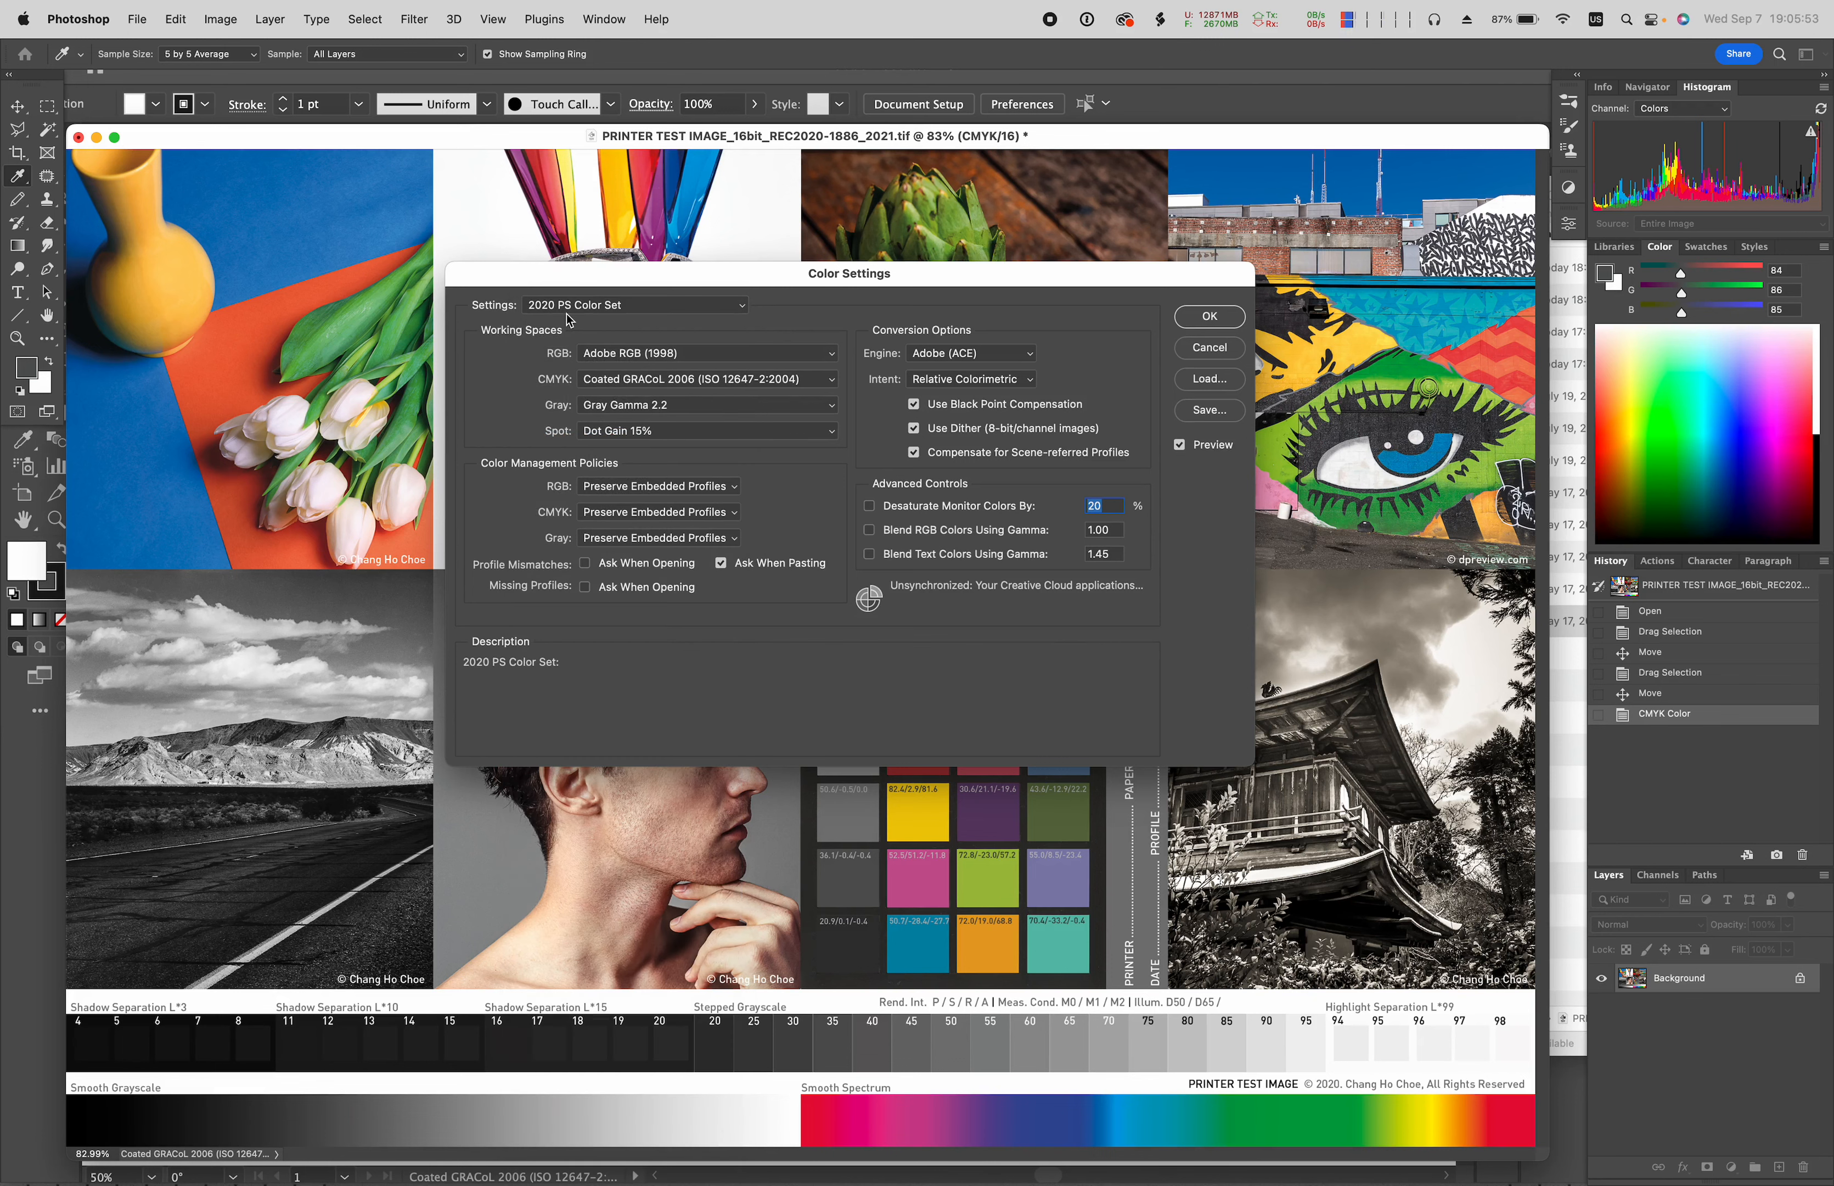
{"action": "mouse_move", "coordinate": [992, 506]}
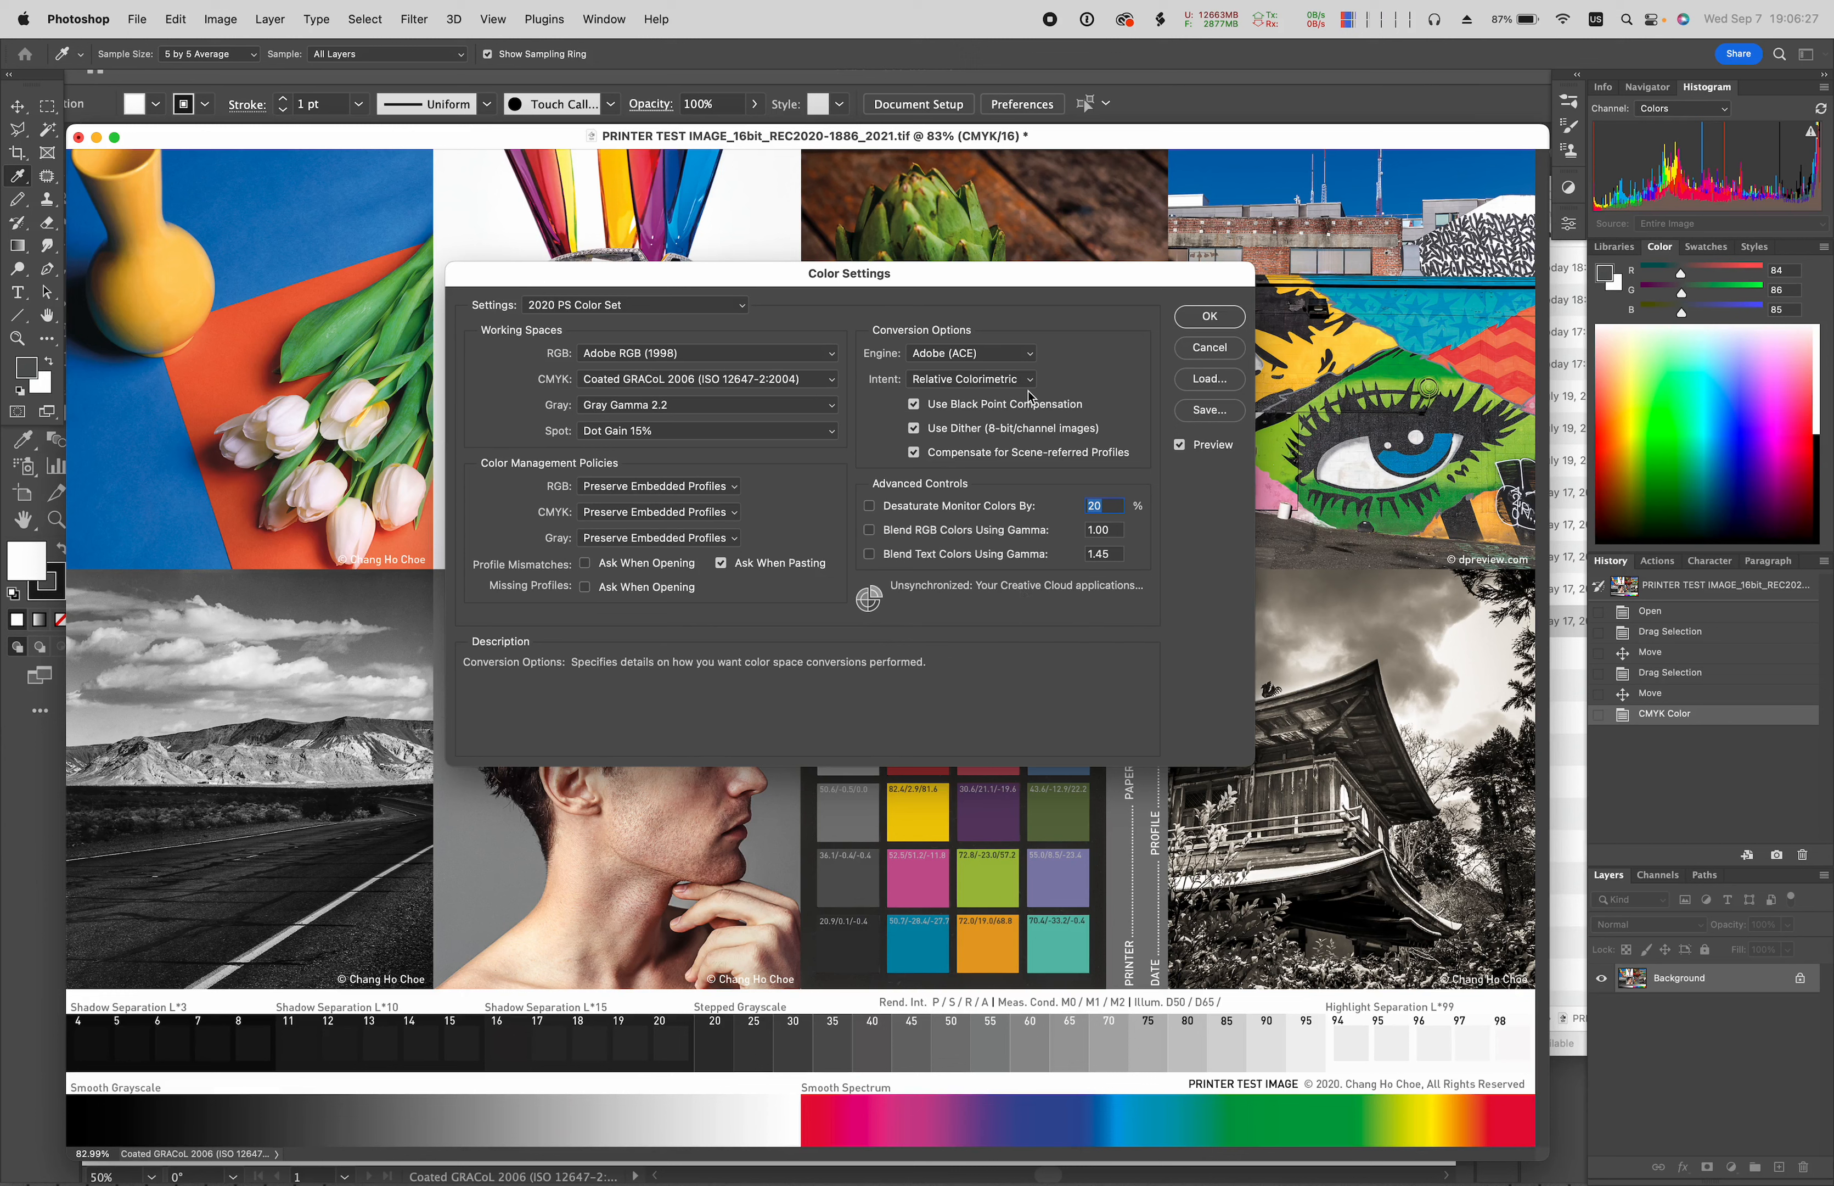
{"action": "left_click", "coordinate": [1196, 318]}
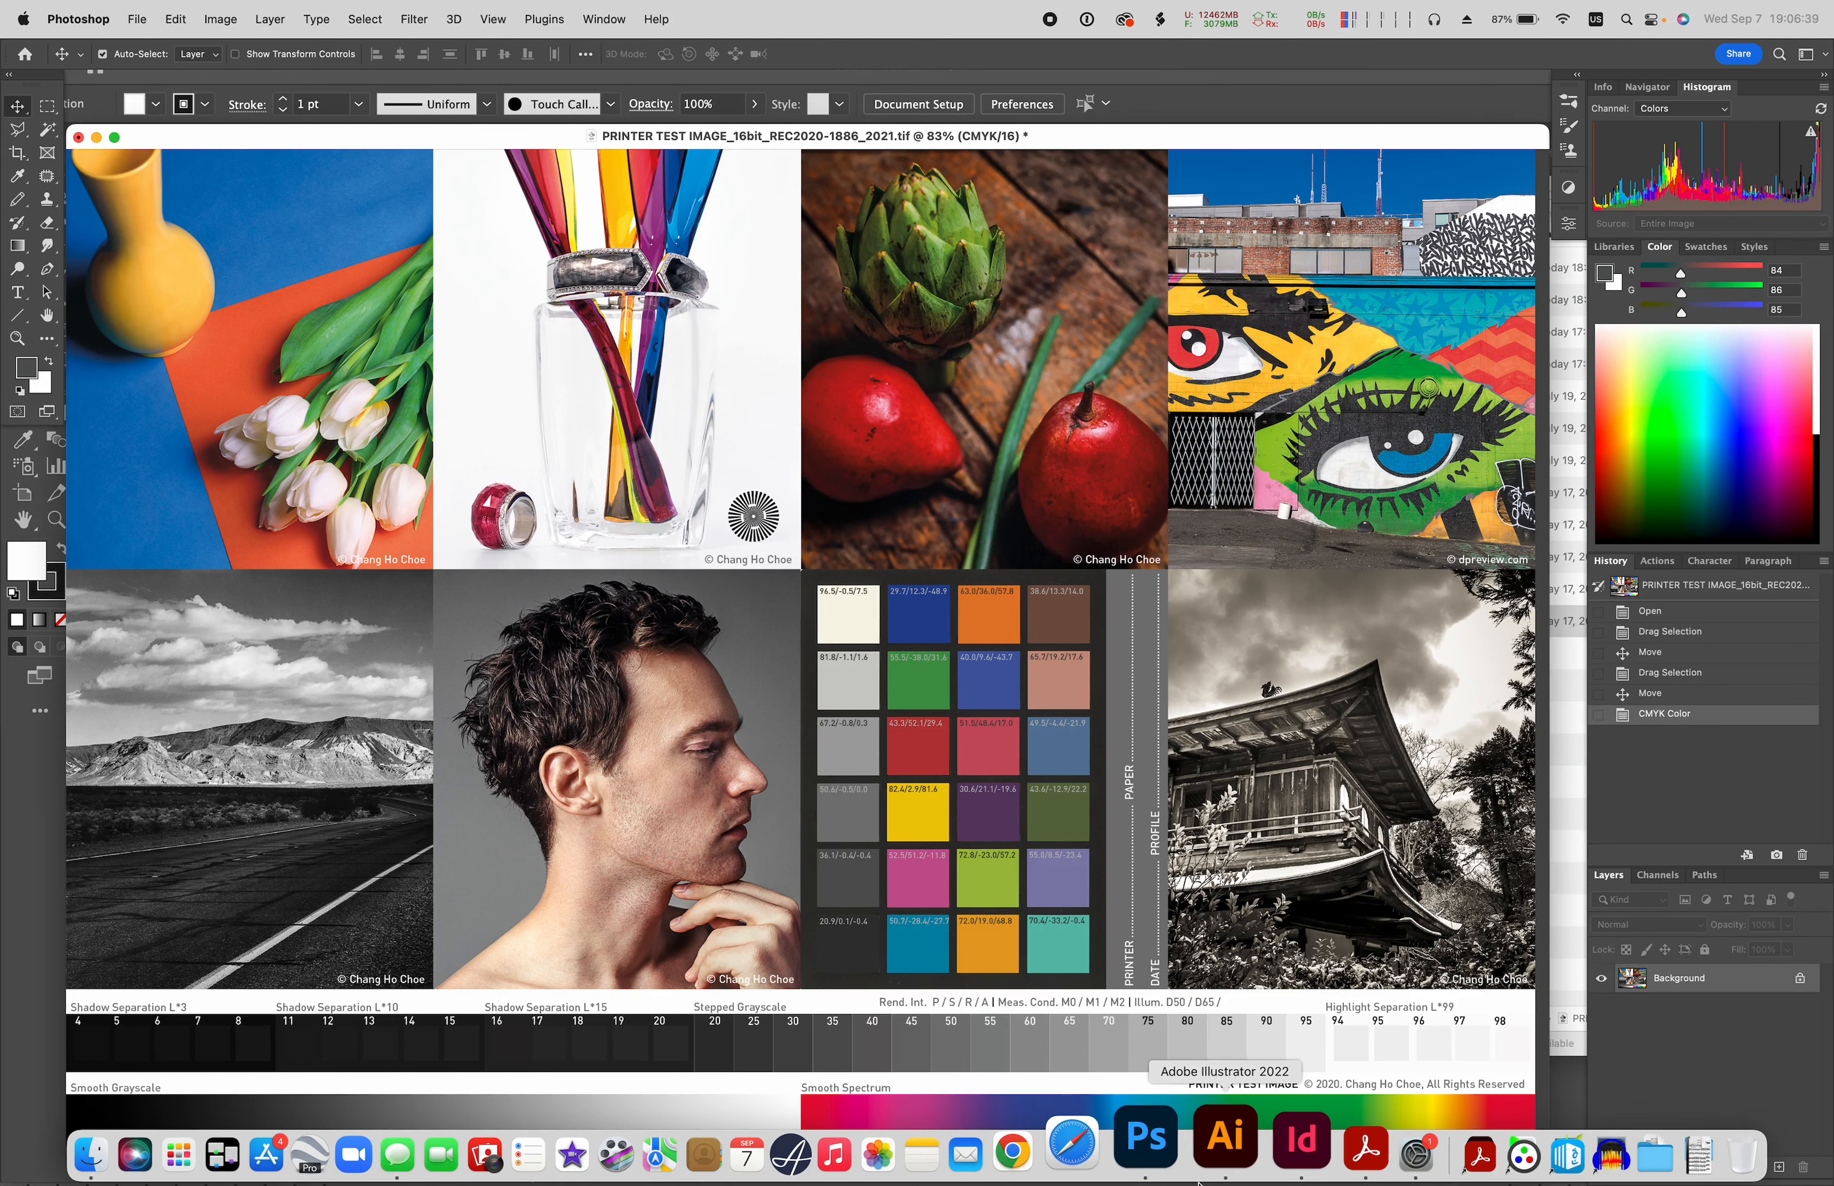
- Switch to Illustrator and open its color settings to review the working spaces, policies and conversion options
{"action": "left_click", "coordinate": [1226, 1154]}
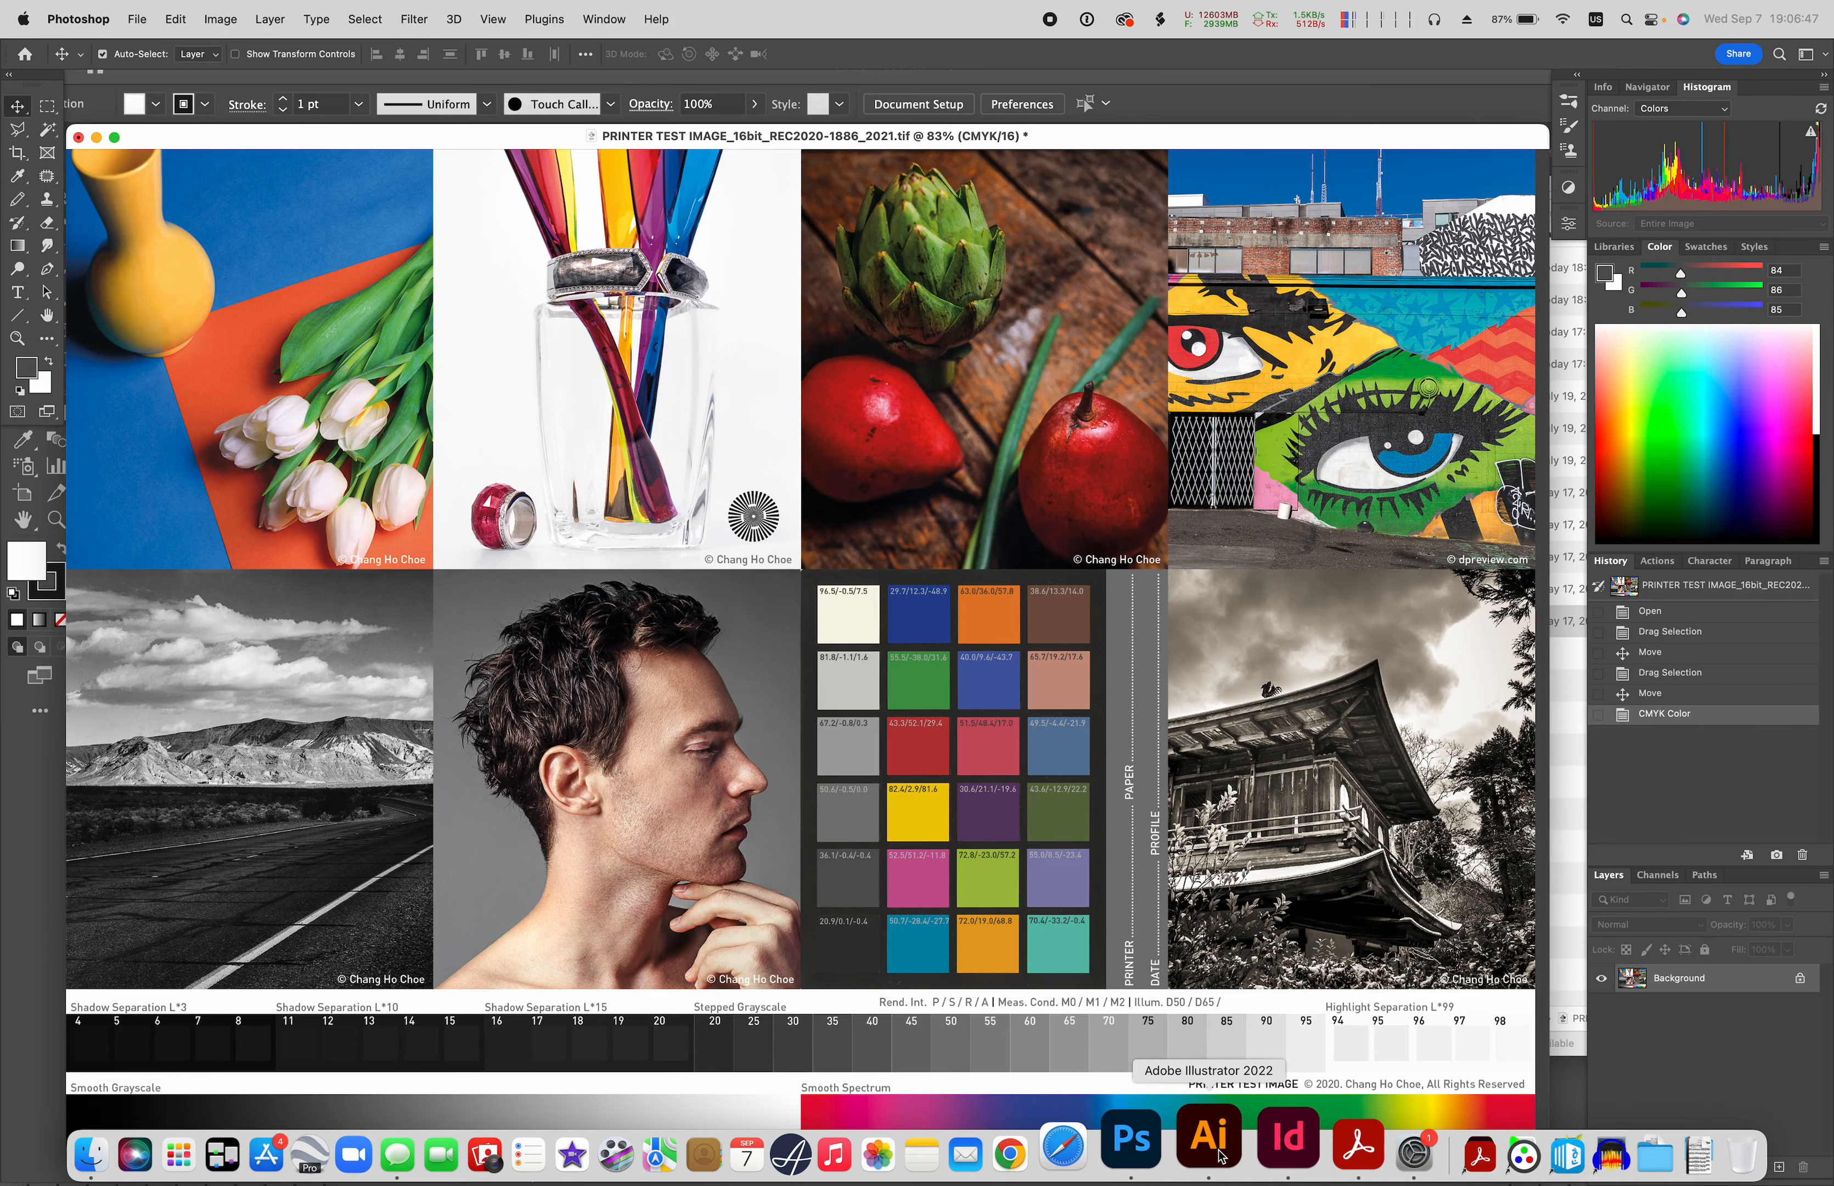
{"action": "left_click", "coordinate": [1230, 1156]}
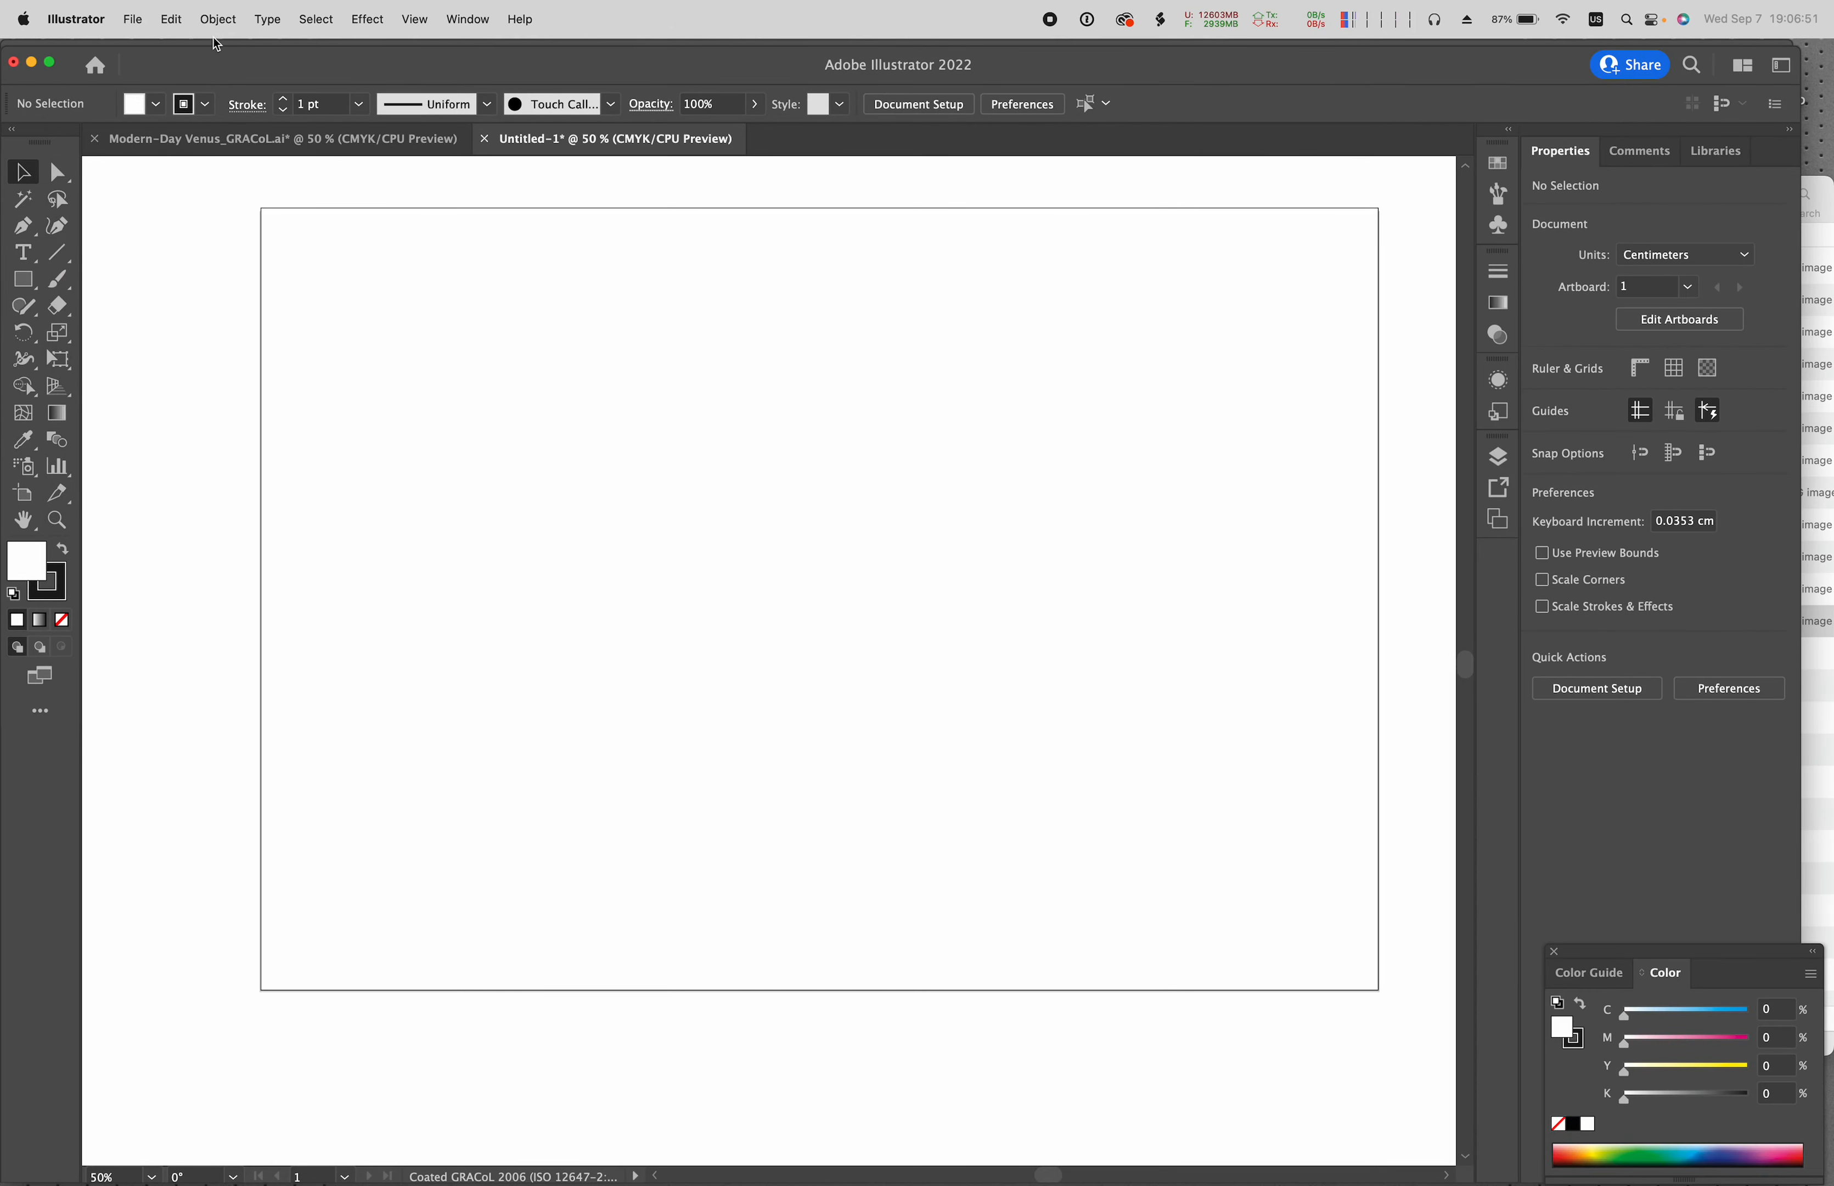
{"action": "left_click", "coordinate": [174, 20]}
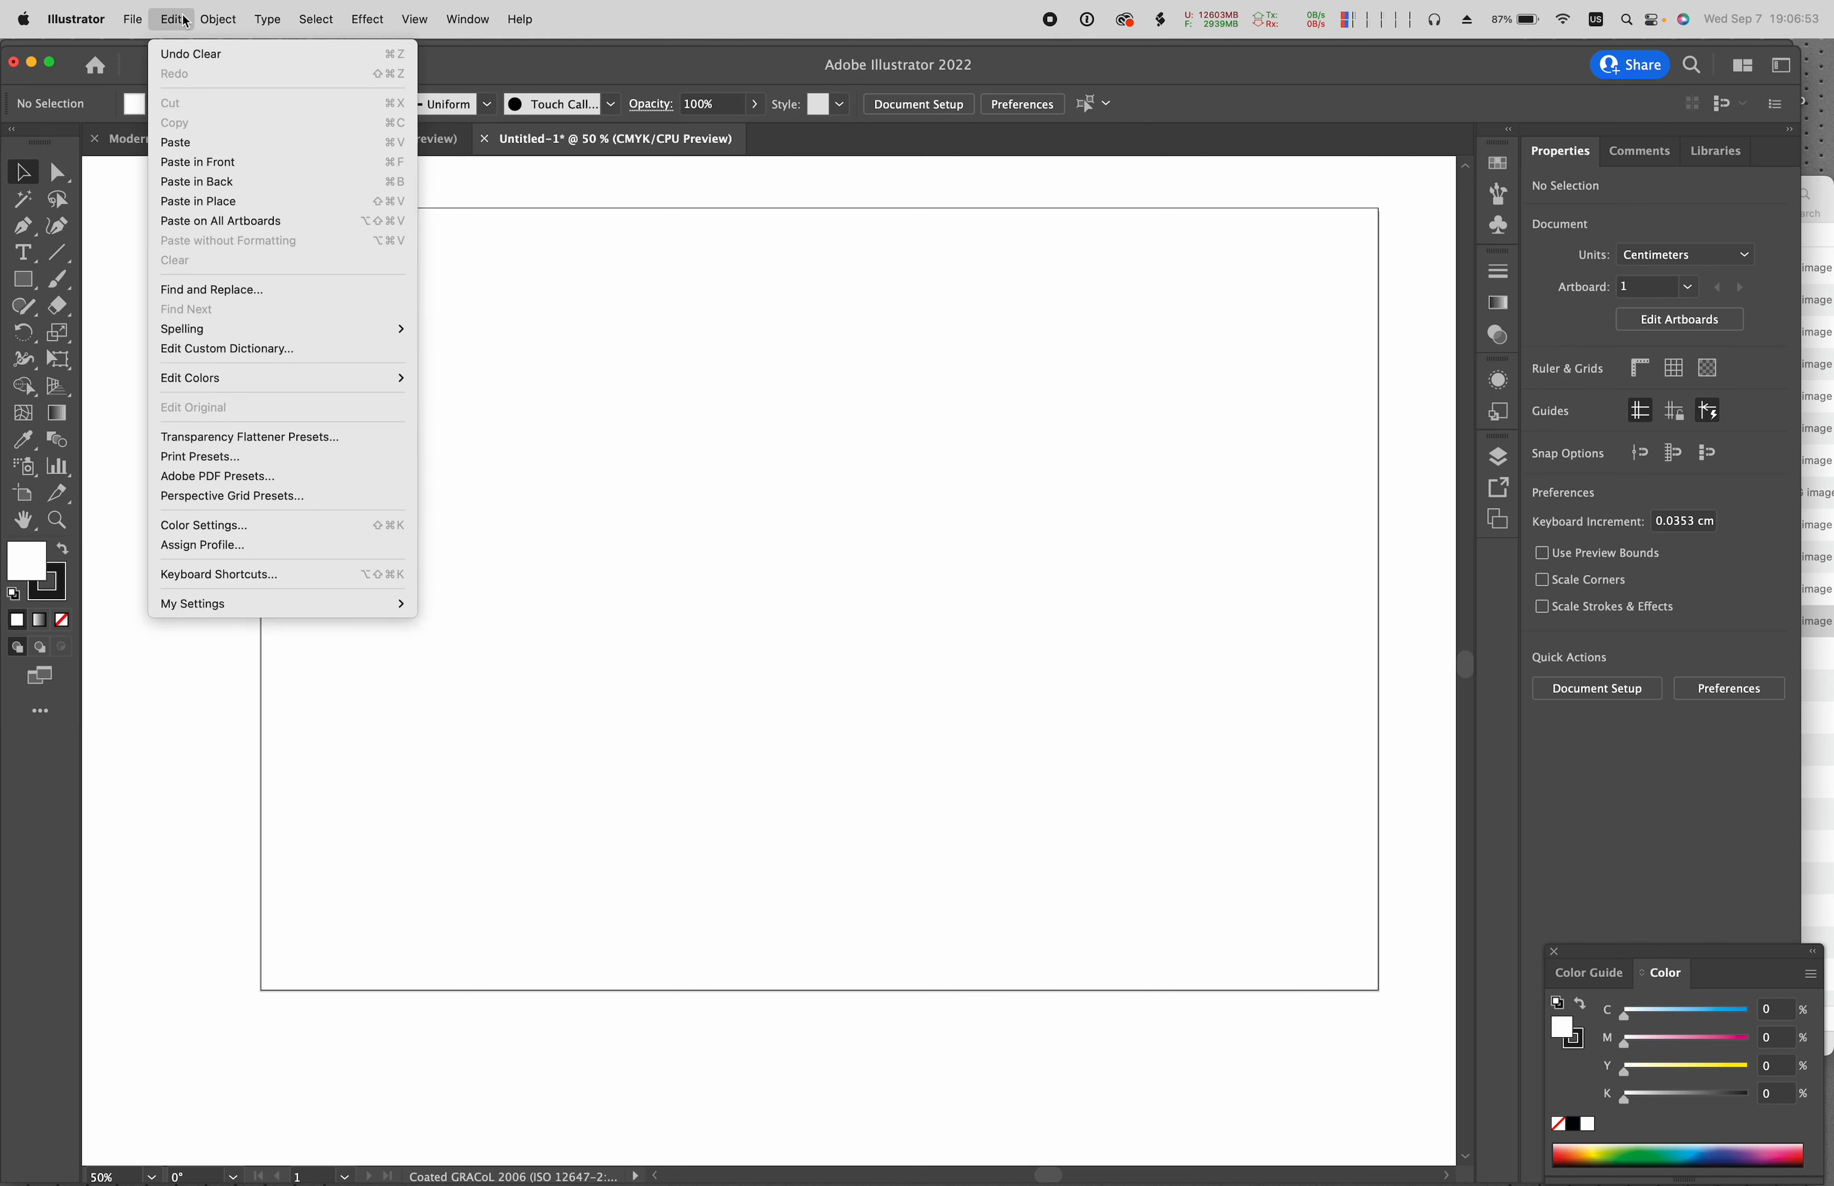
{"action": "left_click", "coordinate": [261, 532]}
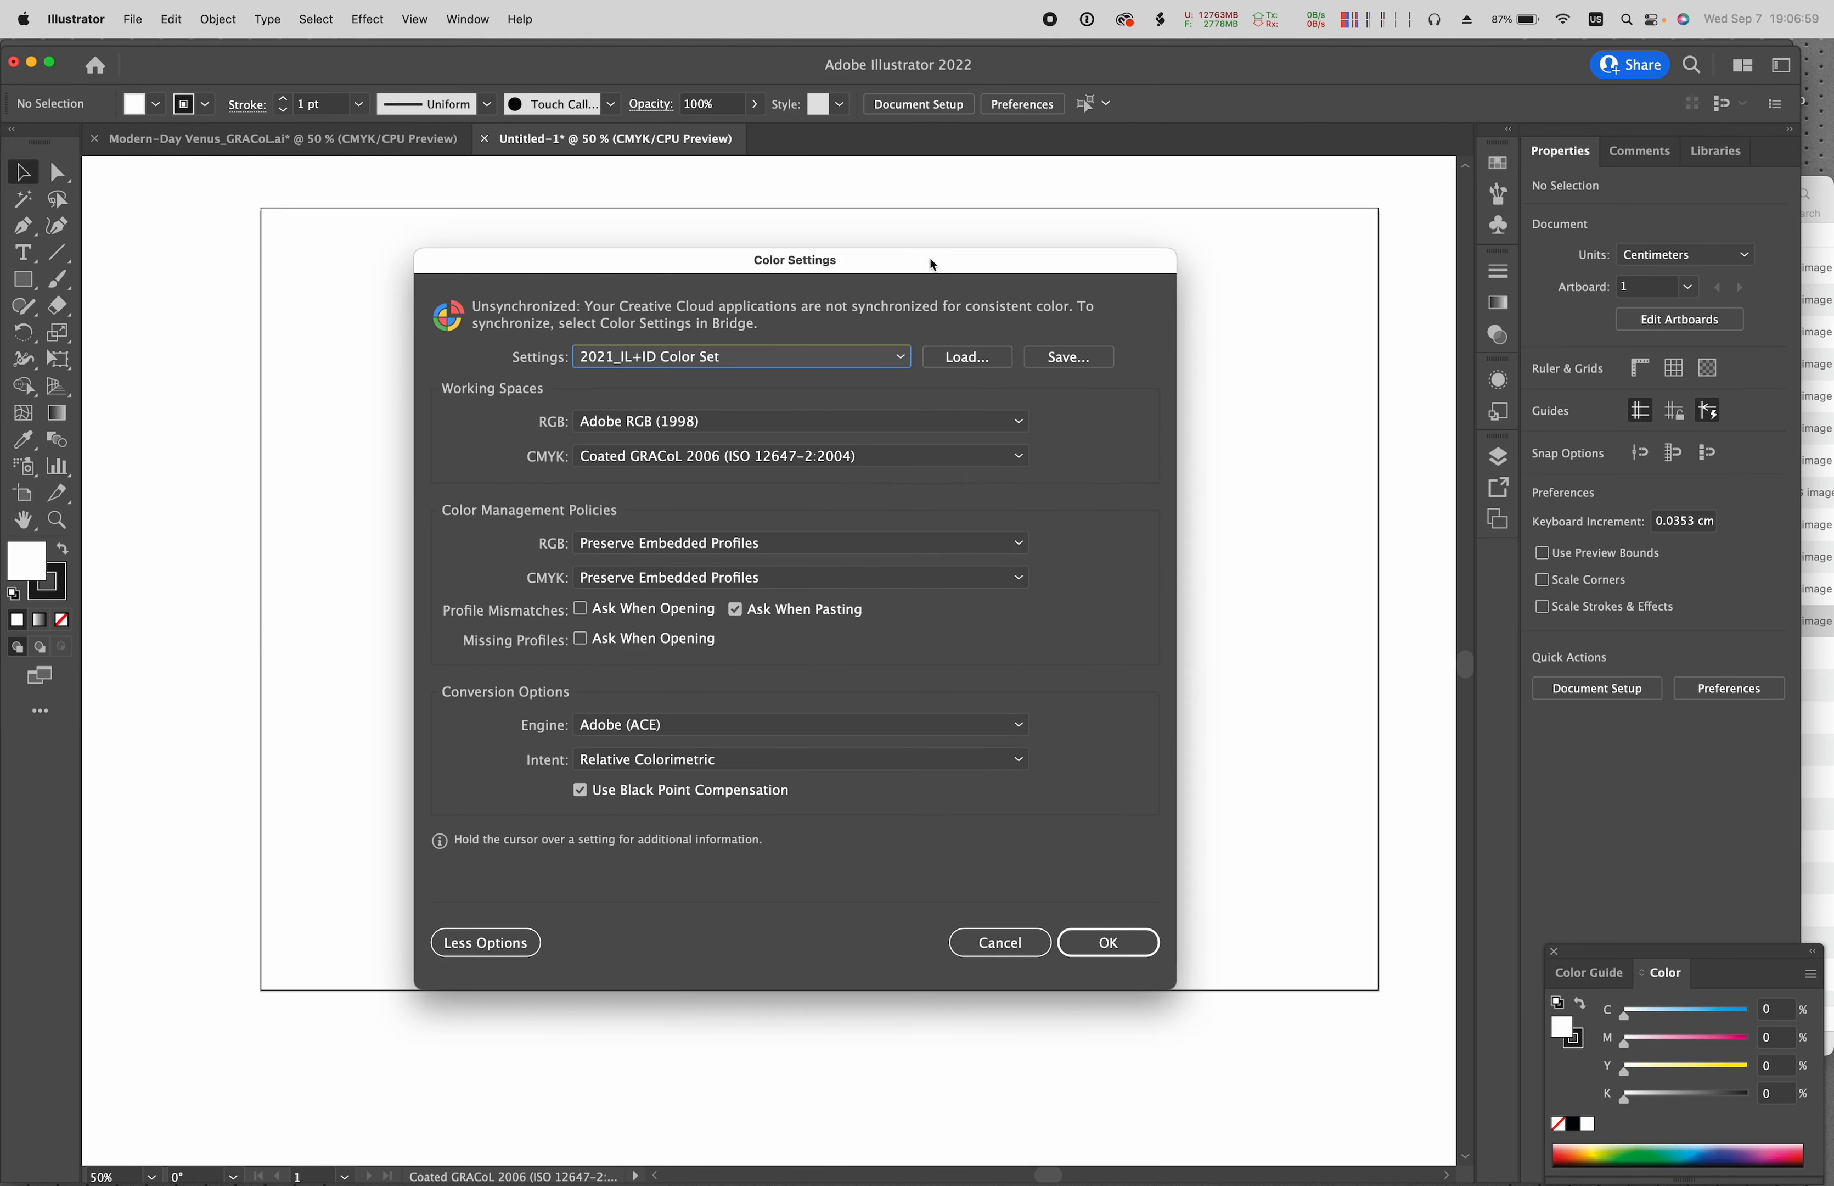
{"action": "left_click_drag", "start_coordinate": [931, 265], "coordinate": [989, 244]}
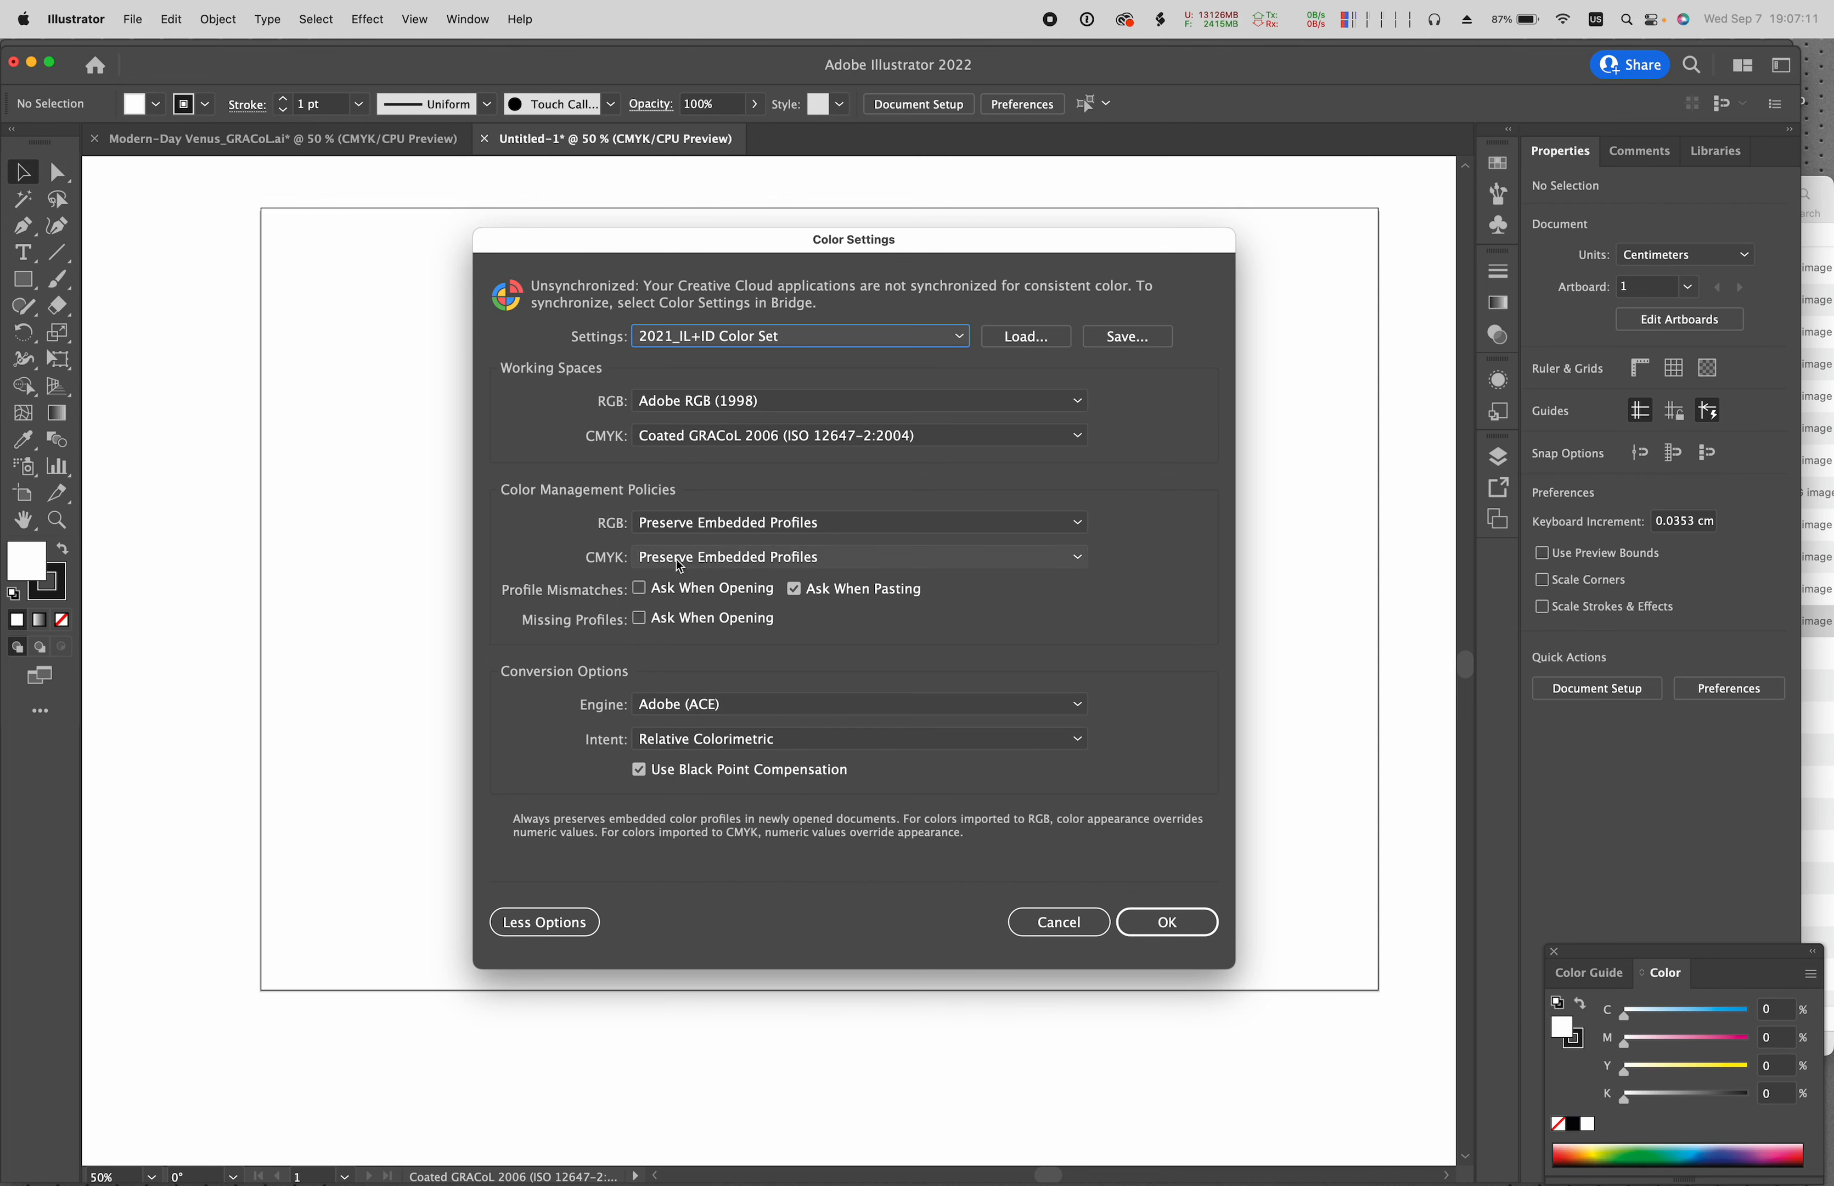
{"action": "left_click_drag", "start_coordinate": [843, 248], "coordinate": [835, 245]}
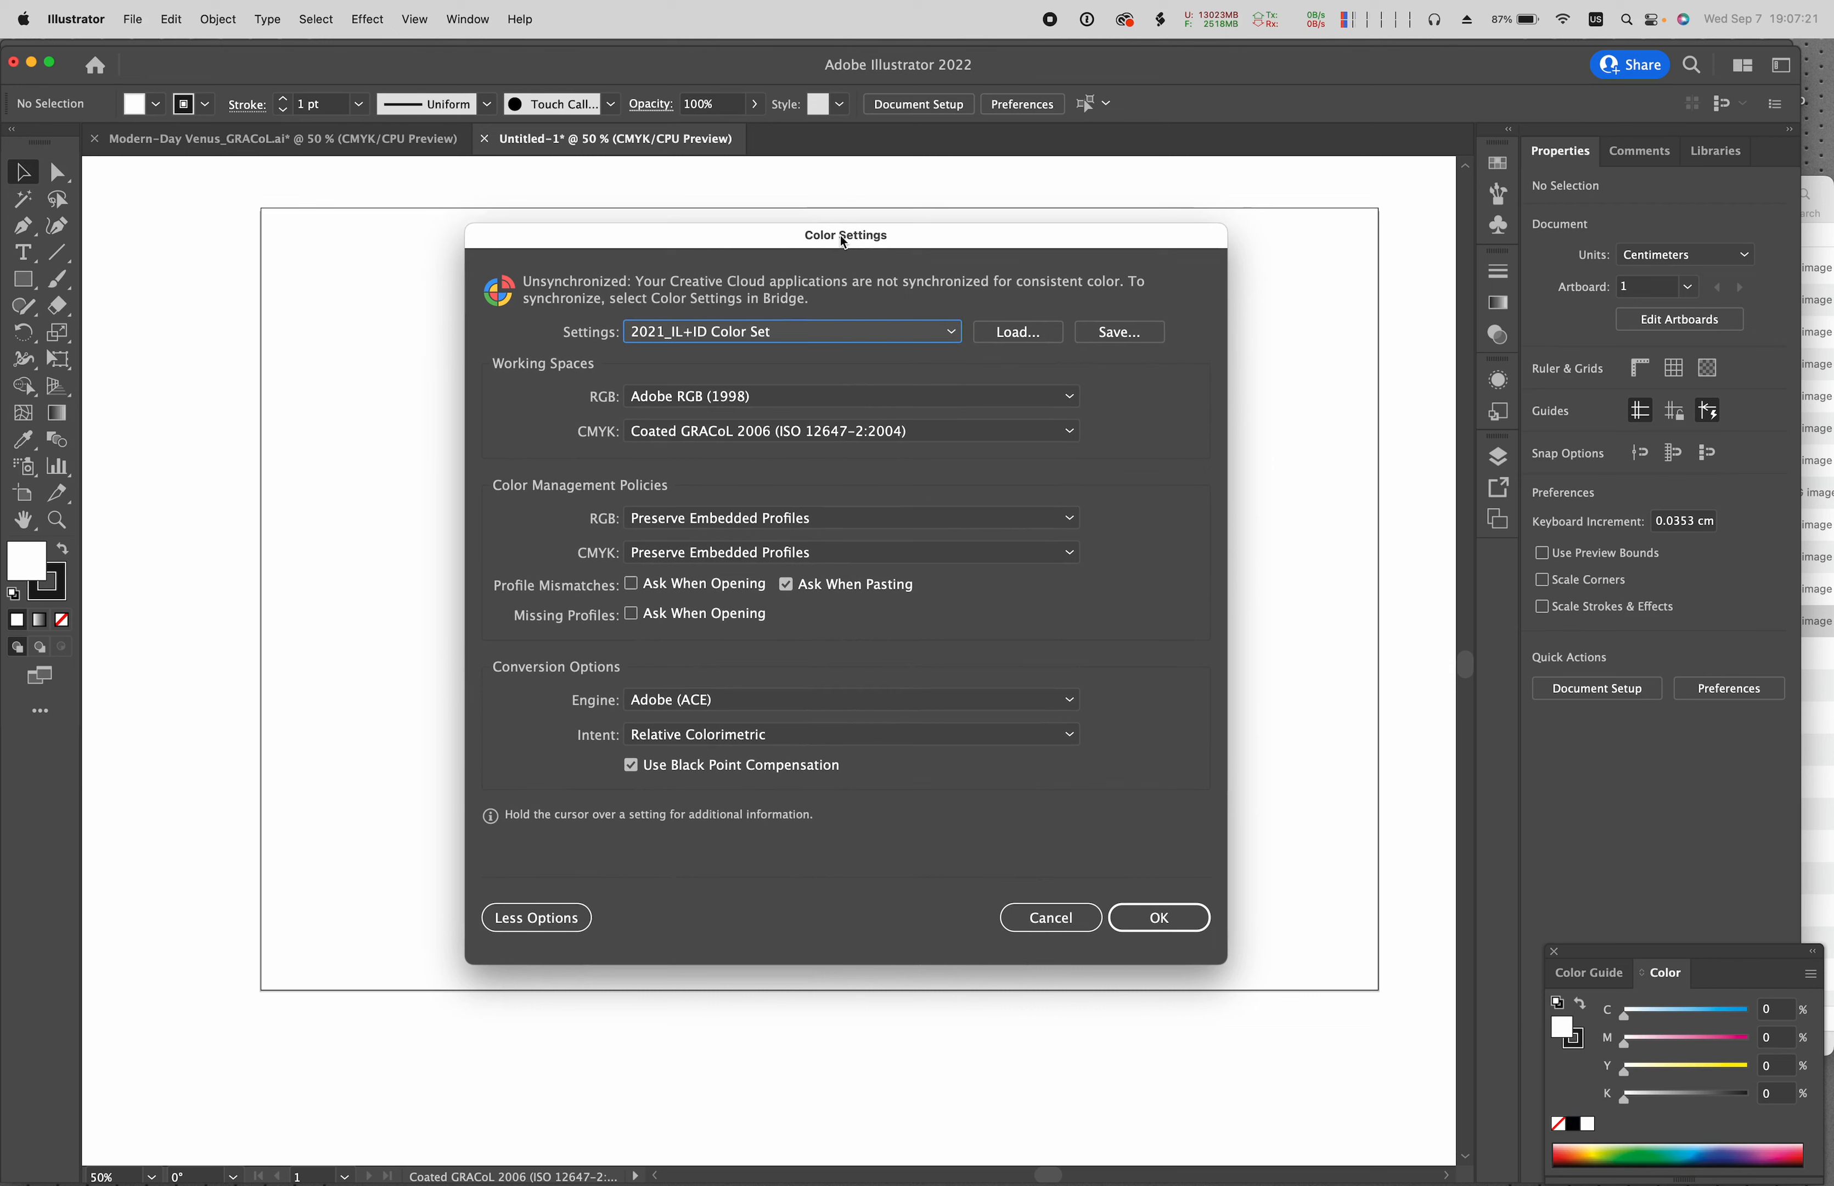
- Set the CMYK color management policy to Preserve Numbers (Ignore Linked Profiles) and read its description
{"action": "left_click", "coordinate": [656, 557]}
{"action": "left_click", "coordinate": [703, 602]}
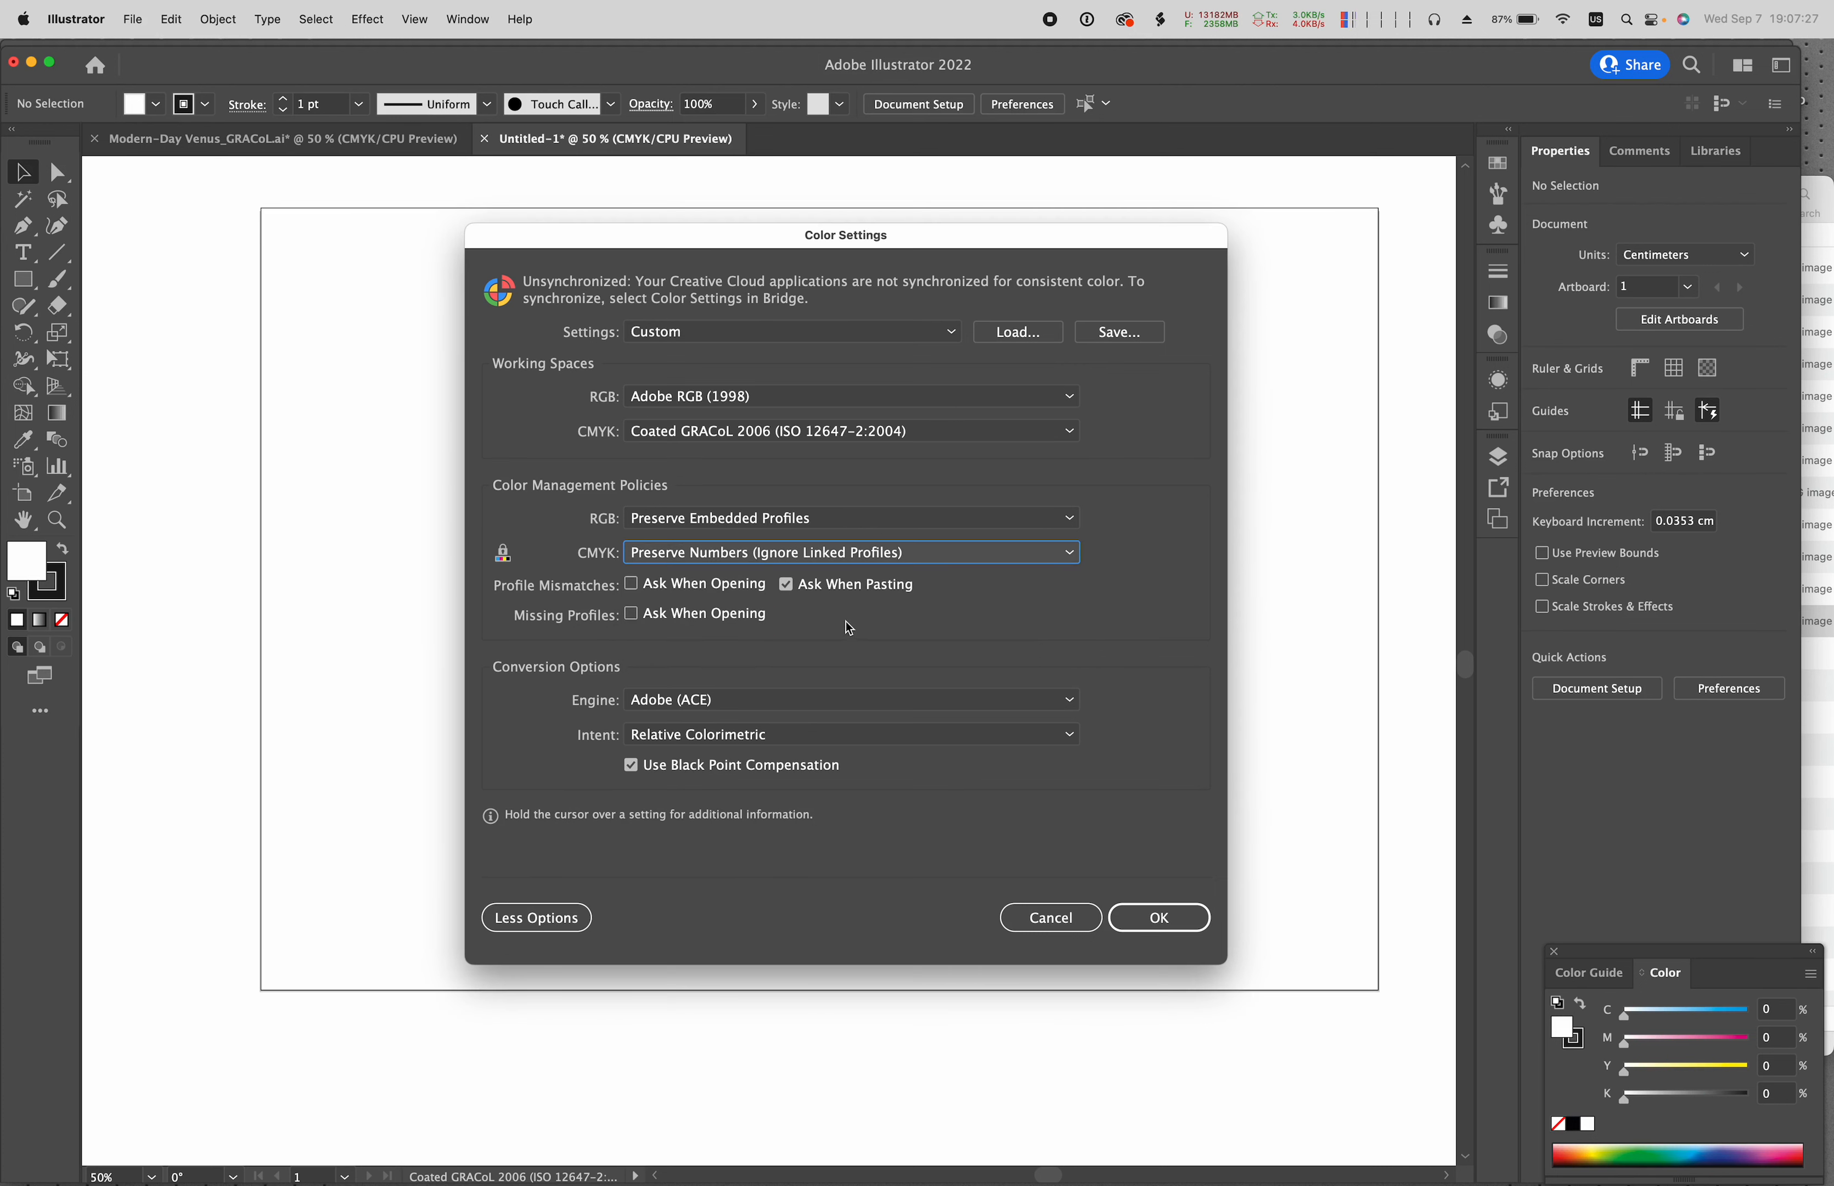
{"action": "mouse_move", "coordinate": [890, 568]}
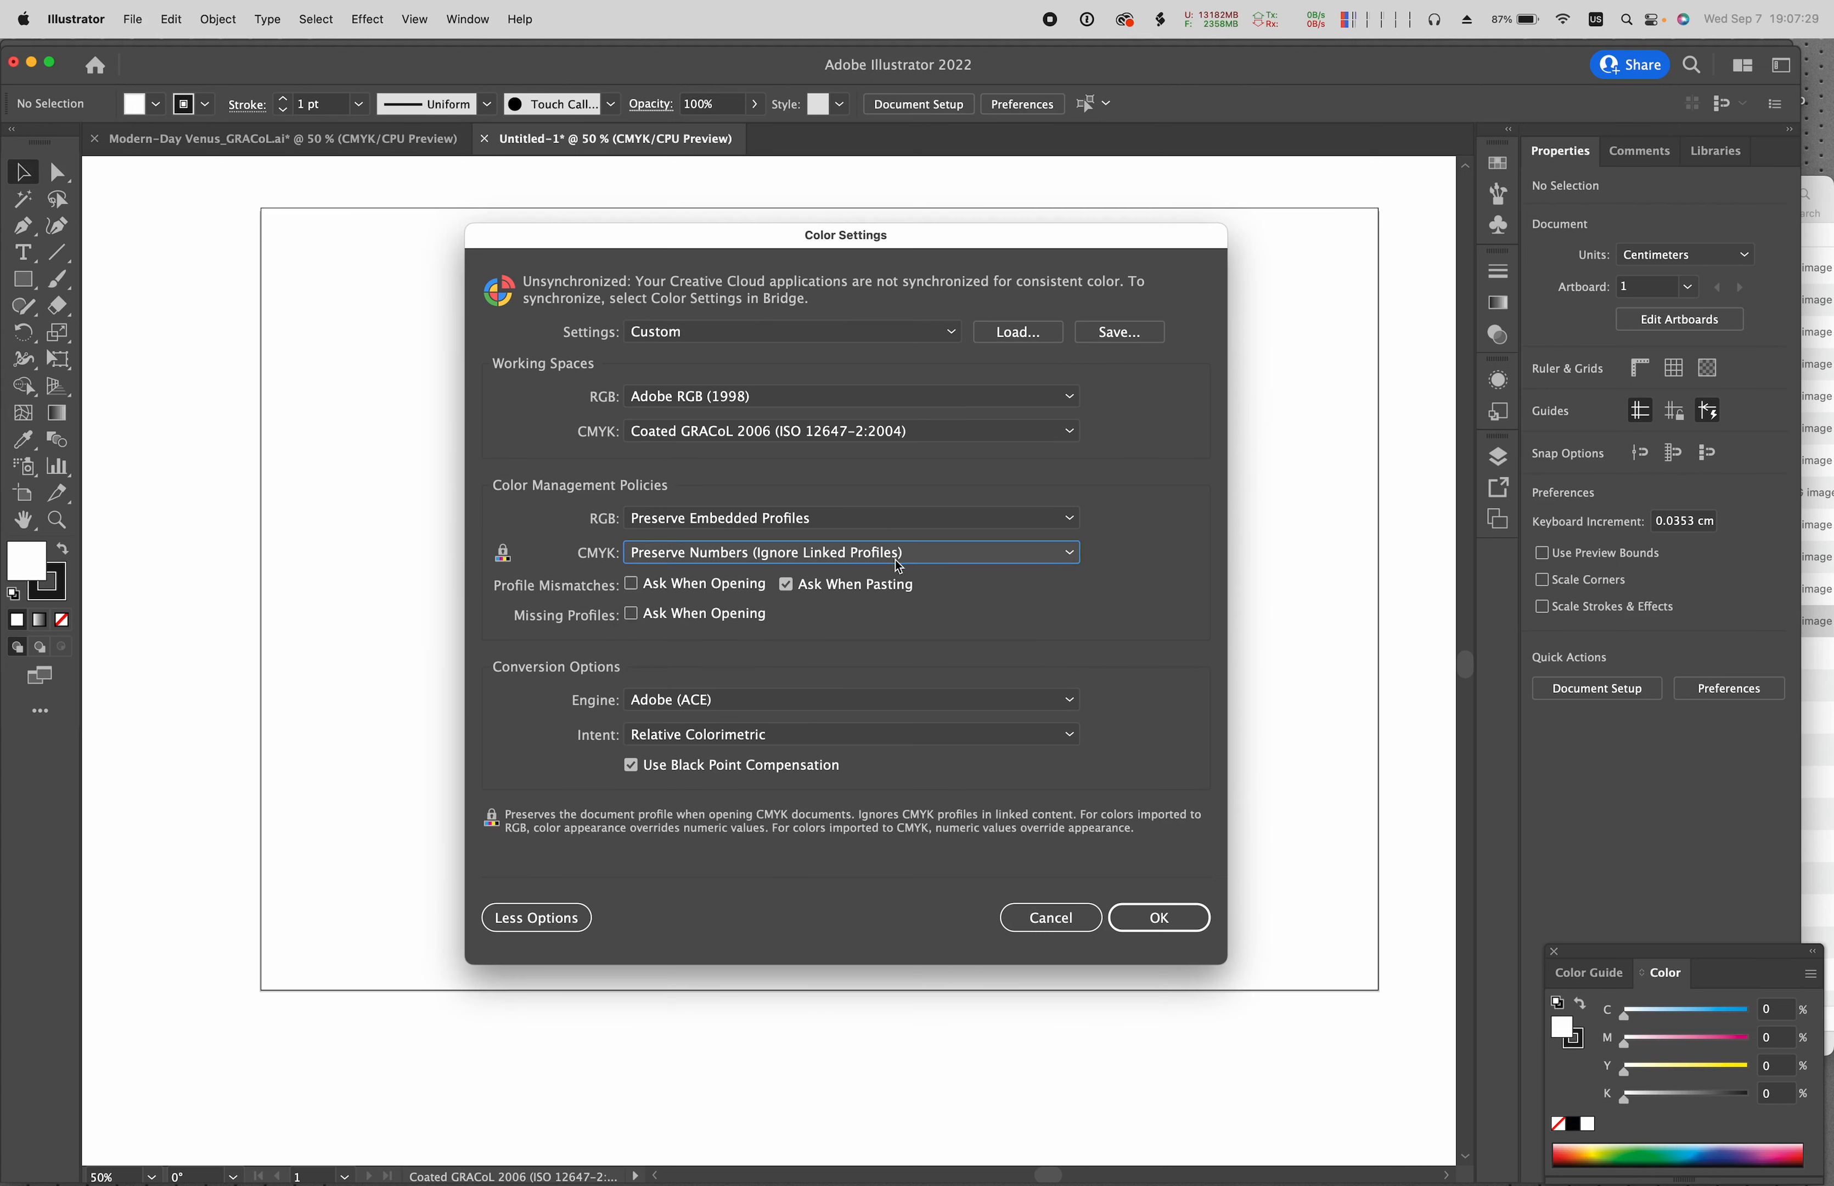